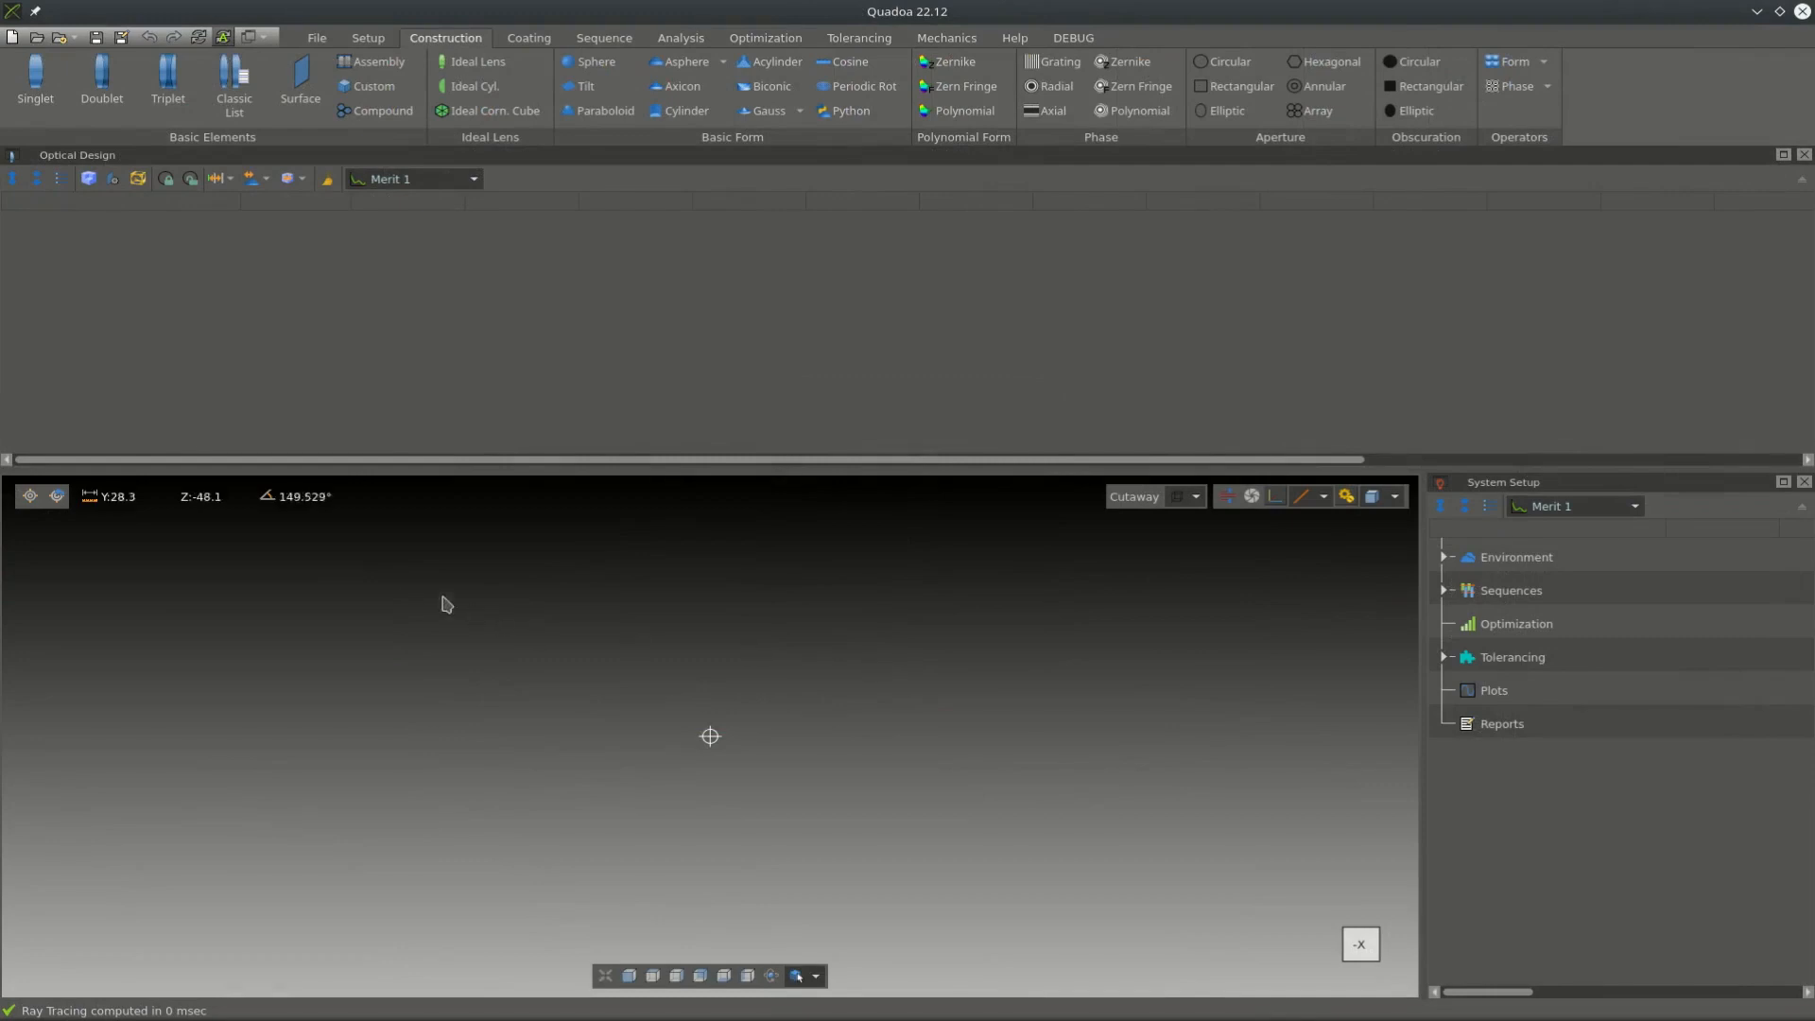
# - Create a singlet lens with the default parameters and add a rectangular aperture to its first surface
pyautogui.click(33, 75)
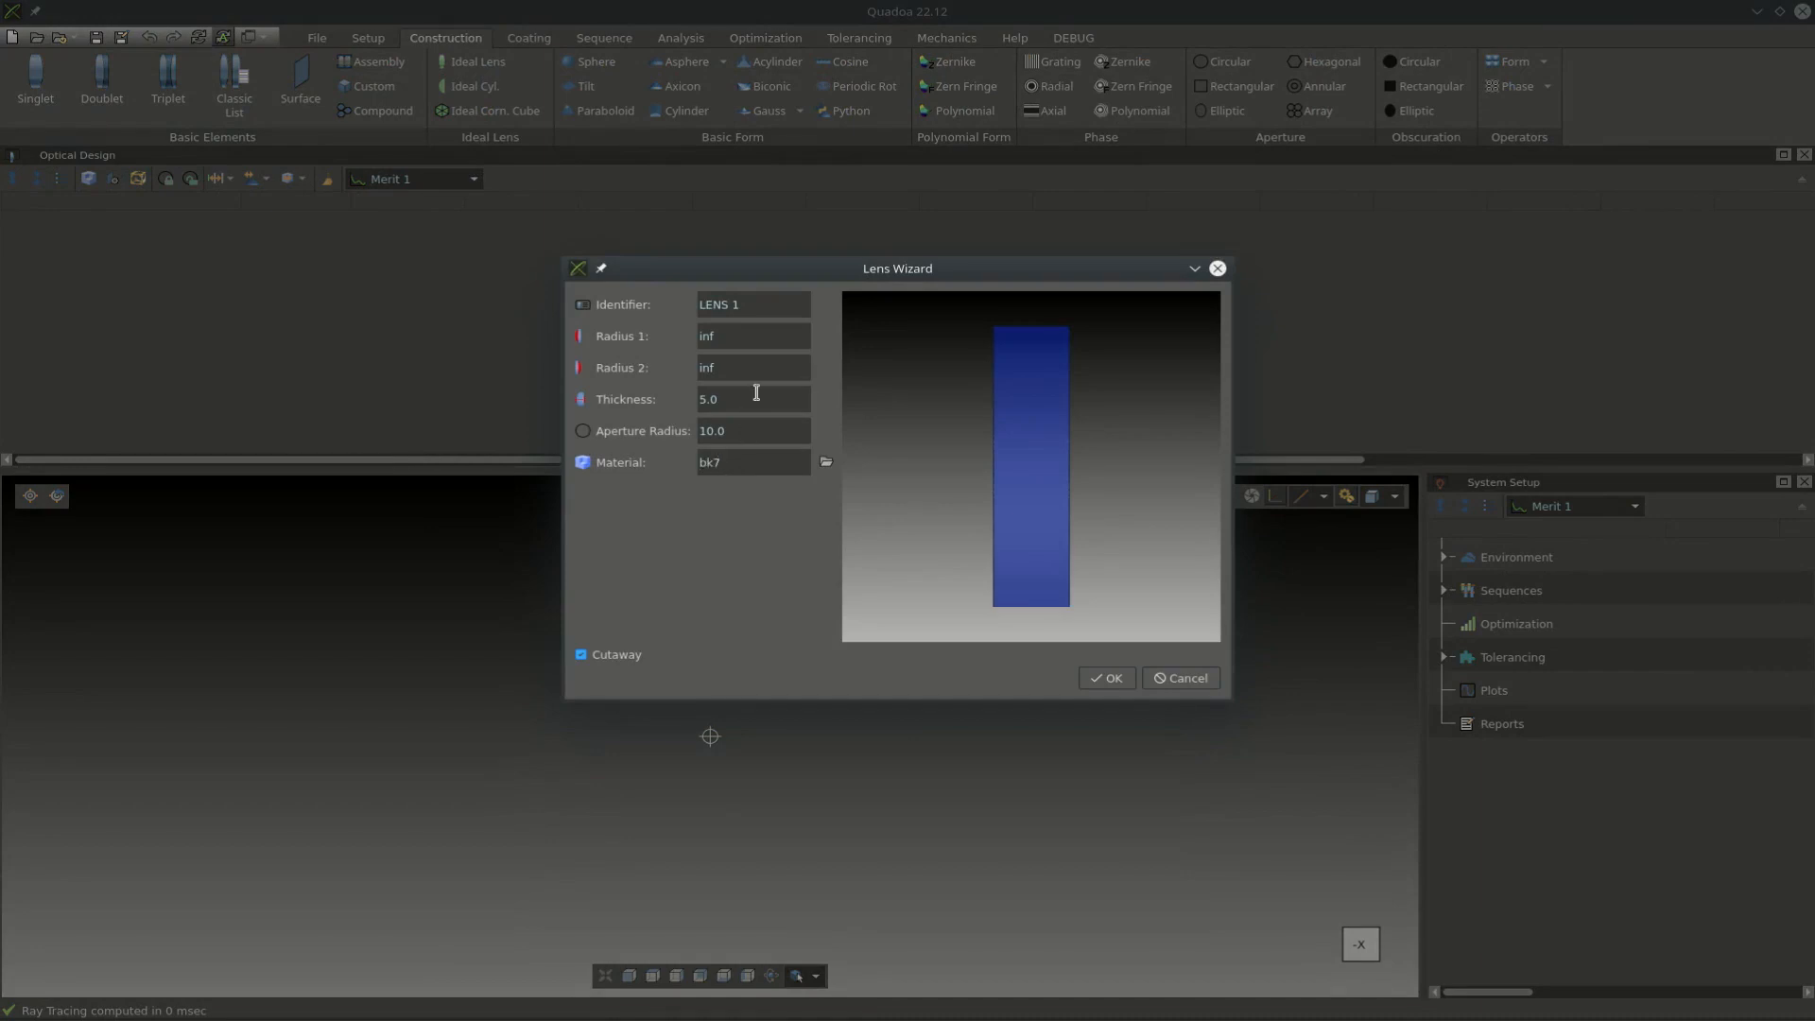
pyautogui.click(1103, 680)
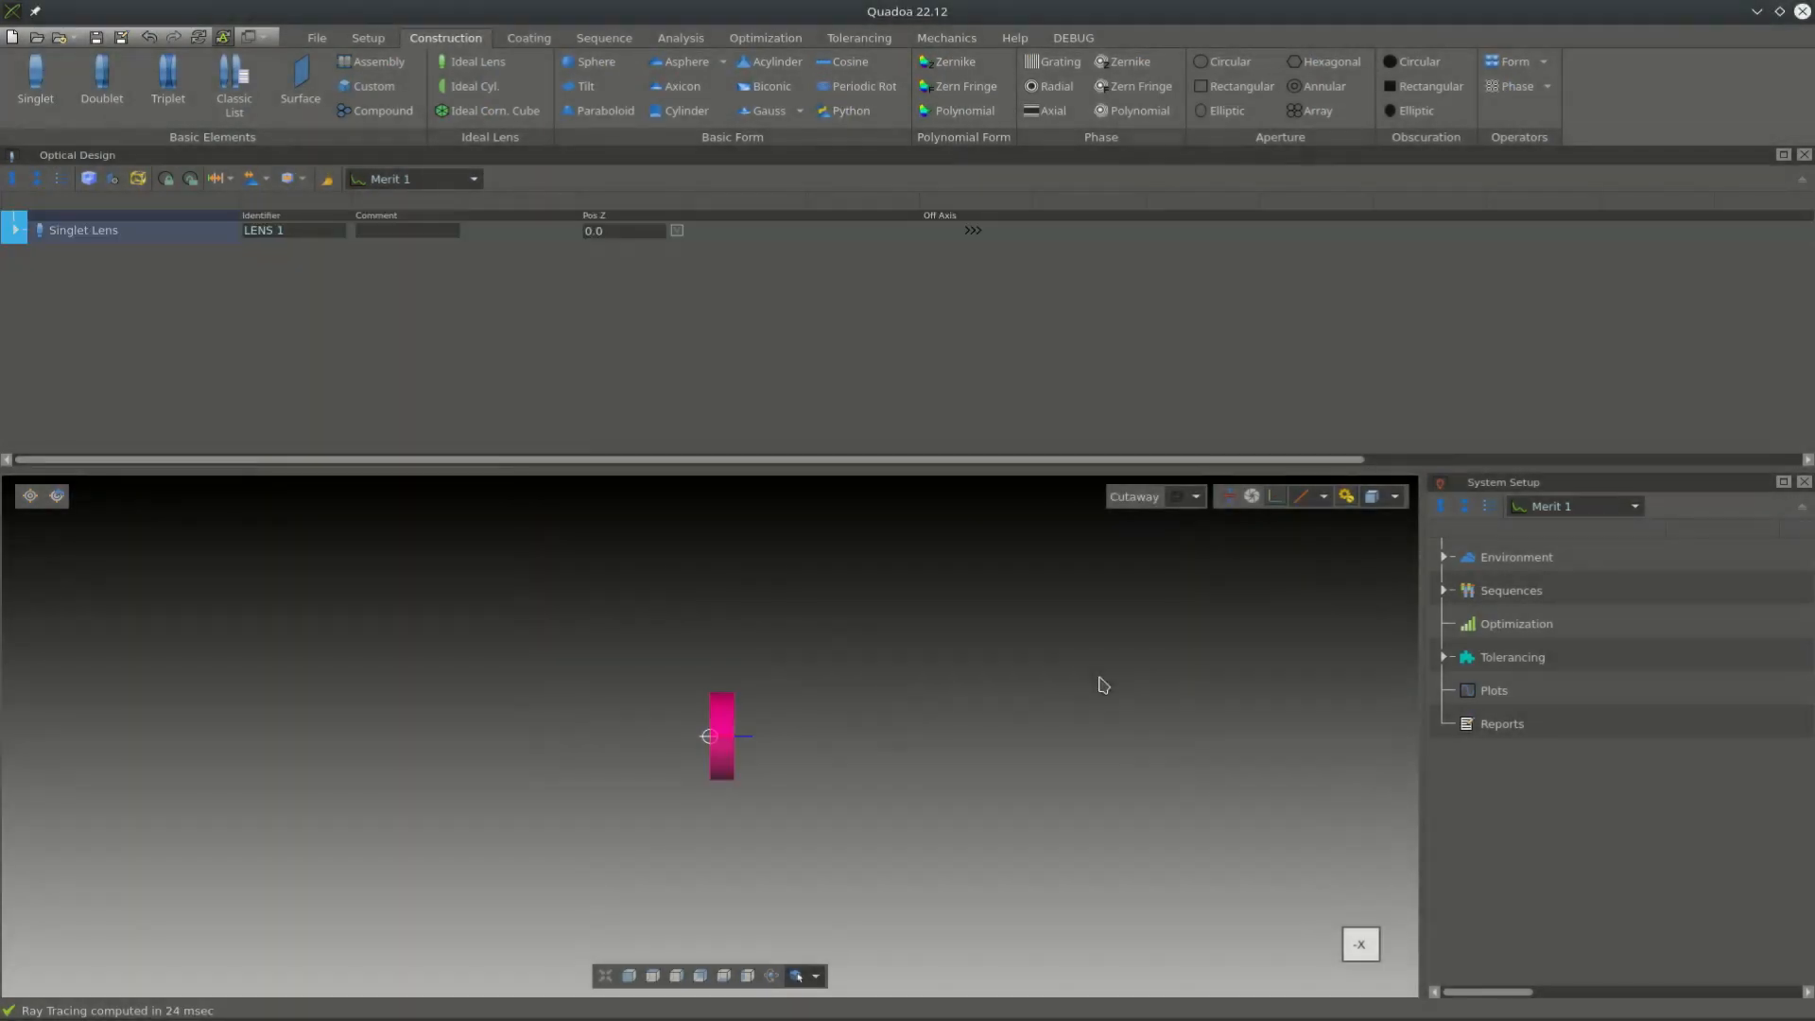
pyautogui.click(13, 230)
pyautogui.rightClick(99, 296)
pyautogui.moveTo(206, 368)
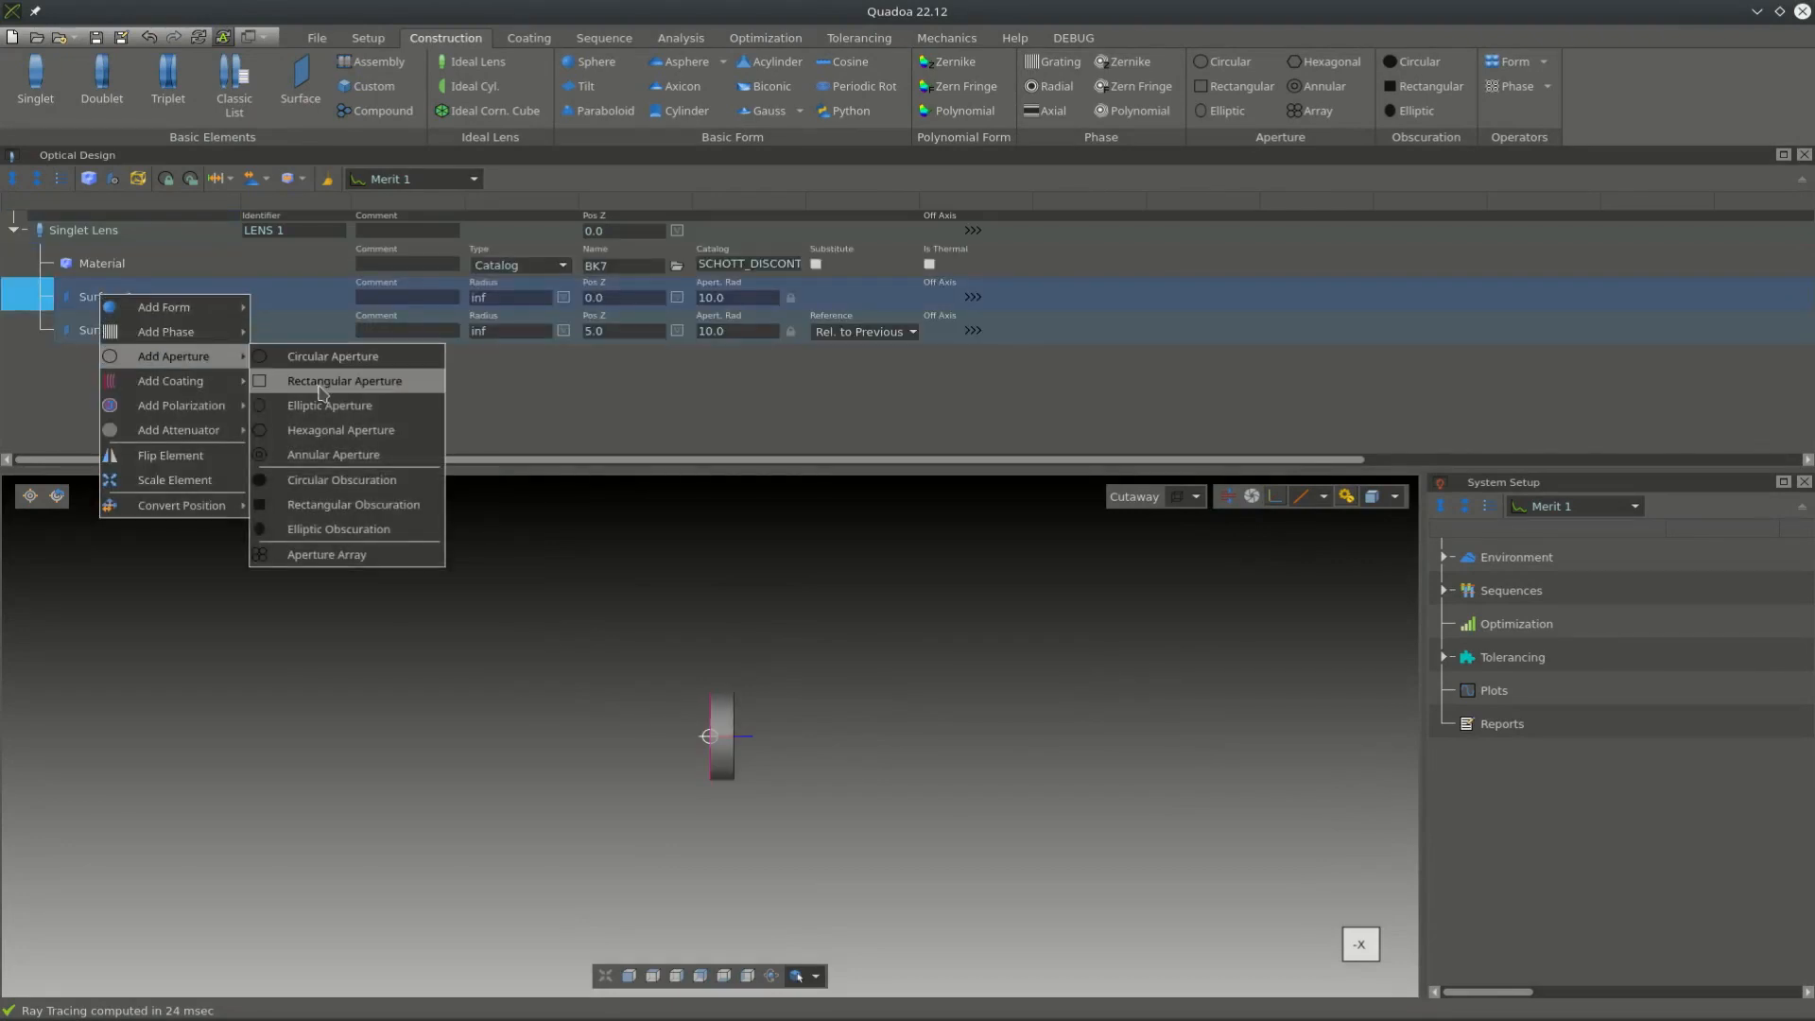
pyautogui.click(322, 382)
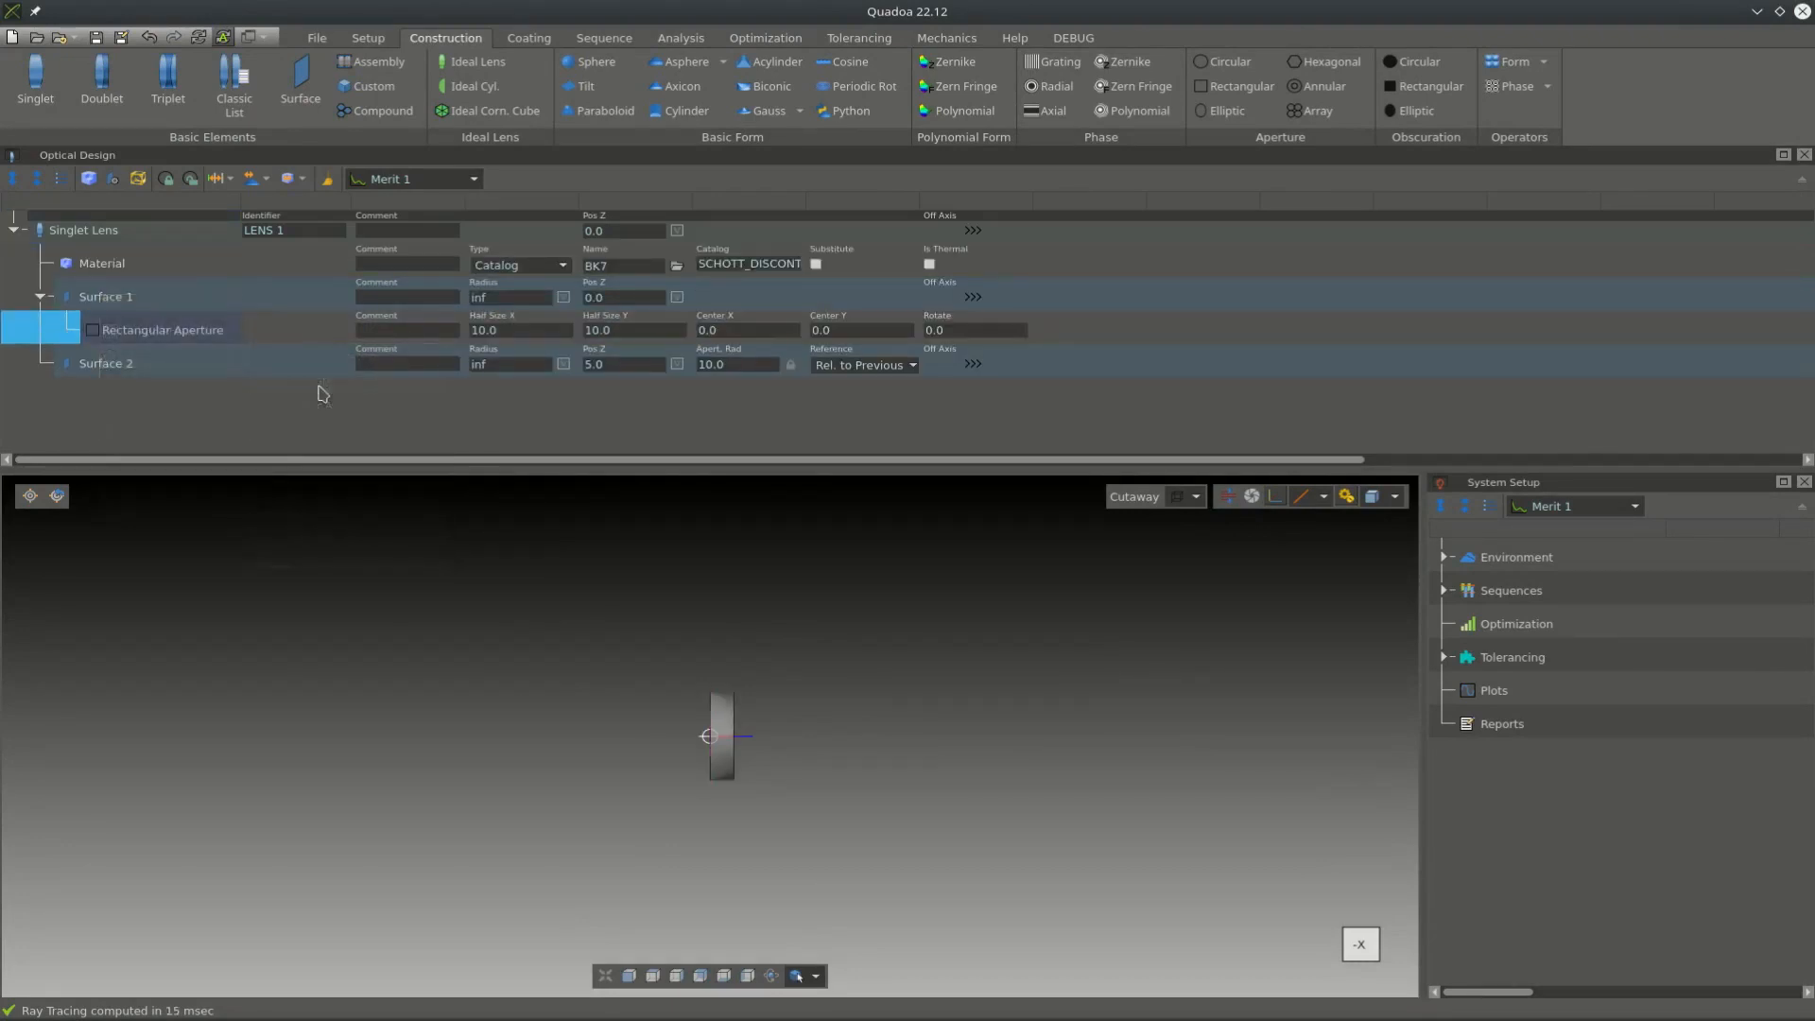
# - Set the rectangular aperture's half size to 1000 in X and 500 in Y
pyautogui.click(509, 326)
pyautogui.write('1')
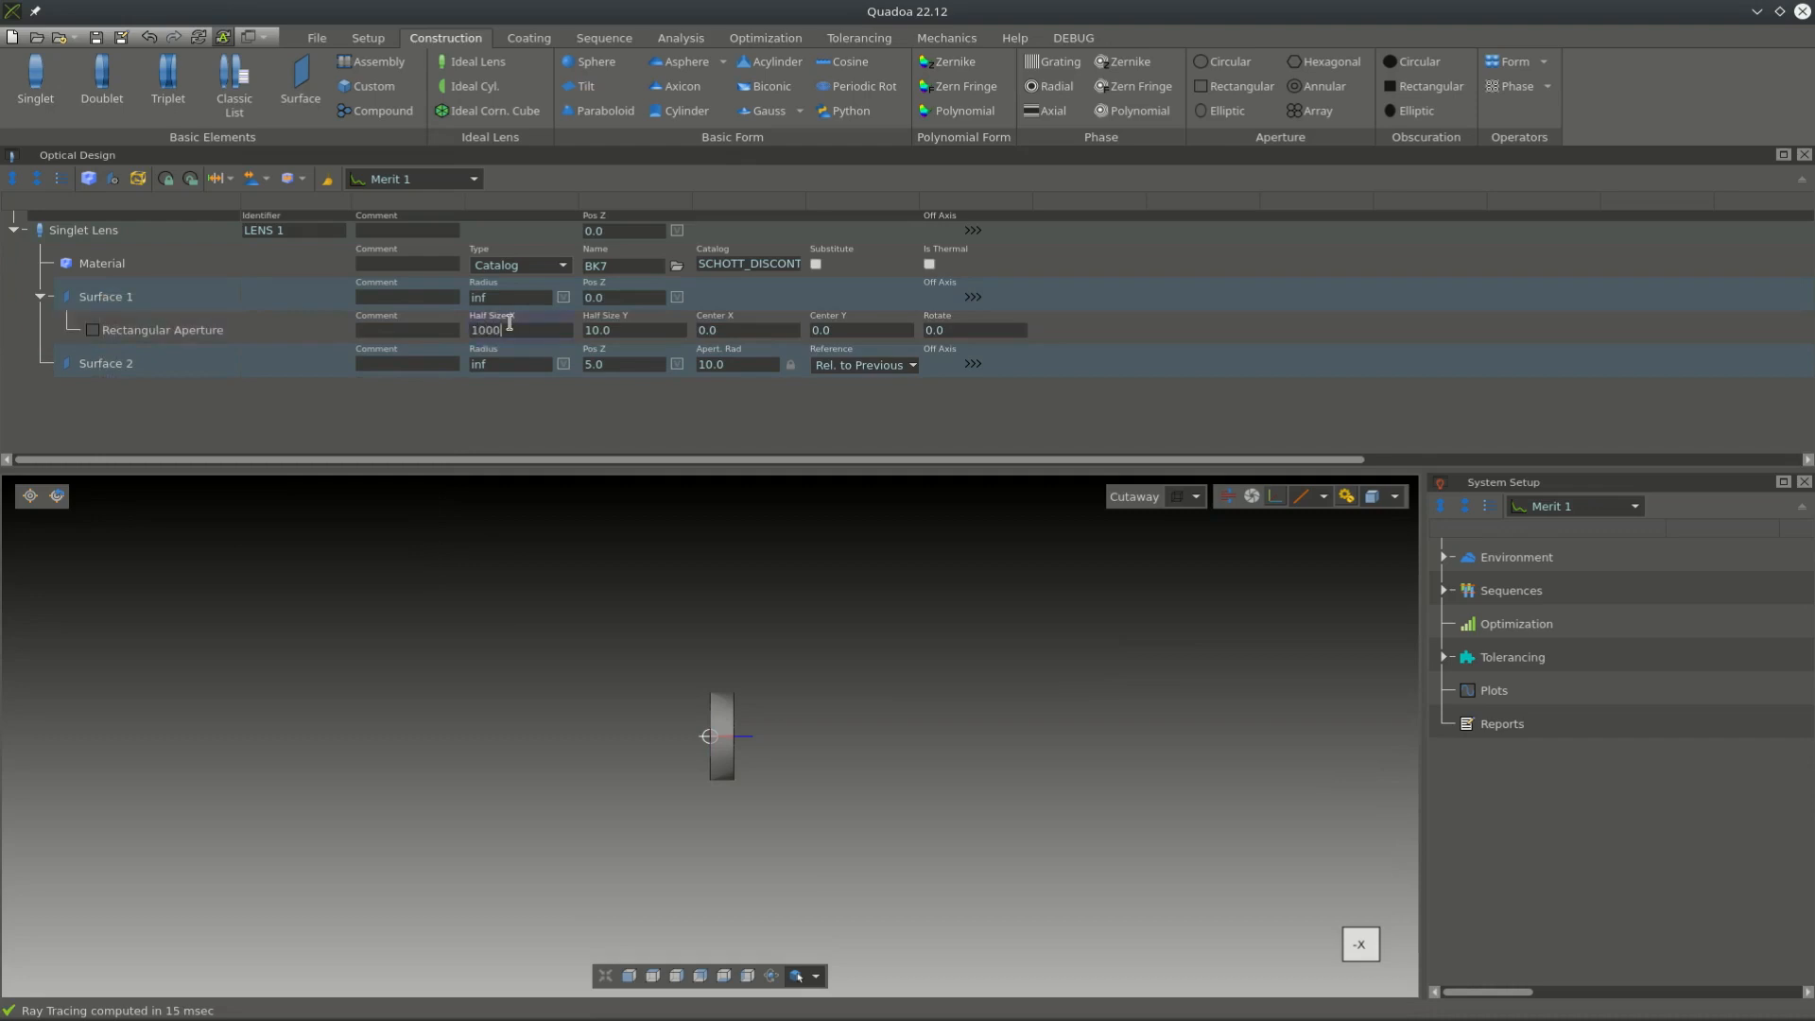
pyautogui.click(641, 332)
pyautogui.write('500')
pyautogui.press('Return')
# - Duplicate the rectangular aperture and move the copy to Surface 2
pyautogui.rightClick(176, 321)
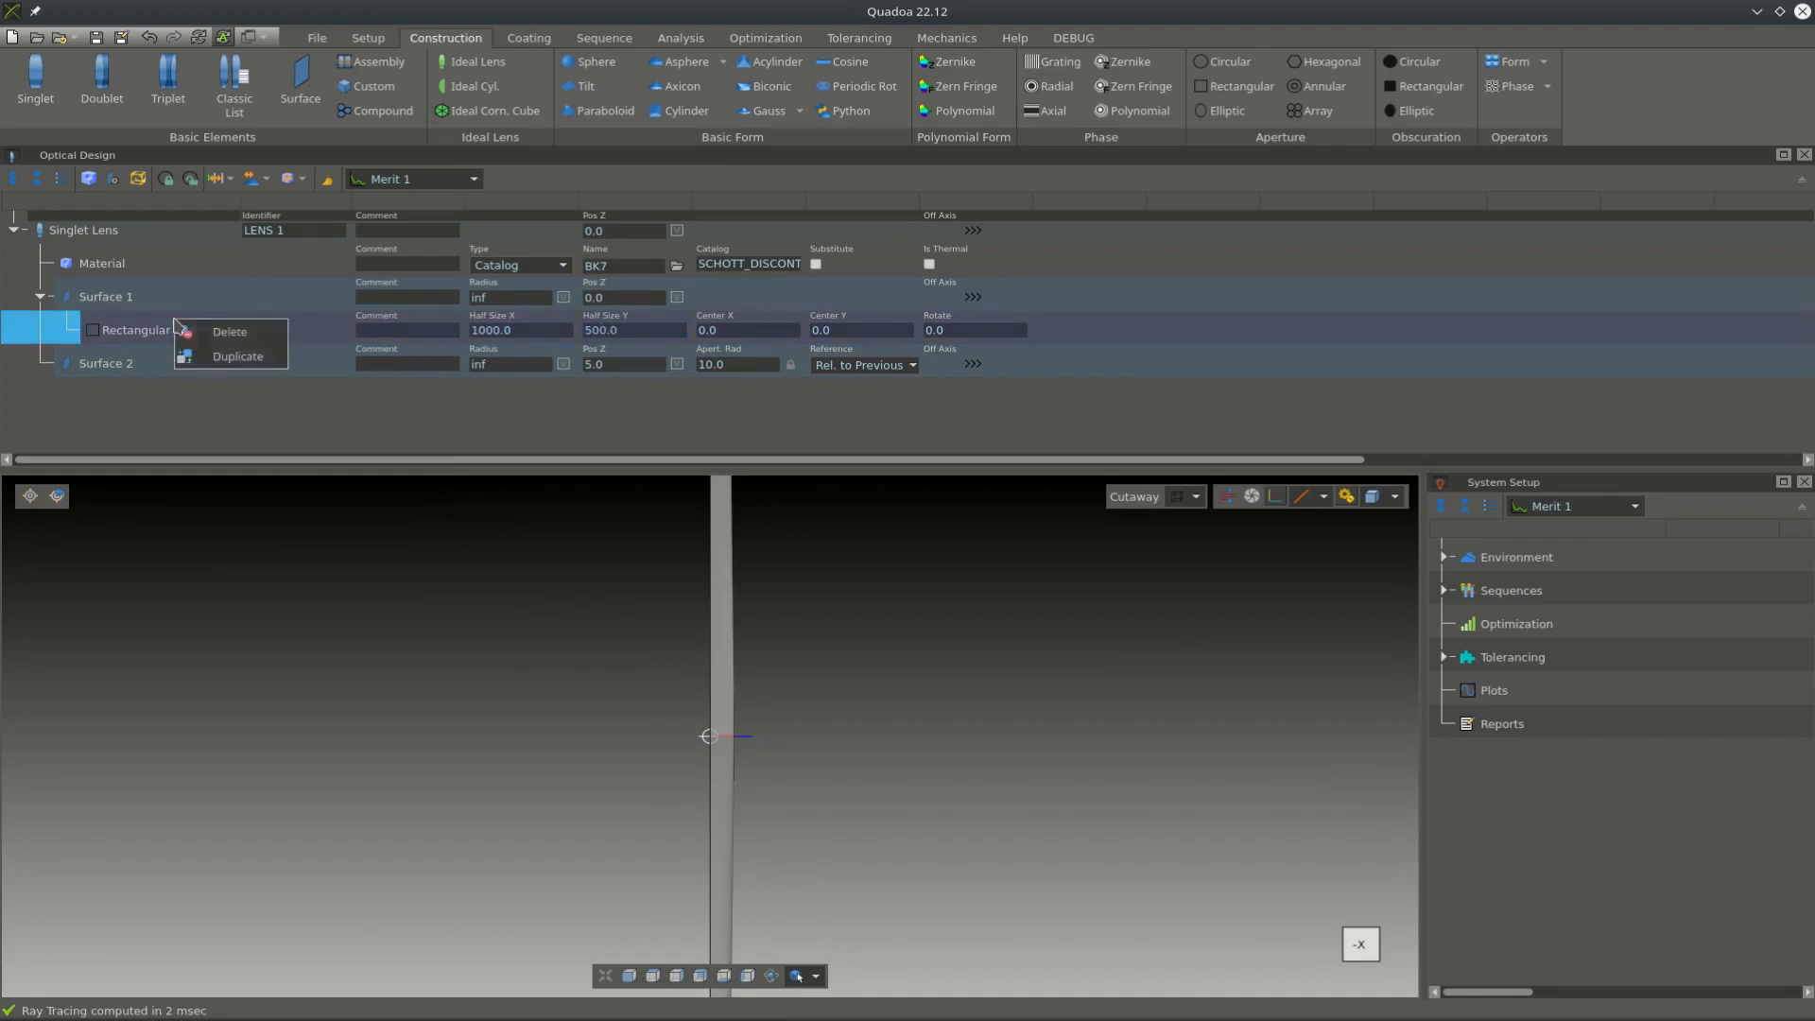
pyautogui.click(208, 357)
pyautogui.moveTo(153, 373); pyautogui.dragTo(162, 404)
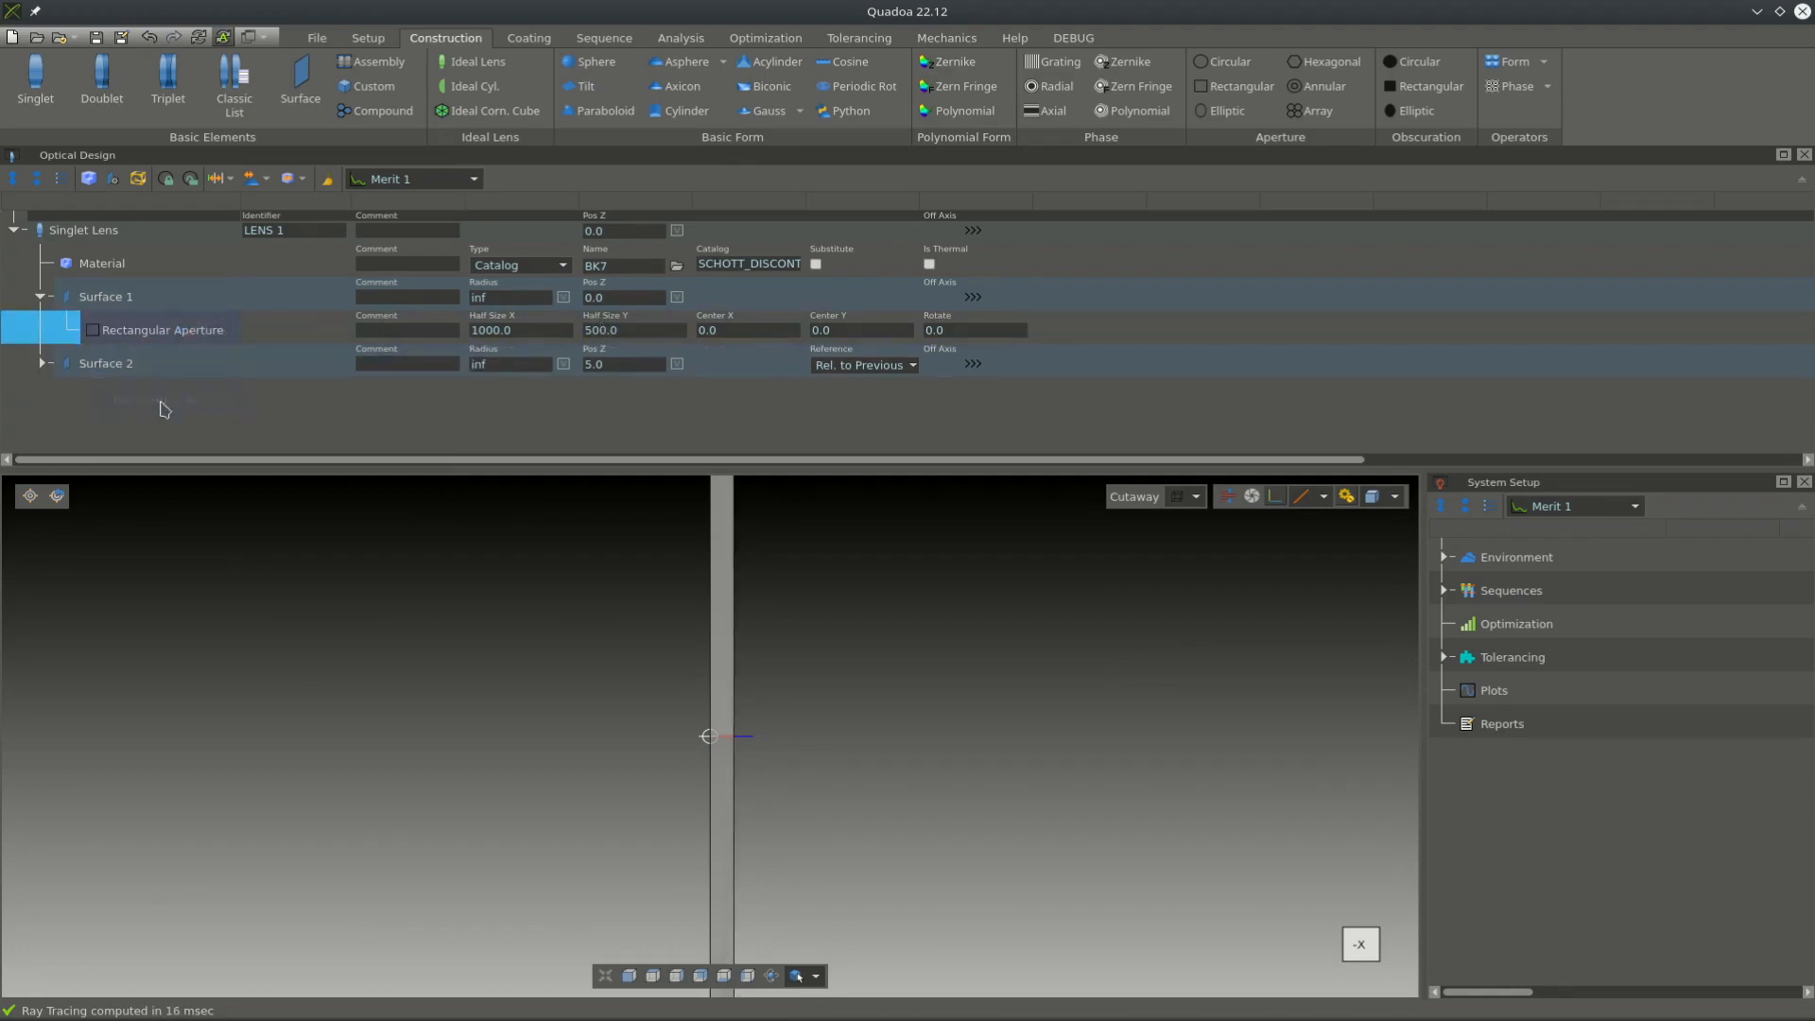
# - Rotate the singlet lens about the X axis by setting its off-axis Rot X value to -56
pyautogui.click(604, 977)
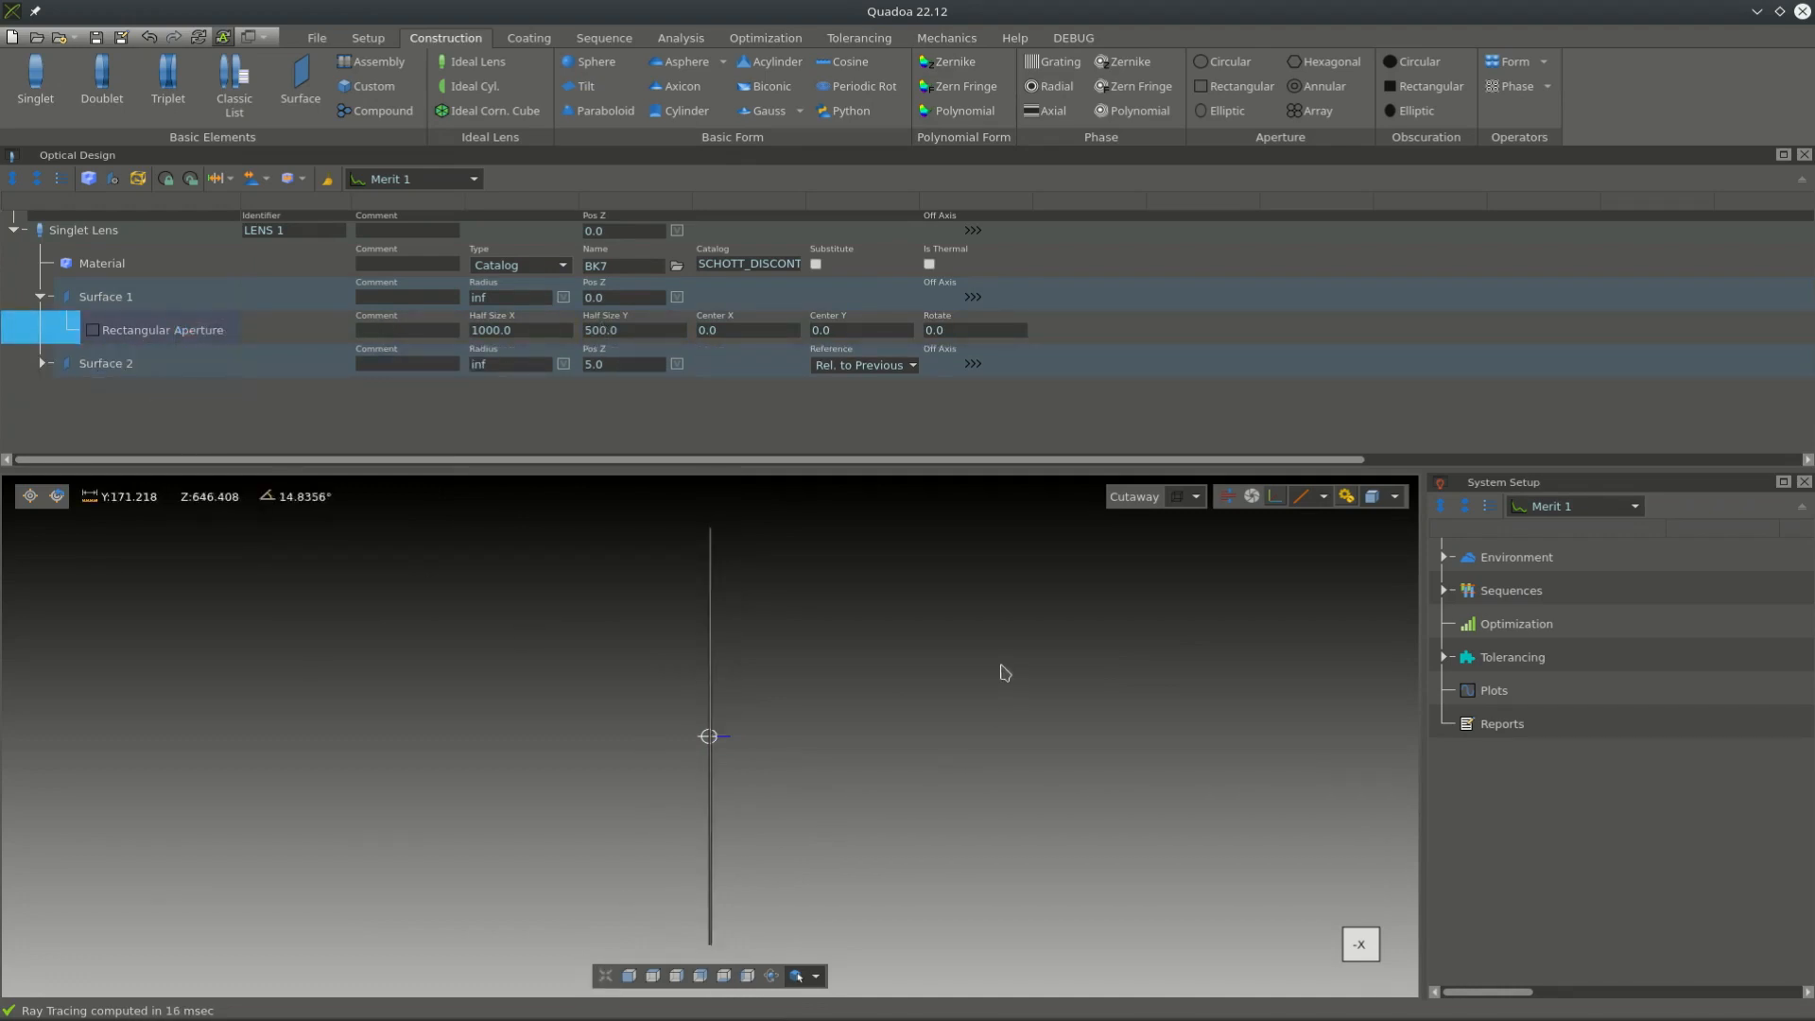
pyautogui.moveTo(1003, 670); pyautogui.dragTo(931, 619)
pyautogui.click(974, 233)
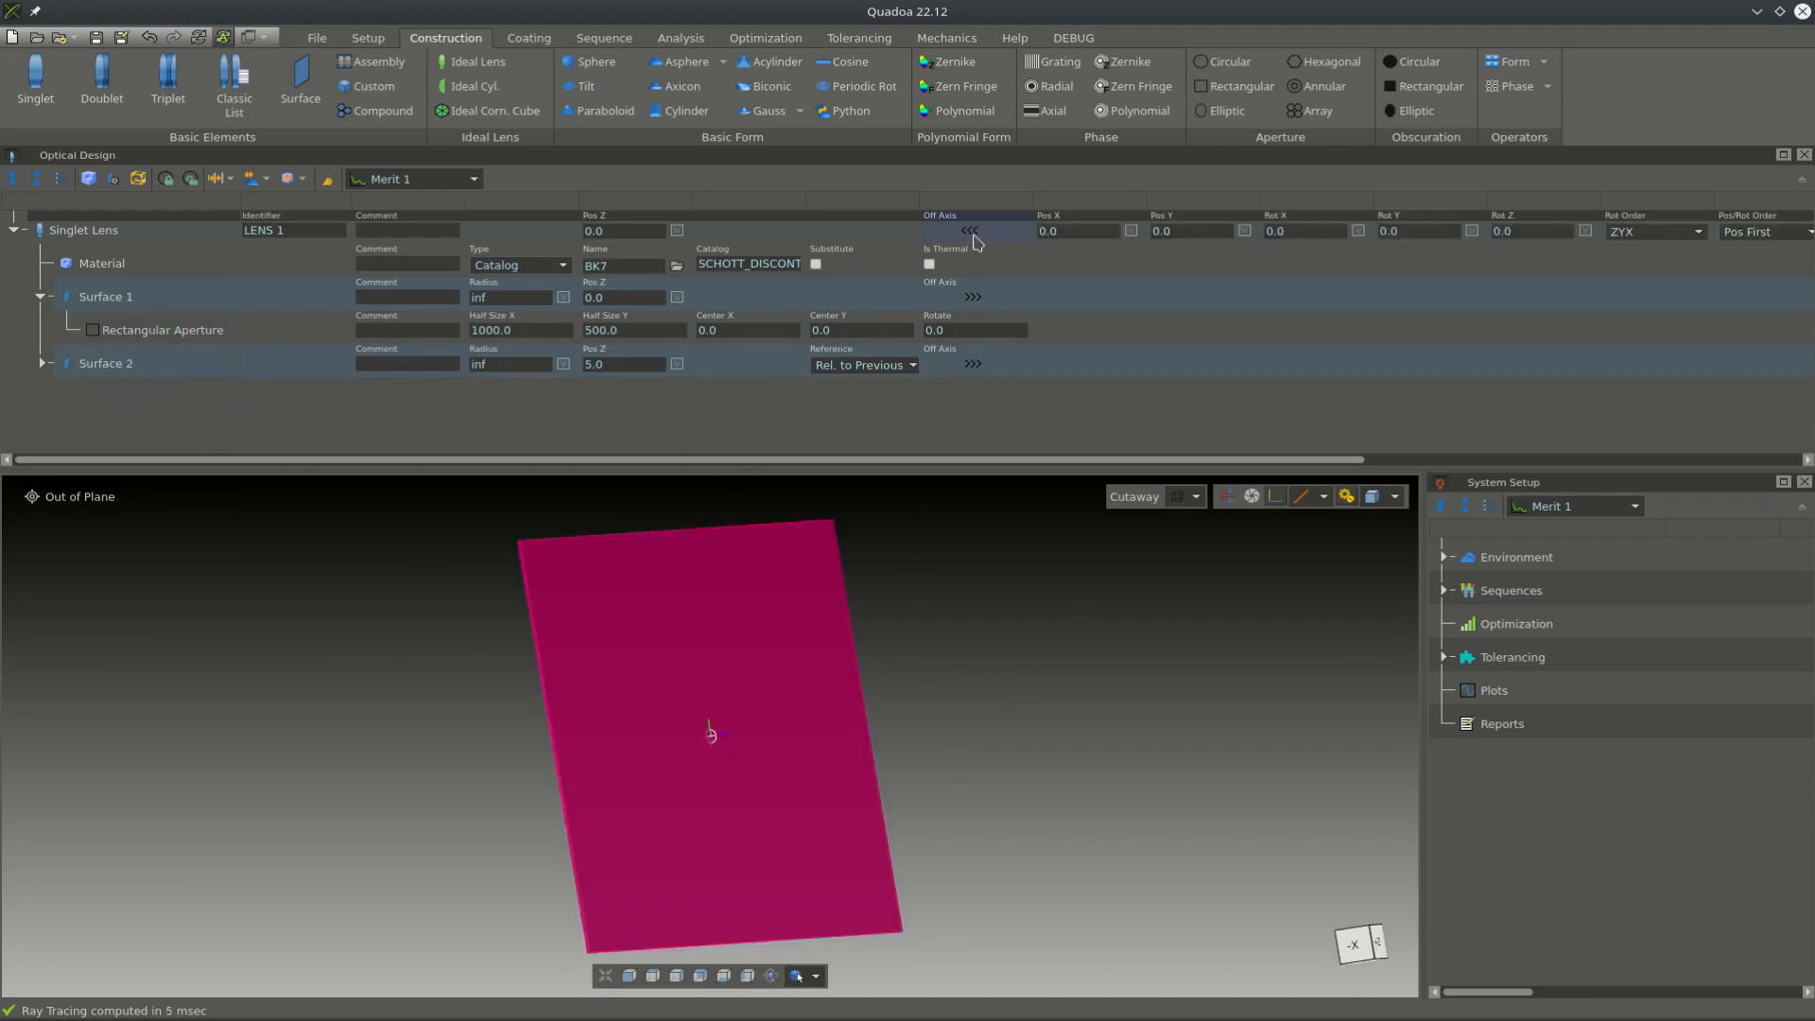
pyautogui.click(1308, 229)
pyautogui.write('-56')
pyautogui.press('Return')
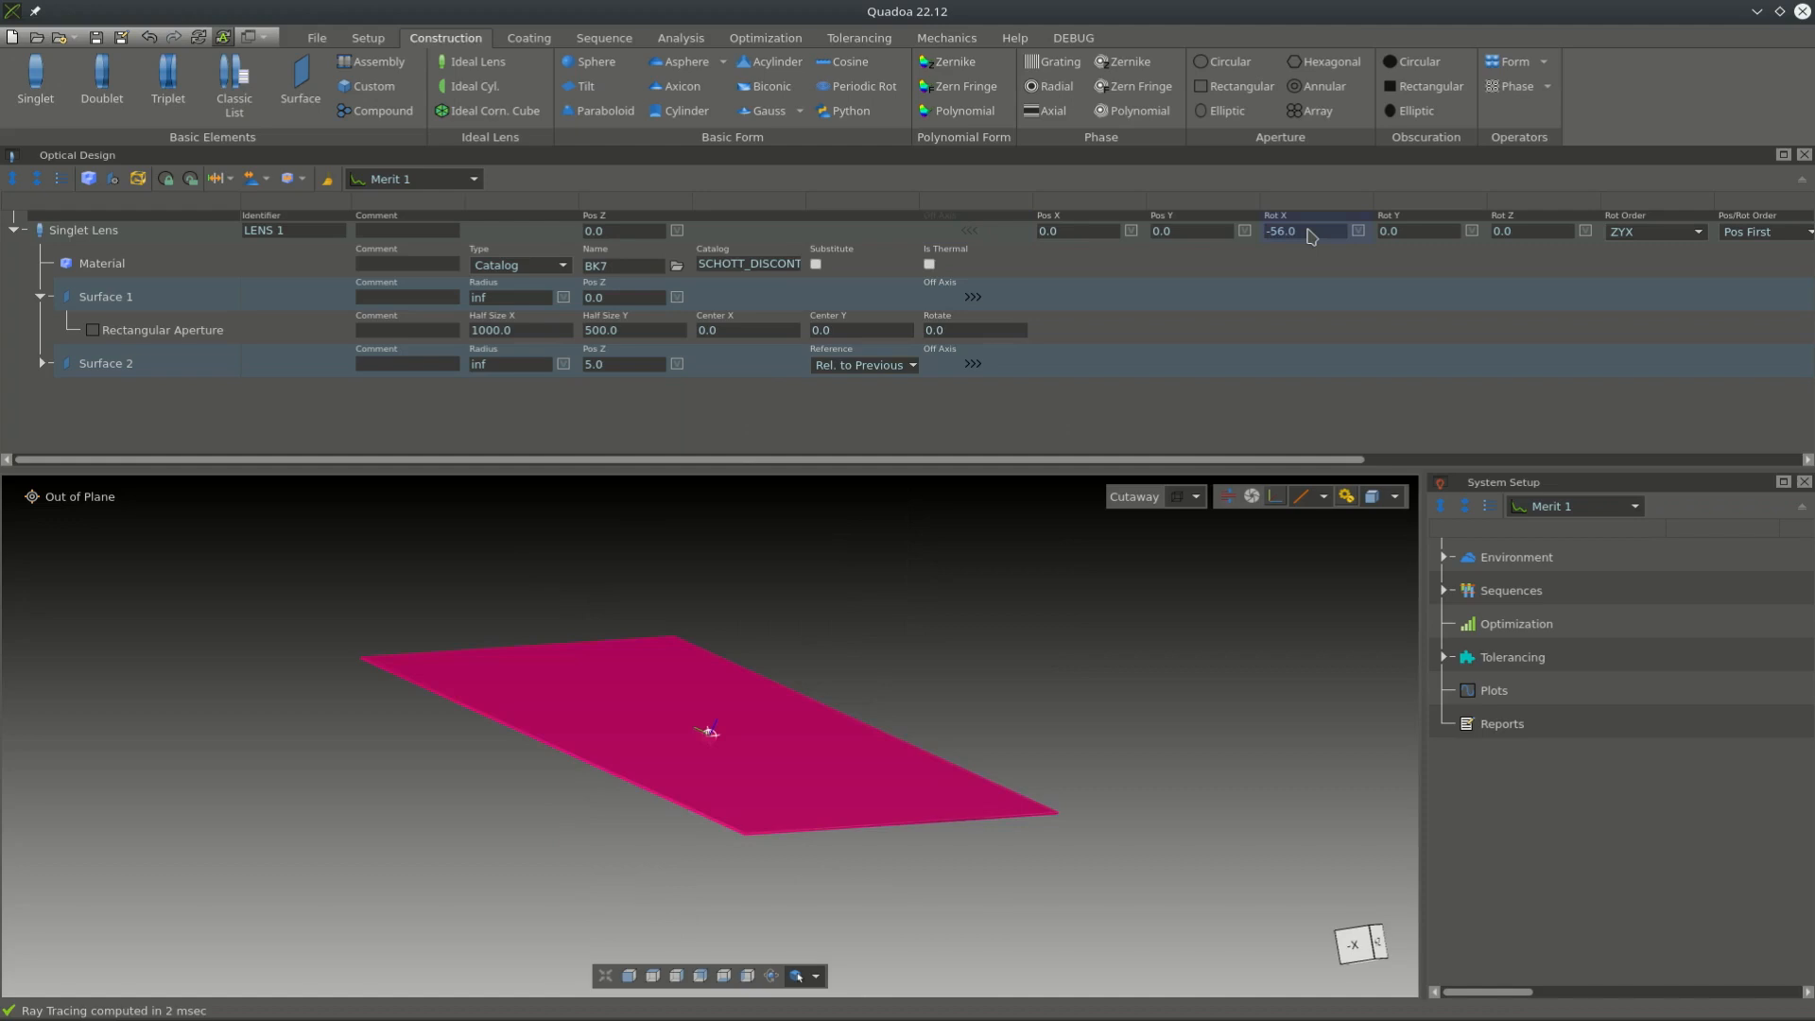
# - Import windshield_front.csv as a CSV point cloud form on Surface 1, using the blank (whitespace) delimiter
pyautogui.moveTo(881, 613); pyautogui.dragTo(1044, 618)
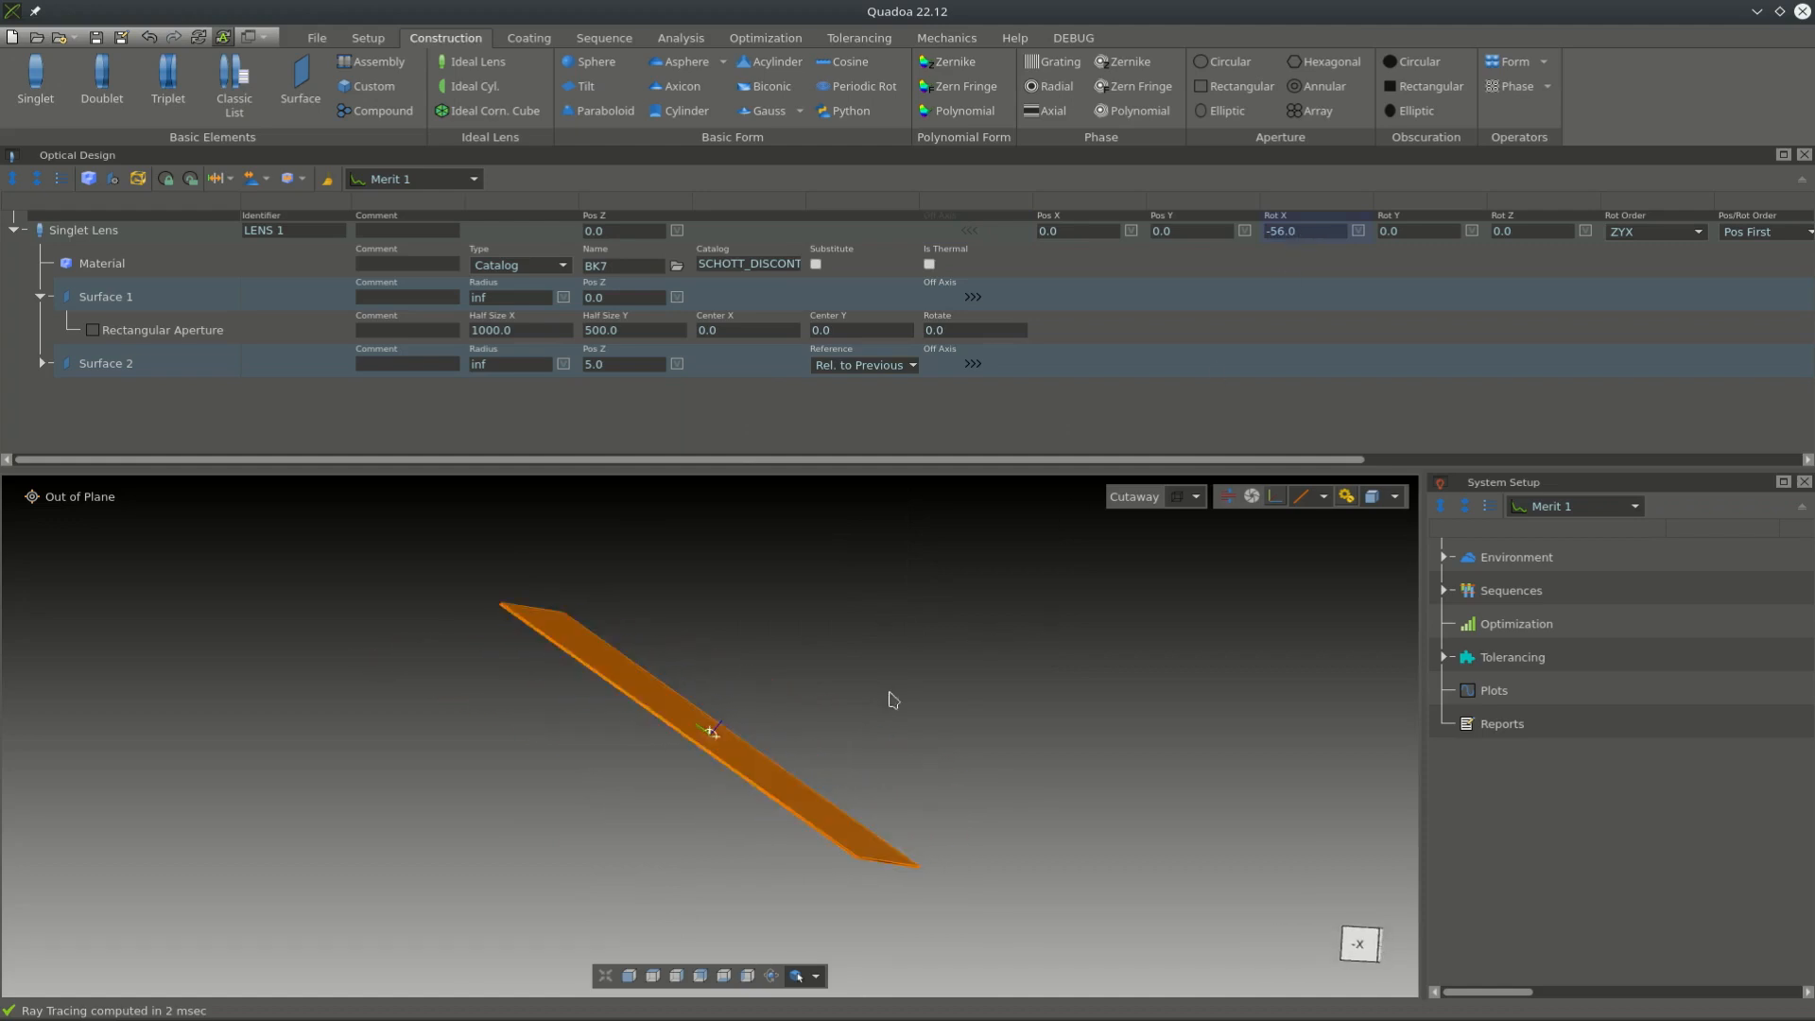
pyautogui.moveTo(893, 699); pyautogui.dragTo(895, 721)
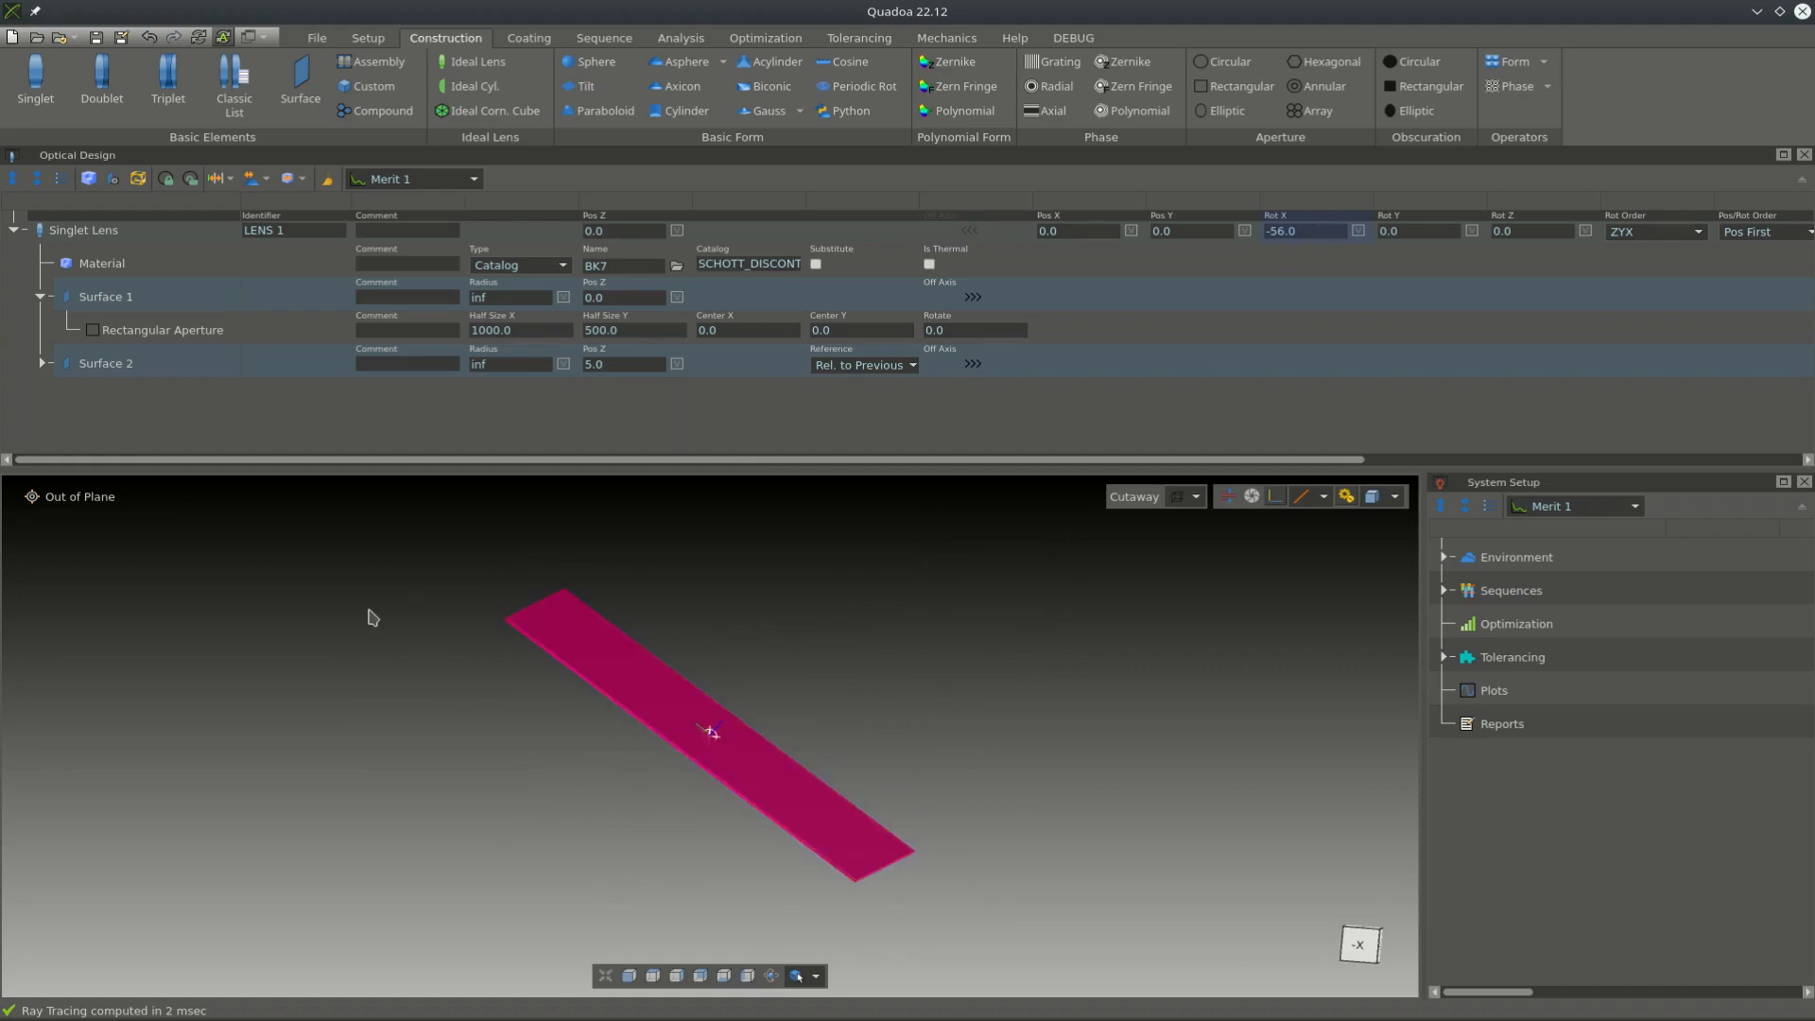
pyautogui.rightClick(134, 297)
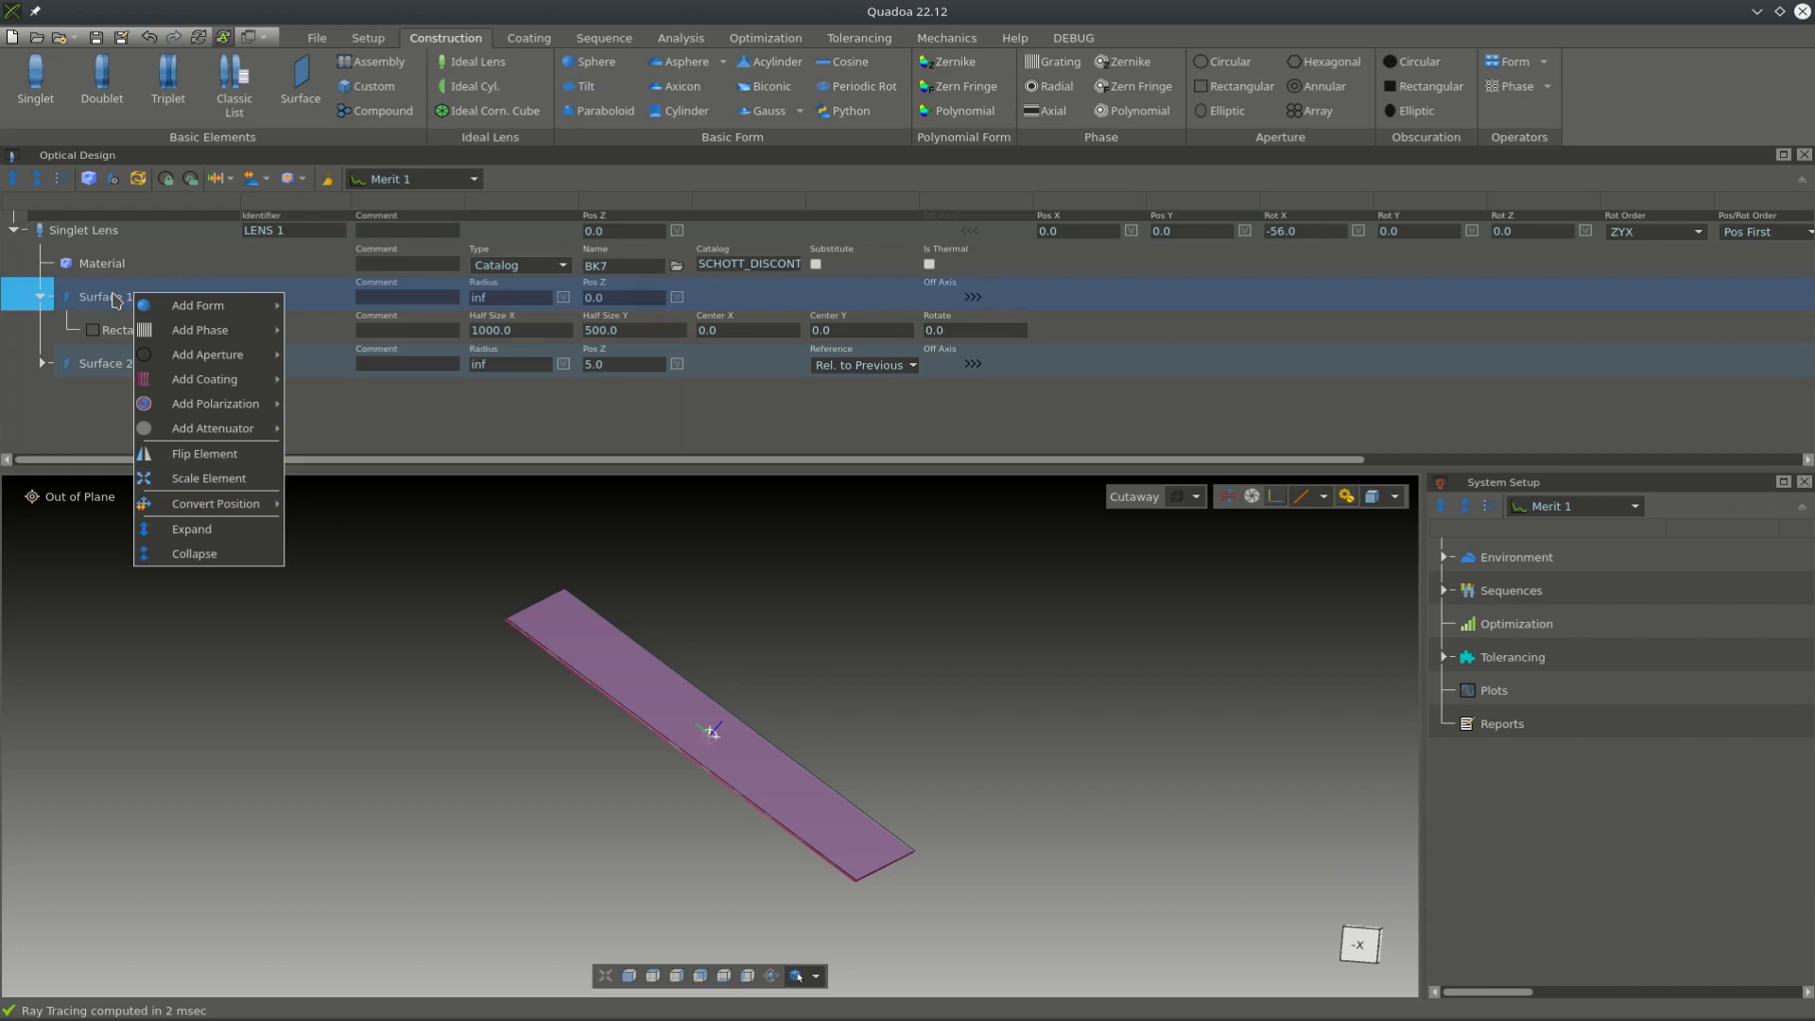
pyautogui.moveTo(165, 312)
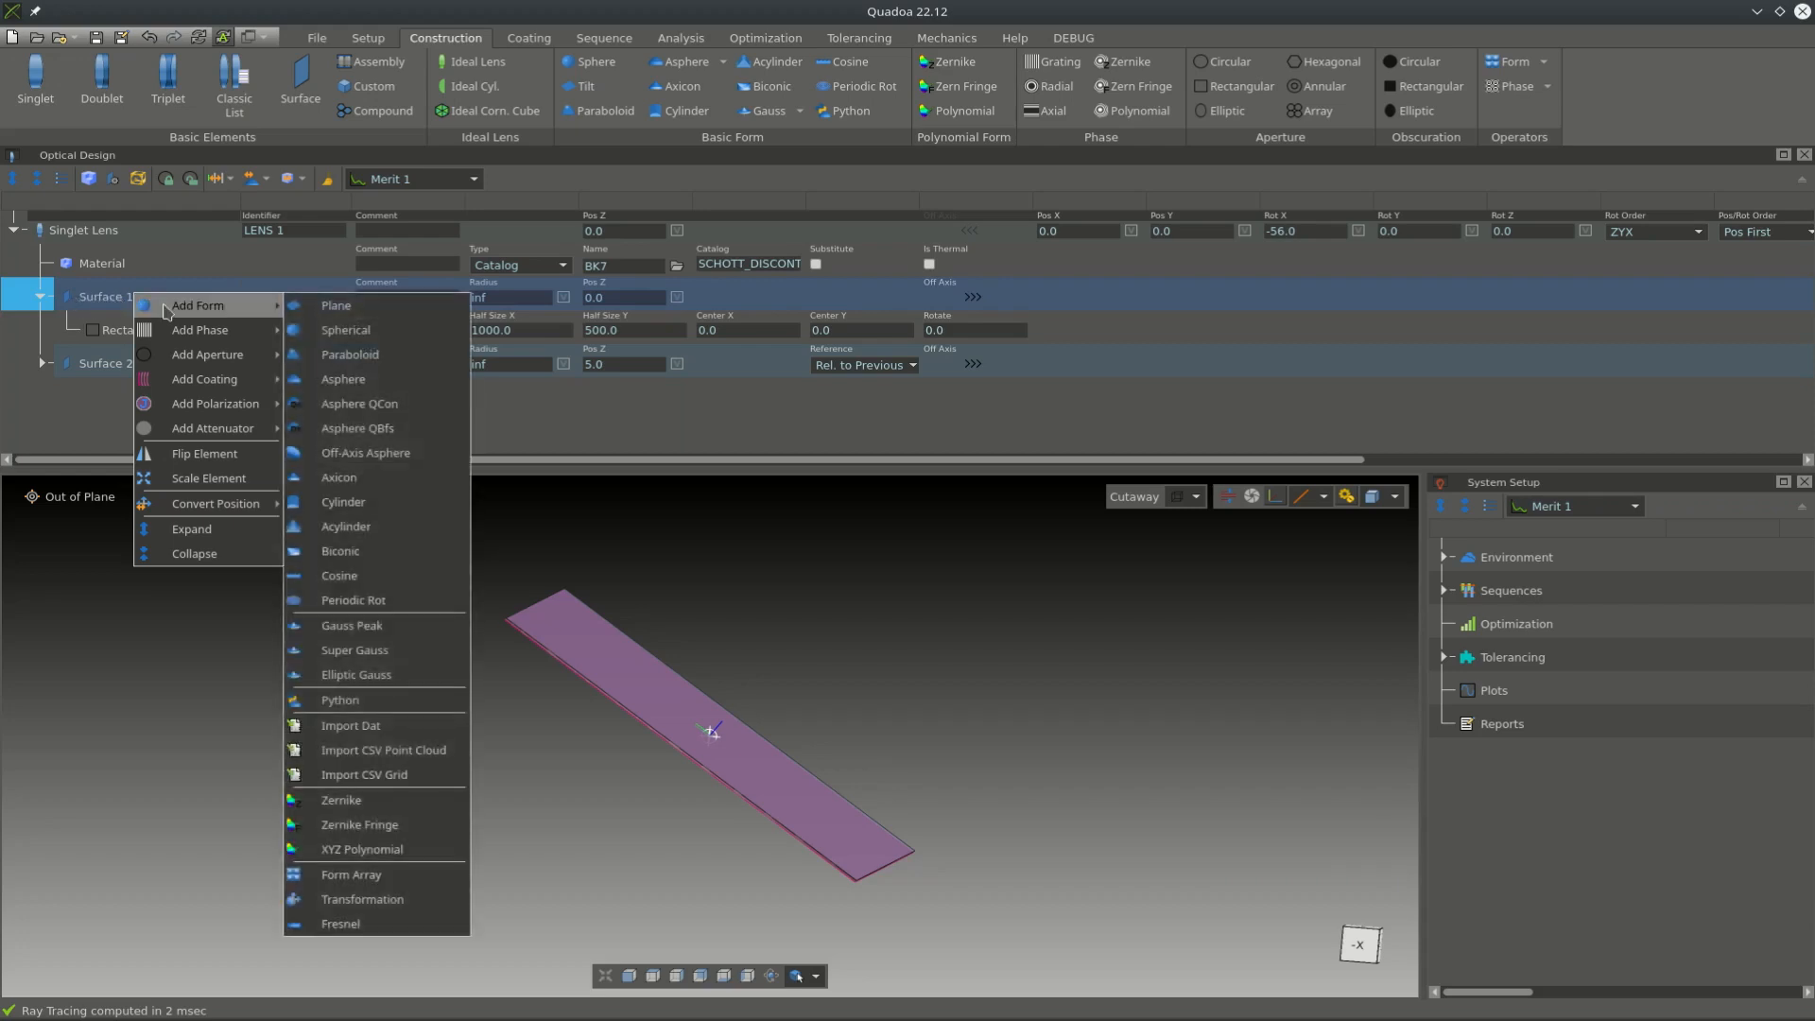
pyautogui.click(412, 752)
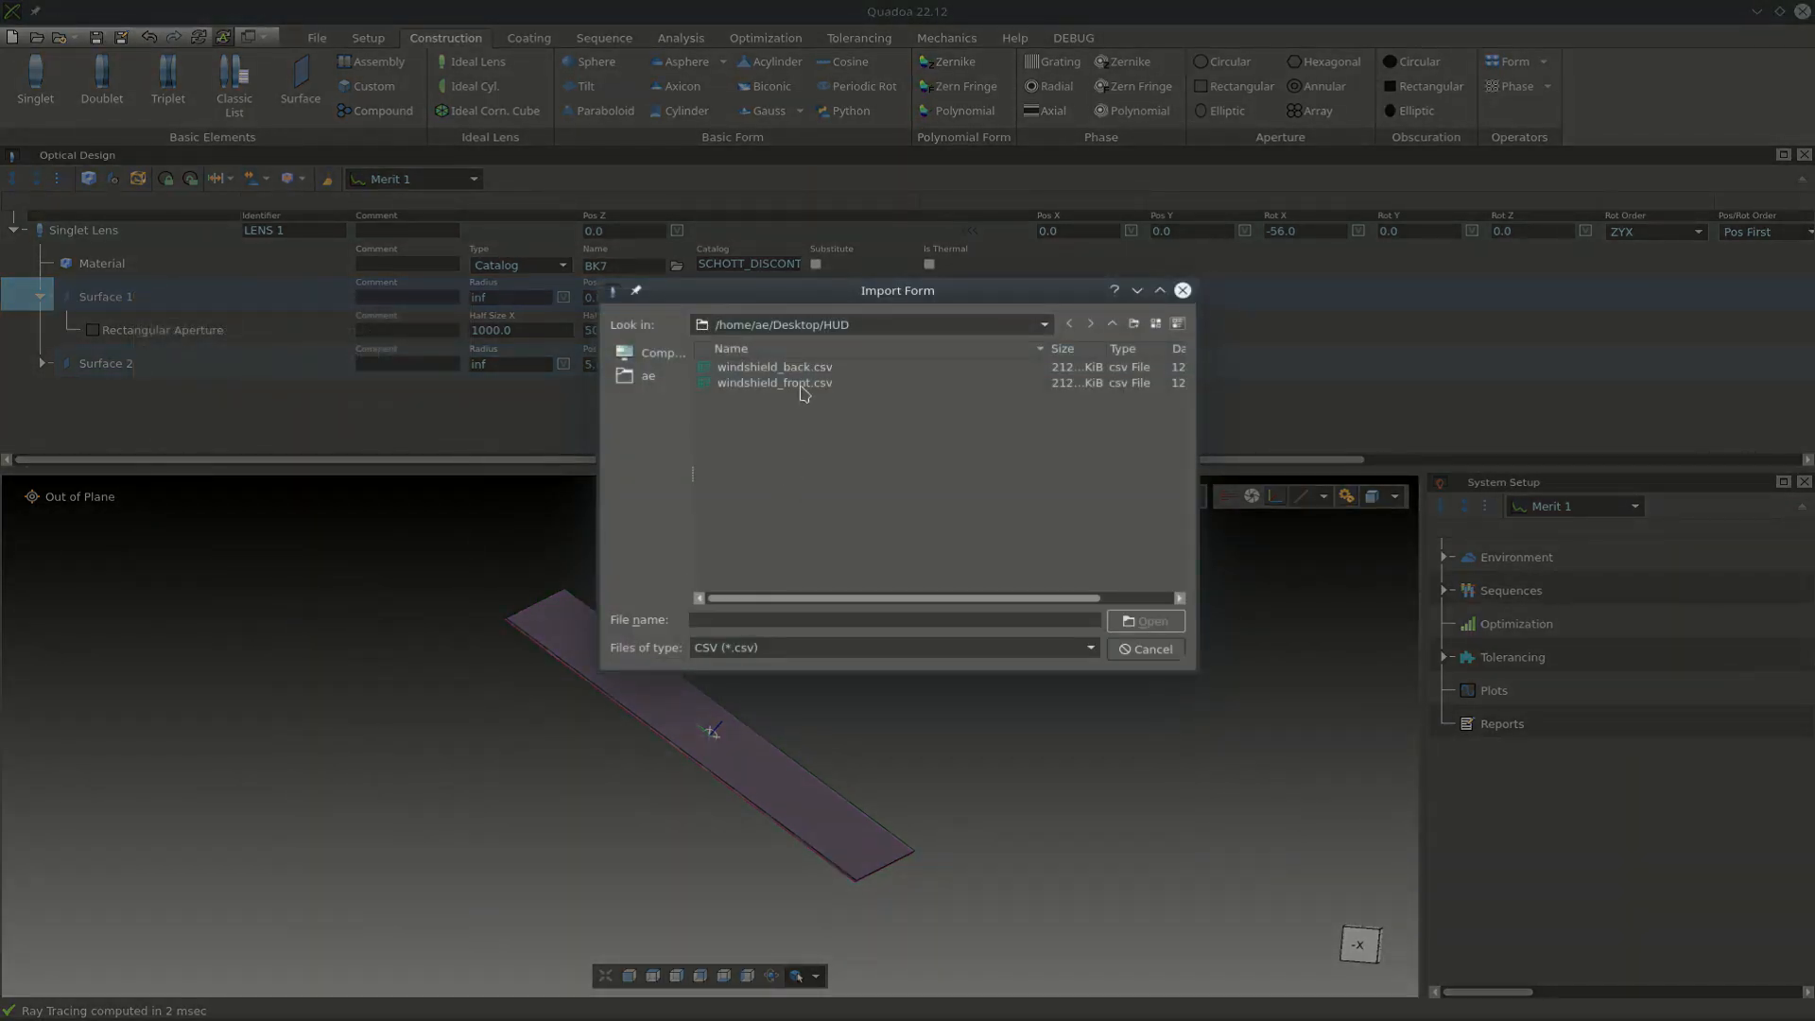
pyautogui.doubleClick(775, 383)
pyautogui.click(983, 308)
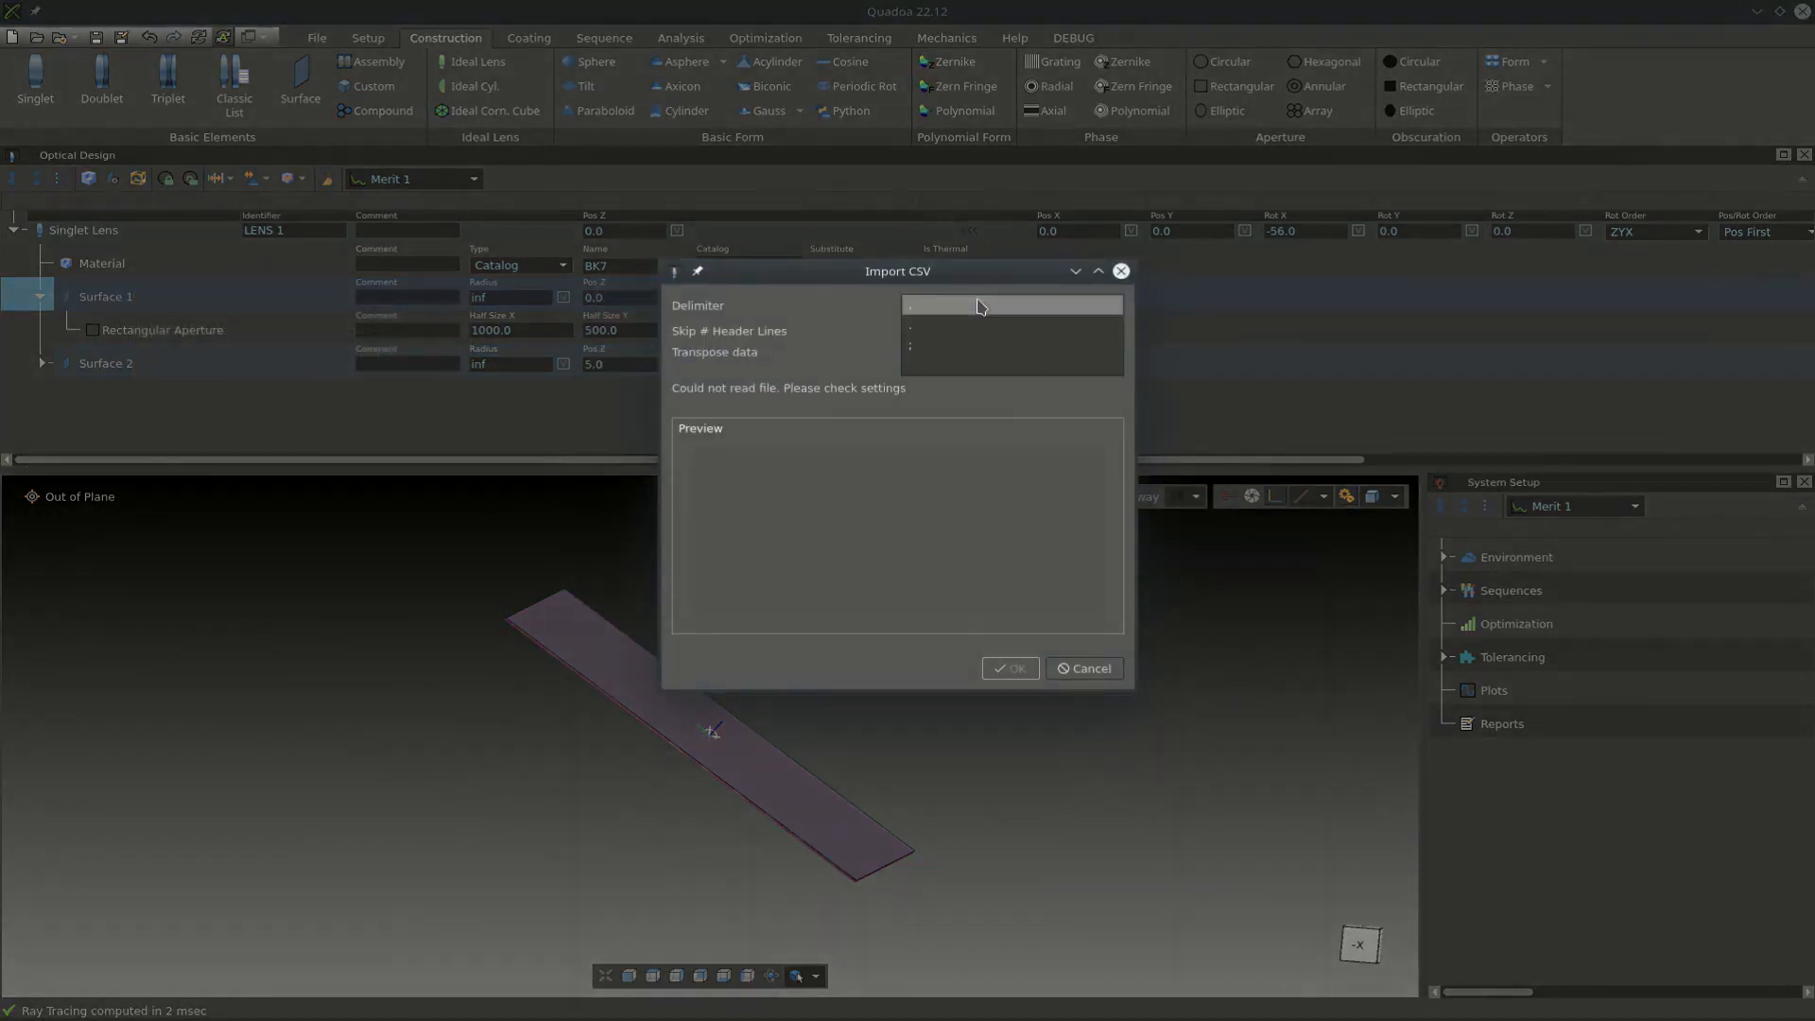
pyautogui.click(983, 369)
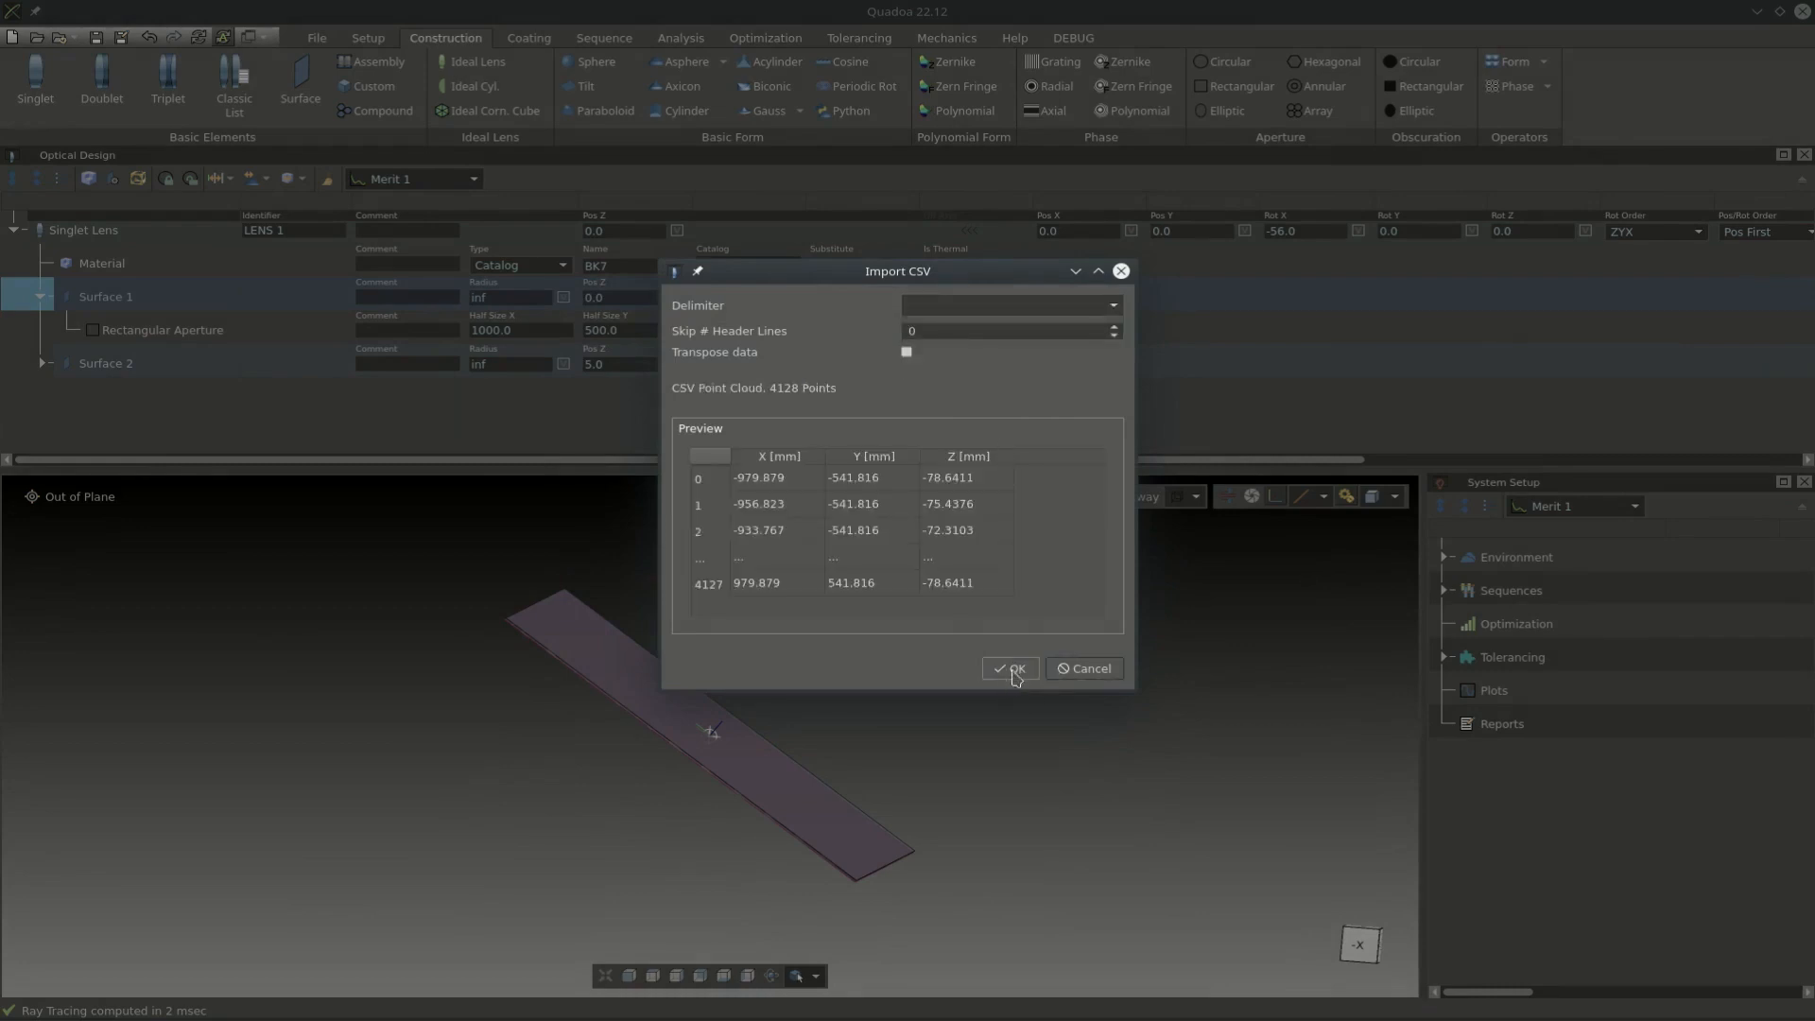
pyautogui.click(1012, 669)
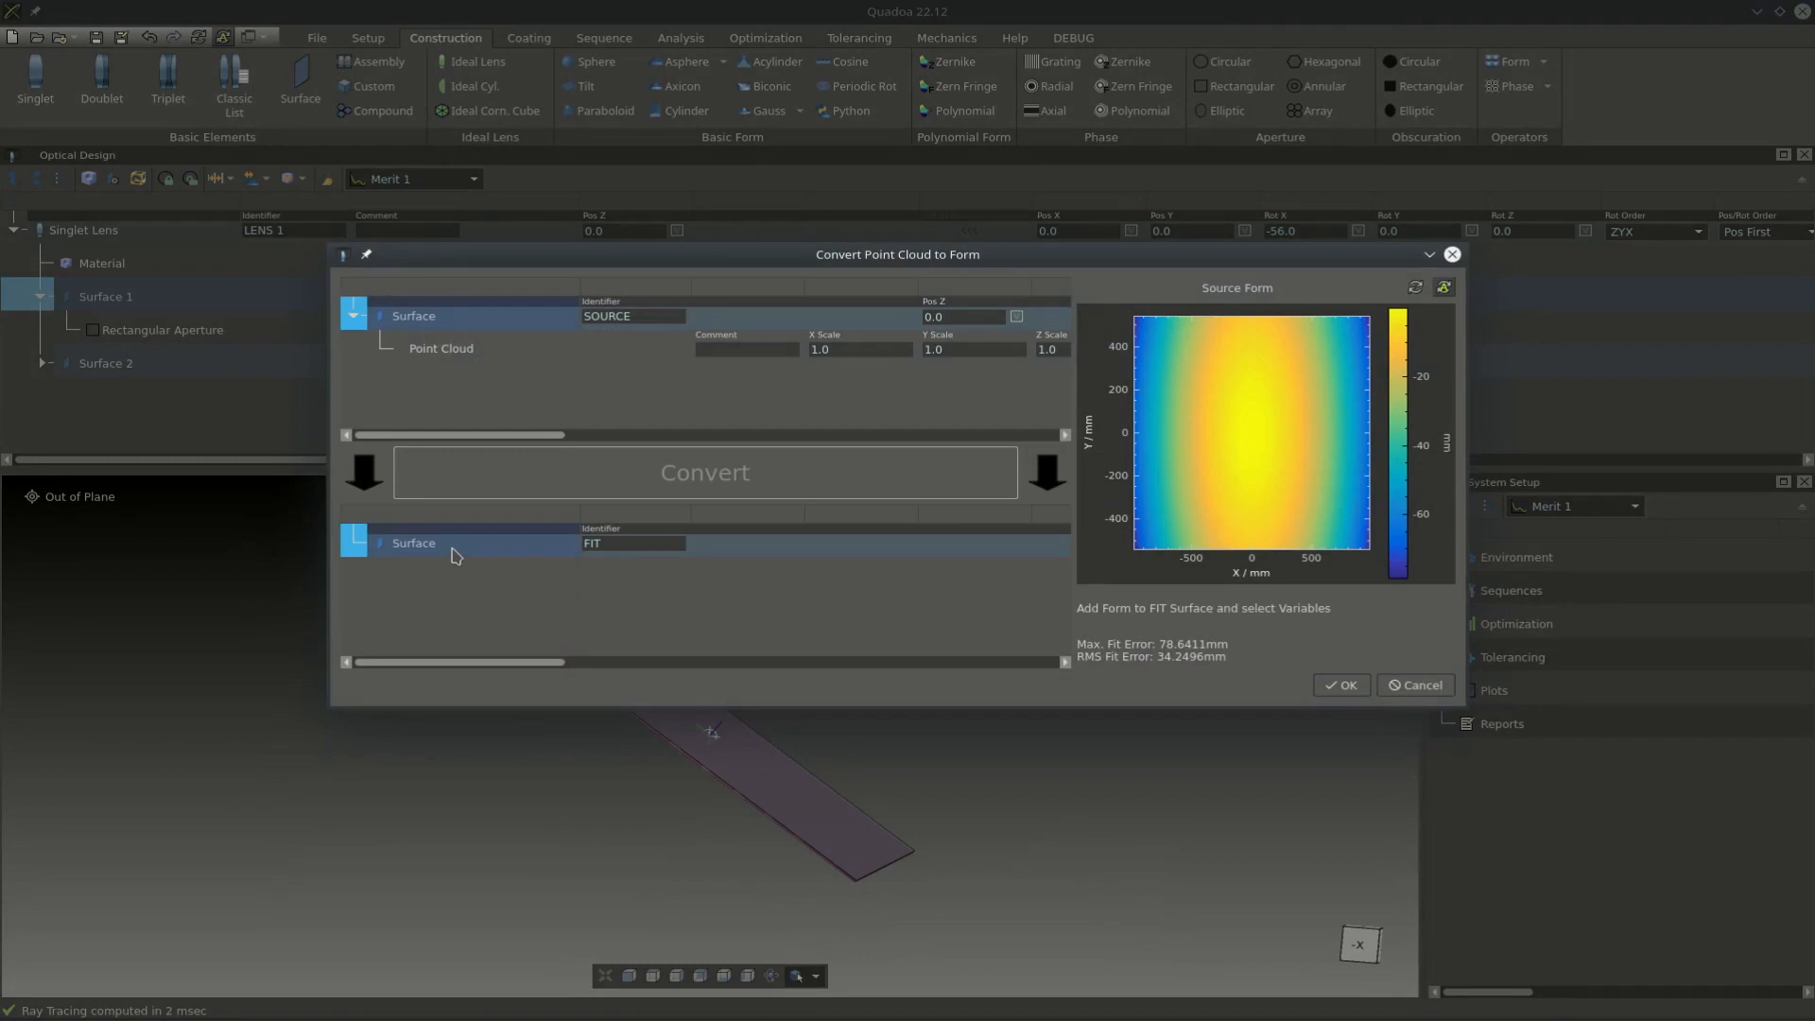
# - Convert Surface 1's point cloud to an XYZ polynomial form of order 3 with all coefficients variable, and accept the fit
pyautogui.rightClick(456, 556)
pyautogui.moveTo(491, 563)
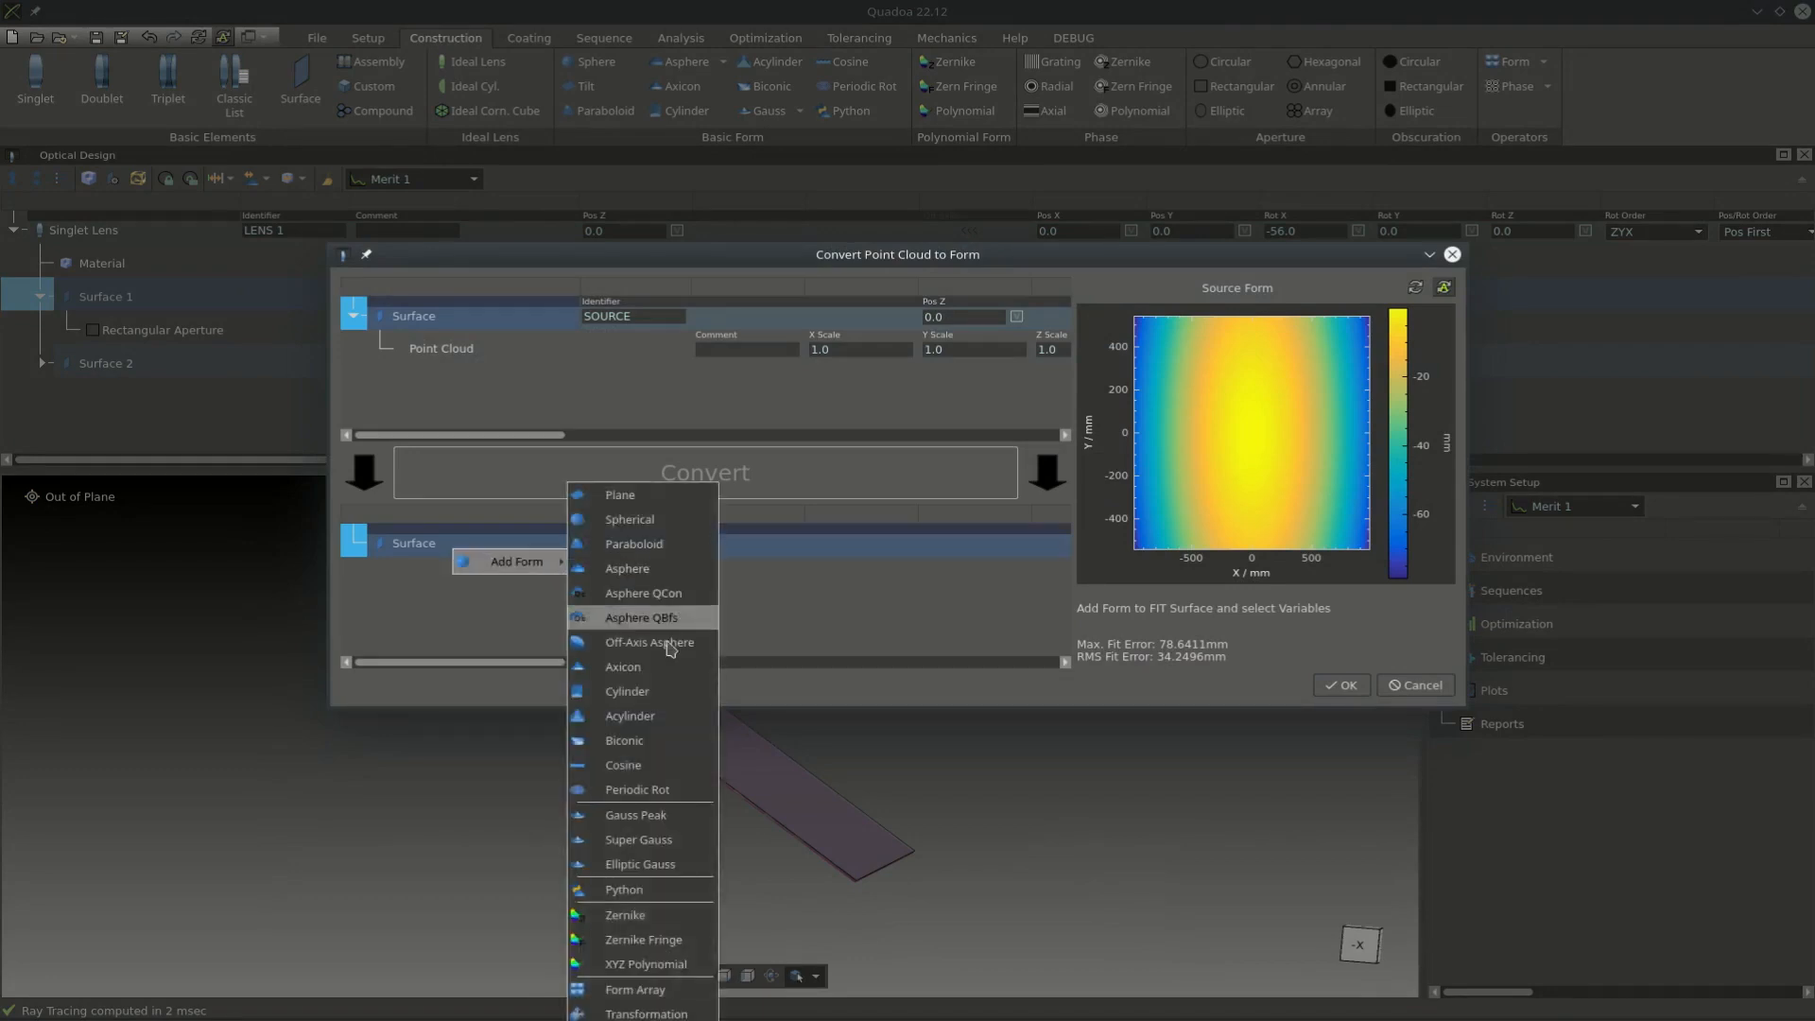
pyautogui.click(667, 964)
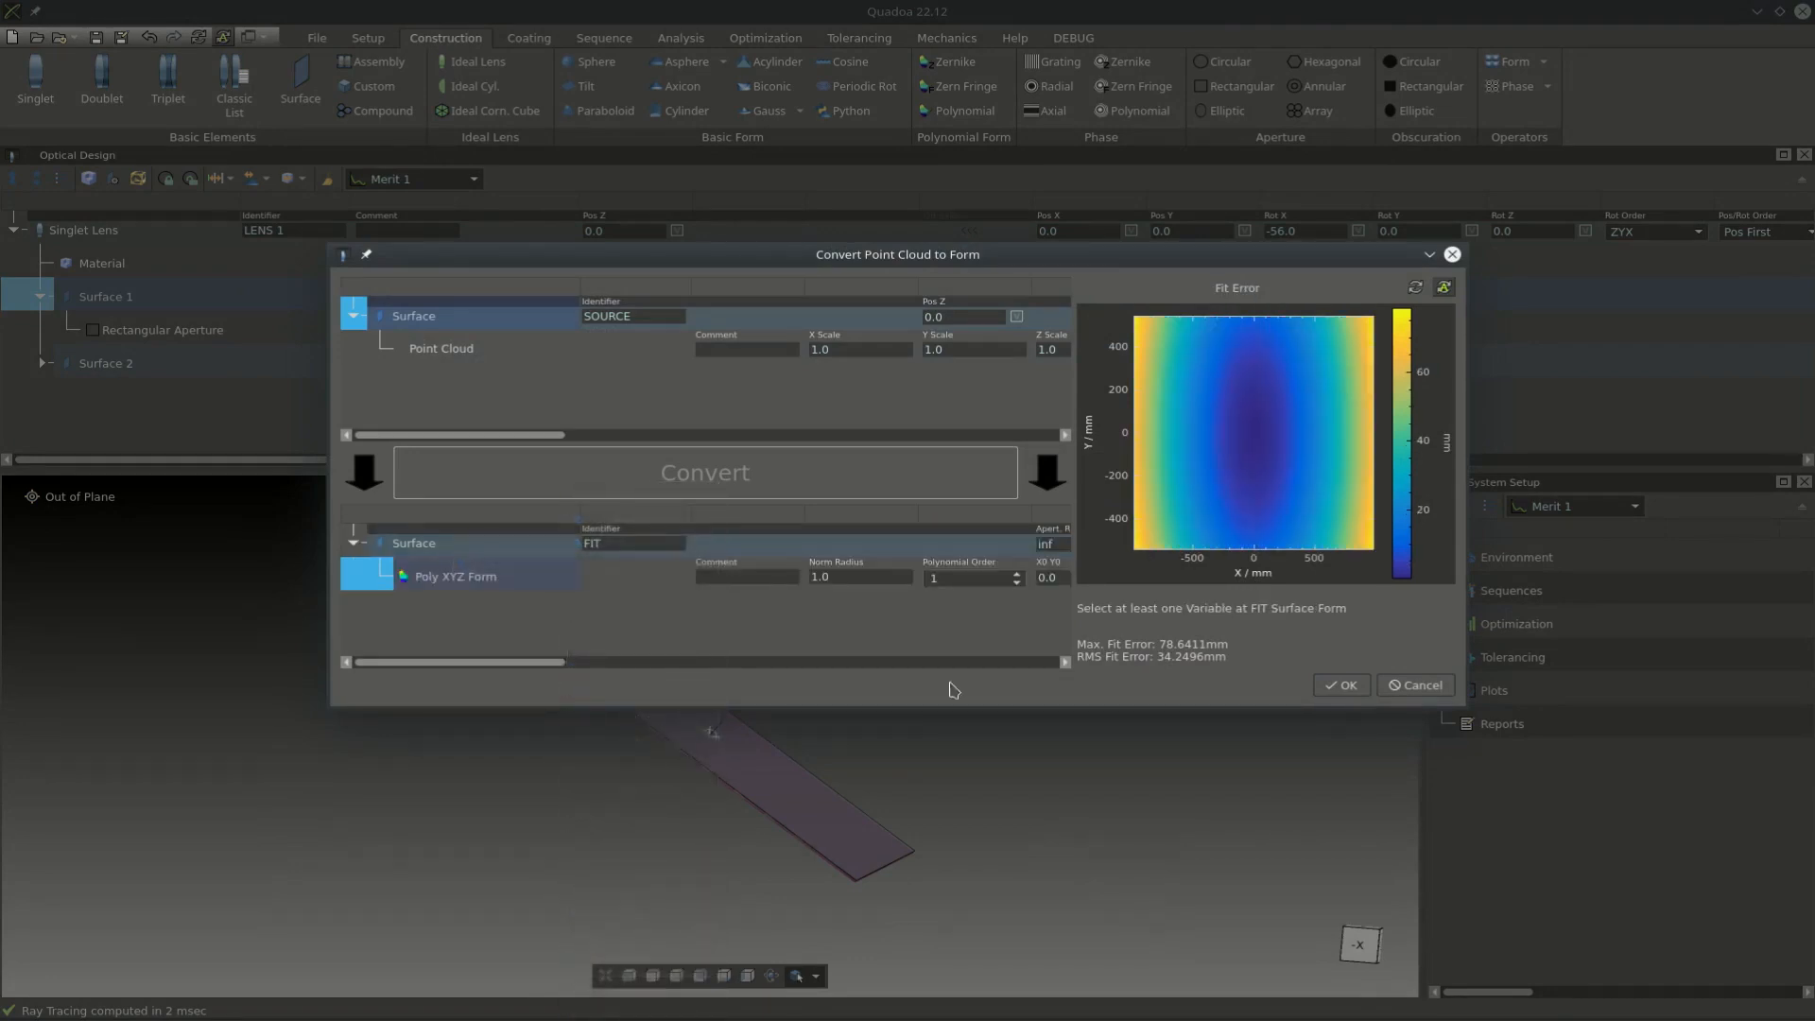
pyautogui.click(961, 581)
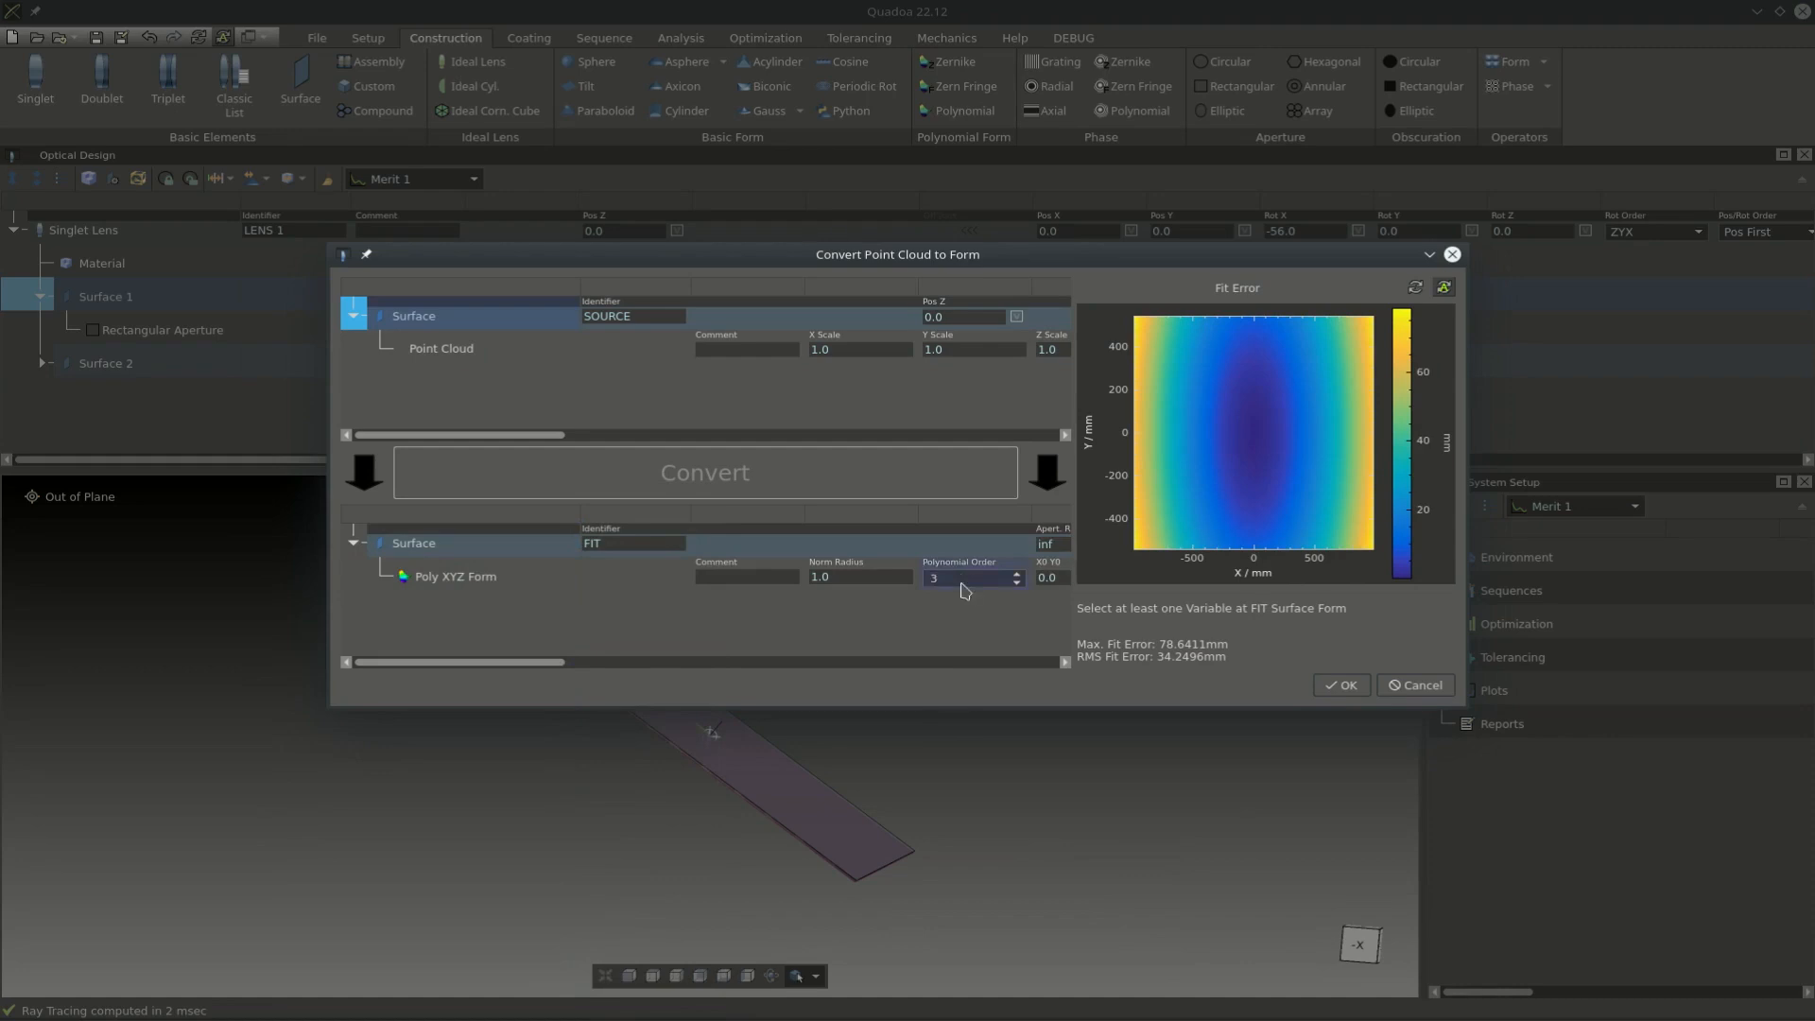
pyautogui.rightClick(511, 571)
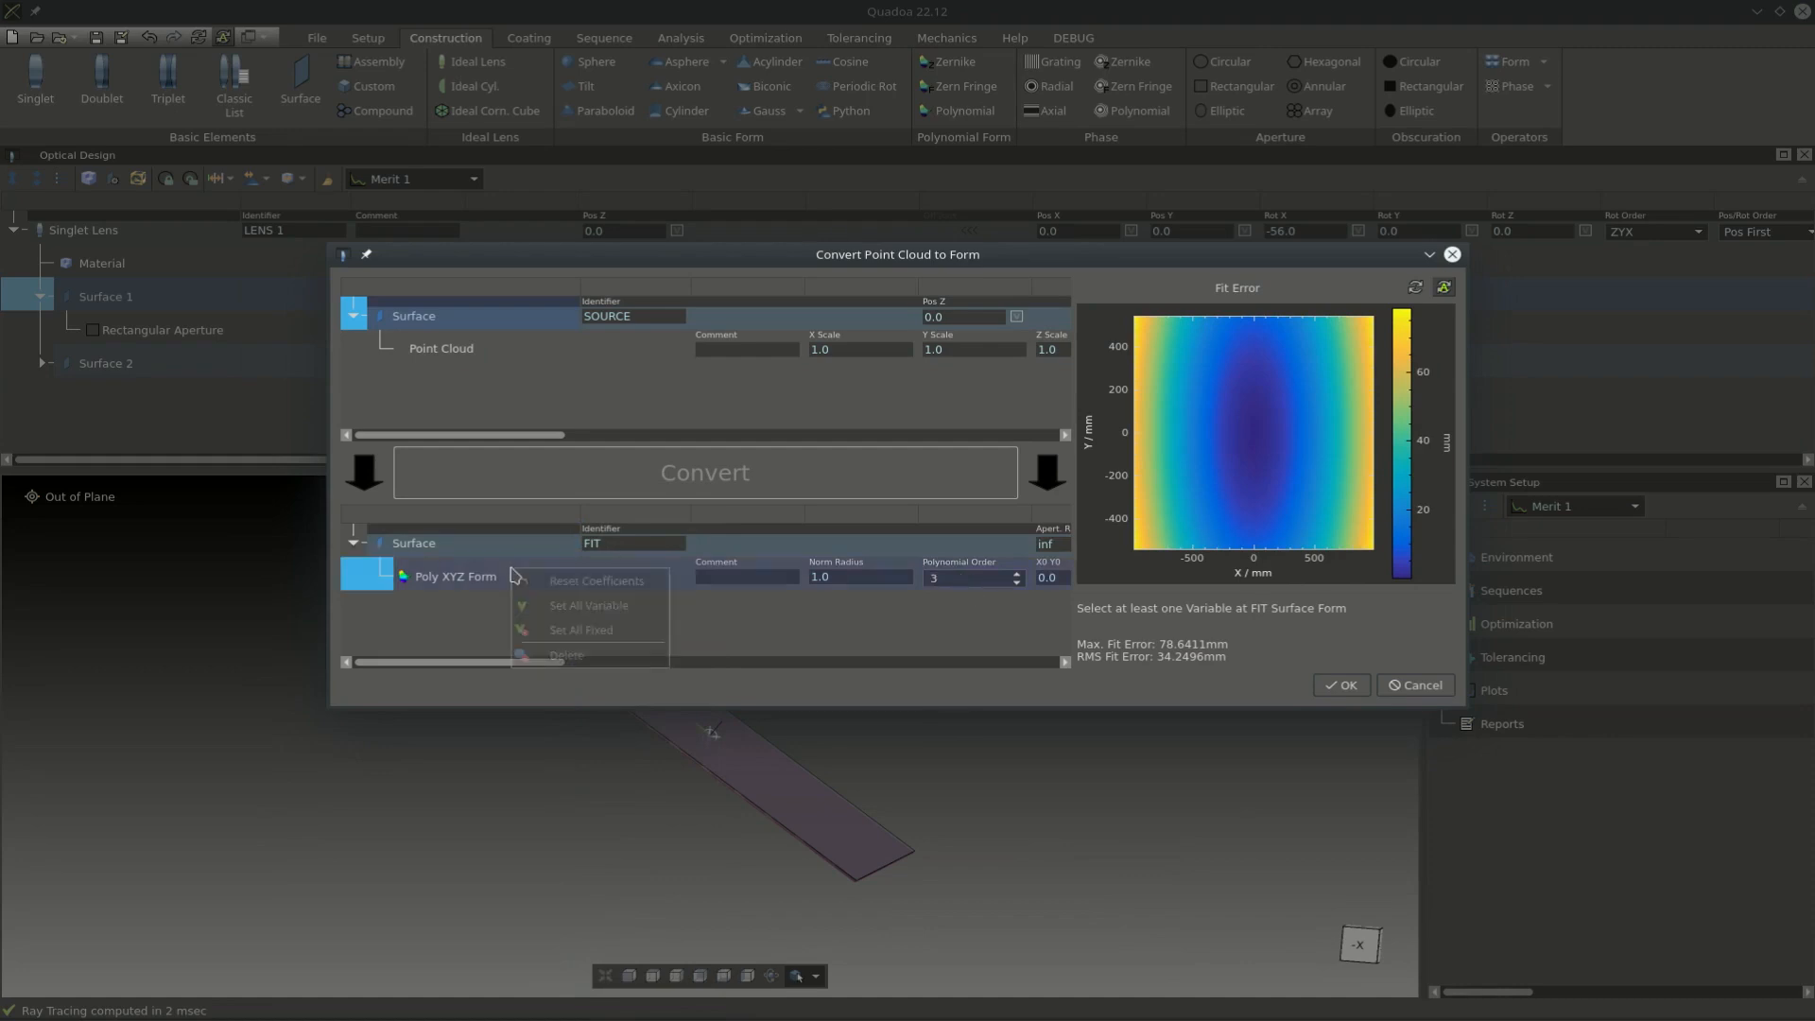
pyautogui.click(577, 604)
pyautogui.moveTo(551, 663); pyautogui.dragTo(463, 652)
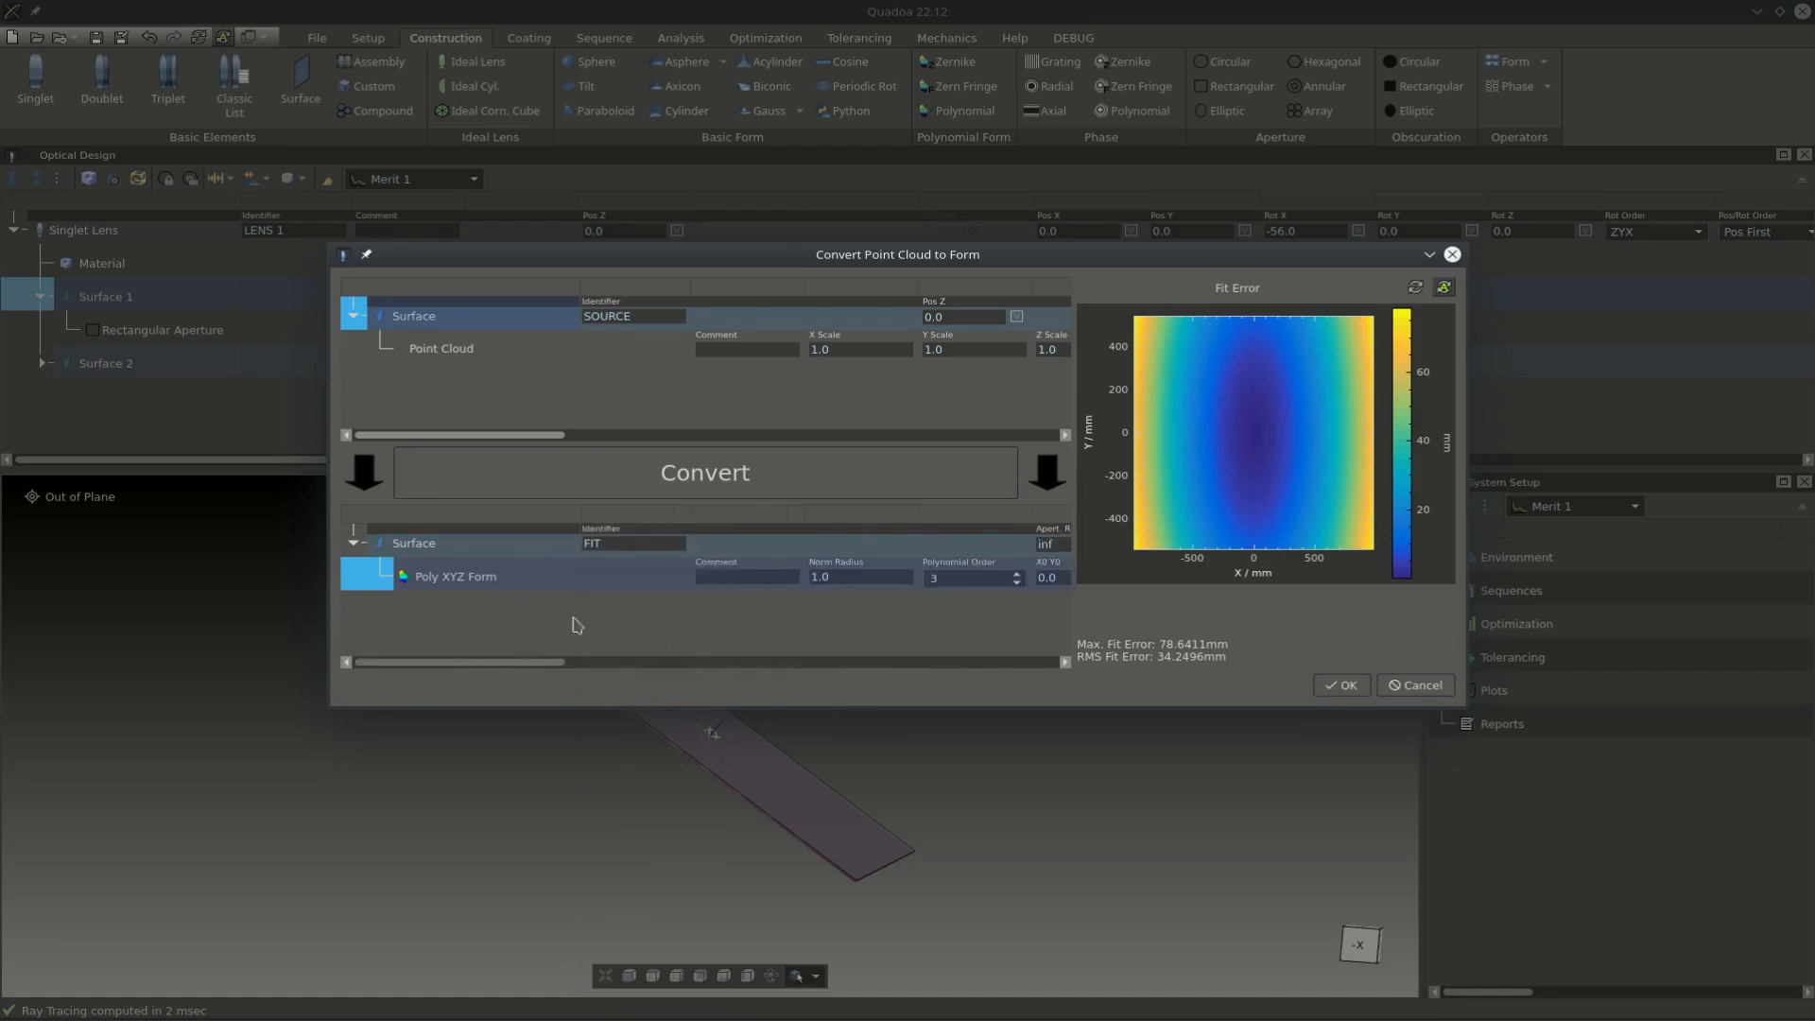
pyautogui.click(701, 475)
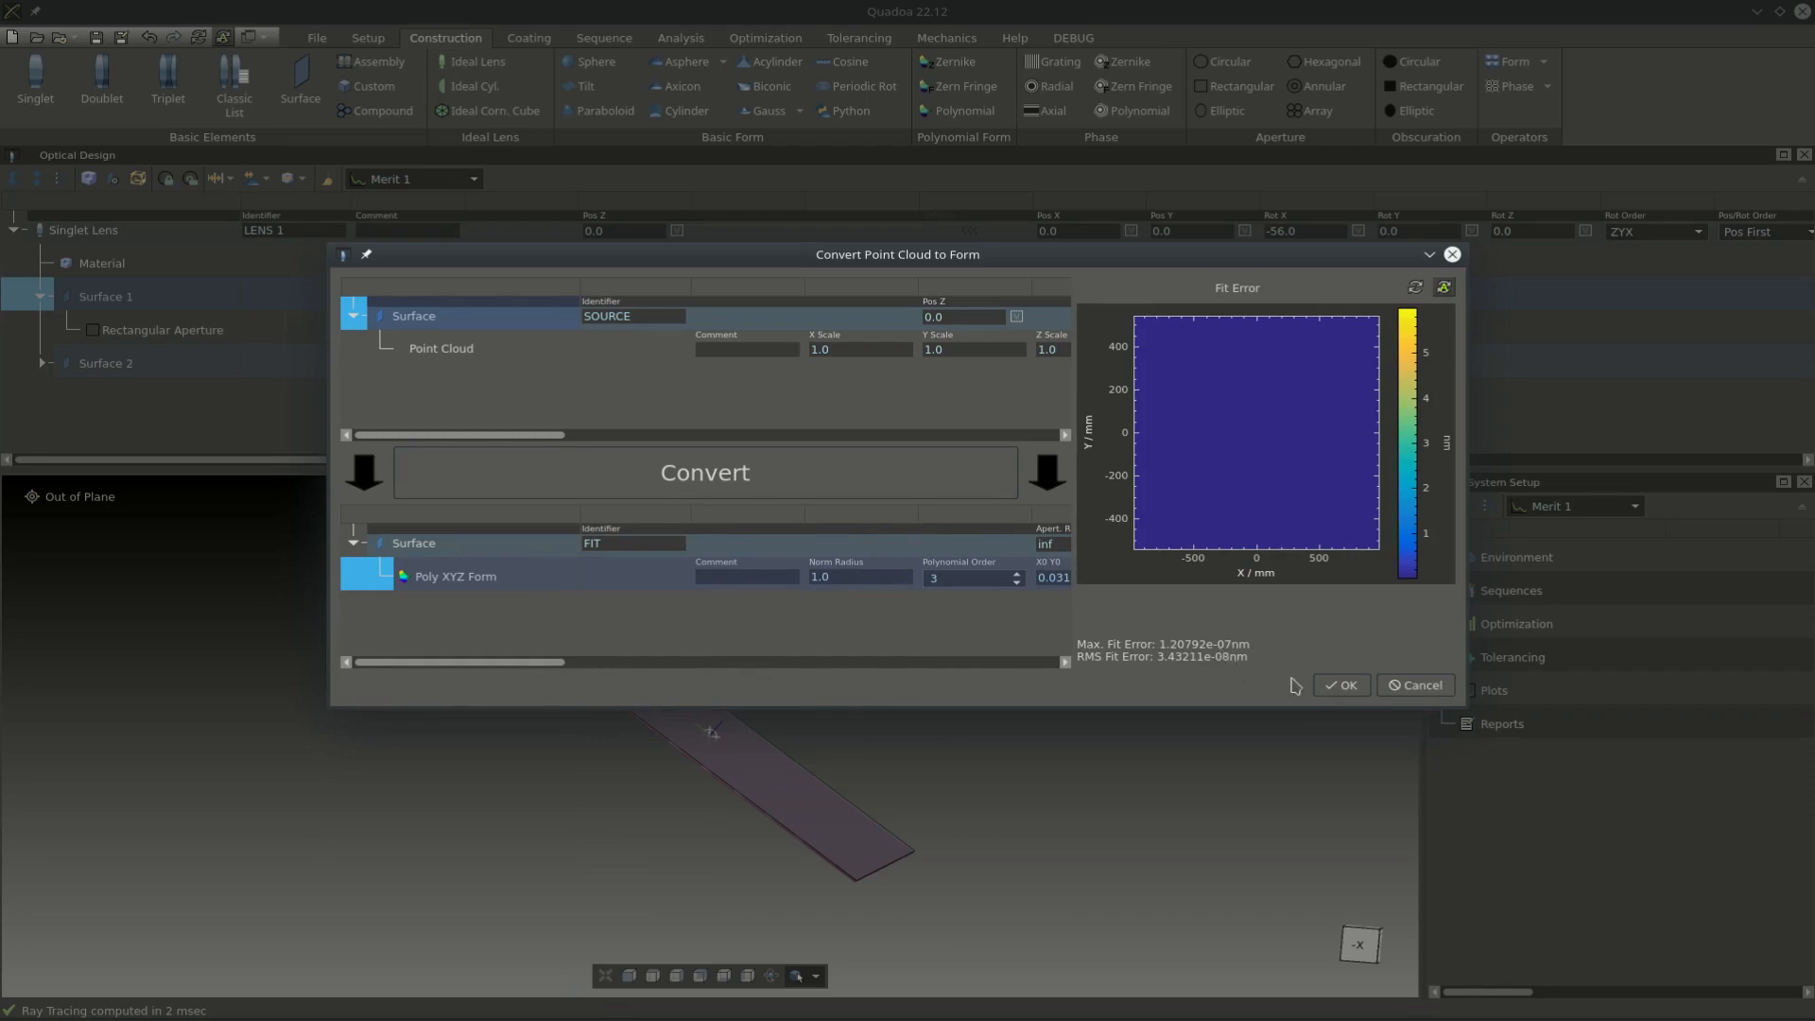
pyautogui.click(1341, 687)
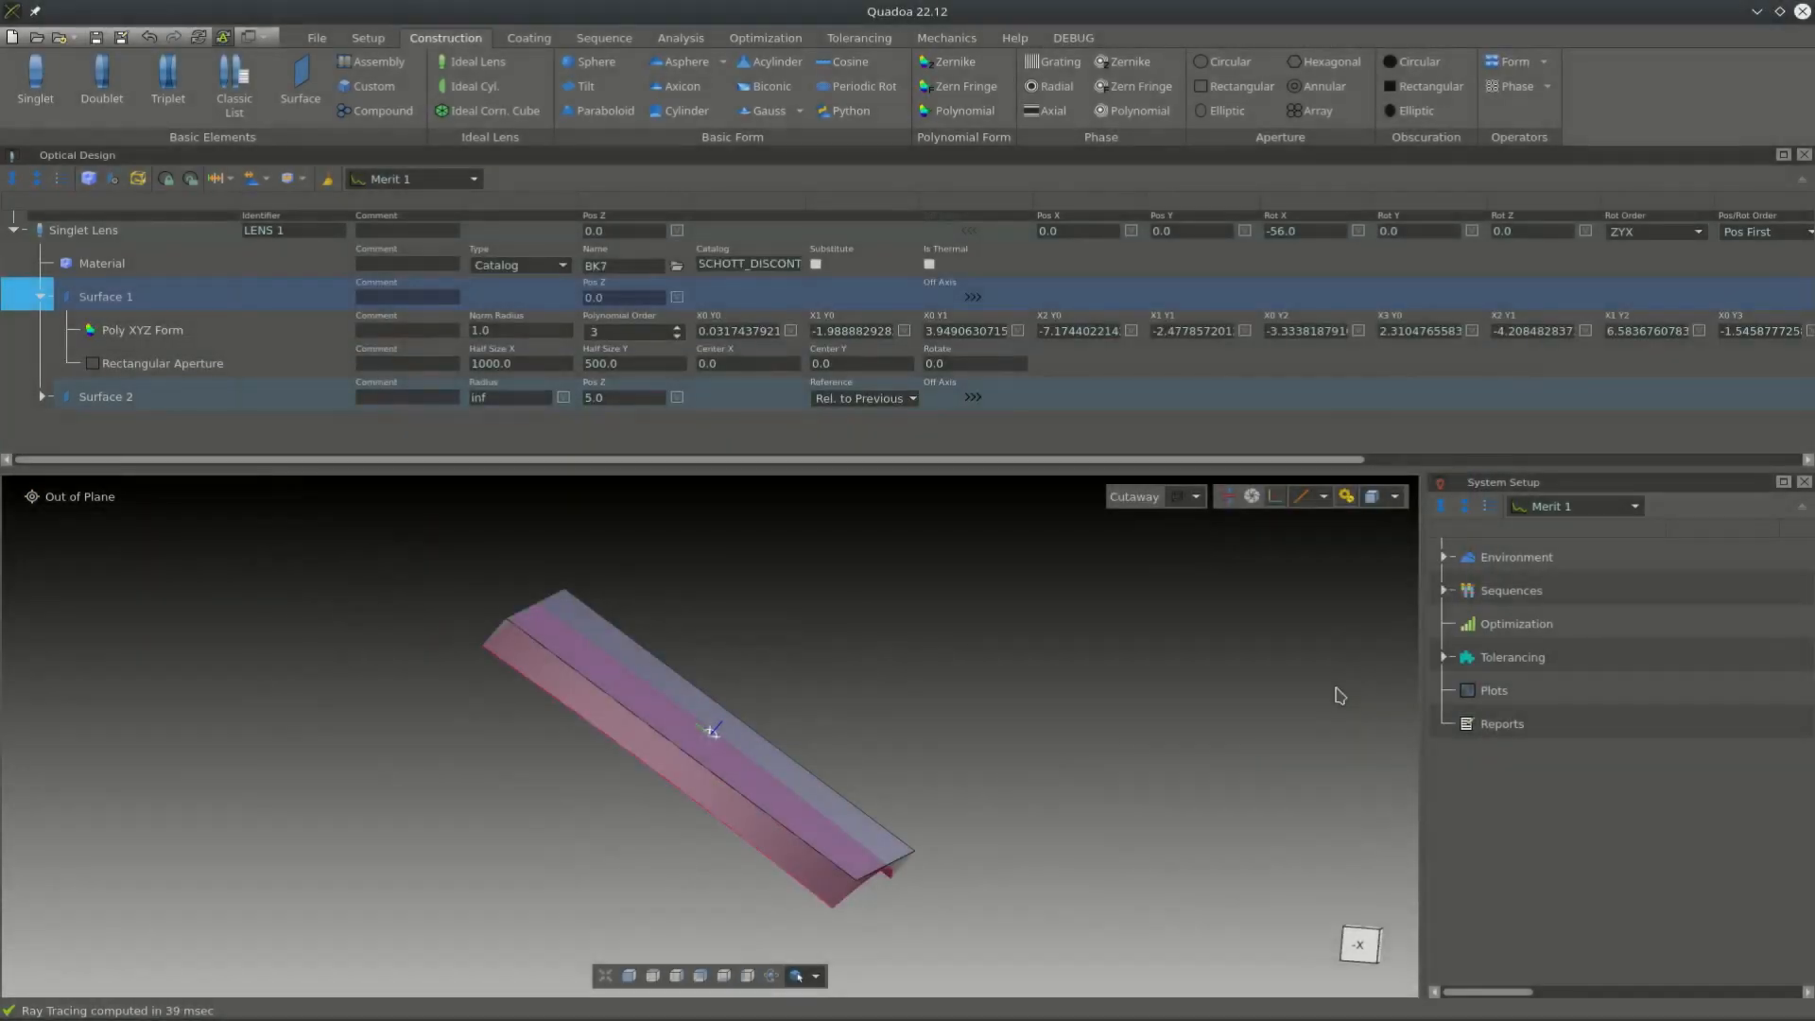
# - Import the windshield CSV point cloud as a form on Surface 2, using the blank (whitespace) delimiter
pyautogui.rightClick(117, 401)
pyautogui.moveTo(142, 411)
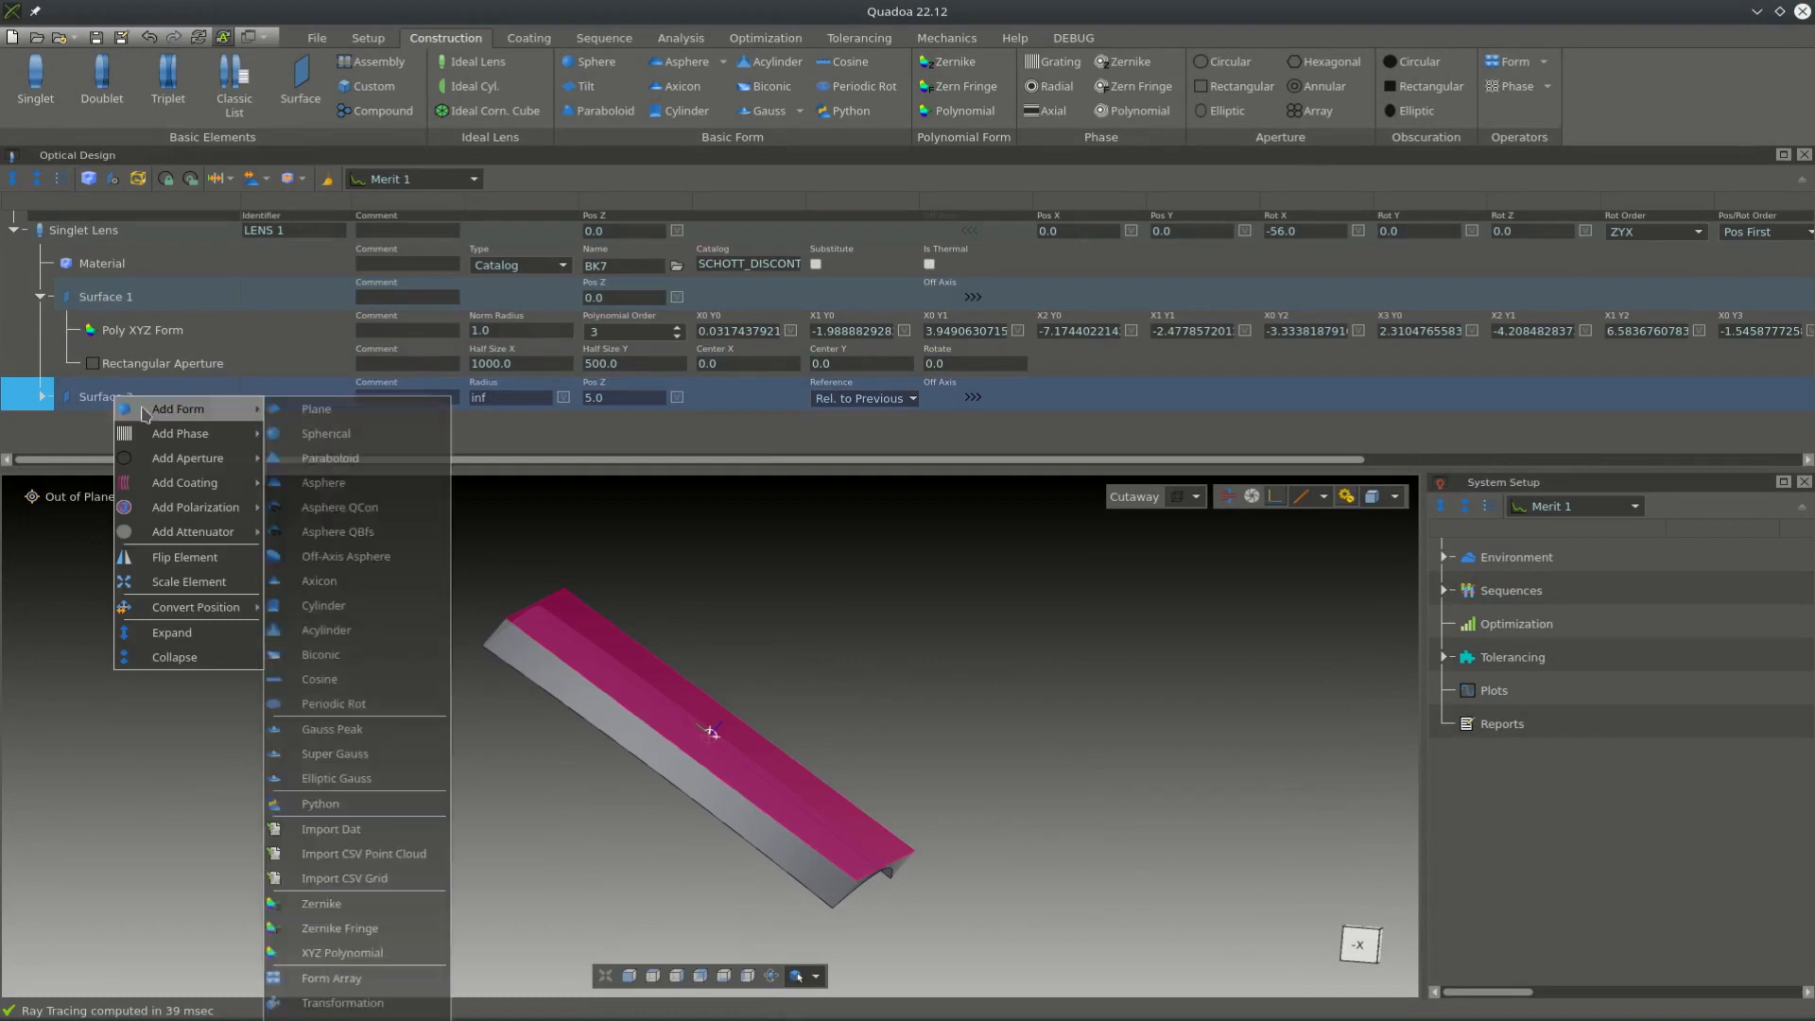
pyautogui.click(413, 854)
pyautogui.doubleClick(824, 383)
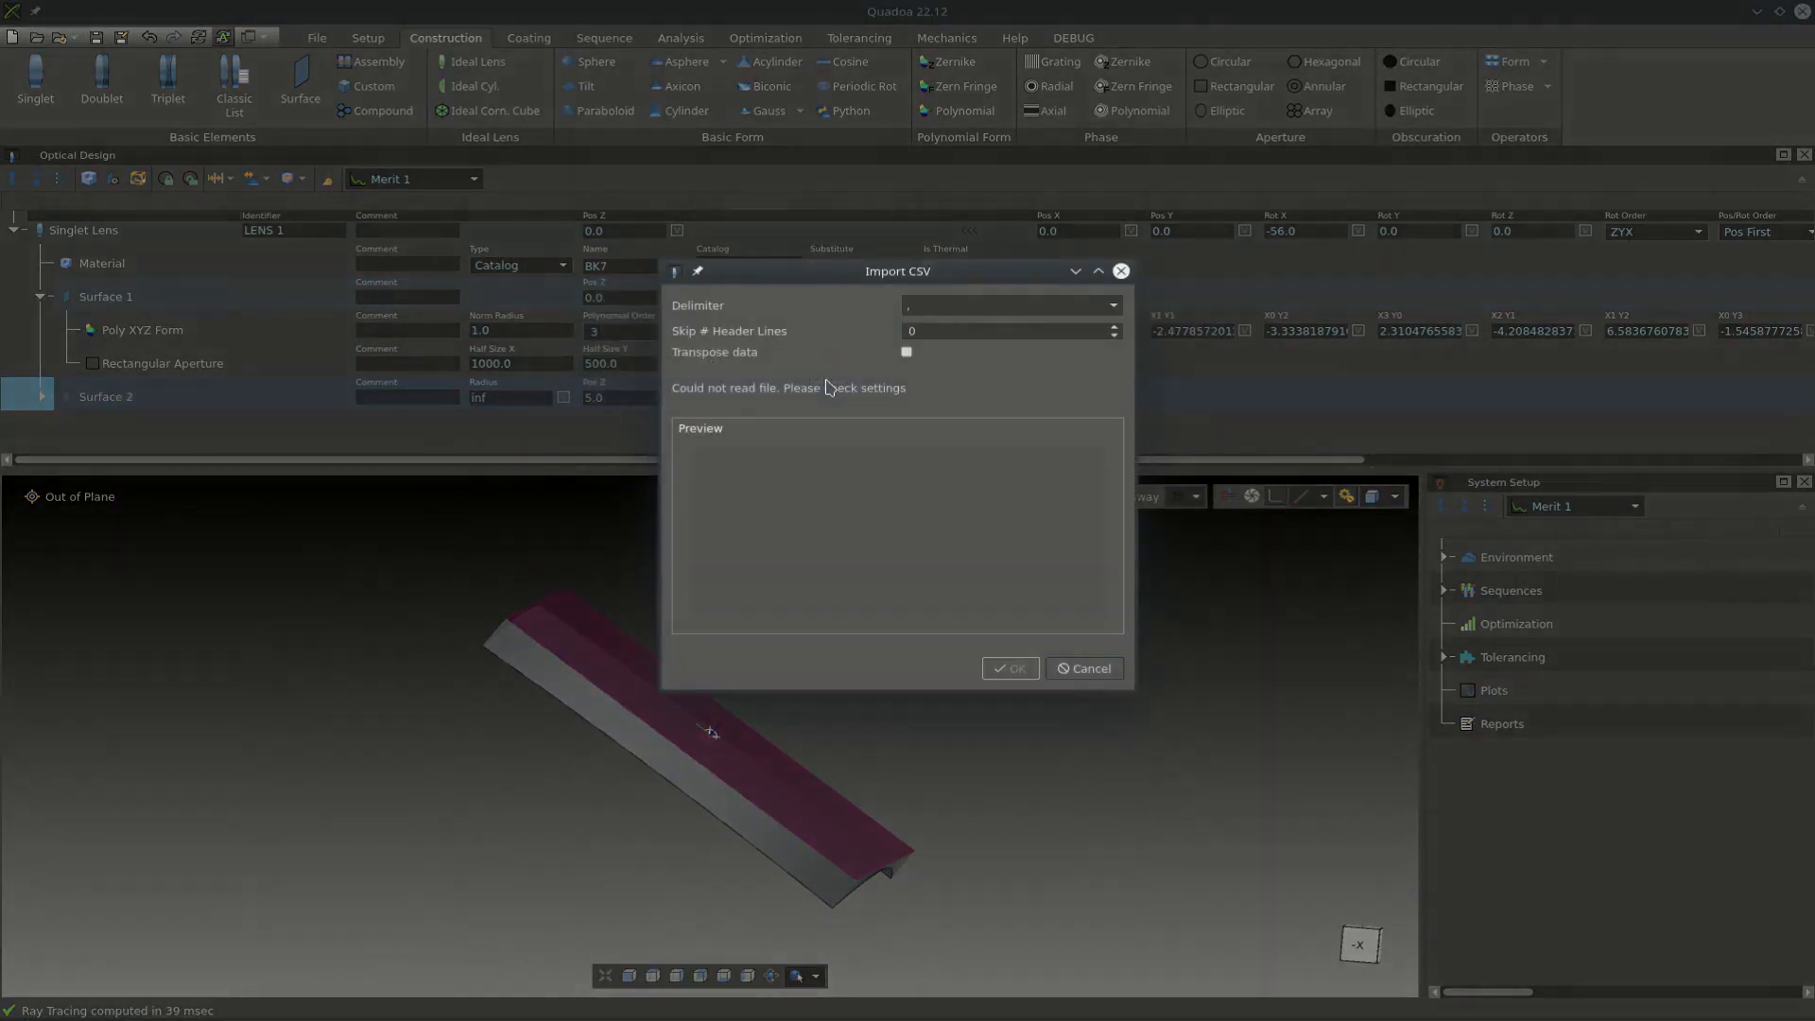
pyautogui.click(998, 301)
pyautogui.click(985, 369)
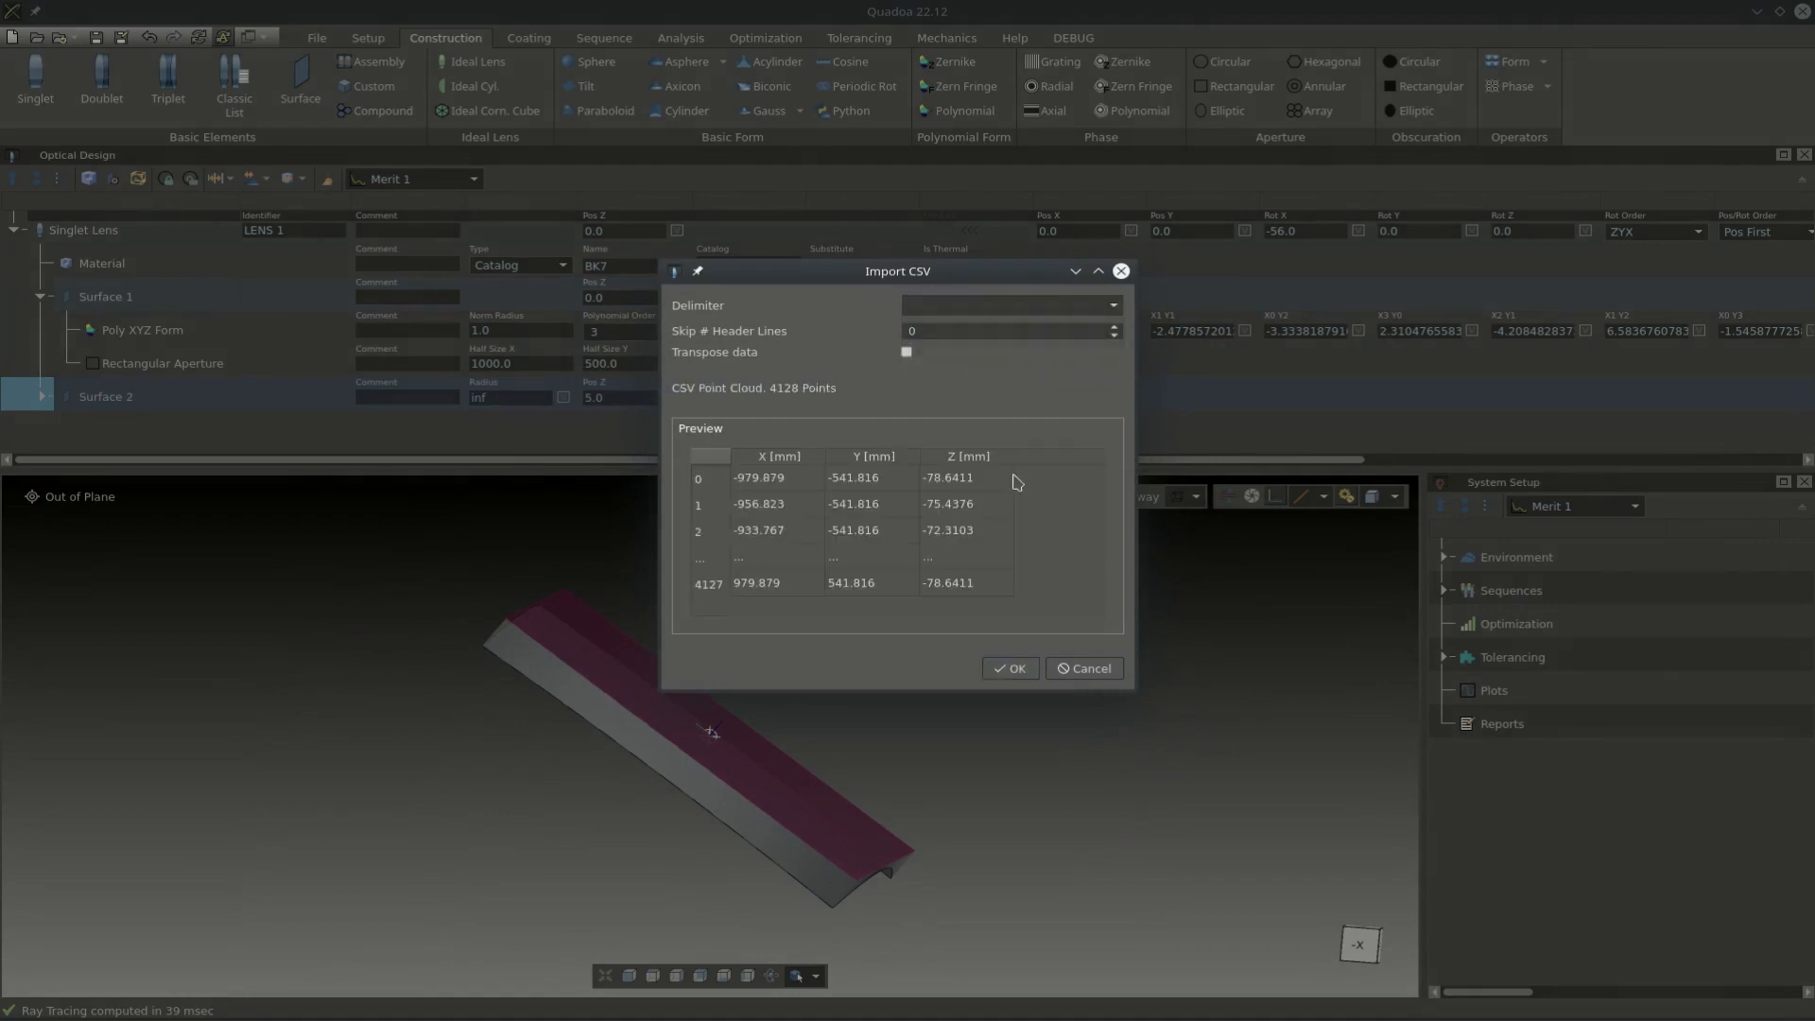
pyautogui.click(1010, 668)
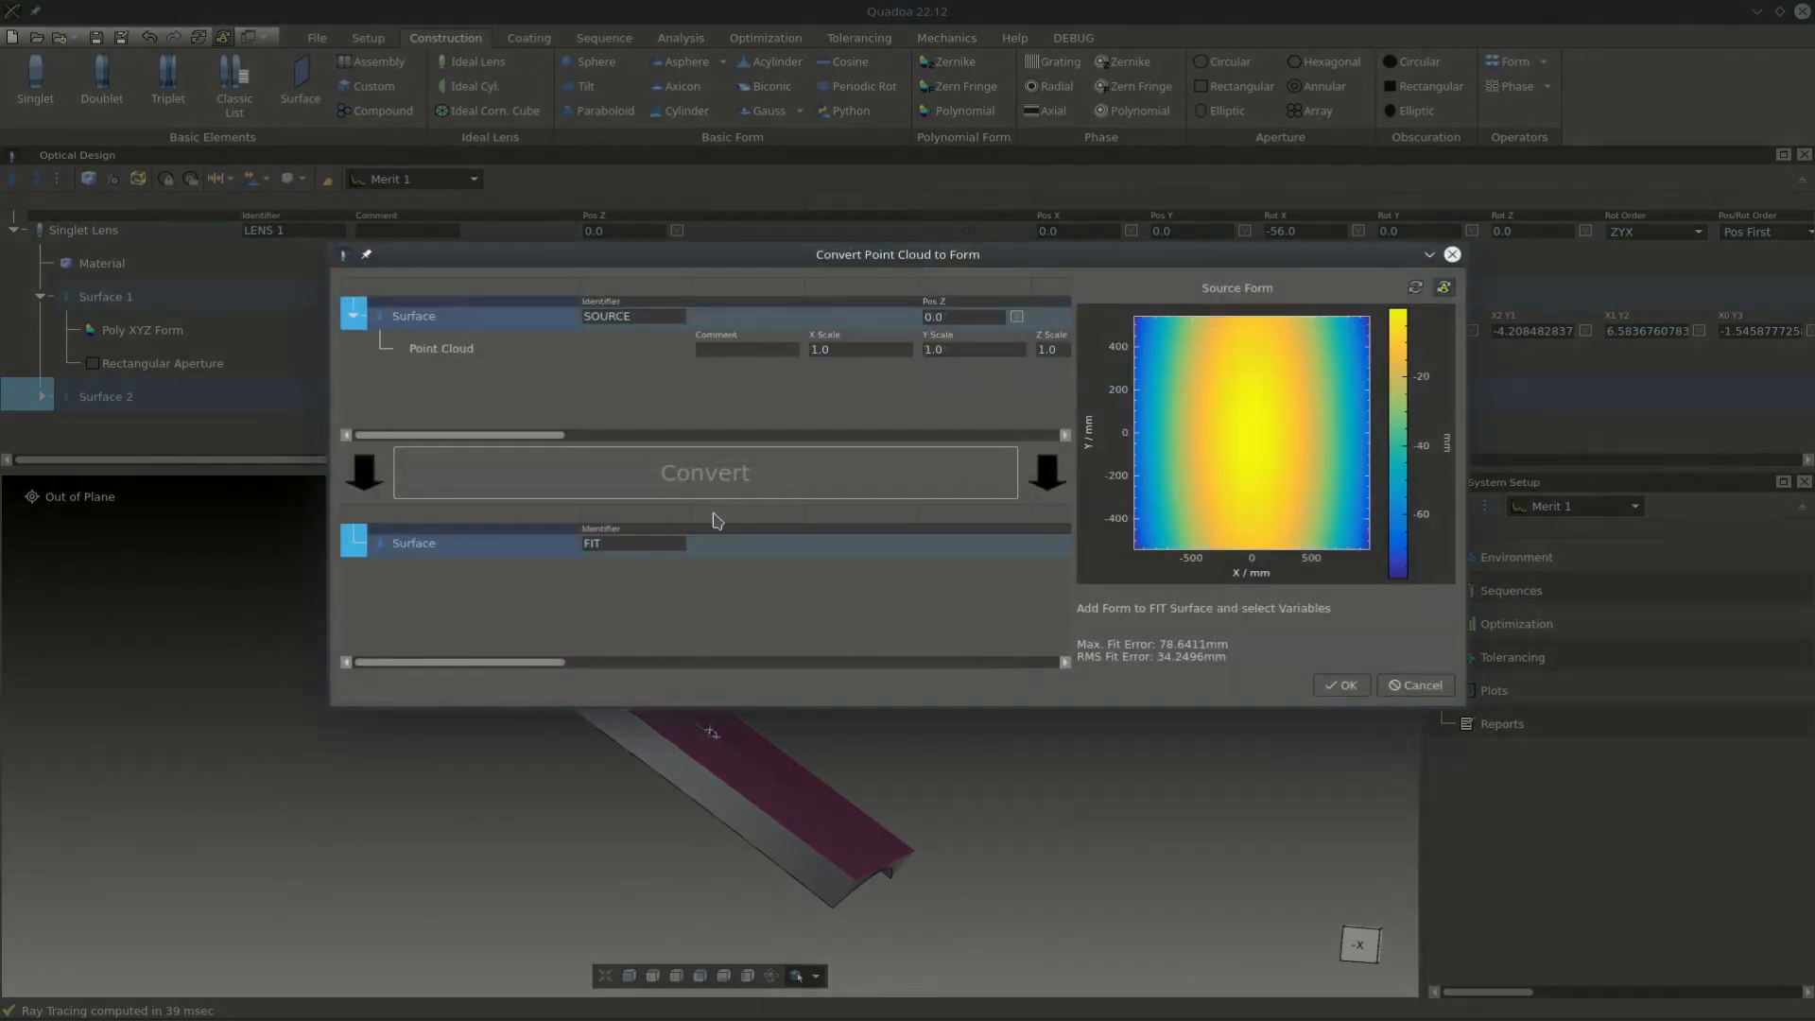
# - Convert Surface 2's point cloud to an XYZ polynomial form of order 3 with all coefficients variable, and accept the fit
pyautogui.rightClick(471, 552)
pyautogui.moveTo(508, 560)
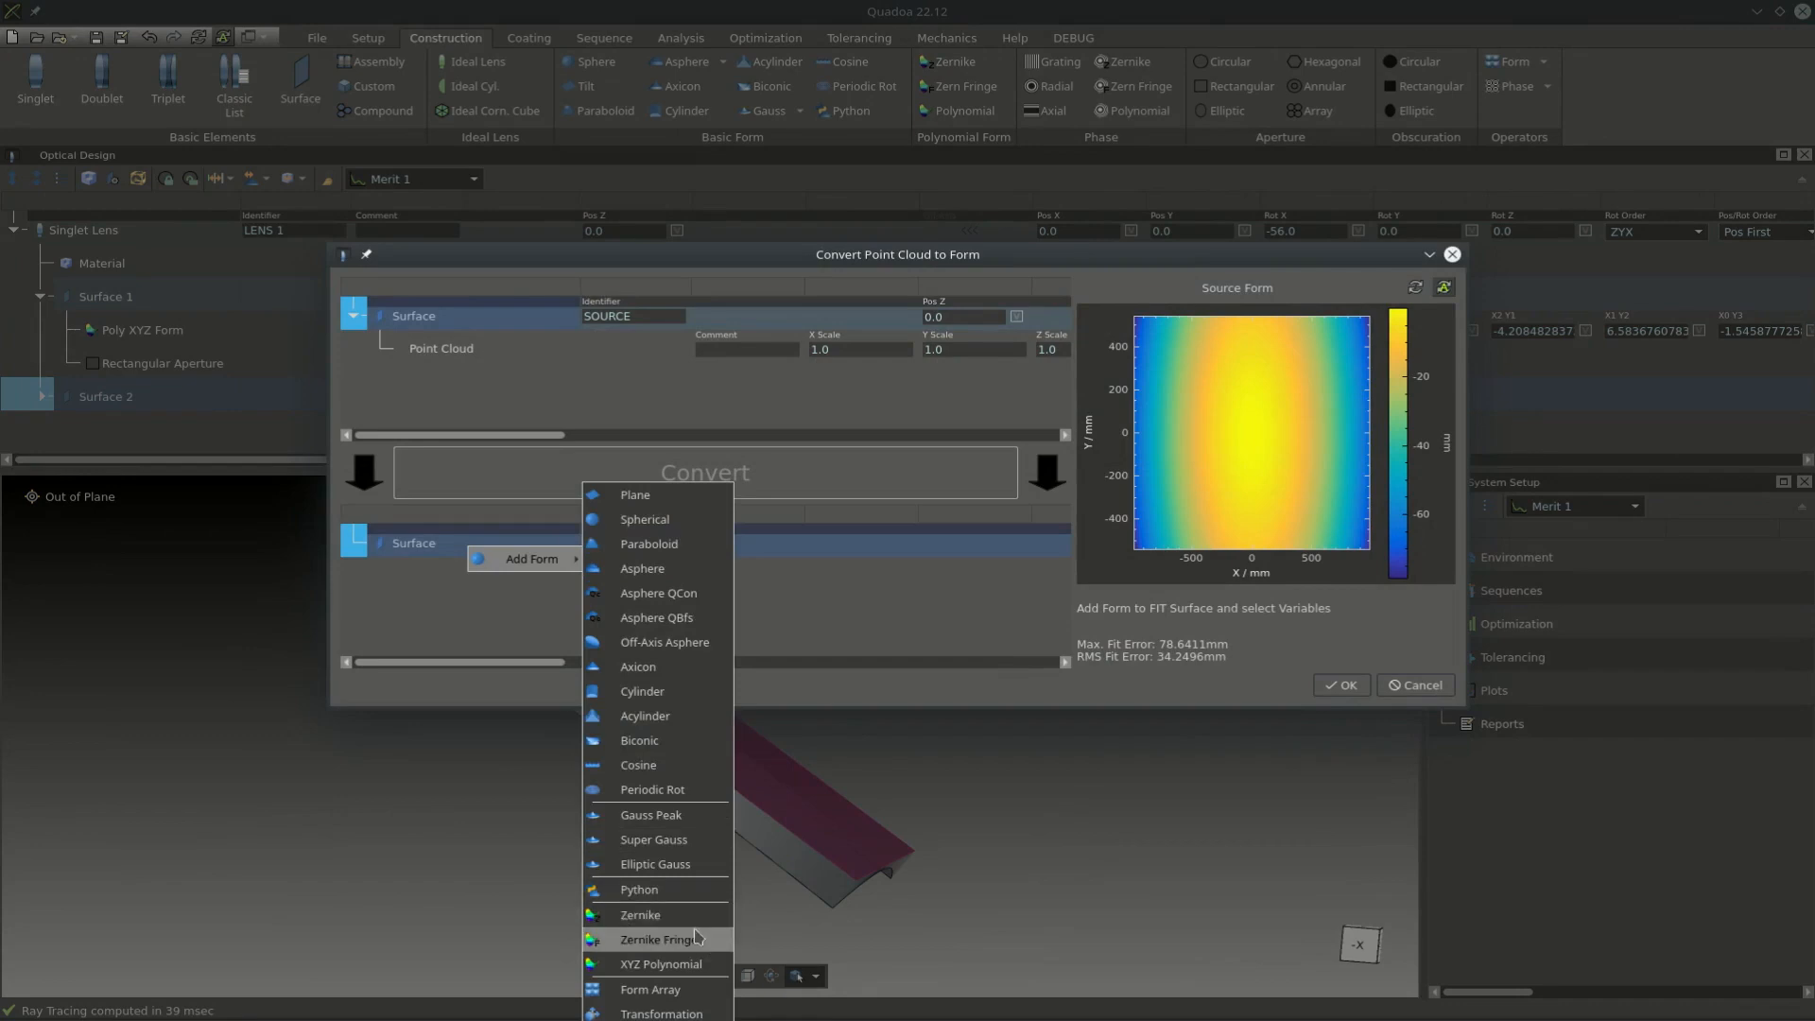
pyautogui.click(661, 964)
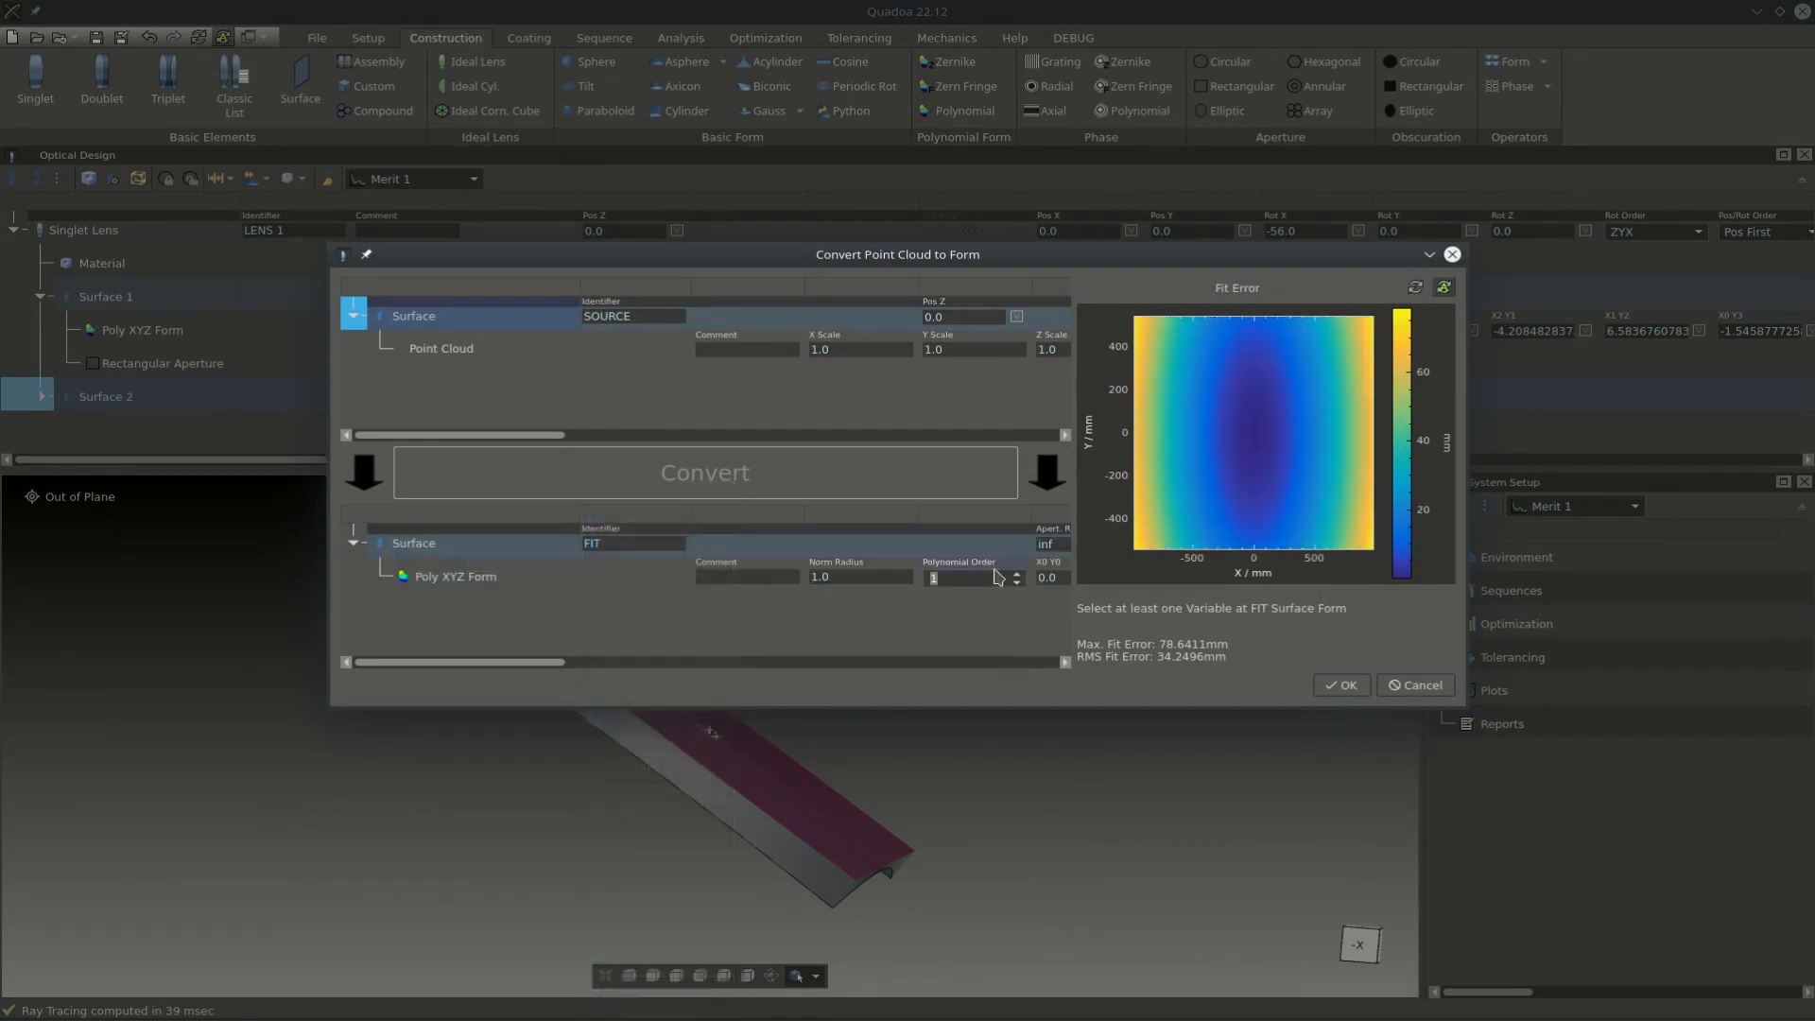
pyautogui.write('3')
pyautogui.rightClick(499, 576)
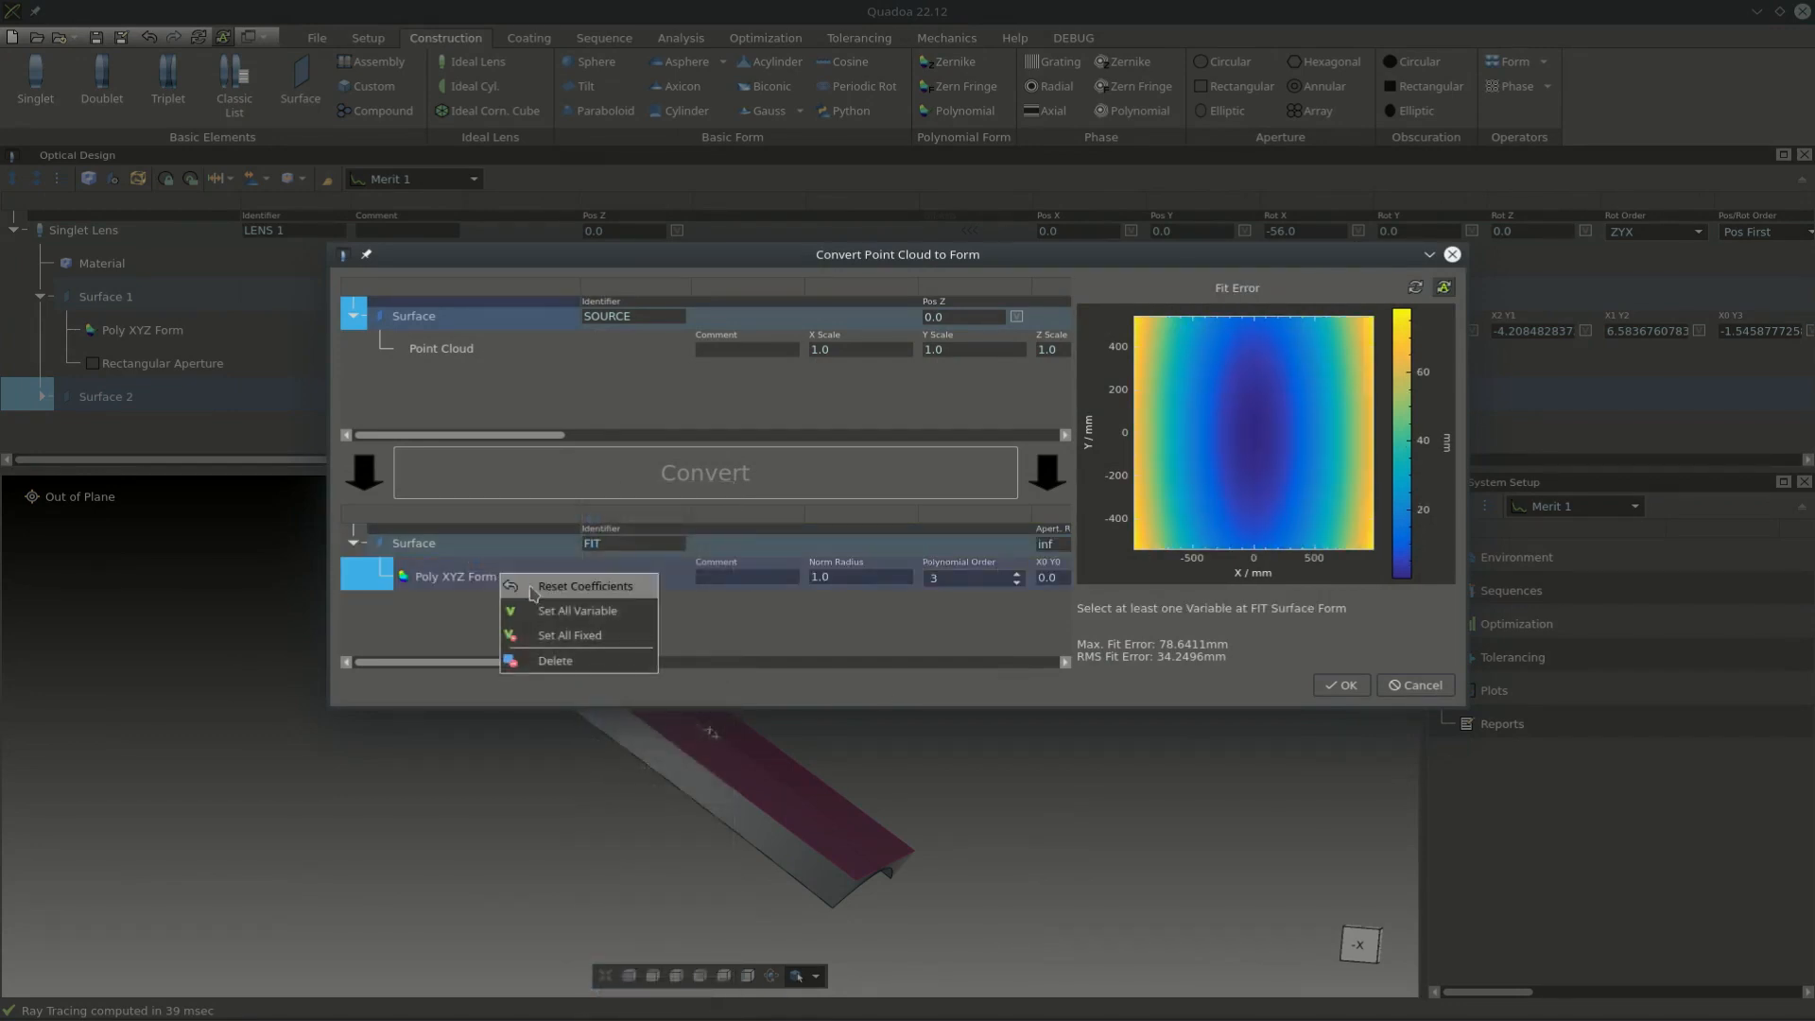
pyautogui.click(567, 611)
pyautogui.click(742, 481)
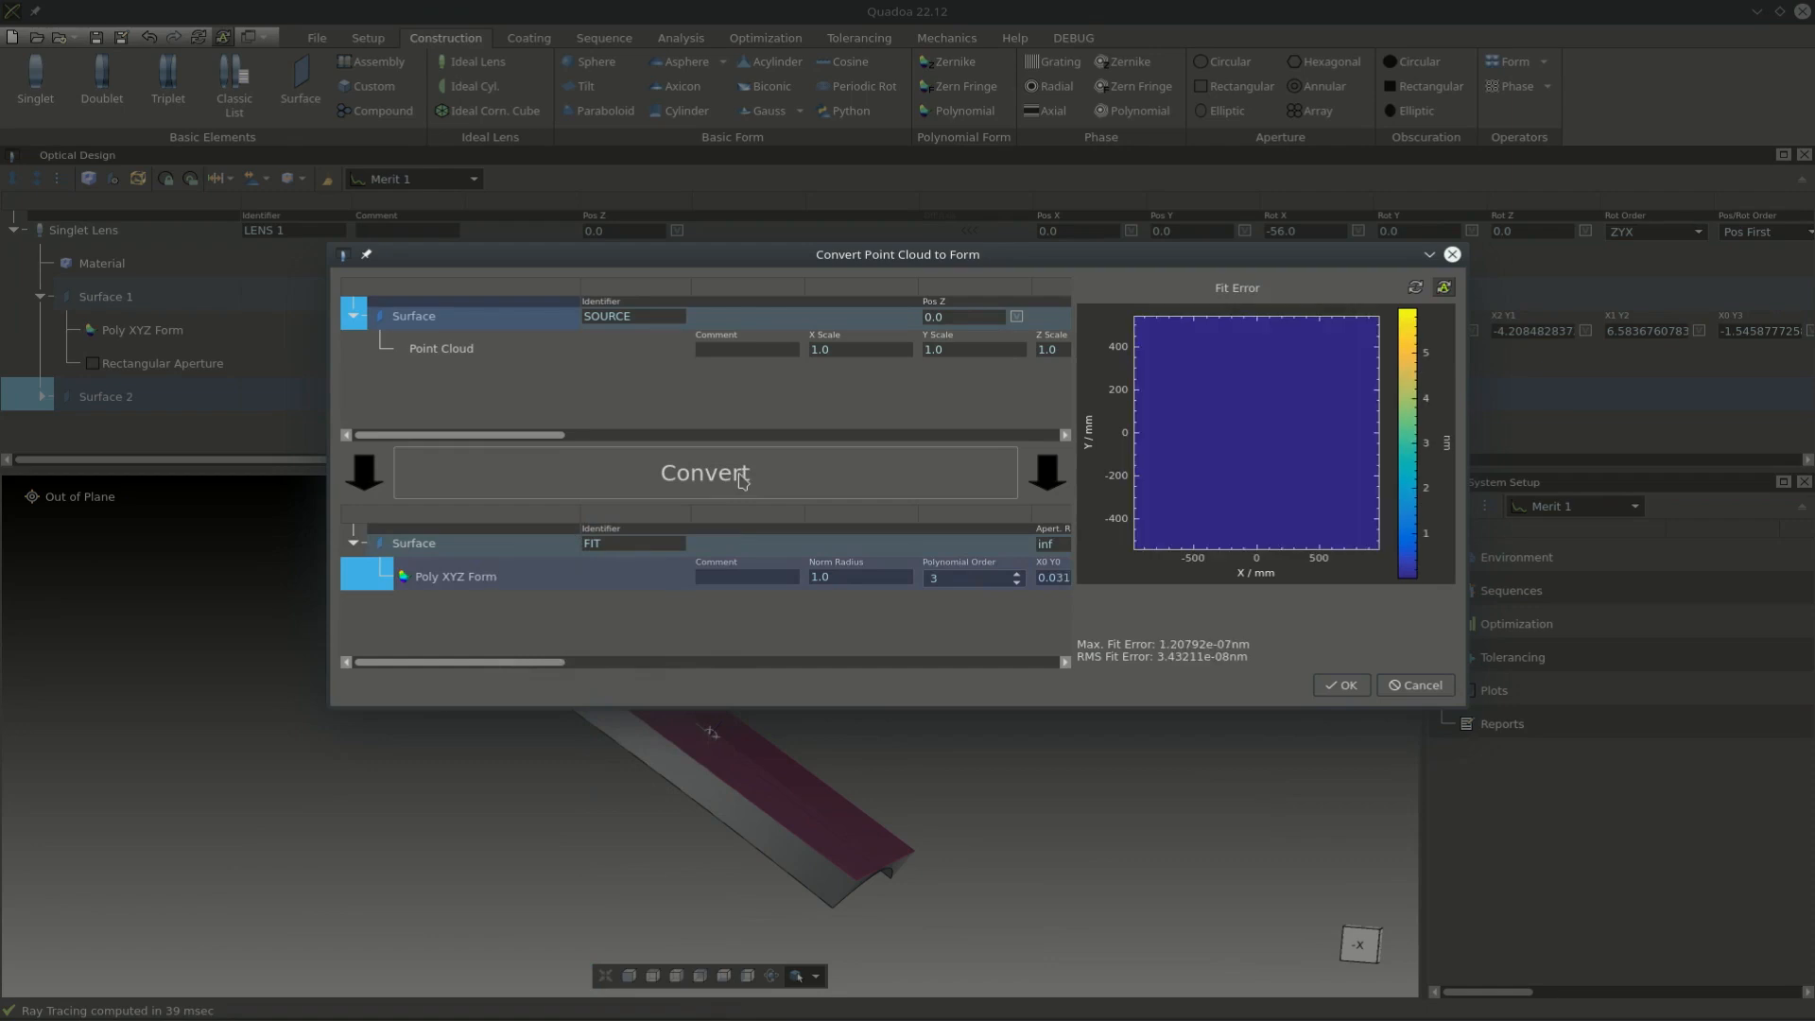
pyautogui.click(1342, 683)
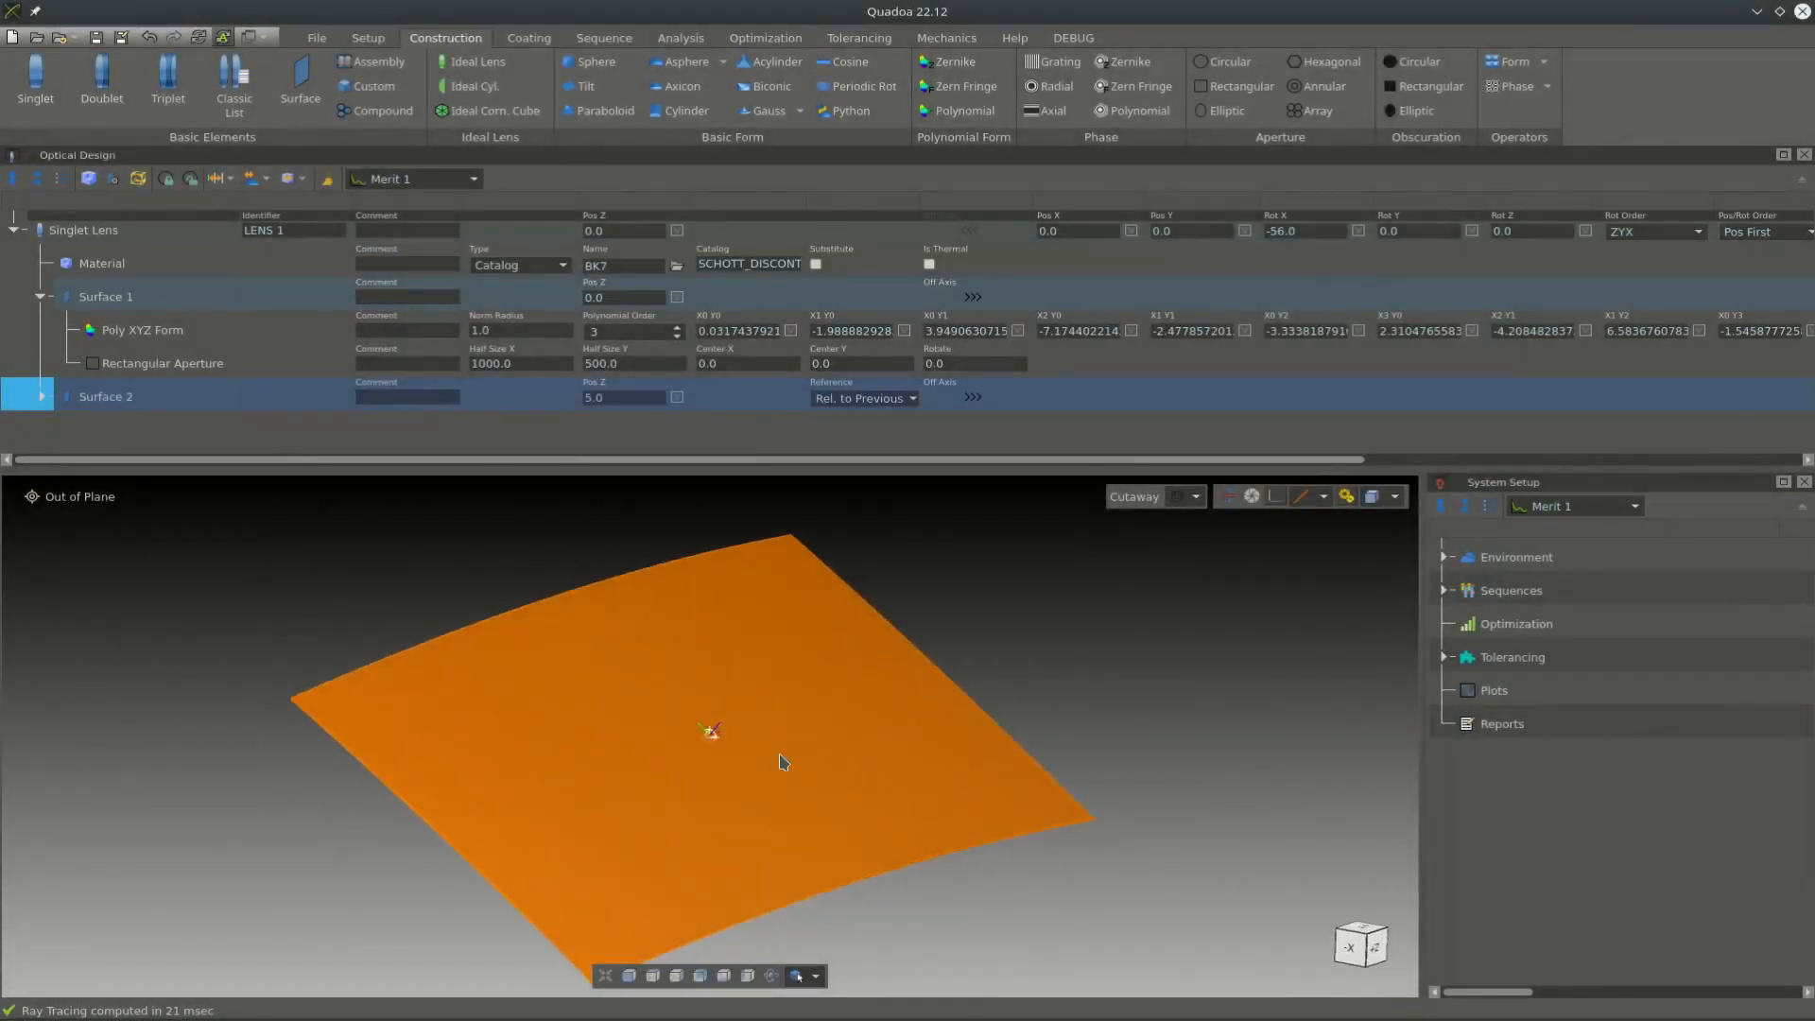
pyautogui.moveTo(783, 762); pyautogui.dragTo(981, 724)
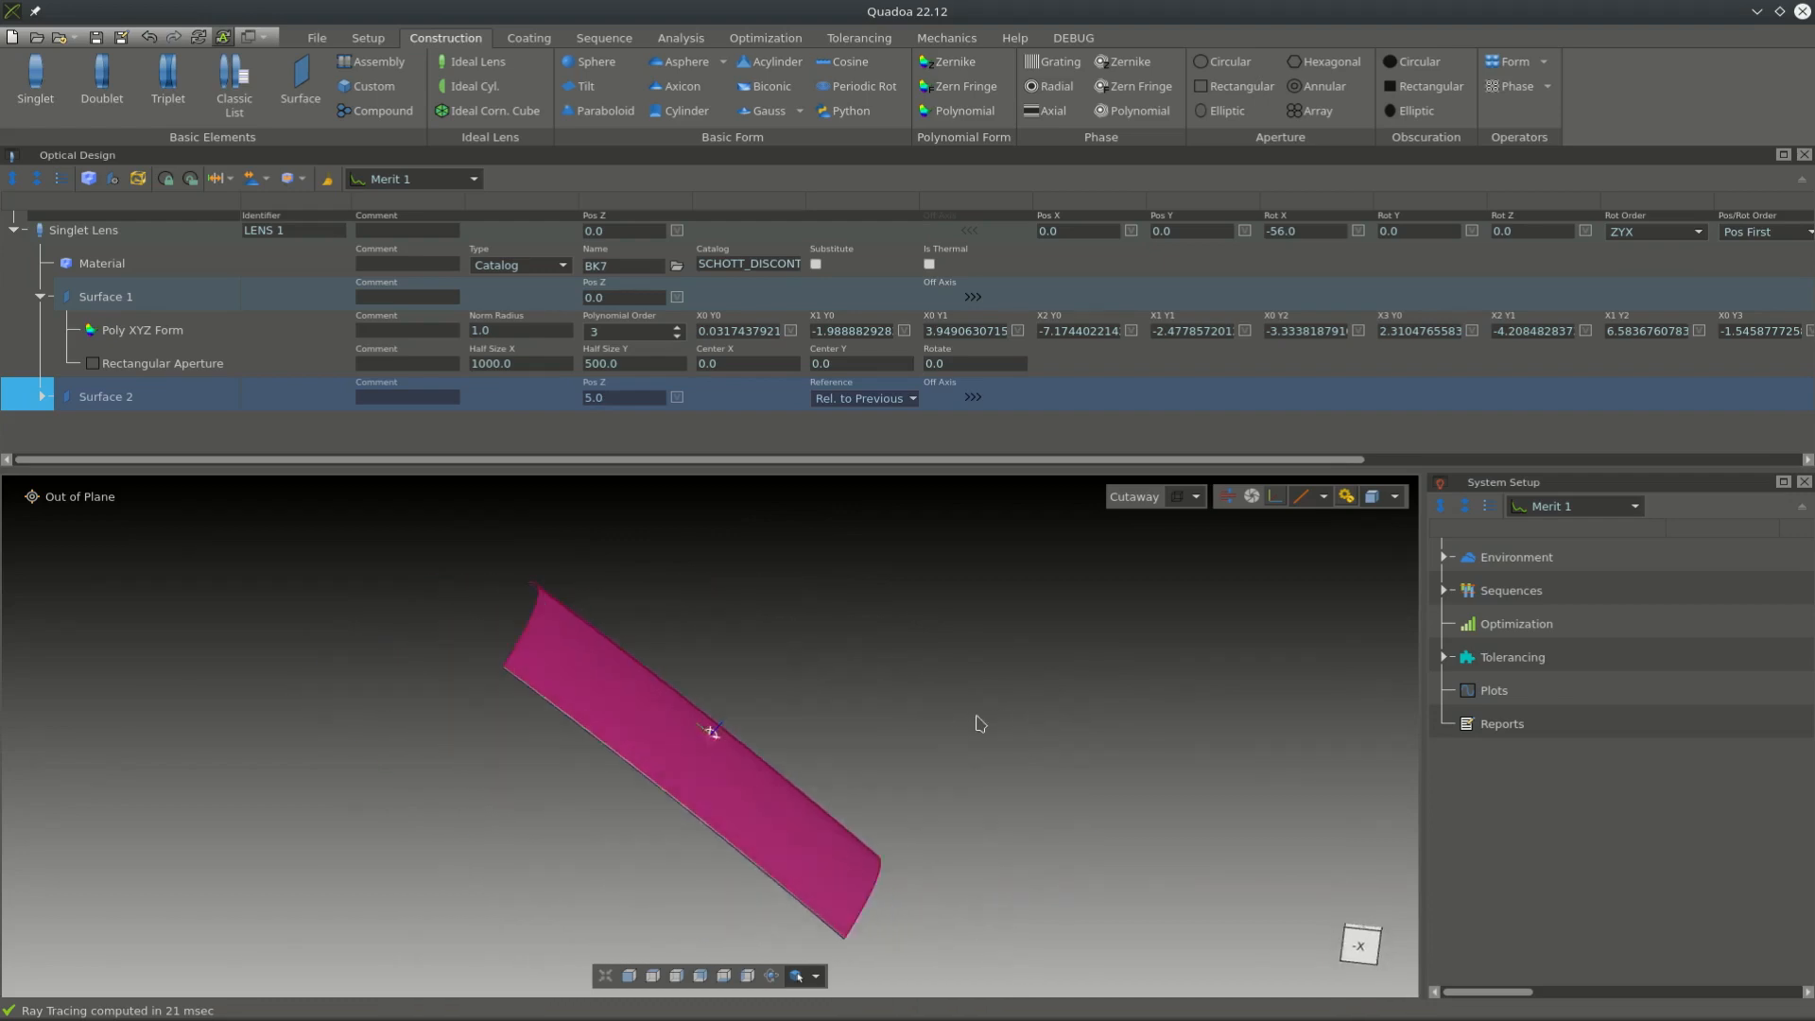
# - Collapse the singlet lens entry and set its identifier to Widshield
pyautogui.click(981, 724)
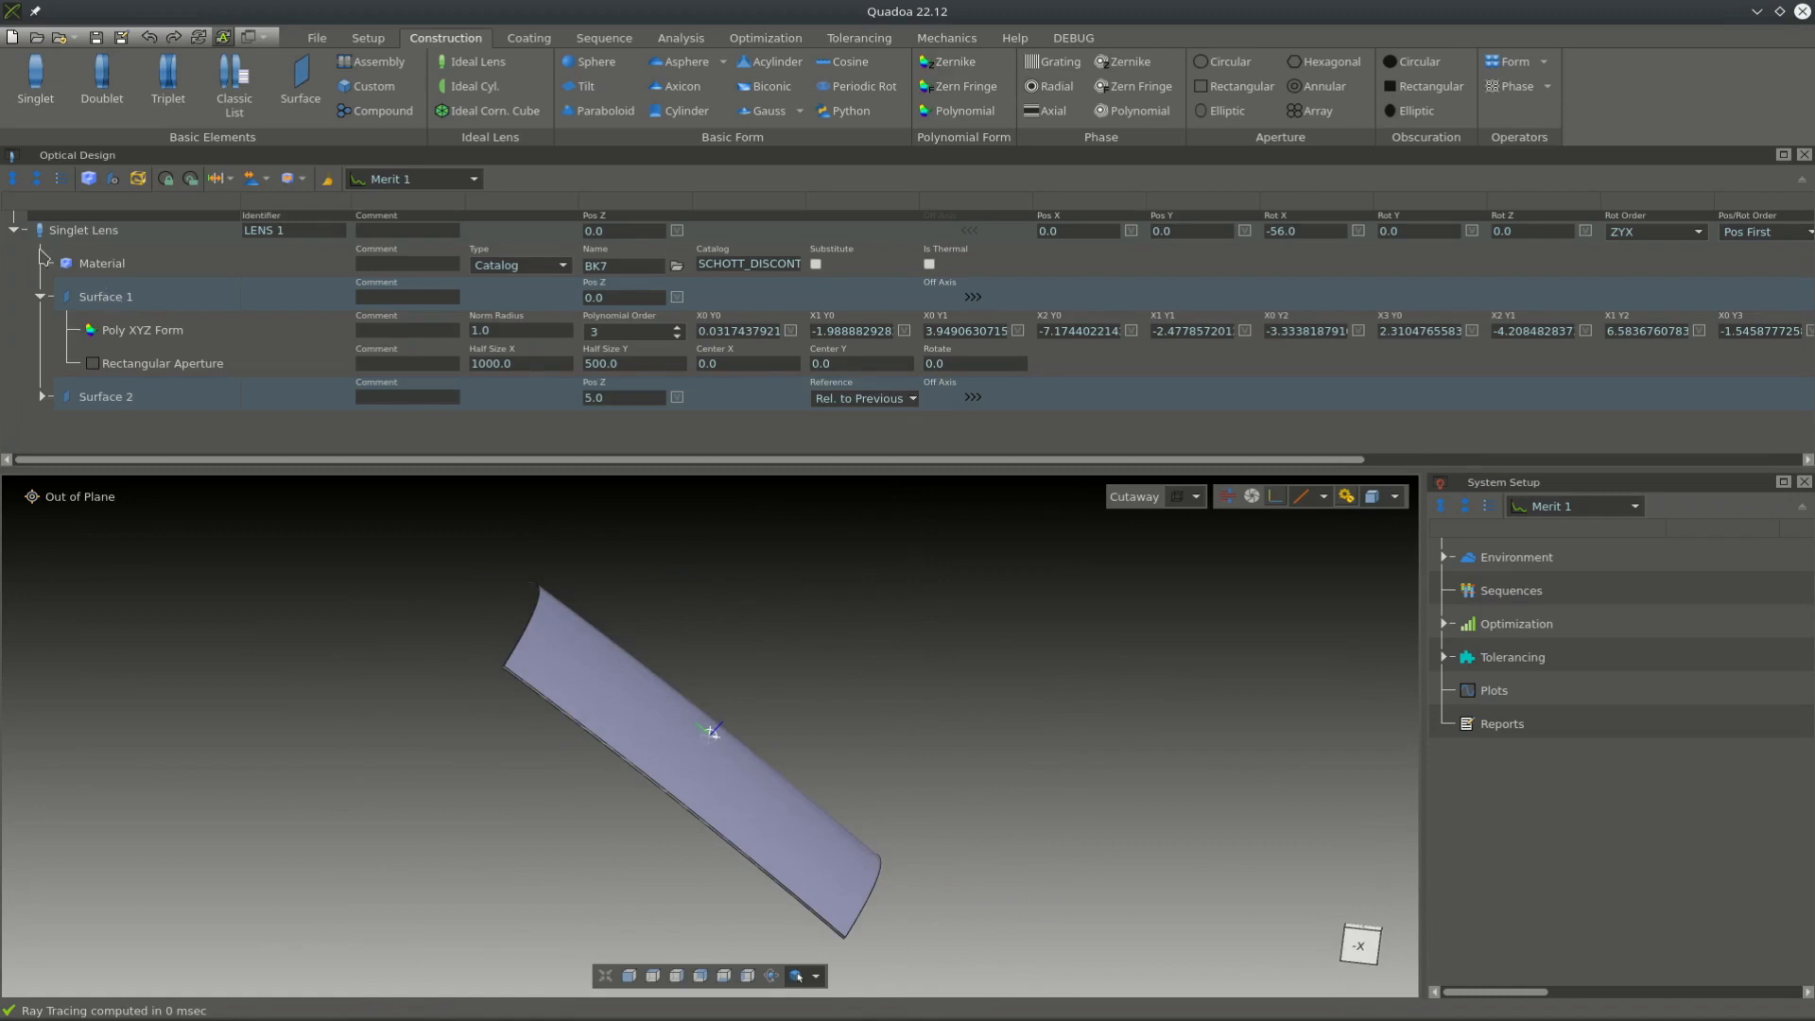
pyautogui.click(13, 230)
pyautogui.click(284, 233)
pyautogui.write('Widshield')
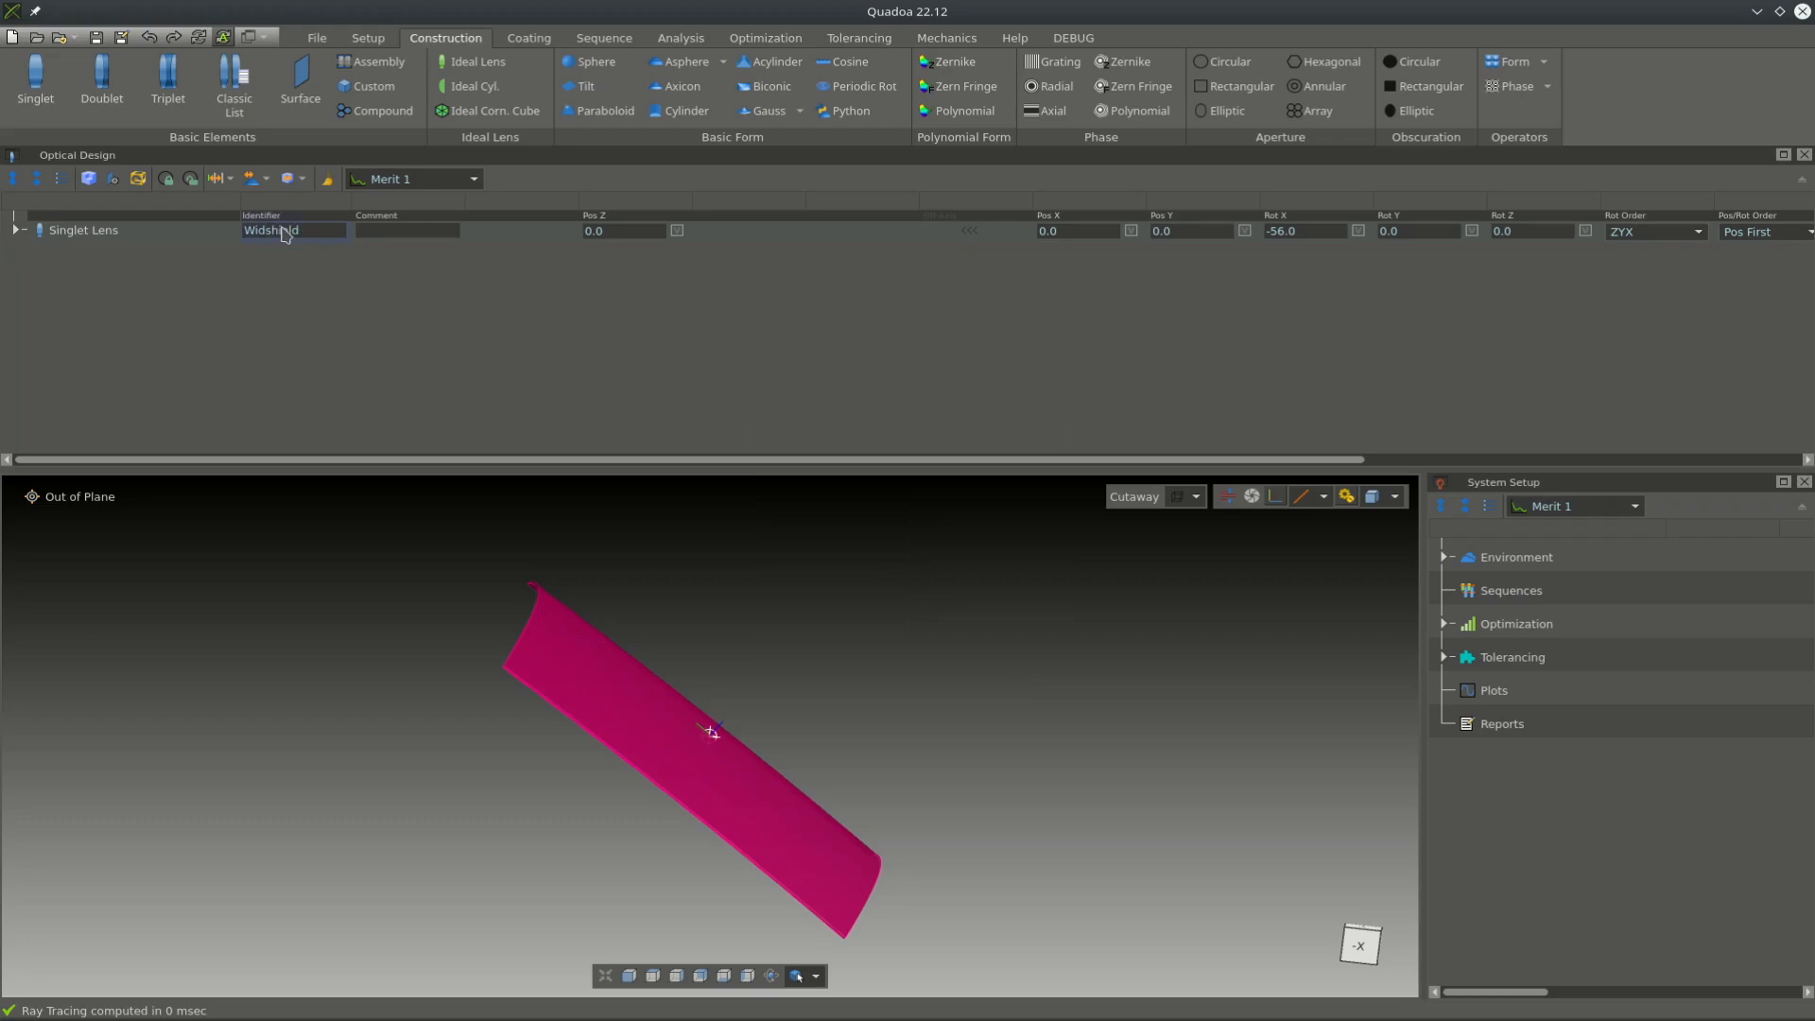
pyautogui.click(283, 289)
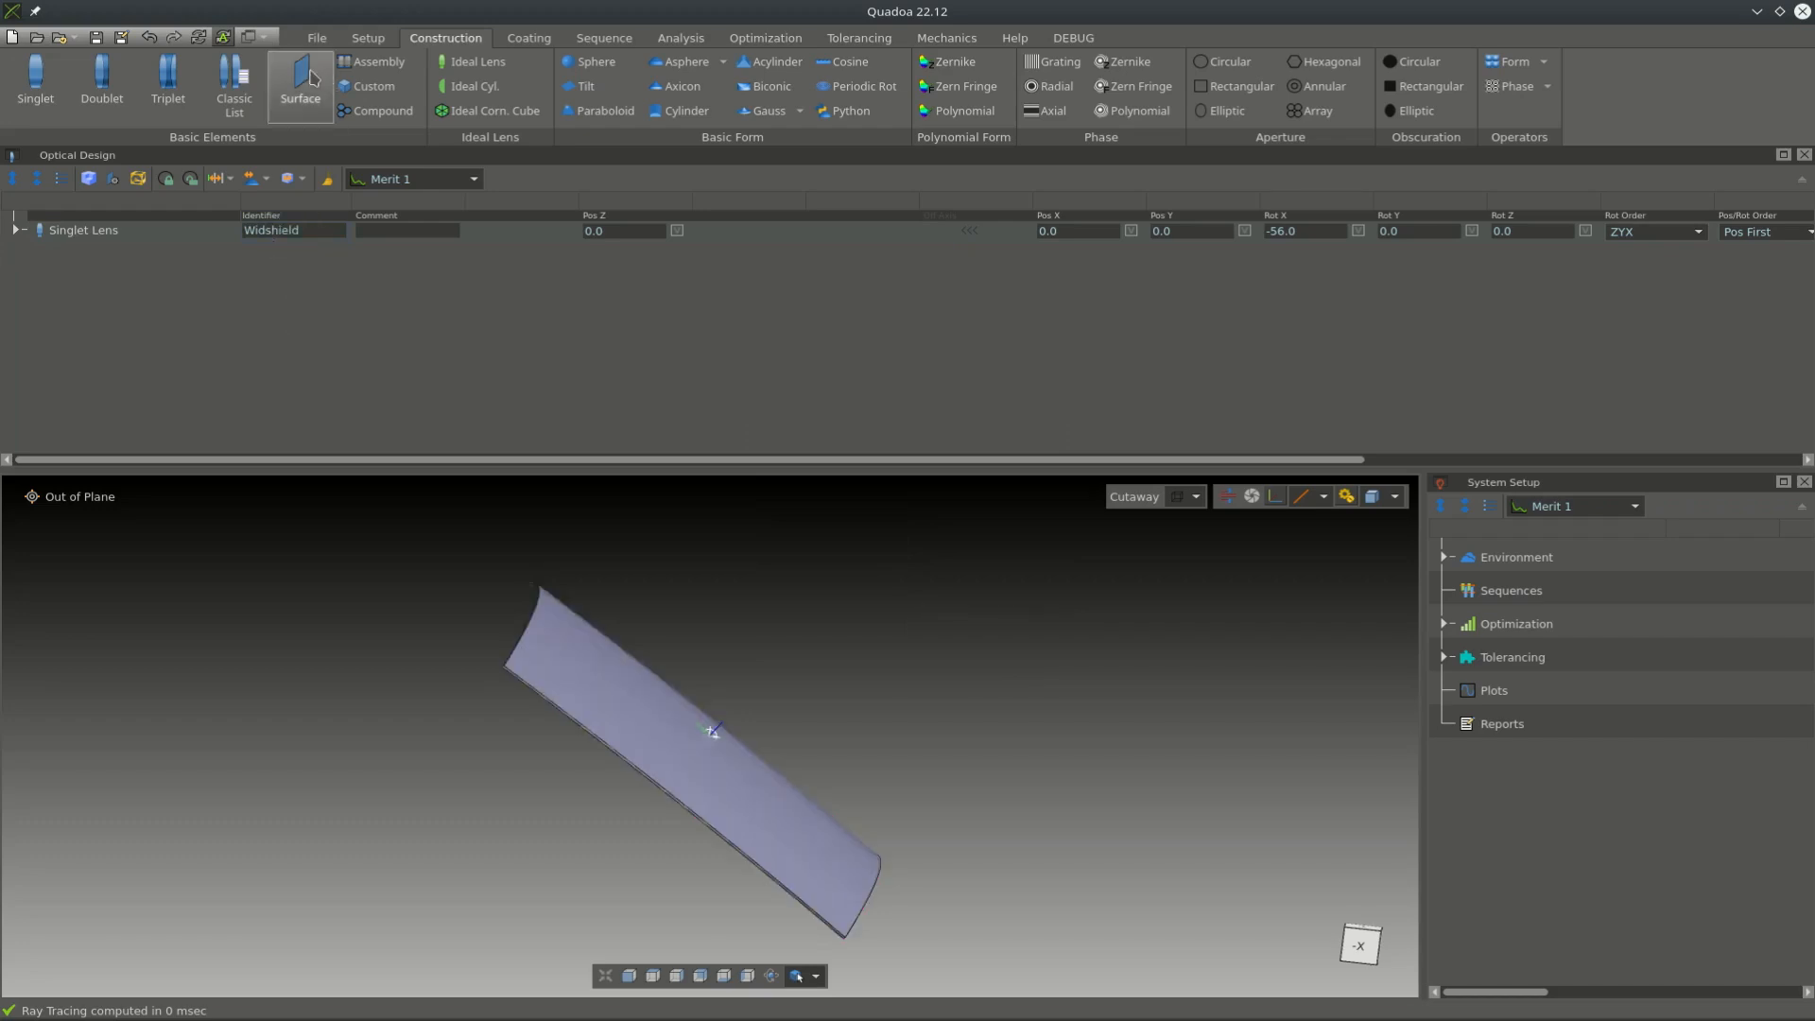
# - Add a standalone surface after the lens and set its identifier to Eyebox
pyautogui.click(313, 78)
pyautogui.click(303, 267)
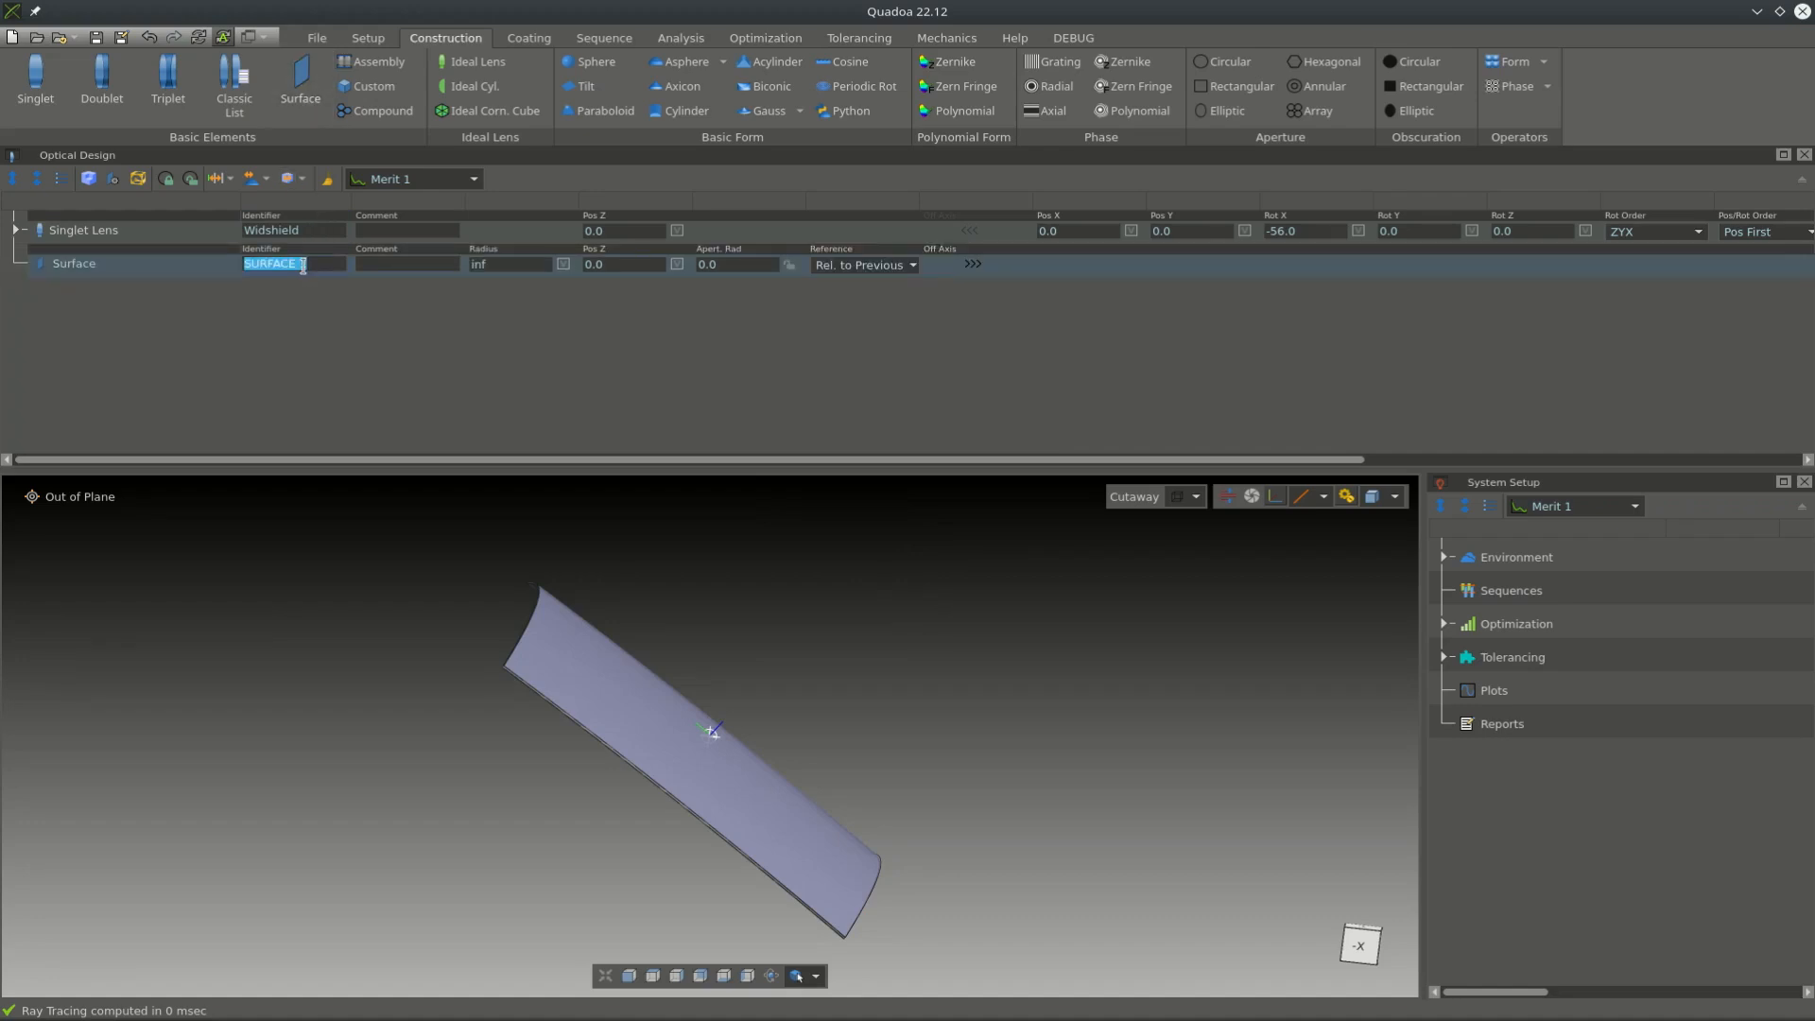
pyautogui.write('Eyebox')
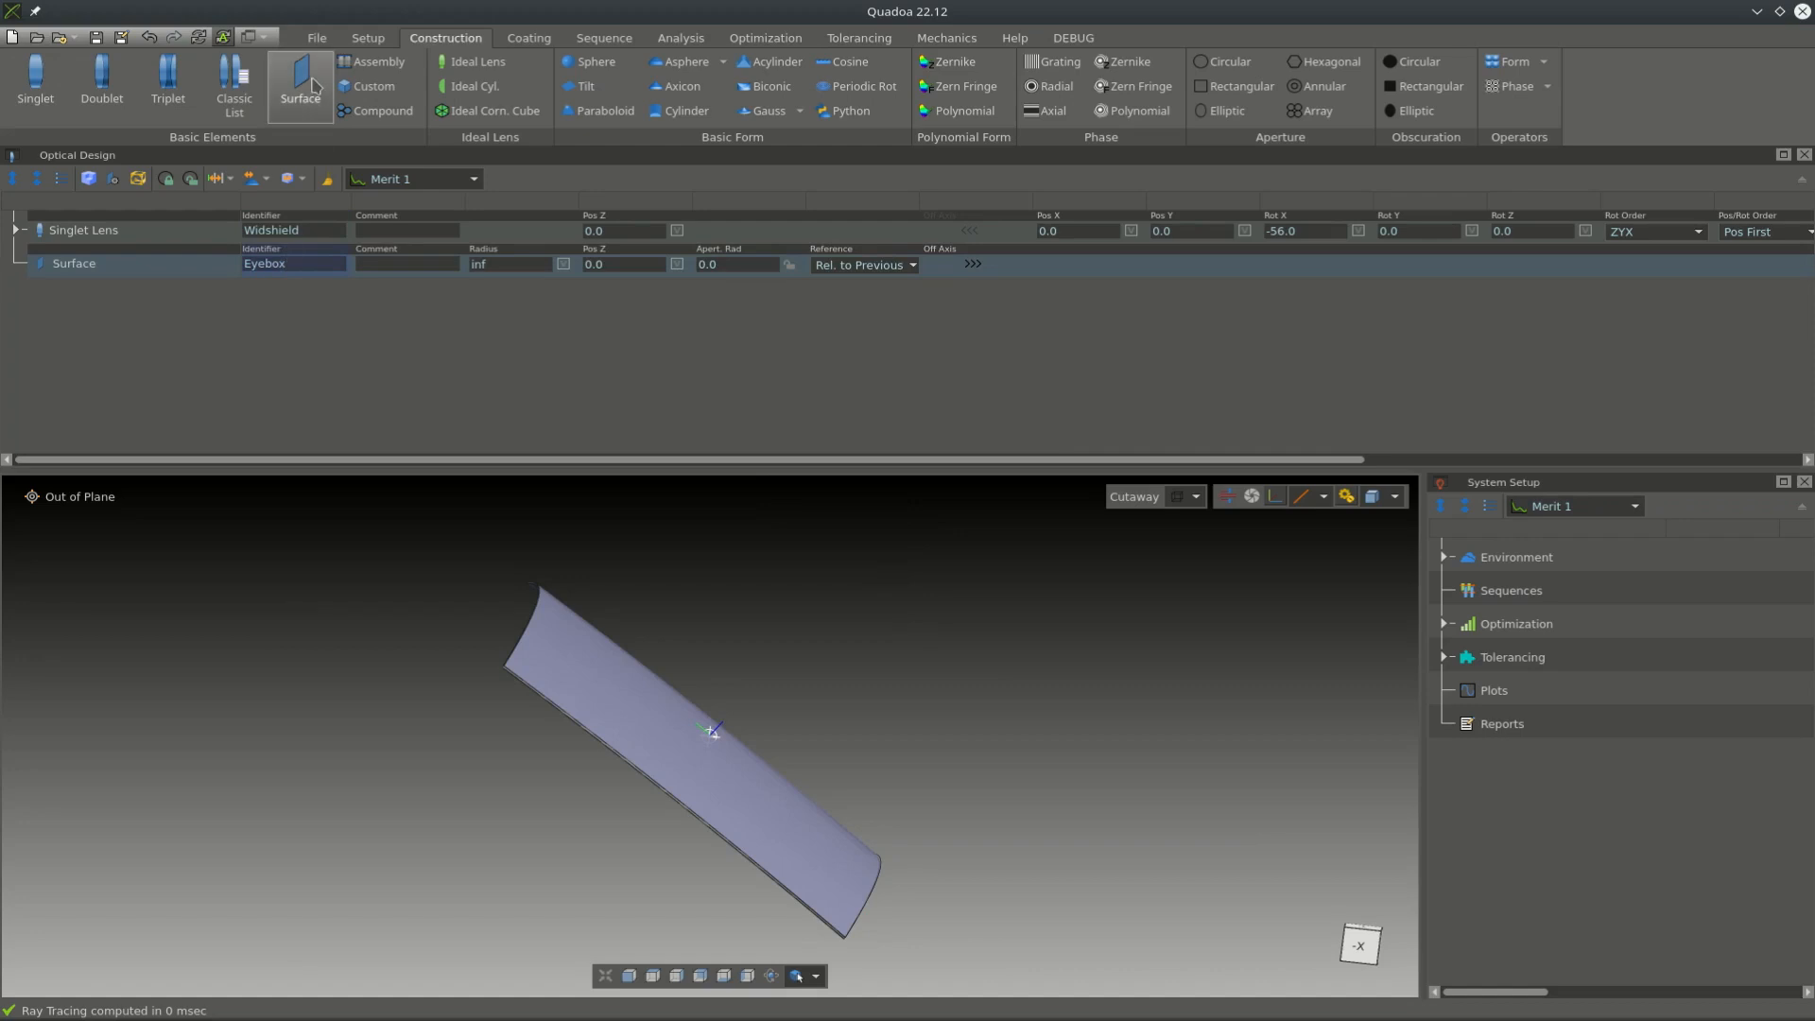
# - Add a surface identified as Virtual Img, place it before the lens, and set the Eyebox surface's position reference to Absolute
pyautogui.click(313, 85)
pyautogui.click(322, 295)
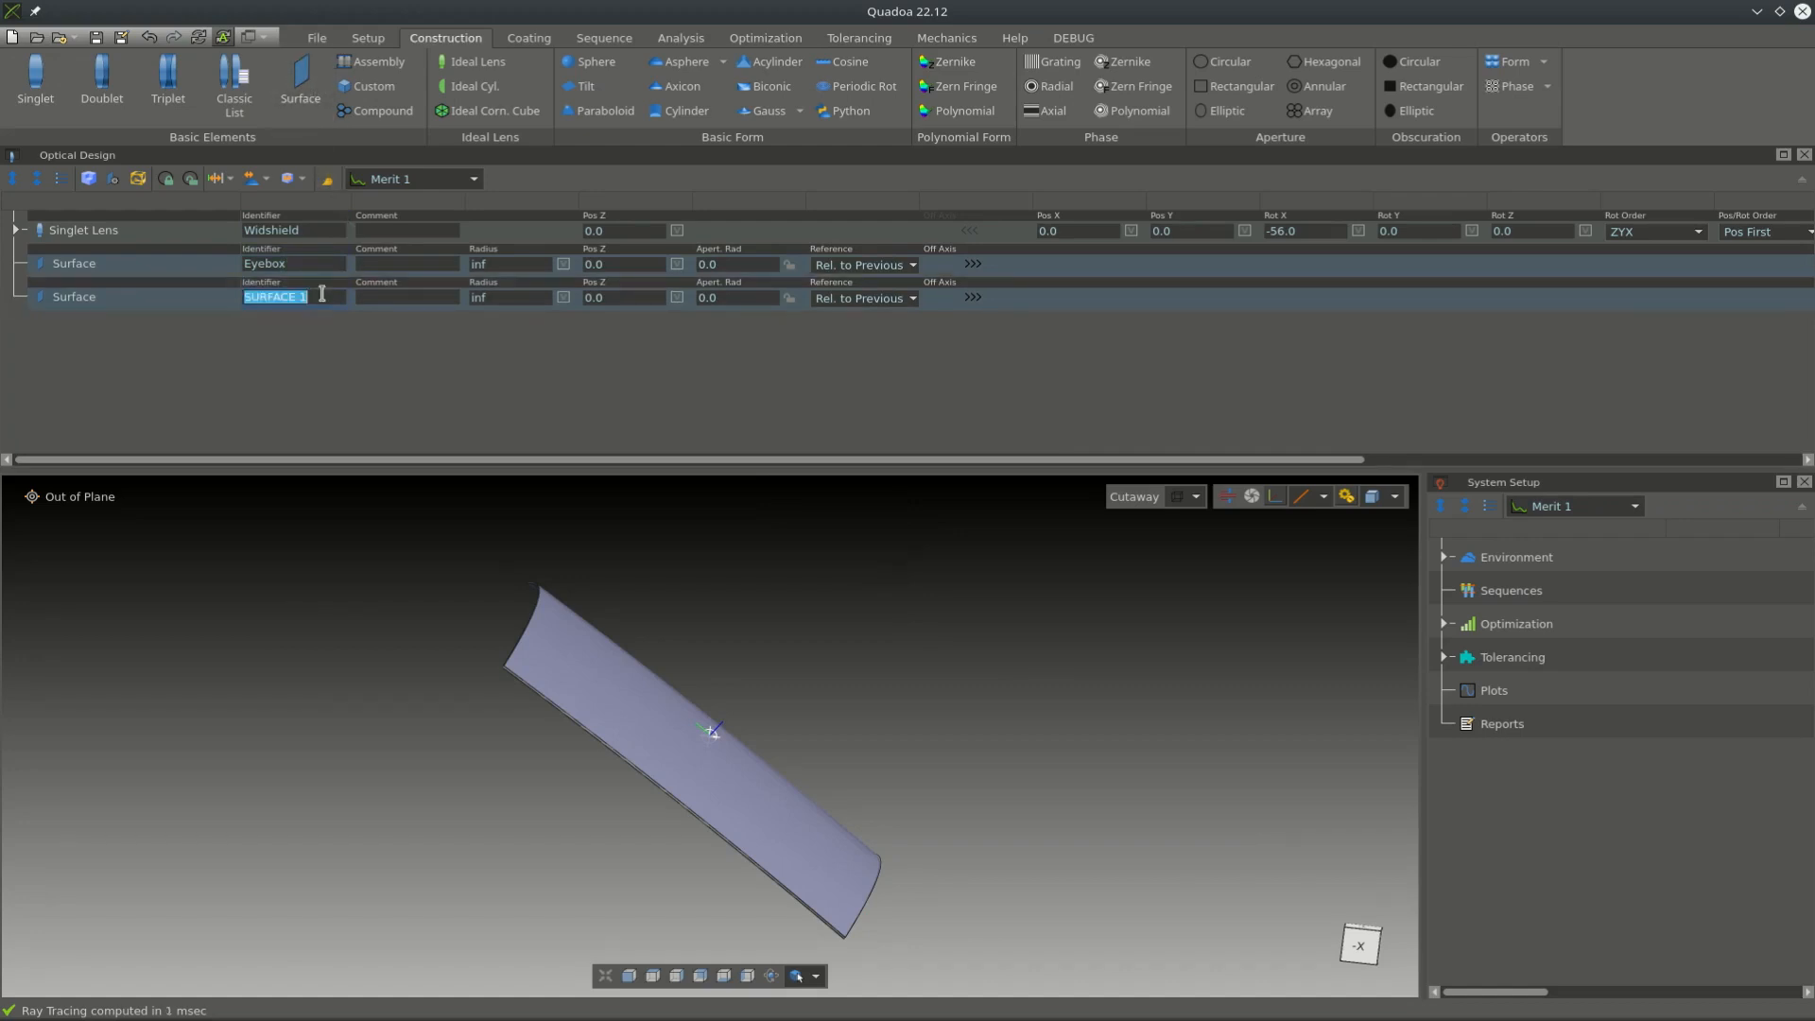
pyautogui.write('Virtual Img')
pyautogui.moveTo(117, 301); pyautogui.dragTo(133, 226)
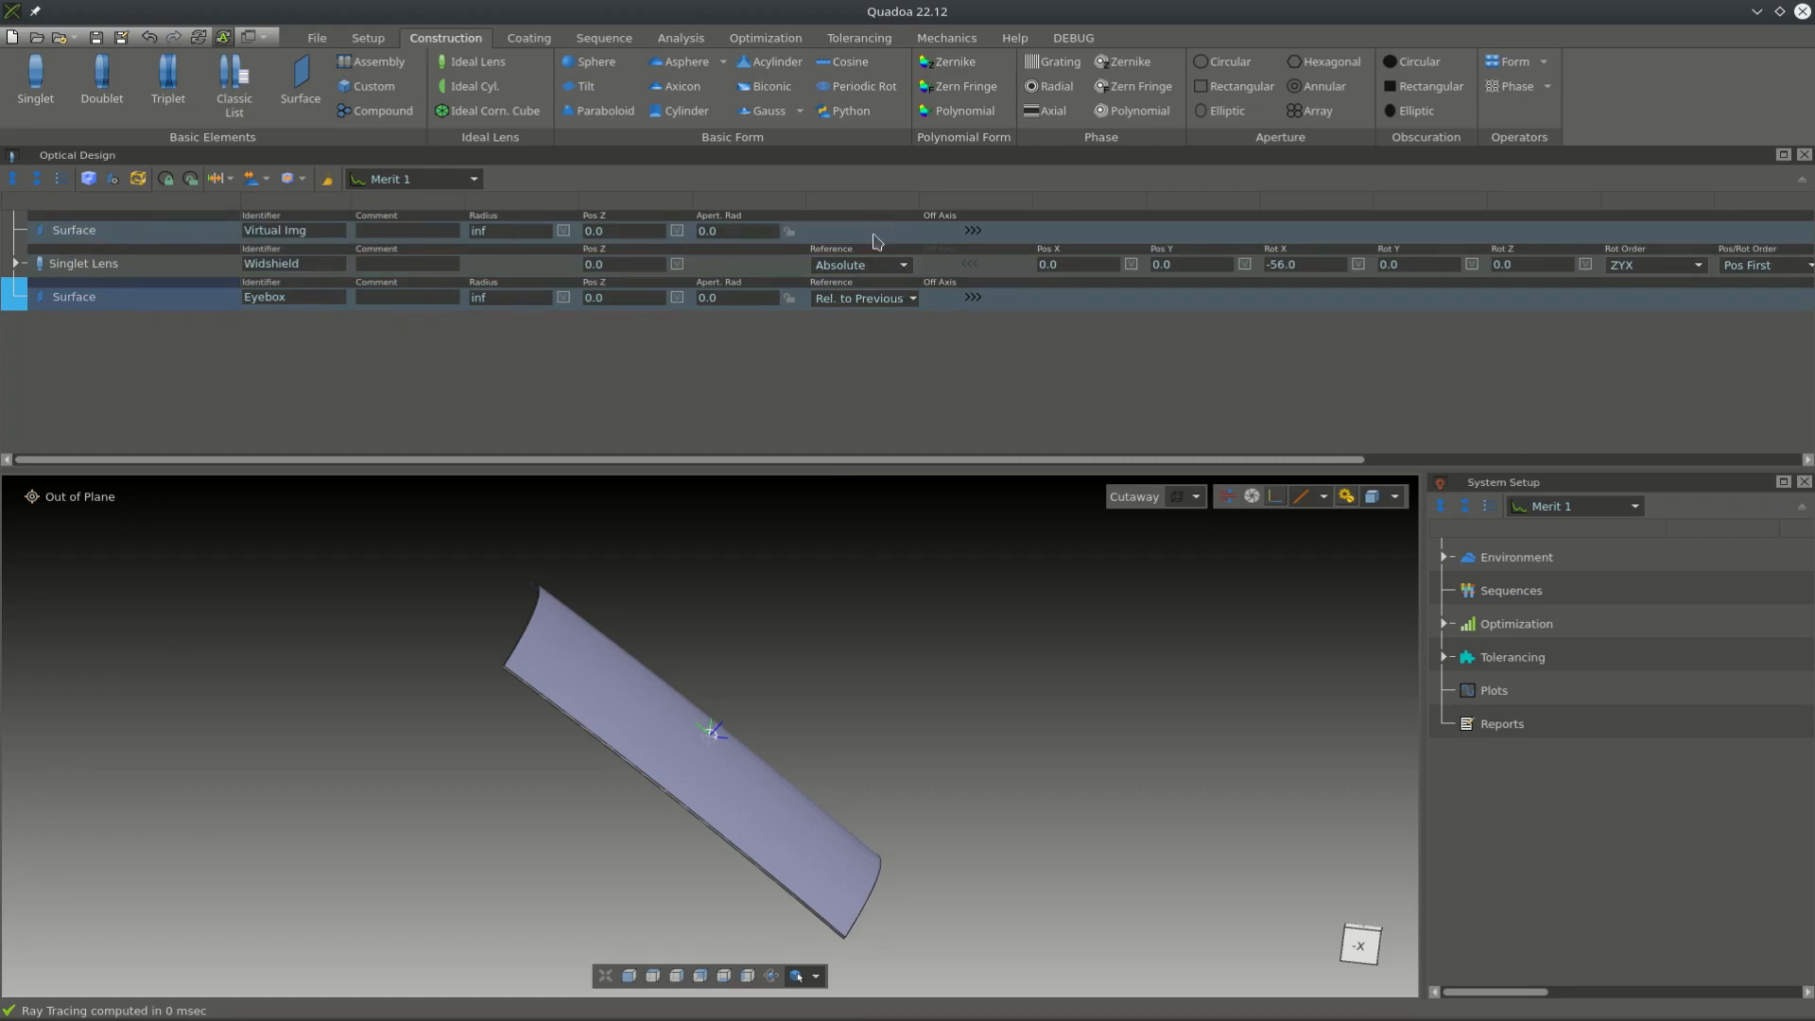
pyautogui.click(882, 298)
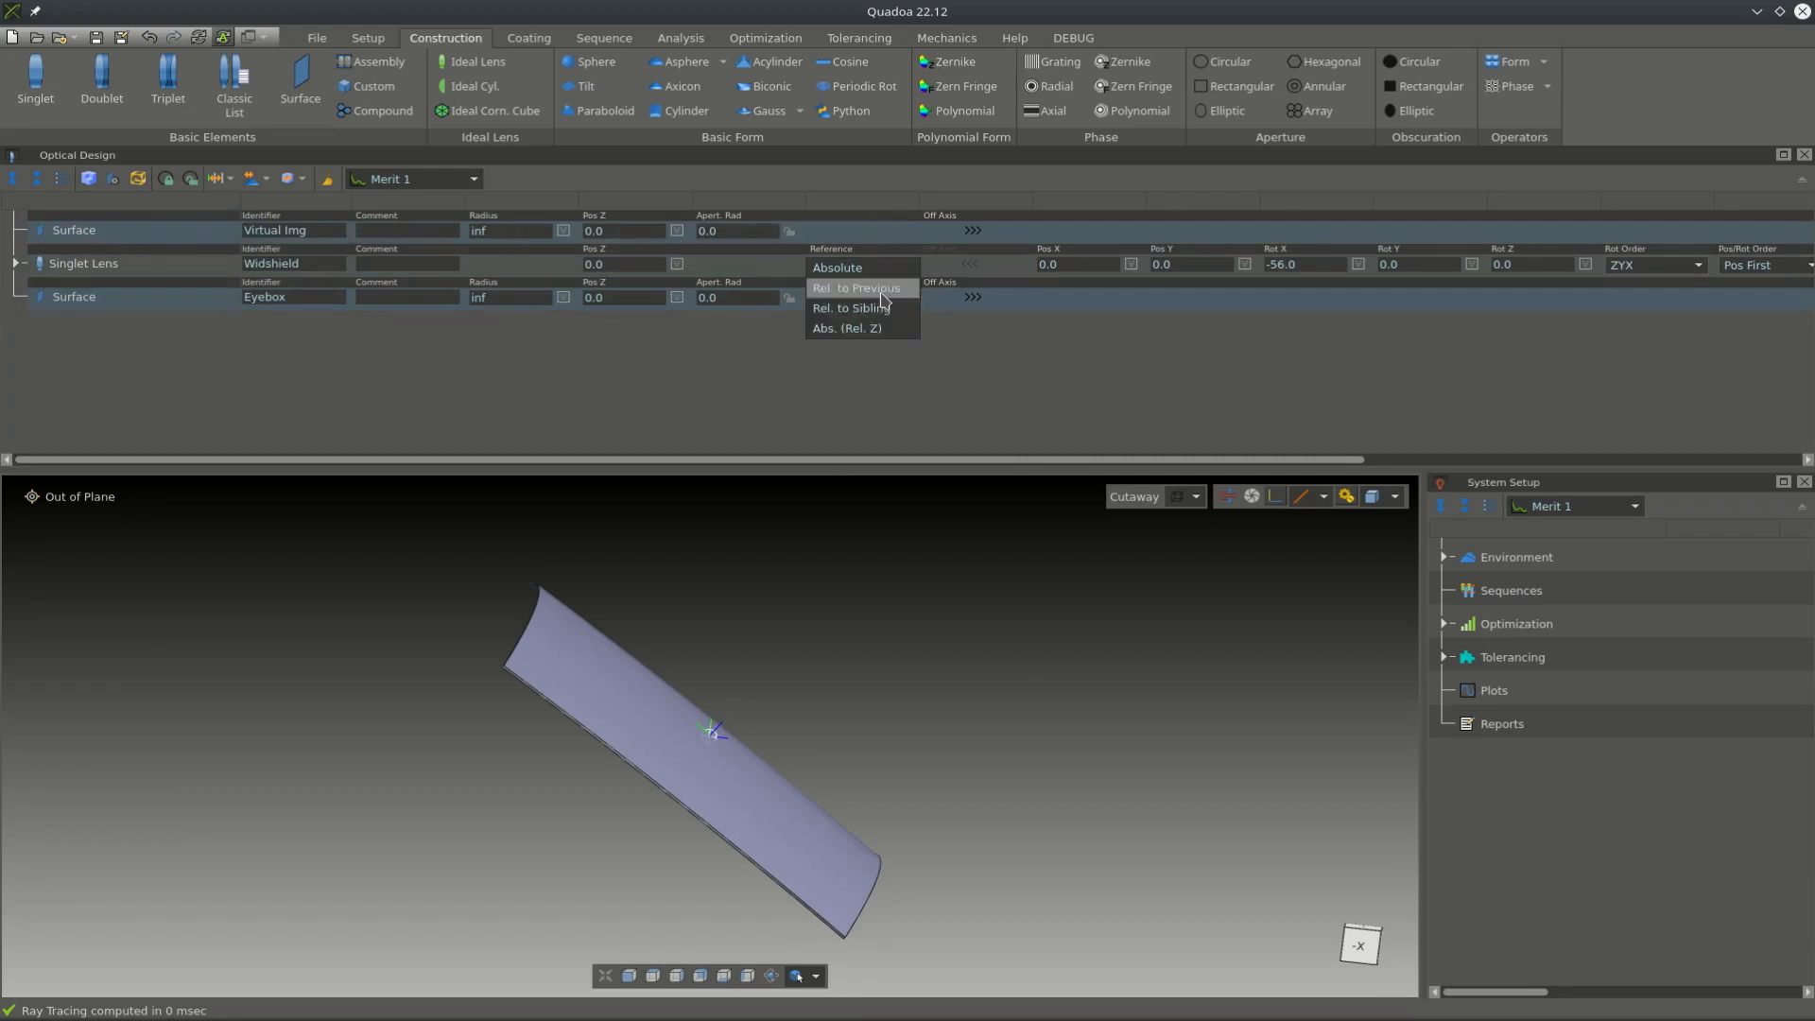
pyautogui.click(881, 269)
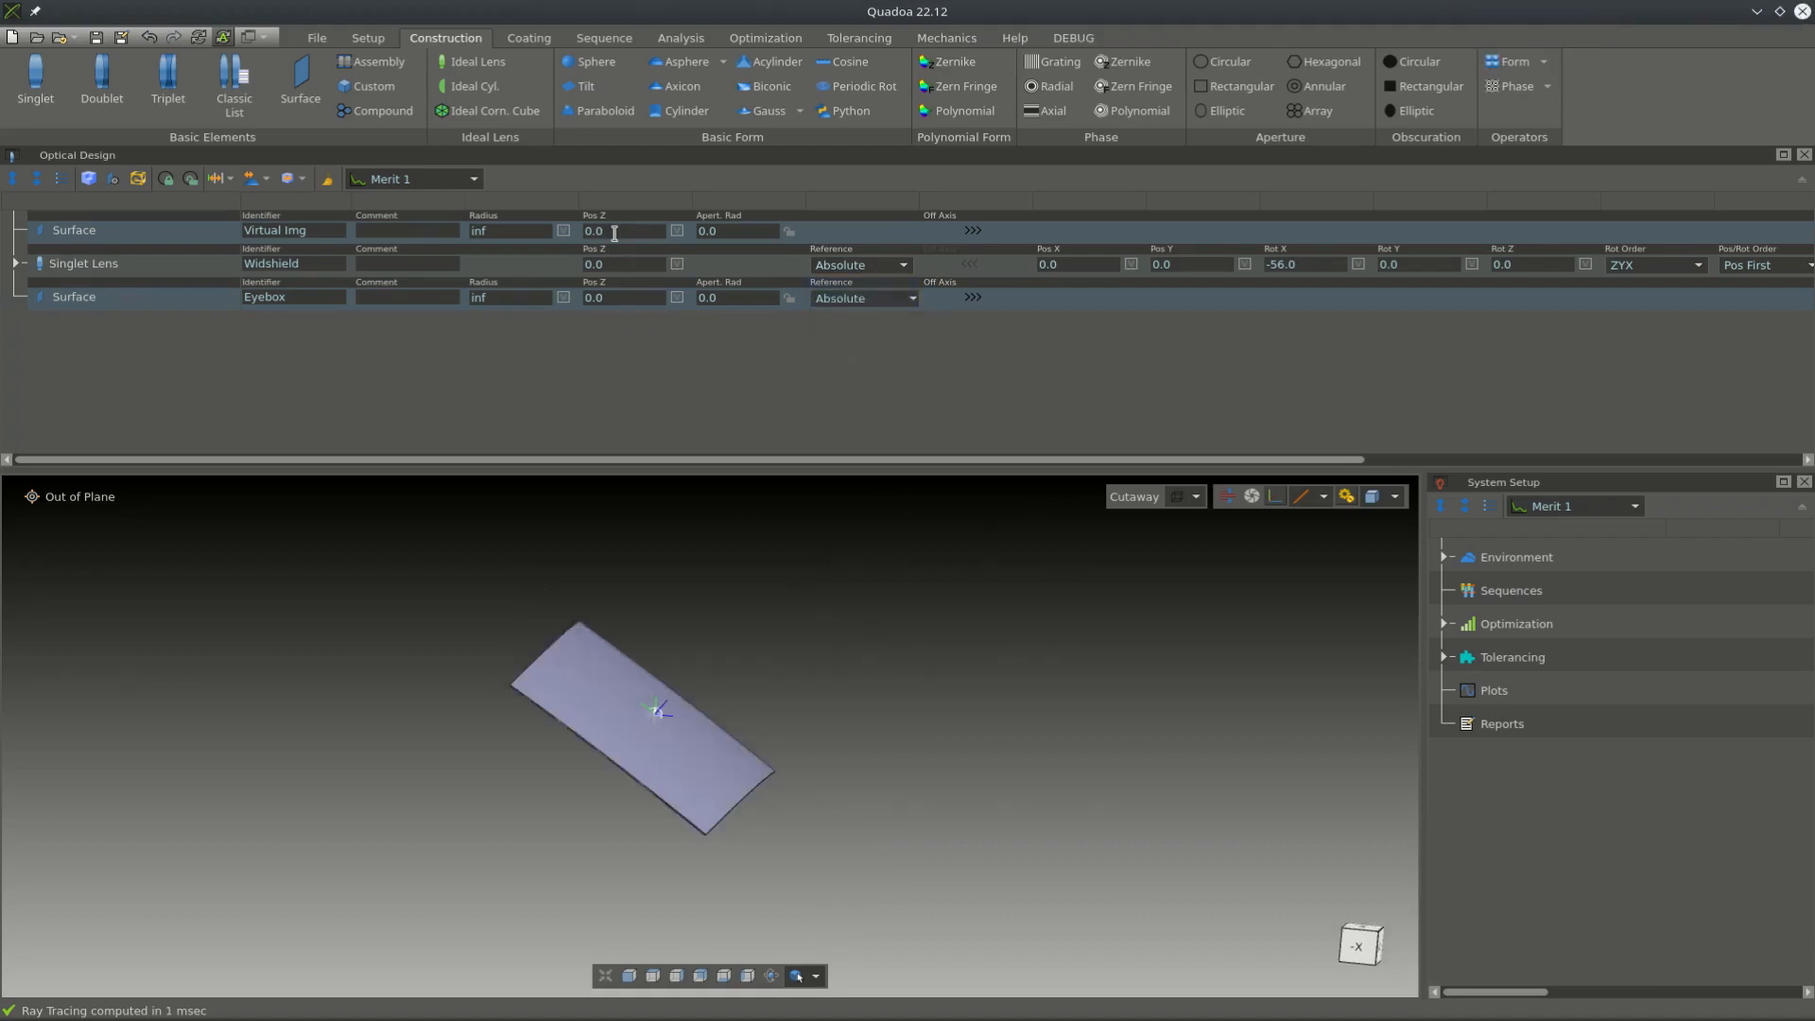
# - Position the Virtual Img surface at Pos Z 2500 and Pos Y -350, with Rot X 15
pyautogui.click(615, 234)
pyautogui.write('25')
pyautogui.press('Return')
pyautogui.click(976, 232)
pyautogui.doubleClick(1216, 228)
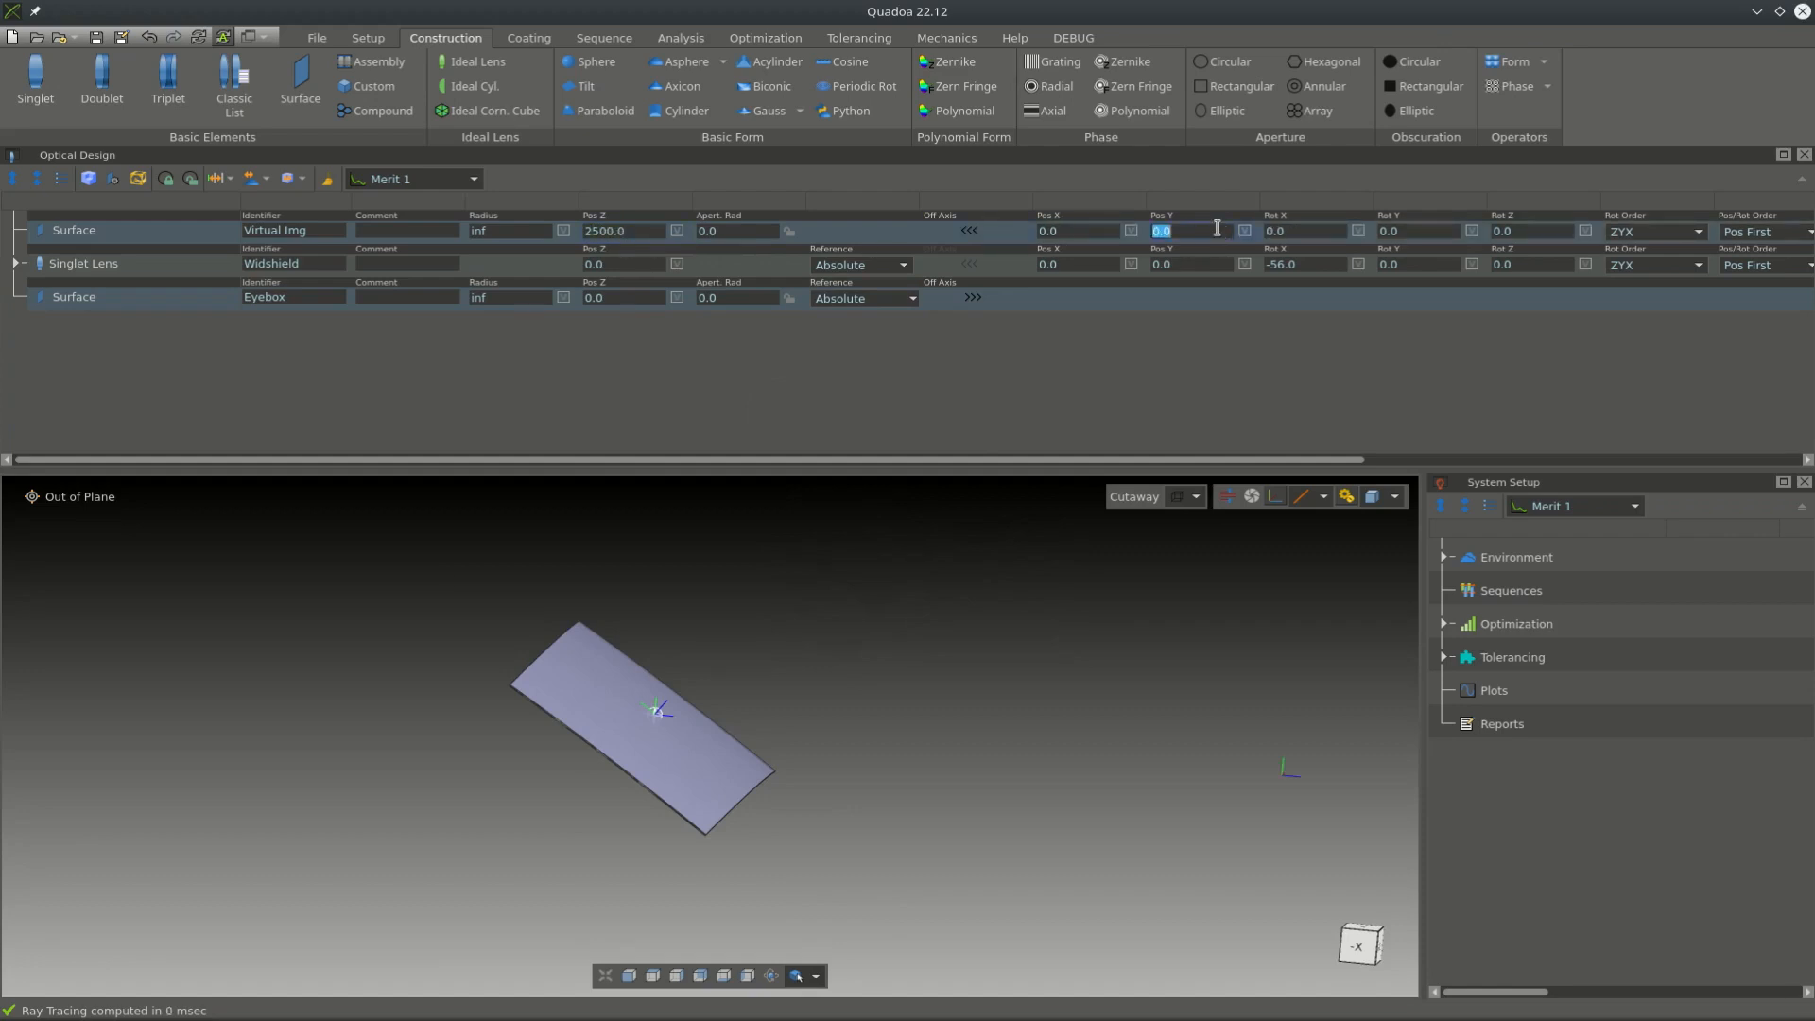
pyautogui.write('-350')
pyautogui.press('Return')
pyautogui.doubleClick(1307, 232)
pyautogui.write('15')
pyautogui.press('Return')
pyautogui.click(631, 976)
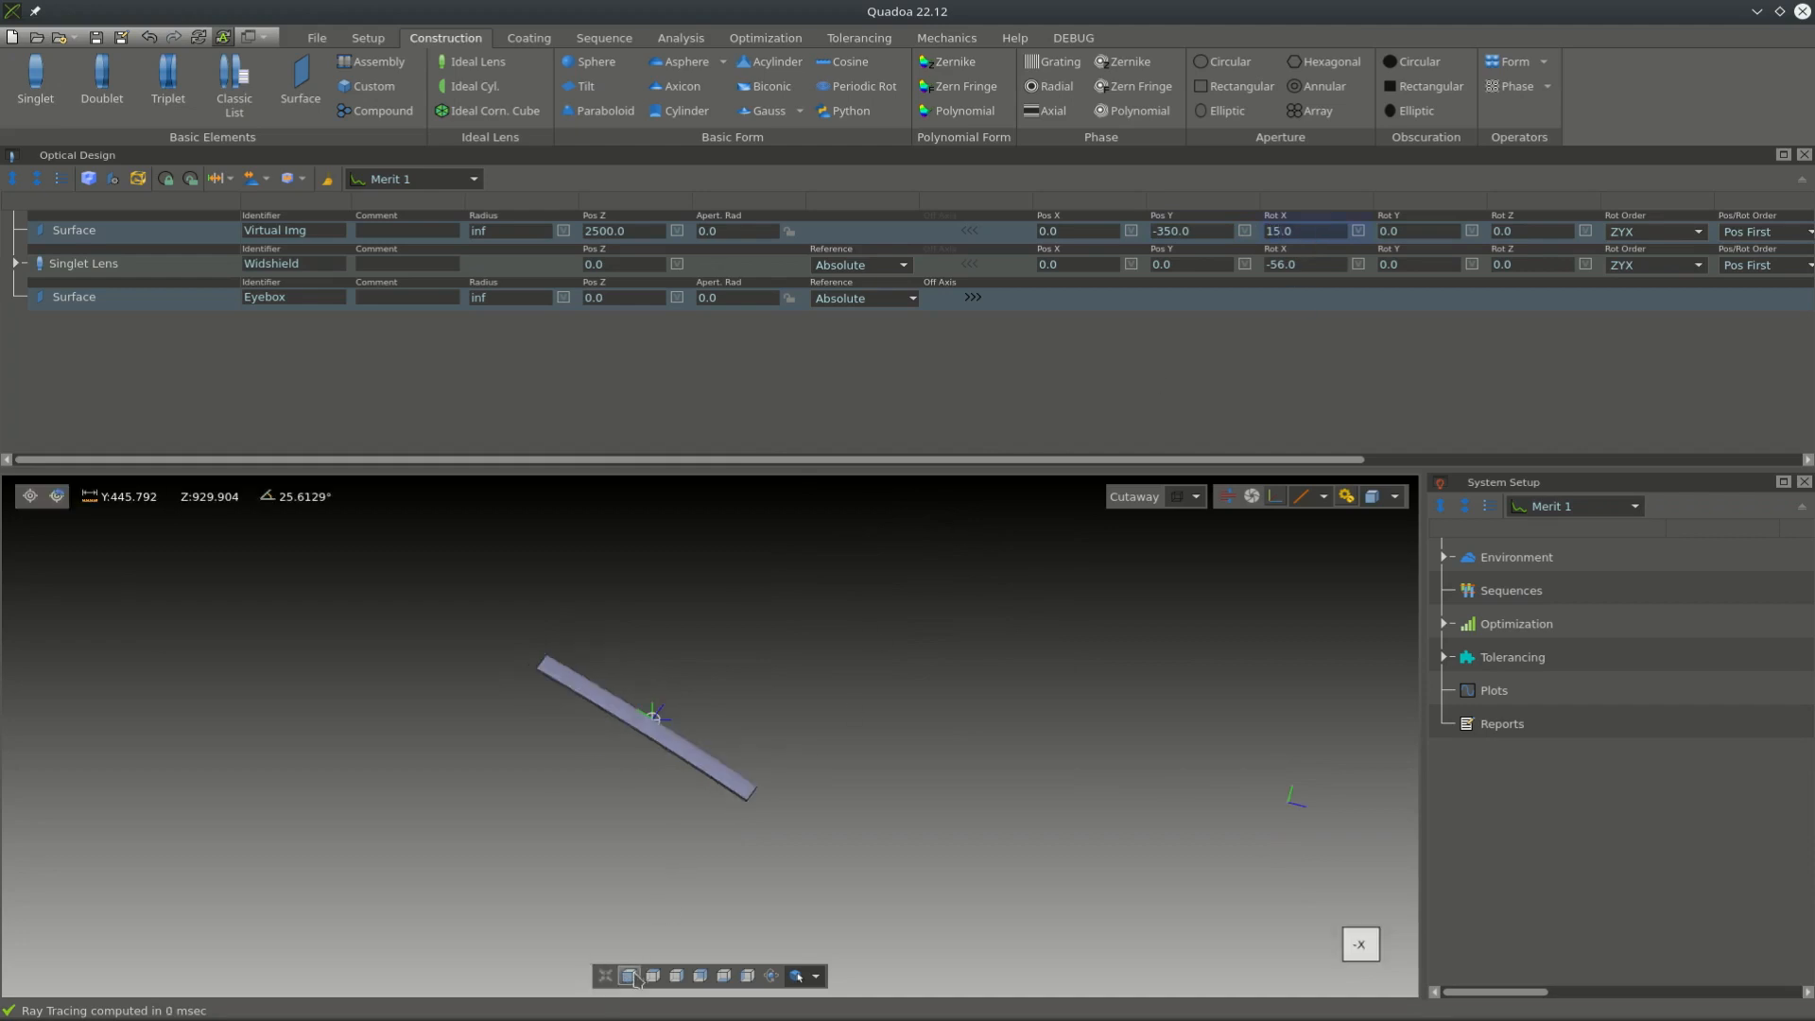
# - Set the Eyebox surface's Pos Z to -1200
pyautogui.click(619, 297)
pyautogui.write('-1')
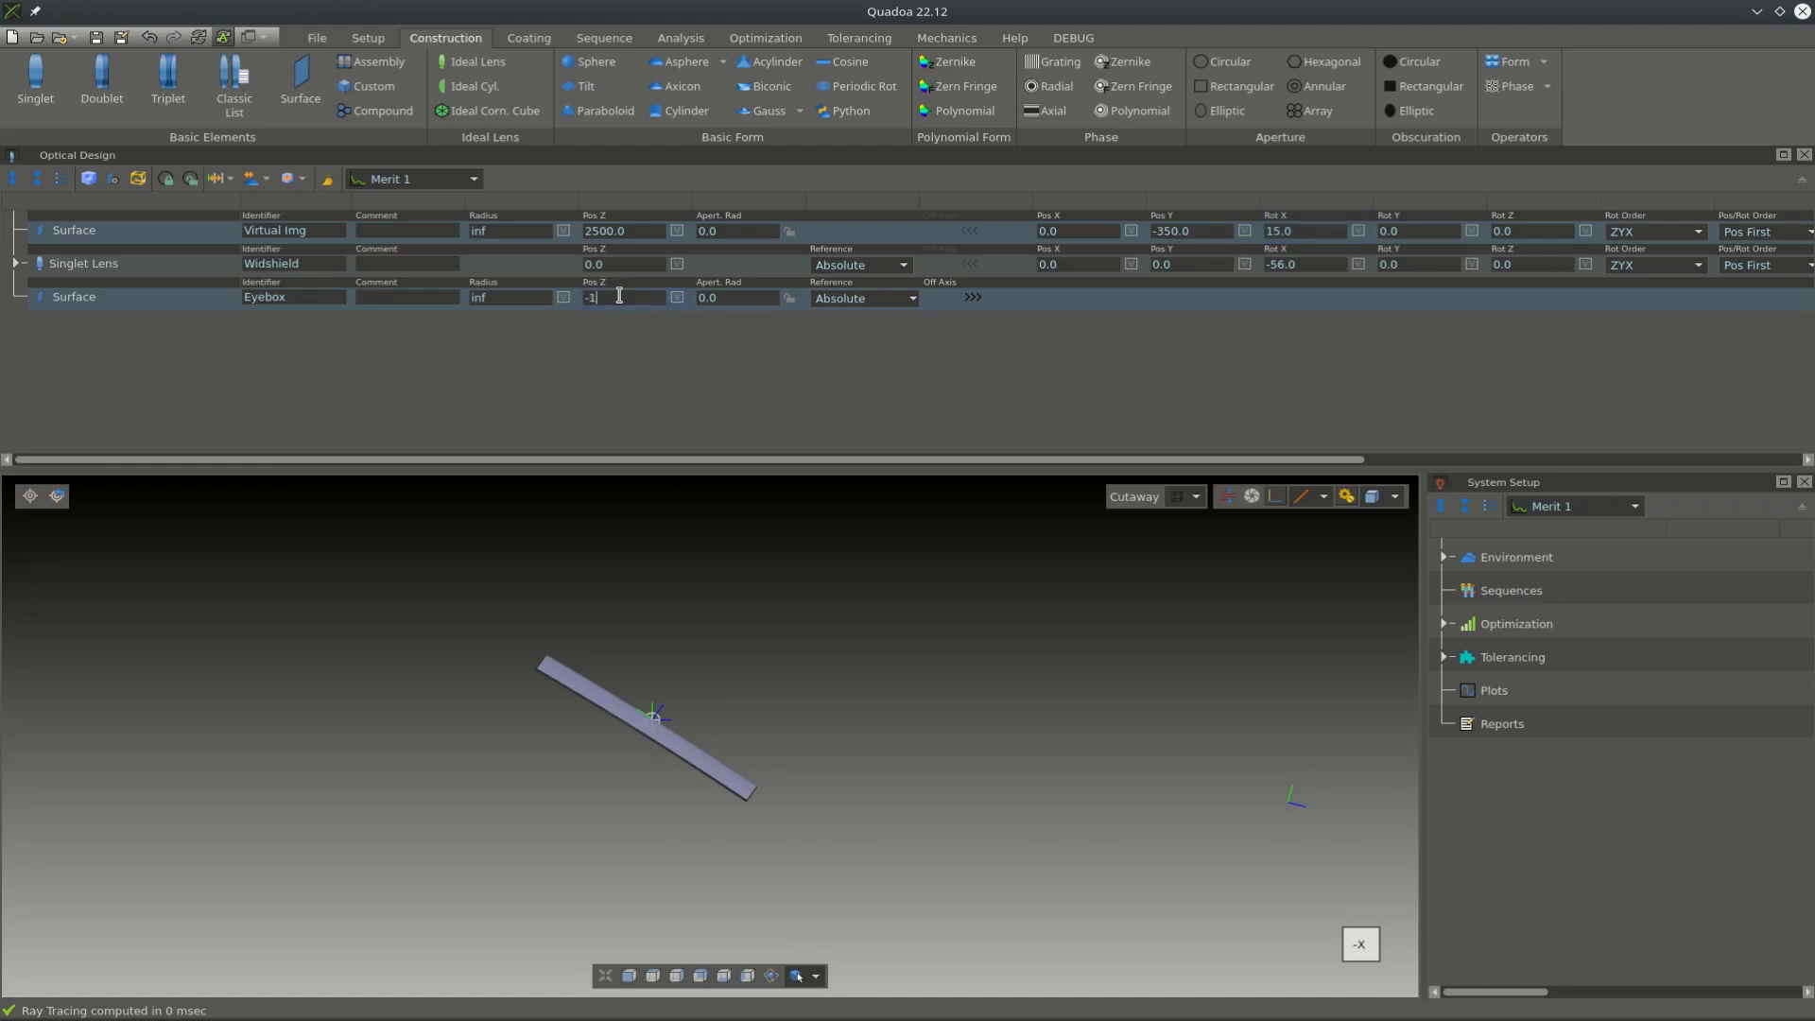
pyautogui.write('2000')
pyautogui.moveTo(488, 684)
pyautogui.mouseDown()
pyautogui.moveTo(803, 749)
pyautogui.moveTo(1007, 742)
pyautogui.moveTo(823, 786)
pyautogui.moveTo(689, 741)
pyautogui.moveTo(734, 761)
pyautogui.moveTo(816, 728)
pyautogui.mouseUp()
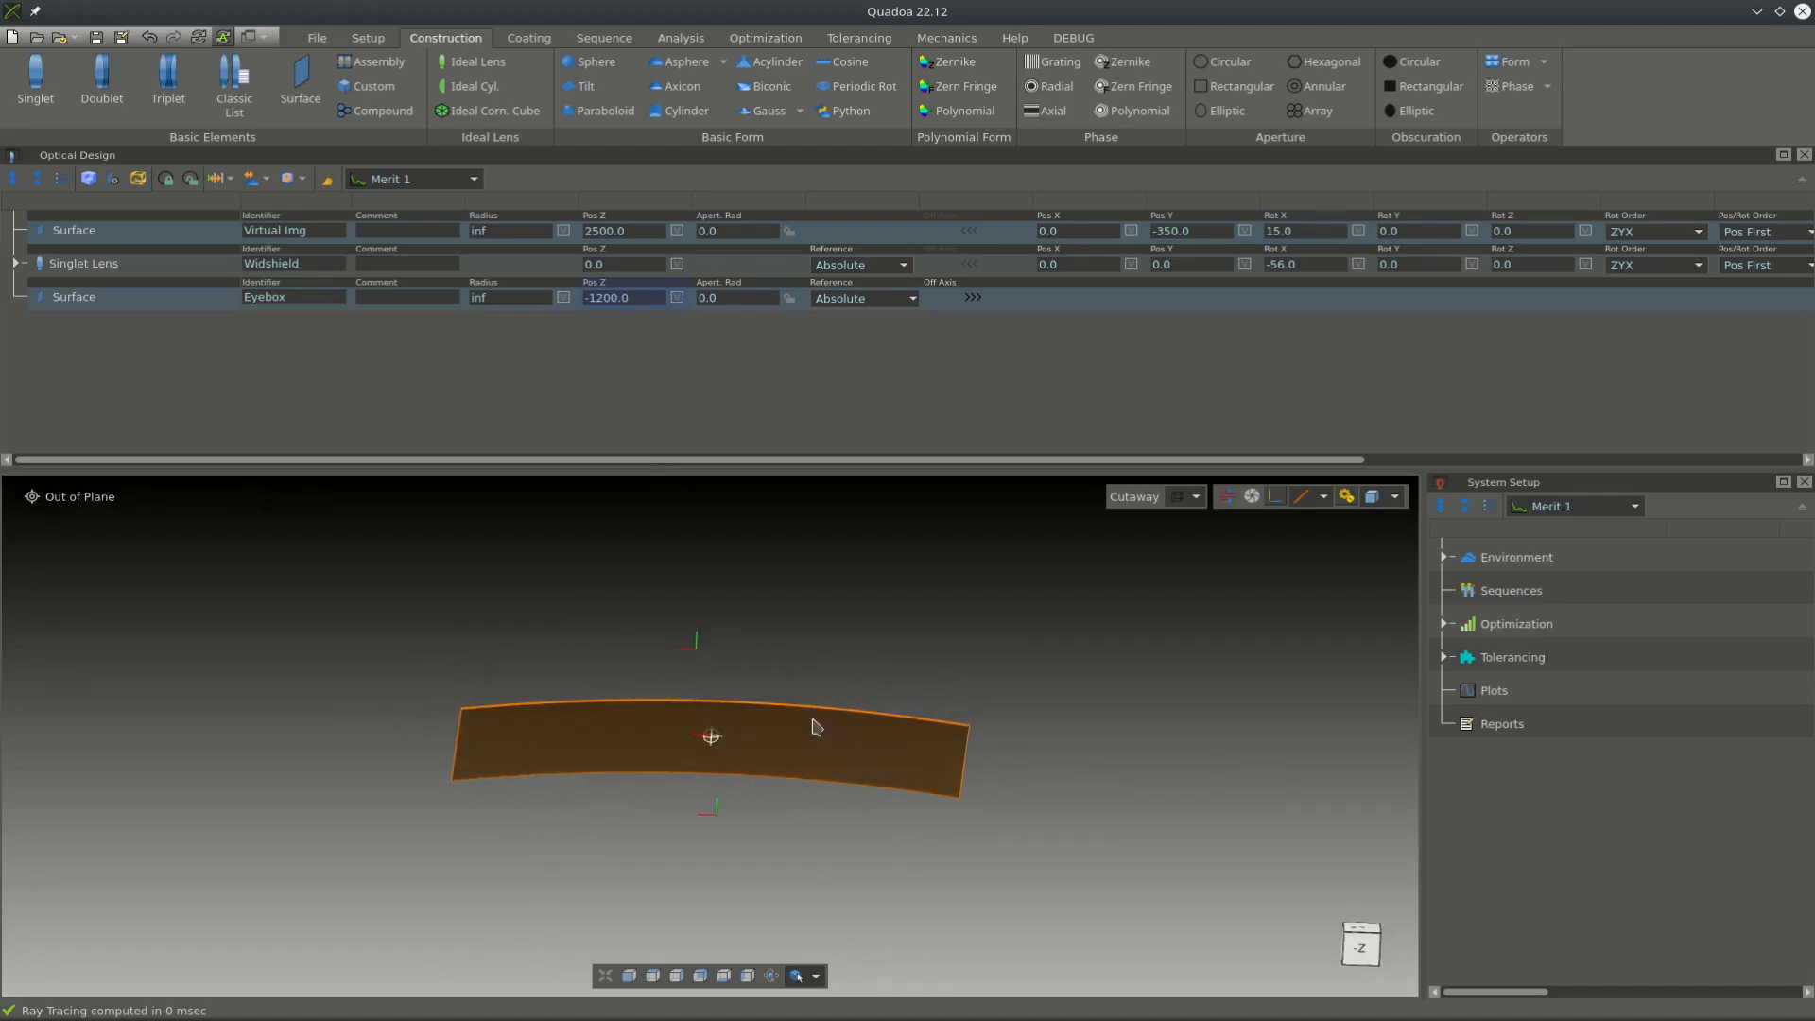
# - Offset the windshield lens to Pos X -400 and Pos Y -100
pyautogui.click(1072, 264)
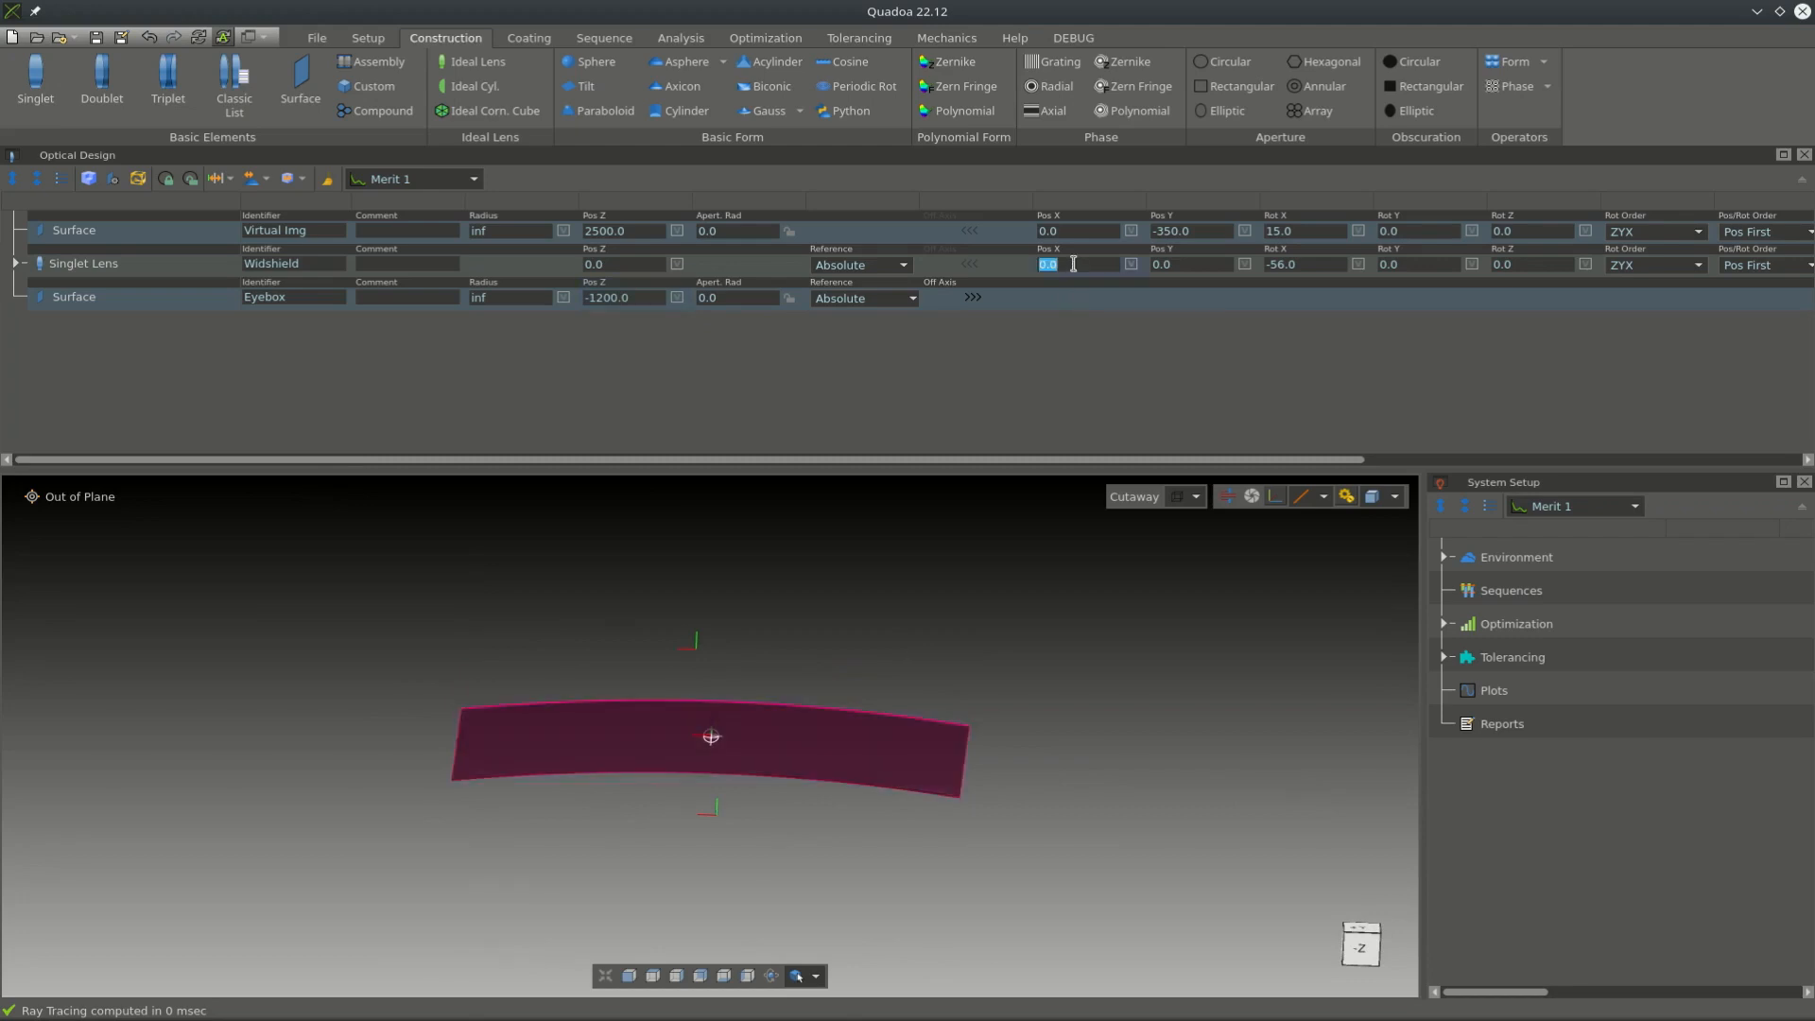
pyautogui.write('-4')
pyautogui.press('Return')
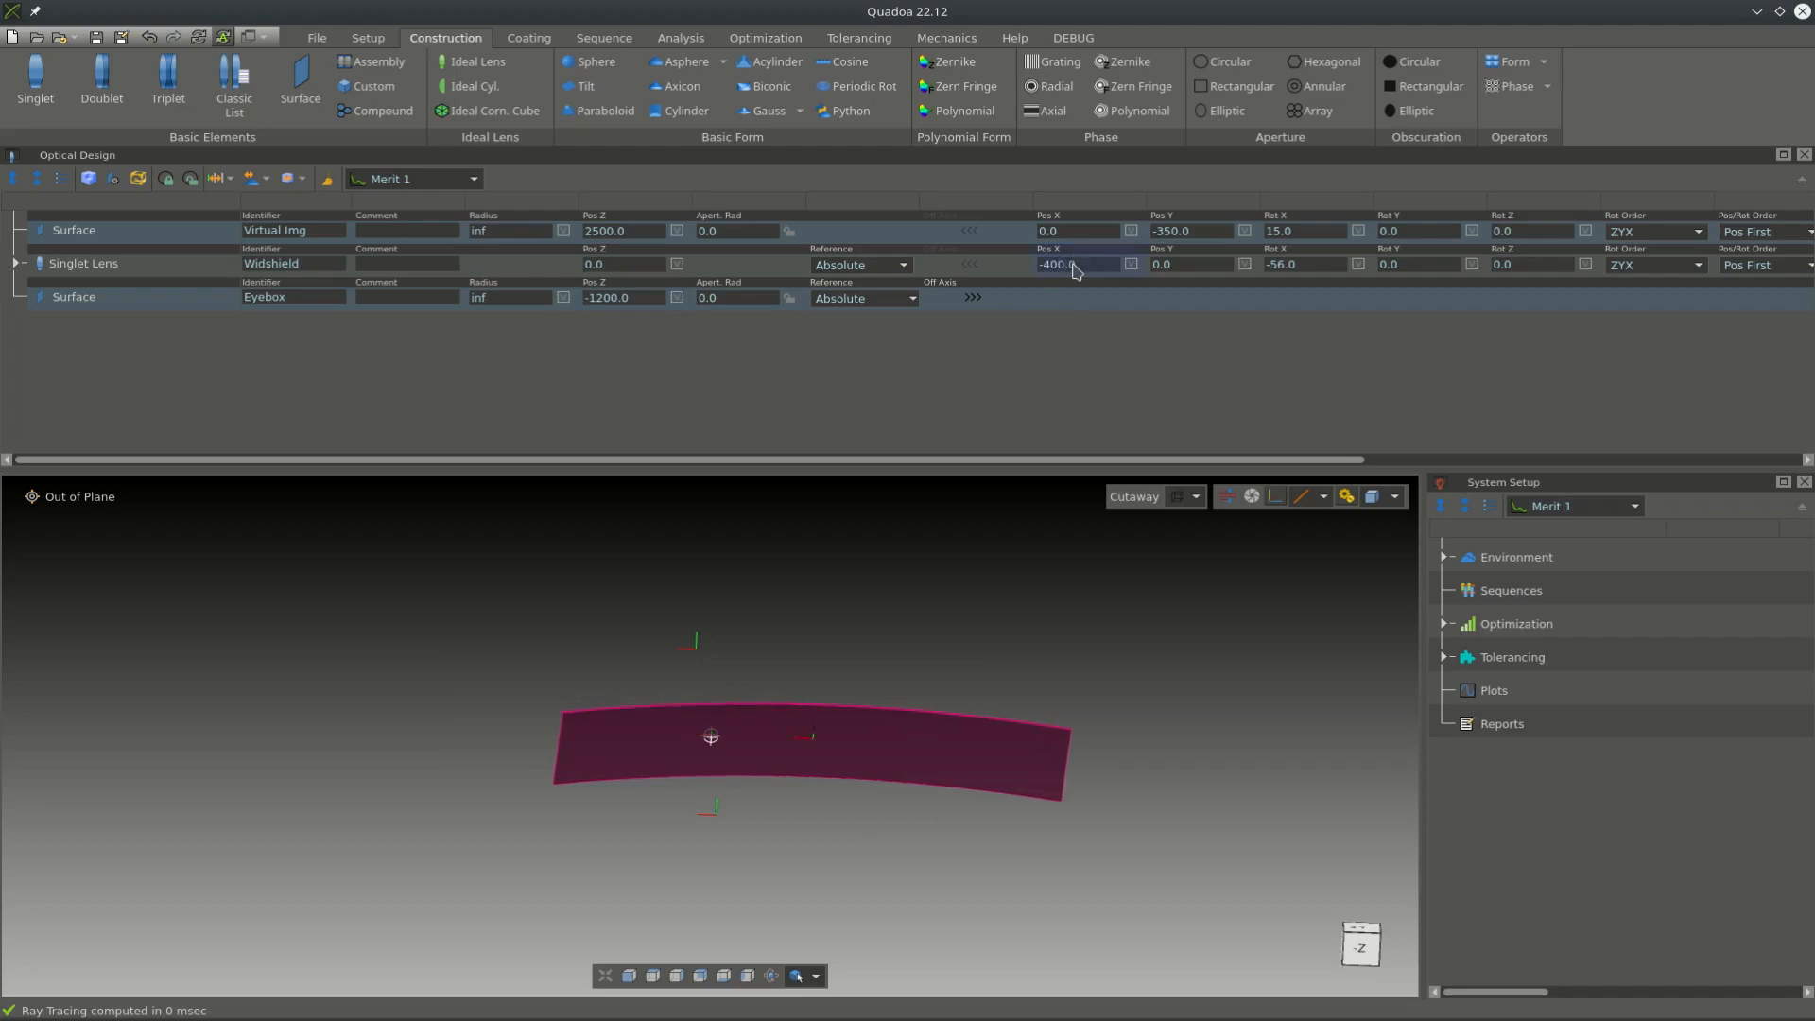
pyautogui.click(1181, 267)
pyautogui.write('-100')
pyautogui.press('Return')
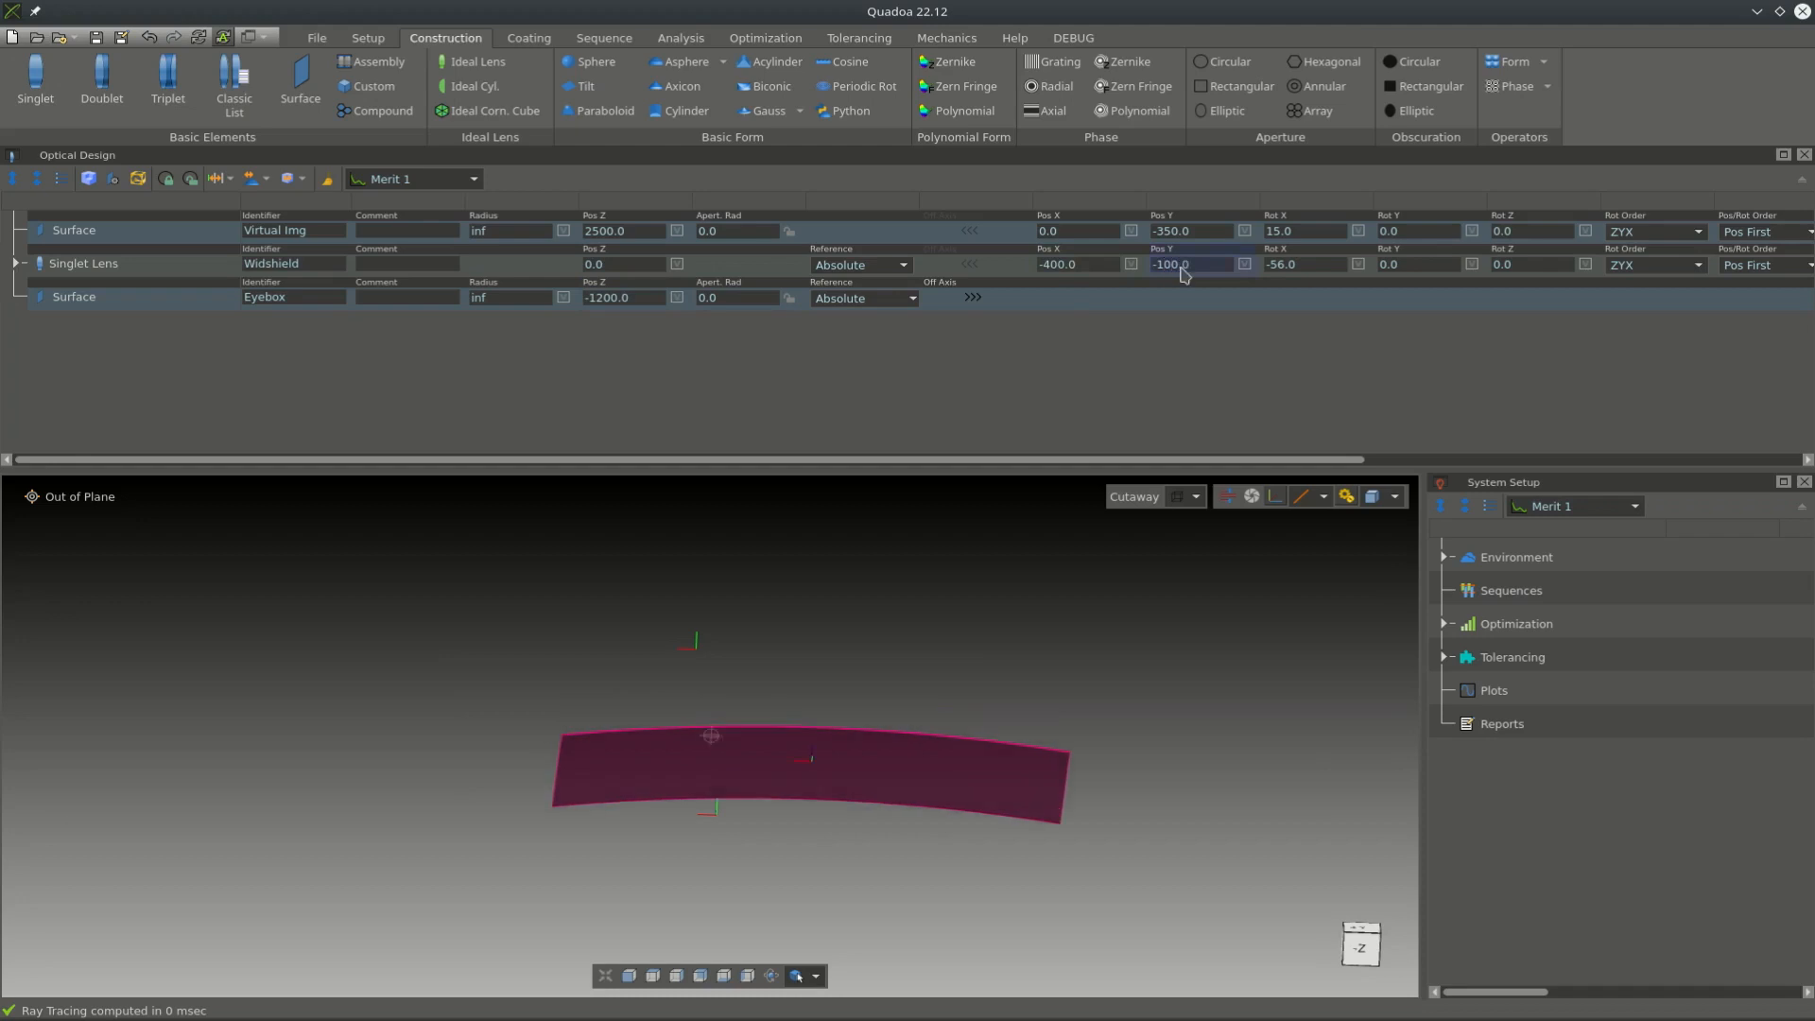
# - Add a rectangular aperture to the Eyebox surface with Half Size X 60 and Half Size Y 30
pyautogui.rightClick(90, 301)
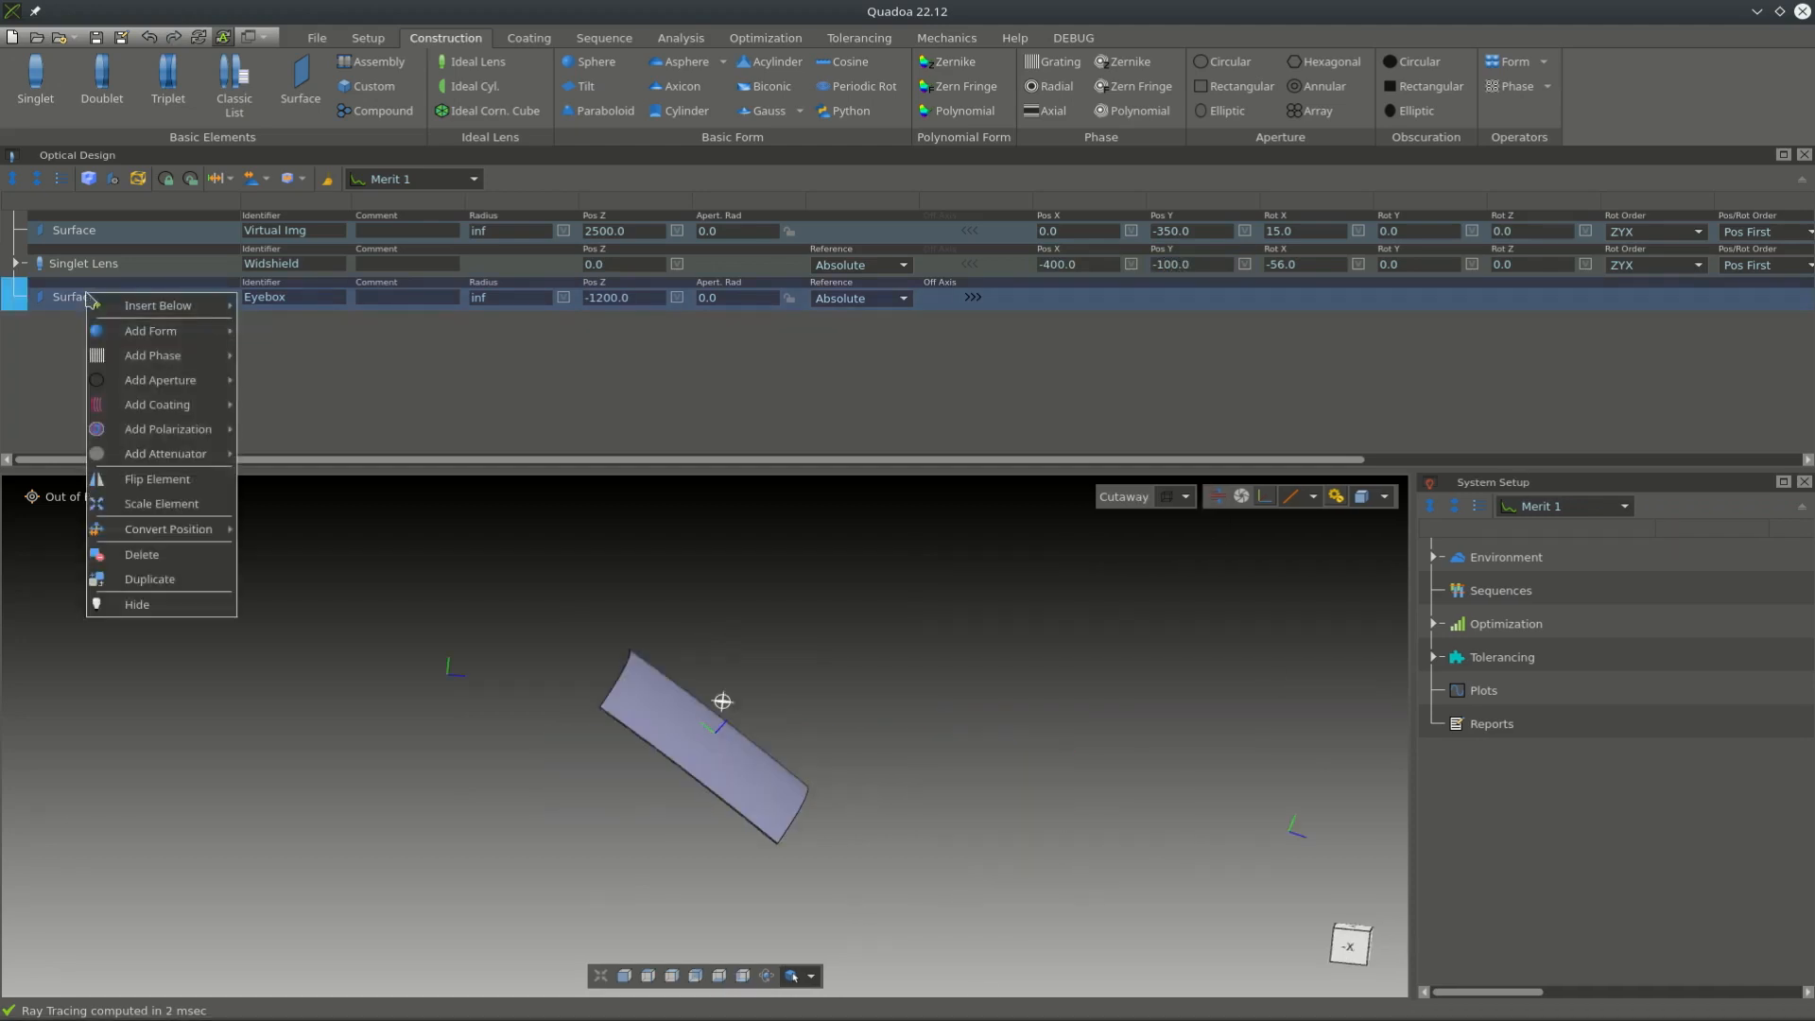
pyautogui.moveTo(168, 382)
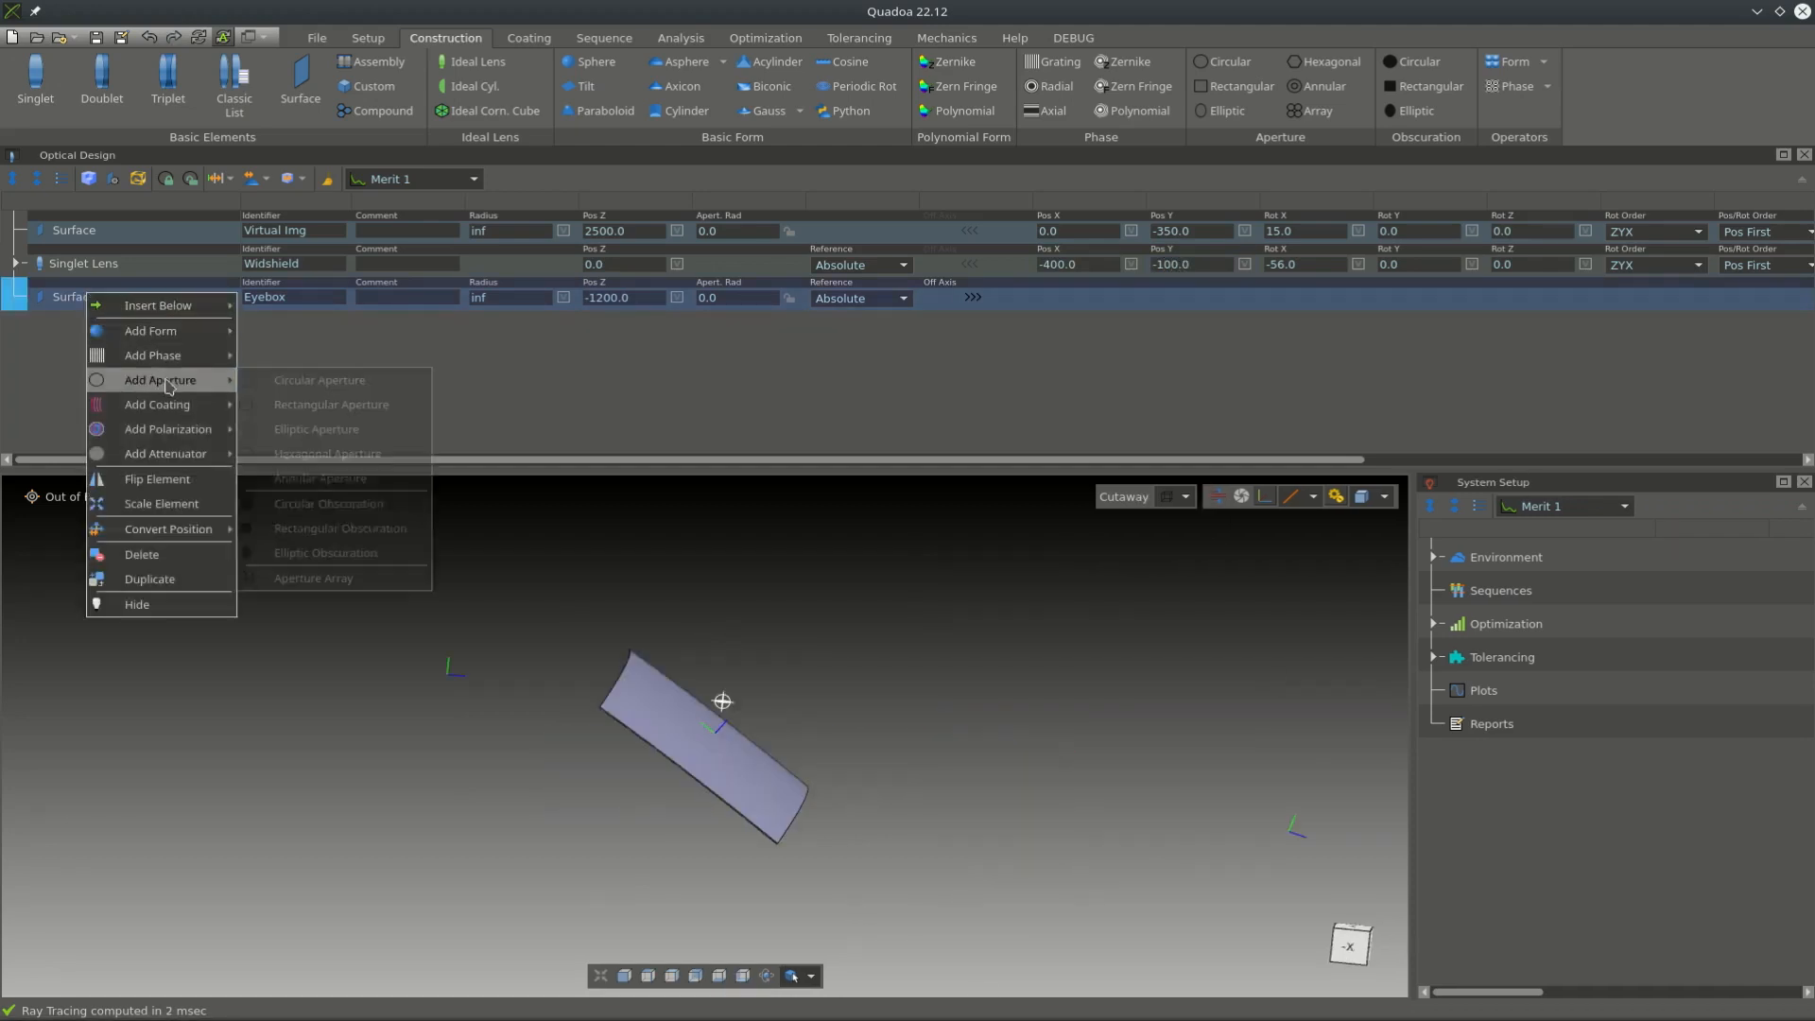
pyautogui.click(356, 405)
pyautogui.click(520, 331)
pyautogui.write('60')
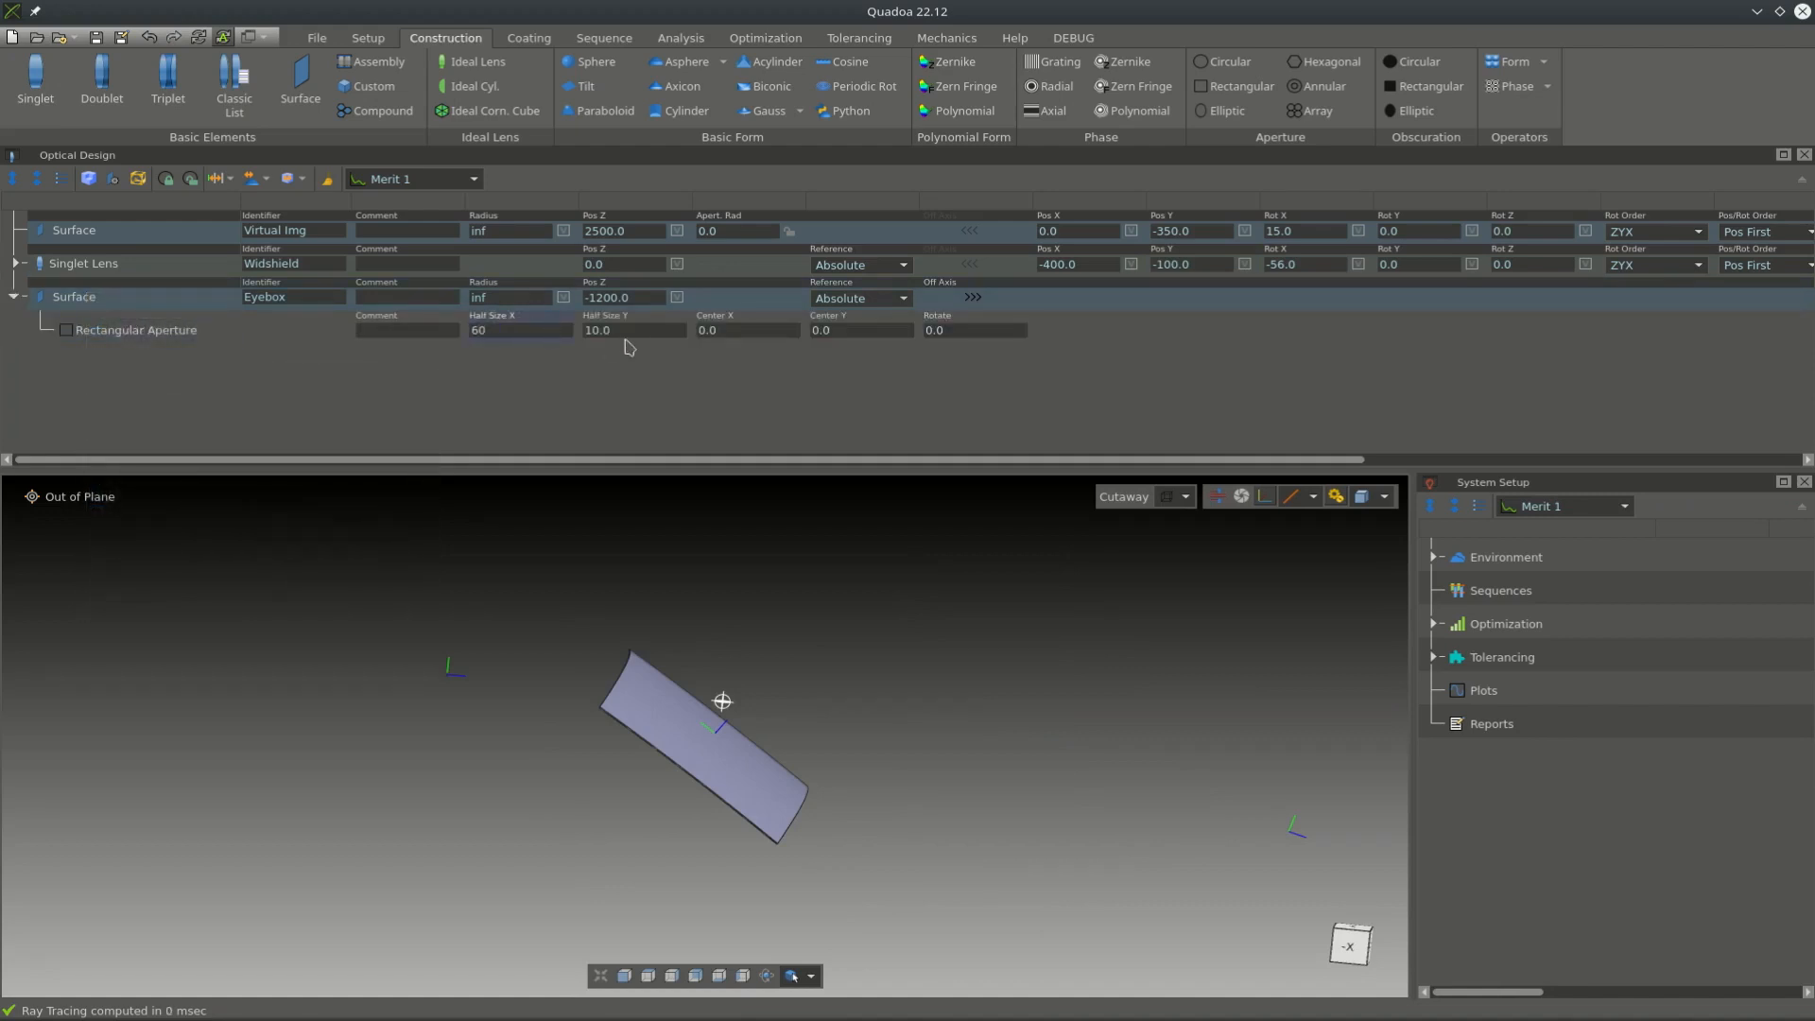
pyautogui.click(649, 329)
pyautogui.write('30')
pyautogui.moveTo(588, 747); pyautogui.dragTo(855, 746)
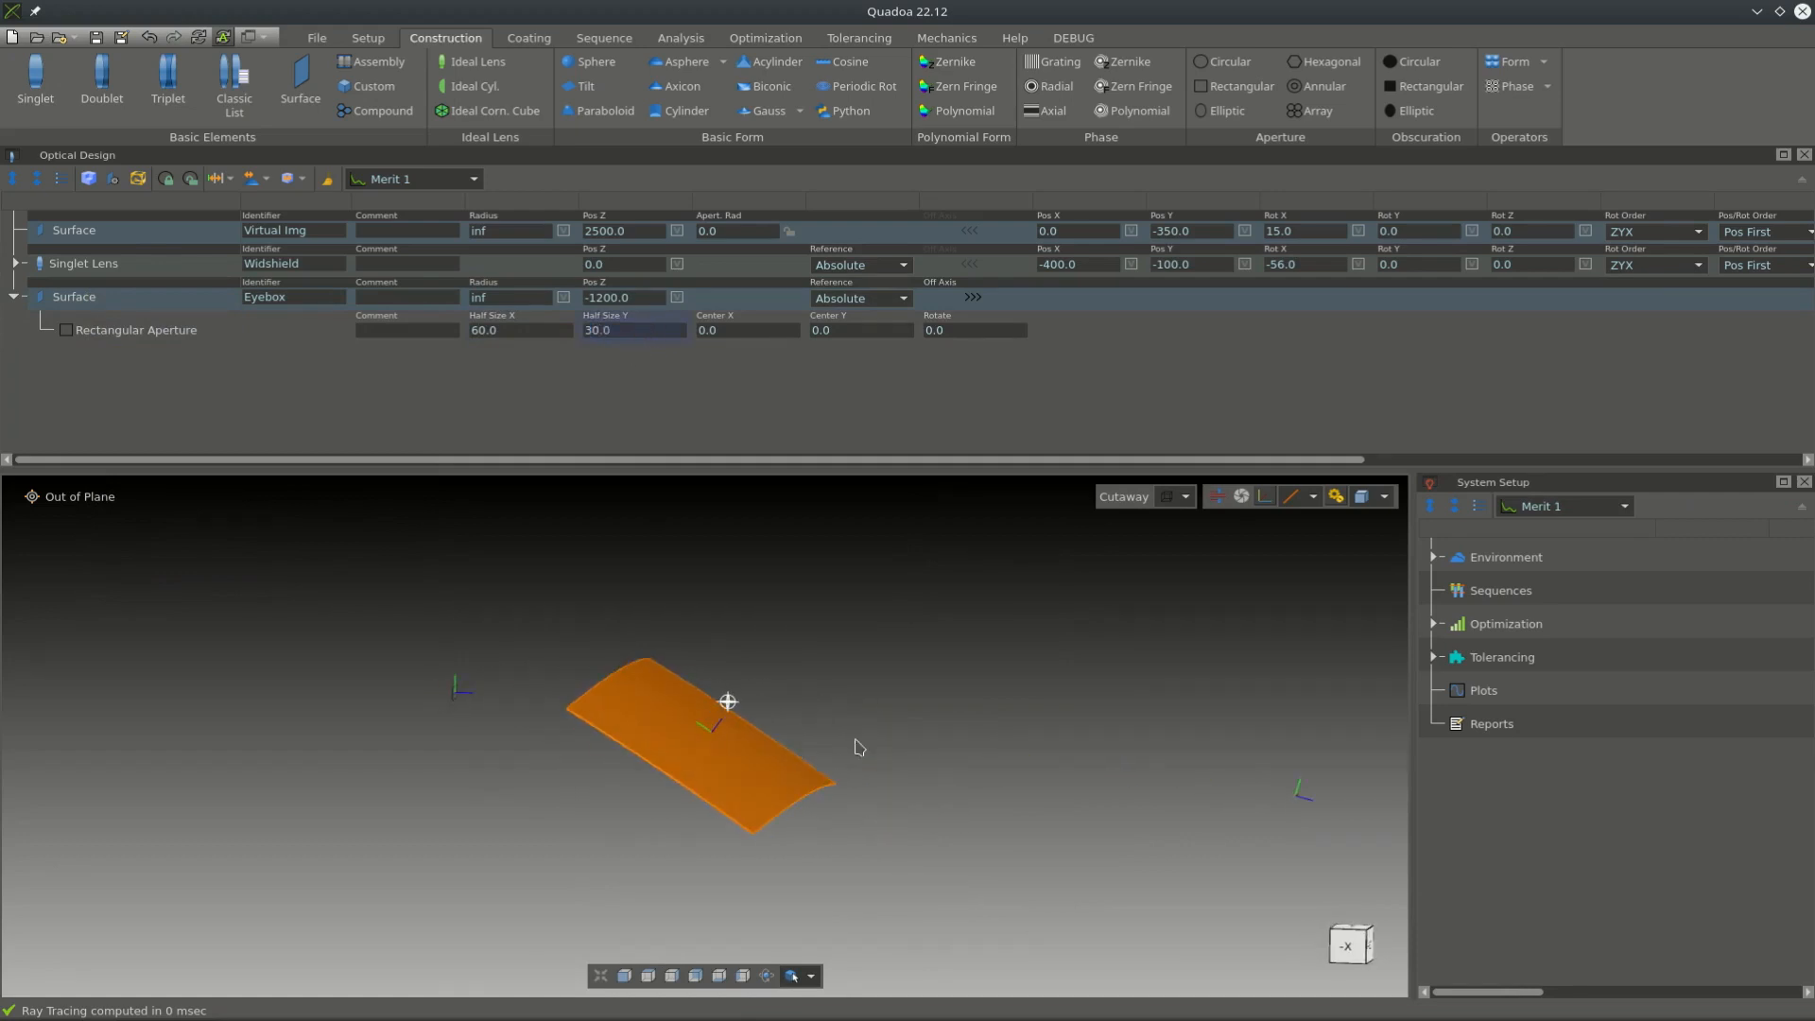
# - Create a new user sequence with Virtual Img as Surface 1 and Eyebox as Stop Surface 2
pyautogui.rightClick(1468, 588)
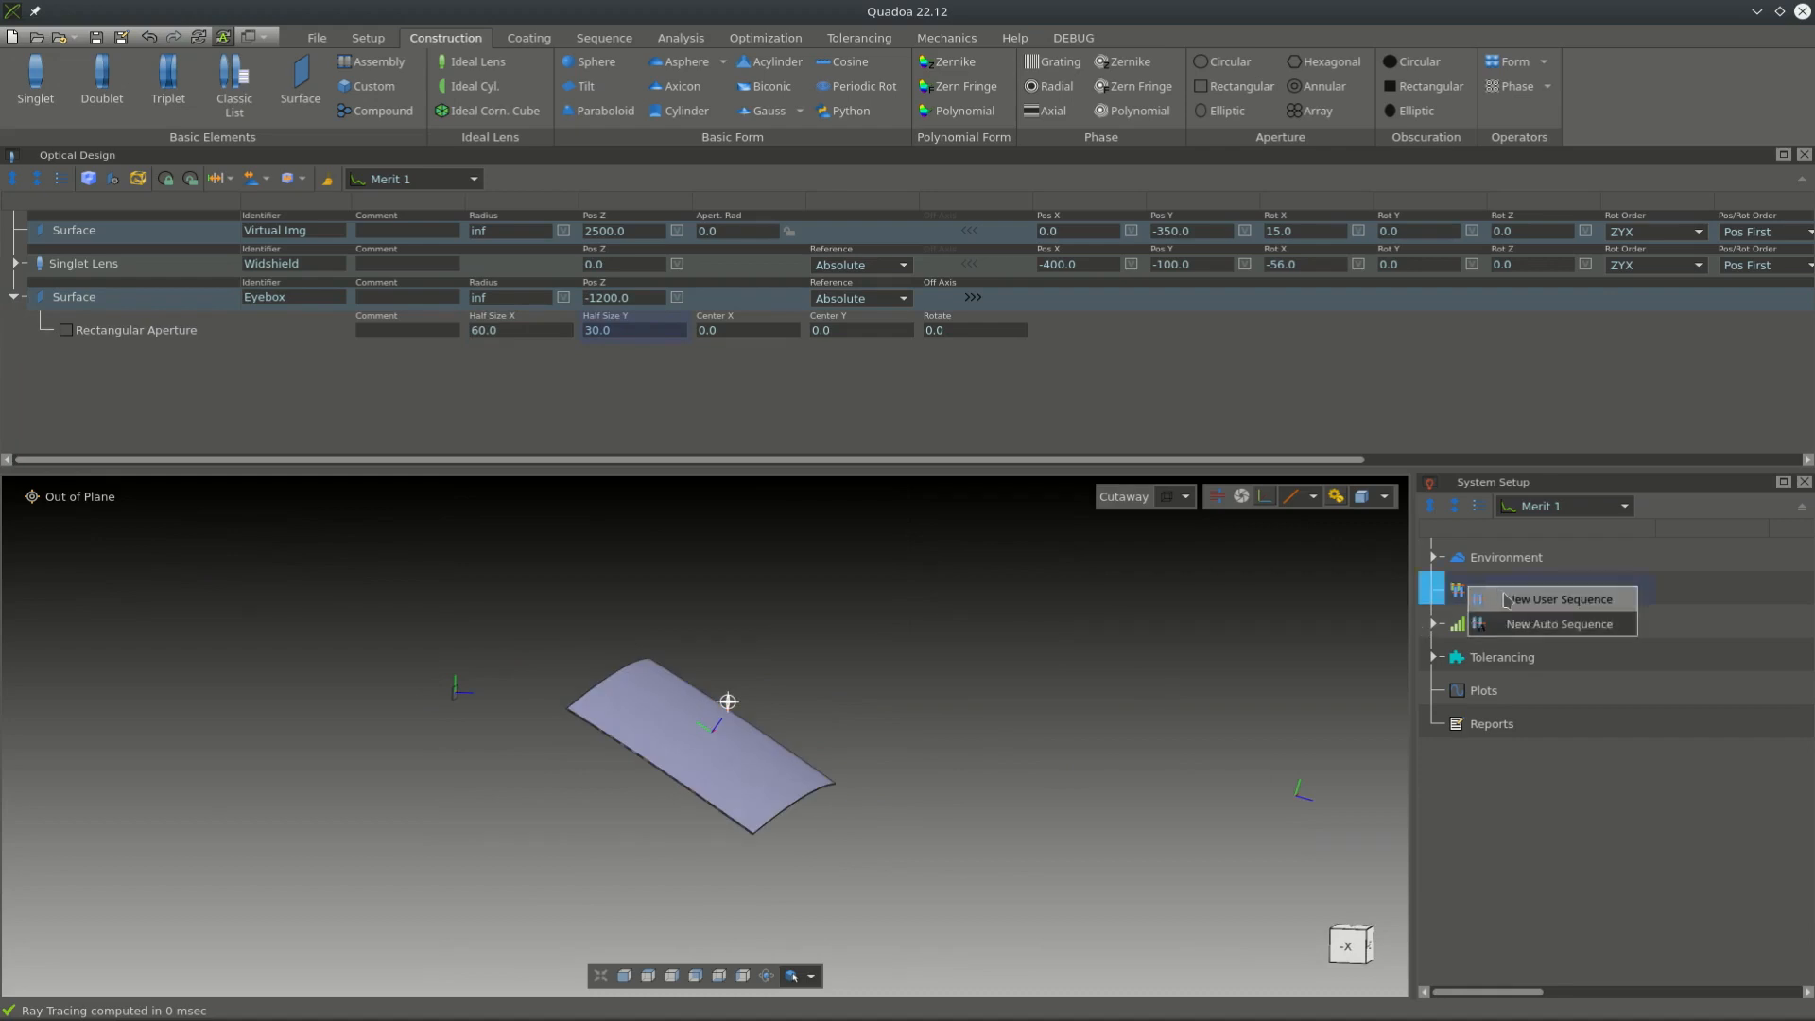
pyautogui.click(1507, 600)
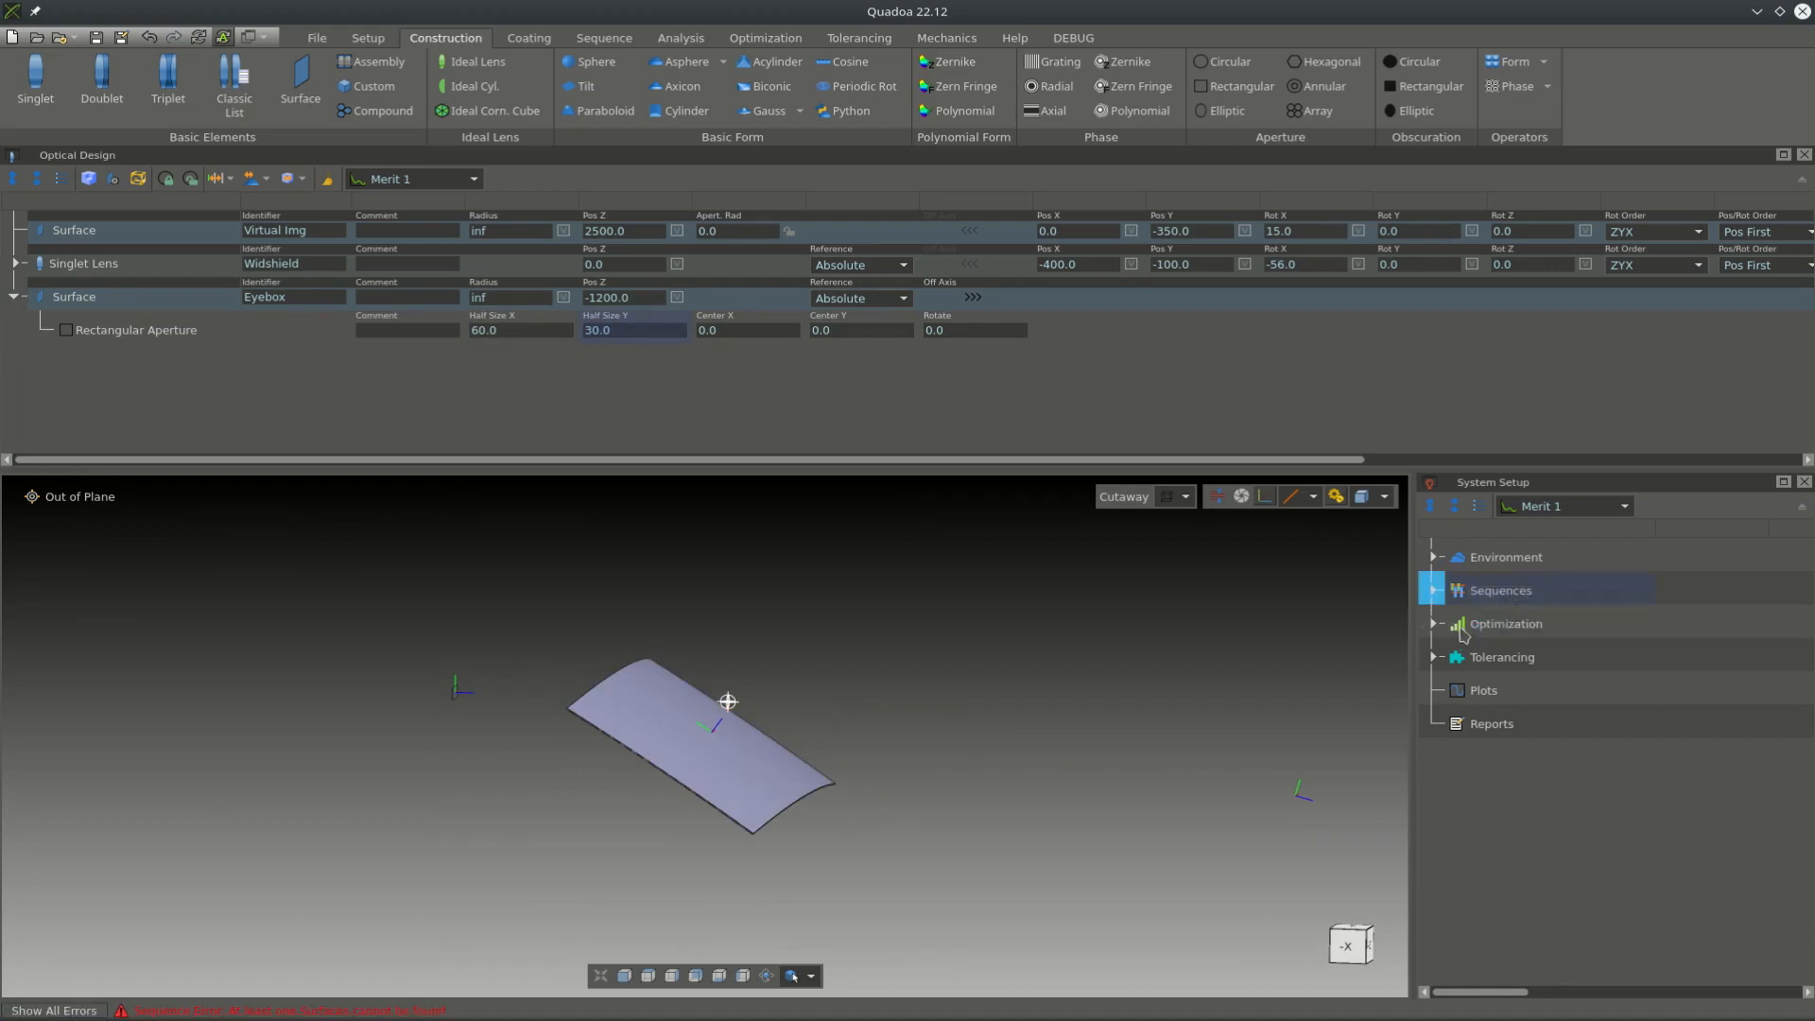
pyautogui.click(1484, 690)
pyautogui.moveTo(1413, 678); pyautogui.dragTo(1169, 679)
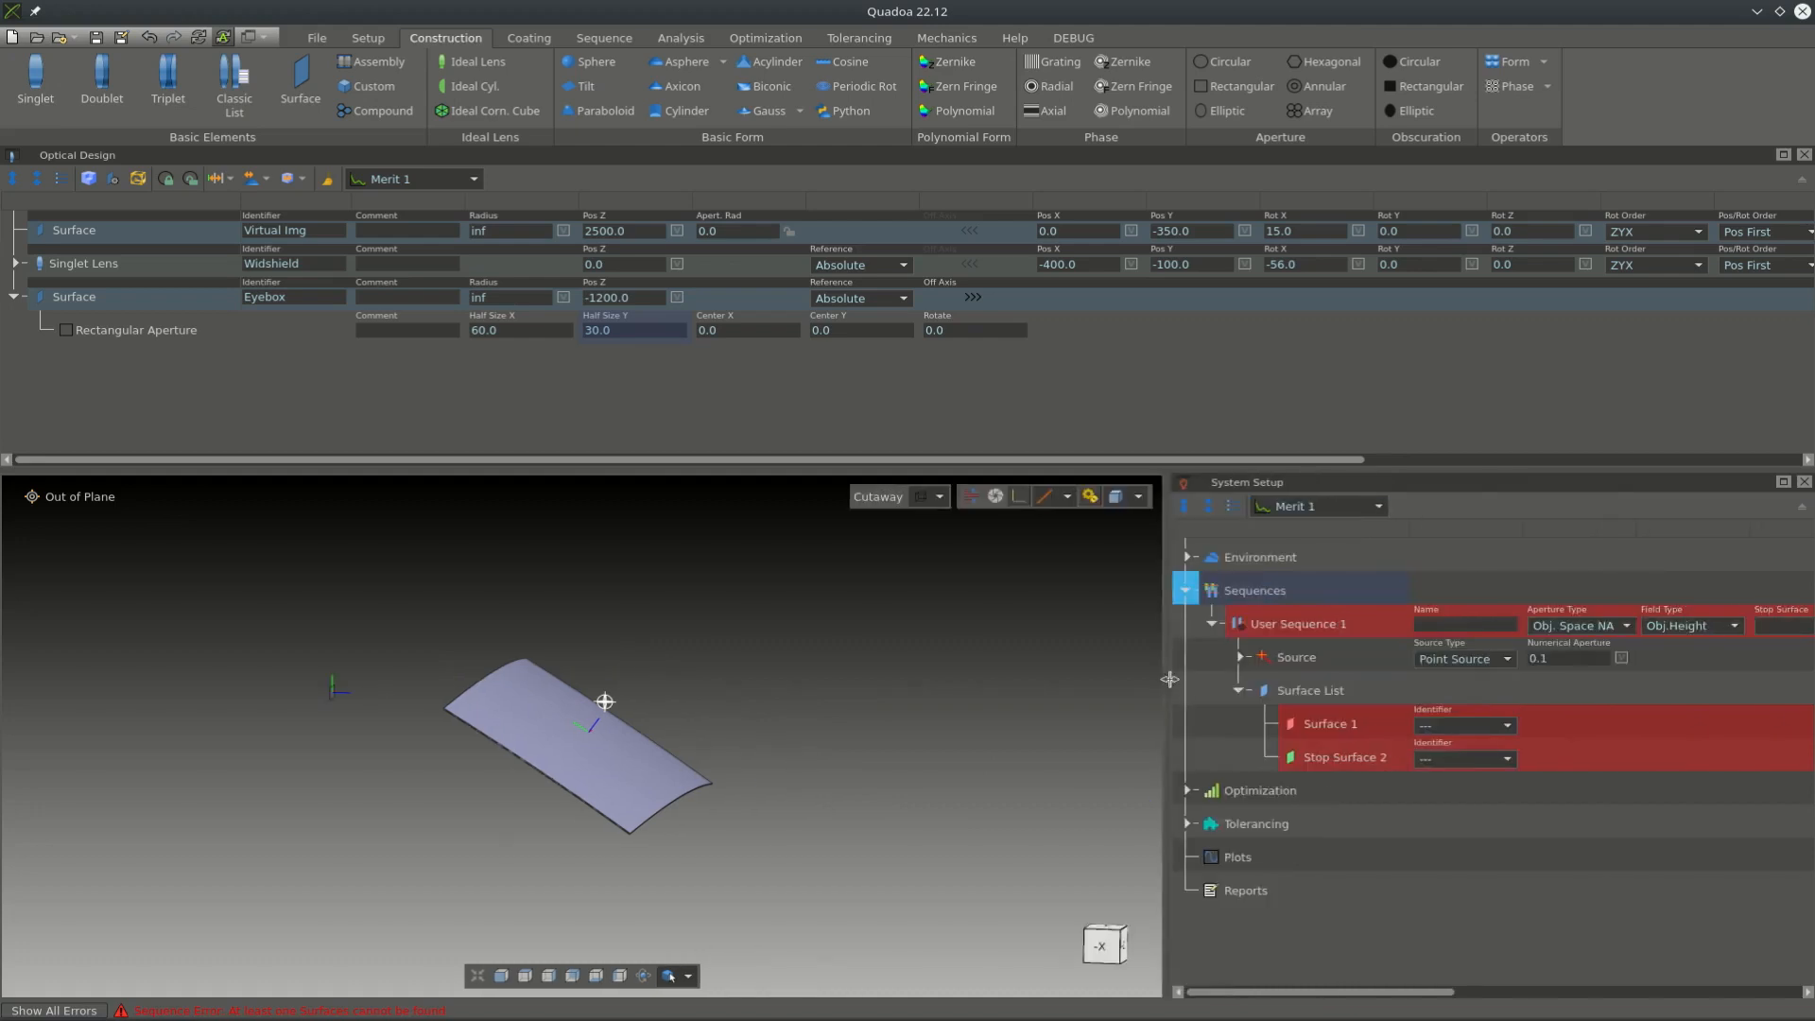
pyautogui.click(1455, 725)
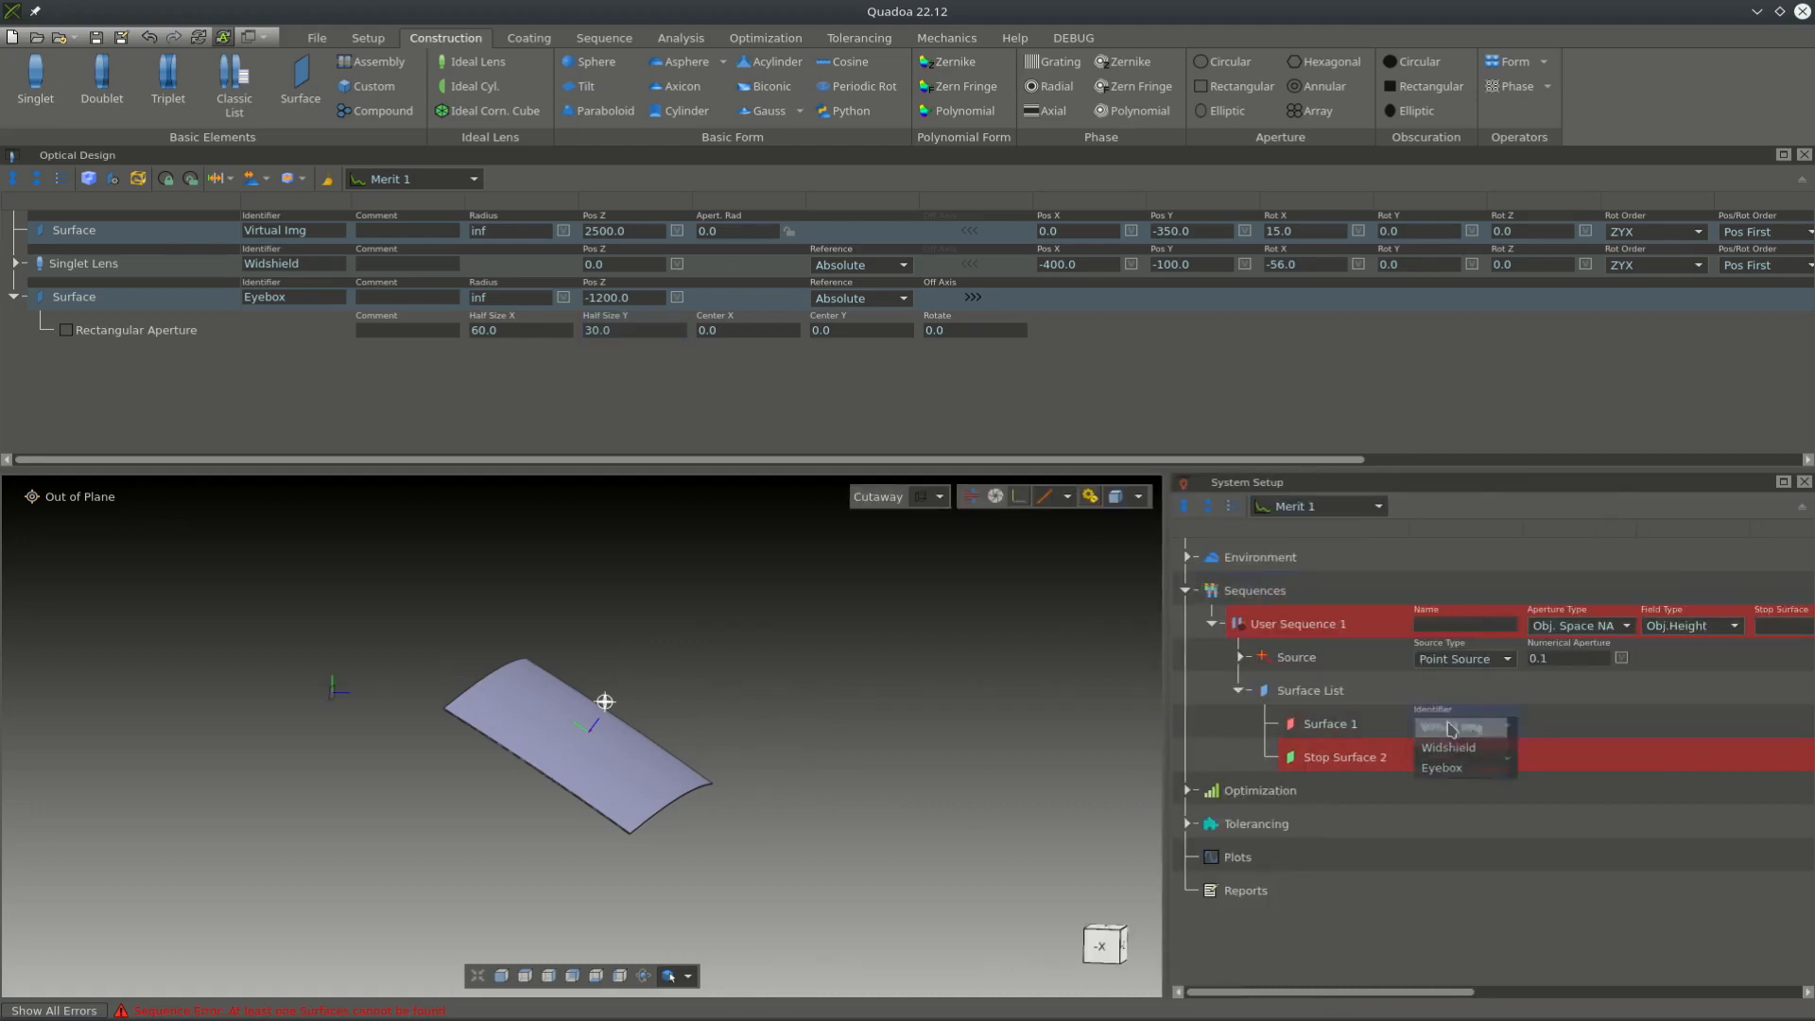
pyautogui.click(1451, 729)
pyautogui.click(1460, 758)
pyautogui.click(1459, 794)
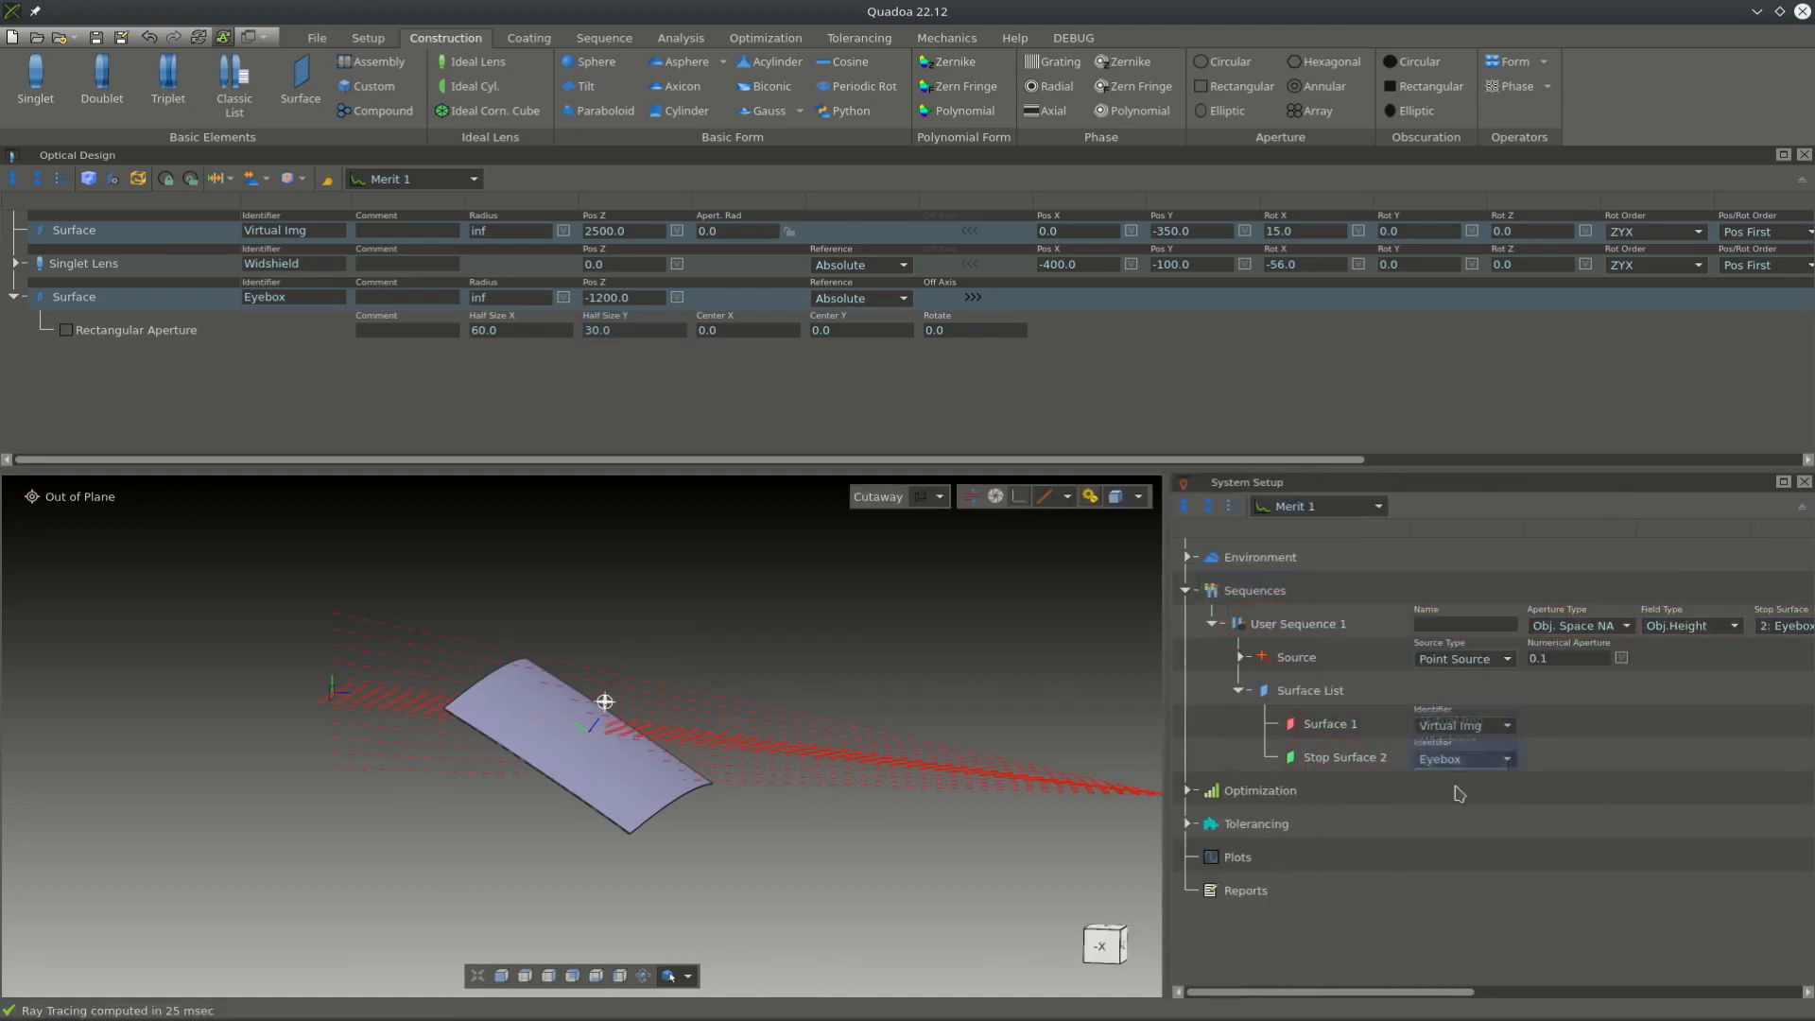
# - Set the user sequence's aperture type to From Stop
pyautogui.click(1586, 626)
pyautogui.click(1593, 662)
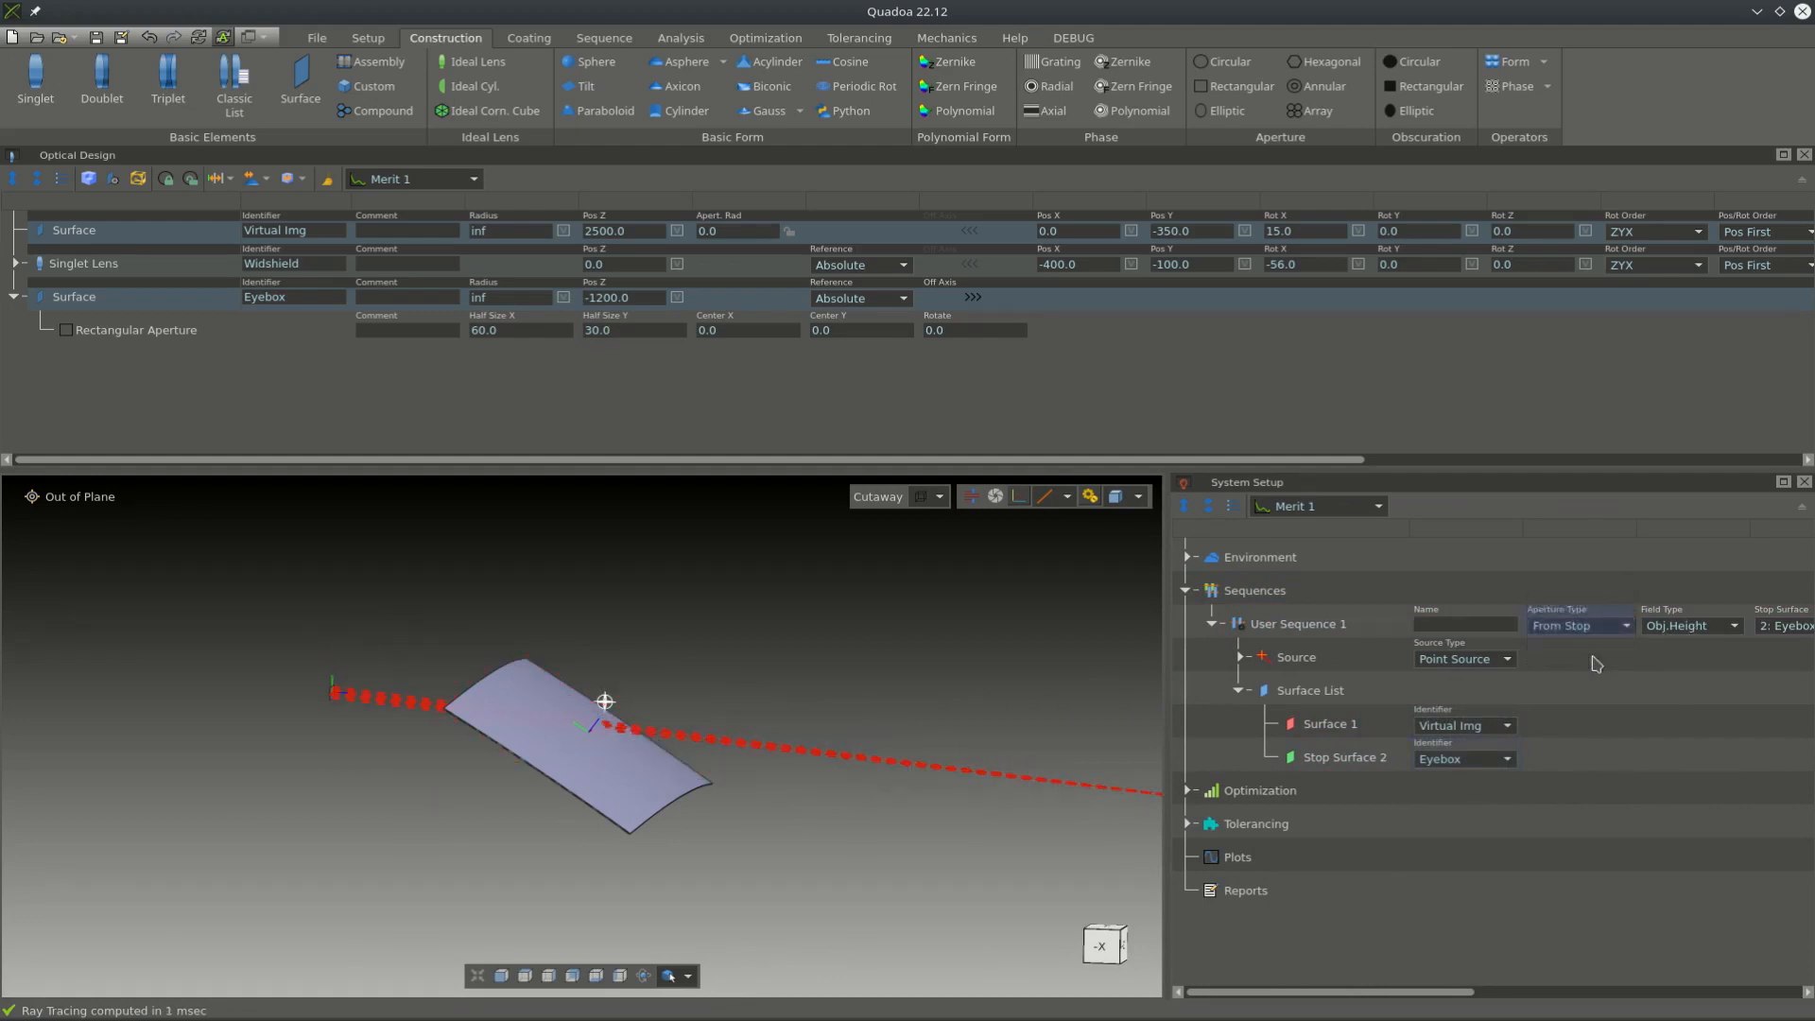
pyautogui.moveTo(417, 757); pyautogui.dragTo(1011, 770)
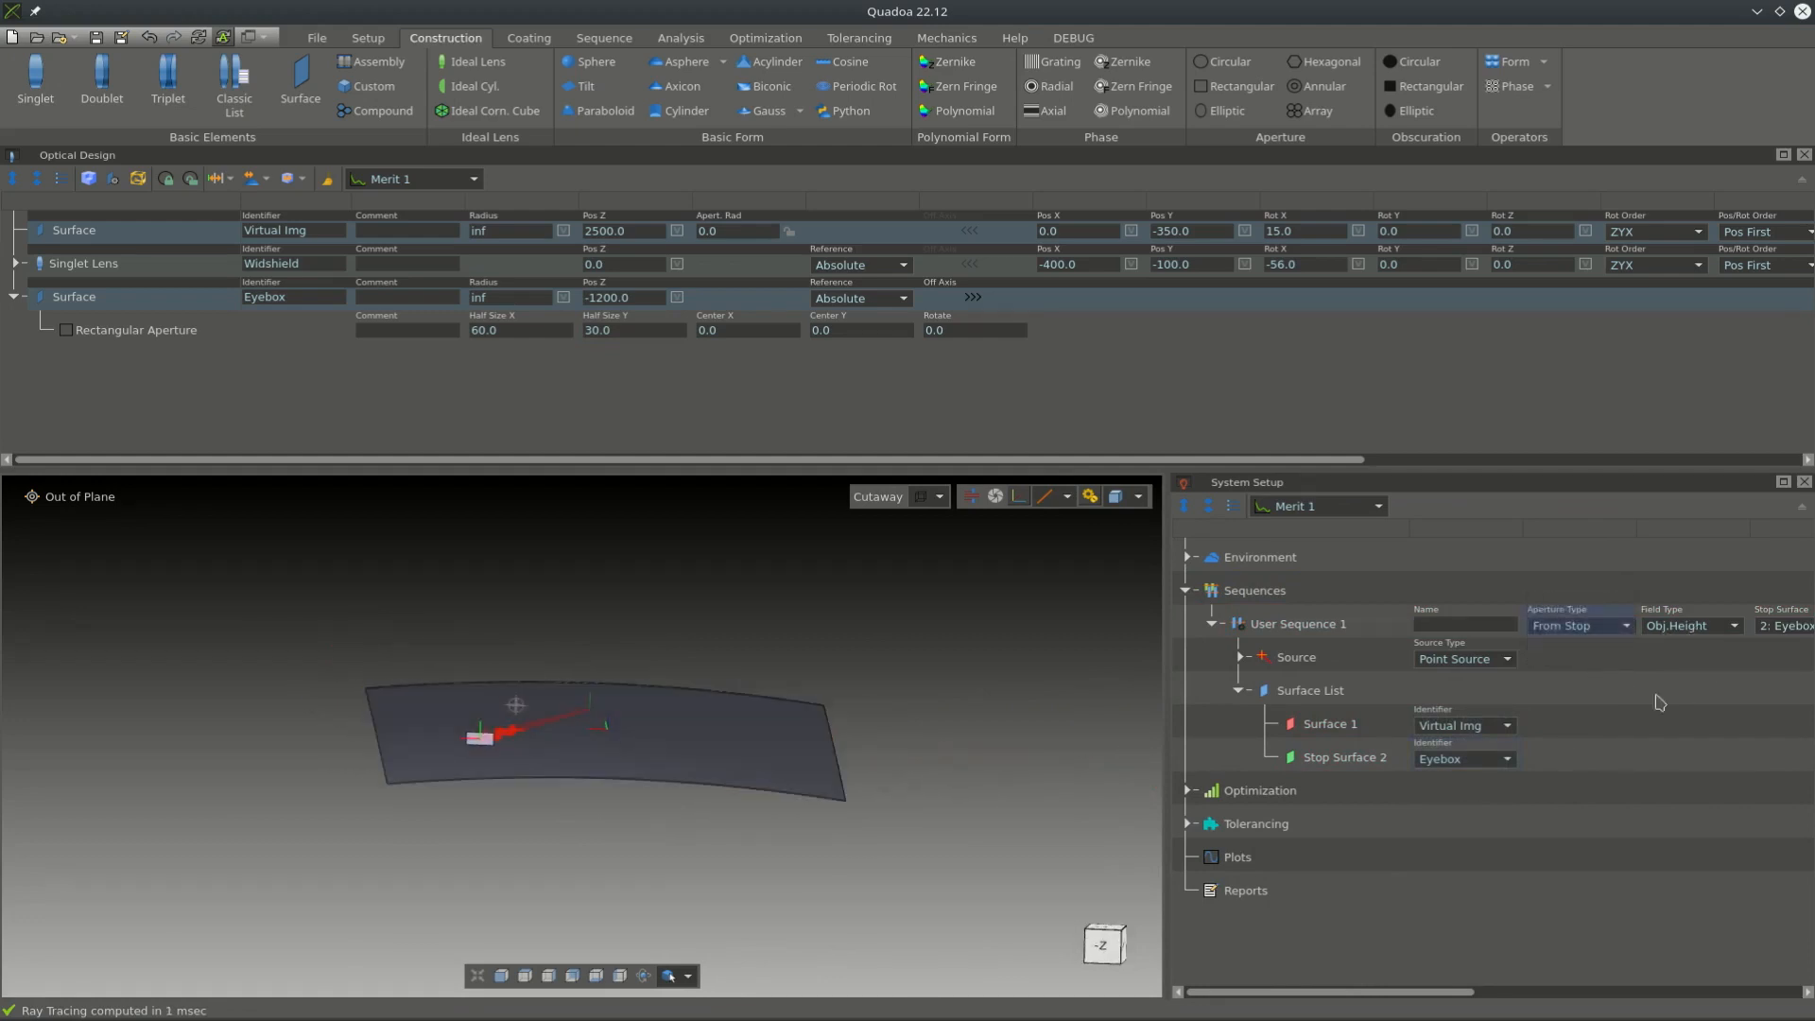
# - Change the sequence source's ray distribution to Rect Grid and inspect the rays reaching the eyebox
pyautogui.moveTo(1176, 611); pyautogui.dragTo(980, 614)
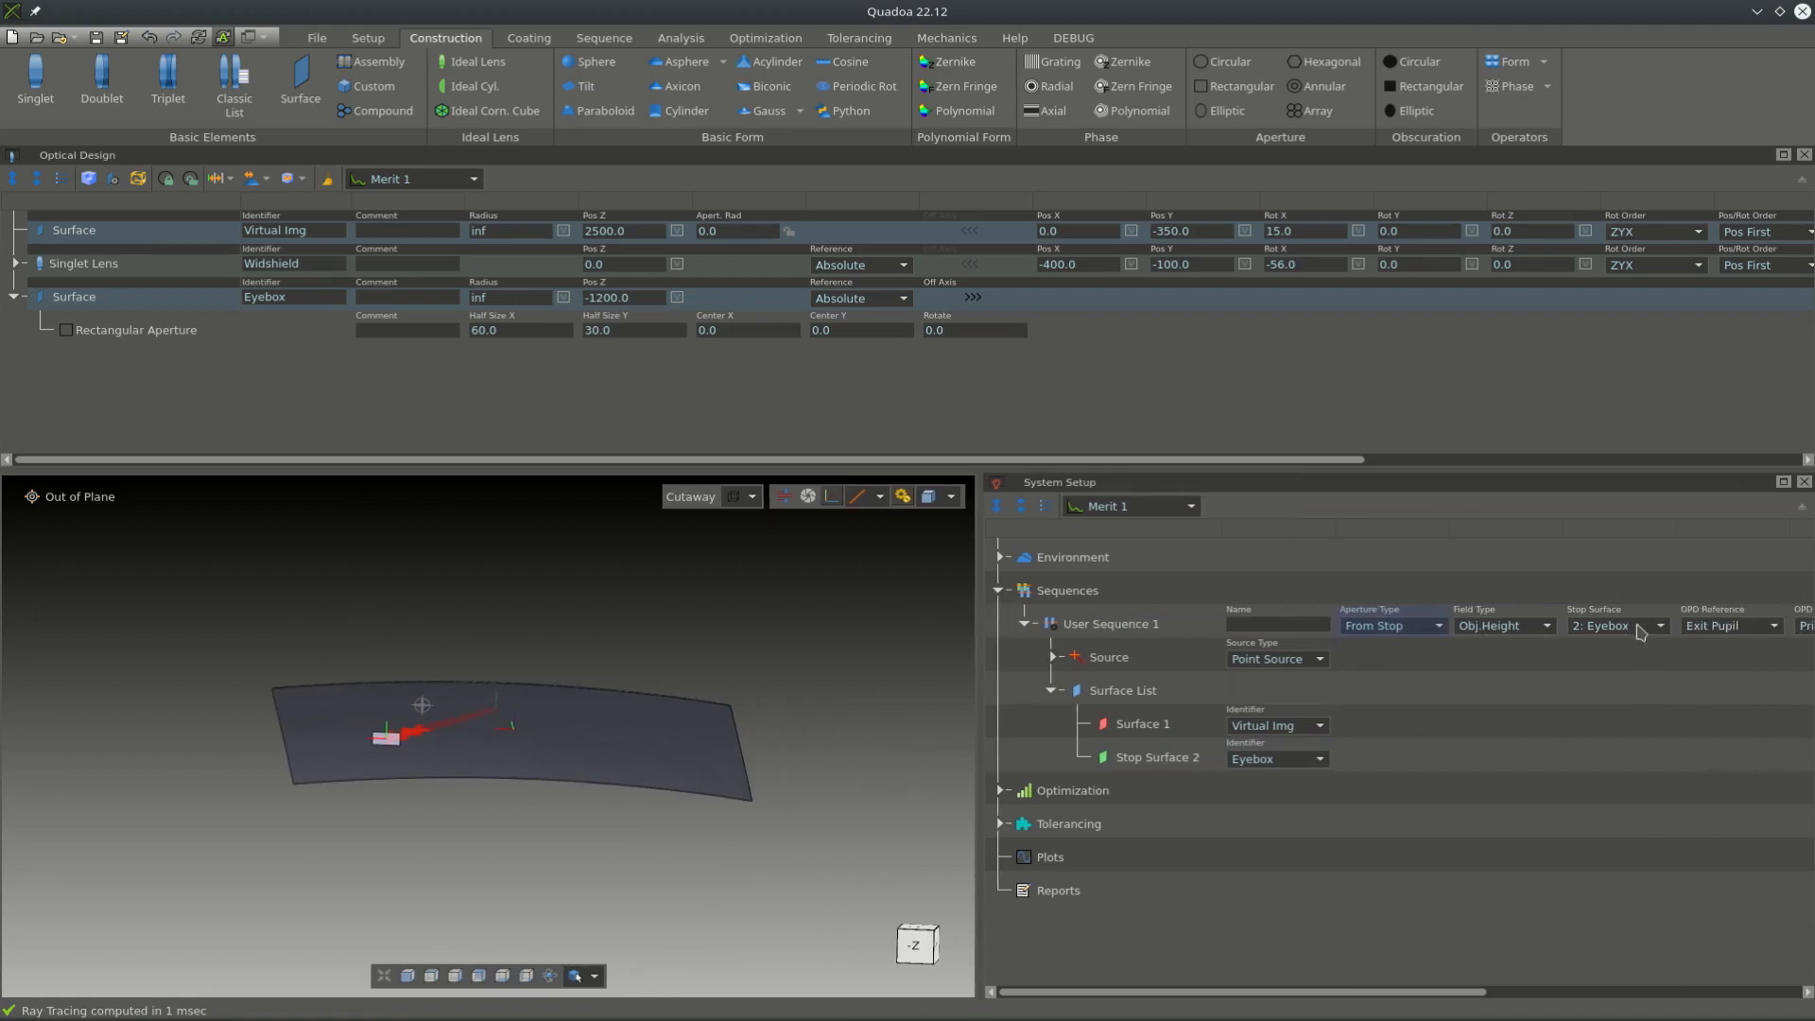
pyautogui.click(1053, 659)
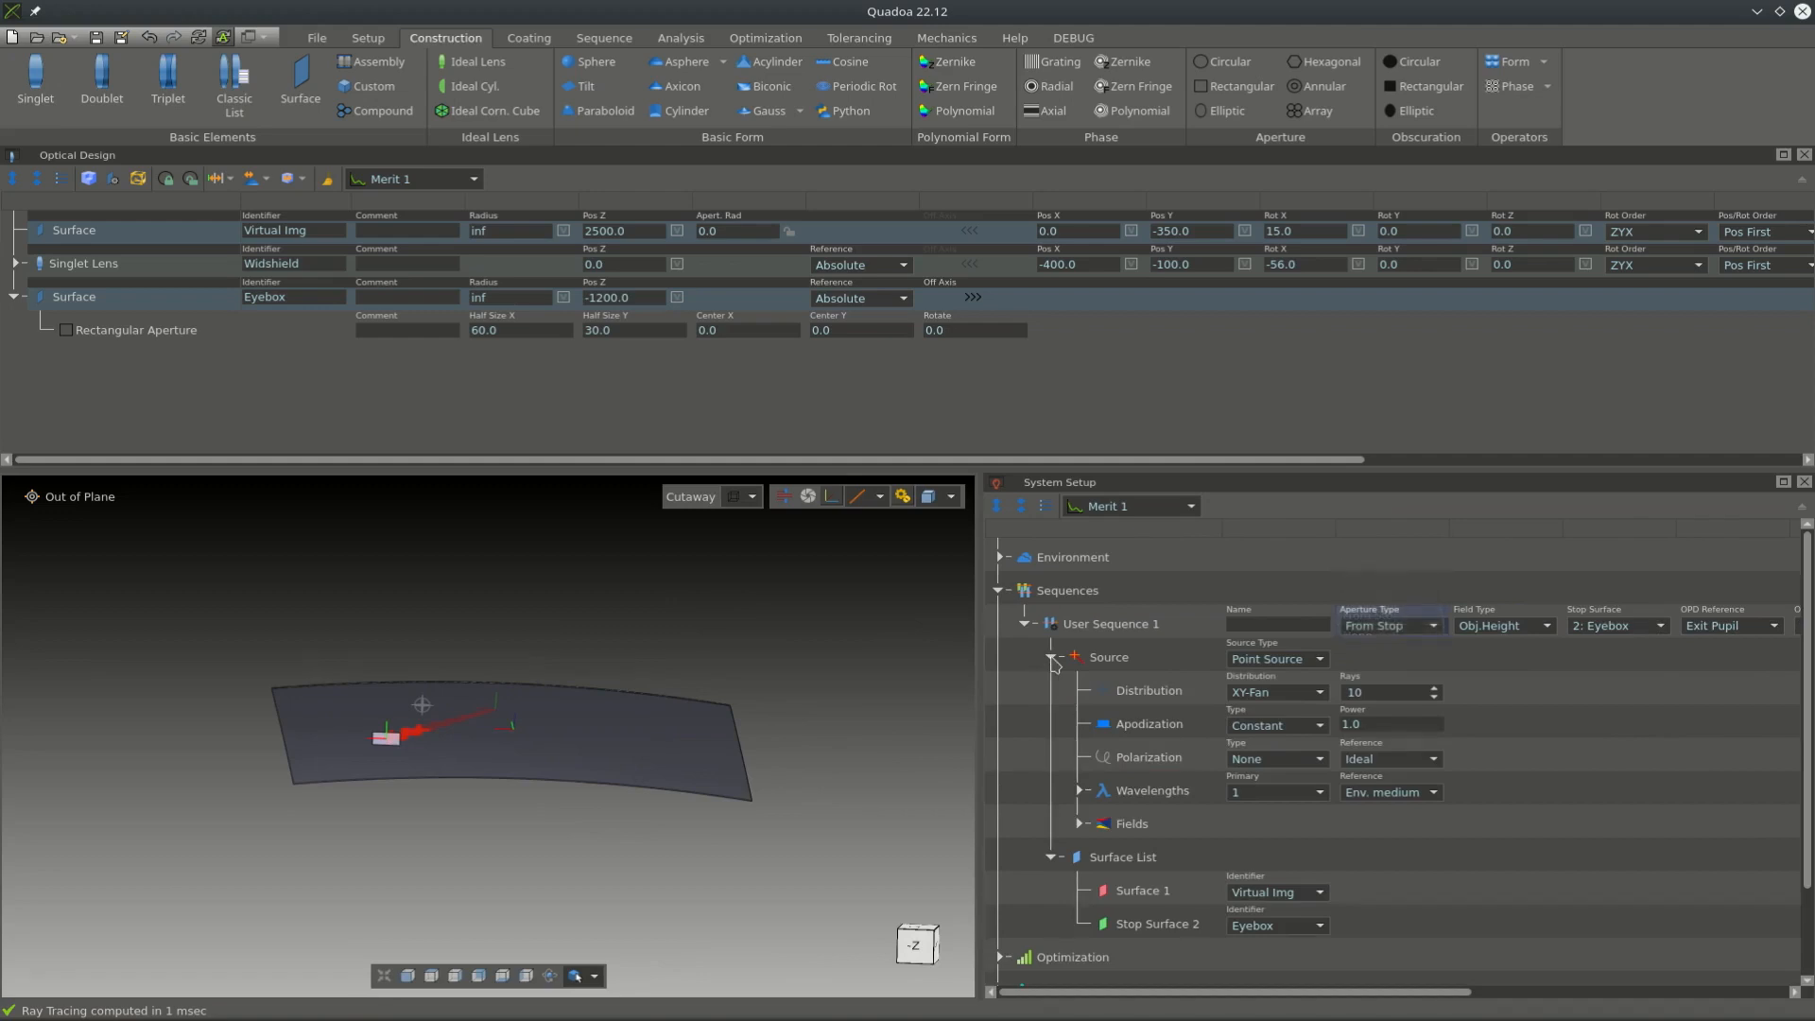
pyautogui.click(1310, 697)
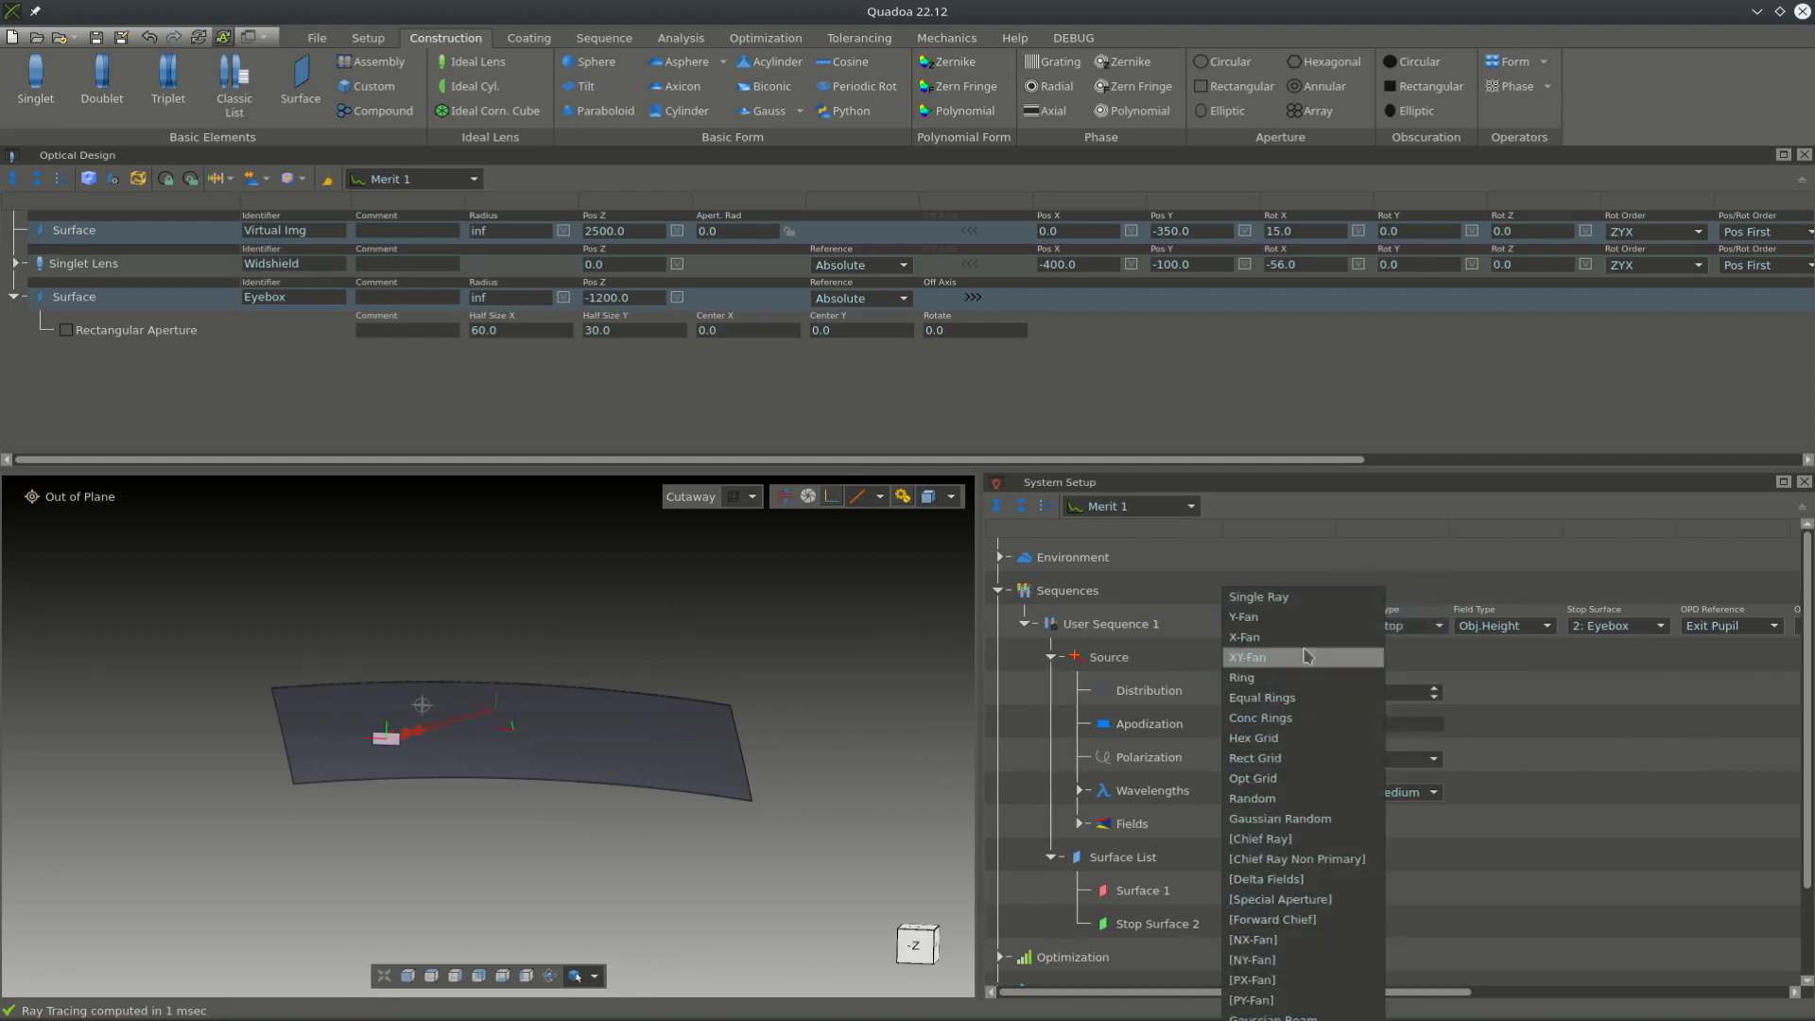
pyautogui.click(1297, 757)
pyautogui.scroll(5, 547, 751)
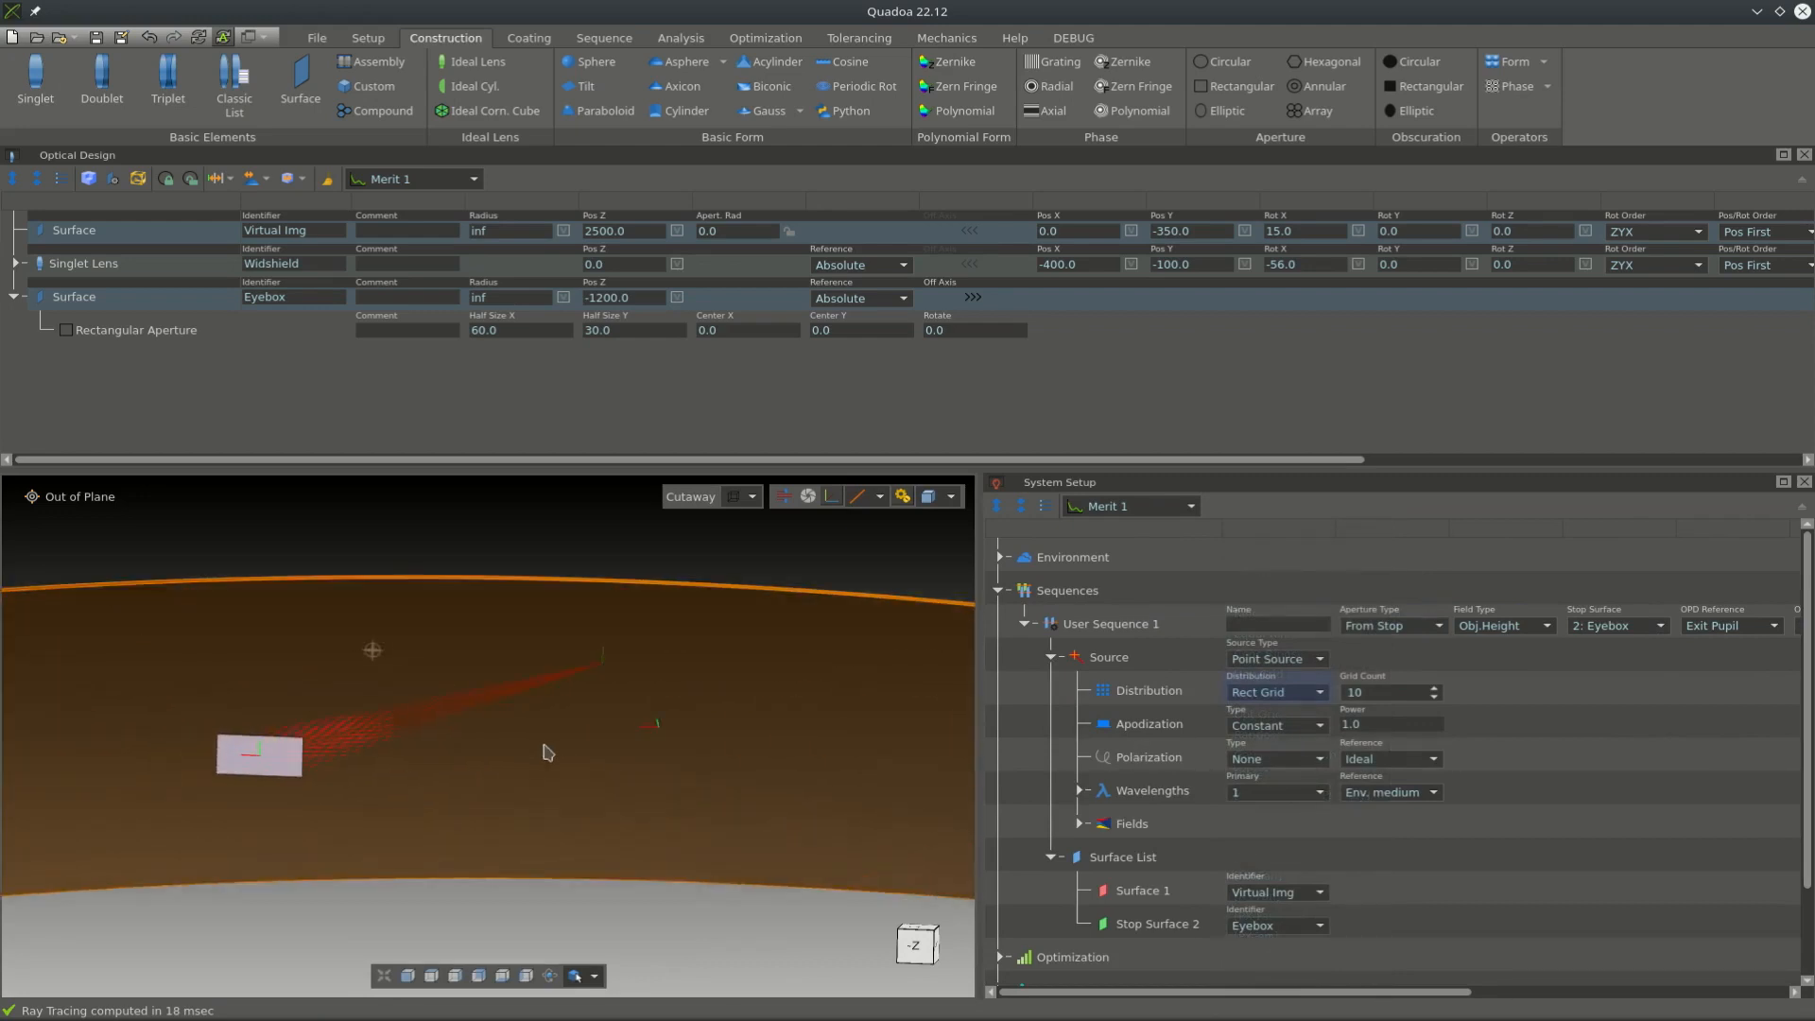
pyautogui.moveTo(547, 752); pyautogui.dragTo(704, 506)
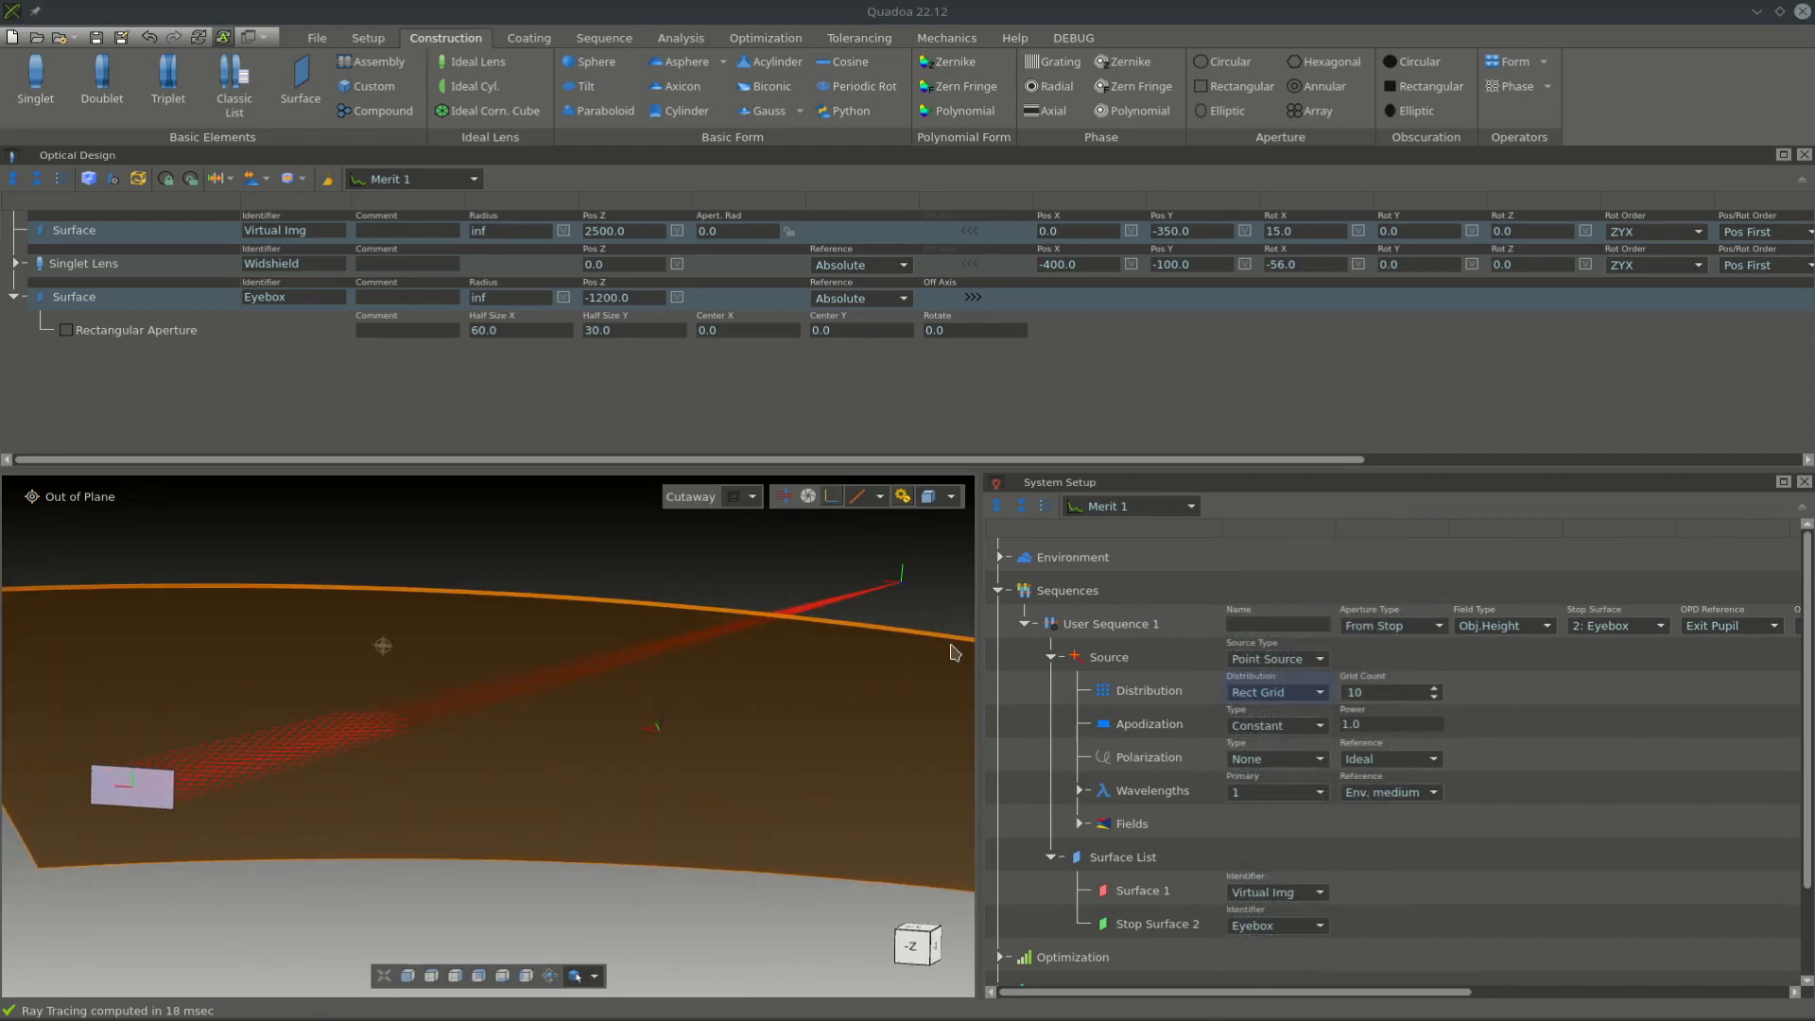
# - Add two more fields, Field 2 and Field 3, to the sequence's source
pyautogui.click(1078, 824)
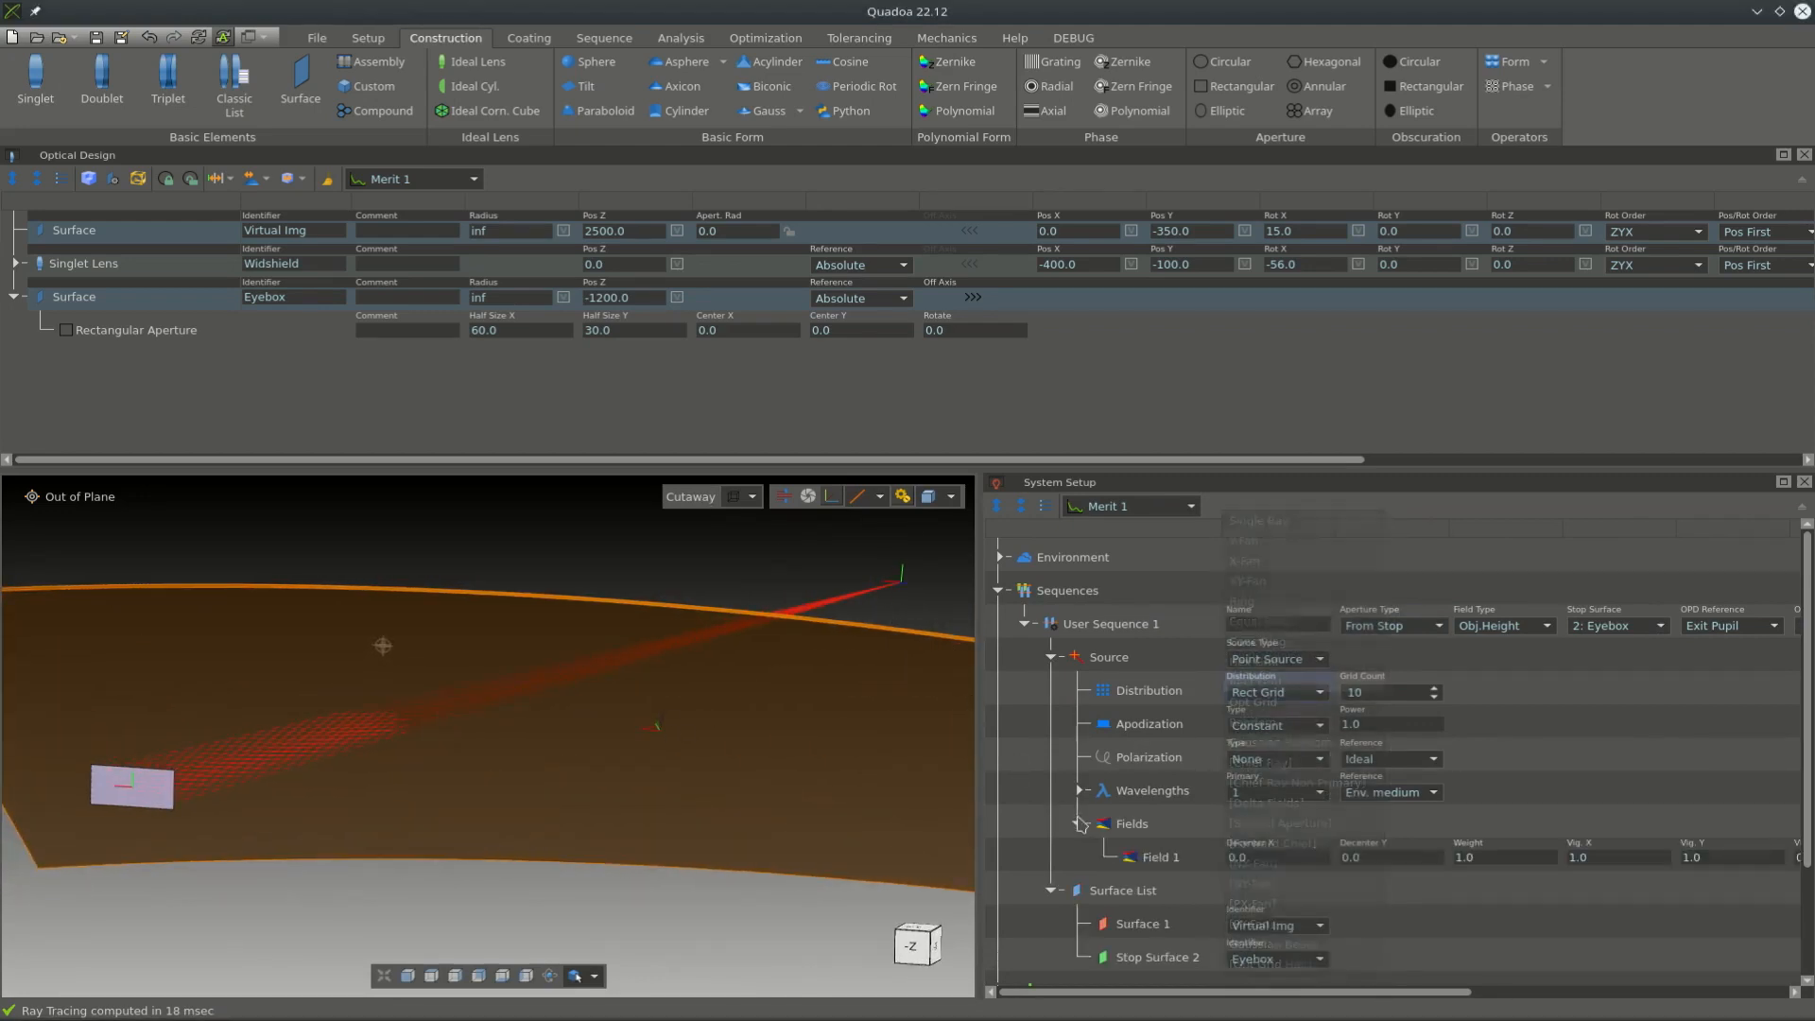
pyautogui.rightClick(1151, 831)
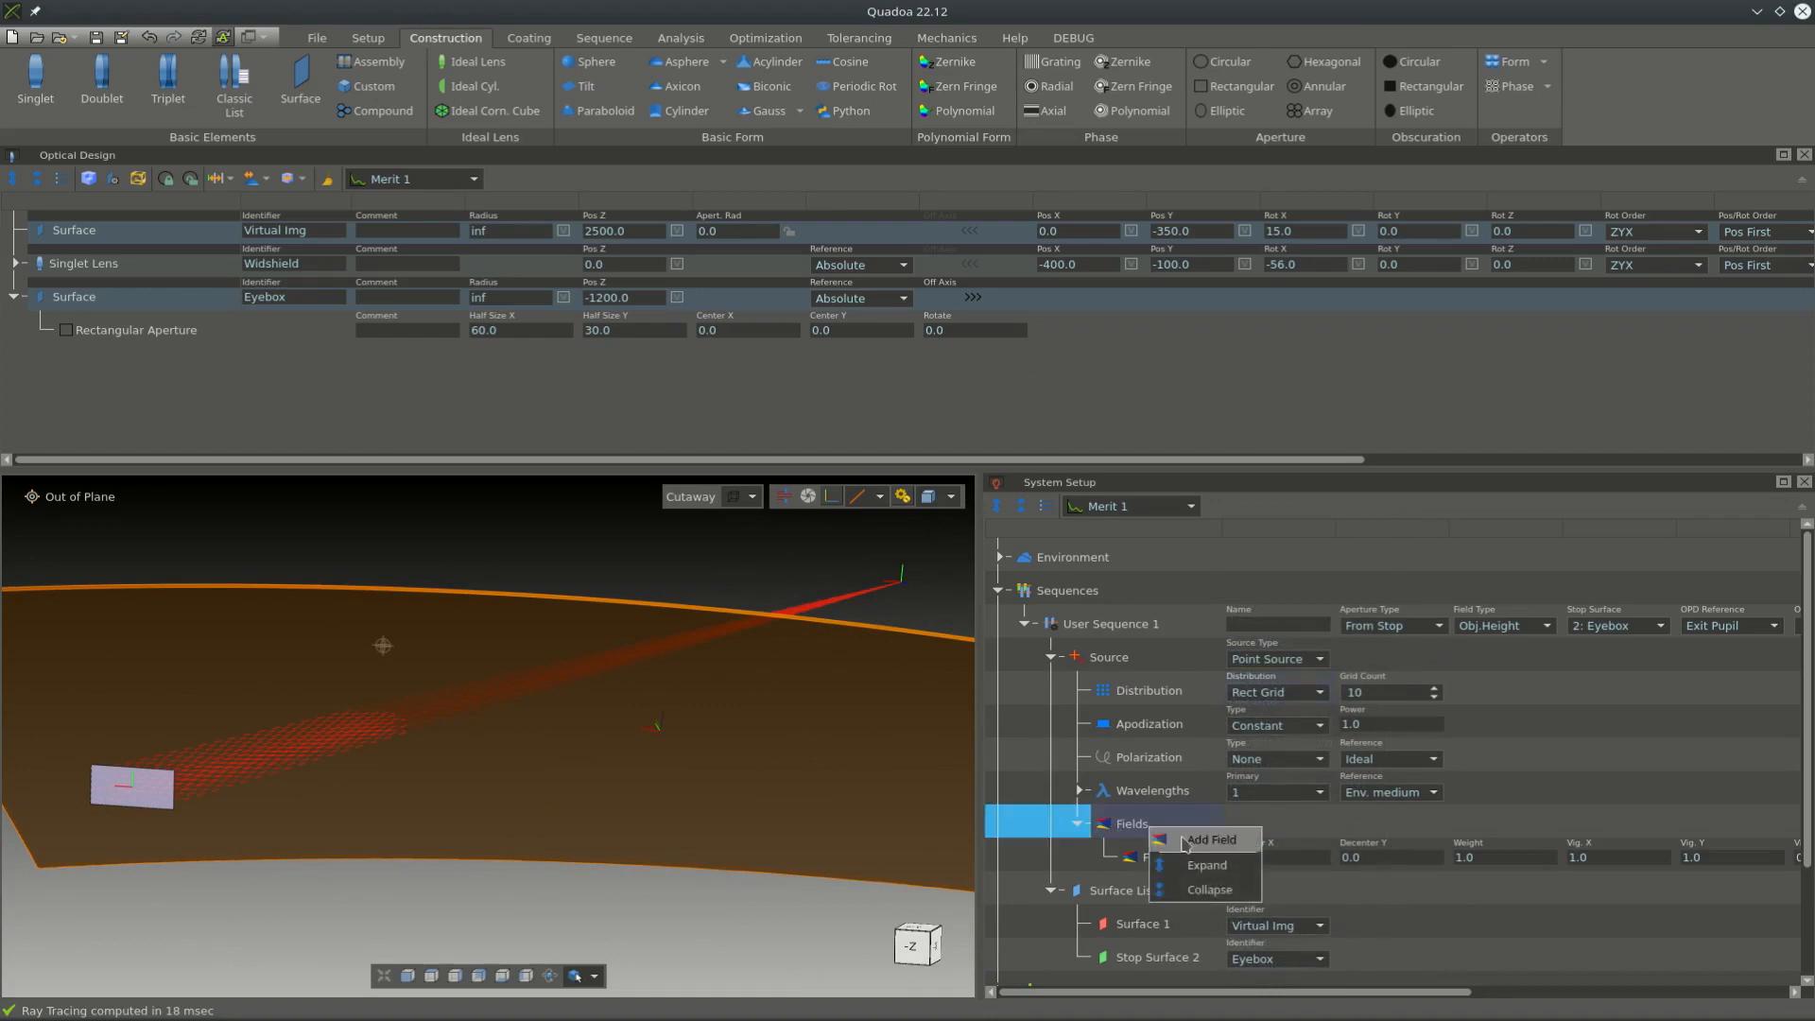
pyautogui.click(1185, 844)
pyautogui.rightClick(1168, 824)
pyautogui.click(1179, 831)
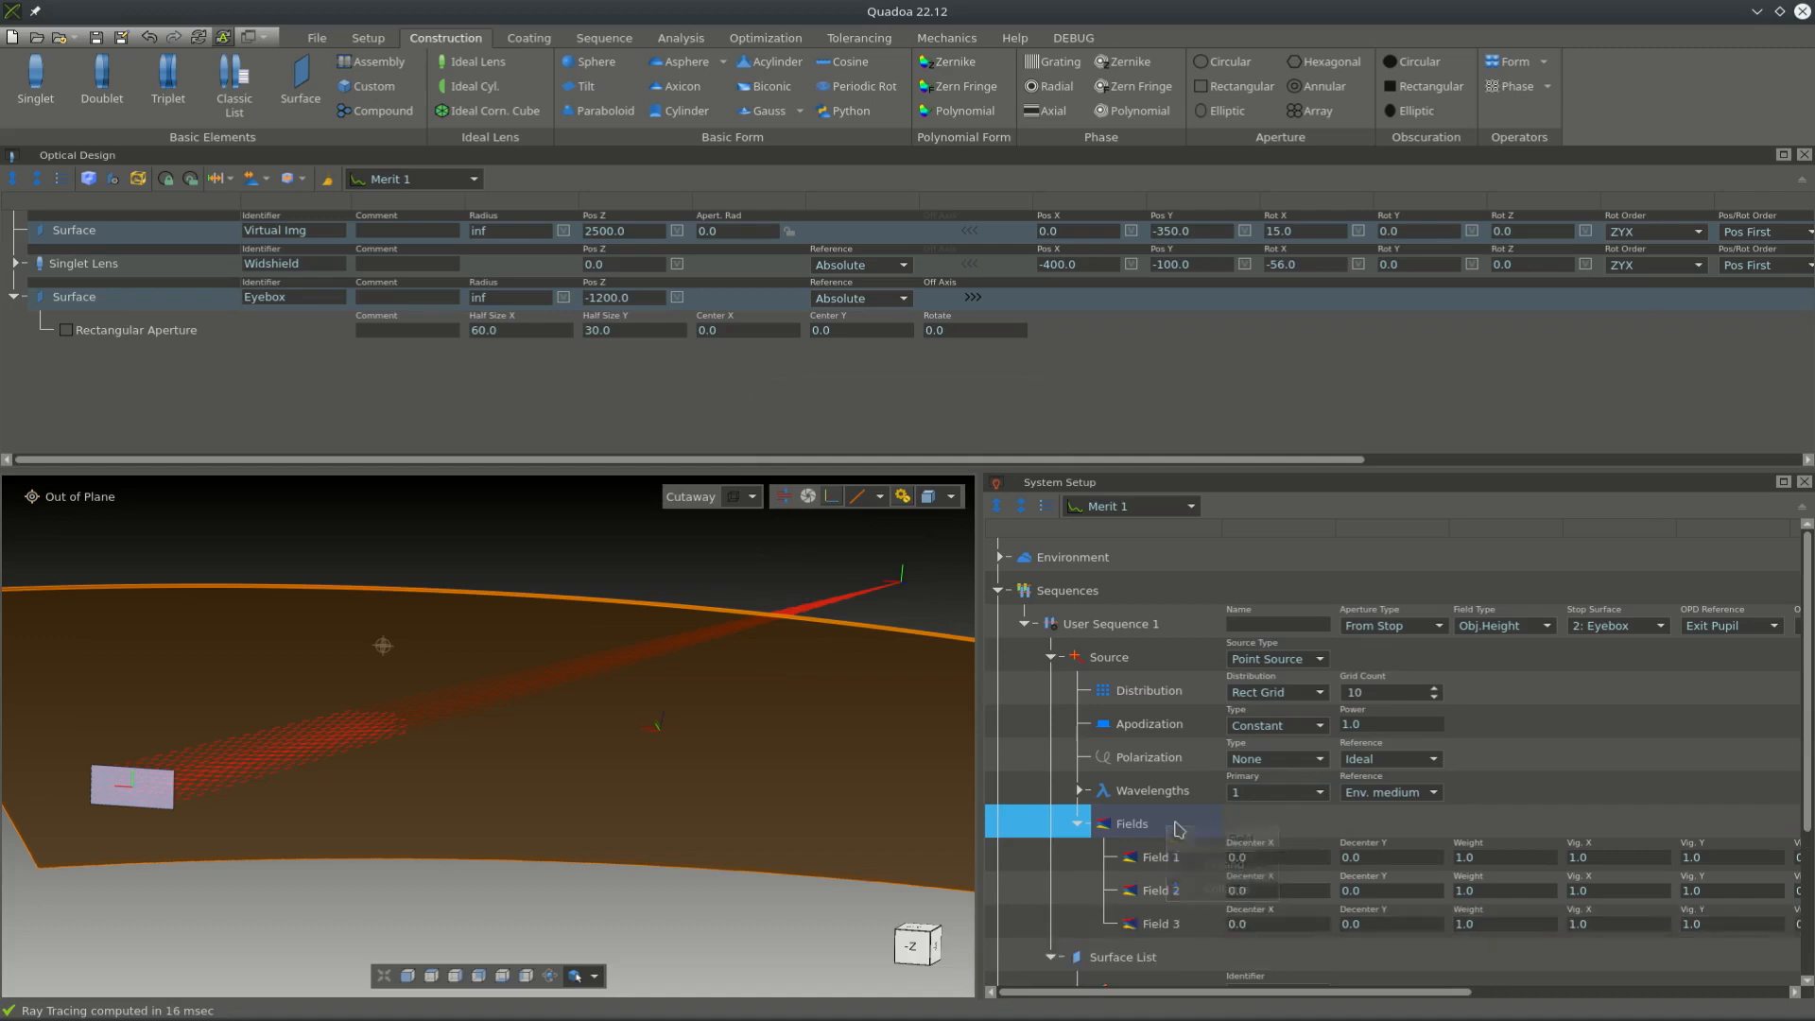
# - Add four more fields, Field 4 through Field 7, to the sequence's source
pyautogui.rightClick(1174, 825)
pyautogui.click(1183, 833)
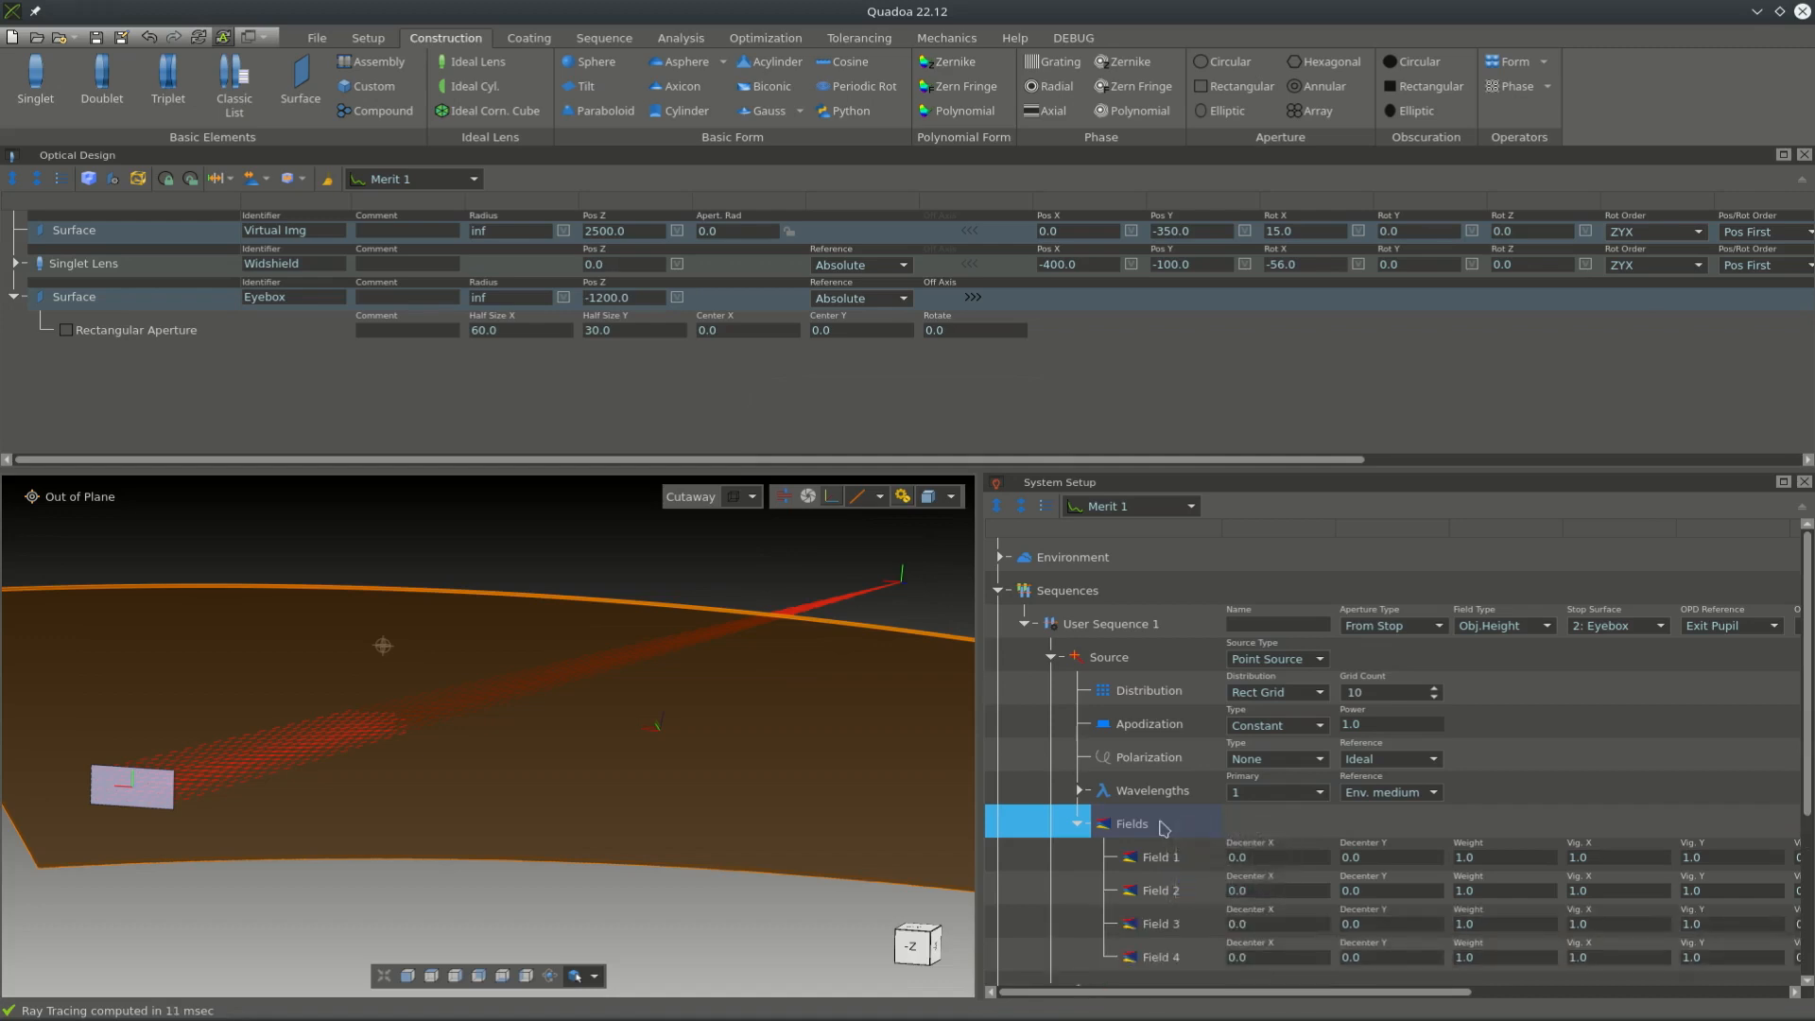
pyautogui.scroll(-3, 1163, 828)
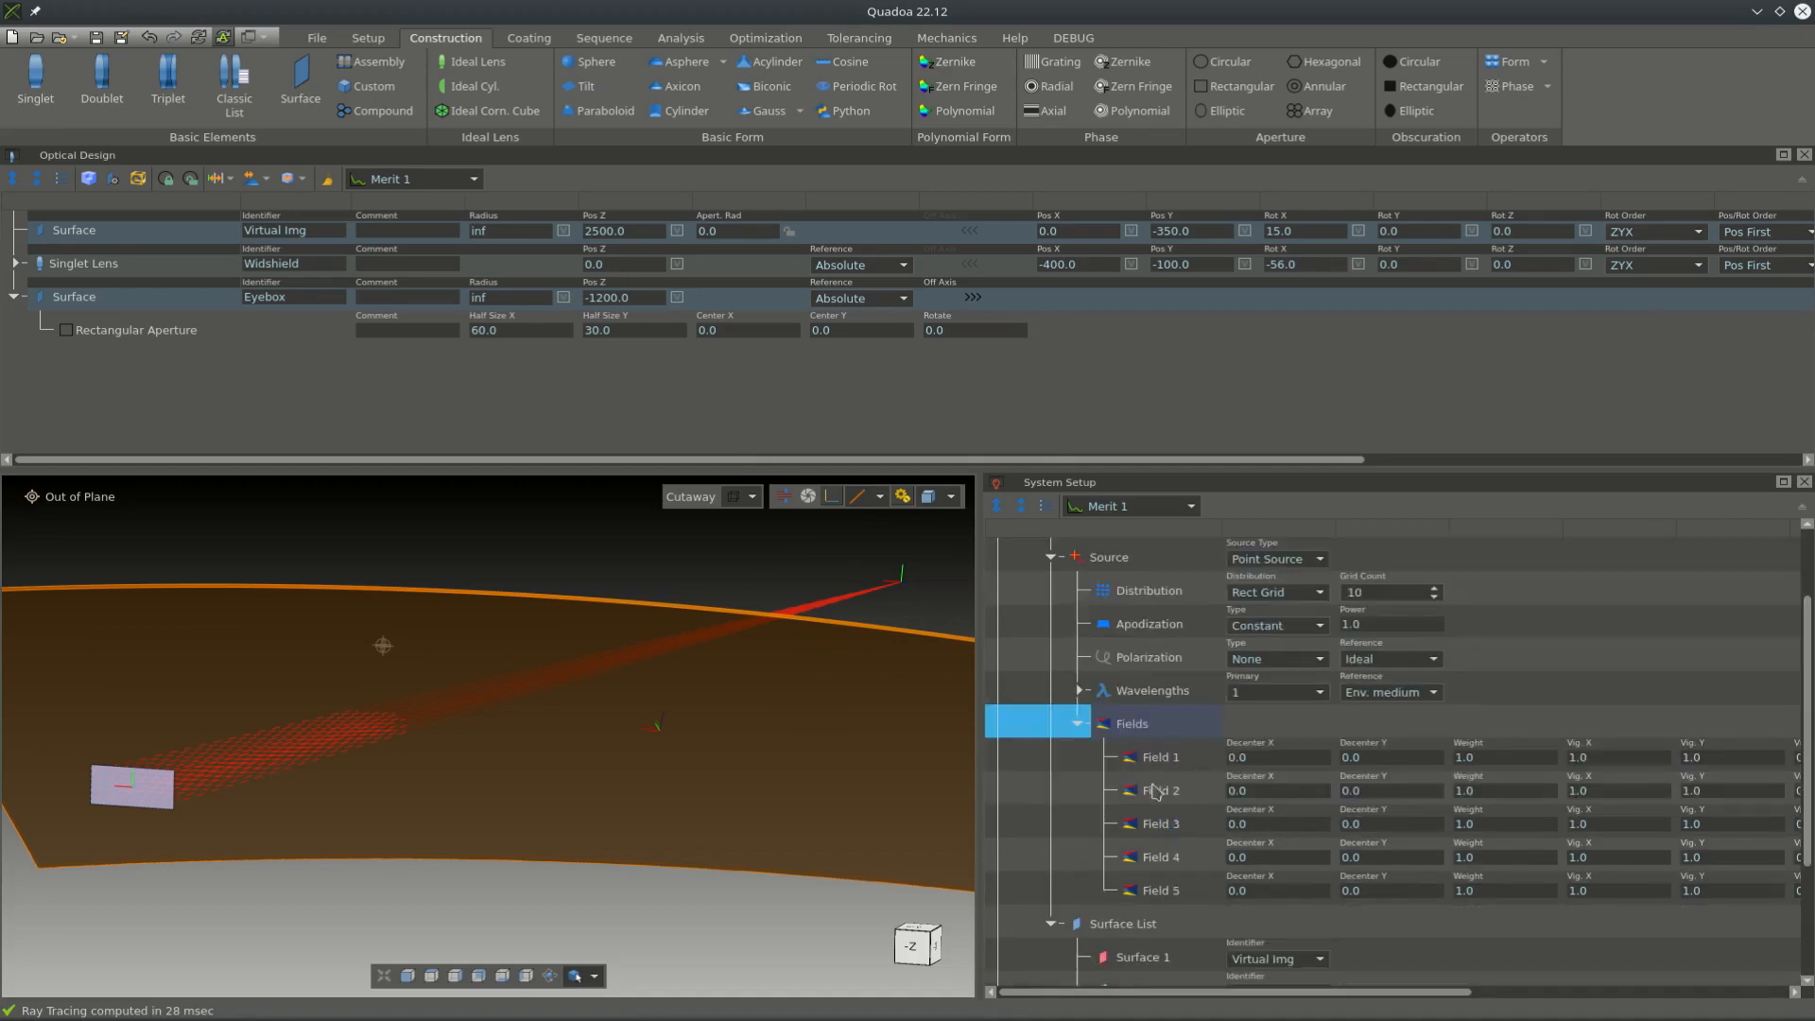
pyautogui.doubleClick(1126, 734)
pyautogui.doubleClick(1125, 734)
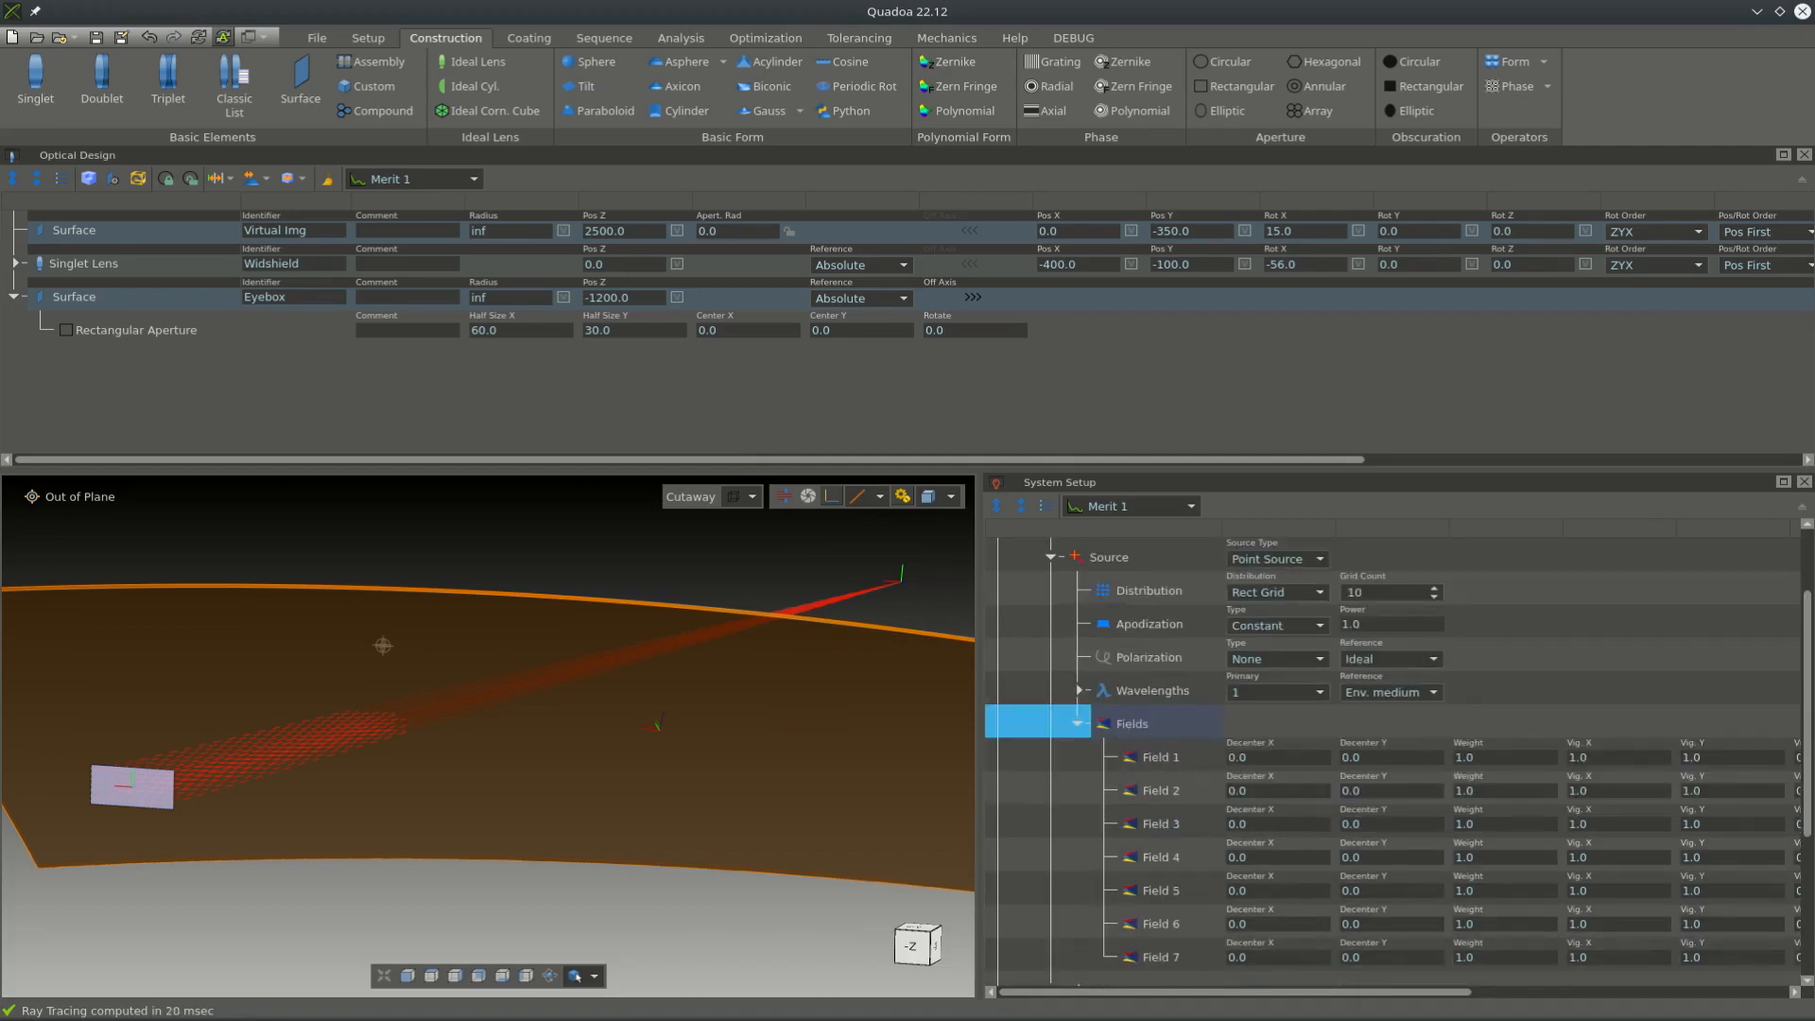
# - Set Field 2's decenter to X 125, Y 50 and Field 3's decenter to X -125, Y 50
pyautogui.click(1283, 791)
pyautogui.write('125')
pyautogui.click(1283, 818)
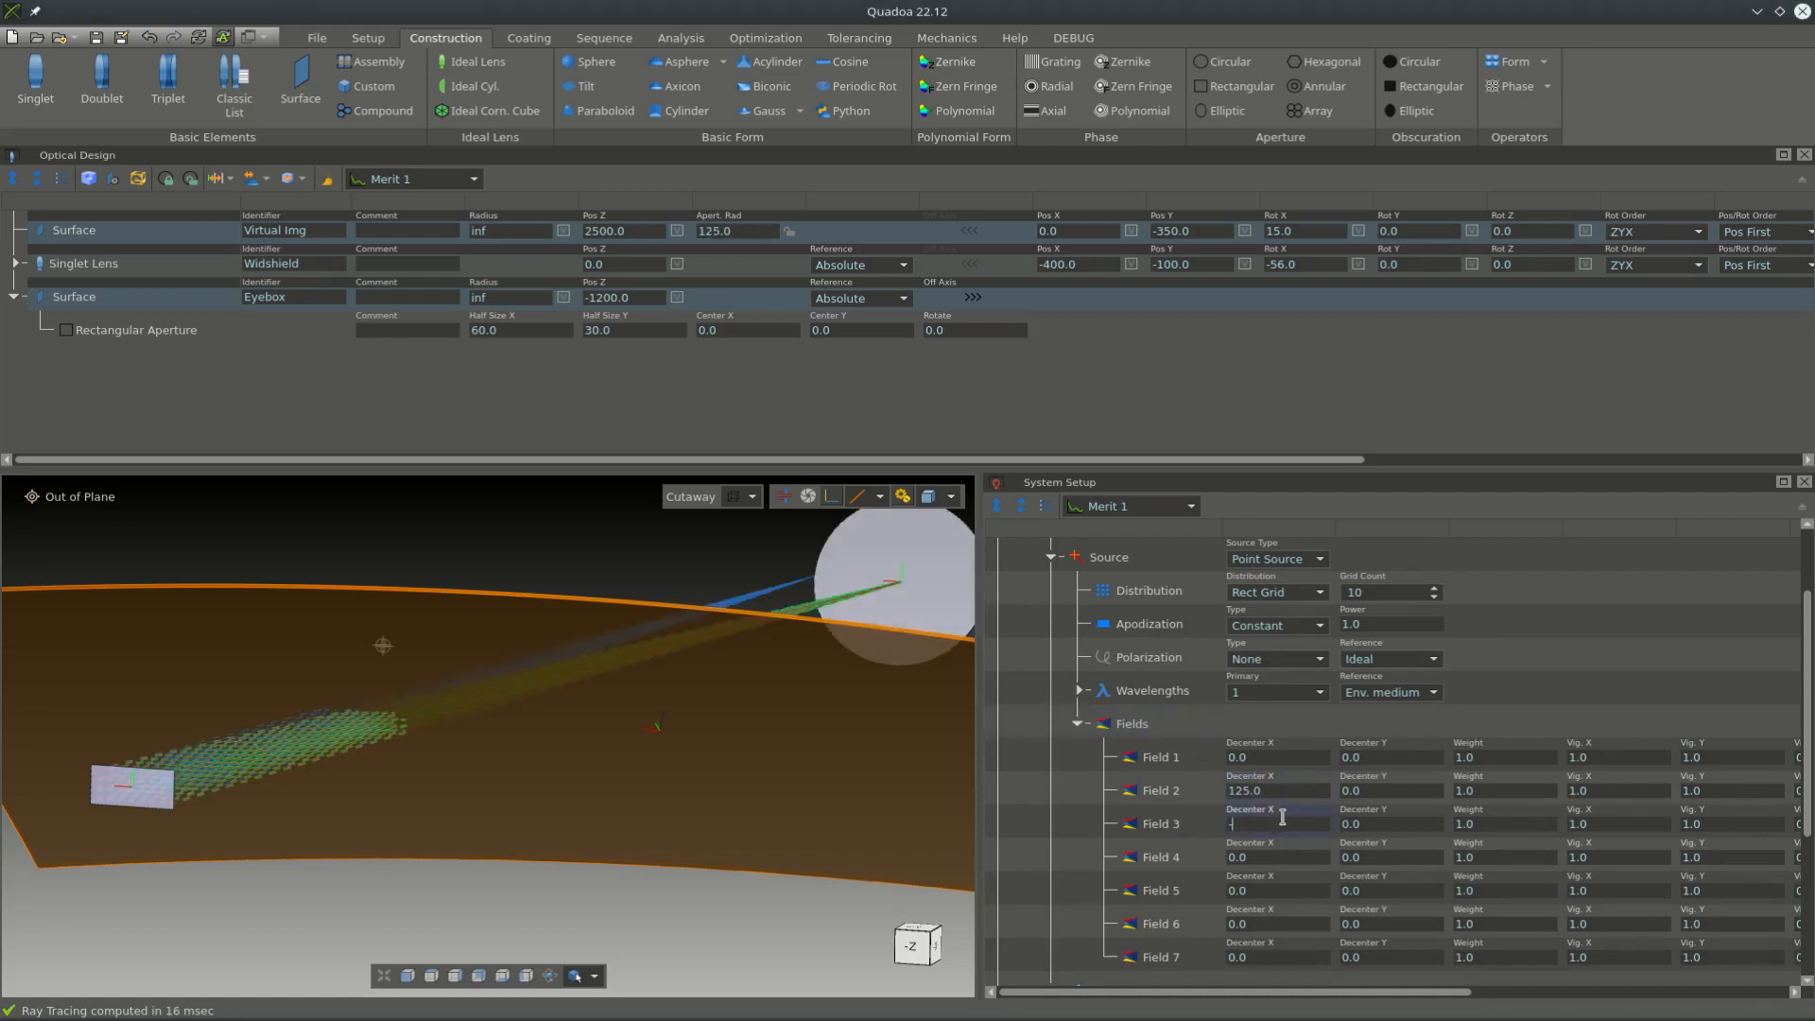
pyautogui.click(1392, 790)
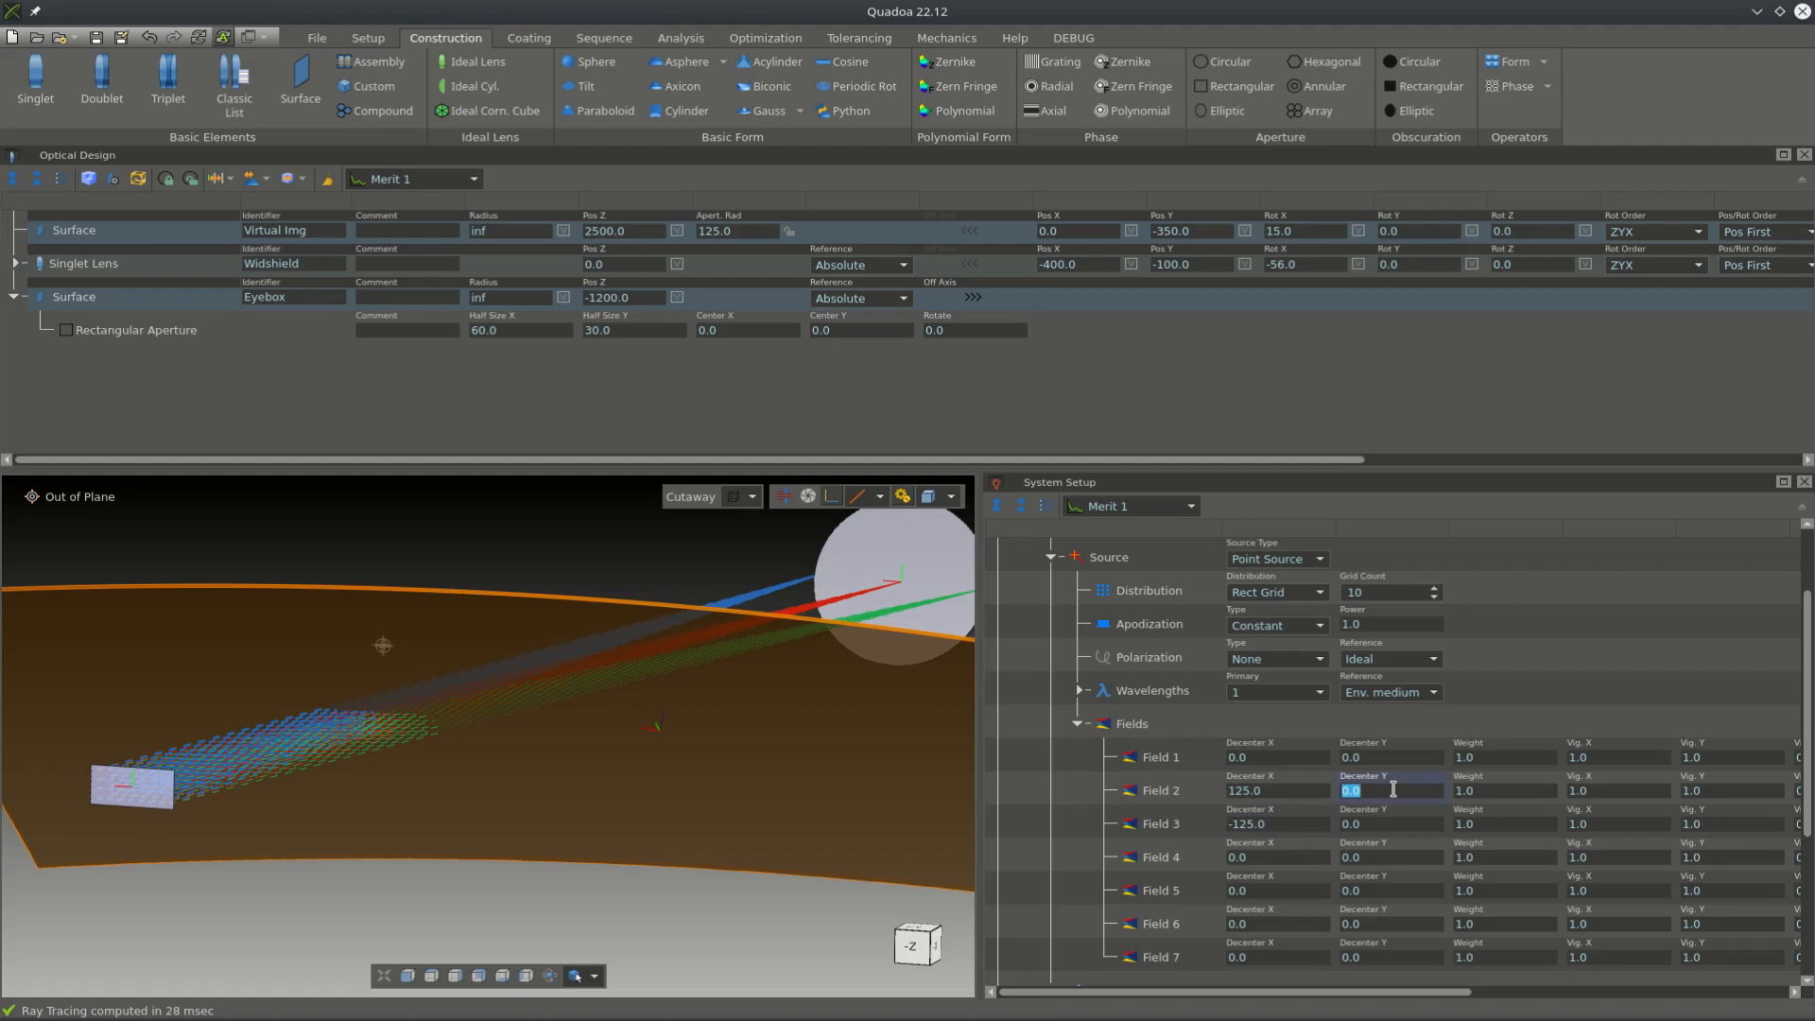
pyautogui.write('50')
pyautogui.click(1369, 824)
pyautogui.write('50')
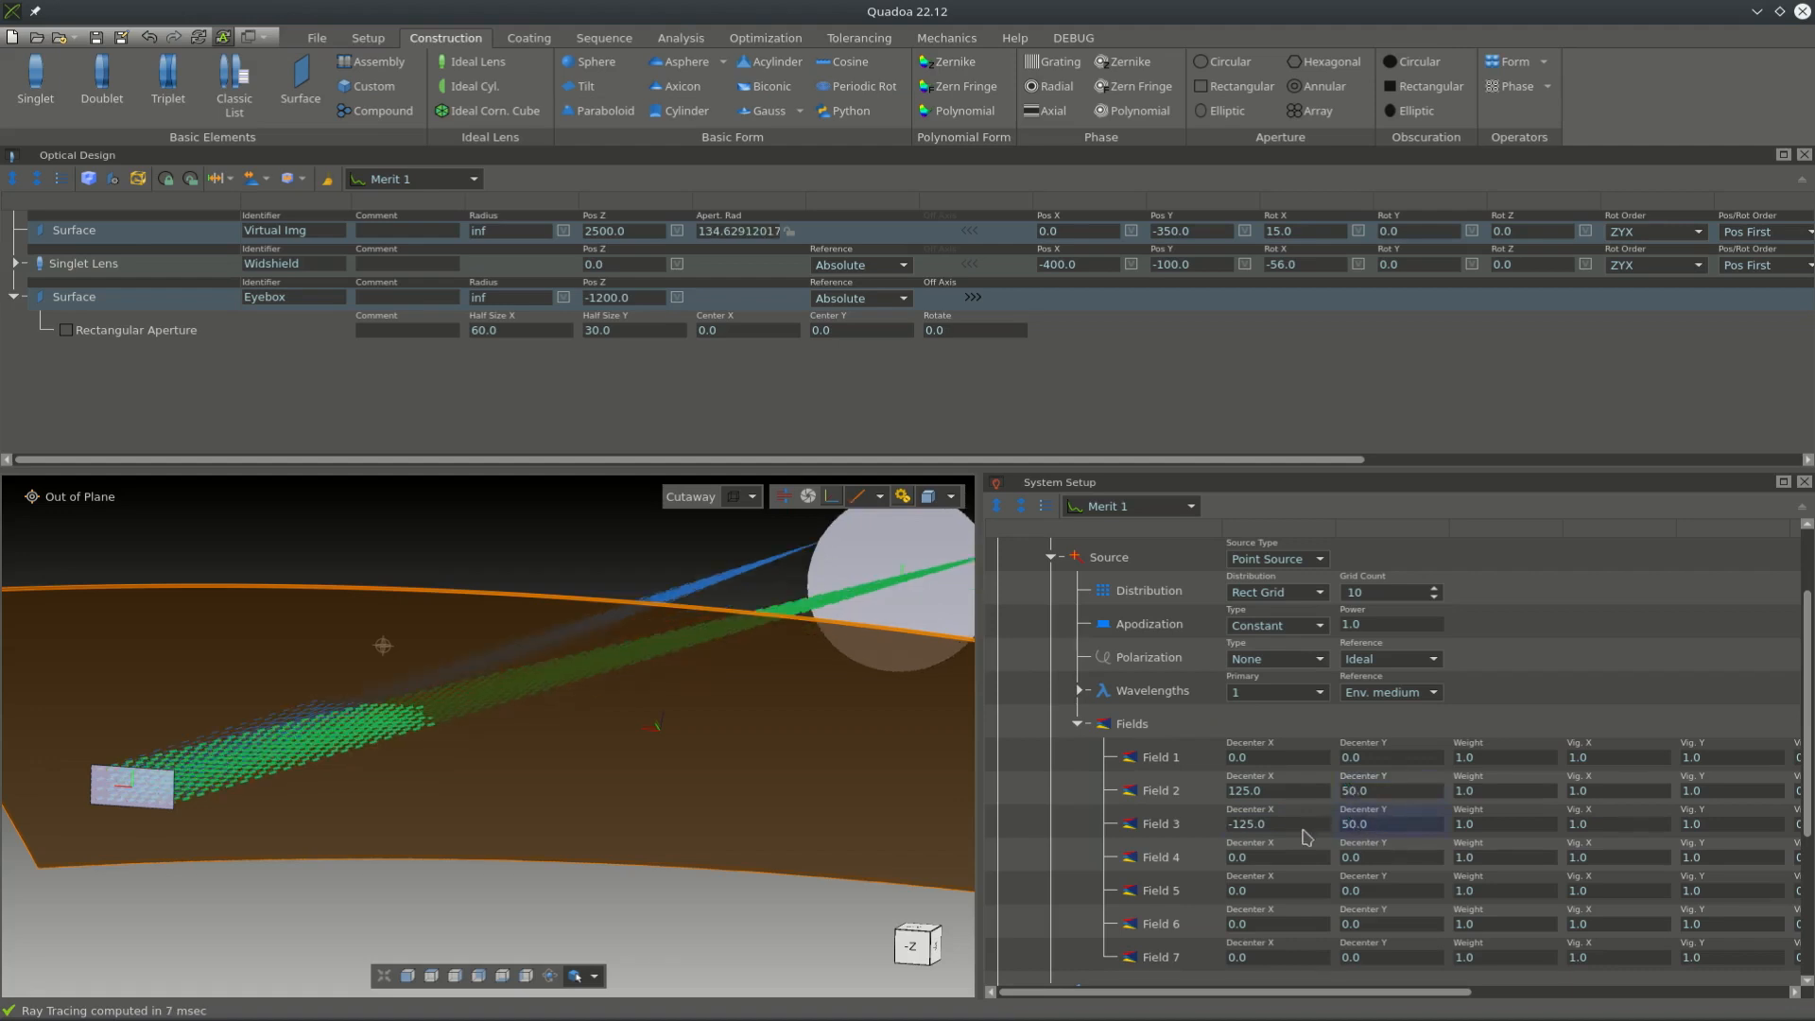
# - Set Field 4's decenter to X 125, Y -50 and Field 5's decenter to X -125, Y -50
pyautogui.click(1286, 855)
pyautogui.write('125')
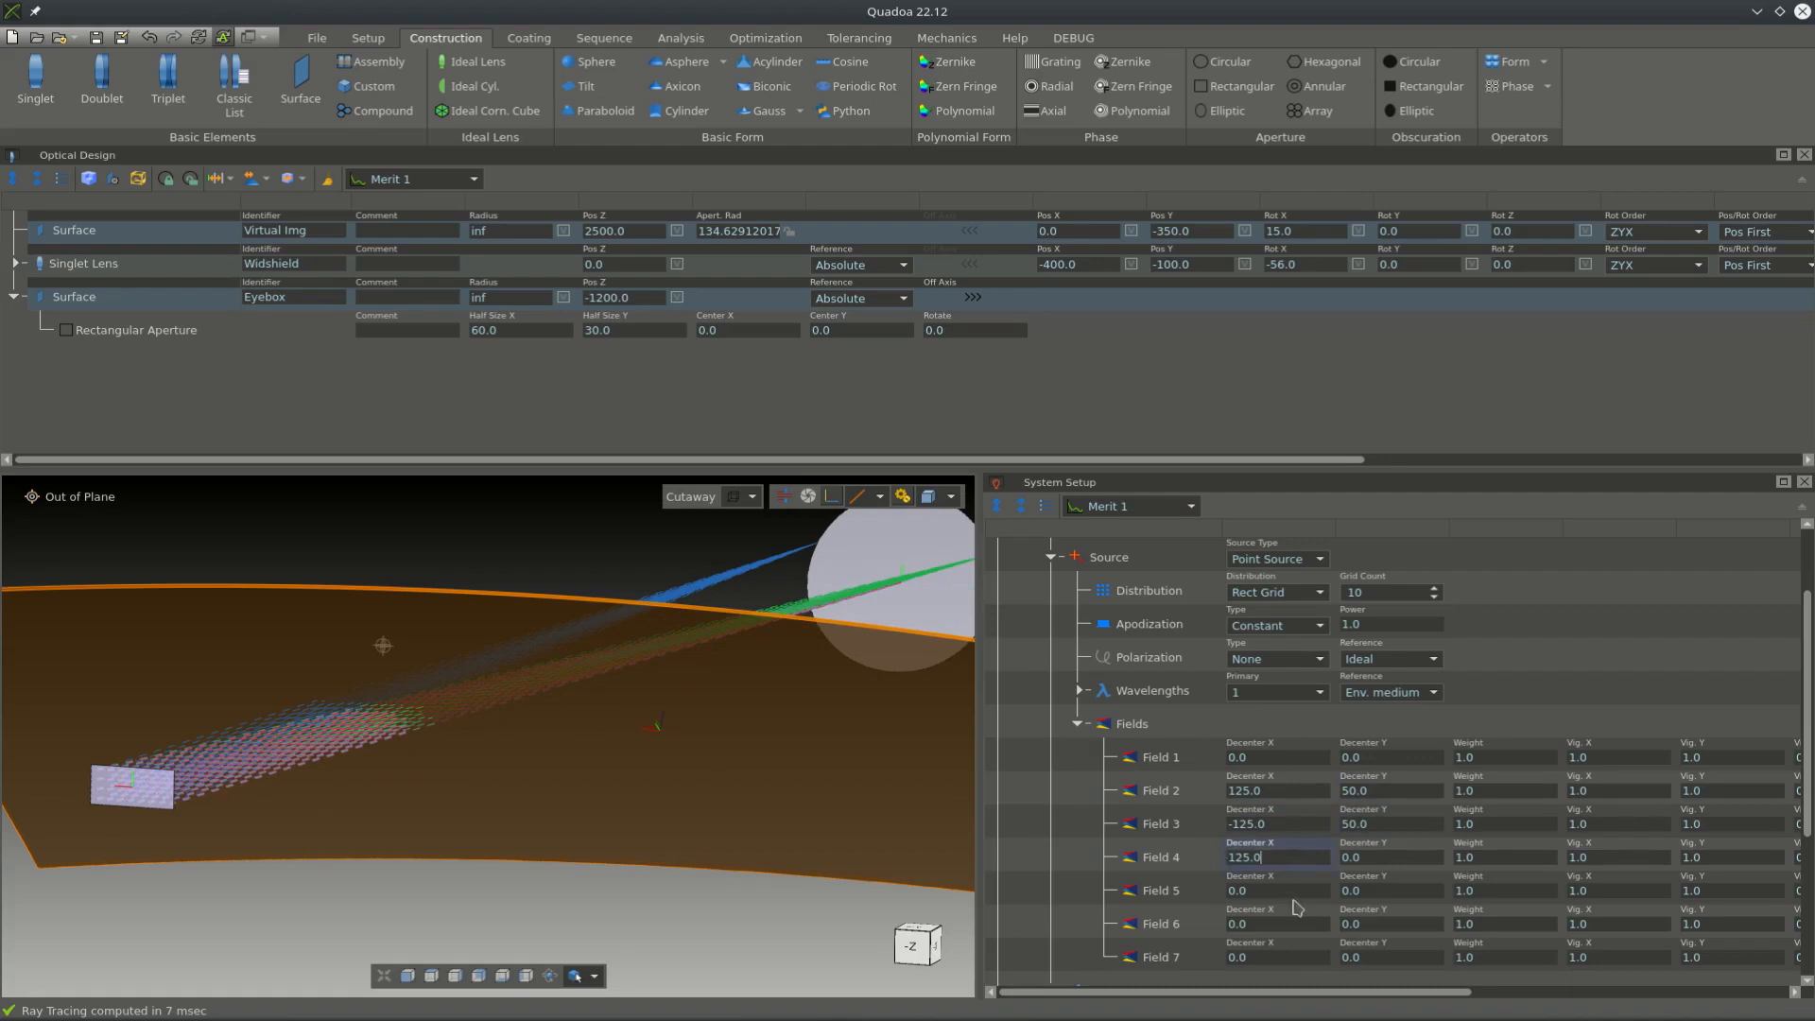
pyautogui.click(1297, 890)
pyautogui.write('-125')
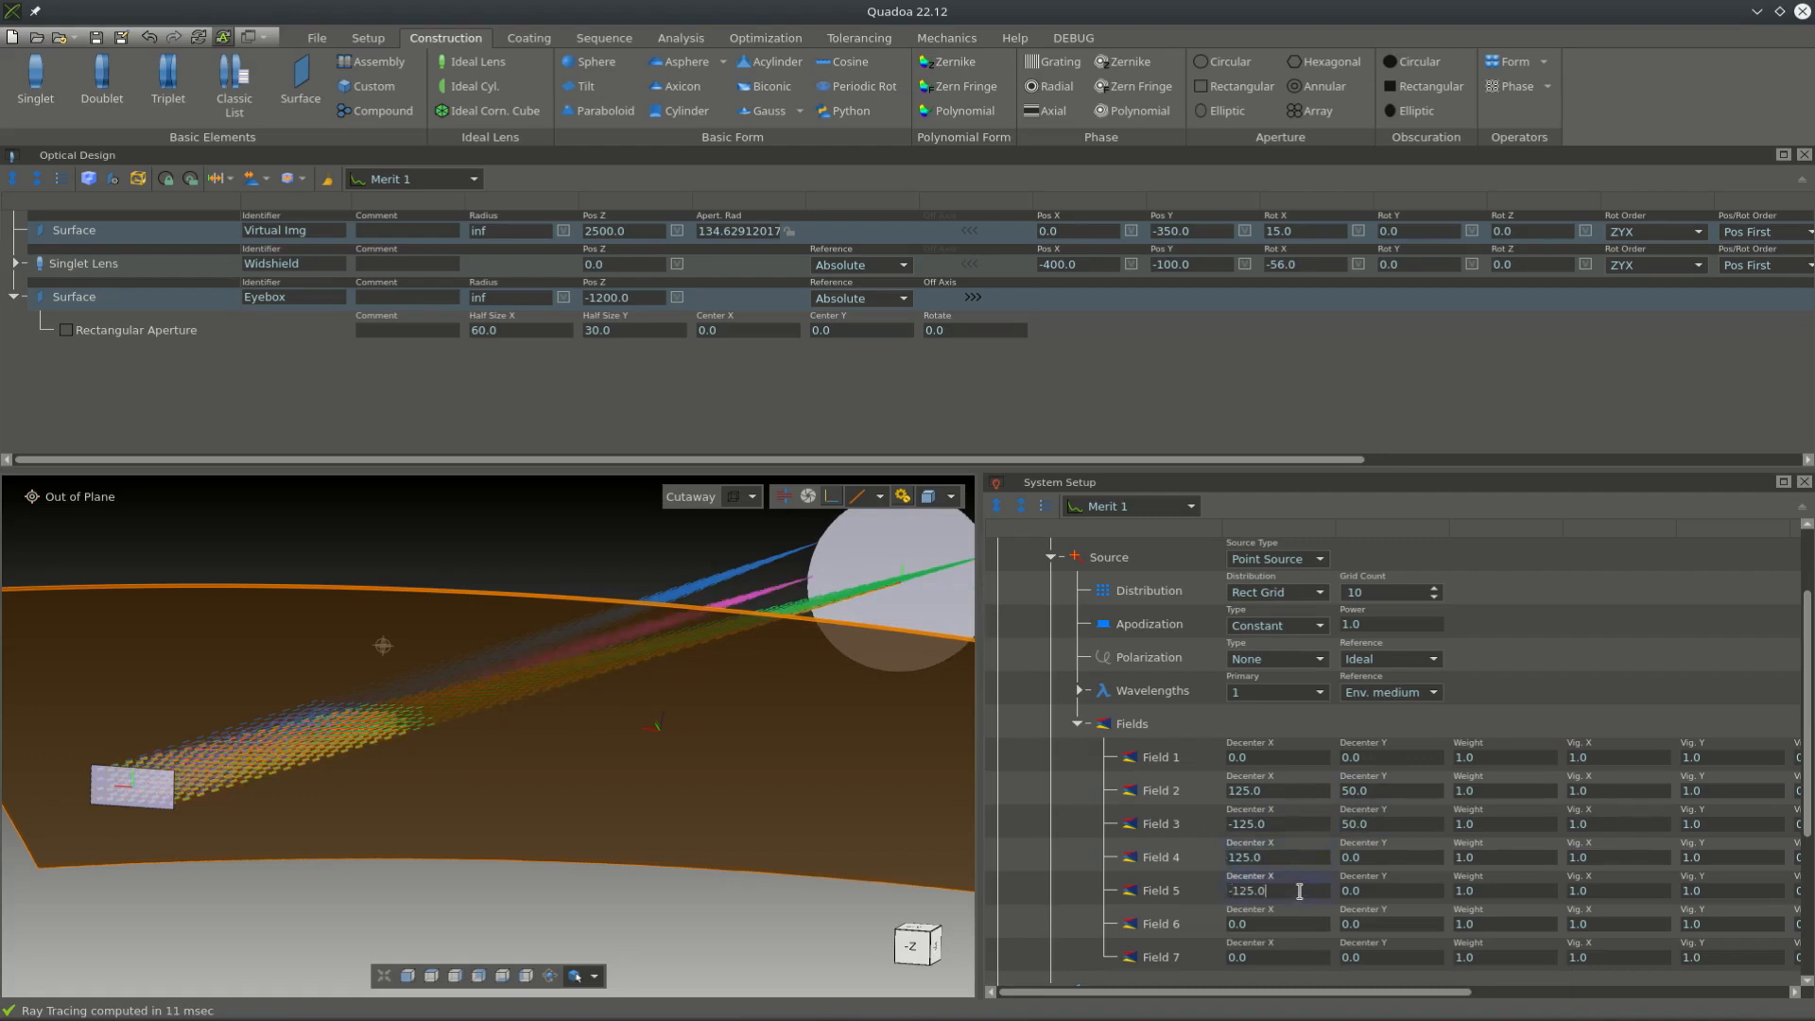
pyautogui.click(1398, 855)
pyautogui.write('-50')
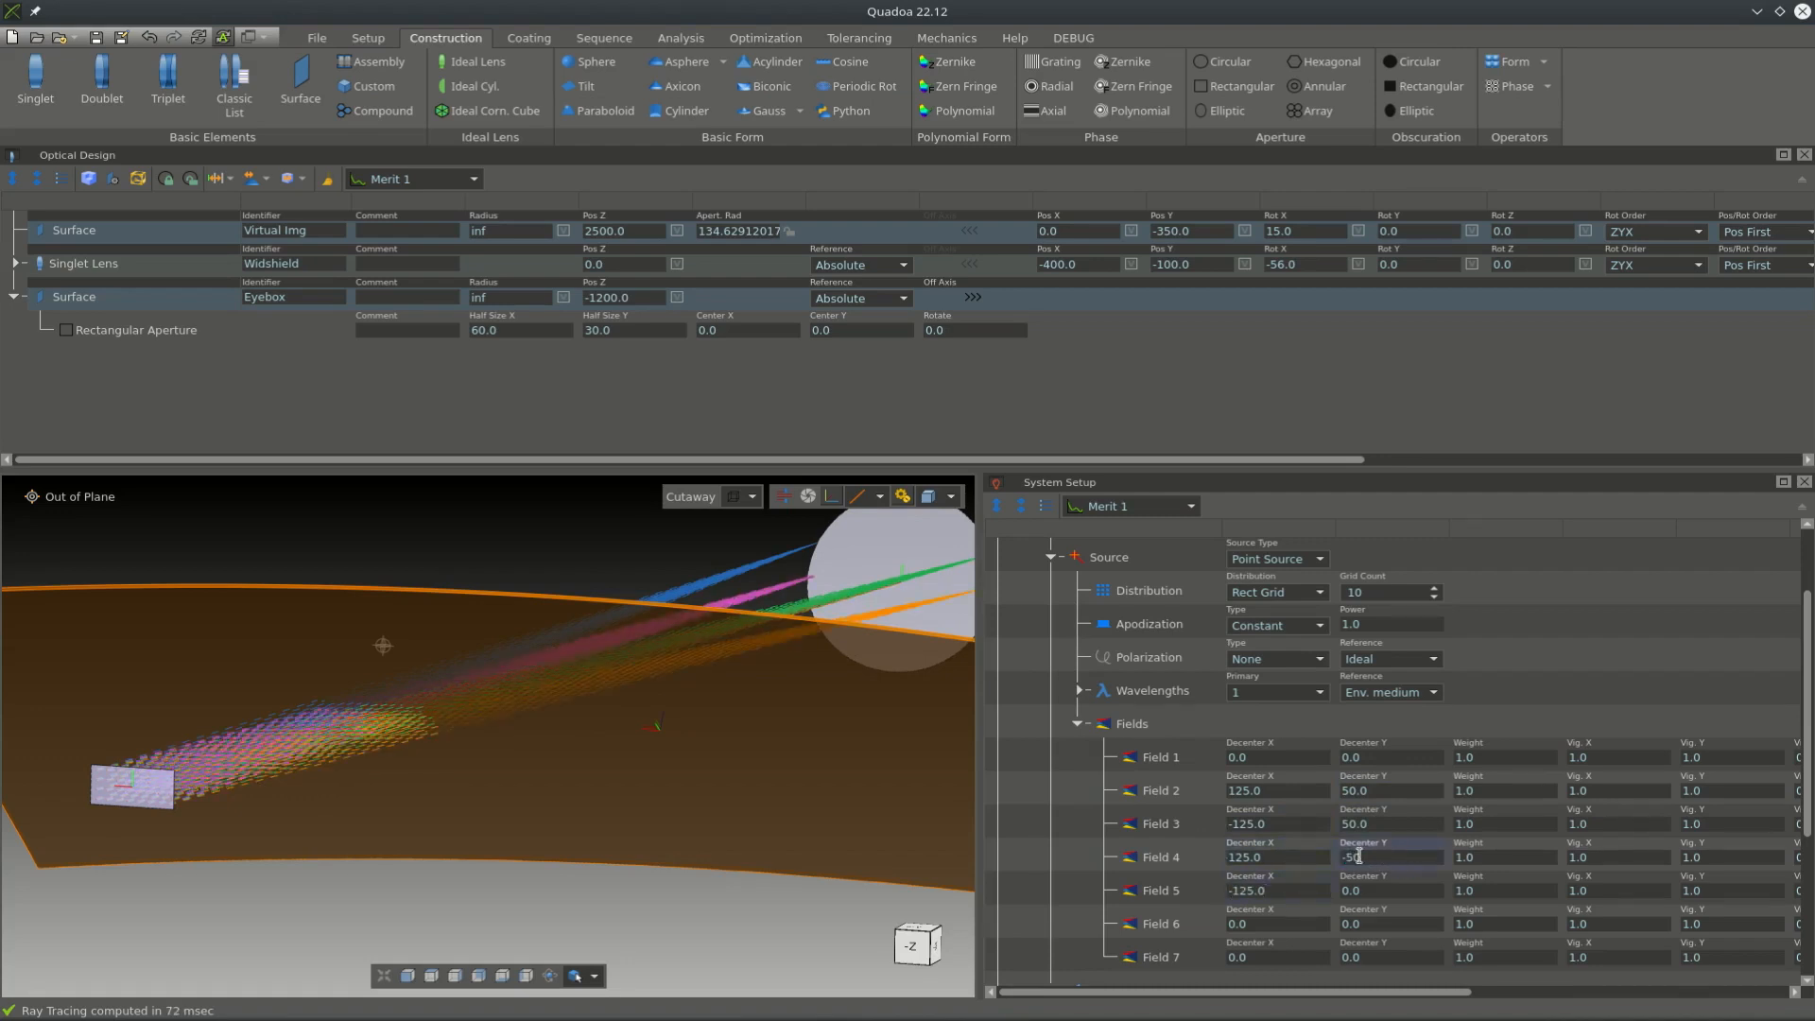
pyautogui.click(1381, 888)
pyautogui.write('-')
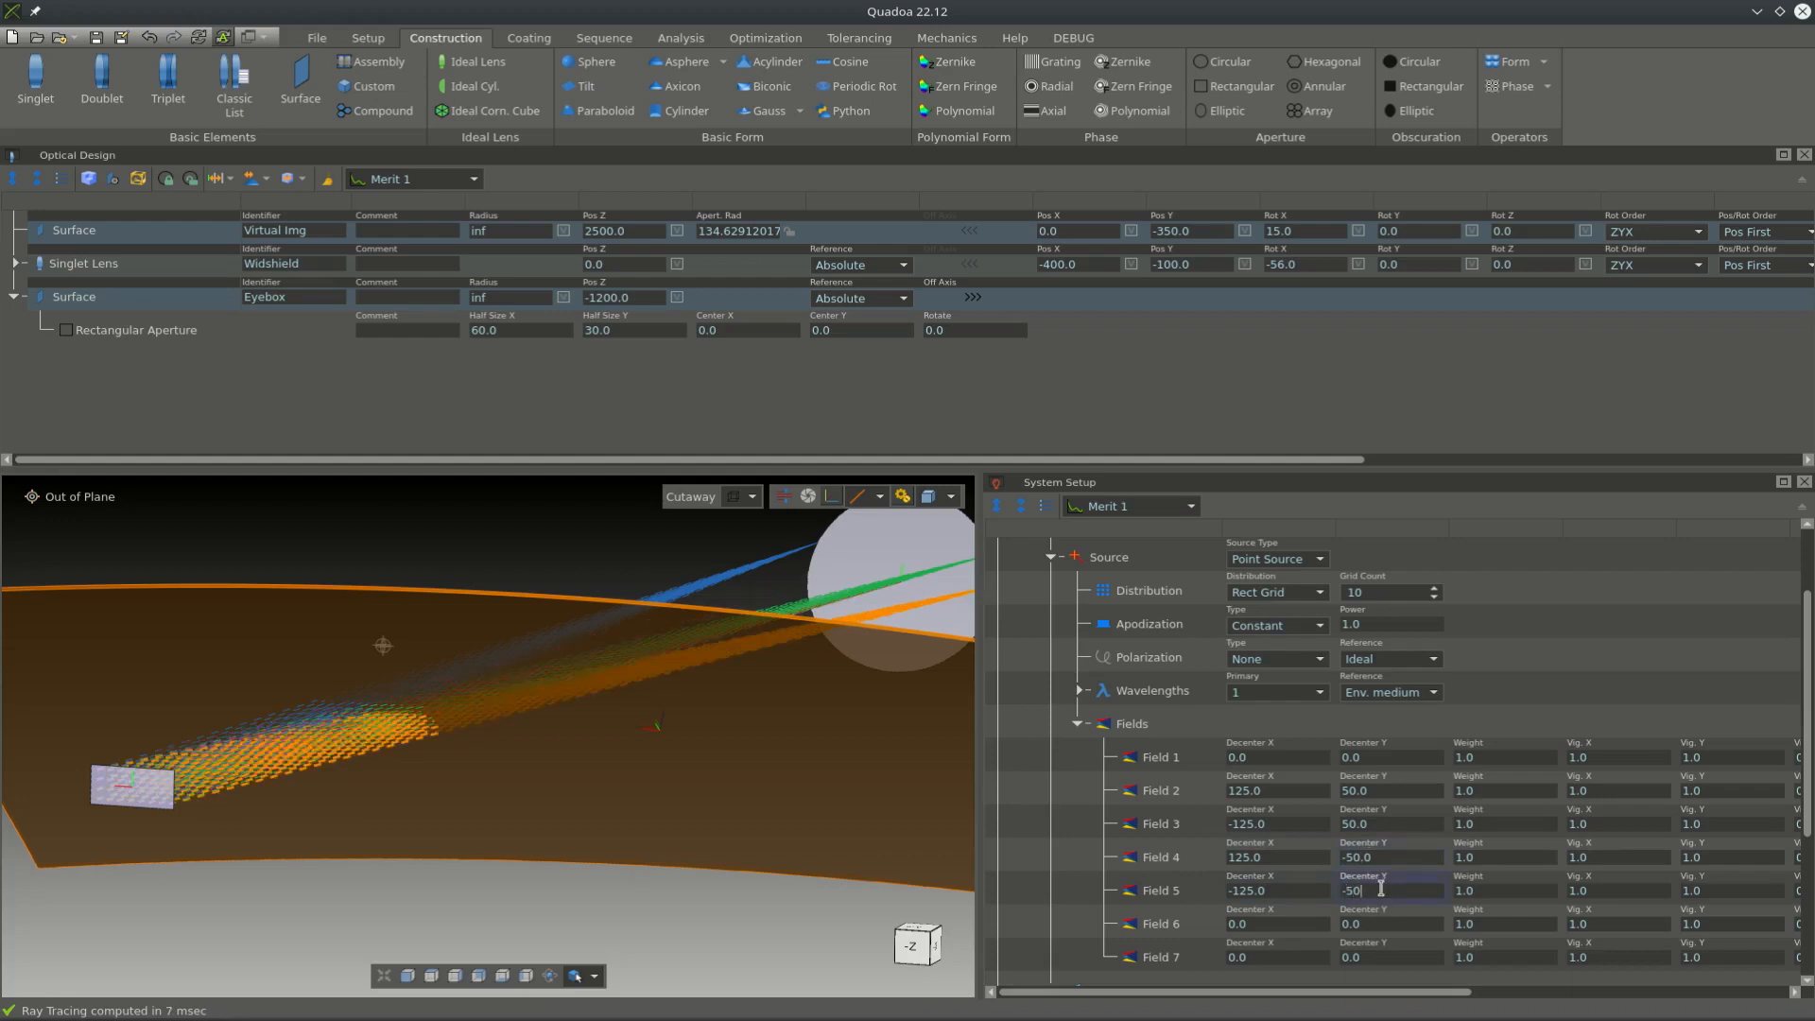
pyautogui.write('50')
pyautogui.press('Return')
# - Set Decenter Y to 50 for Field 6 and to -50 for Field 7
pyautogui.click(1377, 919)
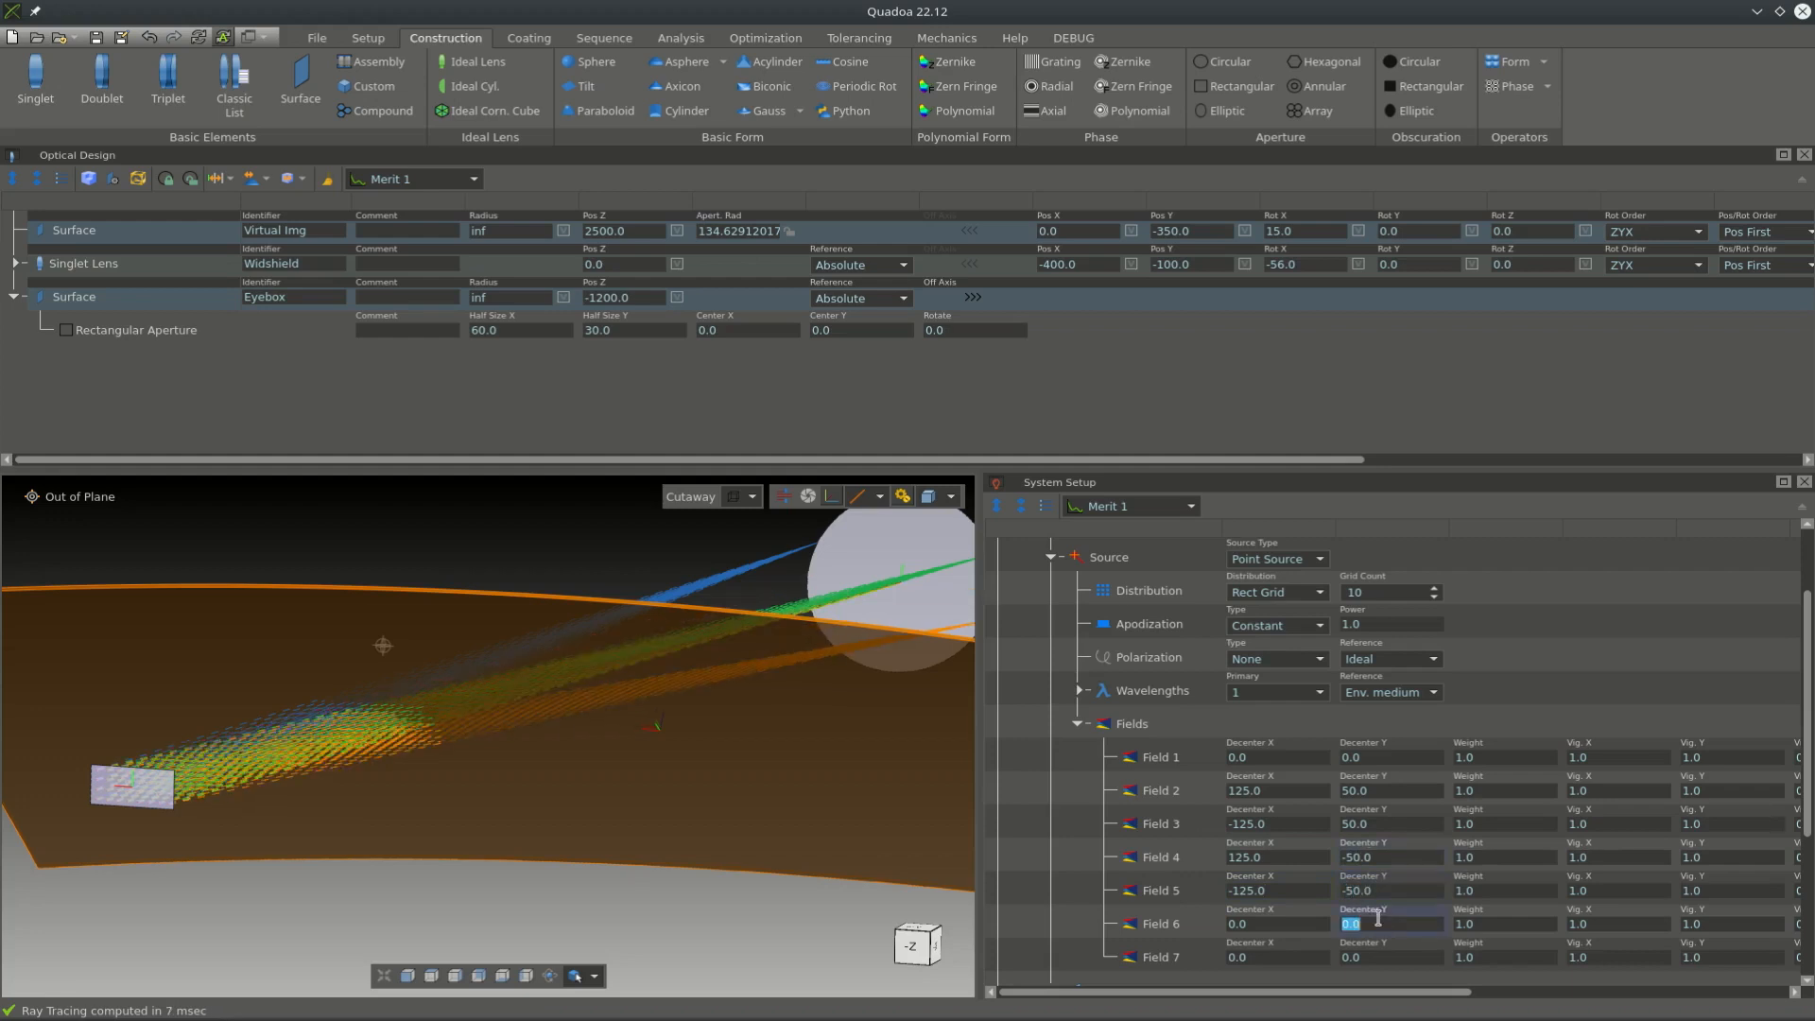
pyautogui.write('50')
pyautogui.press('Return')
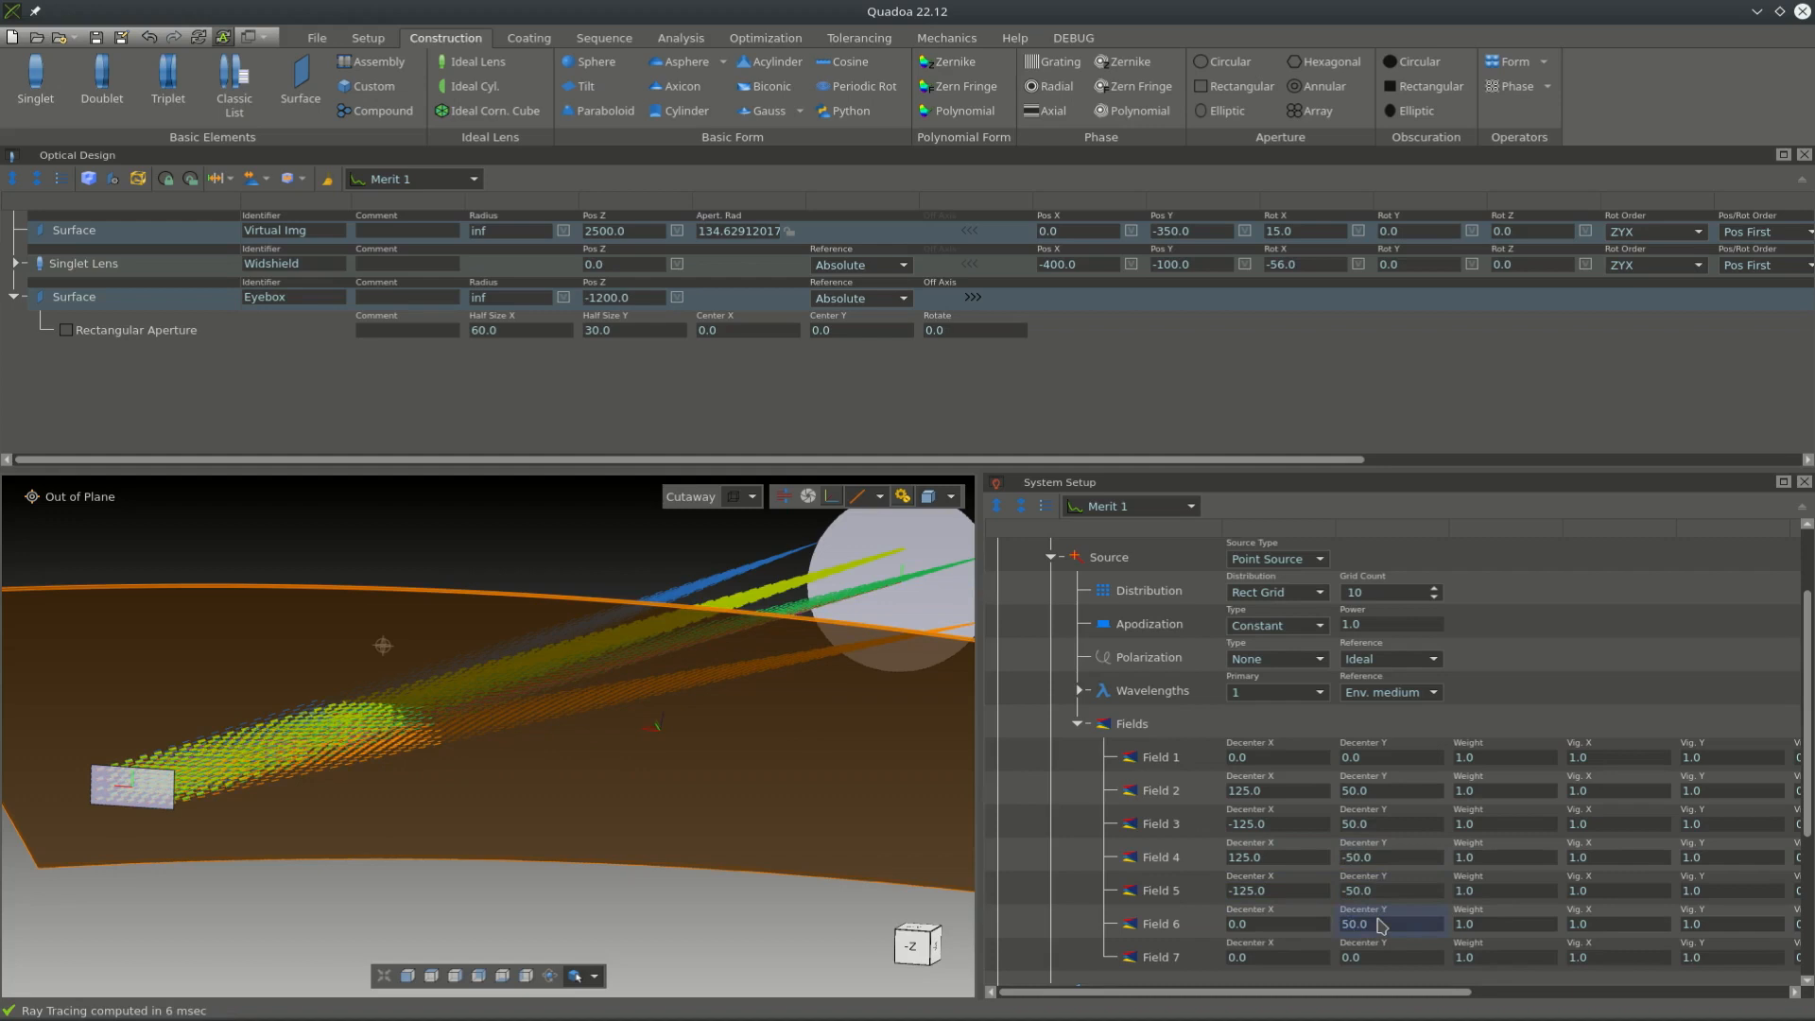
pyautogui.click(1384, 953)
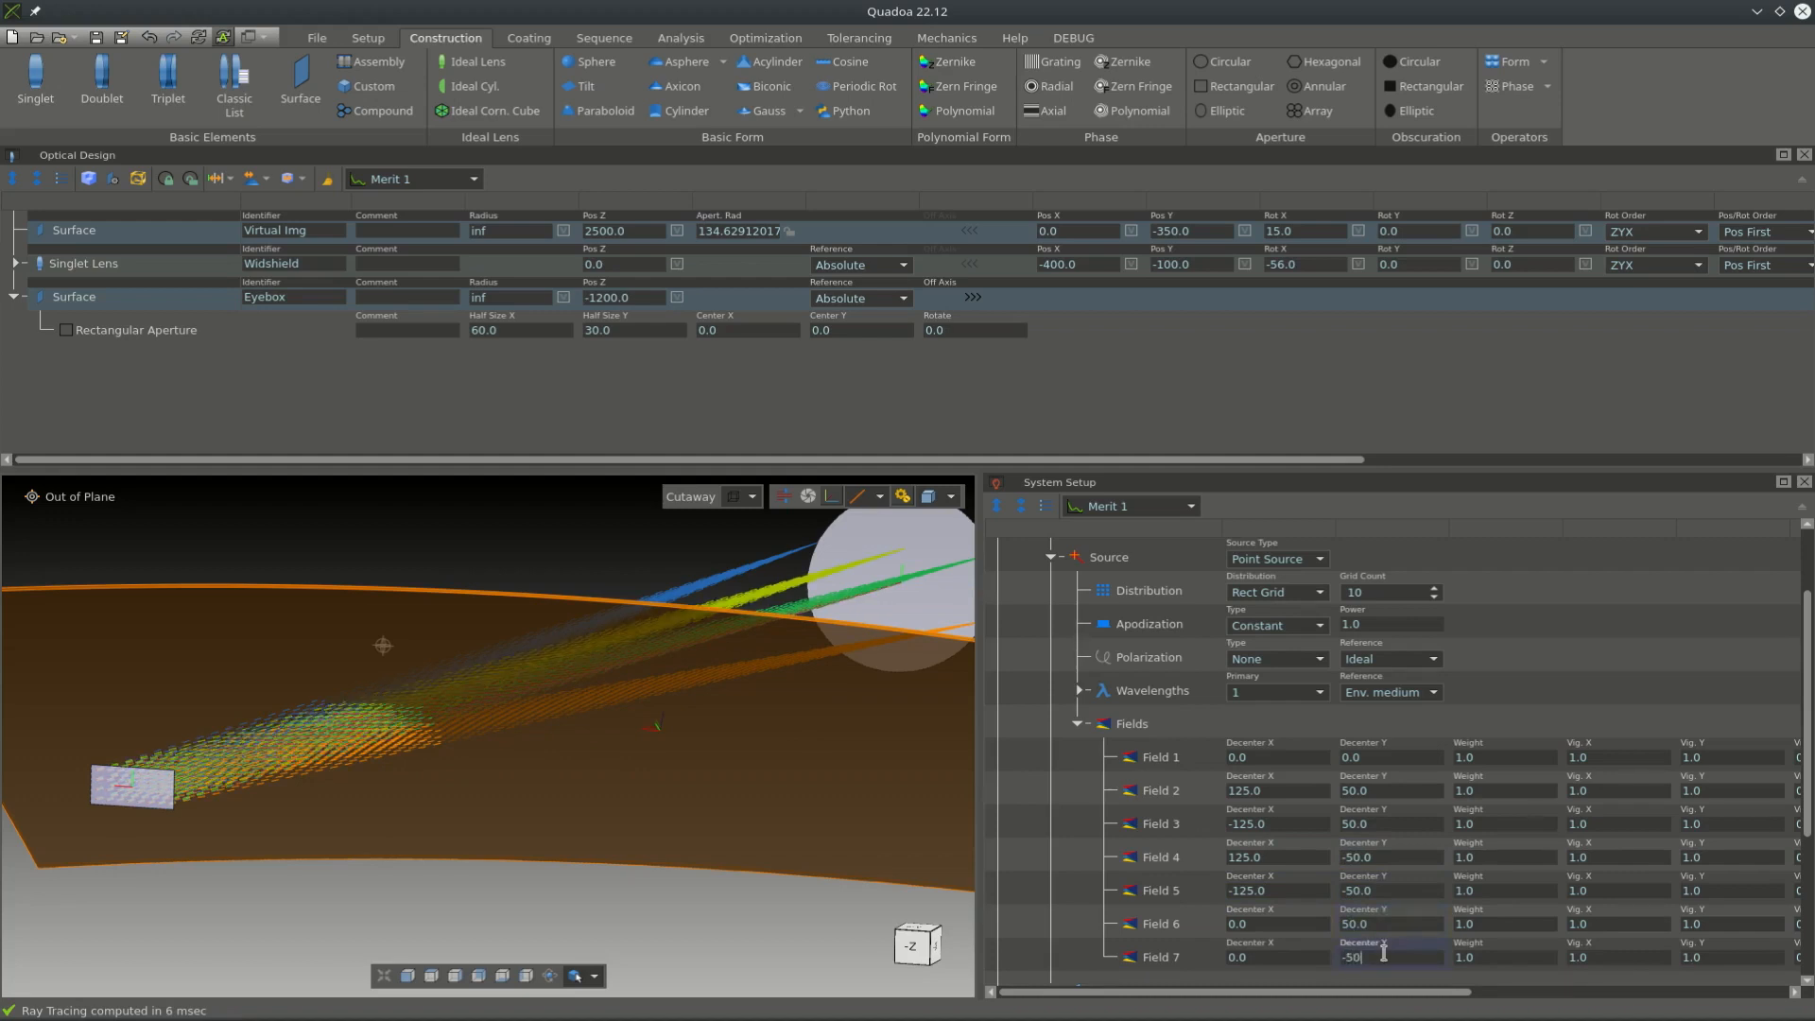
pyautogui.write('-50')
pyautogui.press('Return')
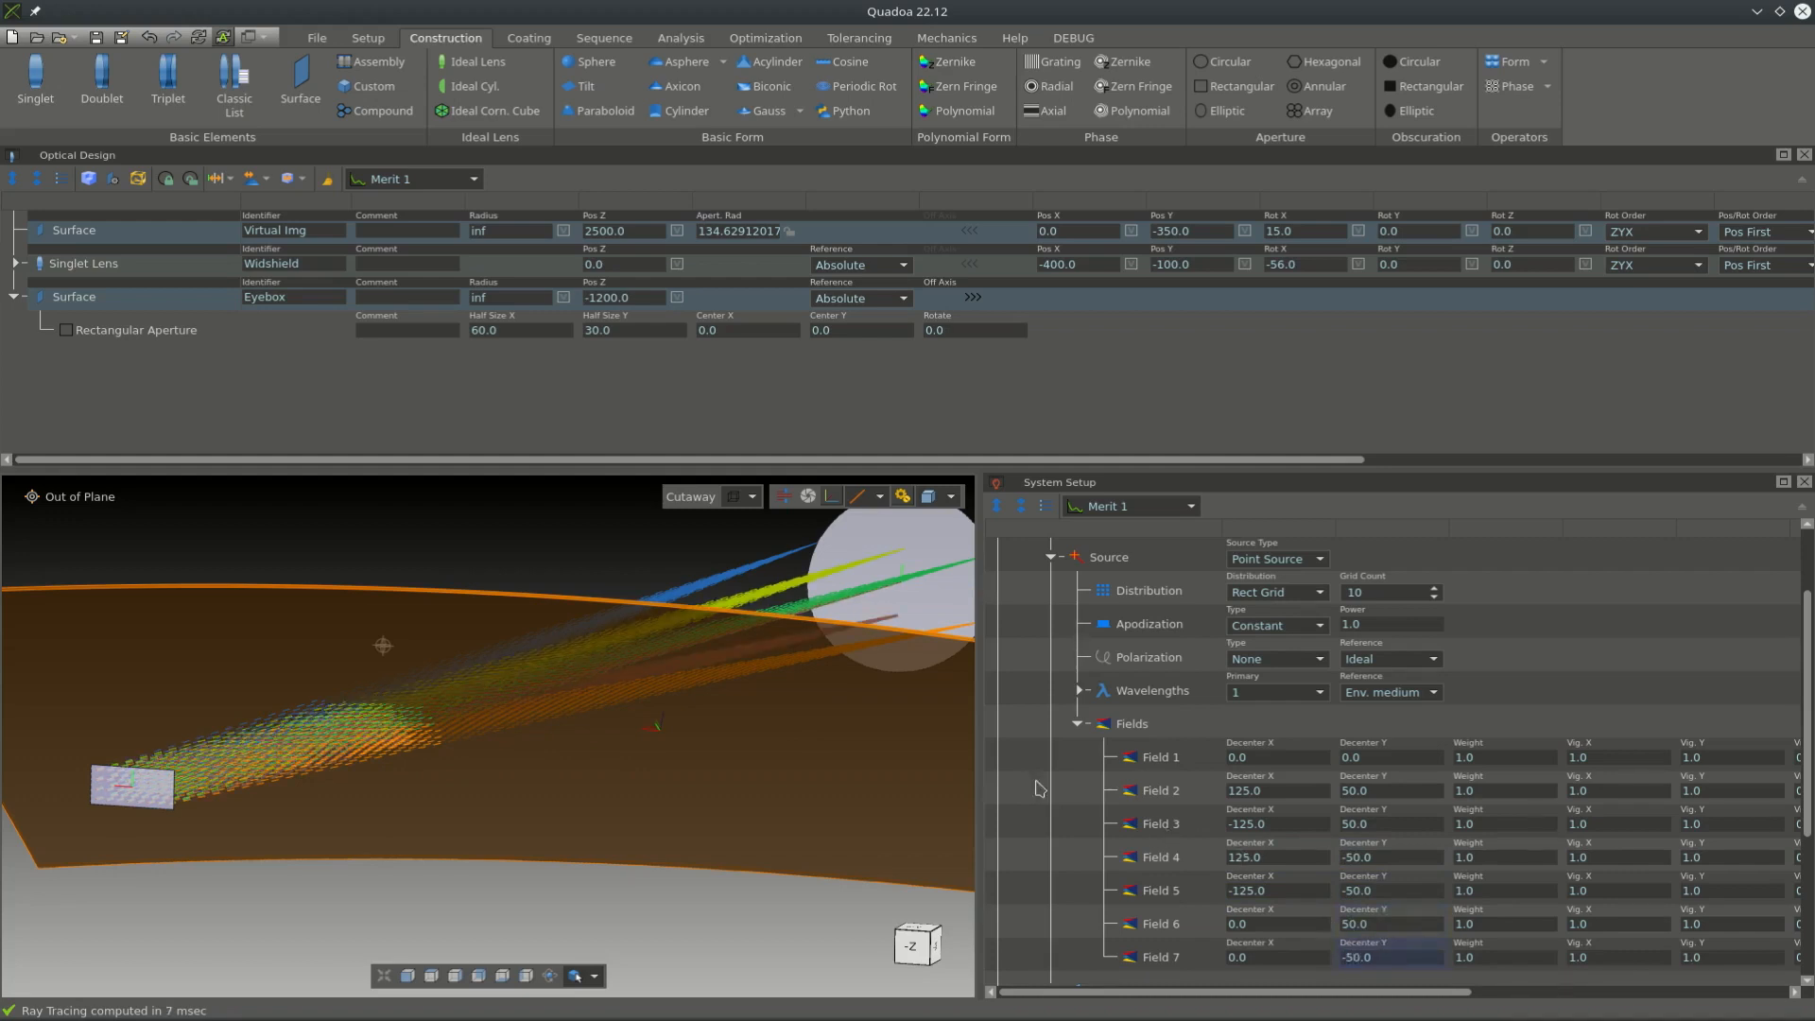
pyautogui.scroll(-2, 590, 757)
pyautogui.moveTo(815, 701); pyautogui.dragTo(889, 661)
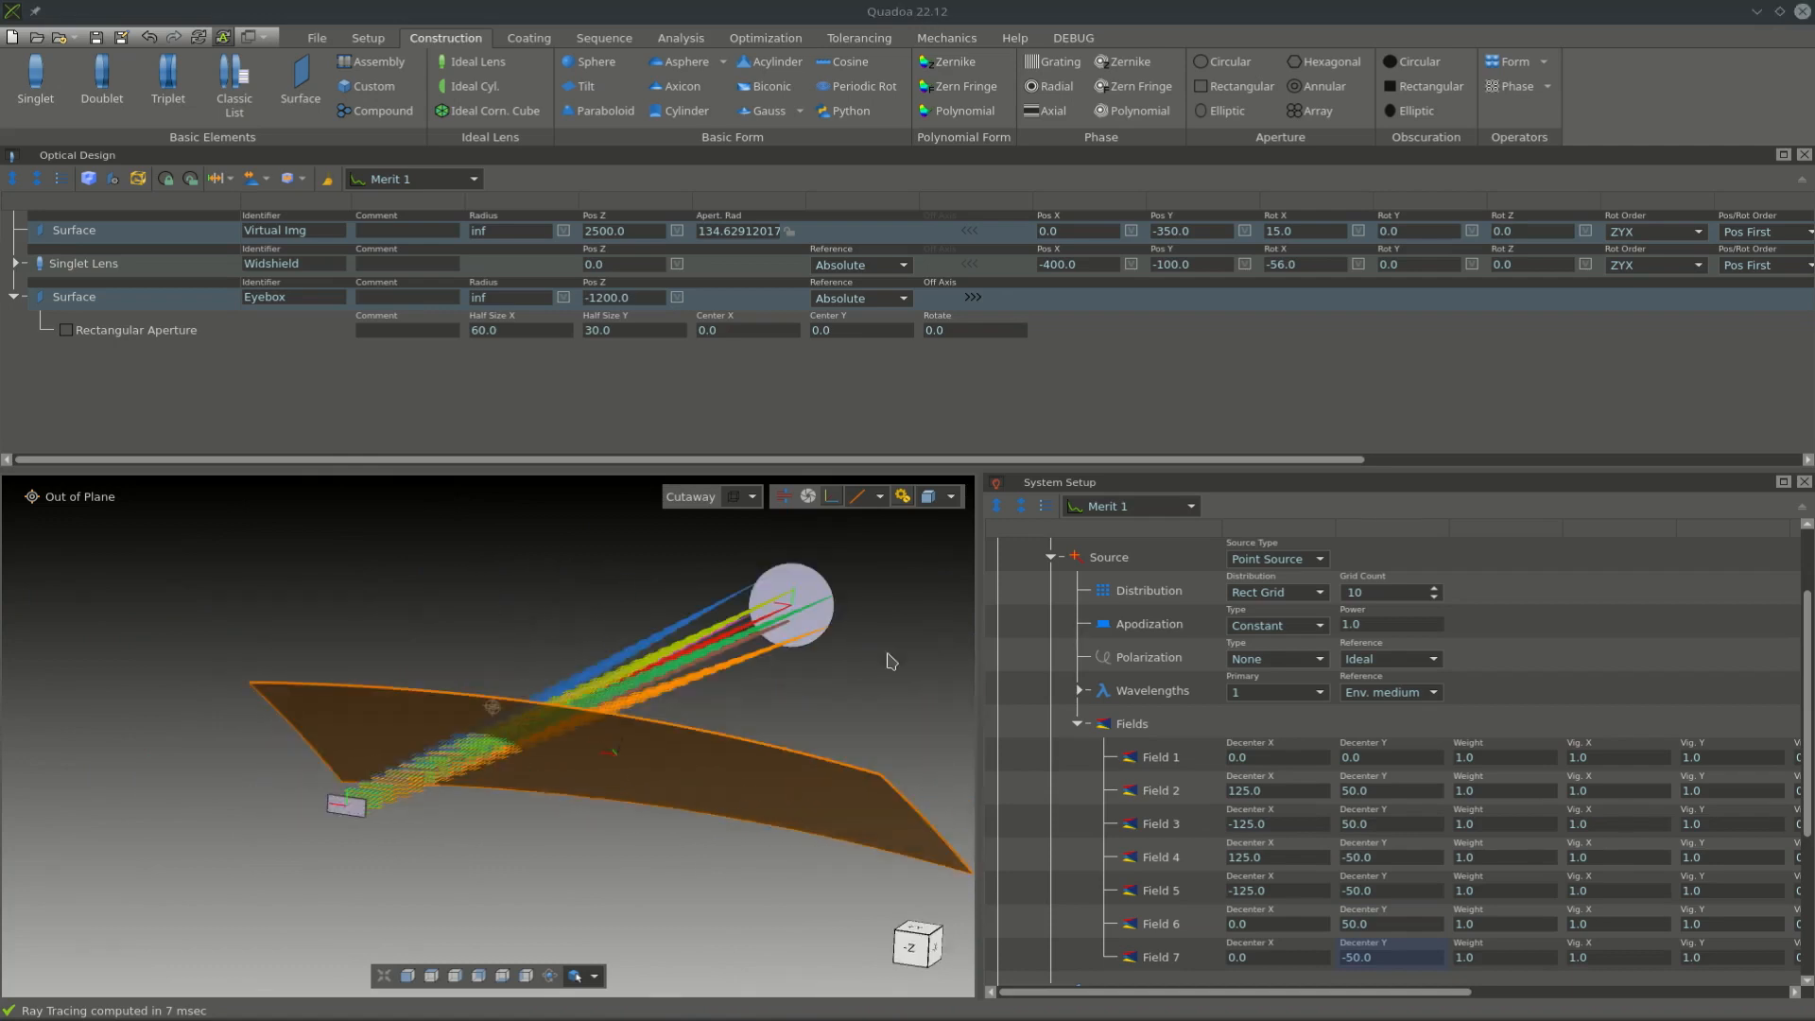
pyautogui.moveTo(945, 727); pyautogui.dragTo(570, 854)
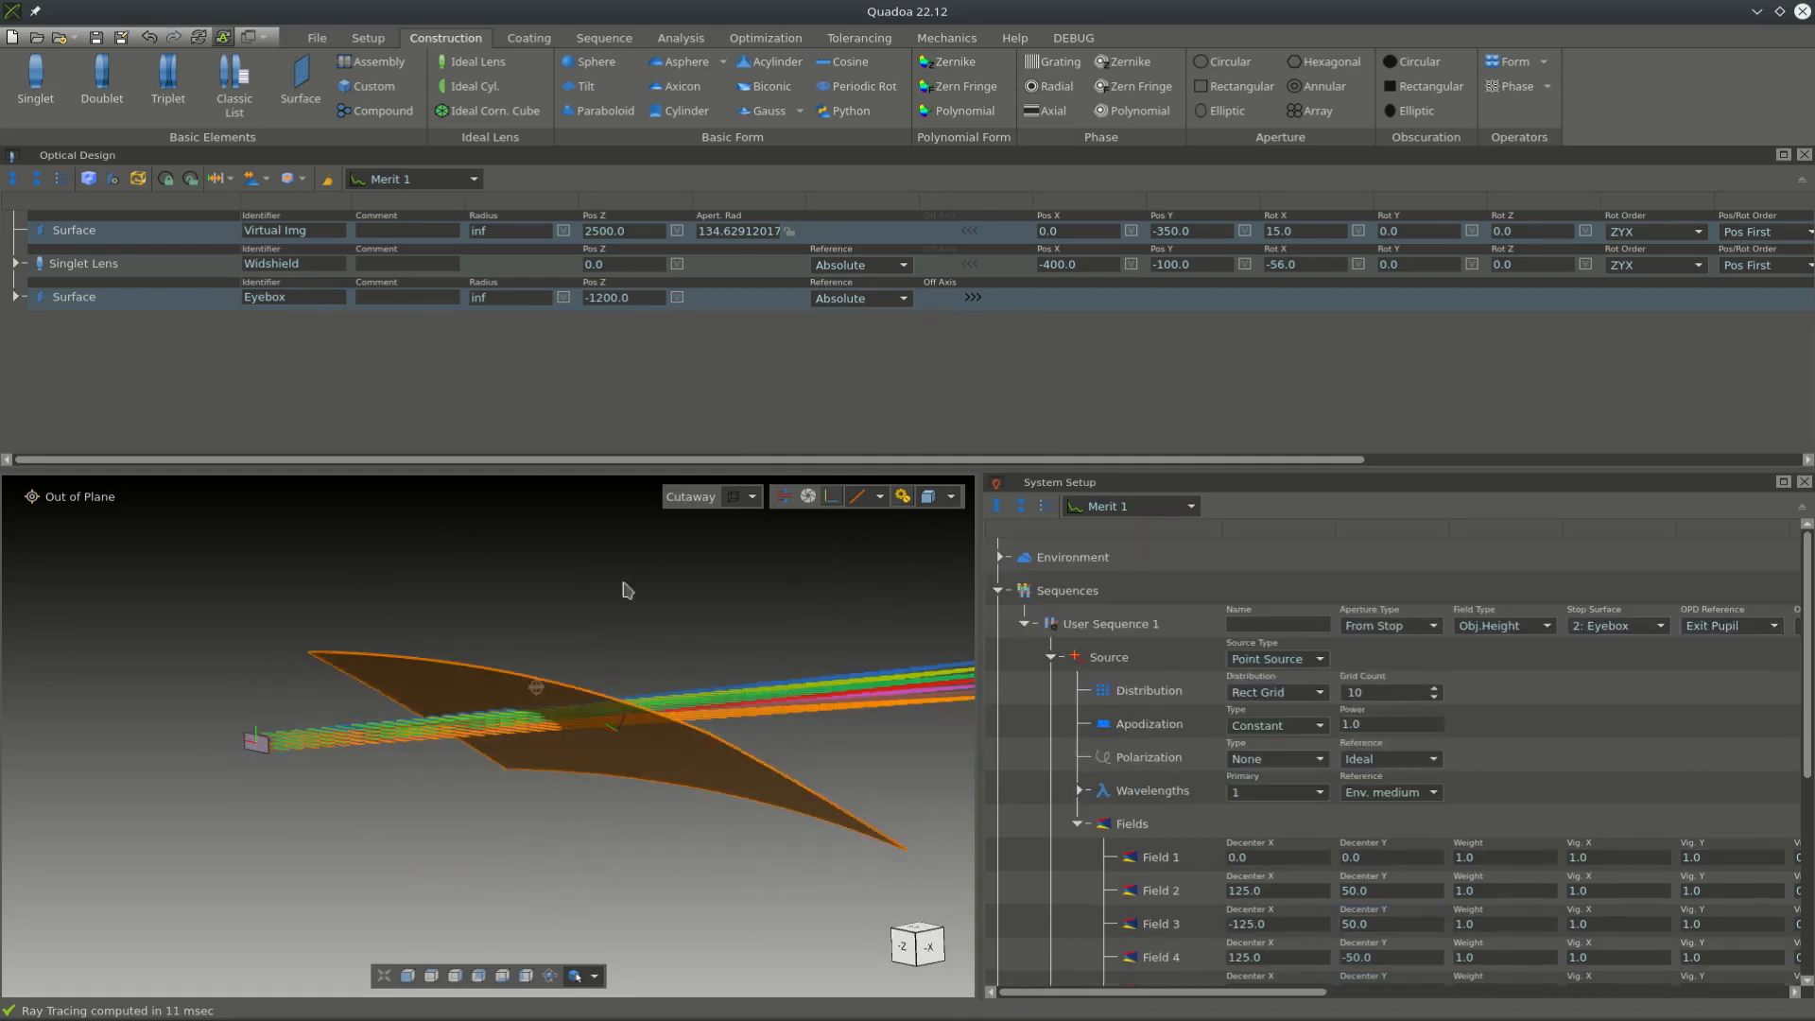
# - Add a new surface after the Eyebox, name it Dummy and set its position reference to Absolute
pyautogui.click(301, 73)
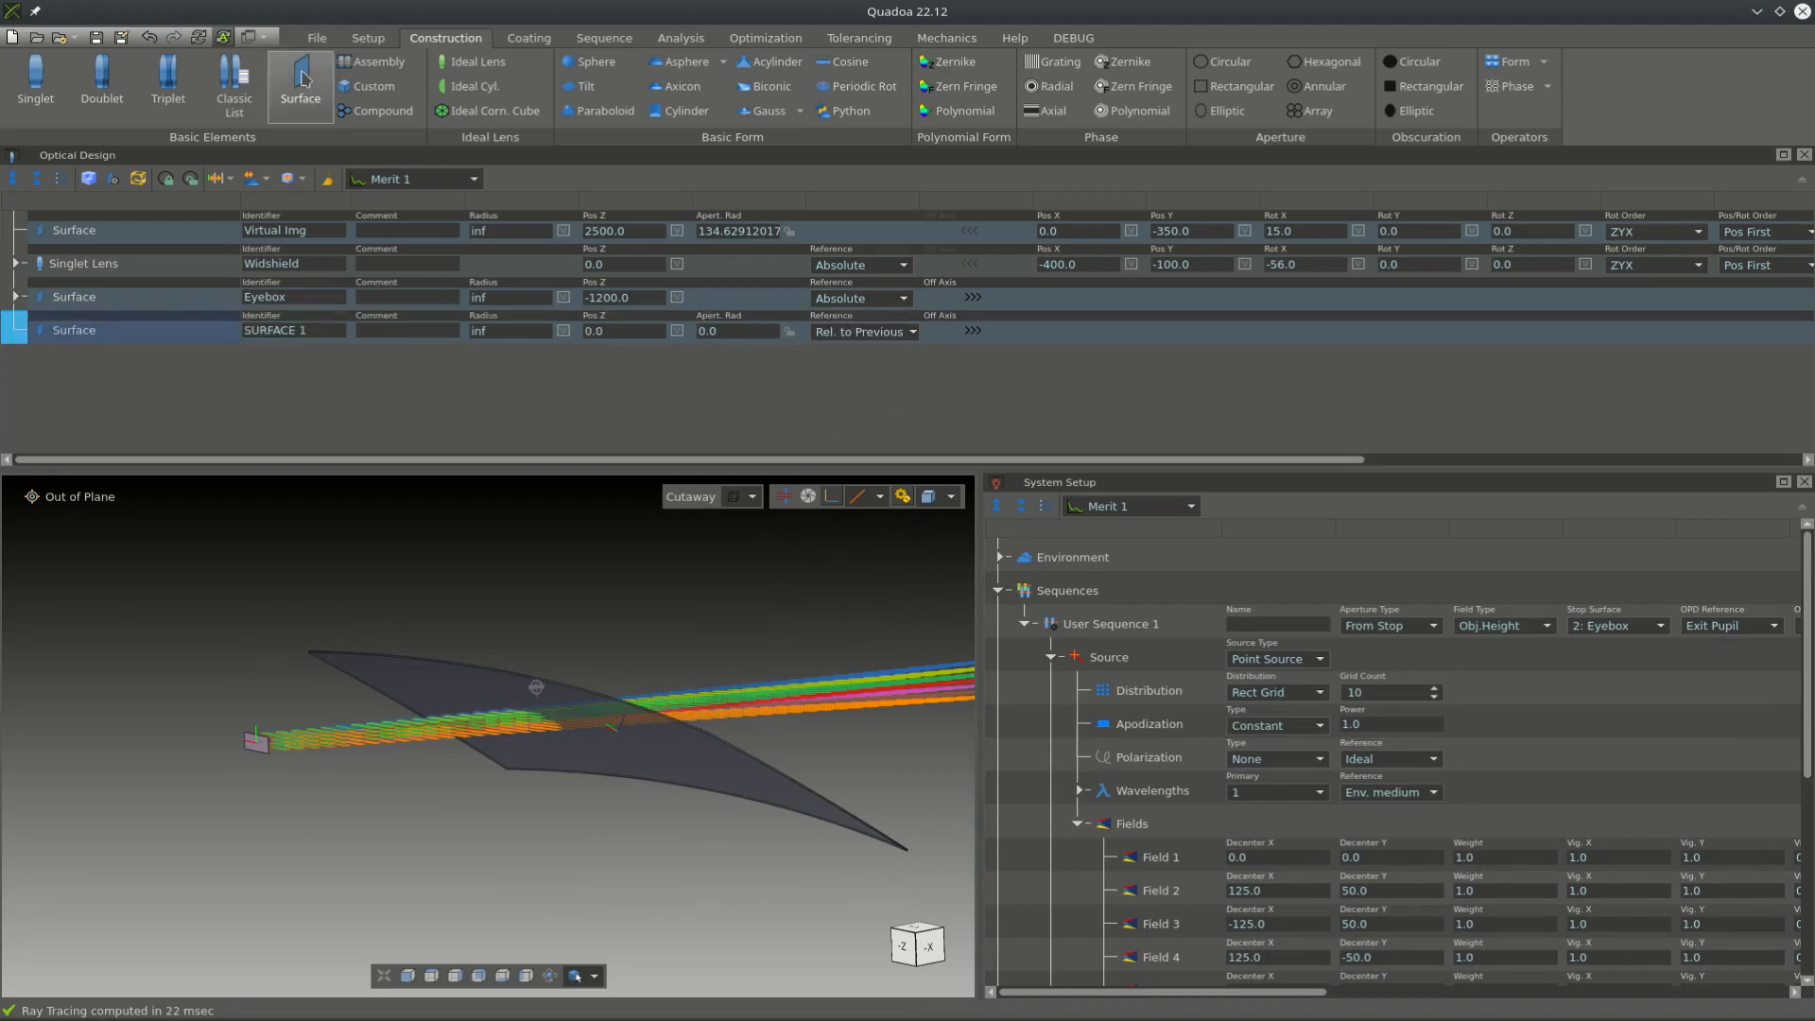
pyautogui.doubleClick(318, 333)
pyautogui.write('Dummy')
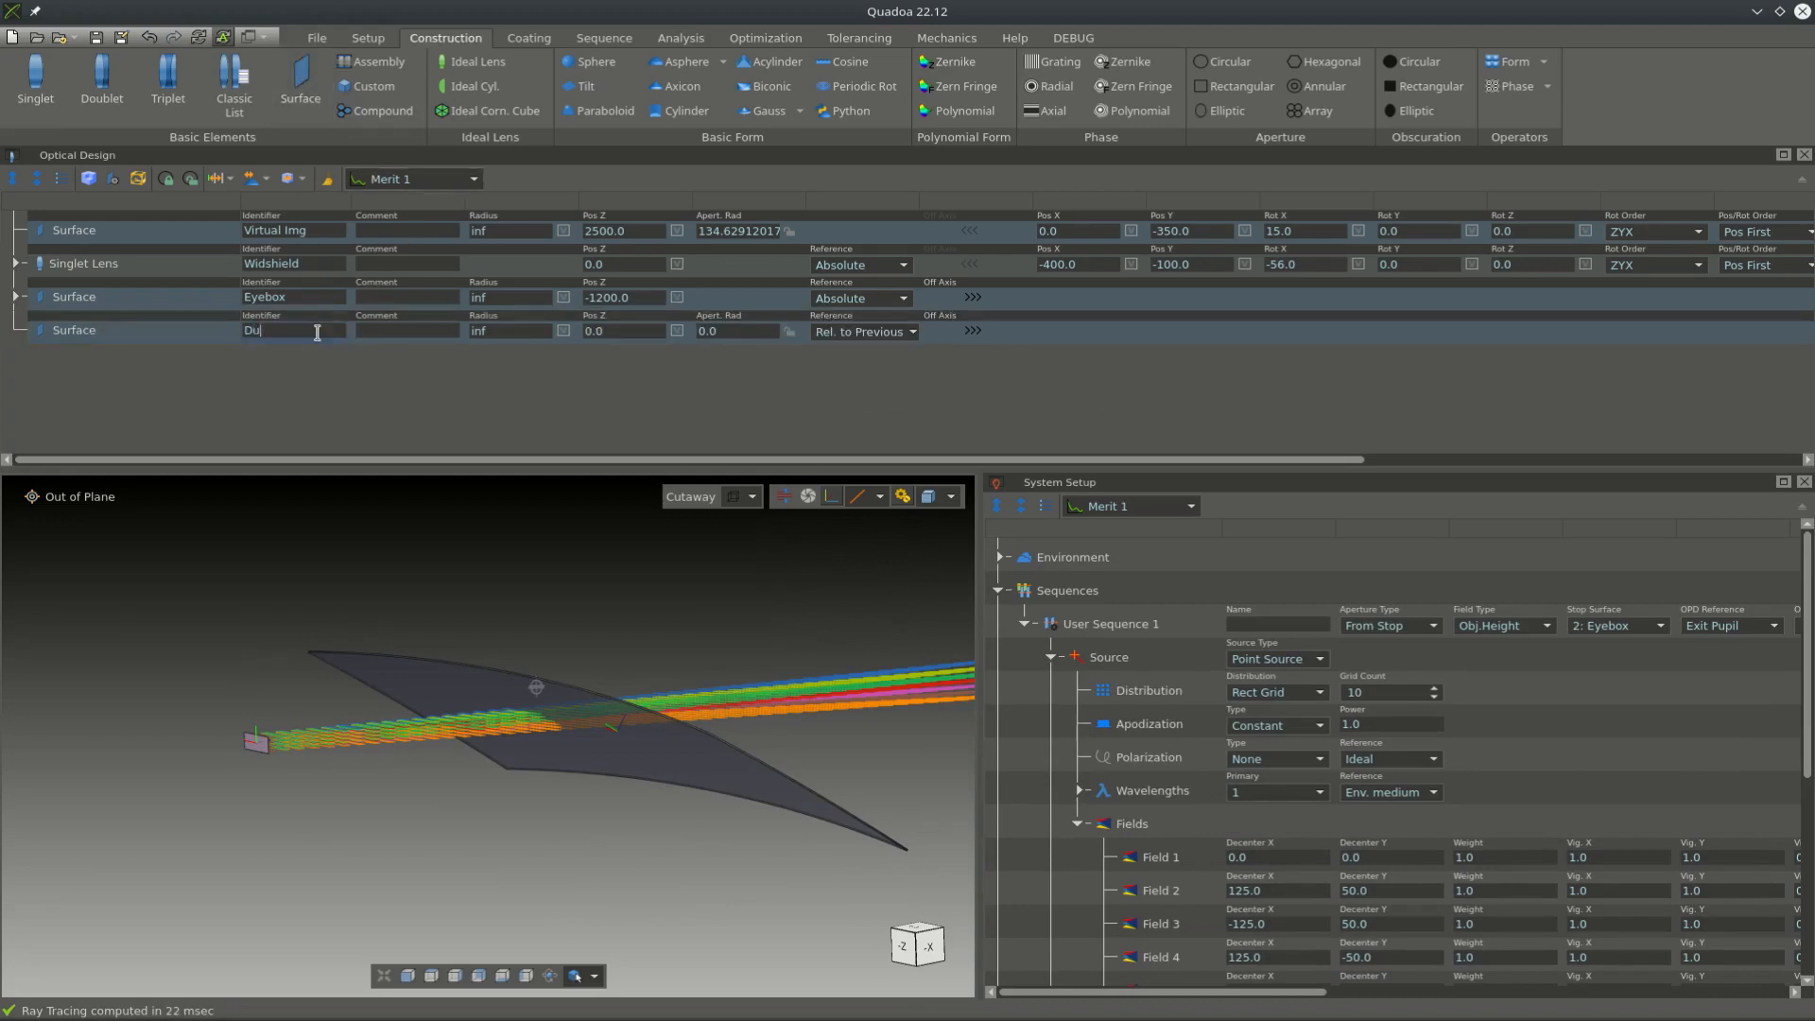
pyautogui.click(860, 332)
pyautogui.click(864, 309)
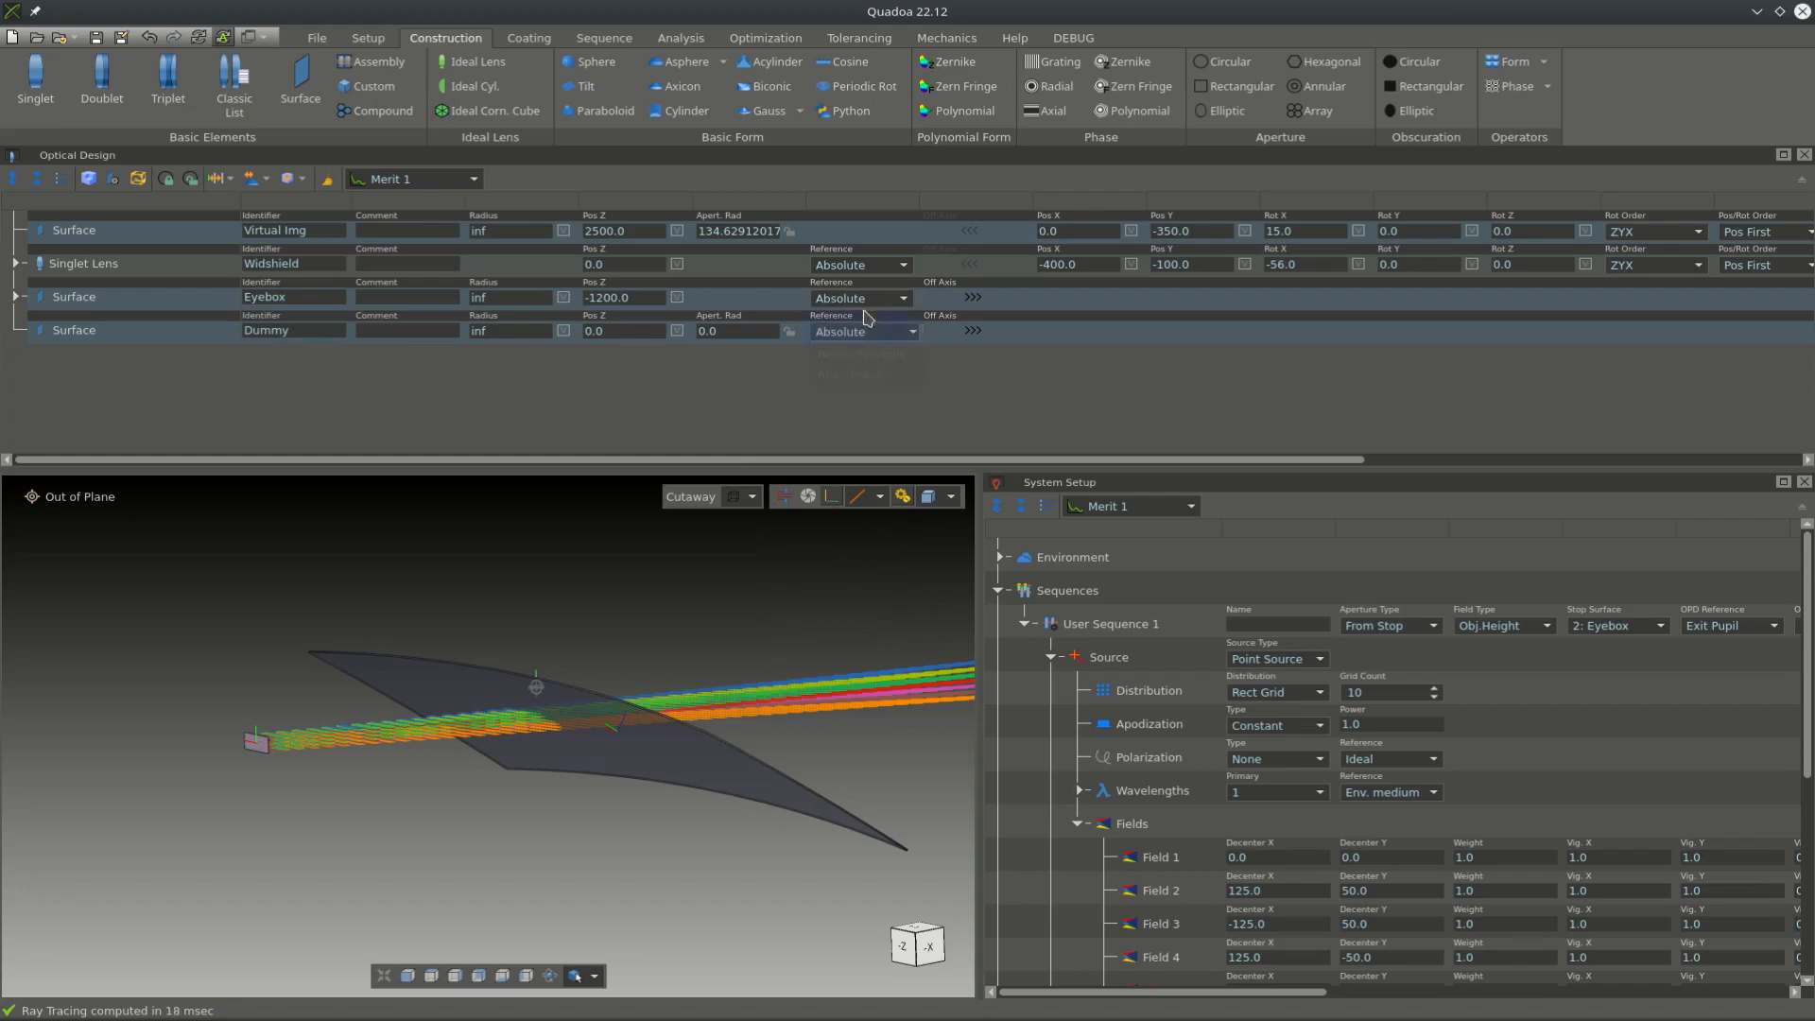
# - Set the Dummy surface's Pos Y to -500 and its Rot X to 90
pyautogui.click(971, 331)
pyautogui.doubleClick(1182, 330)
pyautogui.write('-')
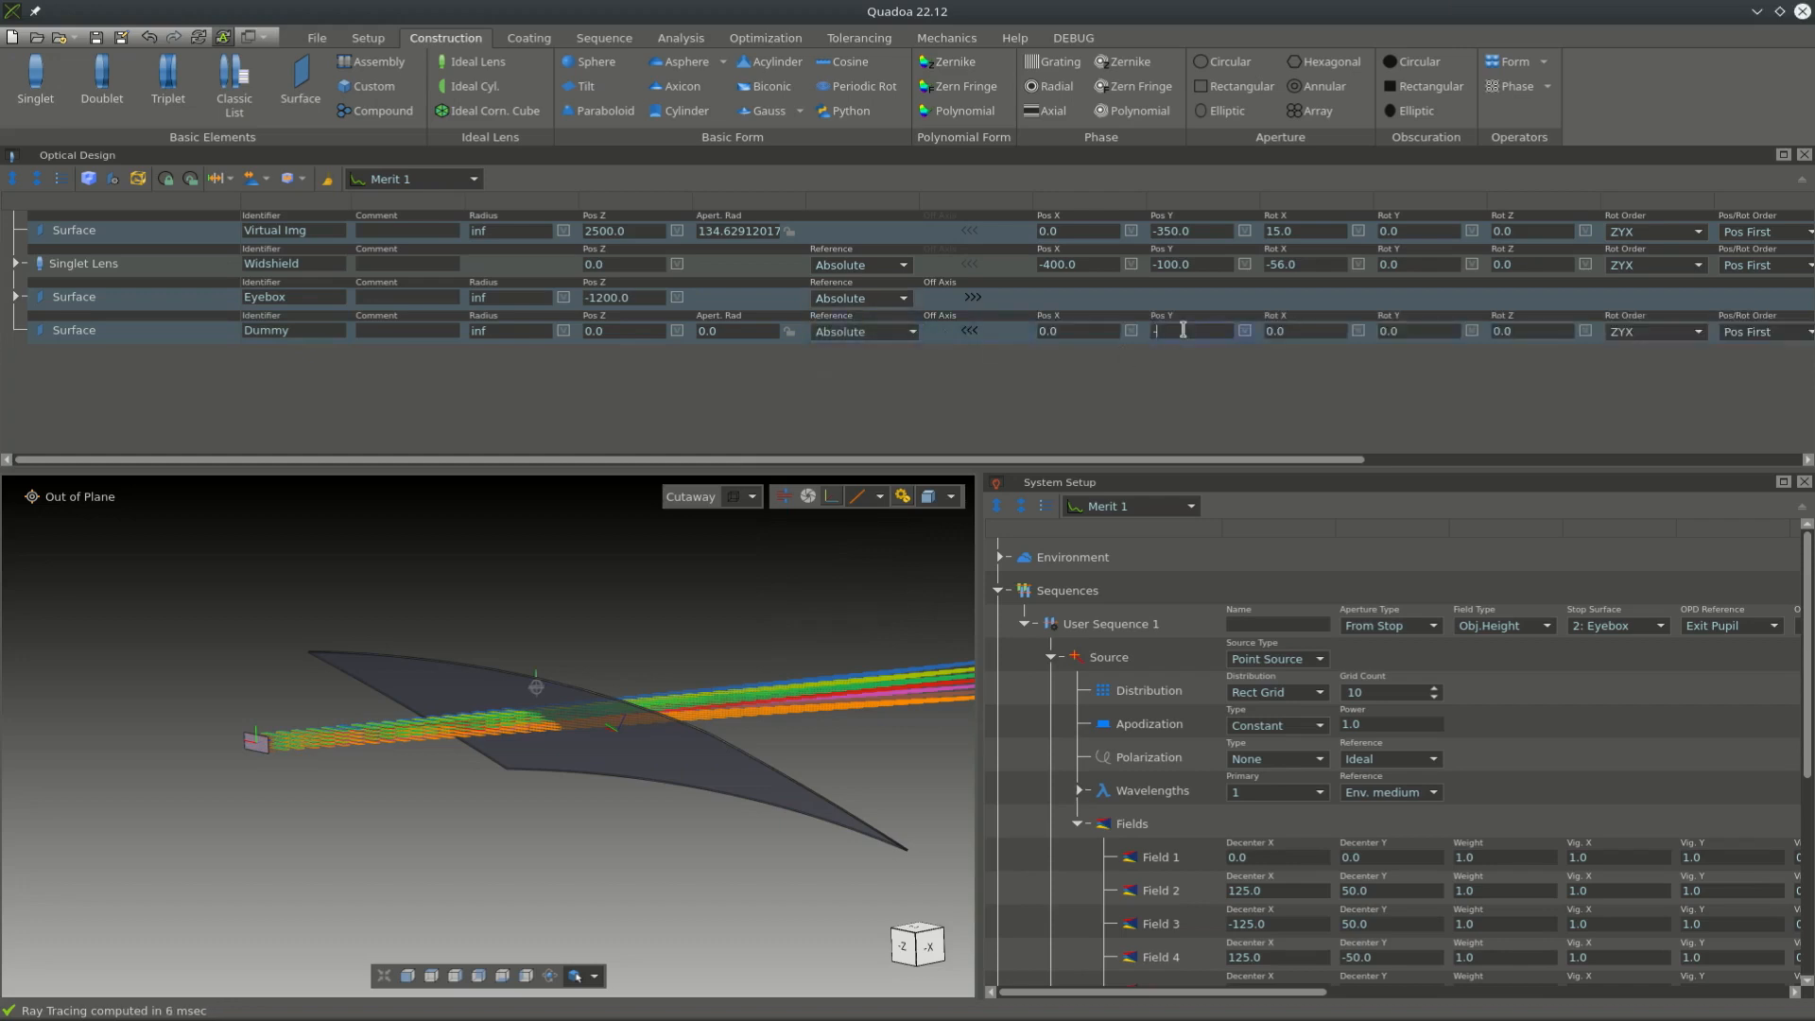
pyautogui.write('500')
pyautogui.press('Return')
pyautogui.write('90')
pyautogui.press('Return')
# - Add Surface 3 to the user sequence's surface list and assign it to surface number 1 of Widshield
pyautogui.click(1052, 656)
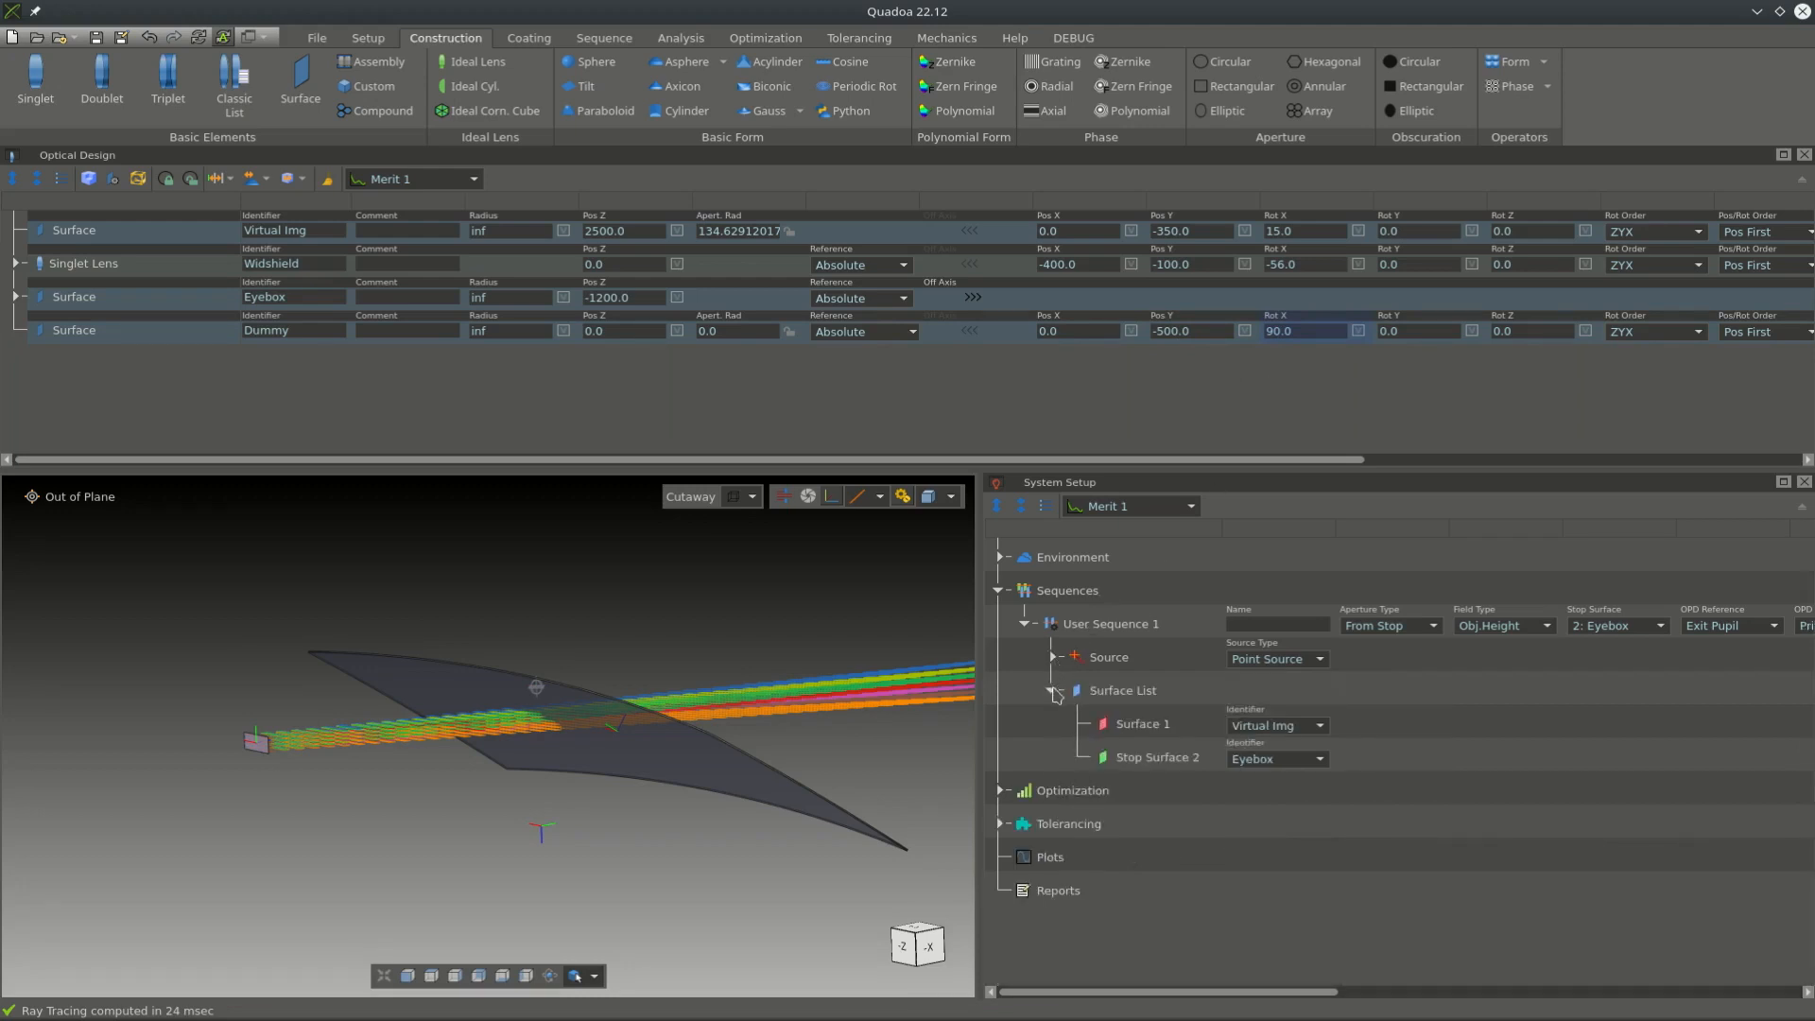
pyautogui.rightClick(1134, 699)
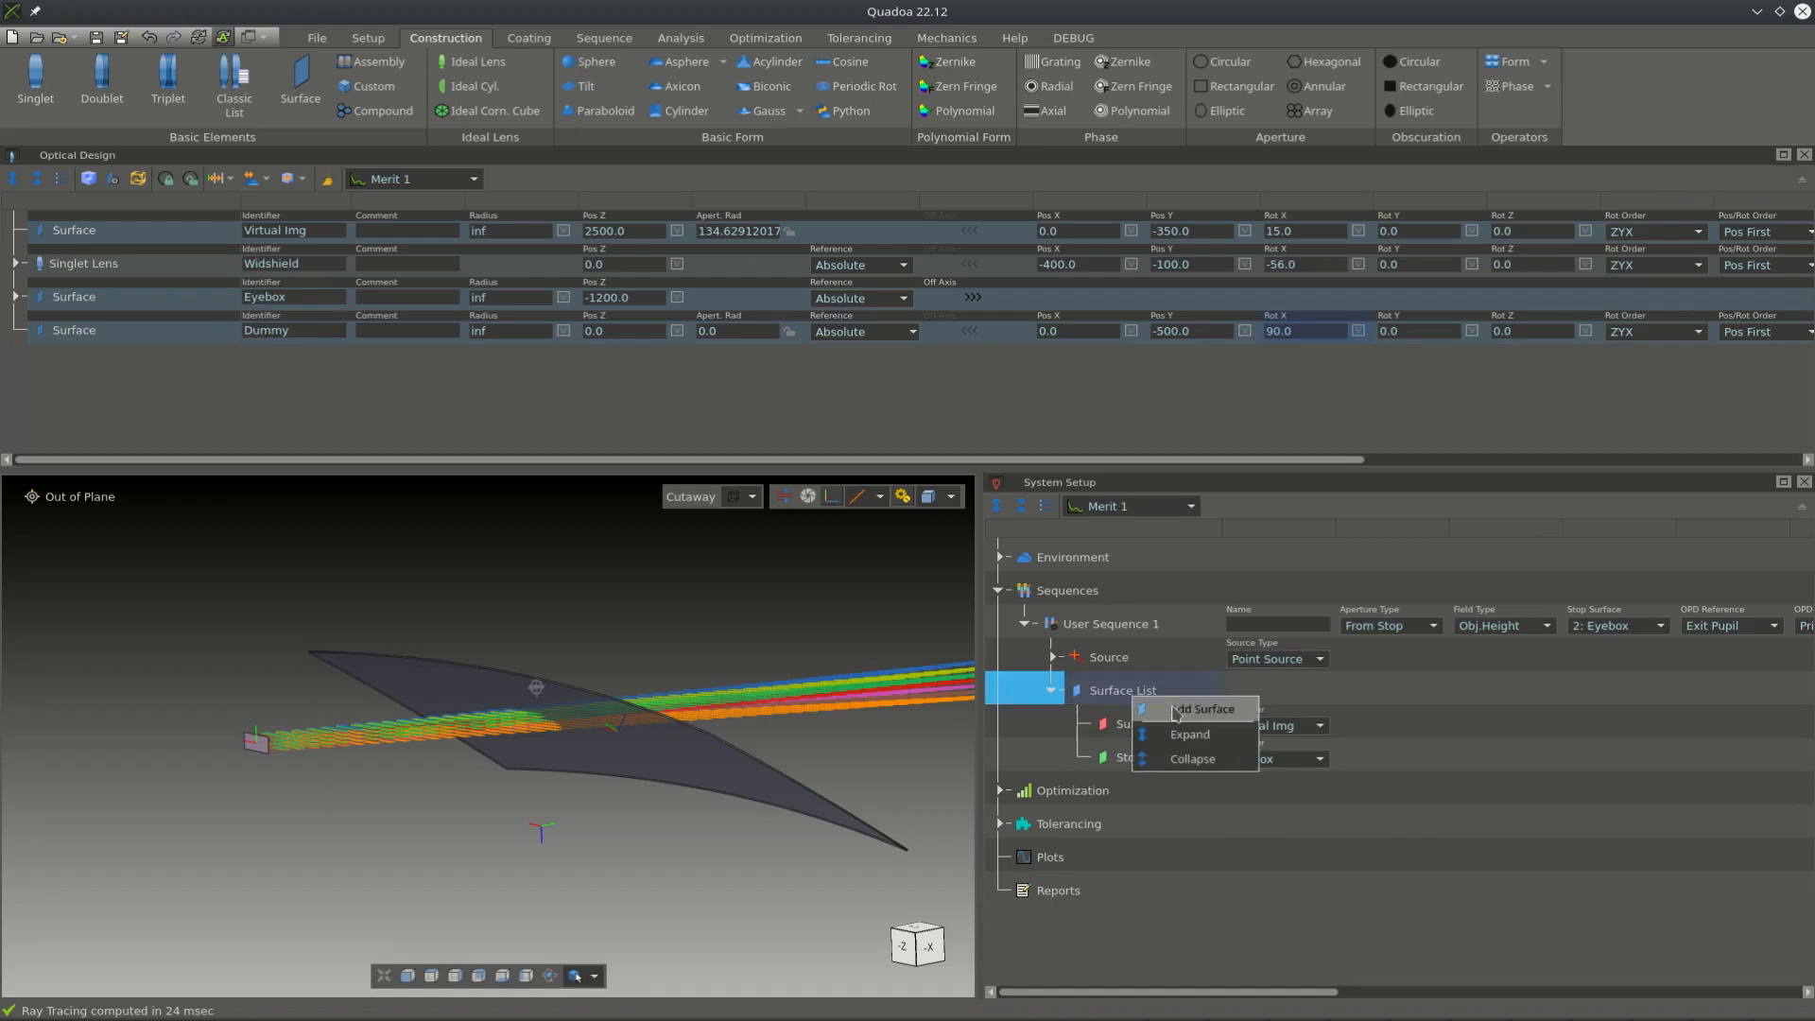
pyautogui.click(1176, 711)
pyautogui.click(1268, 794)
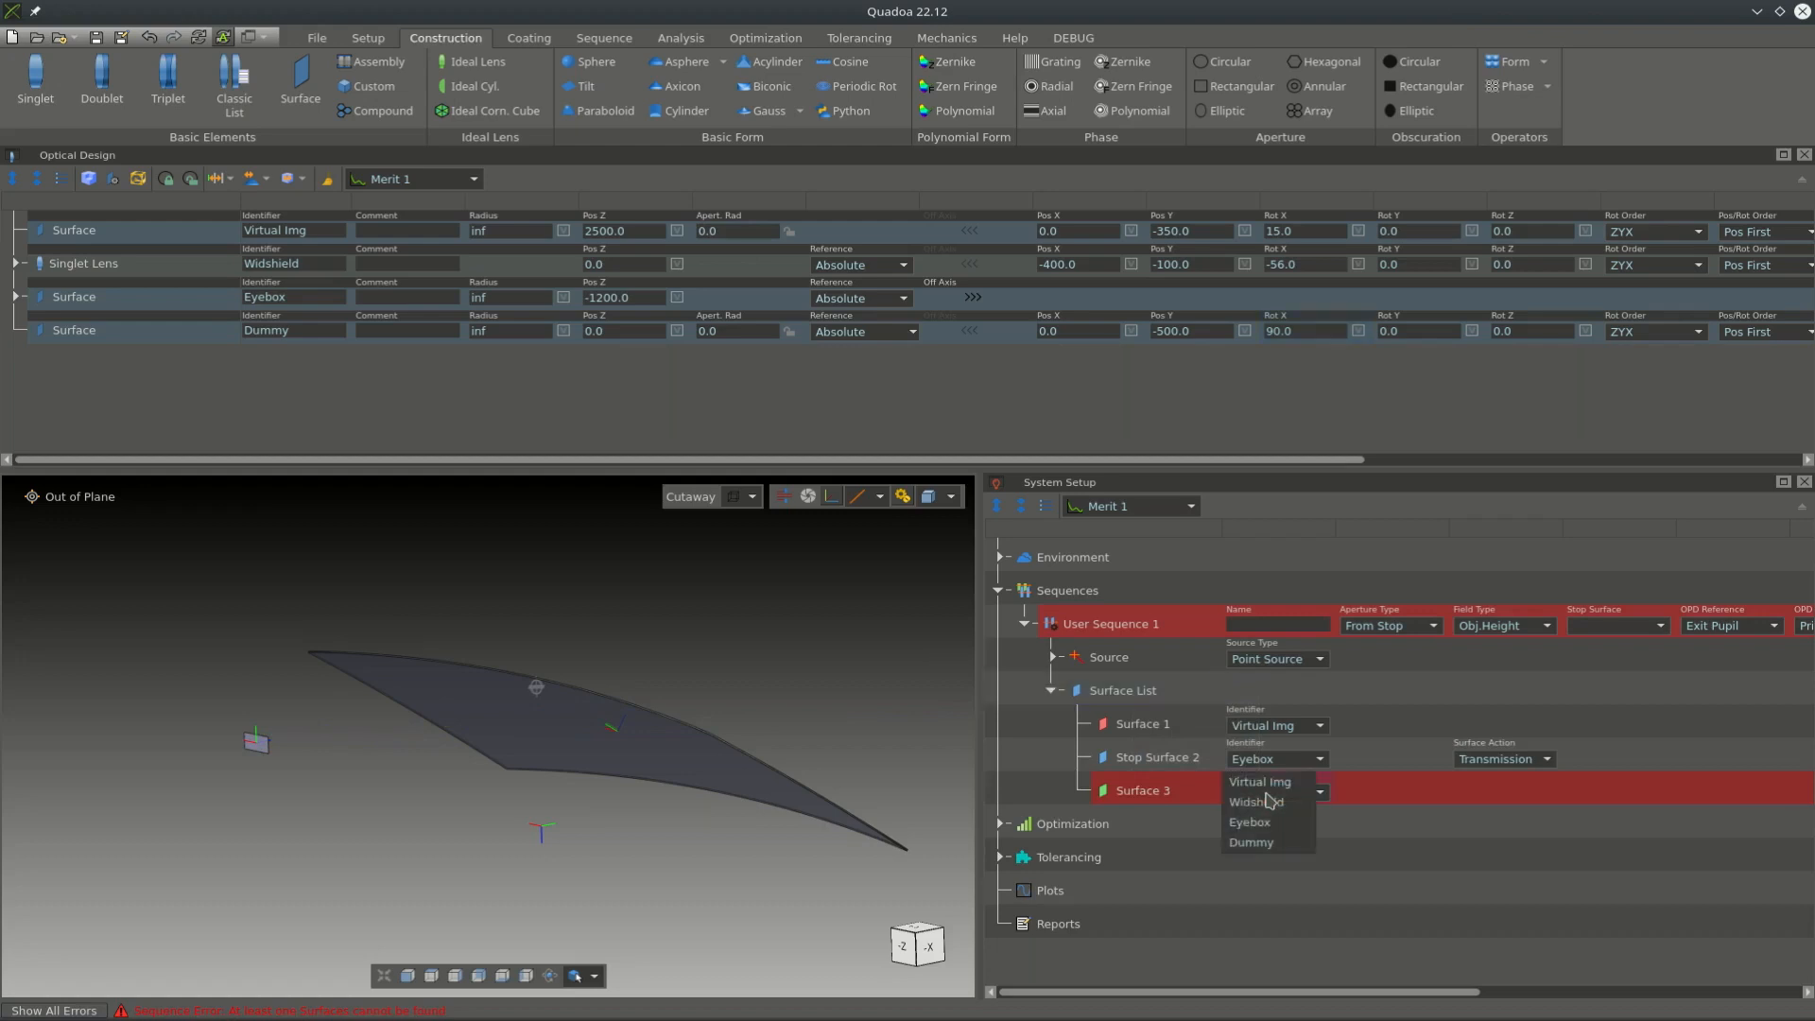
pyautogui.click(1269, 802)
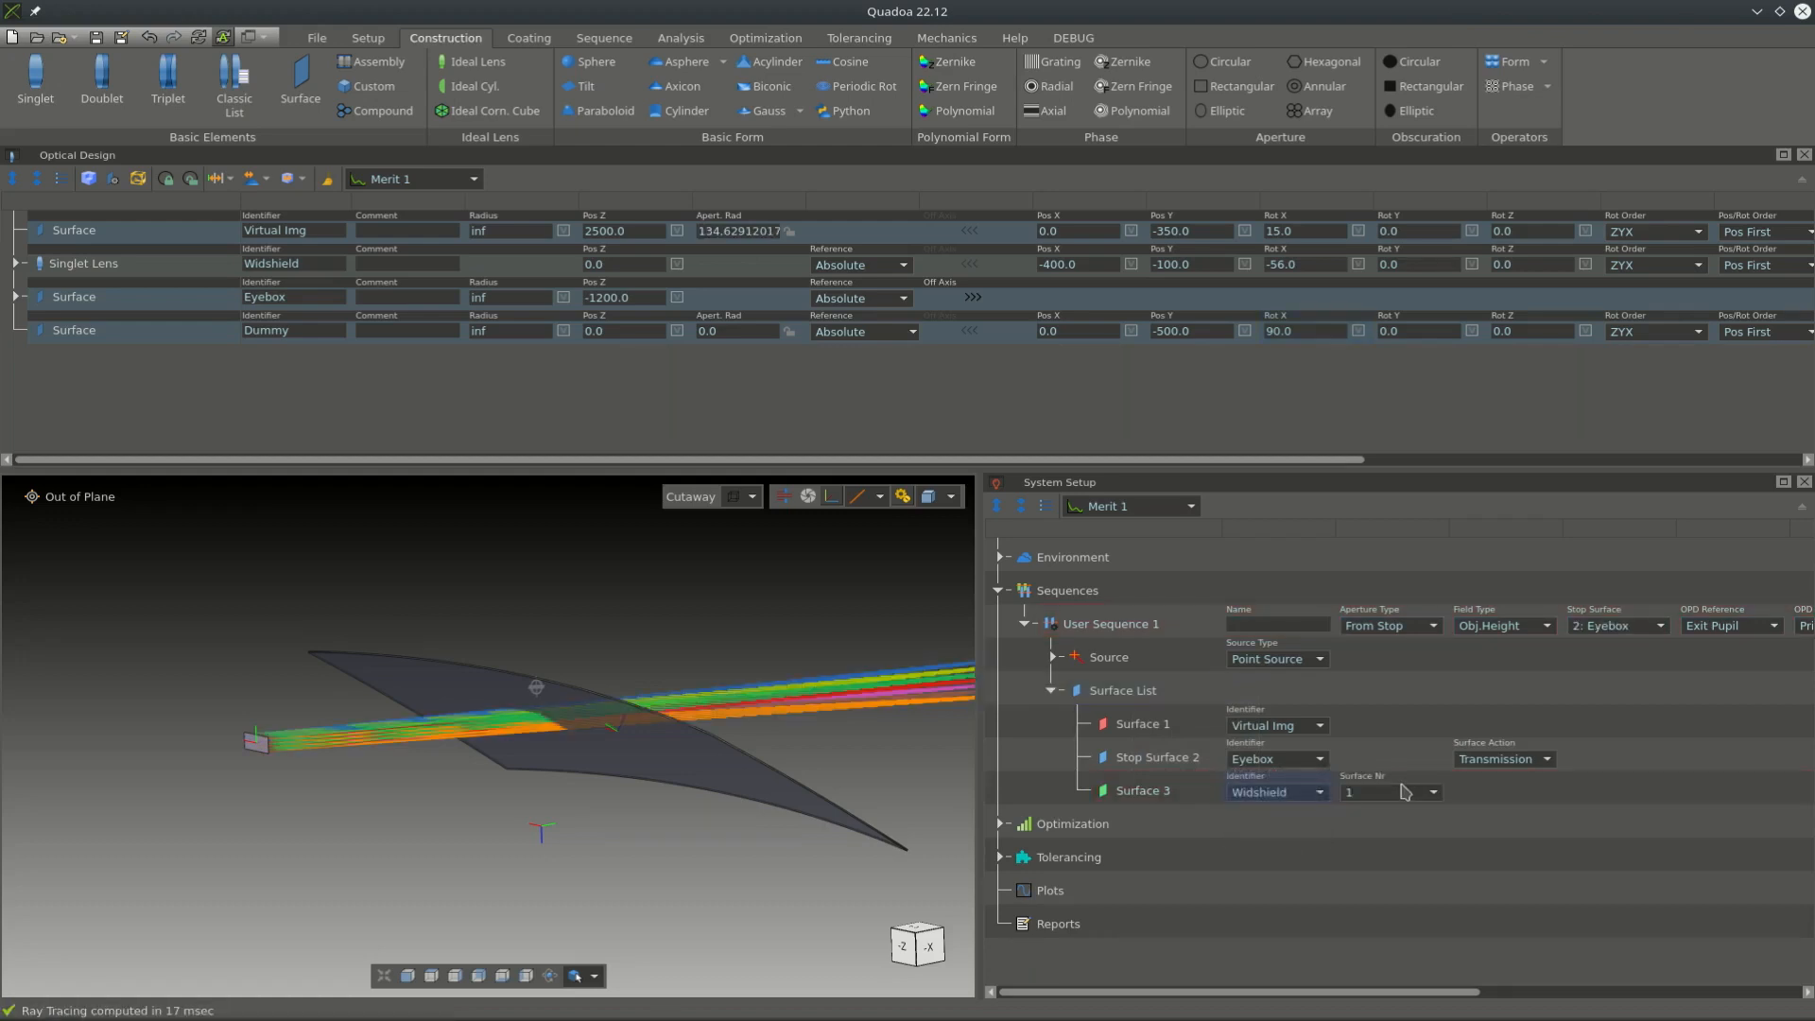
# - Add Surface 4 to the sequence's surface list and assign it to Dummy
pyautogui.click(1143, 792)
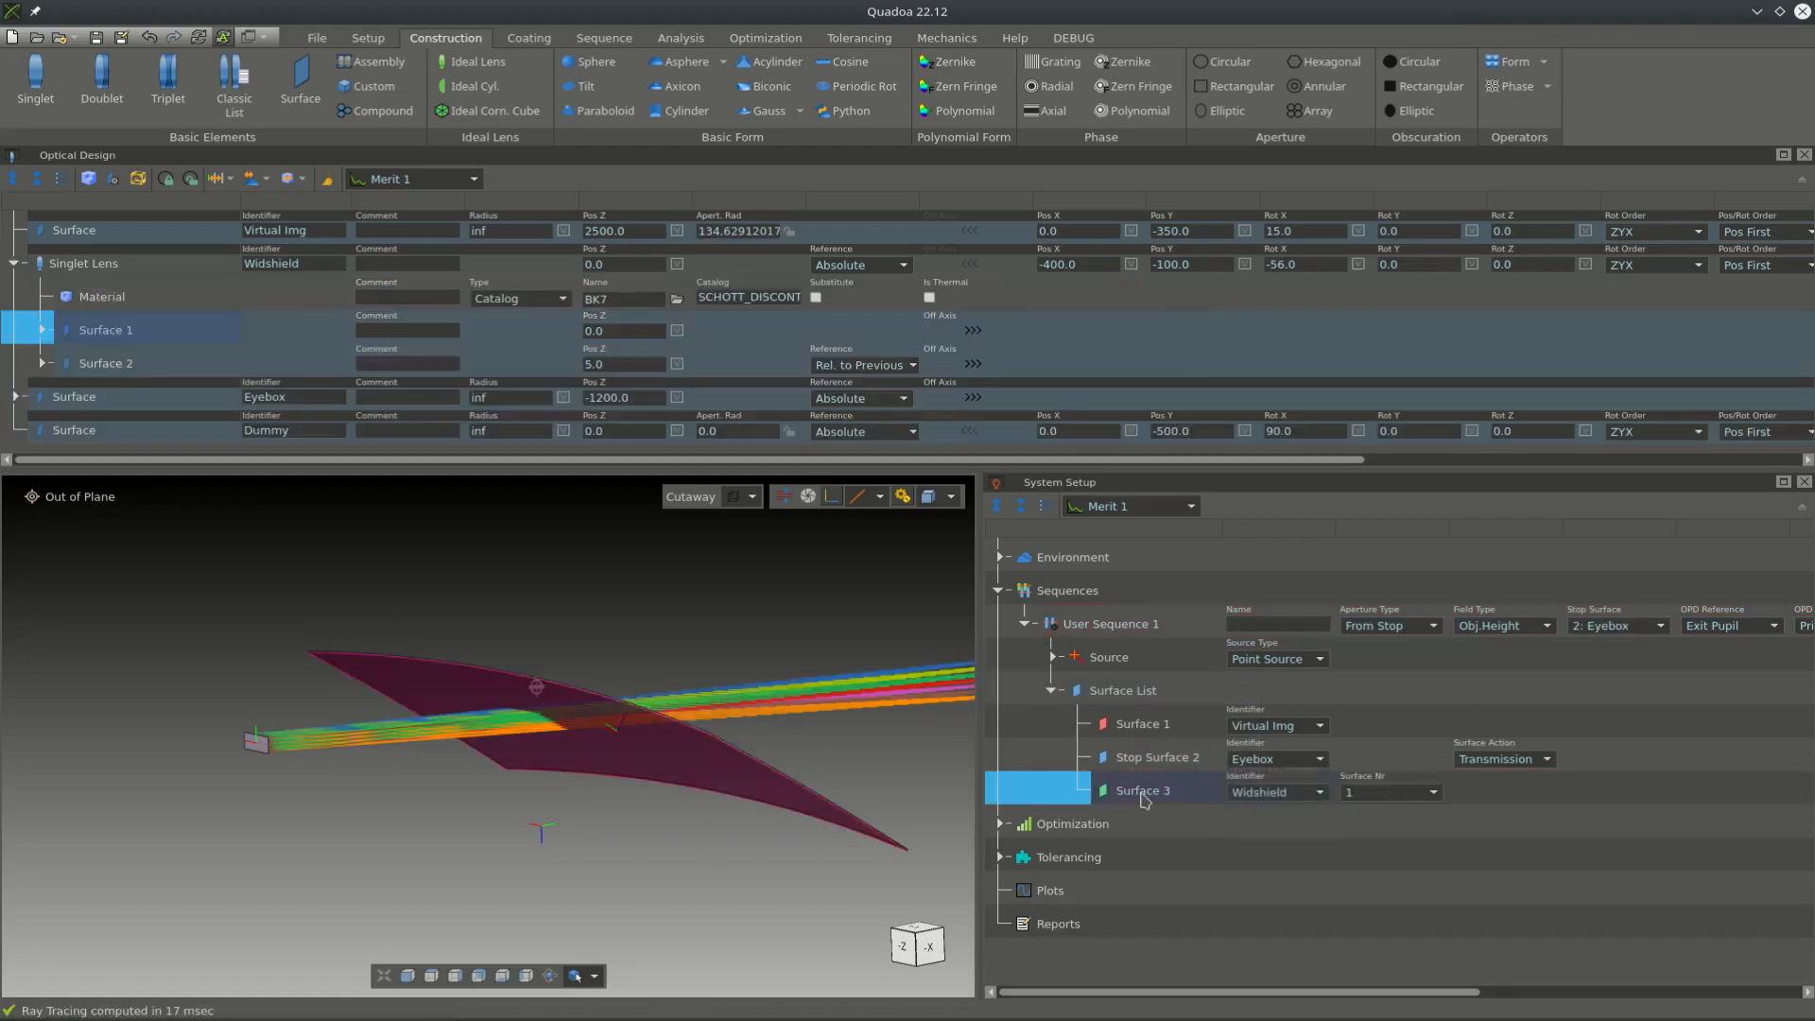
pyautogui.rightClick(1153, 794)
pyautogui.click(1196, 825)
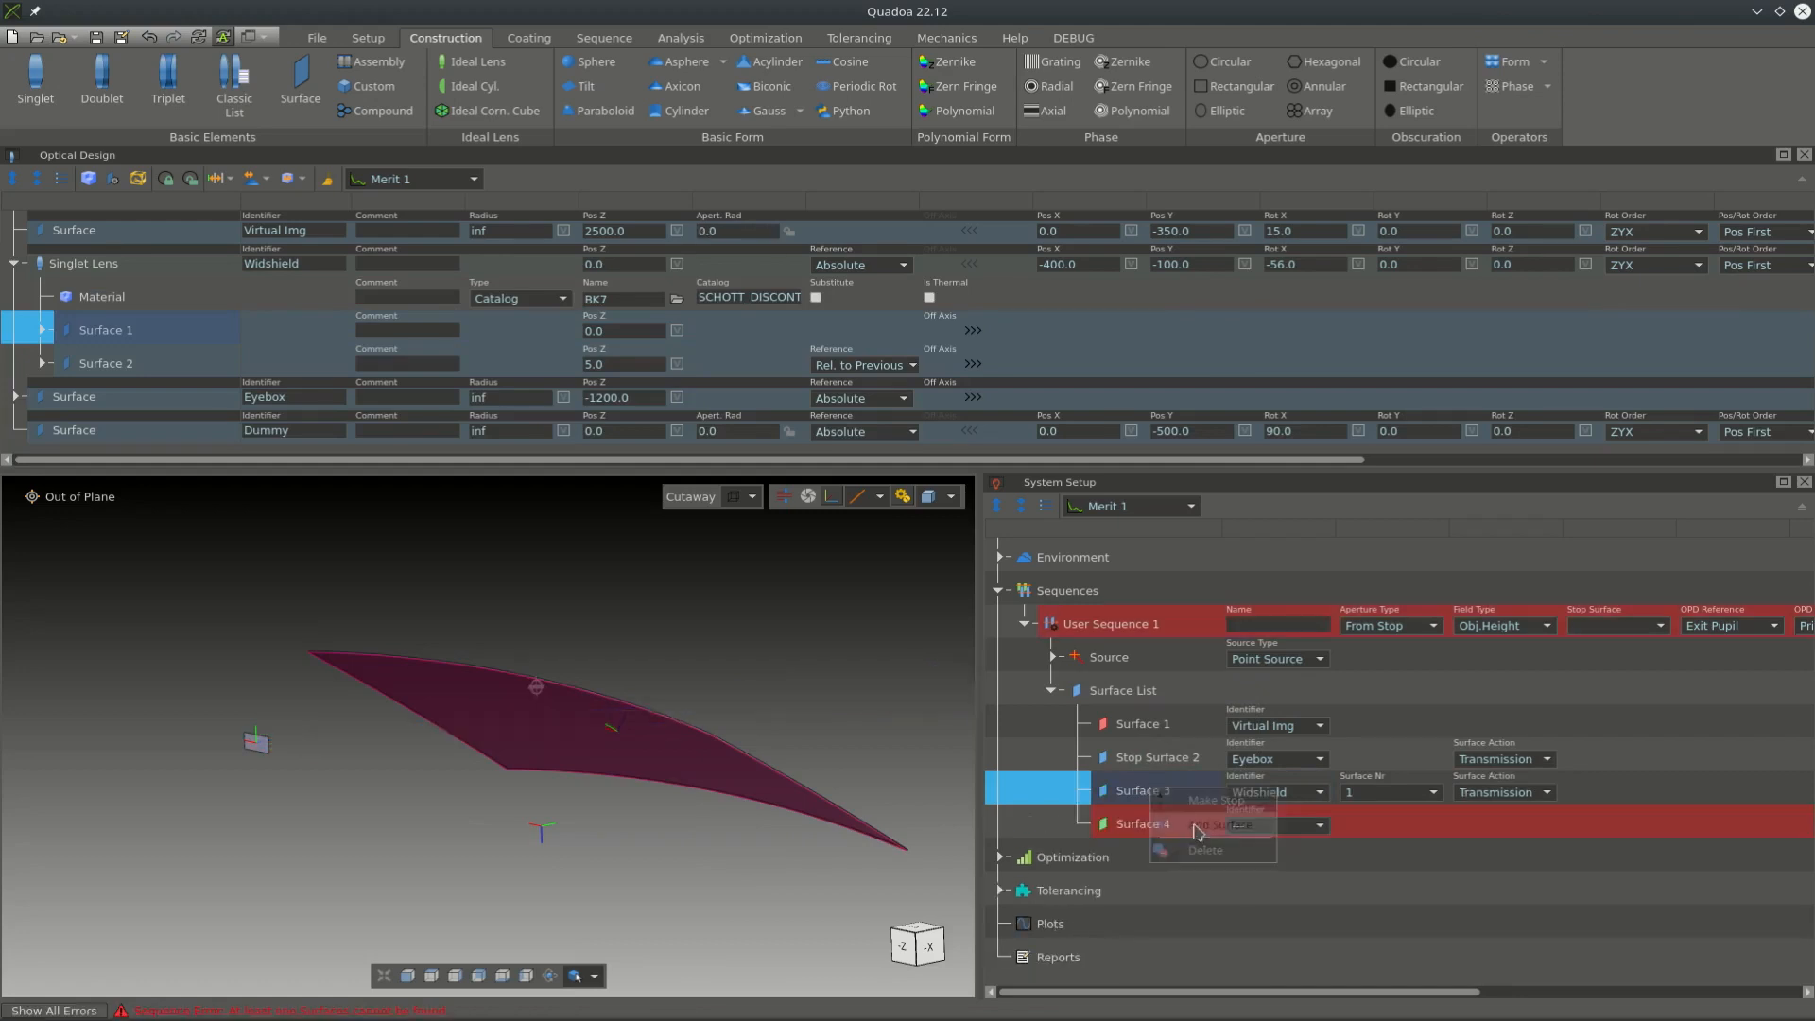
pyautogui.click(1271, 827)
pyautogui.click(1267, 877)
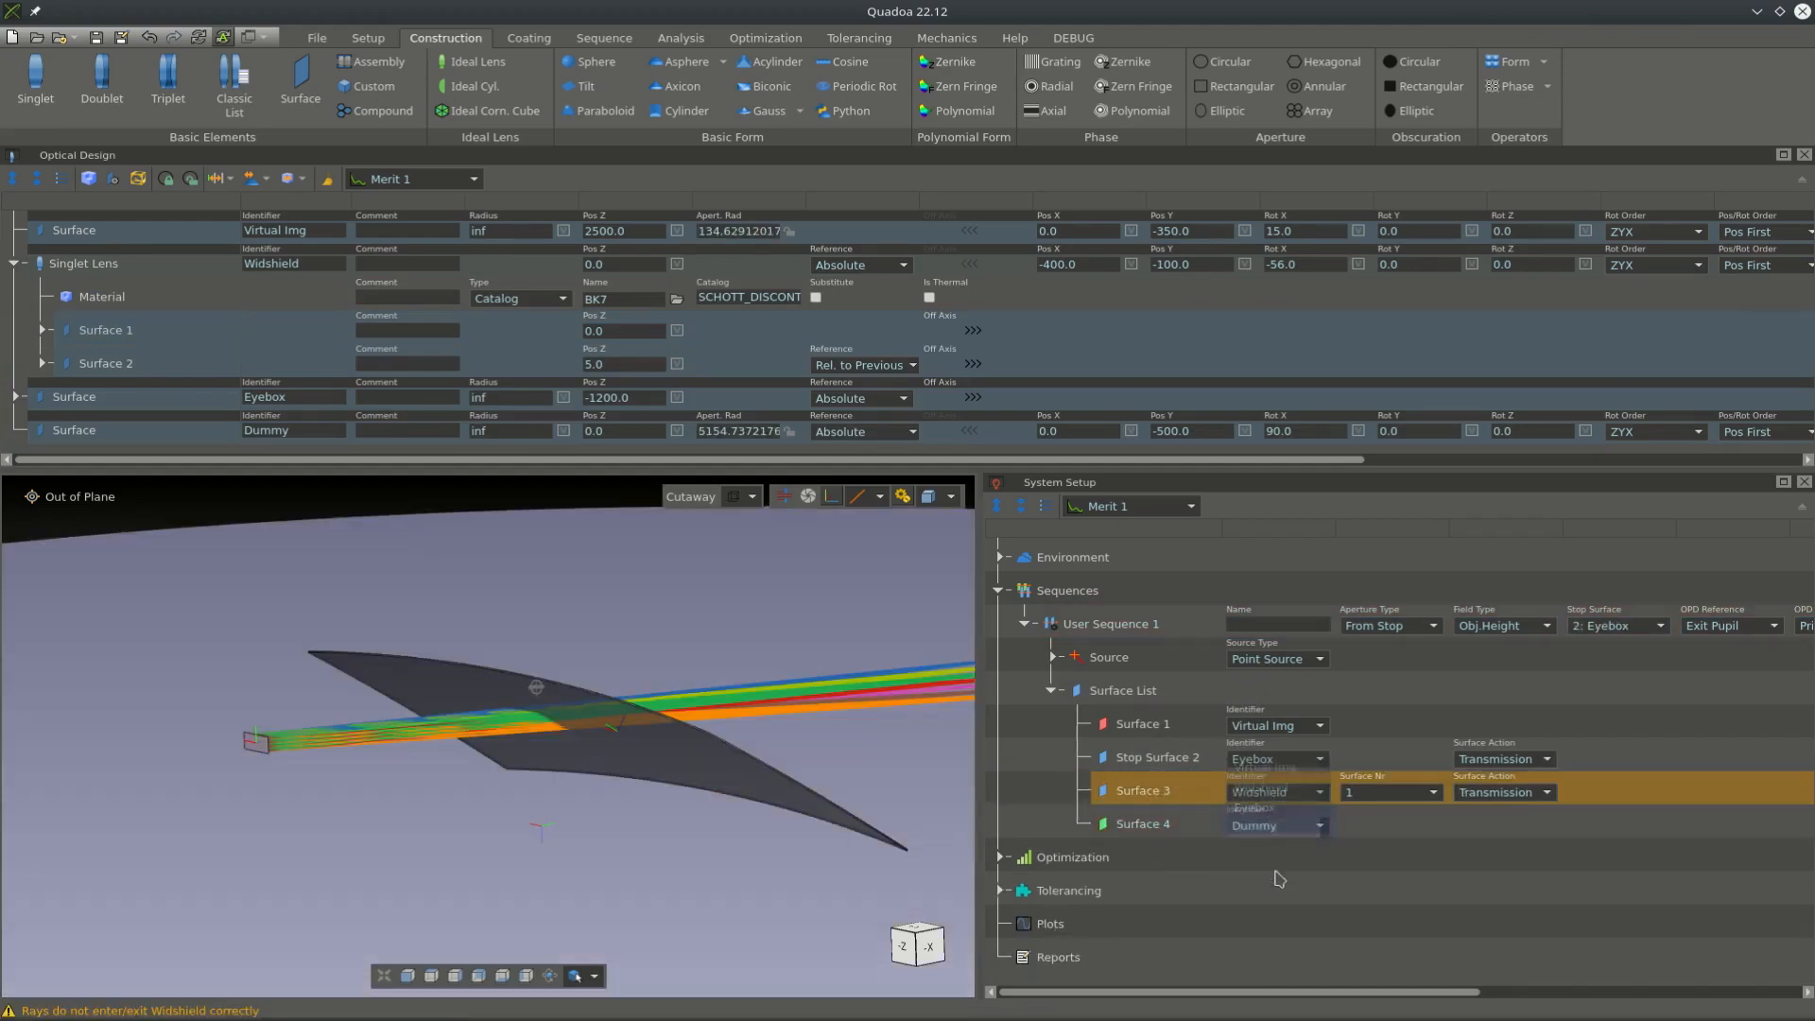
# - Set the surface action of Surface 3, the Widshield, to Reflection and inspect the rays reaching the Dummy surface
pyautogui.click(1519, 799)
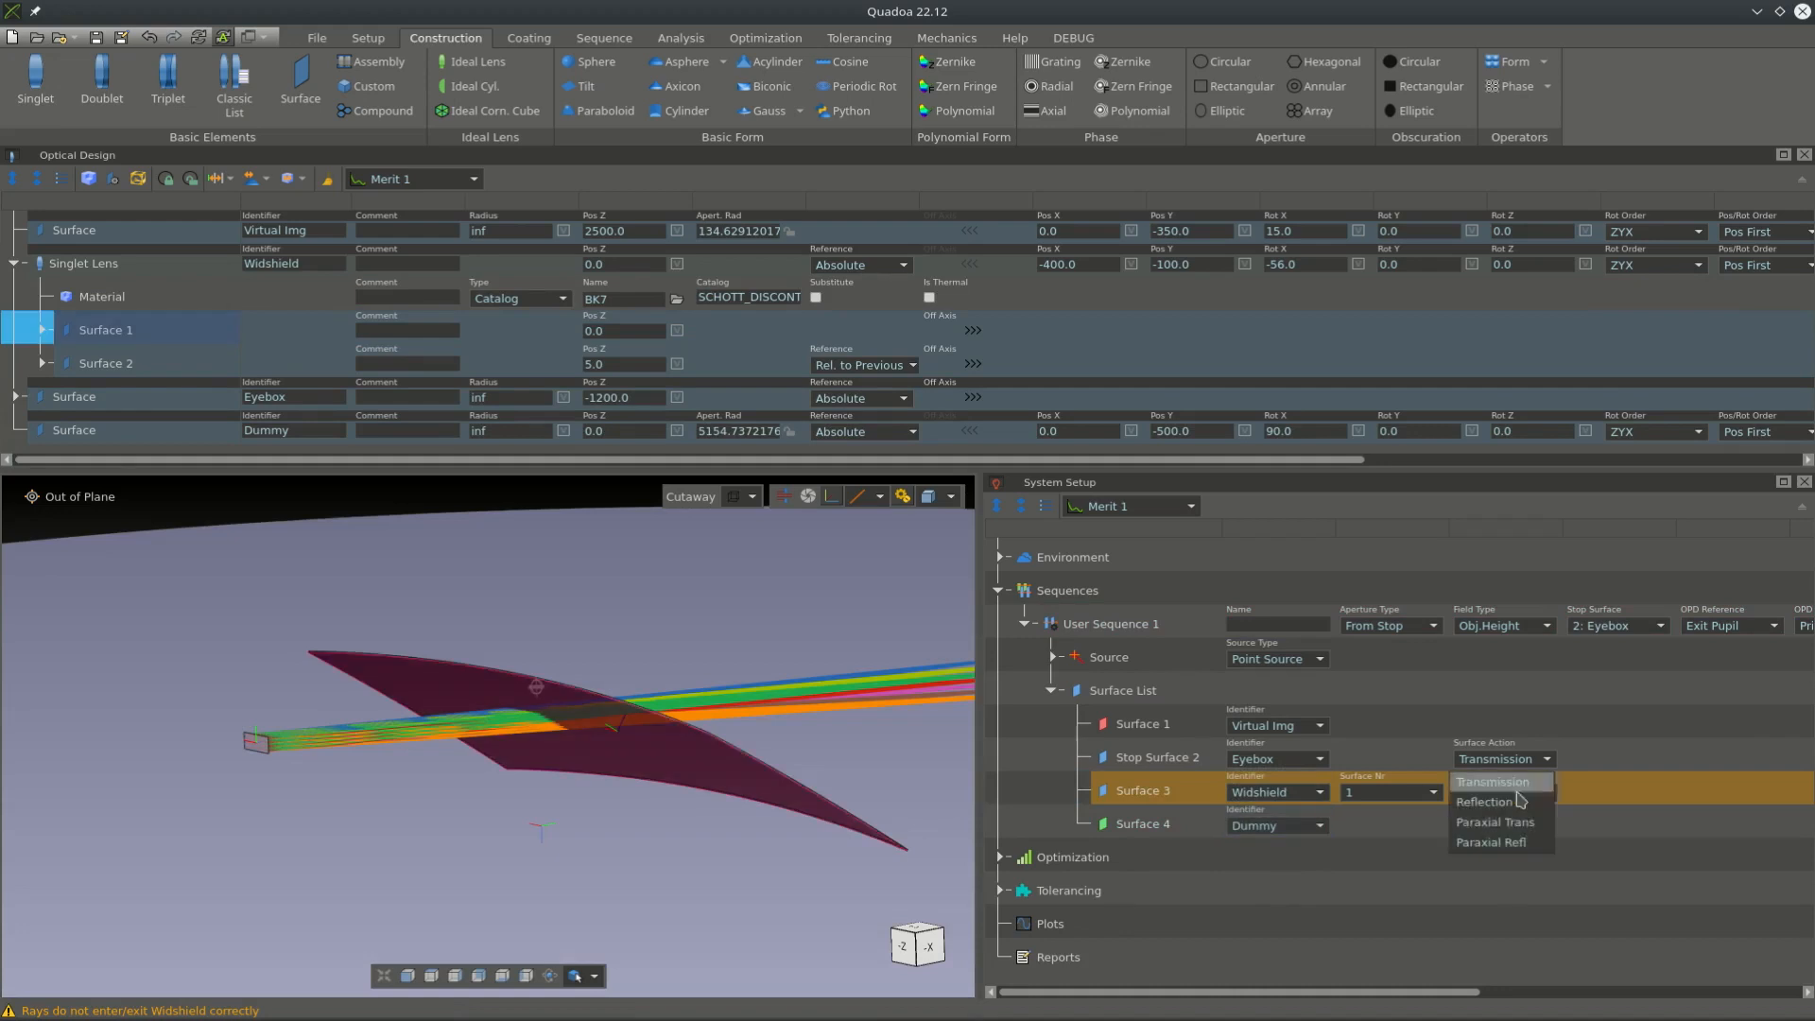
pyautogui.click(1519, 810)
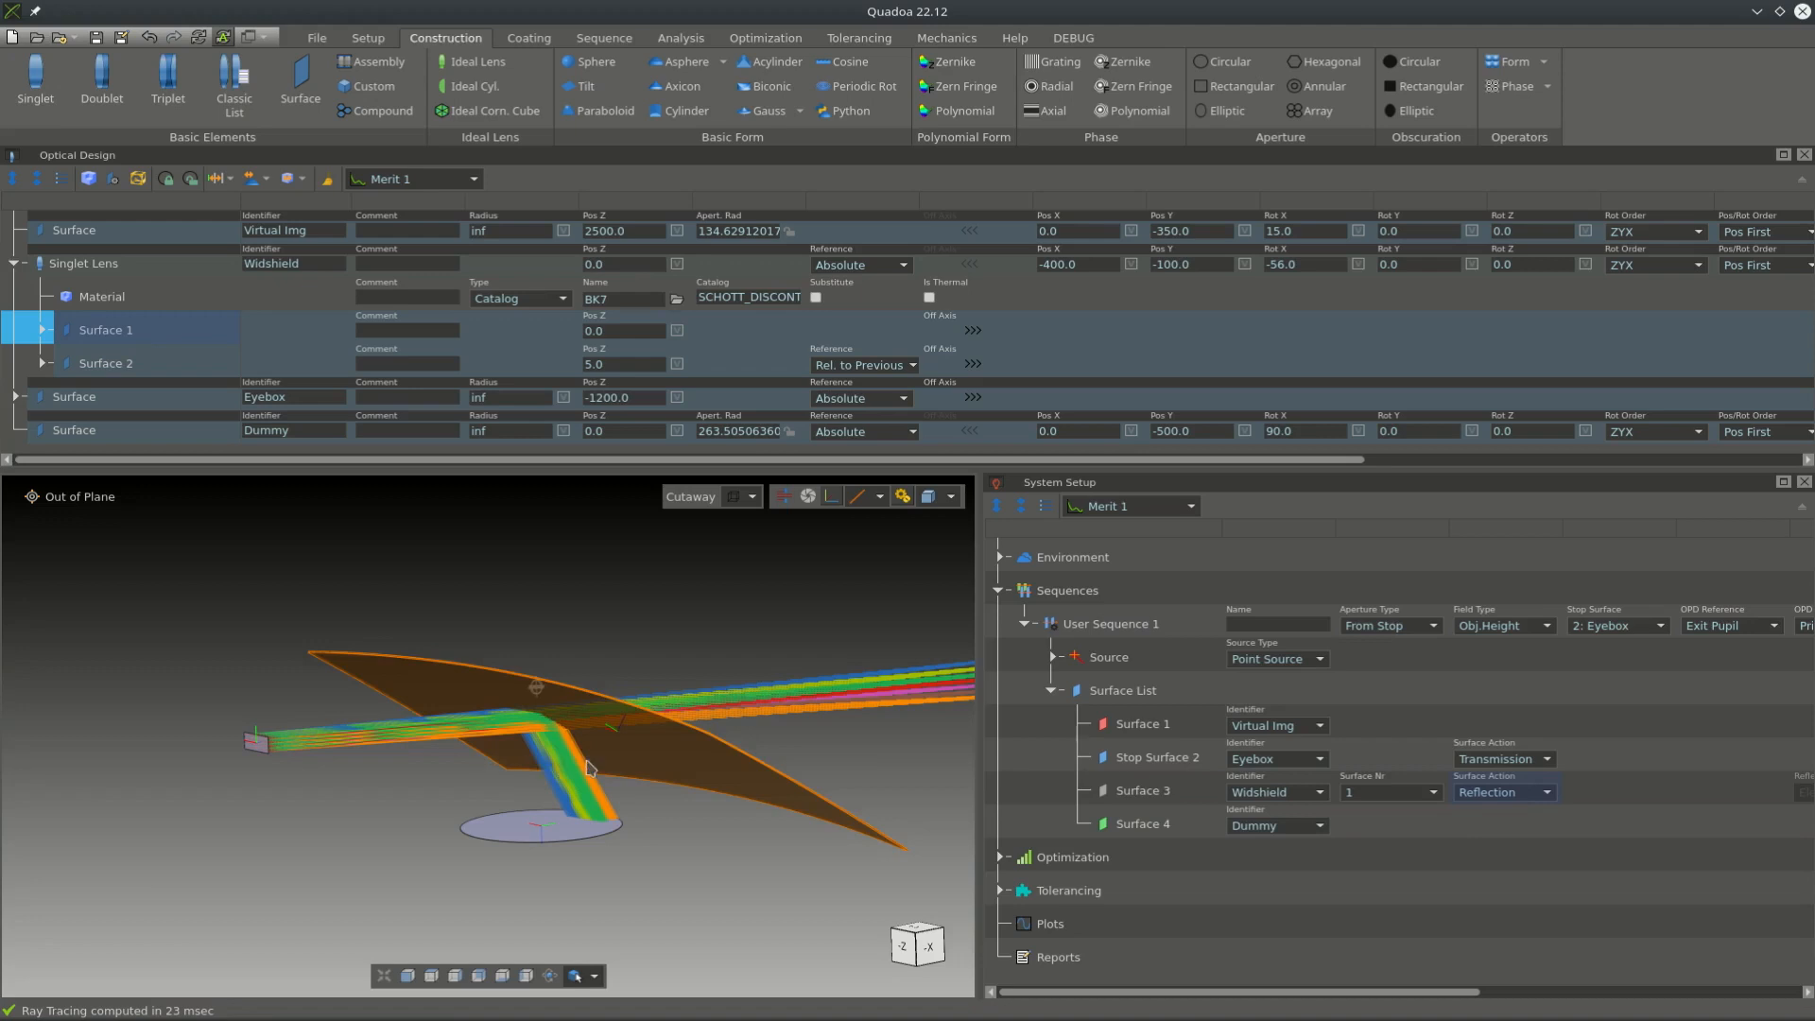
pyautogui.moveTo(588, 767)
pyautogui.mouseDown()
pyautogui.moveTo(747, 756)
pyautogui.moveTo(665, 746)
pyautogui.moveTo(699, 685)
pyautogui.moveTo(775, 699)
pyautogui.moveTo(713, 753)
pyautogui.moveTo(610, 770)
pyautogui.moveTo(664, 746)
pyautogui.moveTo(507, 636)
pyautogui.moveTo(556, 686)
pyautogui.mouseUp()
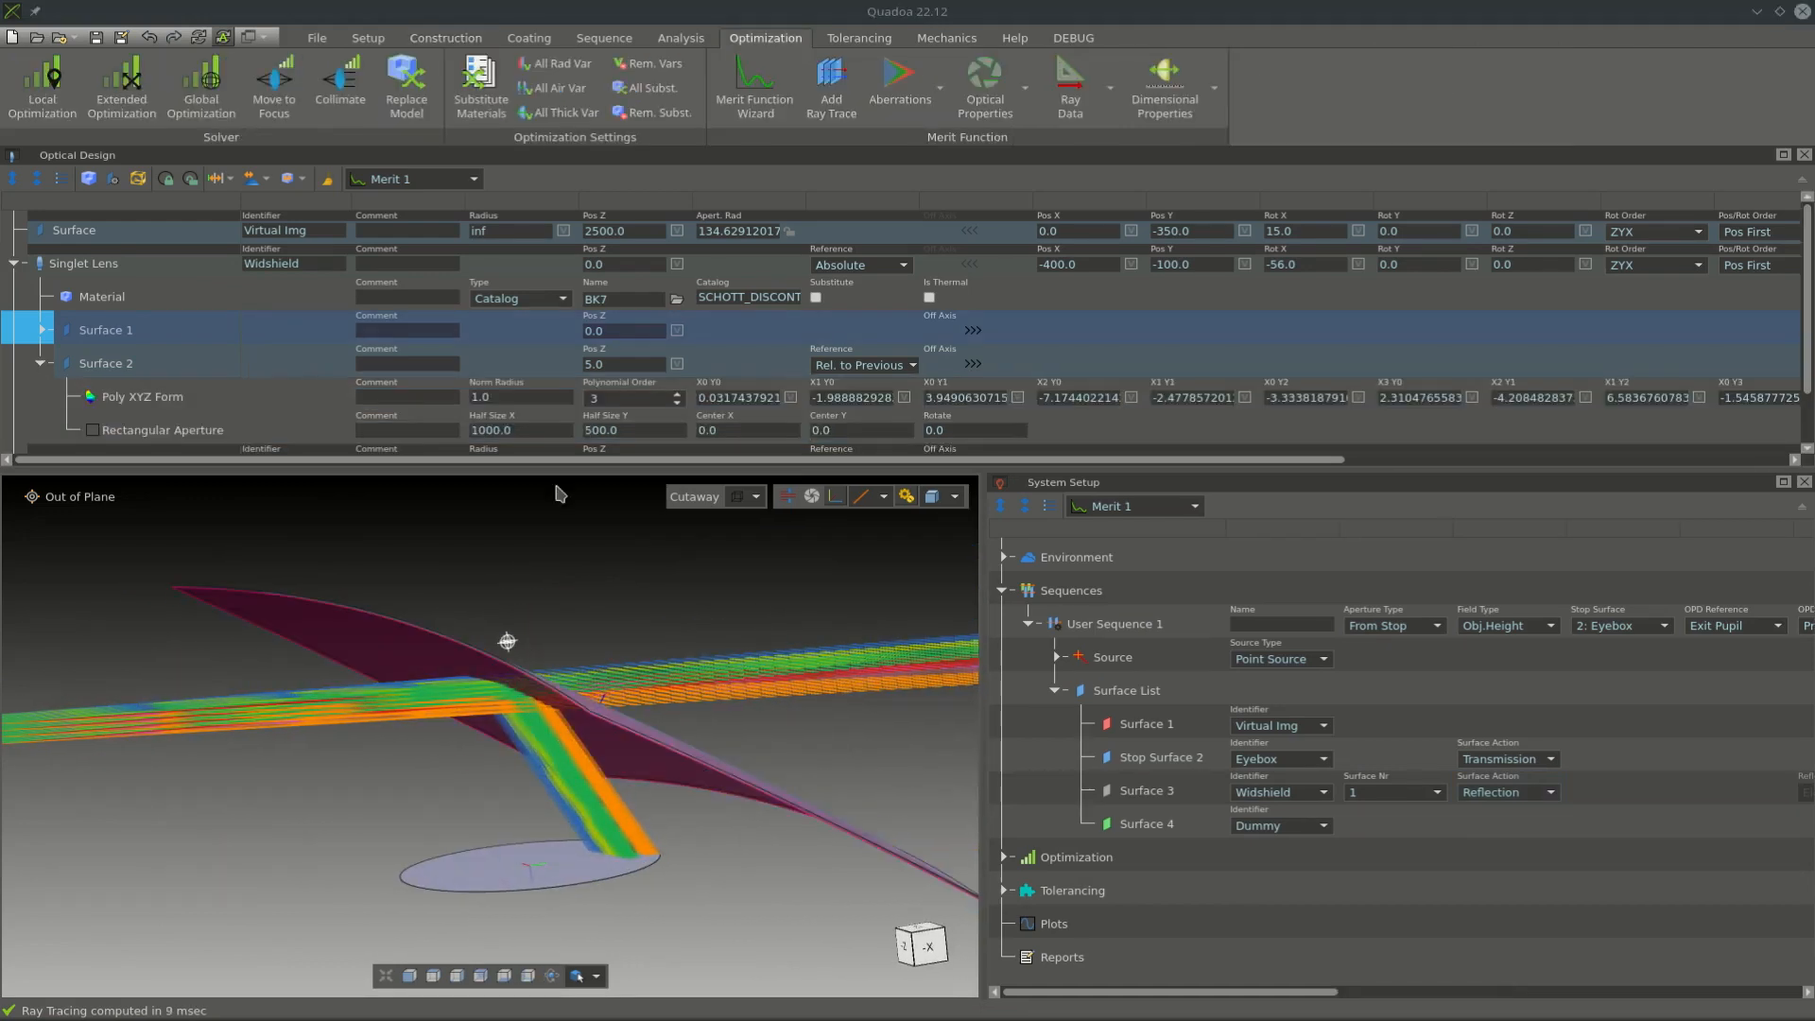
pyautogui.click(762, 623)
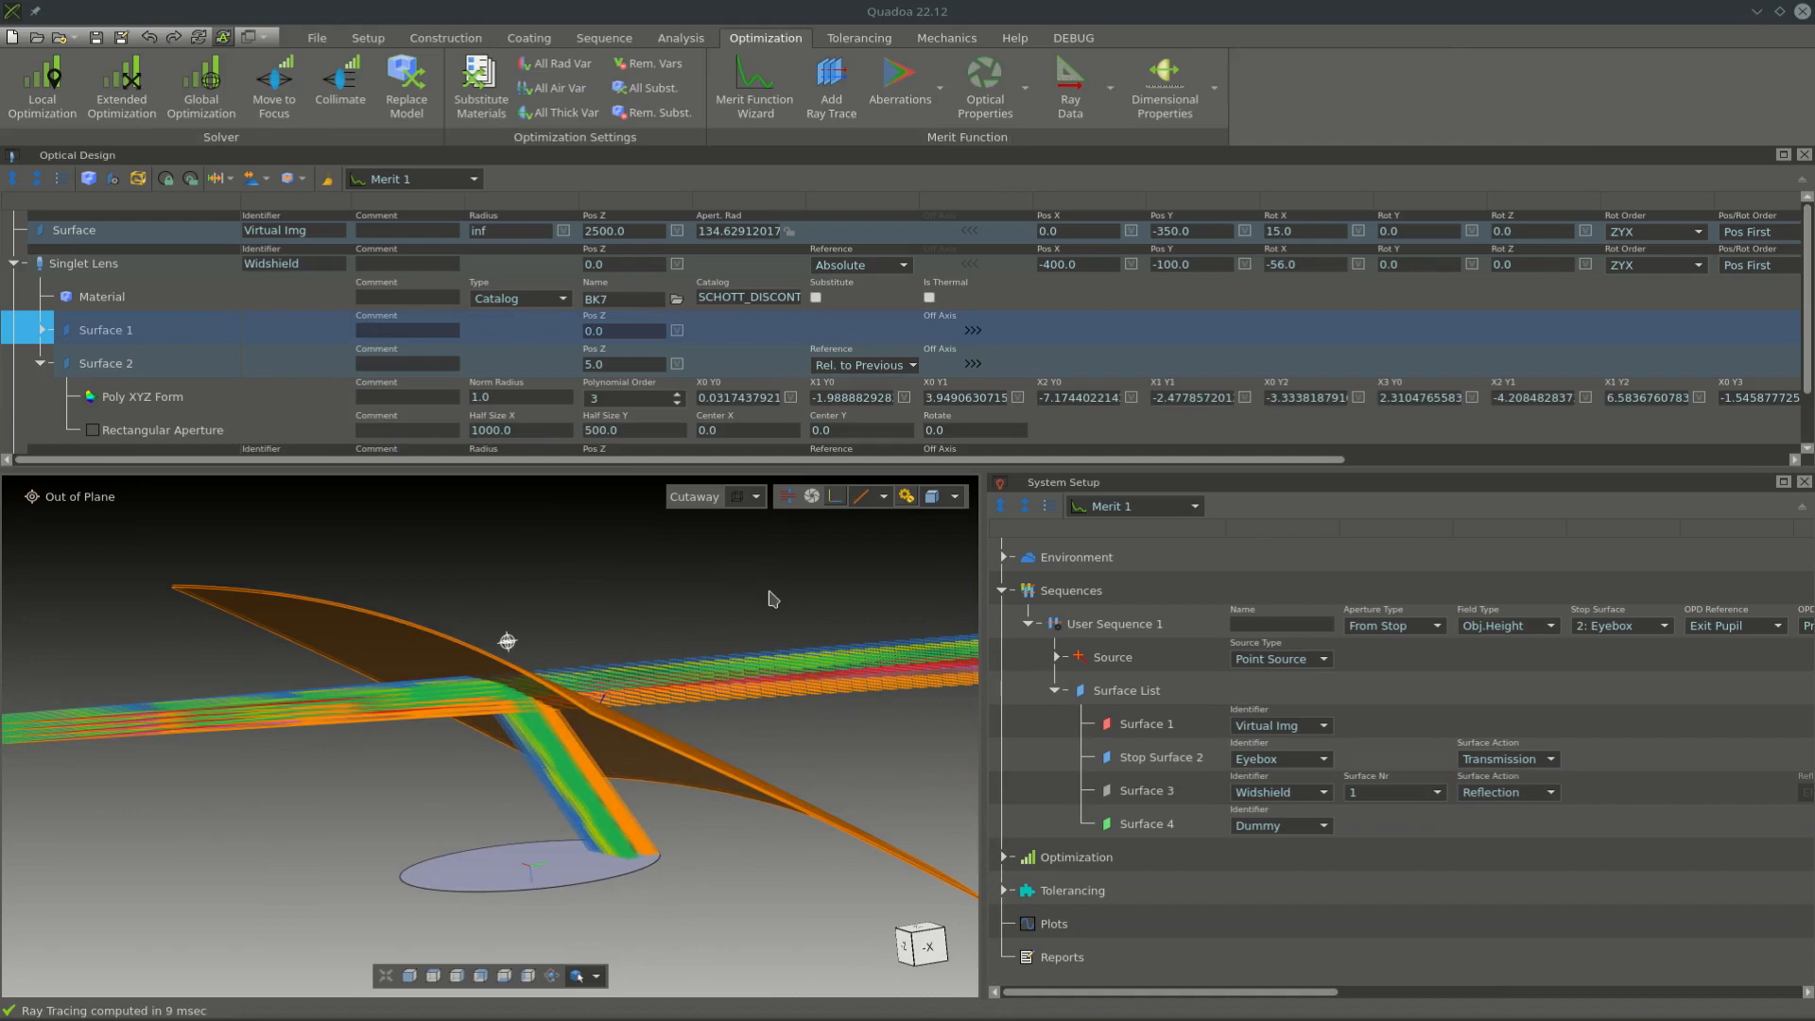
# - Add a Ray Trace to Merit Function 1 under Optimization and expand its settings
pyautogui.click(1003, 856)
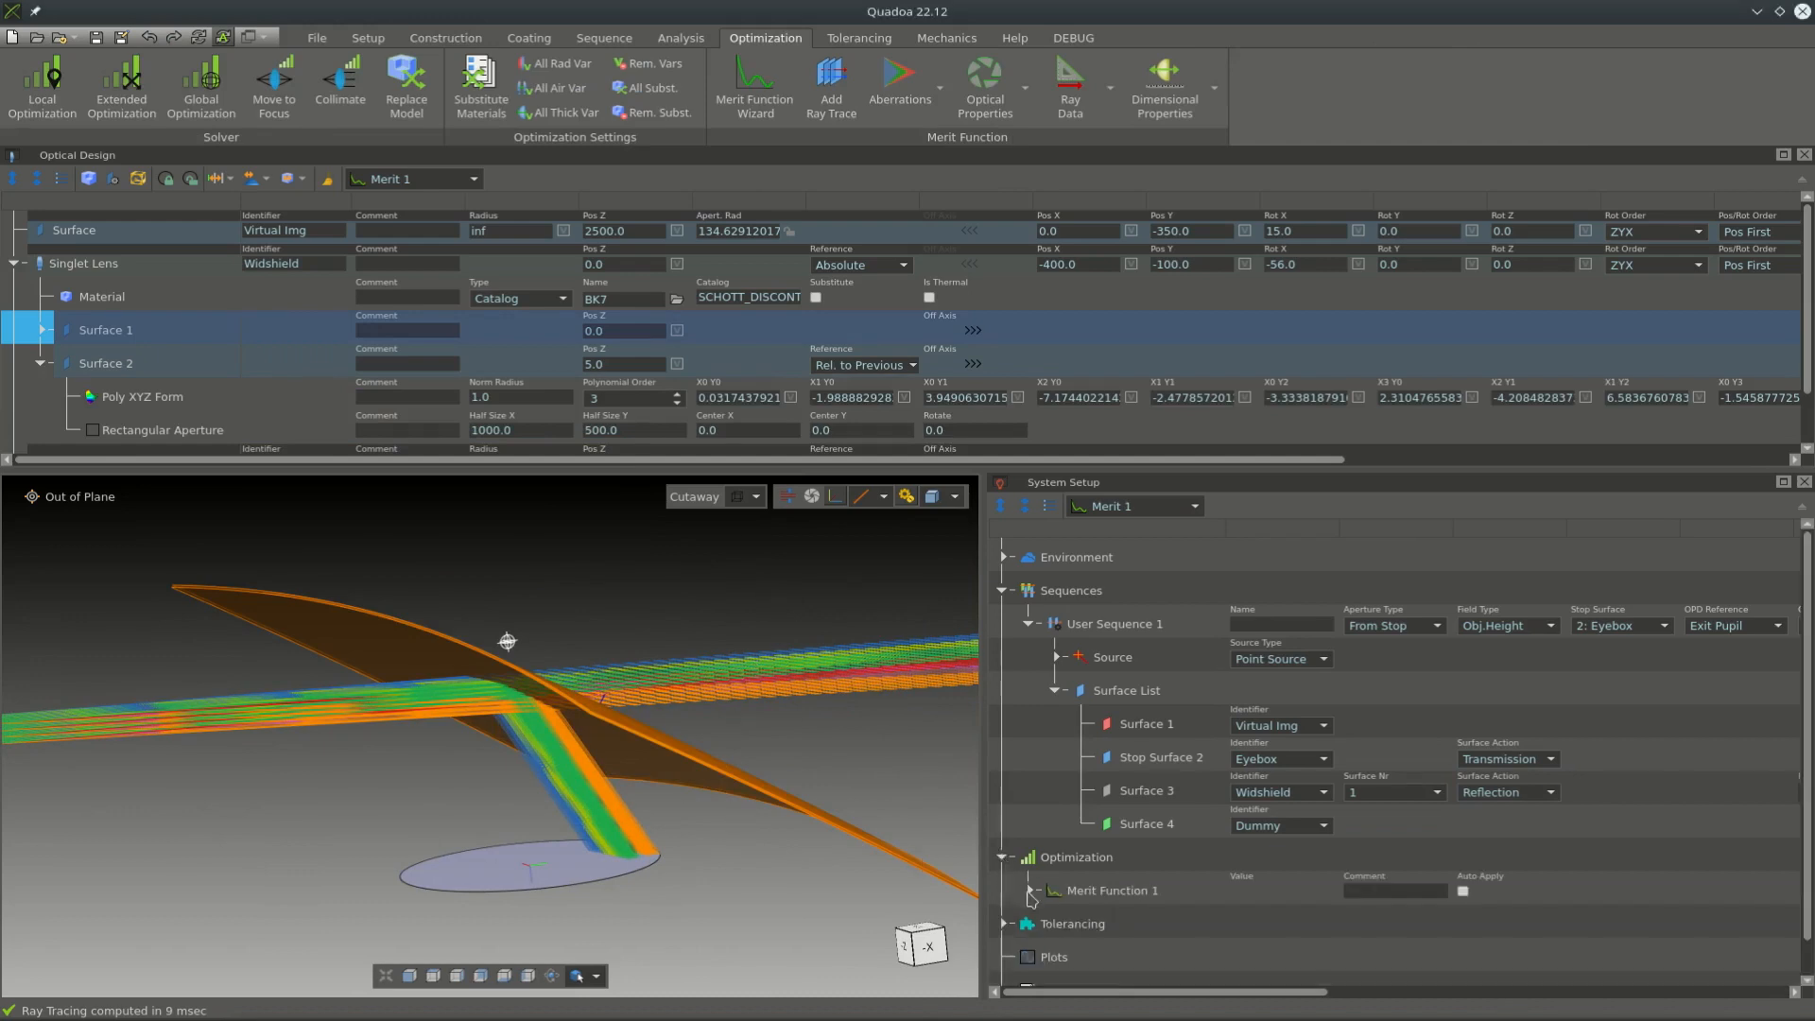
pyautogui.click(1029, 891)
pyautogui.click(1118, 891)
pyautogui.scroll(-3, 1120, 892)
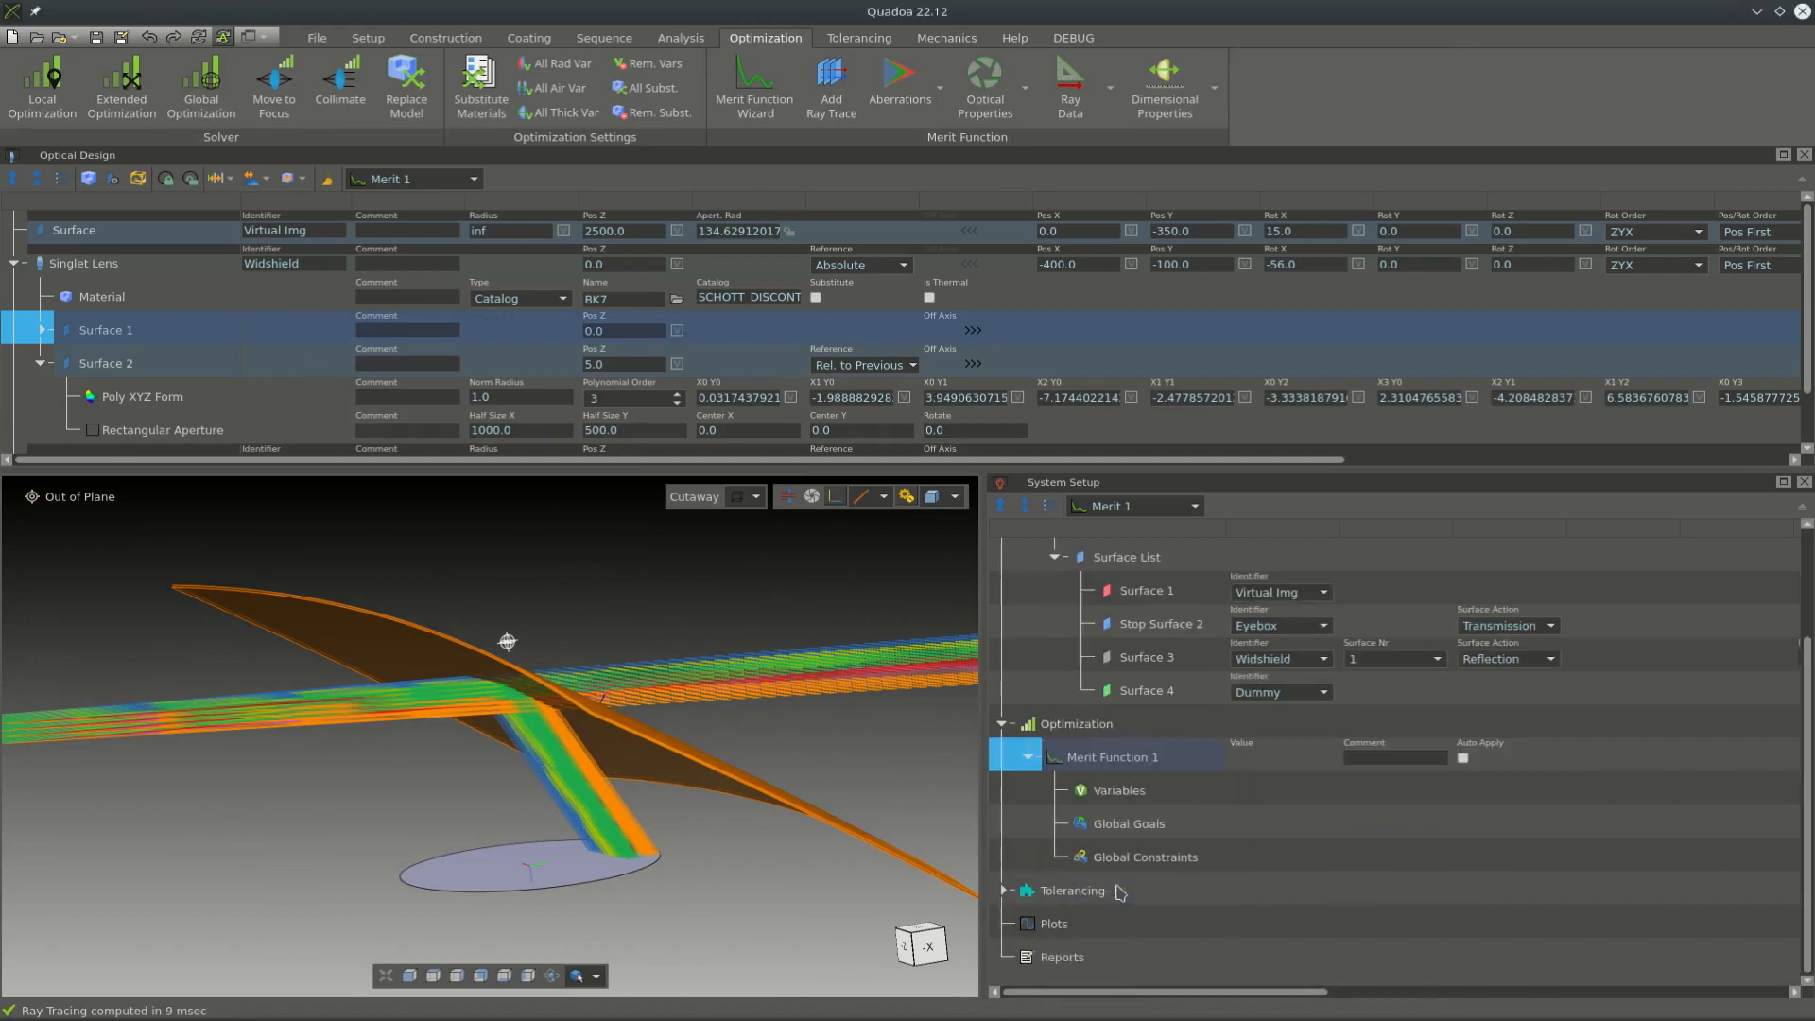
pyautogui.rightClick(1116, 761)
pyautogui.click(1206, 779)
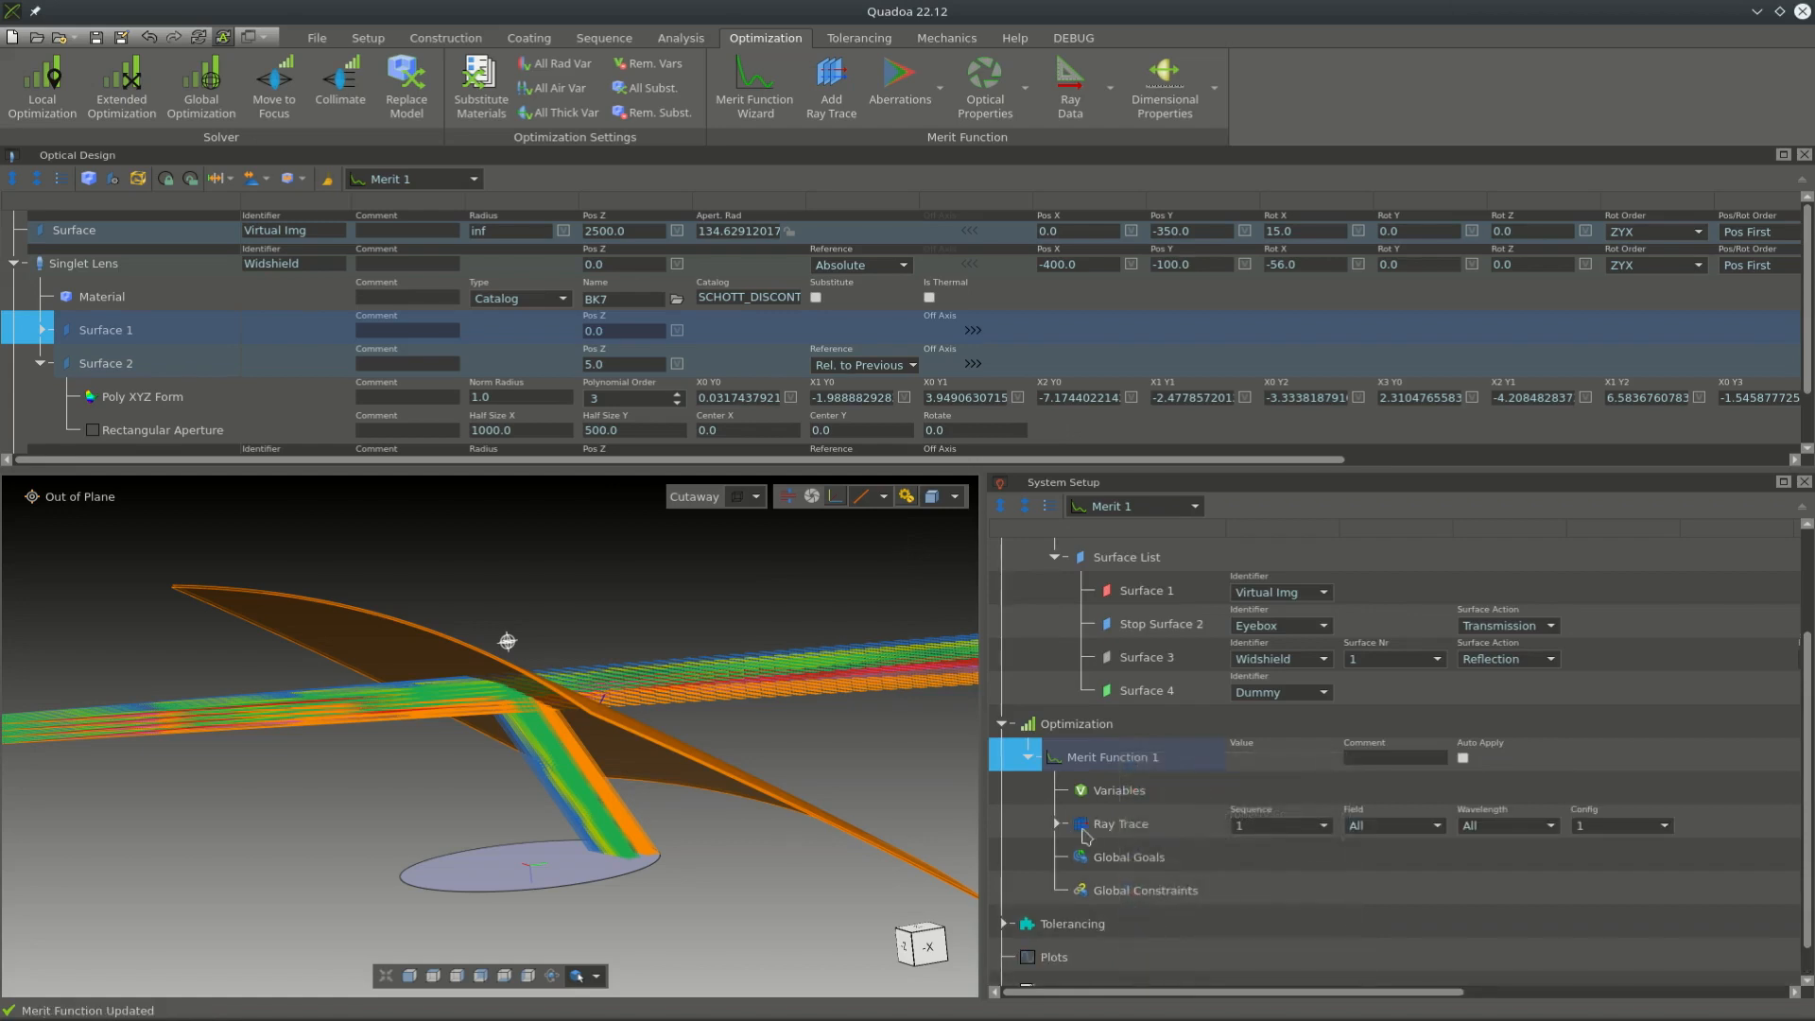
pyautogui.click(1058, 825)
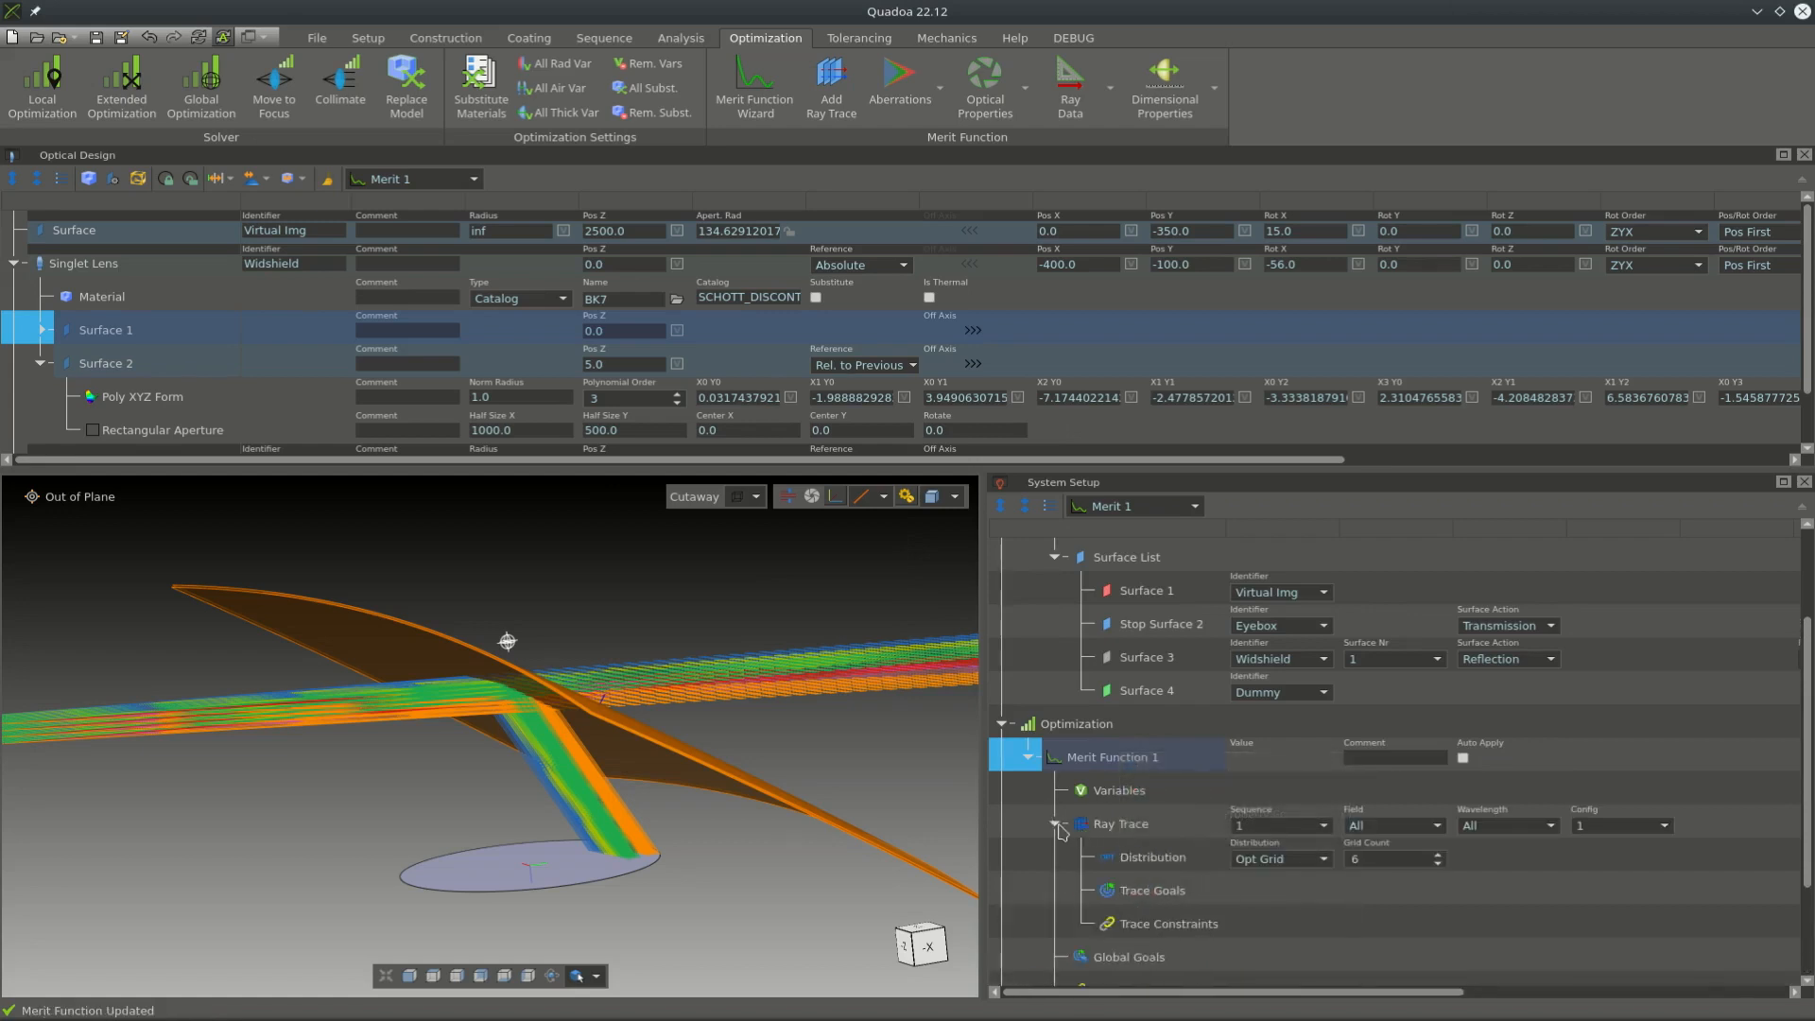
# - Add a Chief Ray Position goal to the Trace Goals and evaluate it on surface 4: Dummy
pyautogui.rightClick(1137, 892)
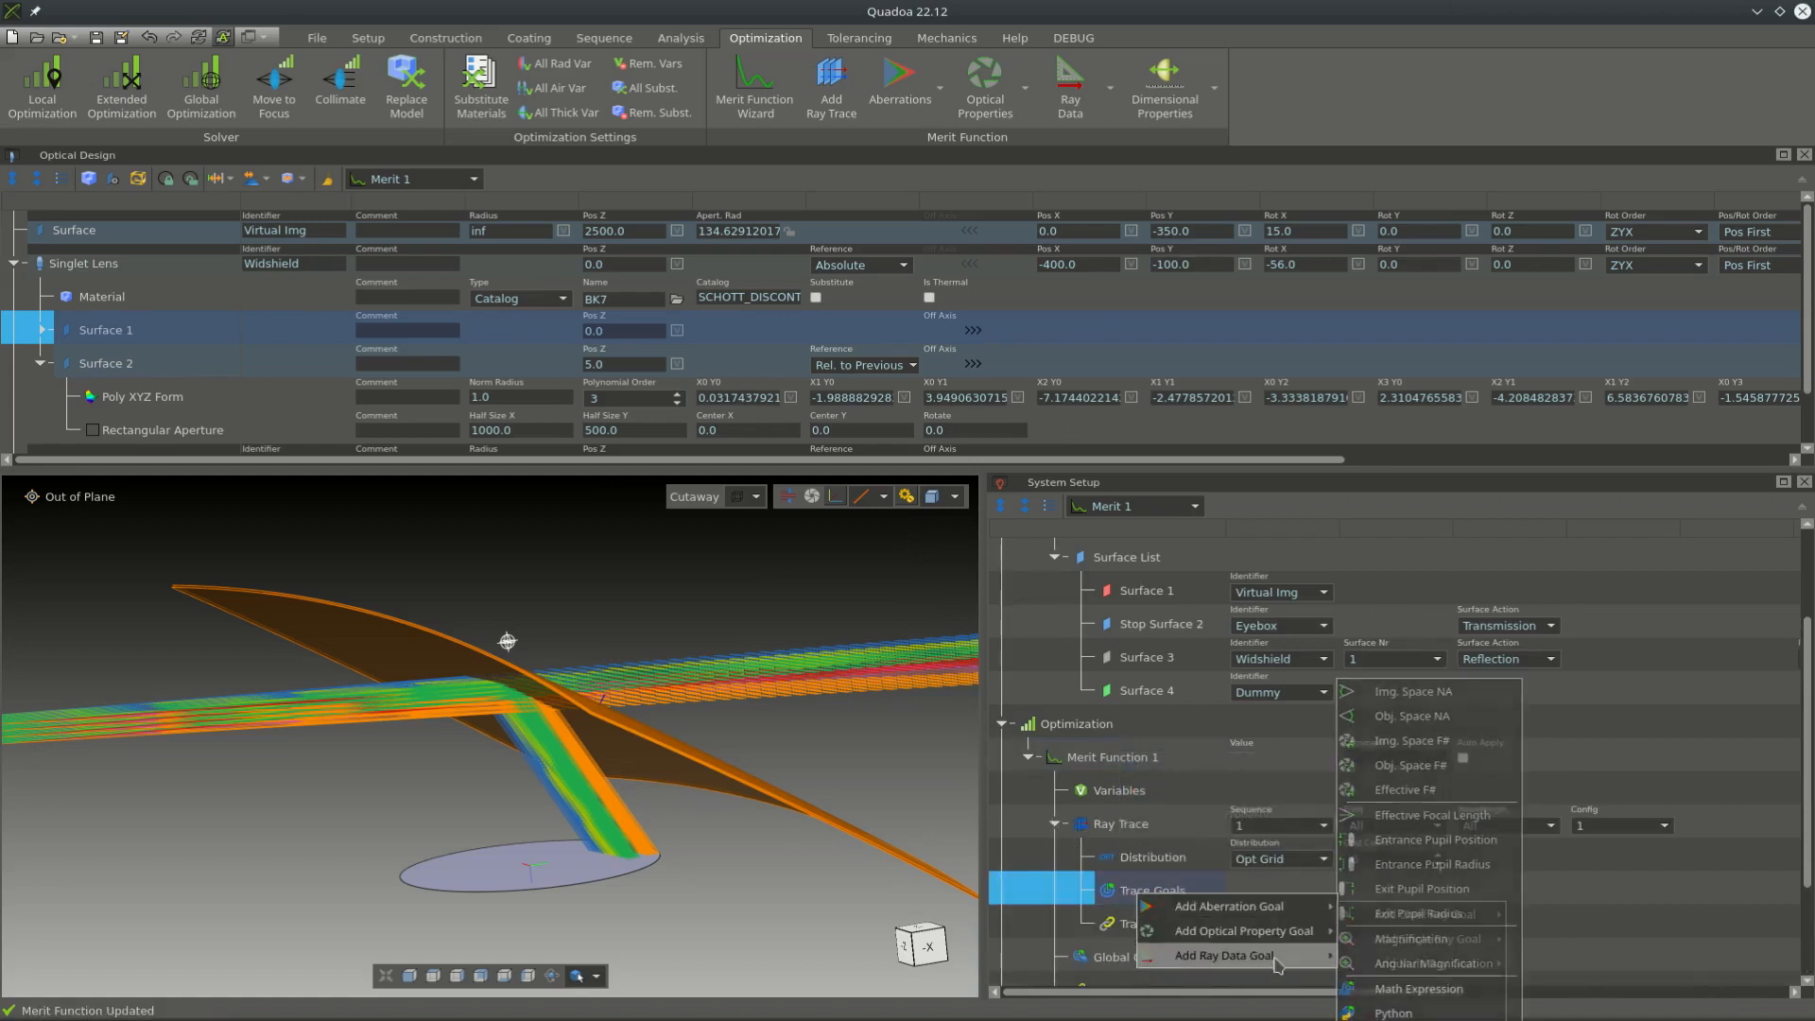
pyautogui.moveTo(1229, 956)
pyautogui.moveTo(1444, 928)
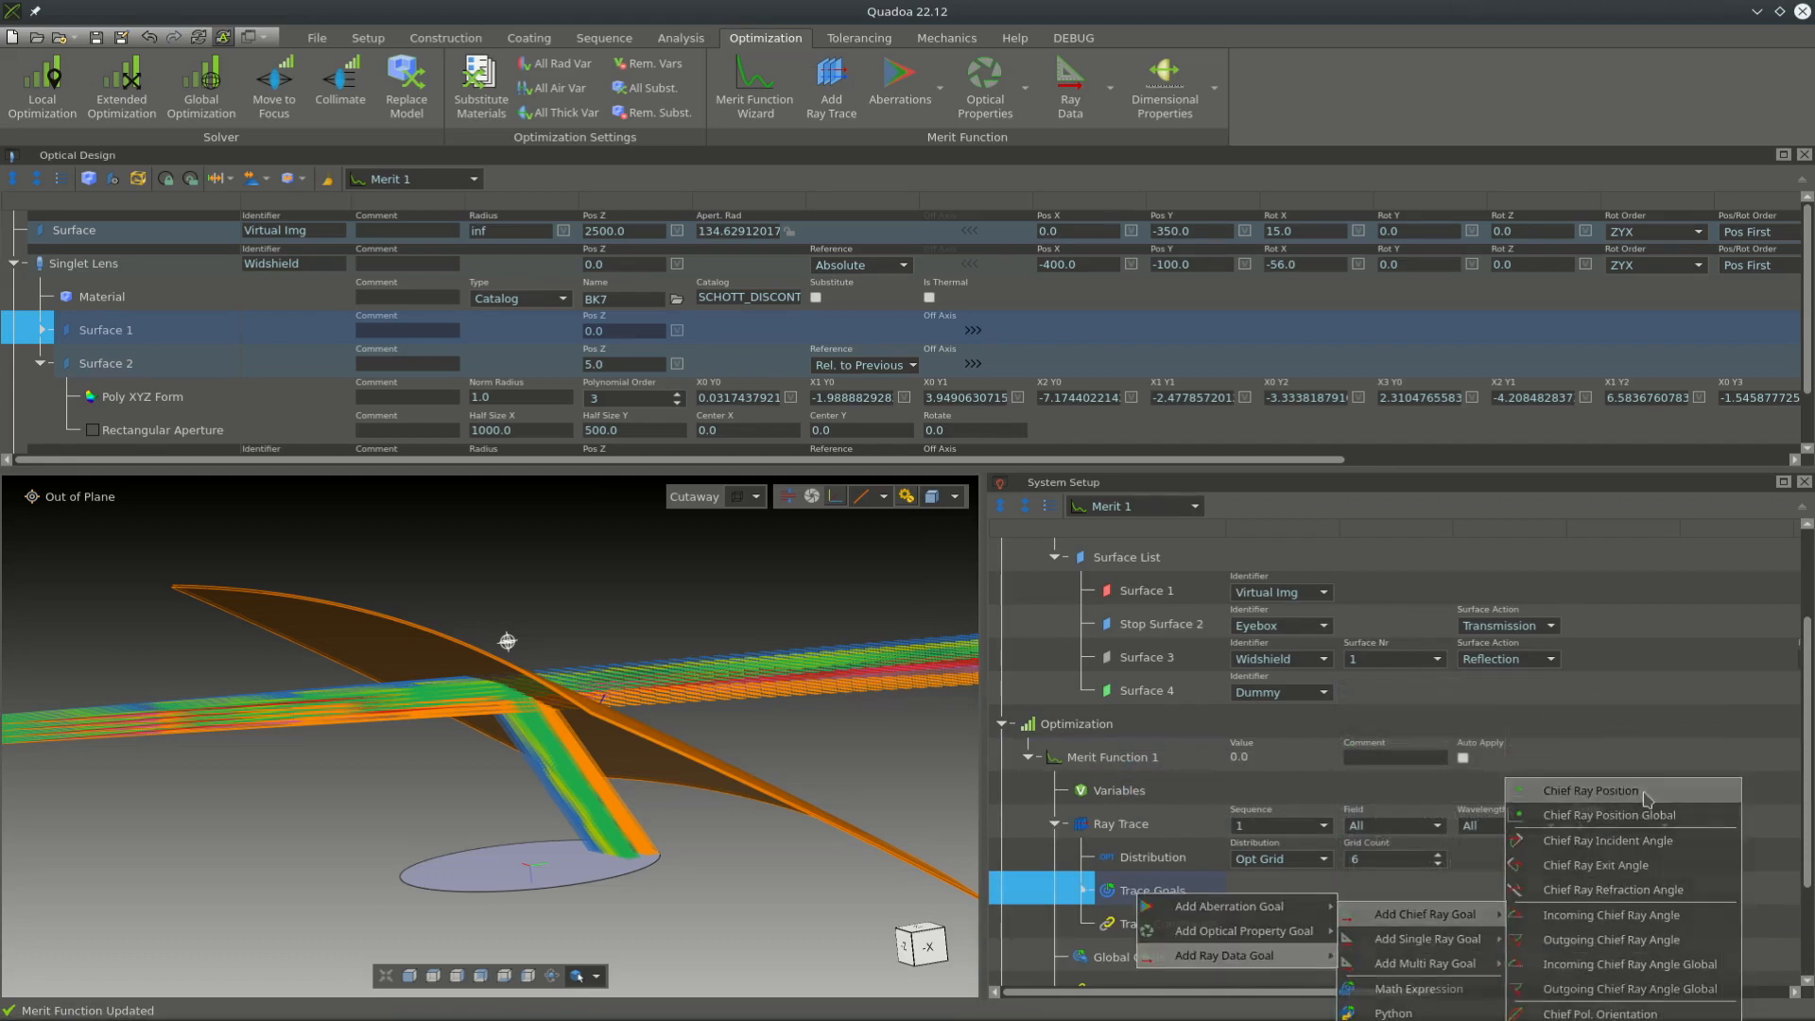
pyautogui.click(1591, 790)
pyautogui.click(1085, 757)
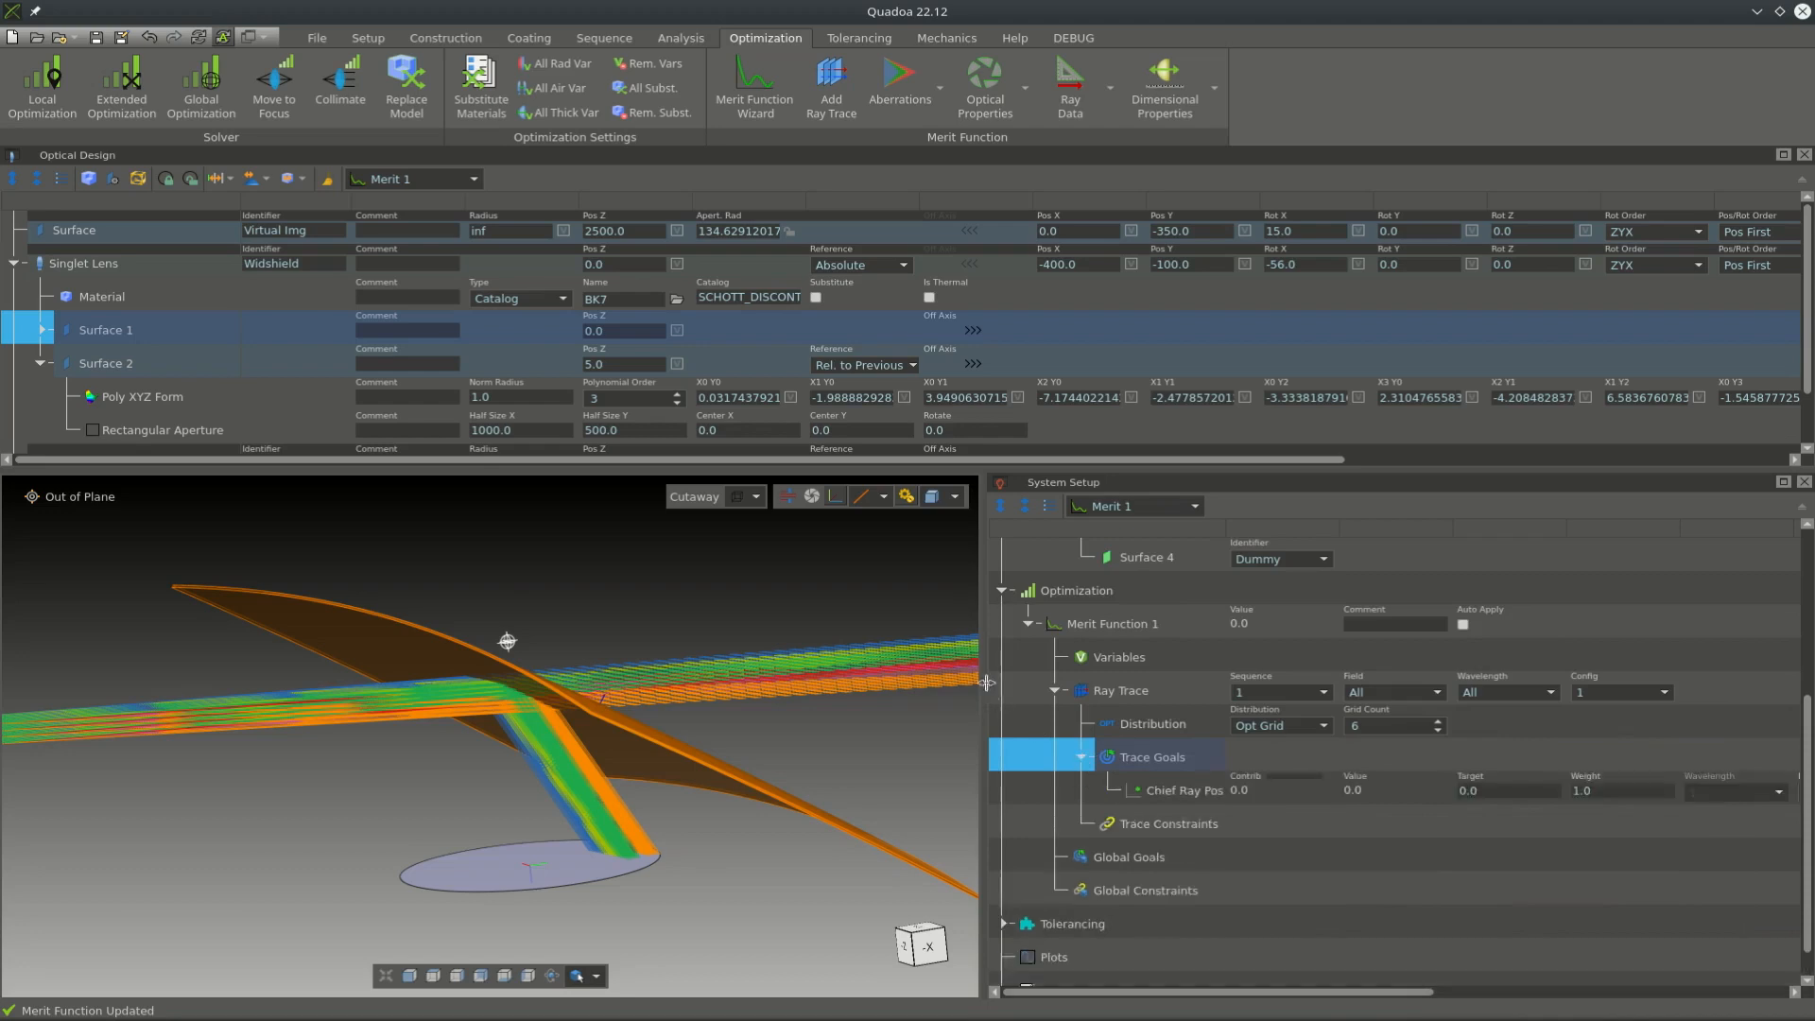
pyautogui.moveTo(984, 676); pyautogui.dragTo(397, 667)
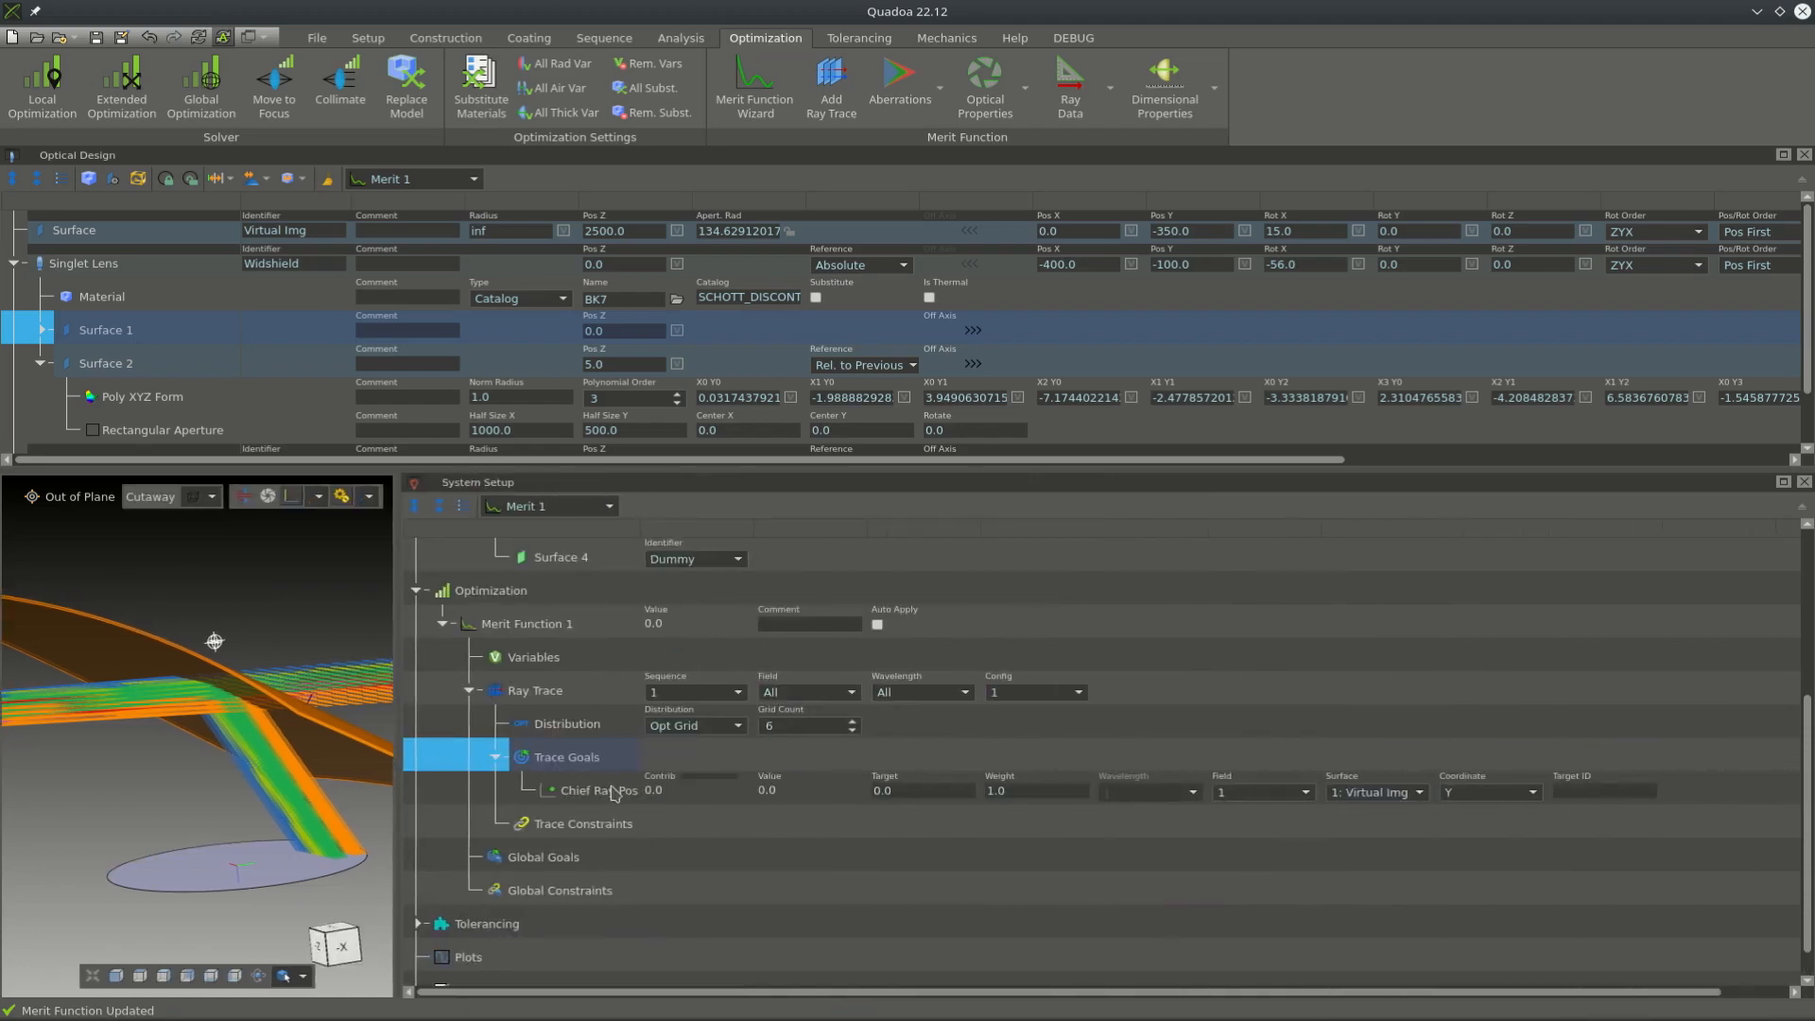
pyautogui.rightClick(593, 762)
pyautogui.press('Escape')
pyautogui.click(1389, 792)
pyautogui.click(1391, 844)
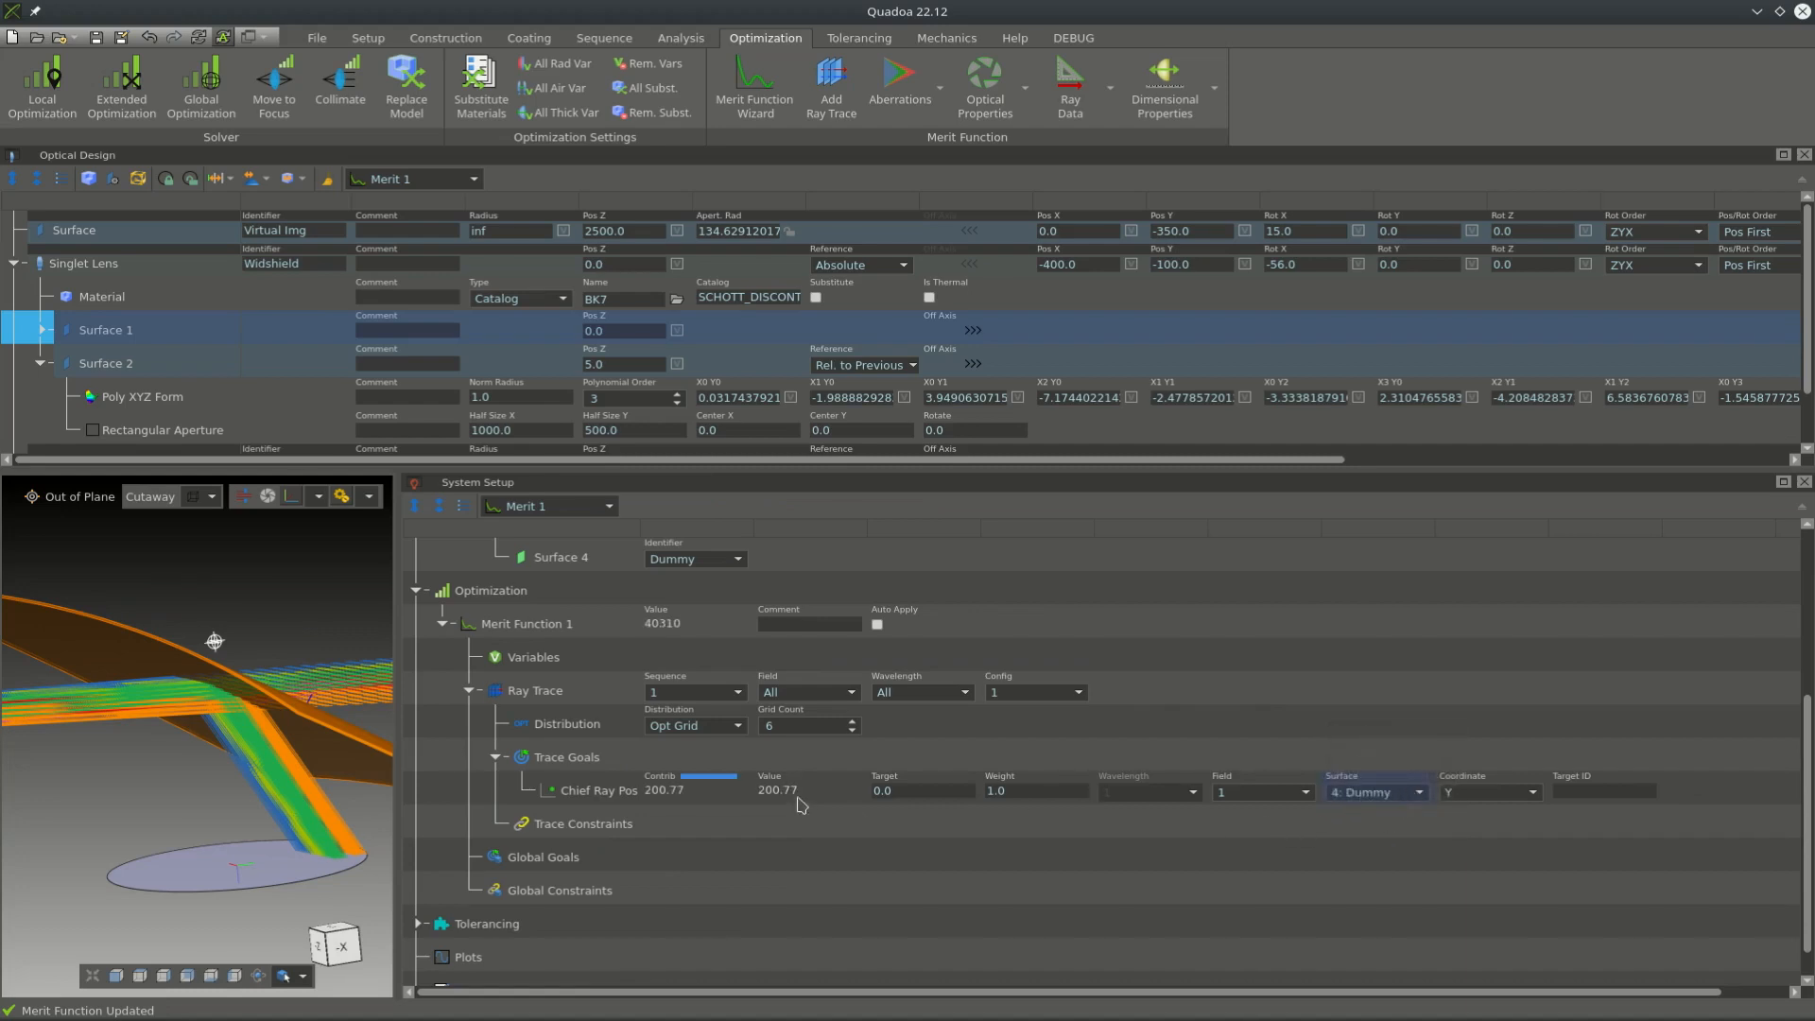
# - Duplicate the Chief Ray Position goal and set the copy's coordinate to X
pyautogui.rightClick(577, 789)
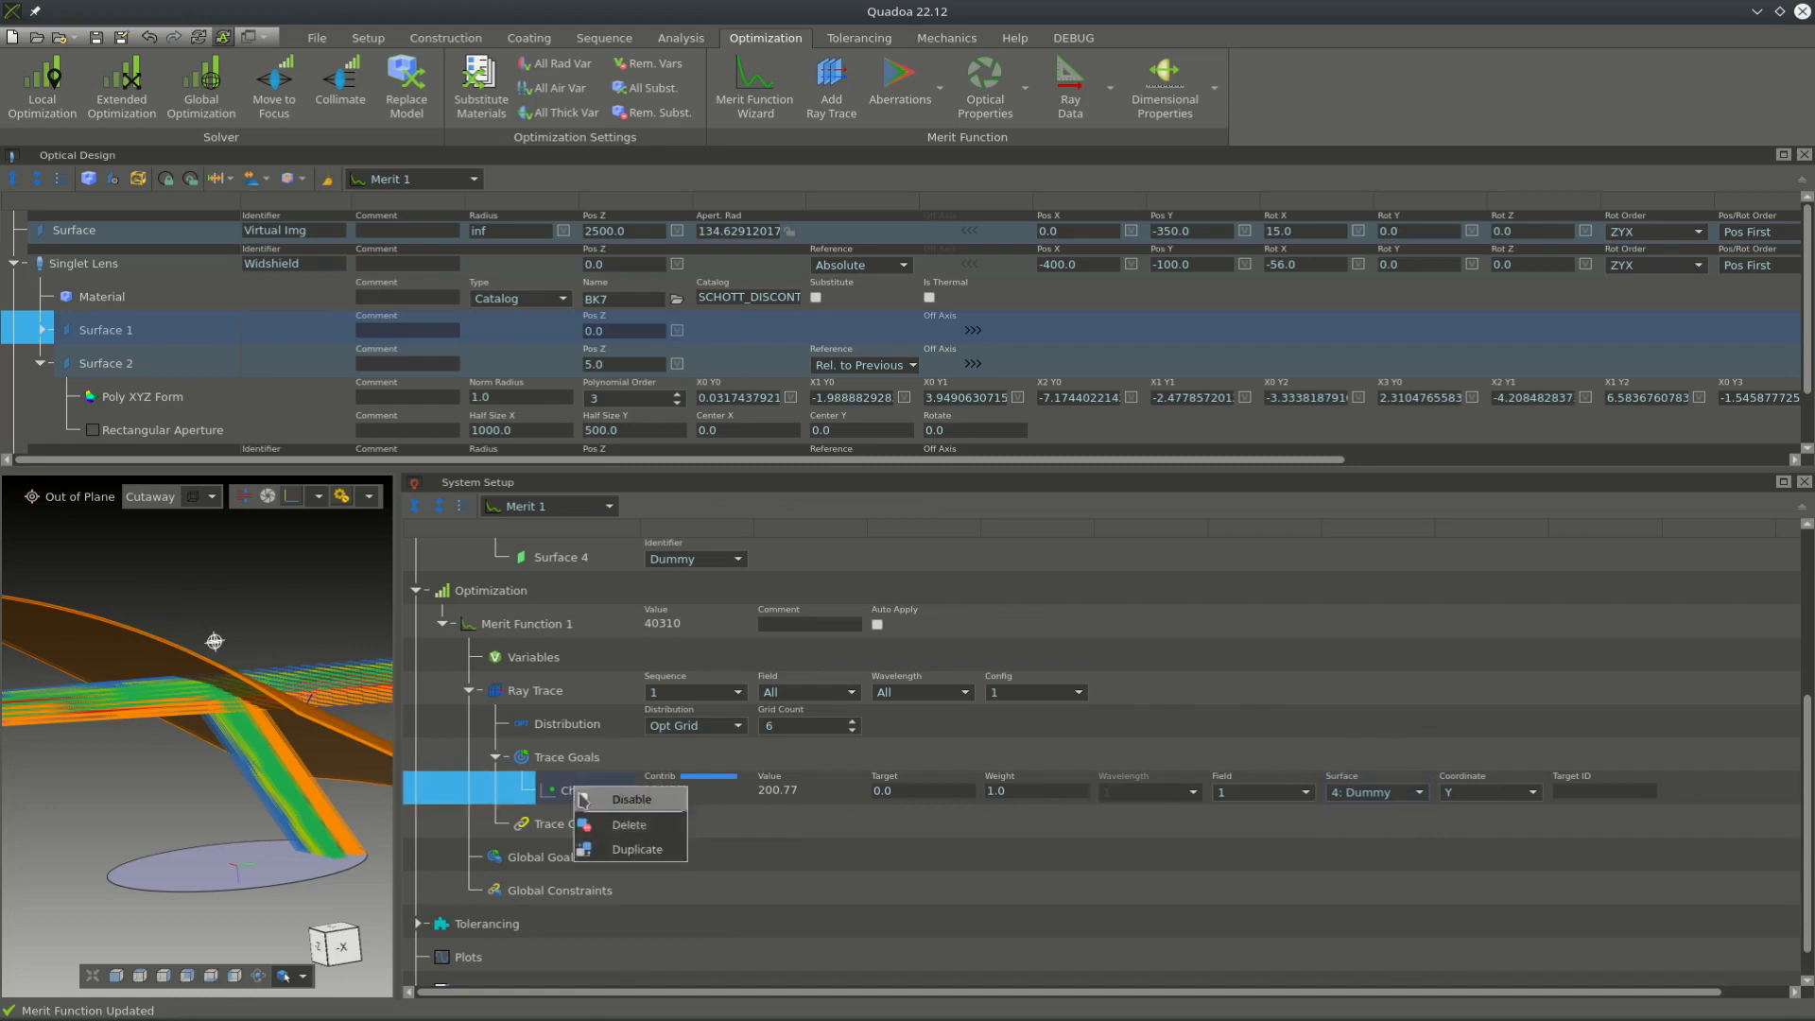
pyautogui.click(624, 849)
pyautogui.click(1491, 825)
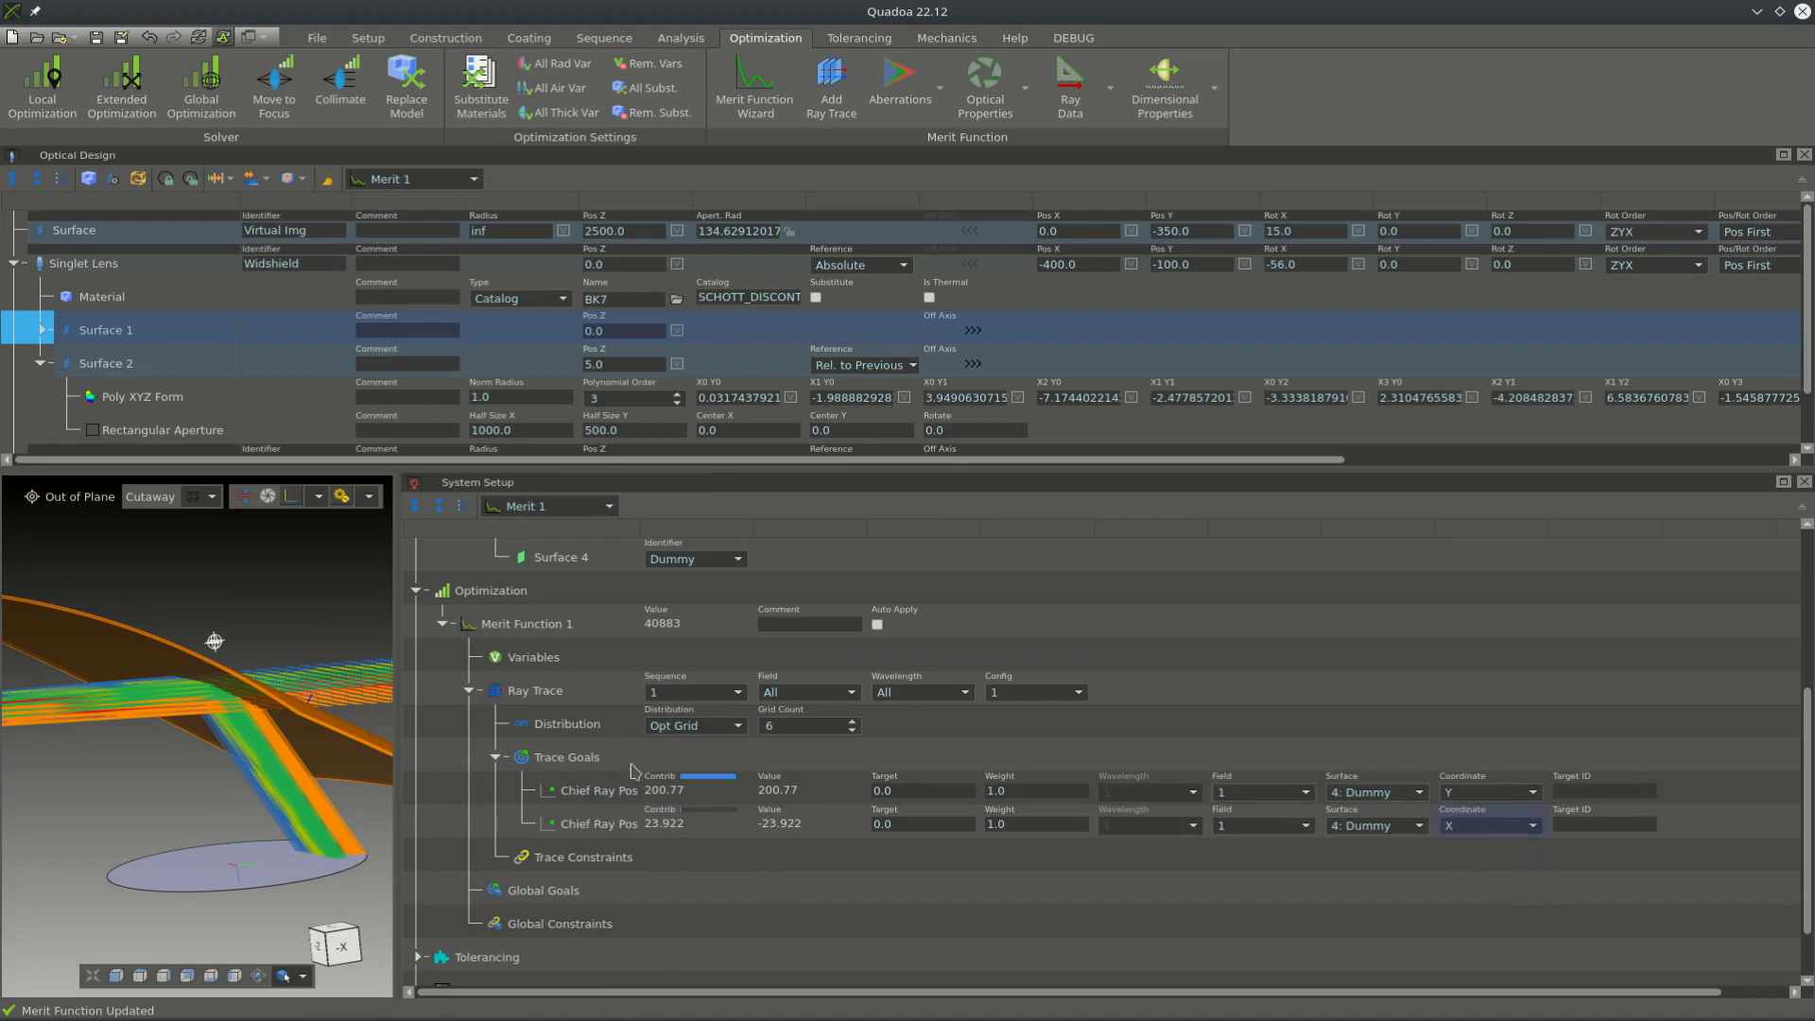
# - Add a Chief Ray Incident Angle goal to the Trace Goals and set its surface to 4: Dummy
pyautogui.rightClick(593, 759)
pyautogui.moveTo(711, 802)
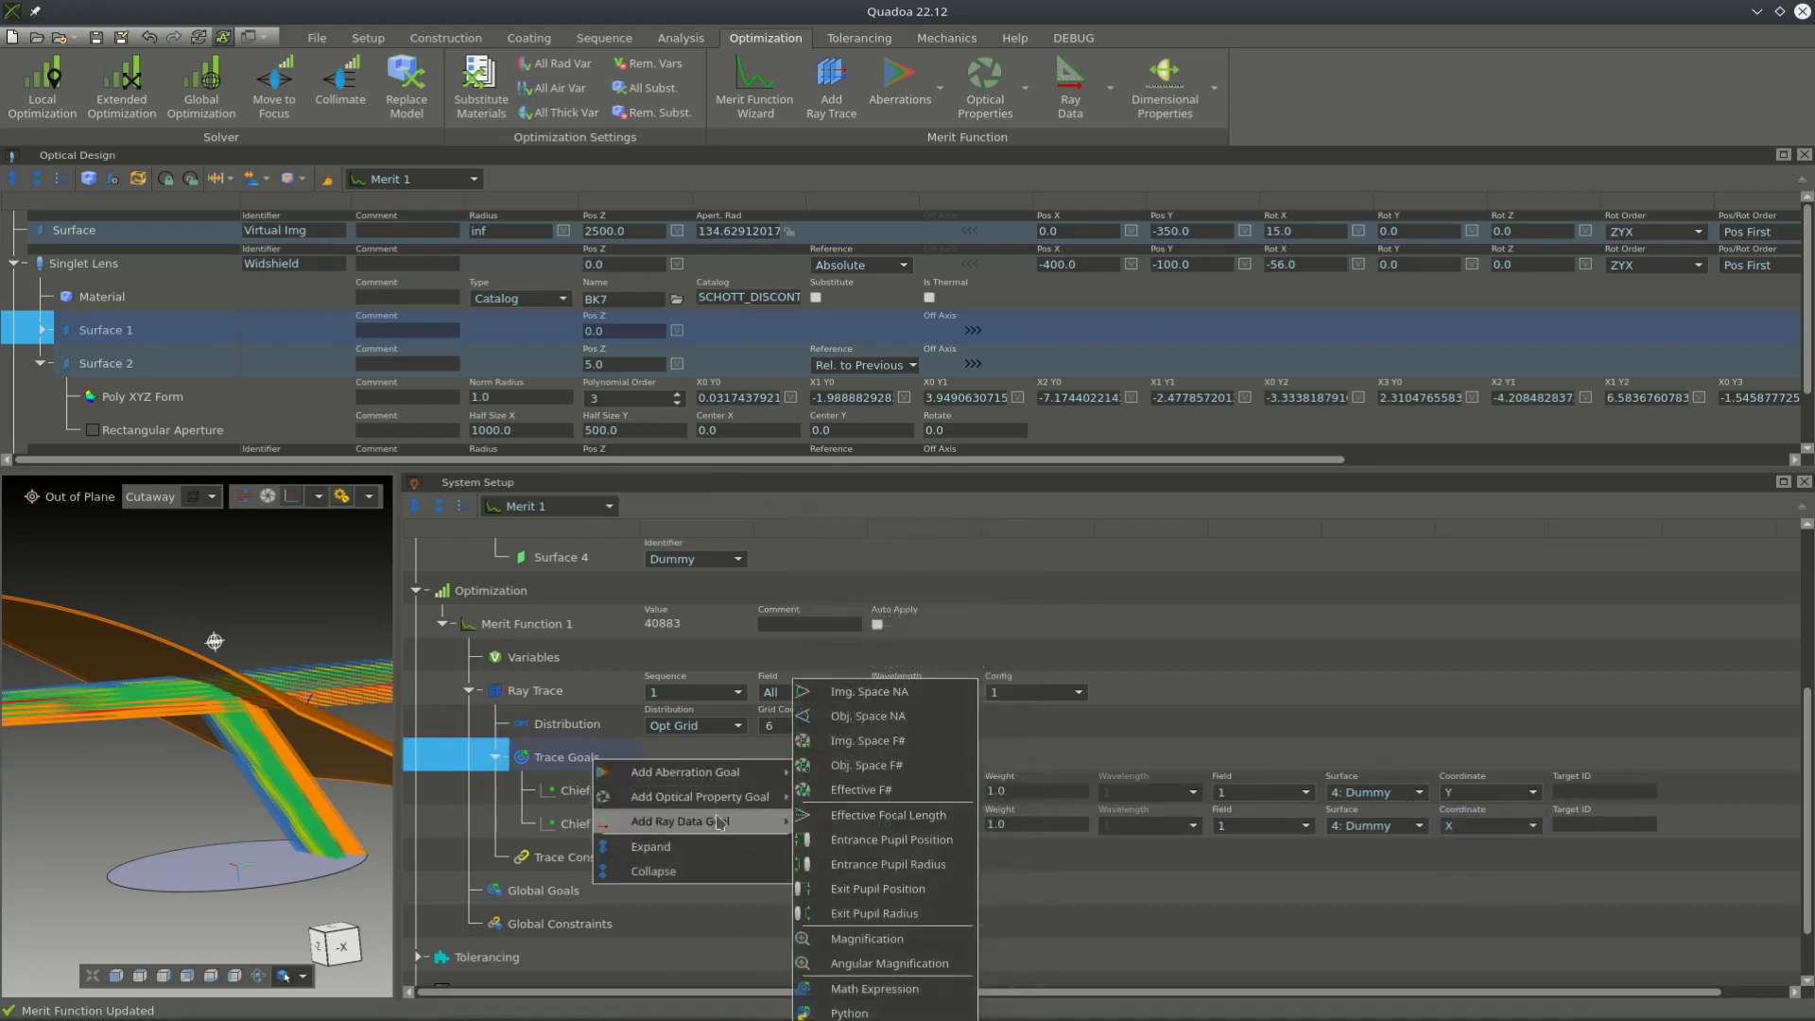
pyautogui.moveTo(874, 882)
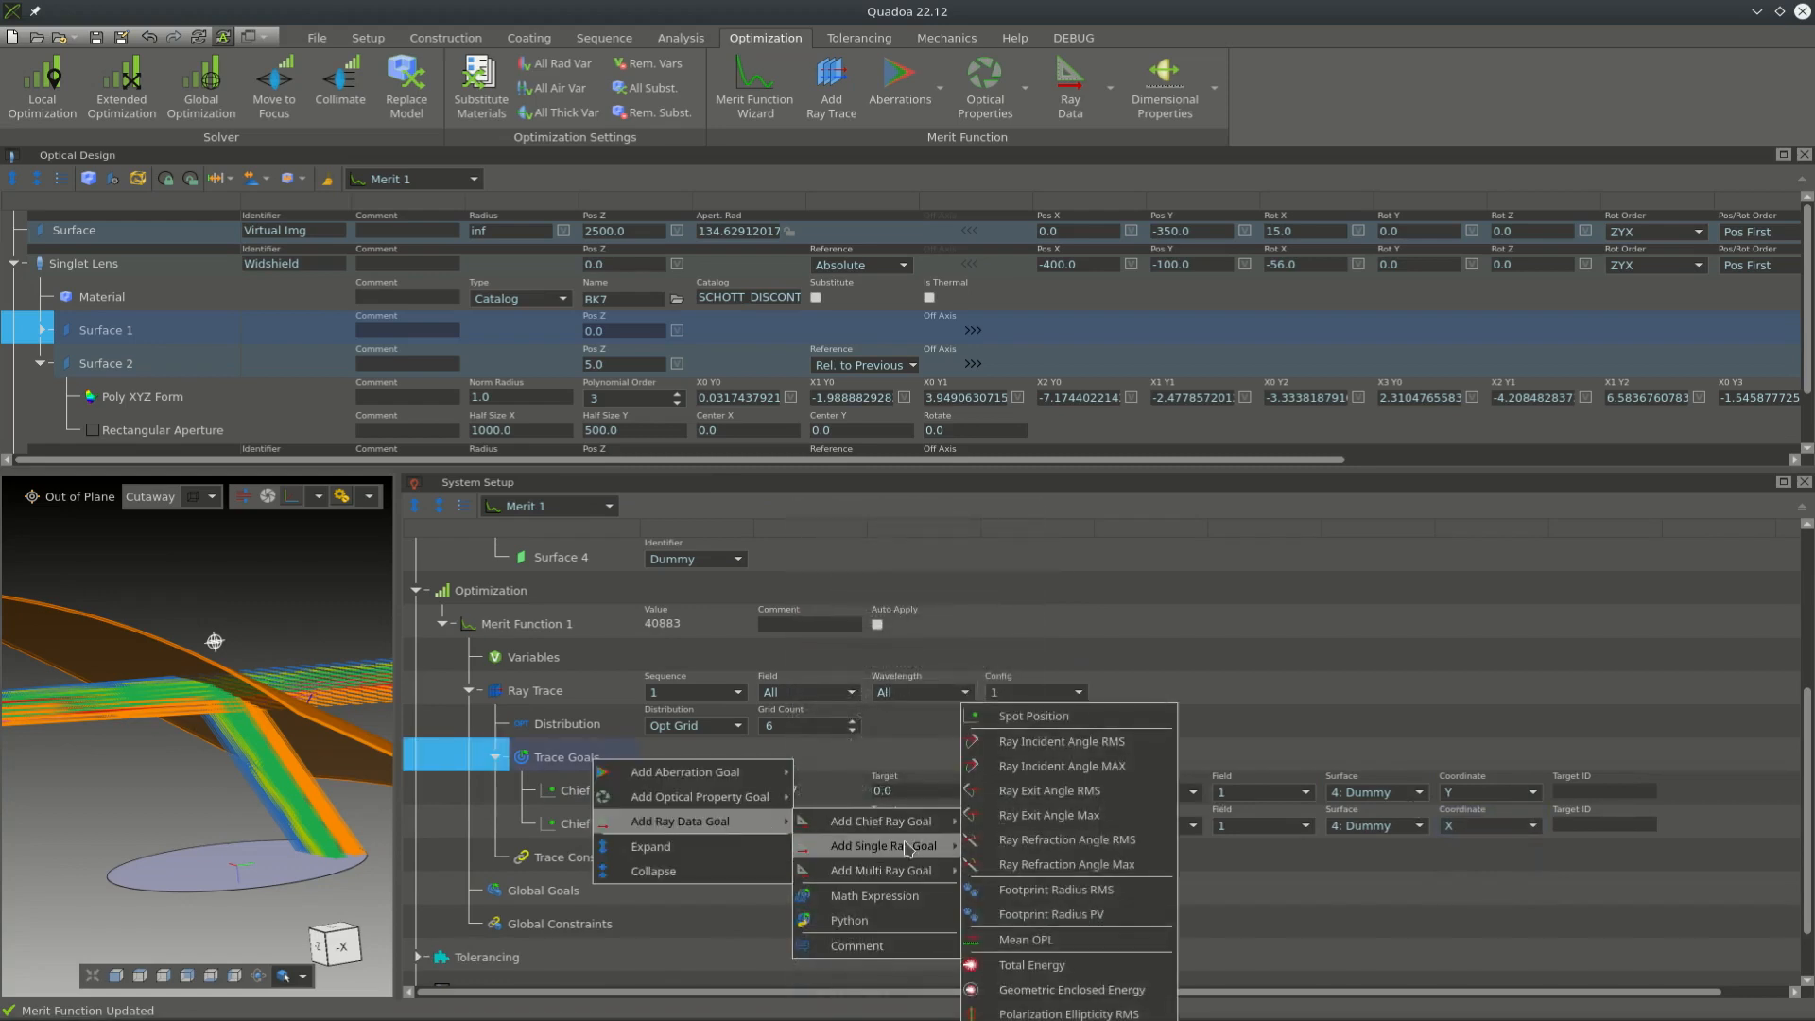
pyautogui.moveTo(921, 831)
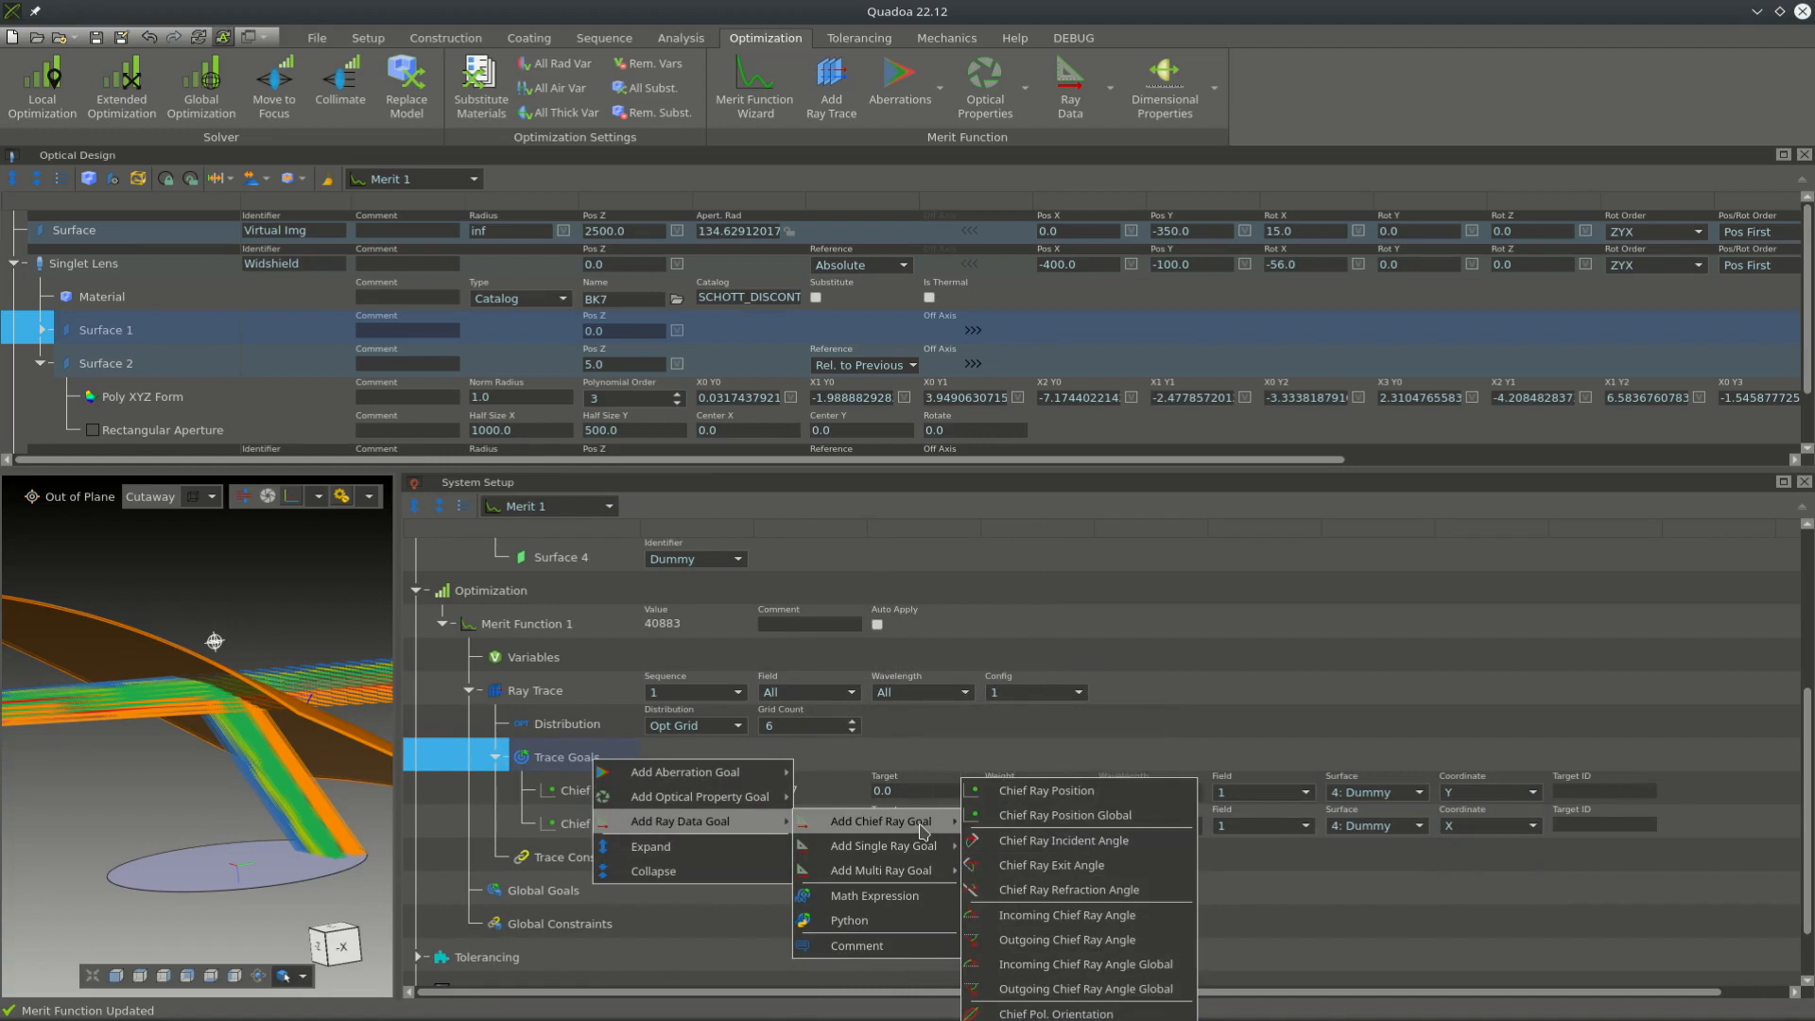
pyautogui.click(1074, 843)
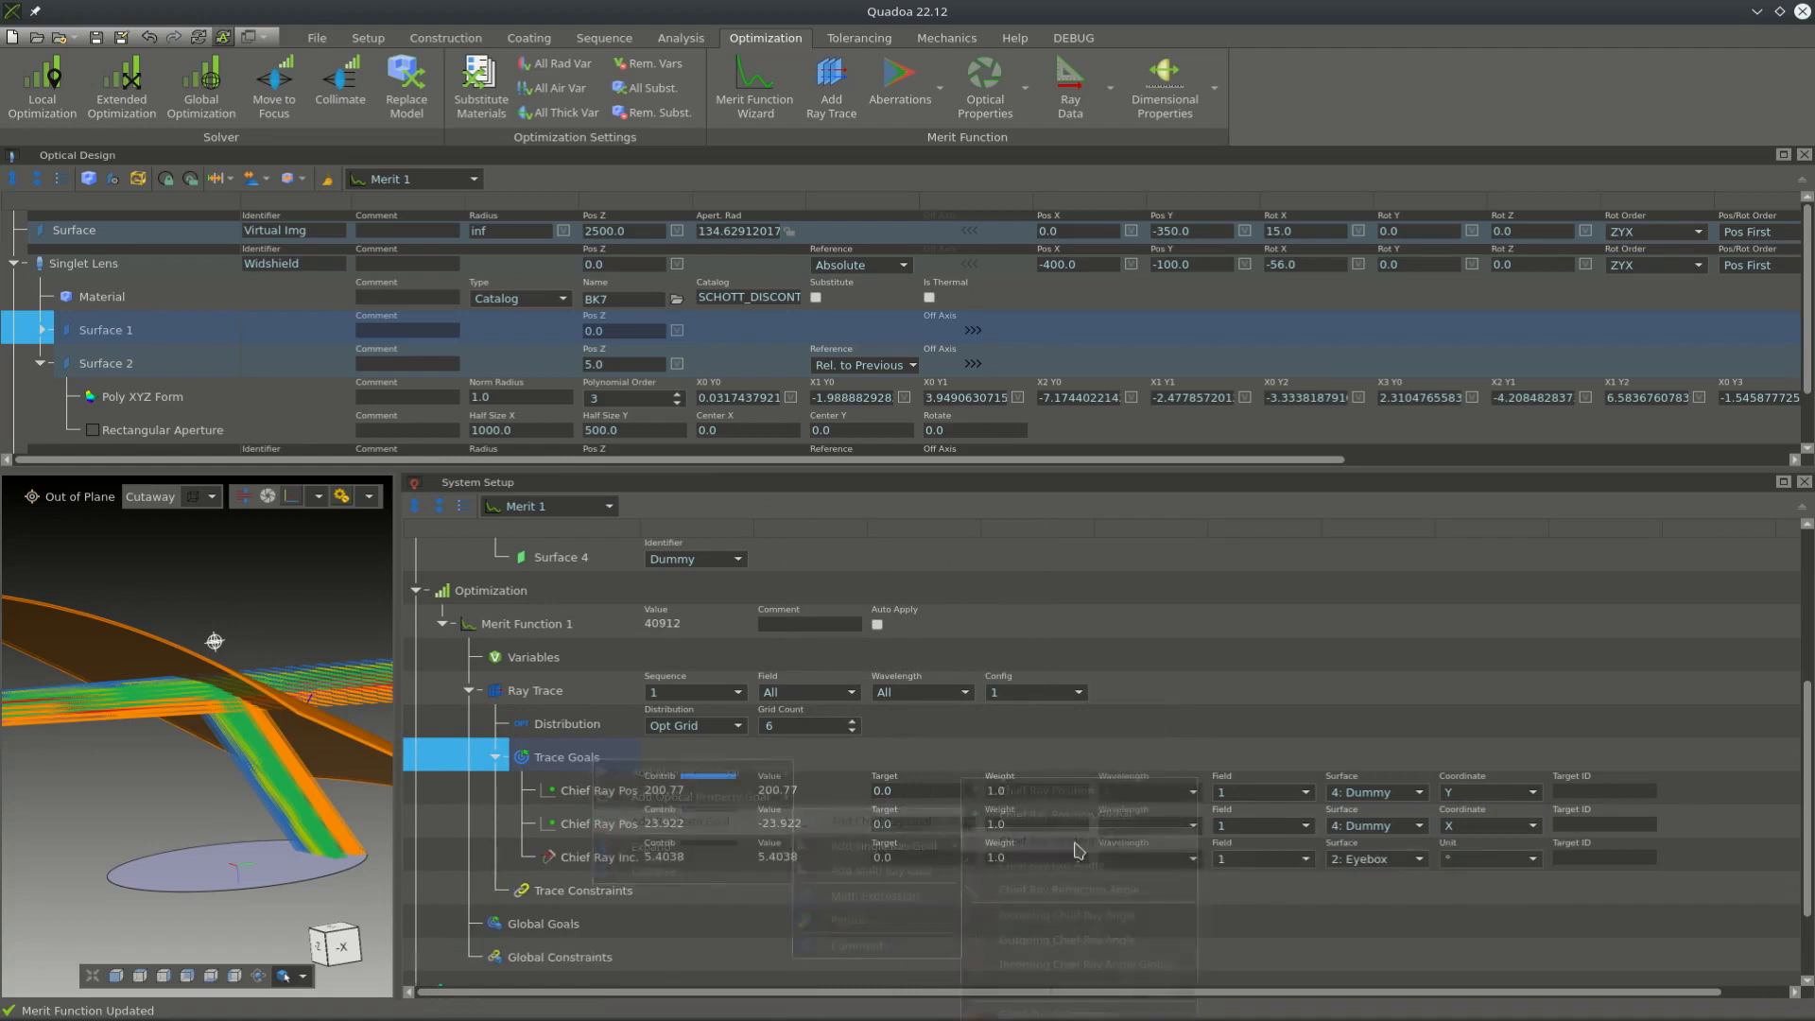
pyautogui.click(1383, 858)
pyautogui.click(1383, 891)
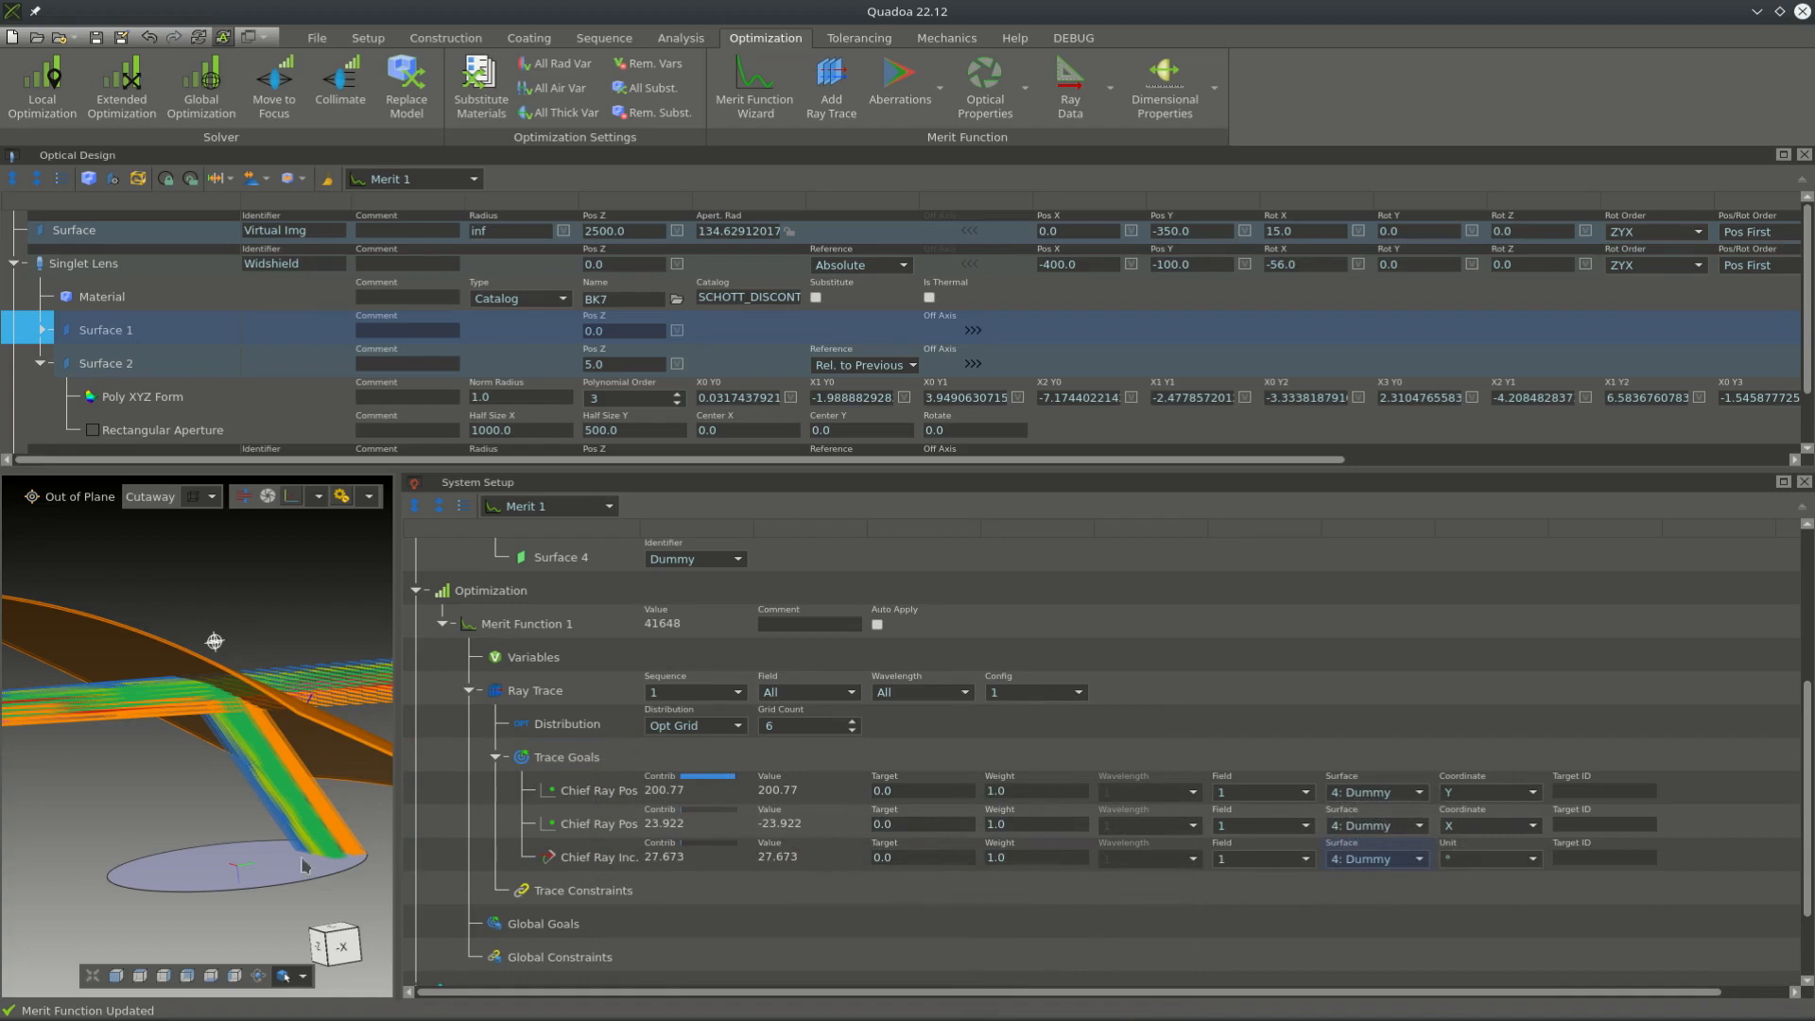
# - Add two more Chief Ray Position goals to the Trace Goals and set the last one's field to 7
pyautogui.moveTo(216, 827); pyautogui.dragTo(452, 895)
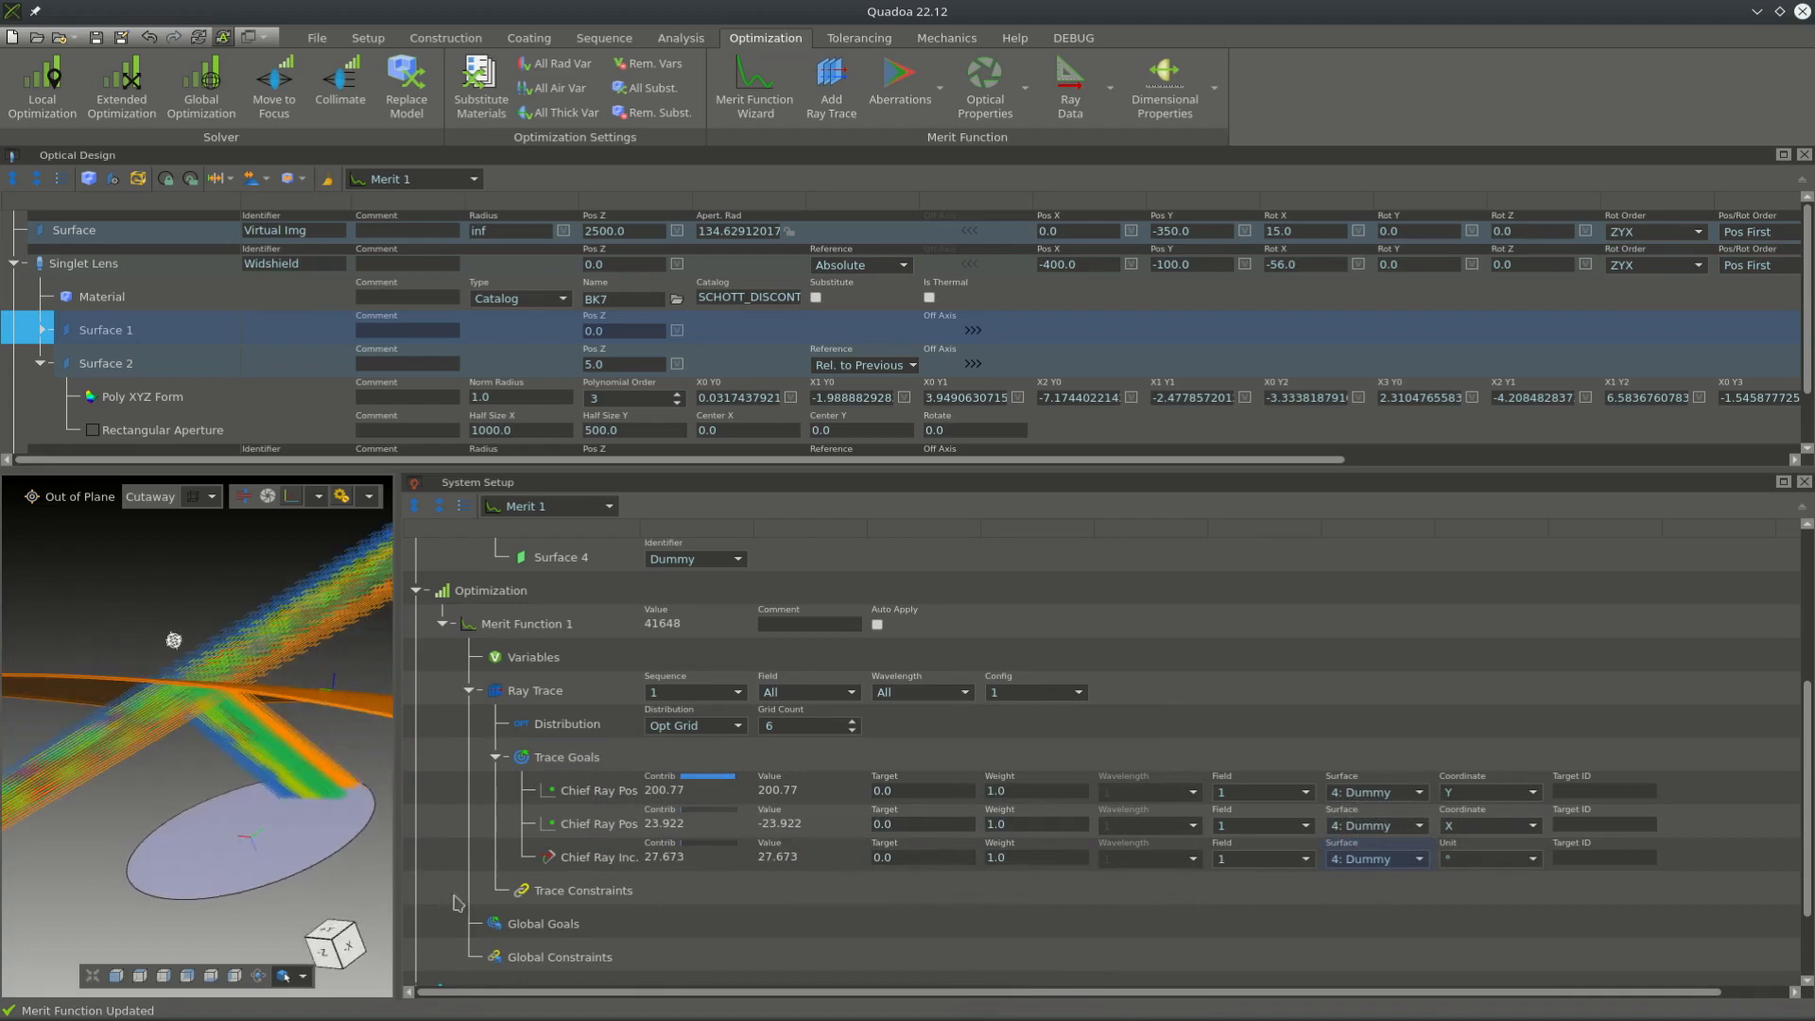
pyautogui.moveTo(196, 788); pyautogui.dragTo(283, 766)
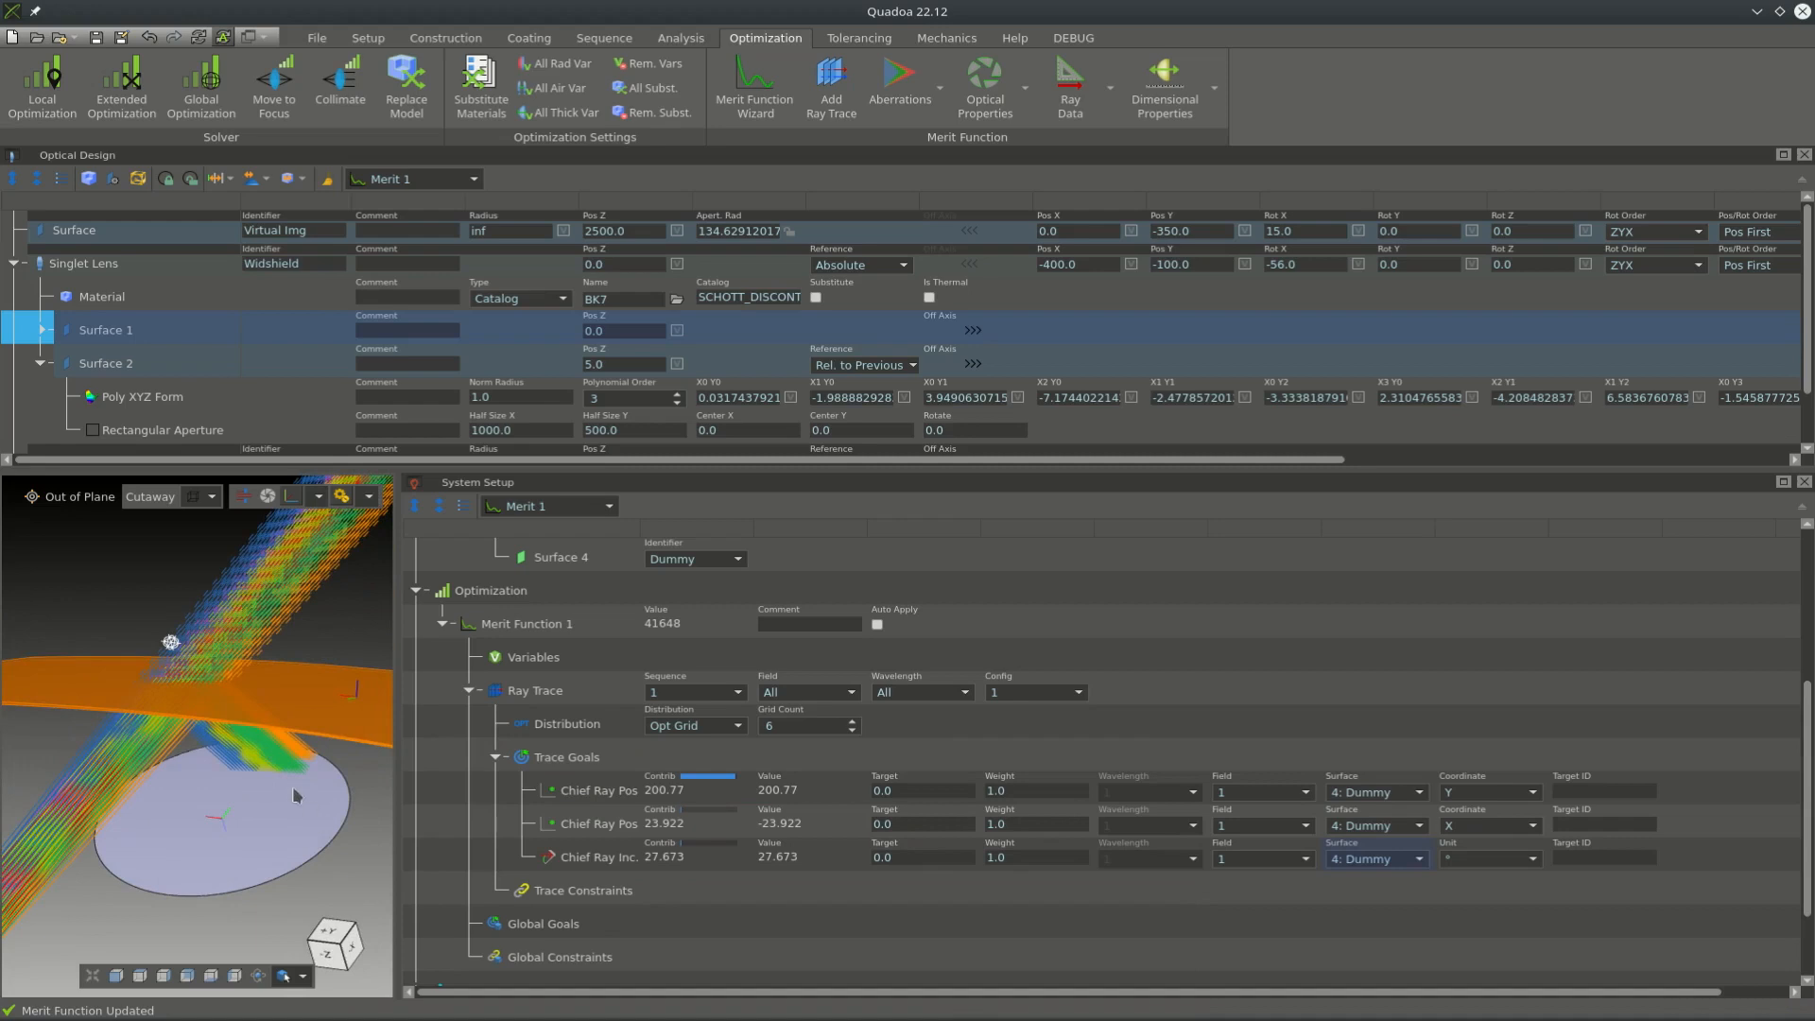
pyautogui.scroll(5, 279, 765)
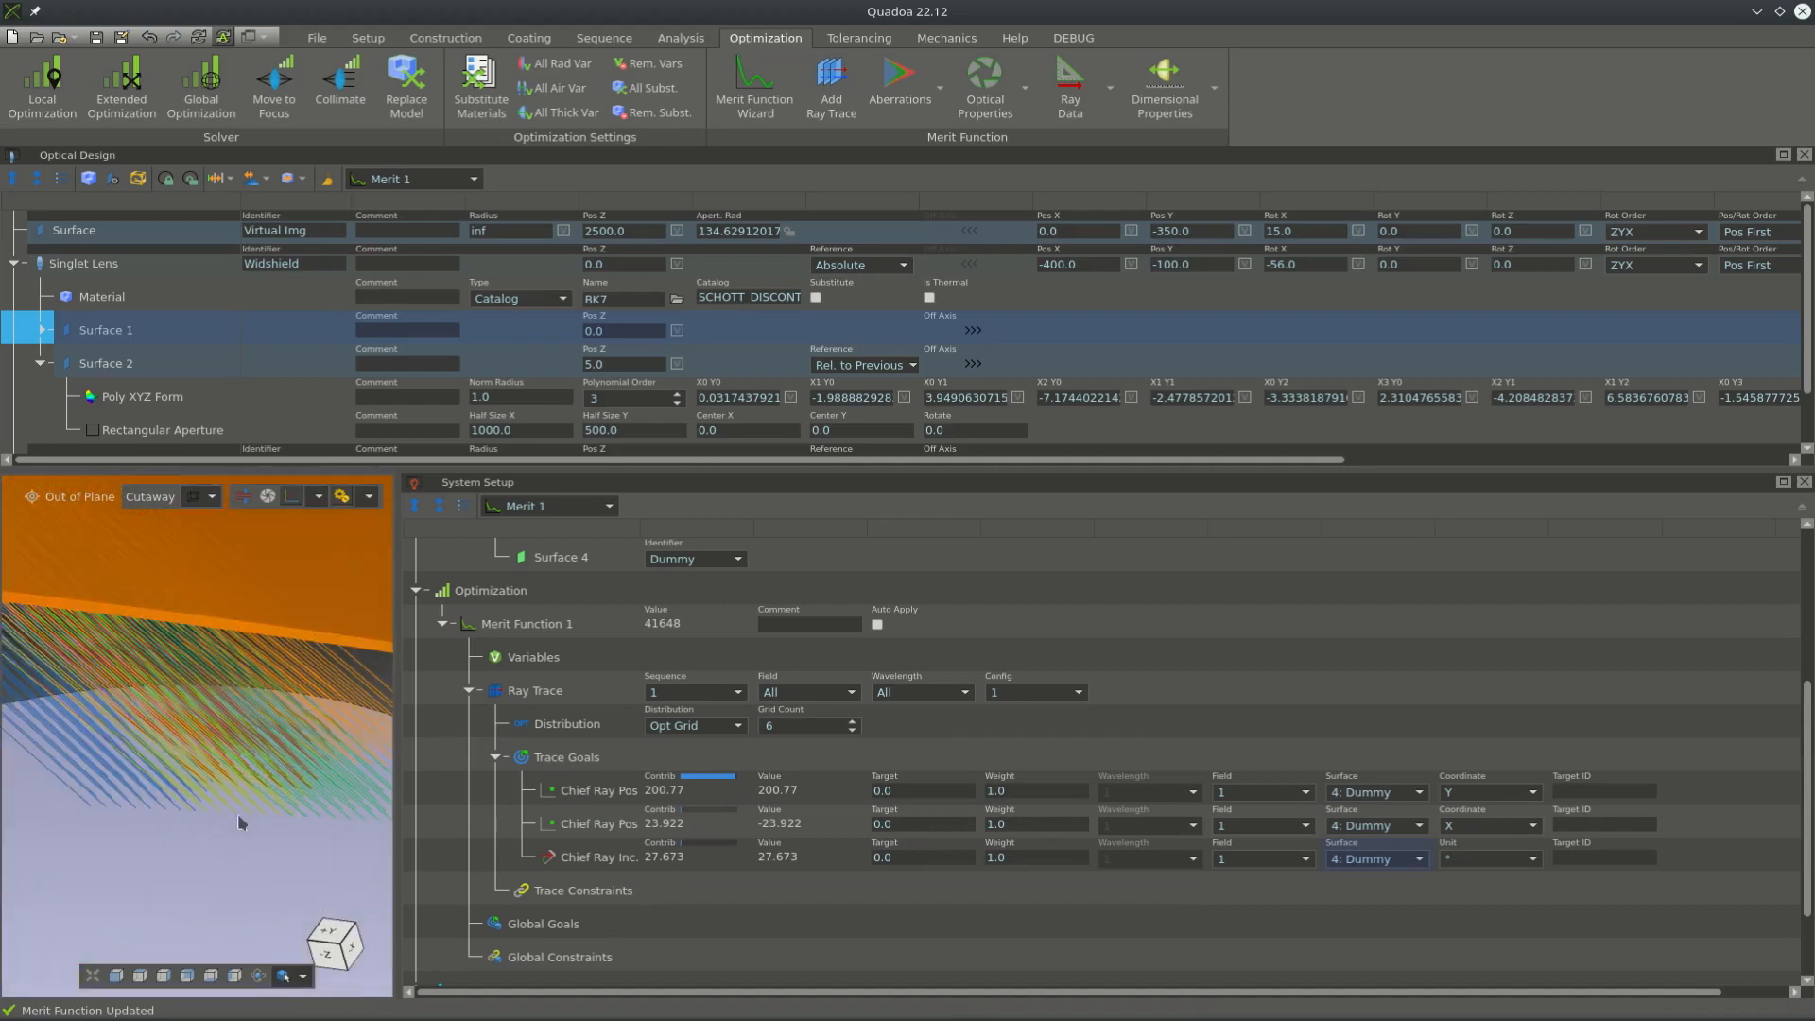
pyautogui.scroll(-3, 234, 795)
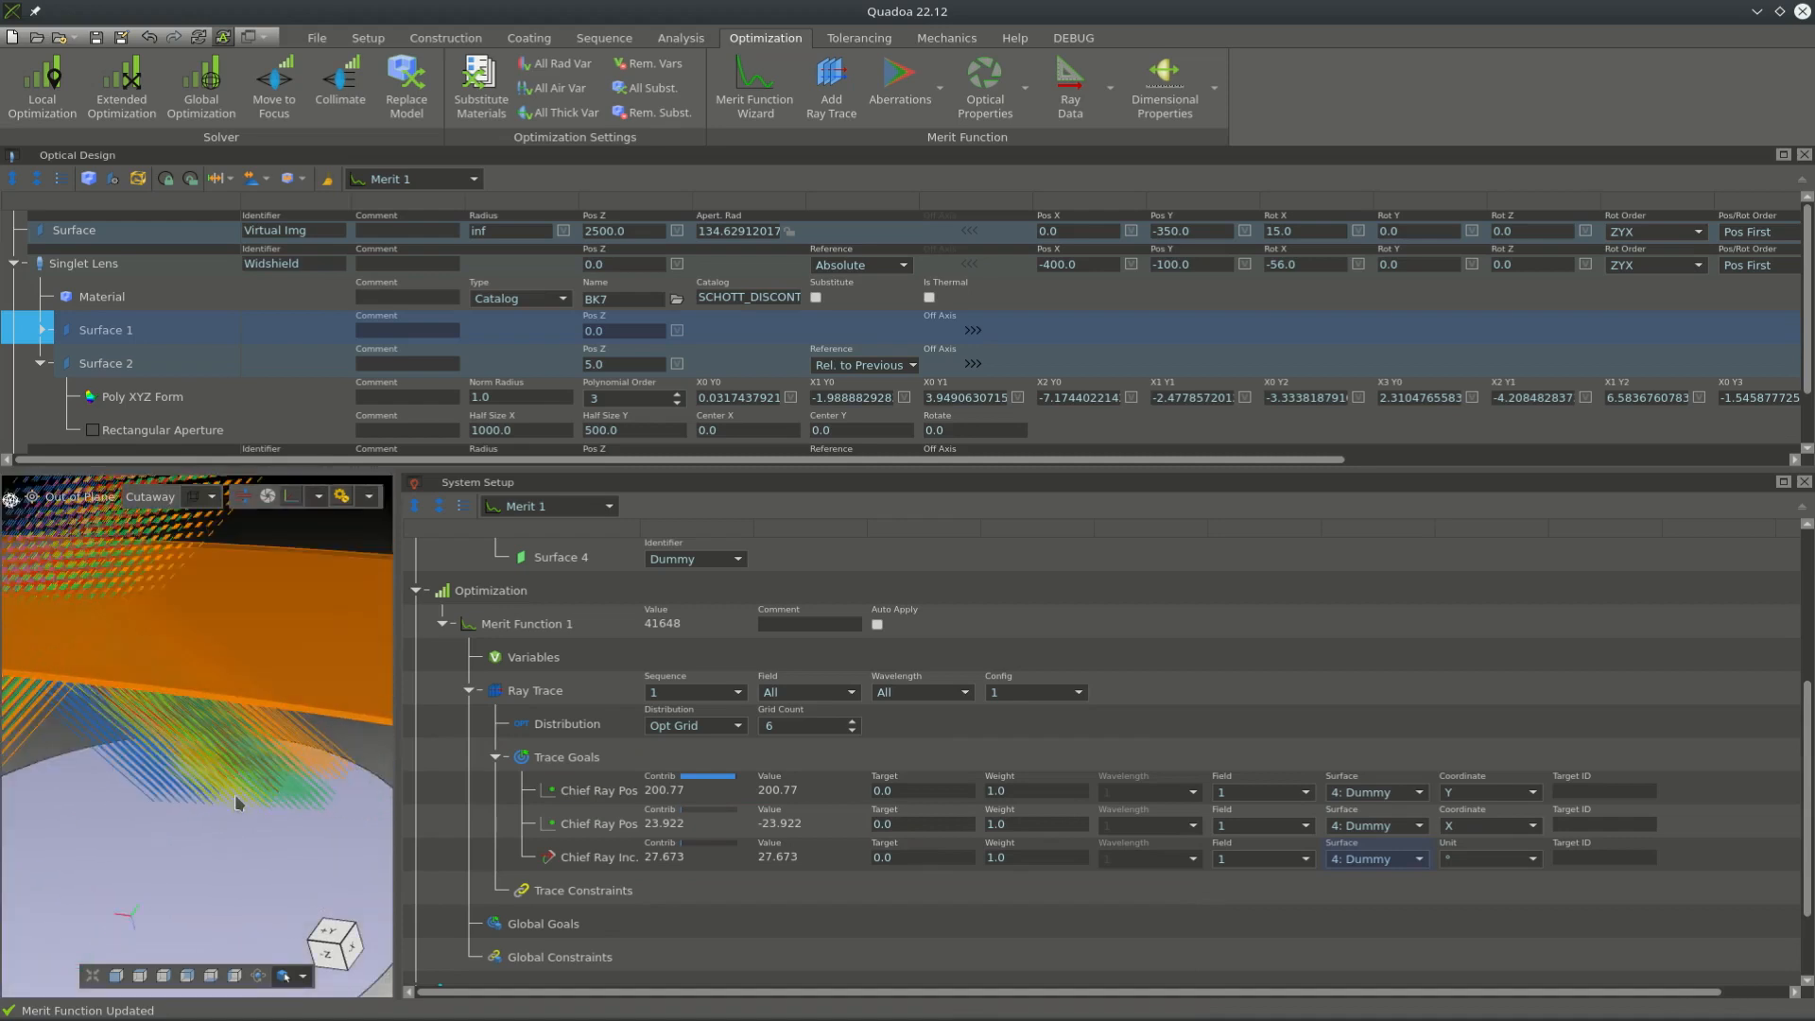
pyautogui.rightClick(586, 757)
pyautogui.moveTo(620, 773)
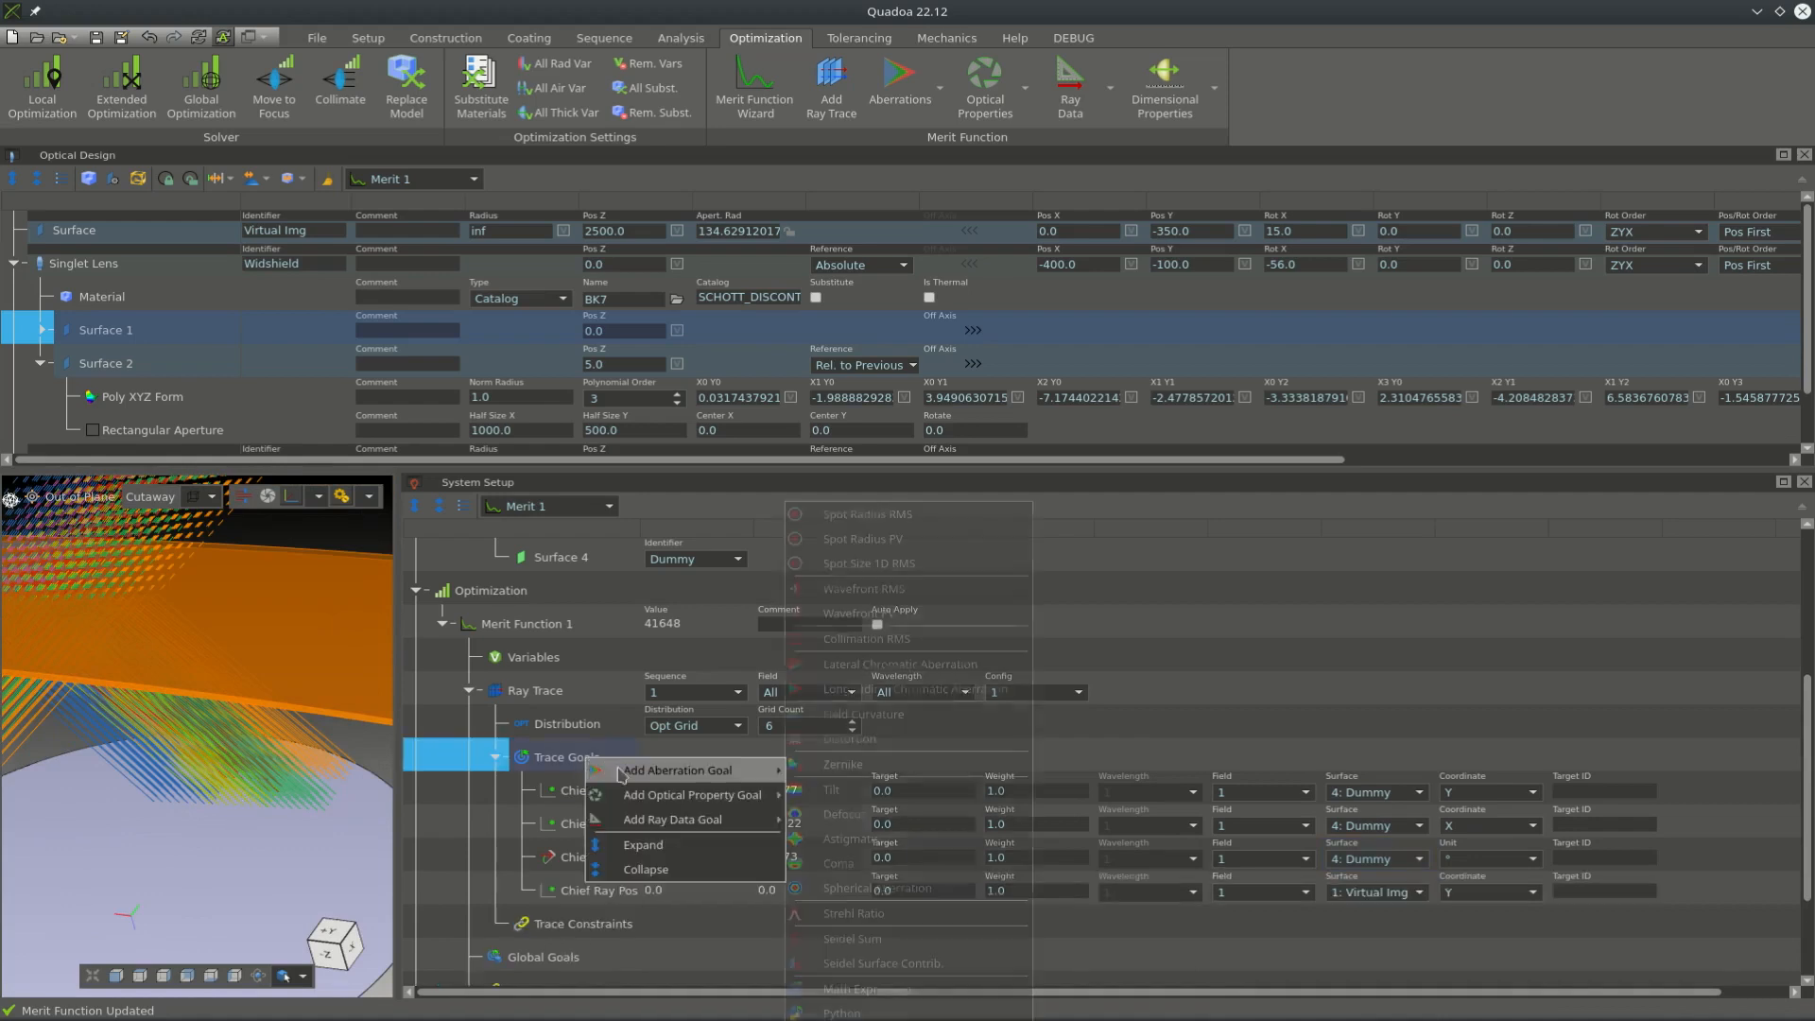
pyautogui.moveTo(729, 820)
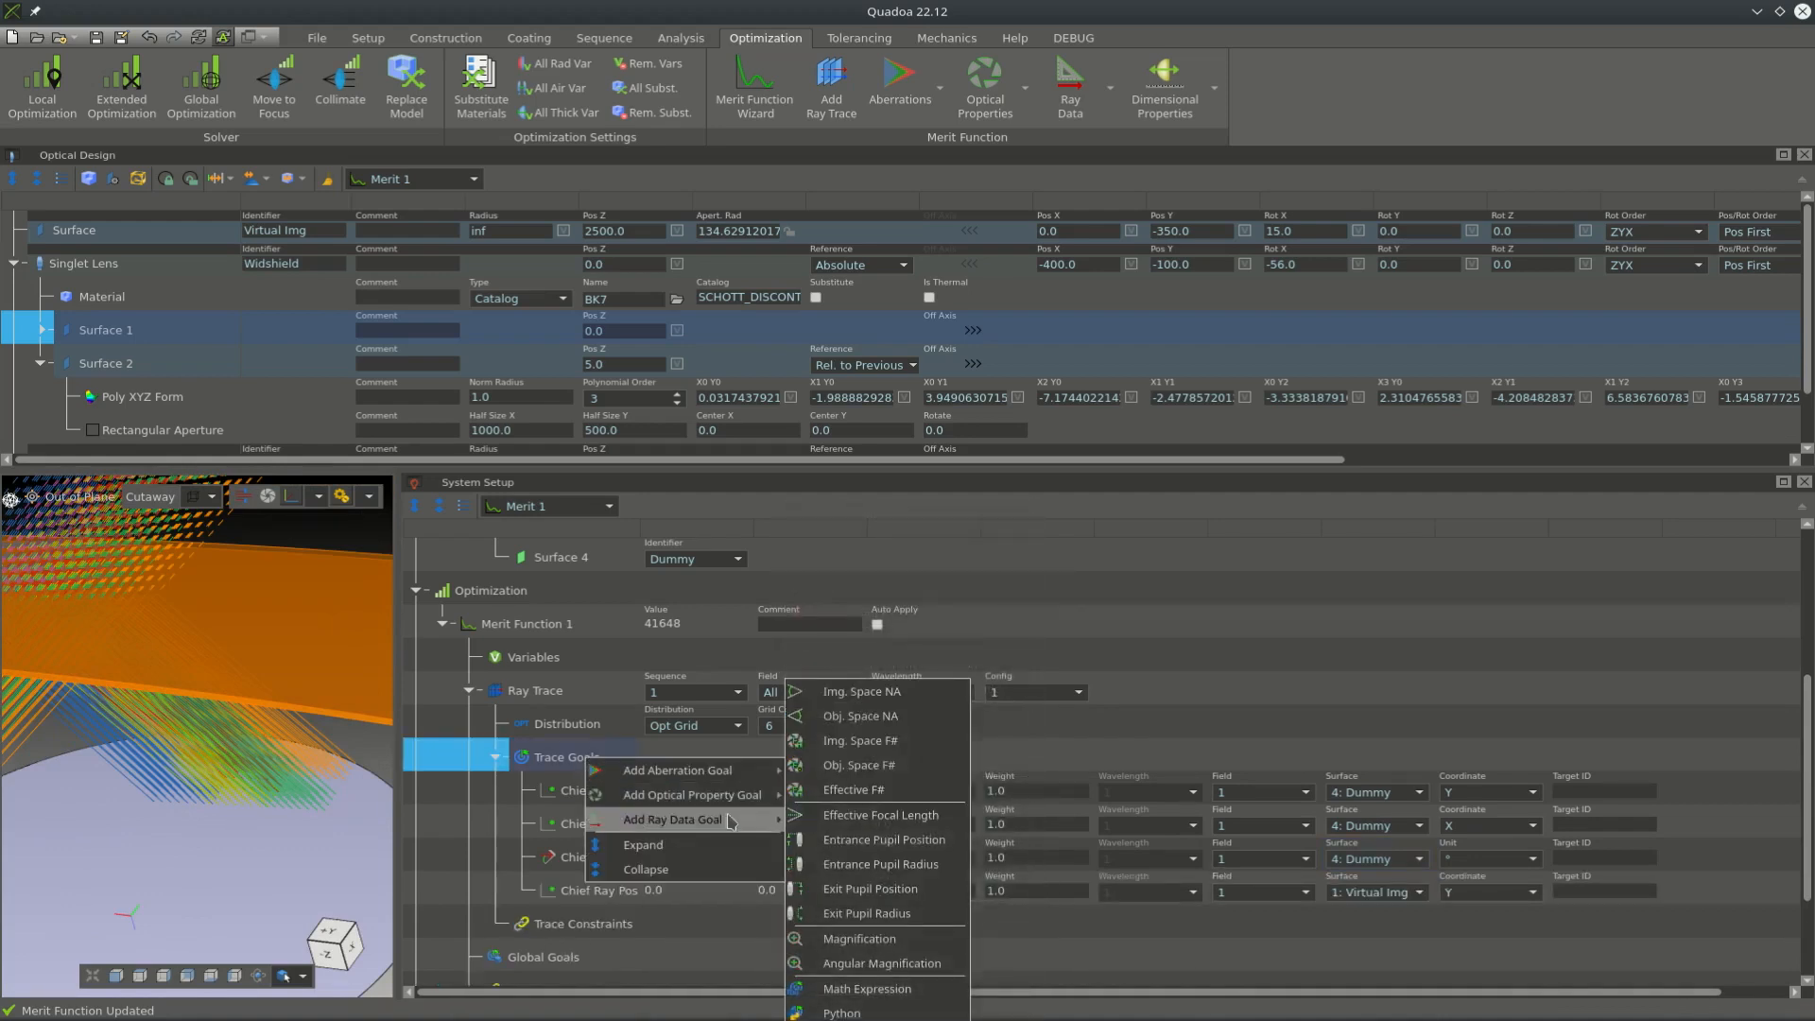
pyautogui.click(917, 824)
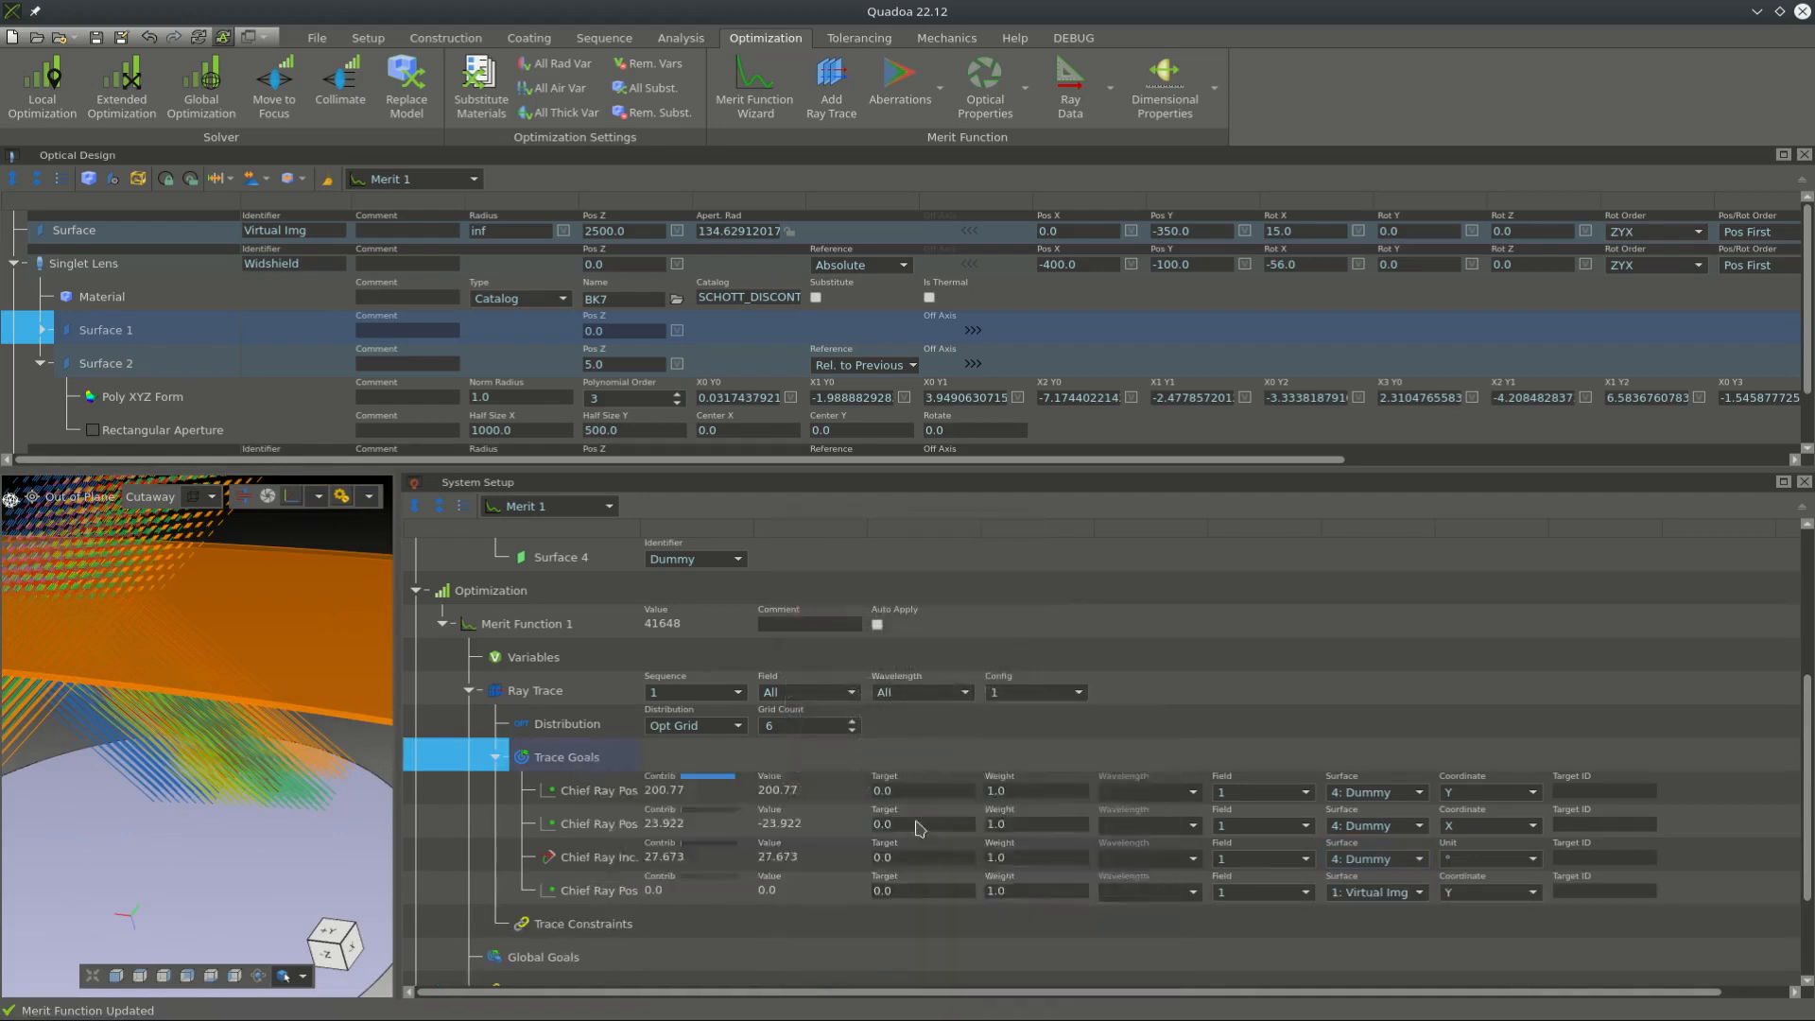
pyautogui.click(1095, 803)
pyautogui.click(1271, 933)
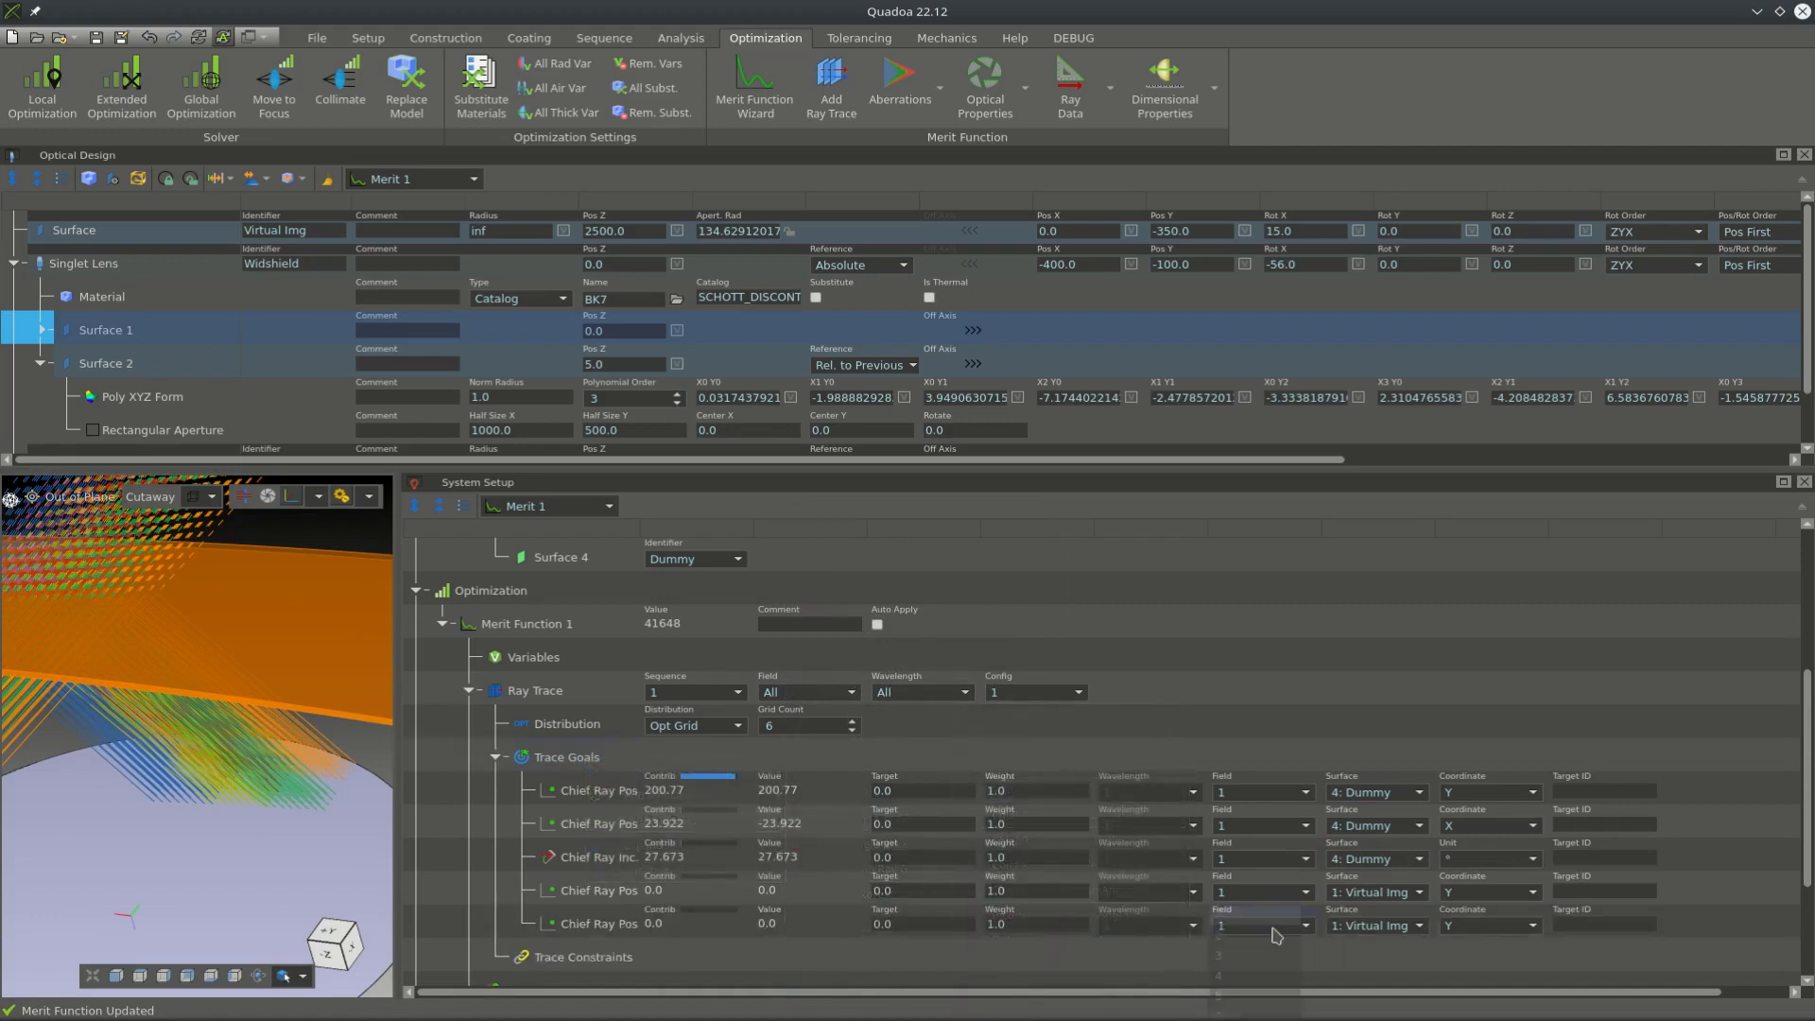
pyautogui.click(1220, 1015)
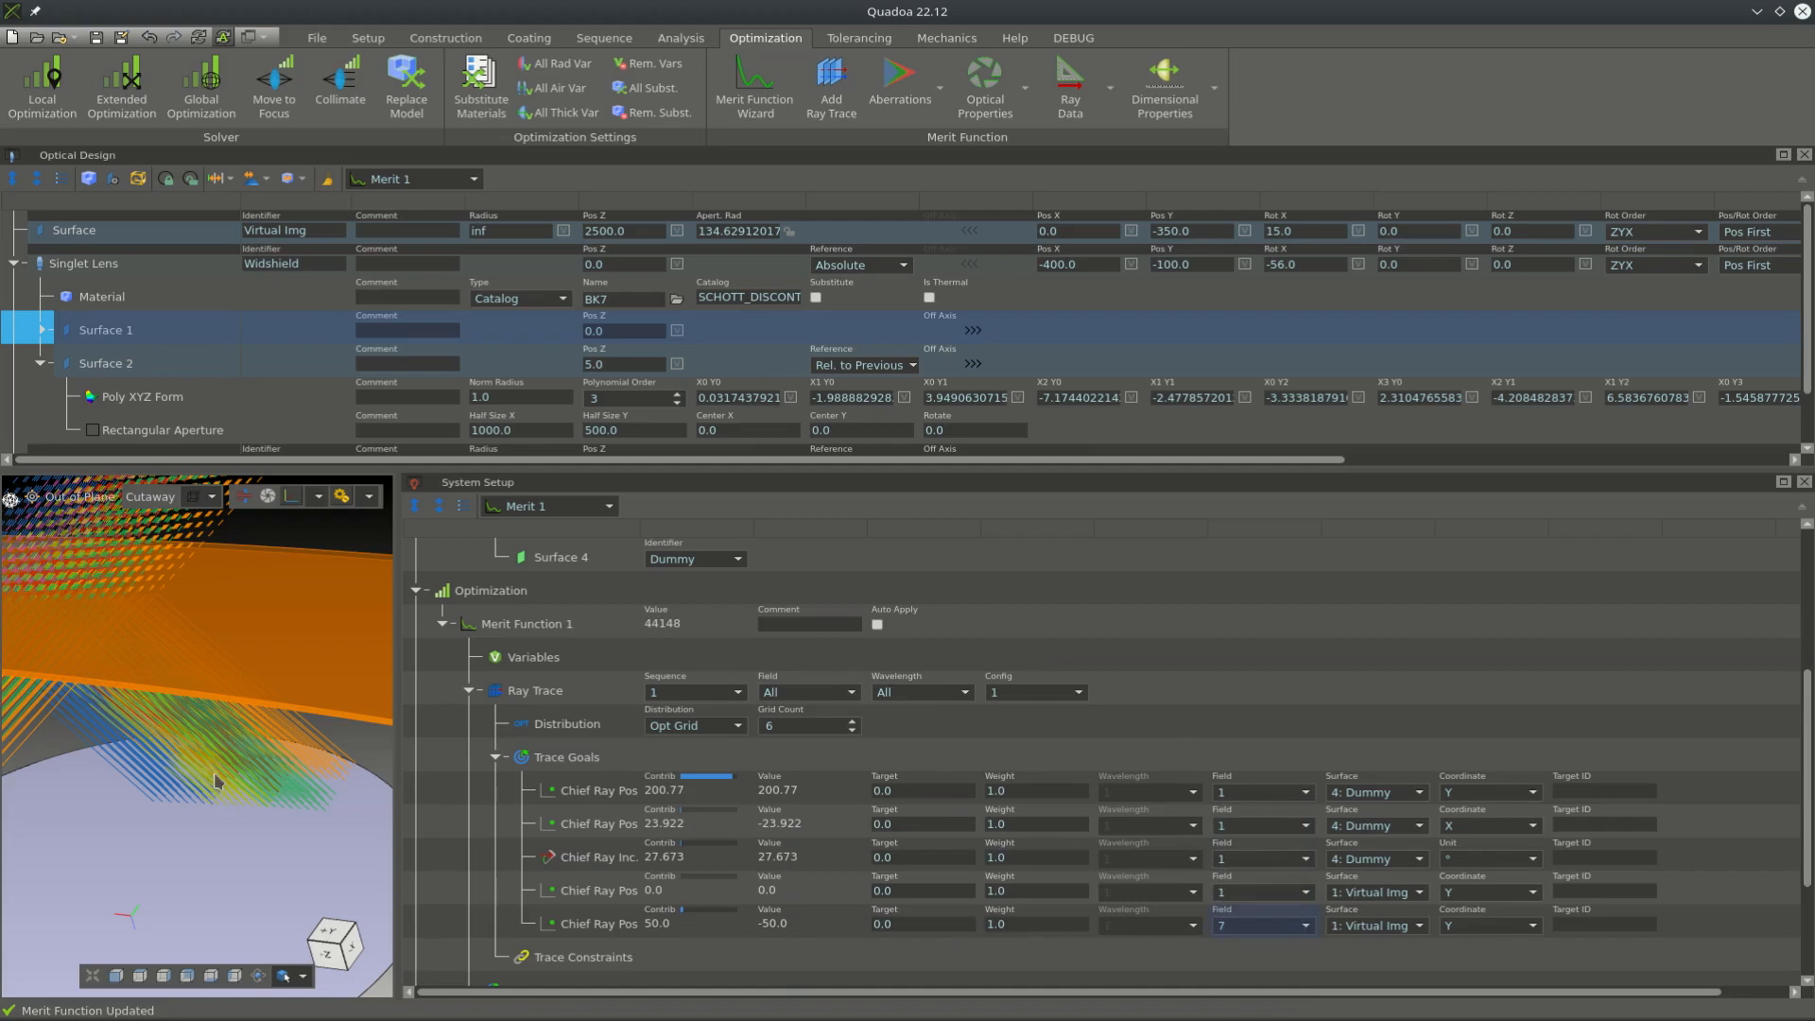
# - Examine the decenter values of the fields defined in the user sequence's source
pyautogui.scroll(5, 616, 661)
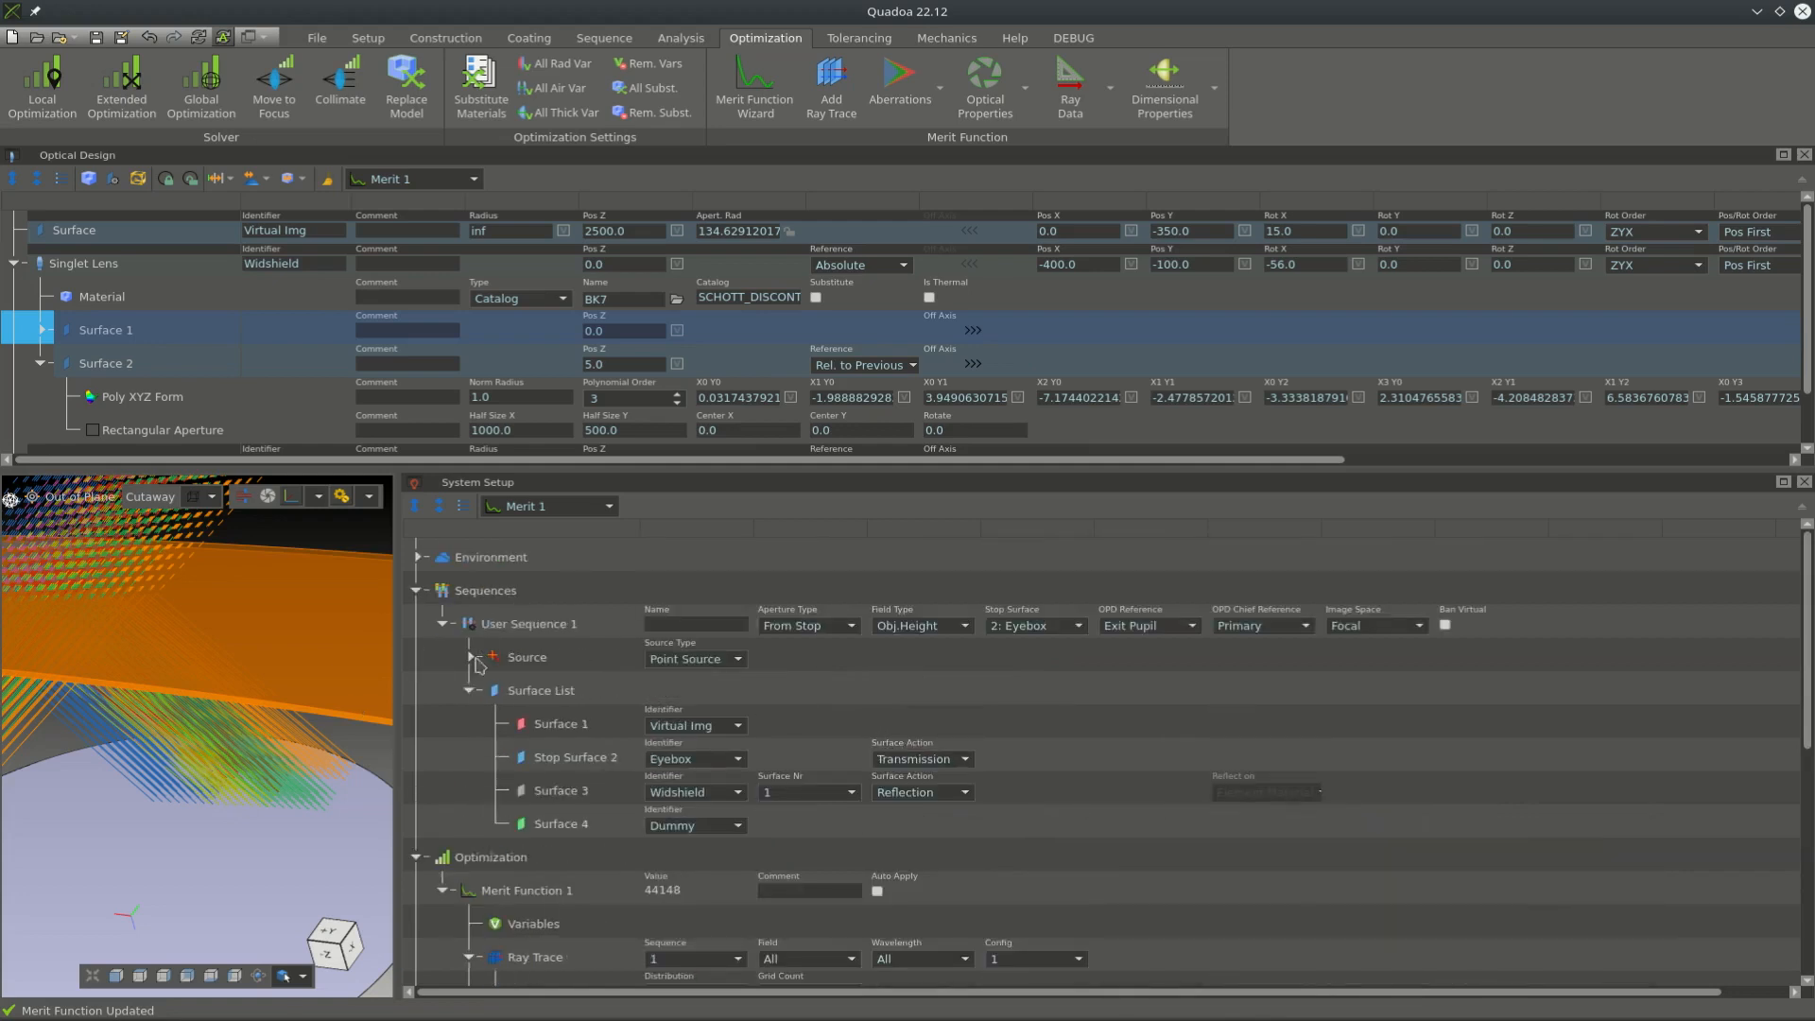
pyautogui.click(471, 657)
pyautogui.click(497, 733)
pyautogui.scroll(-1, 610, 742)
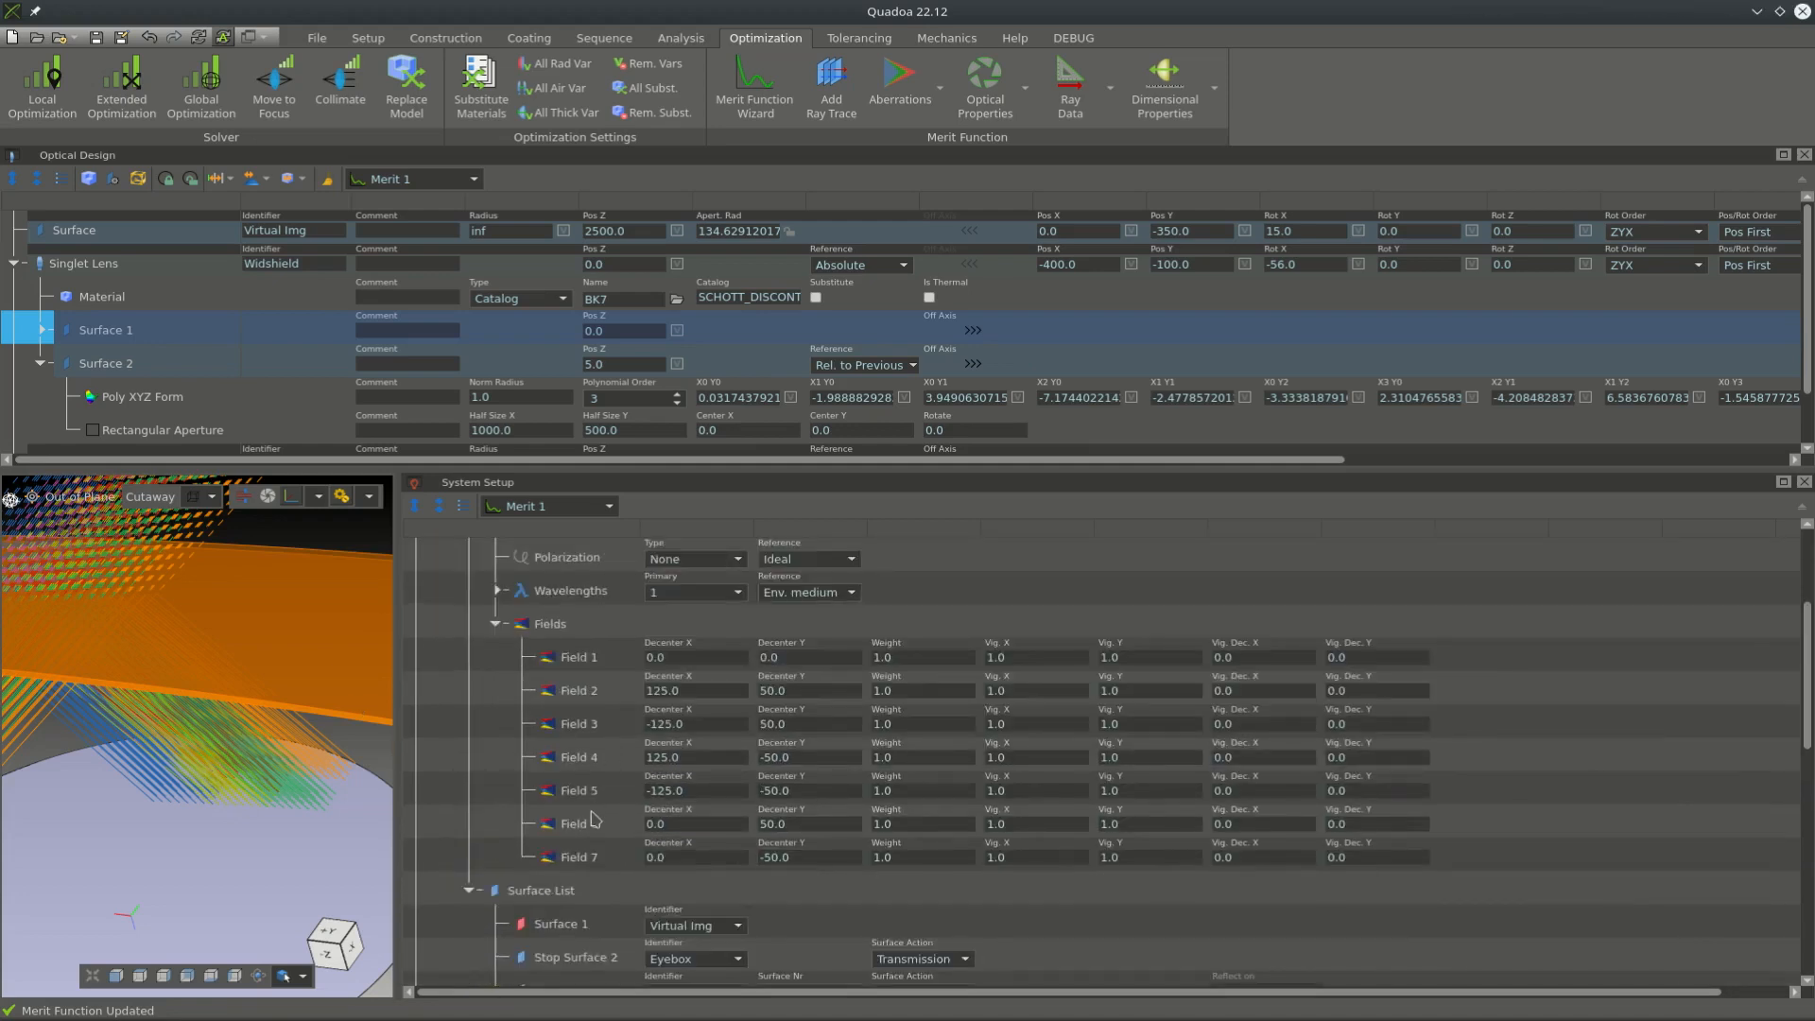
pyautogui.click(594, 821)
pyautogui.scroll(1, 506, 719)
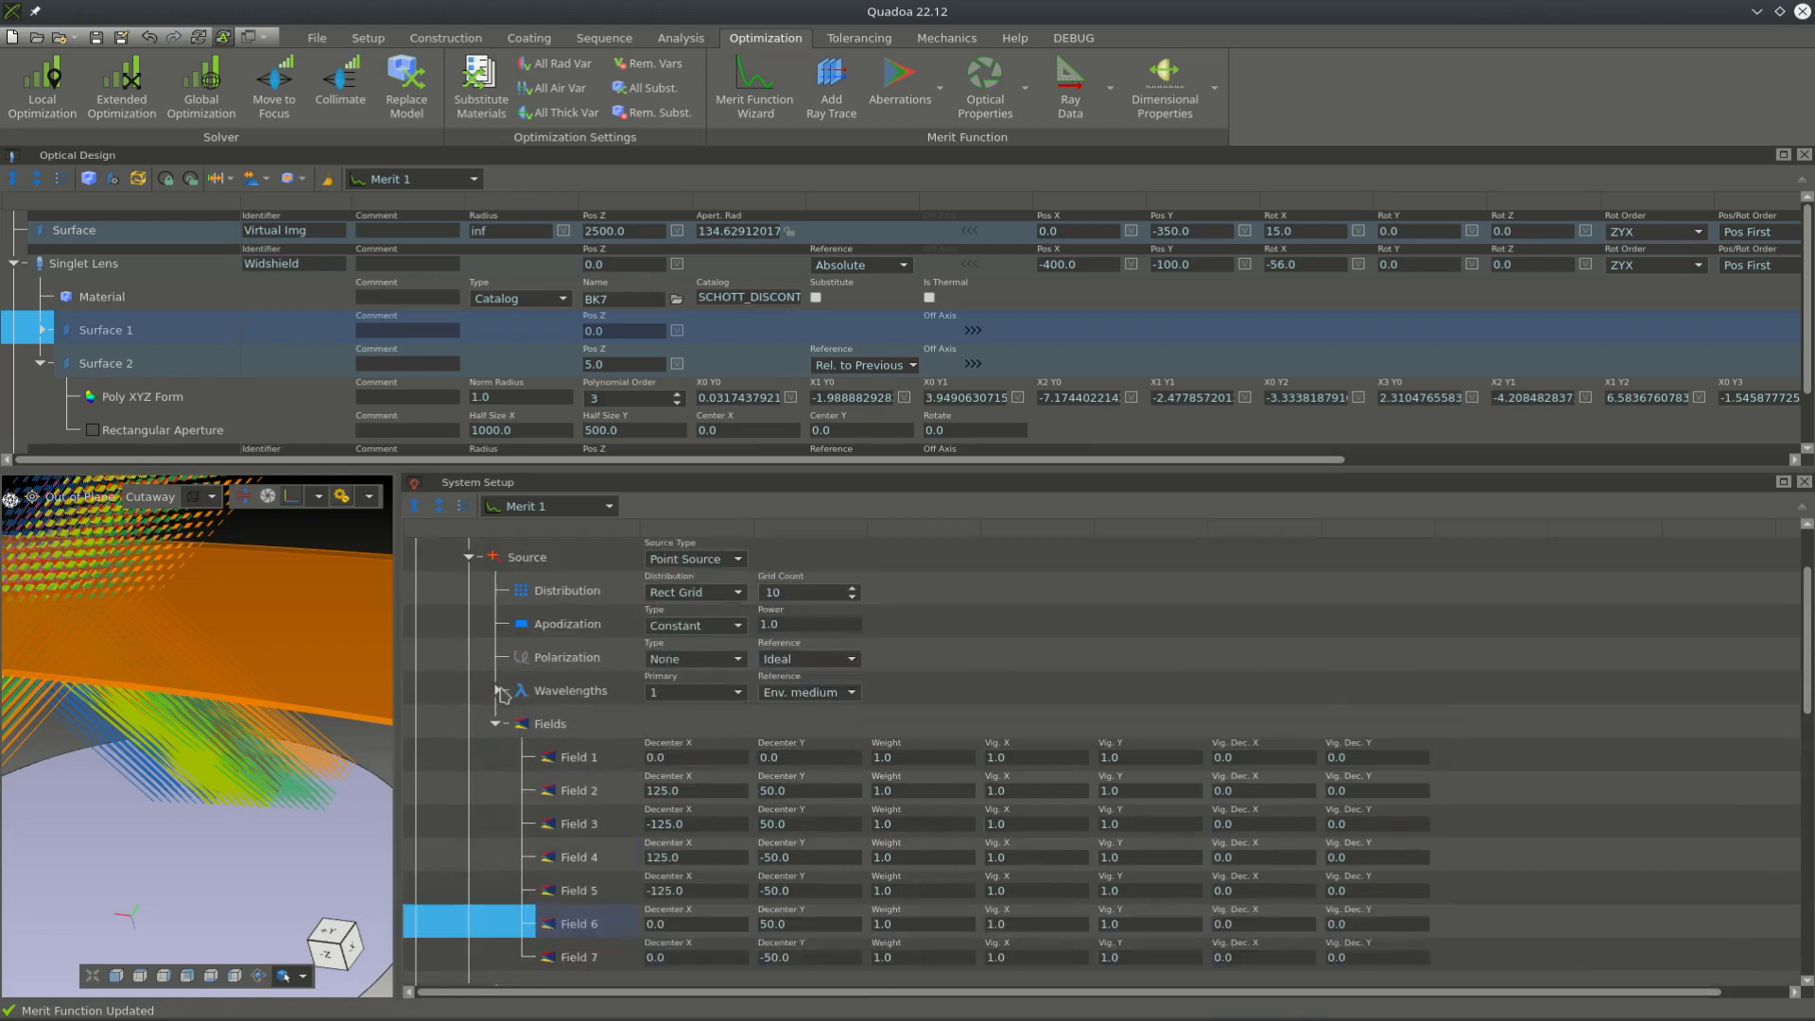
pyautogui.scroll(-5, 503, 695)
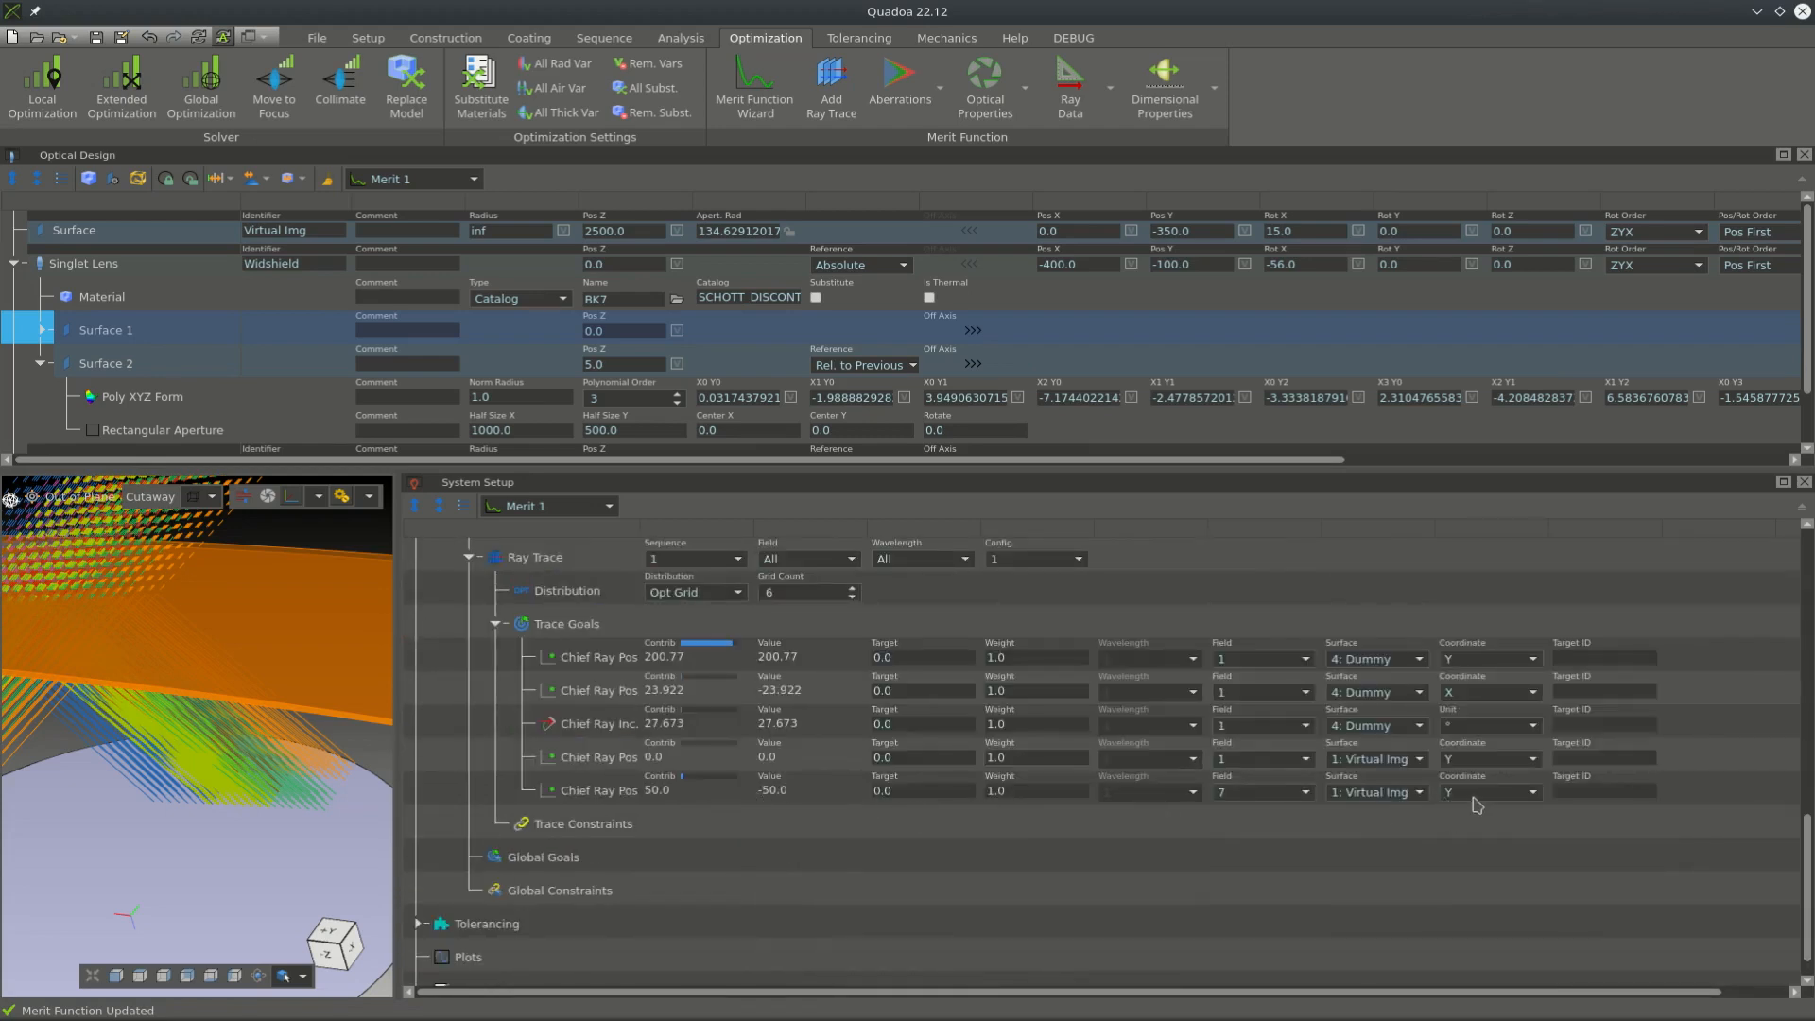
# - Set the field 7 position goal to surface 4: Dummy with coordinate X, and the goal above it to surface 4: Dummy
pyautogui.click(1390, 794)
pyautogui.click(1387, 836)
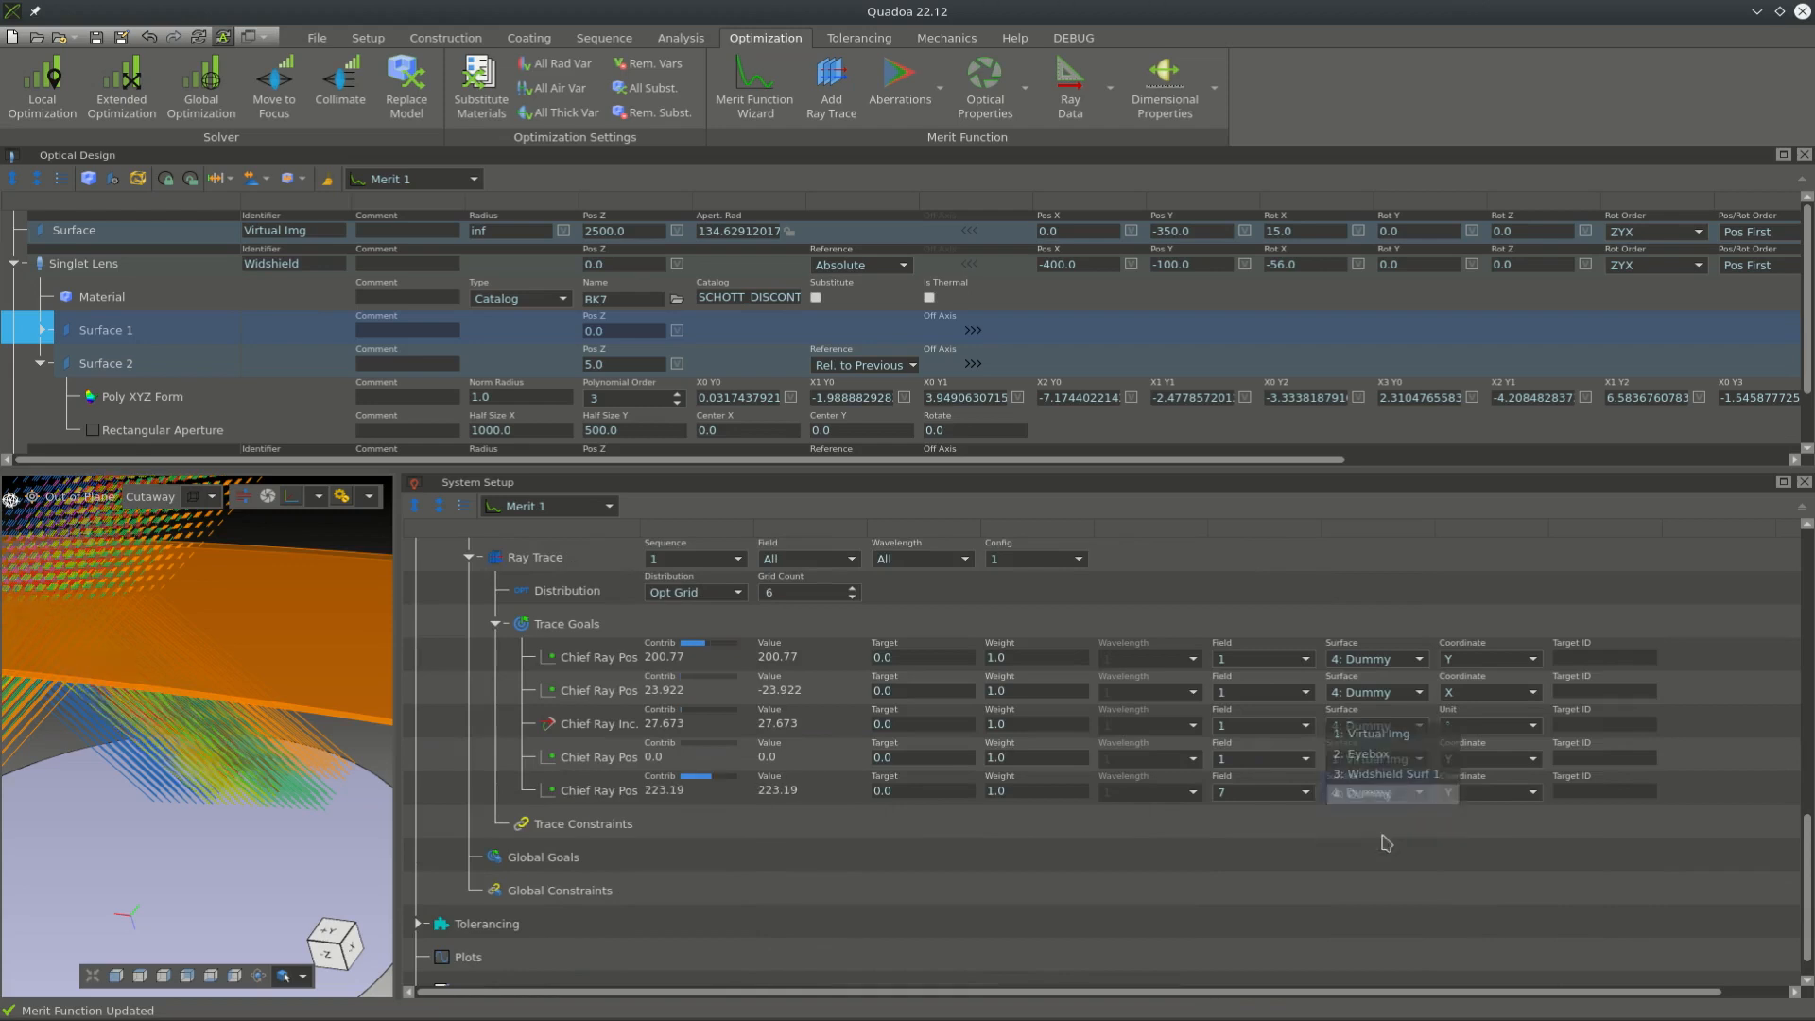
pyautogui.click(1470, 794)
pyautogui.click(1479, 766)
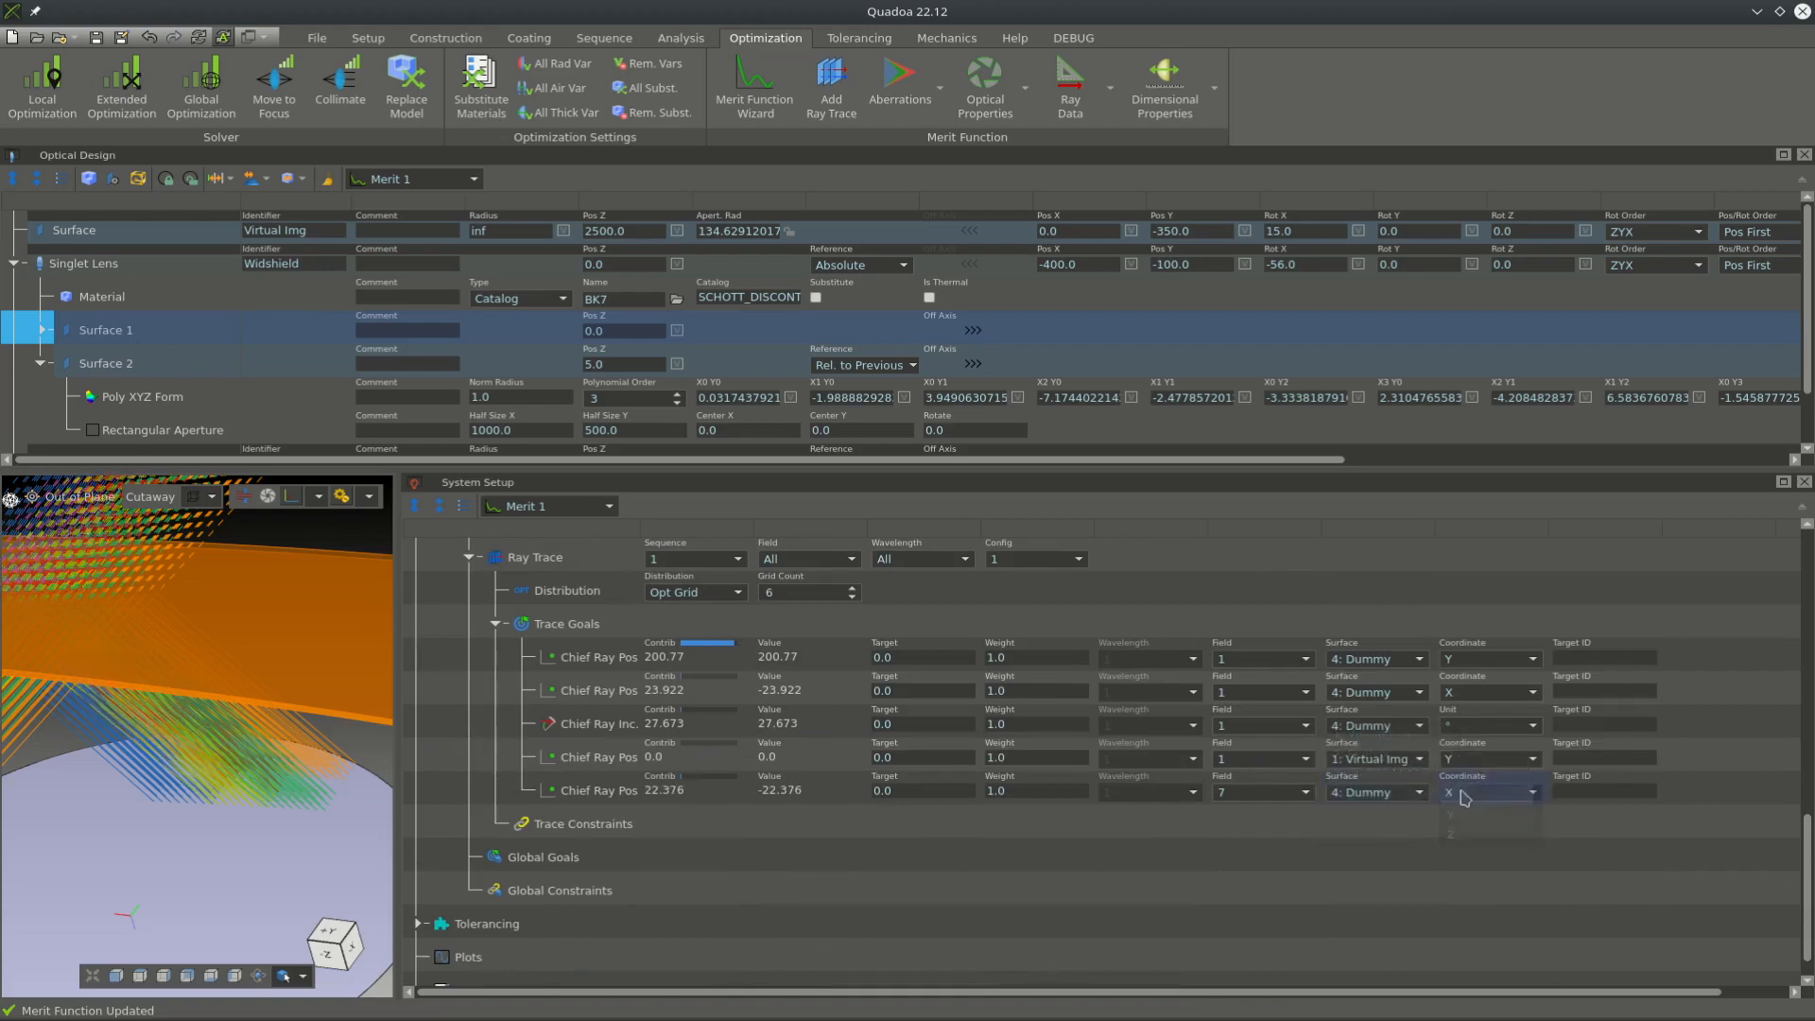
pyautogui.click(1387, 760)
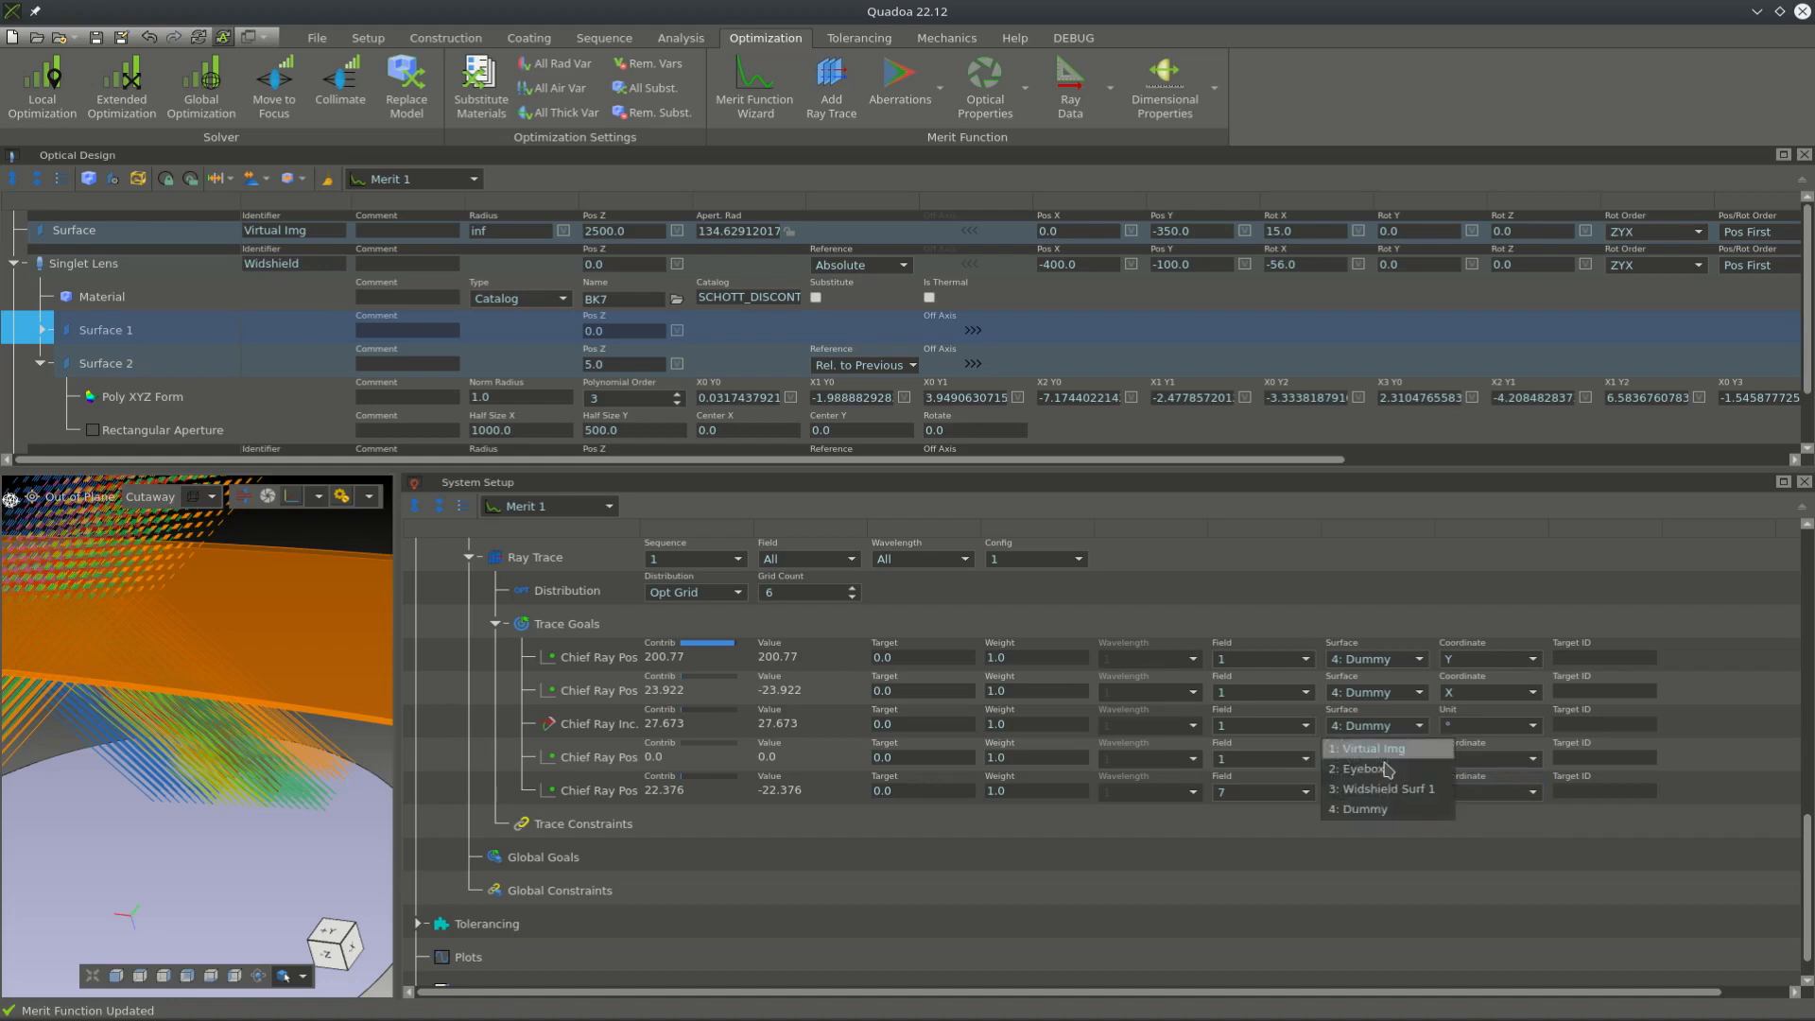
pyautogui.click(1363, 806)
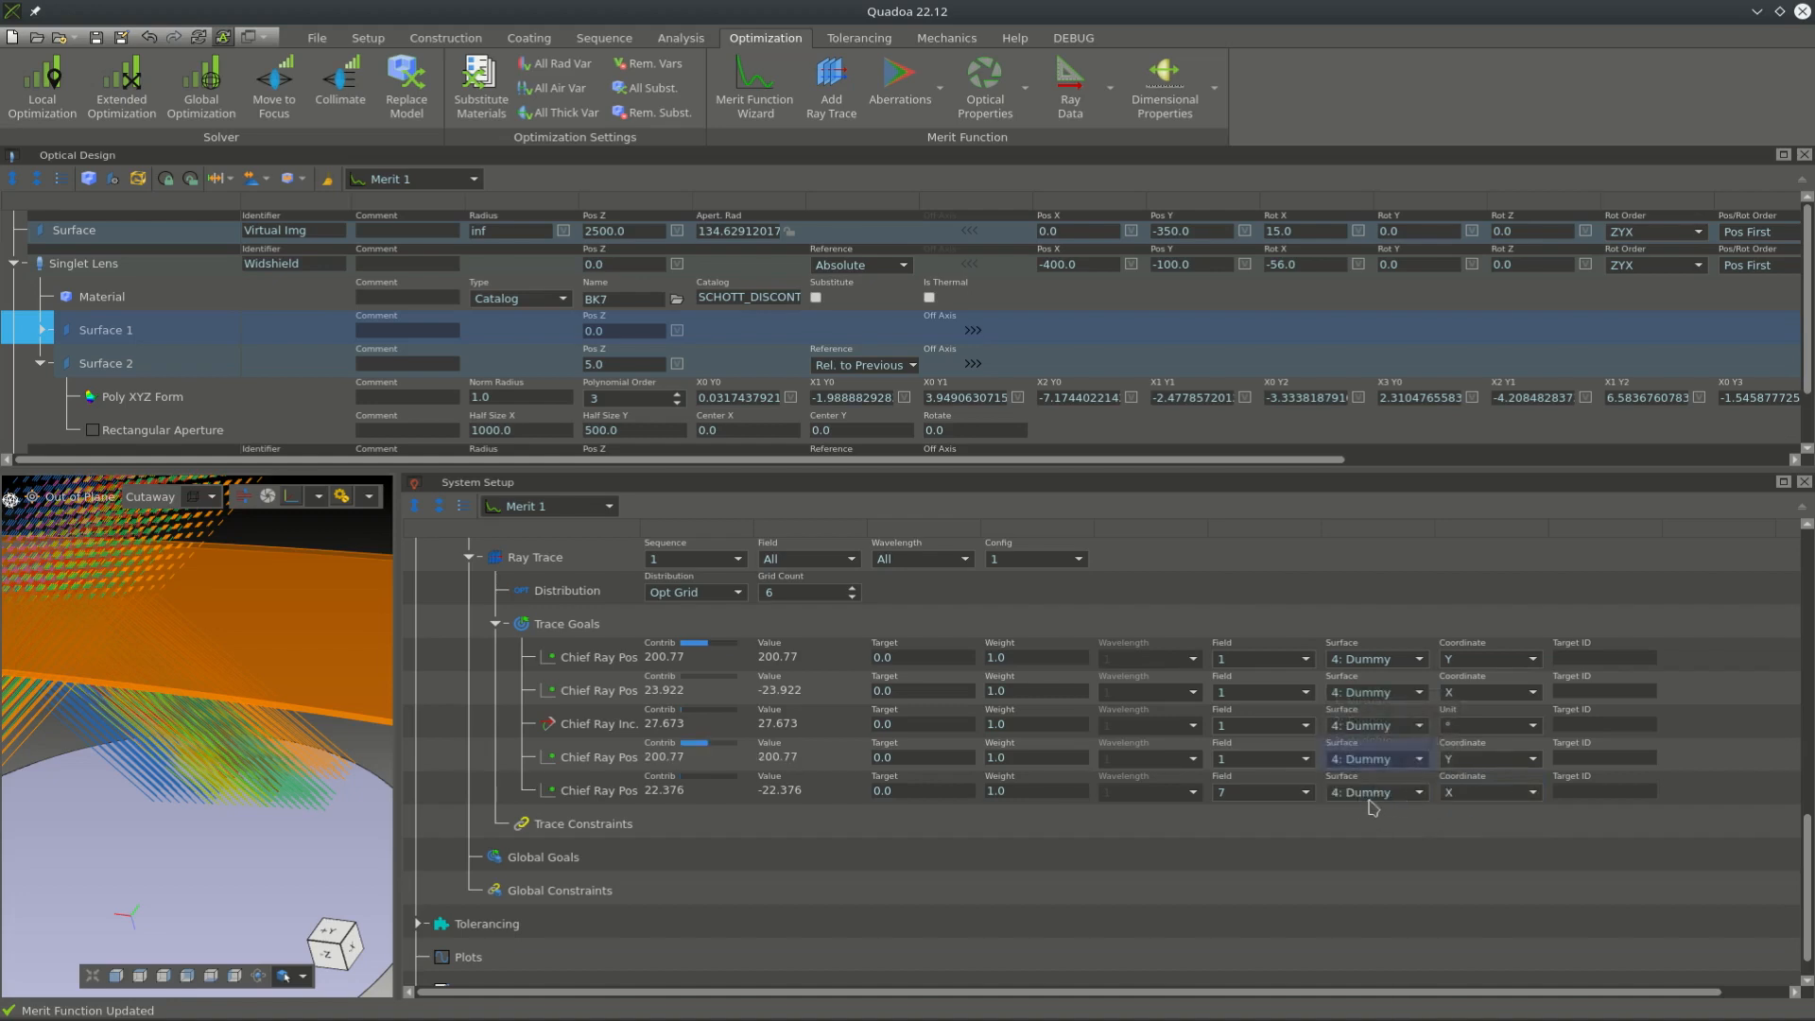
# - Make the Dummy surface's Pos Z, Pos X, Rot X, Rot Y and Rot Z optimization variables
pyautogui.click(14, 266)
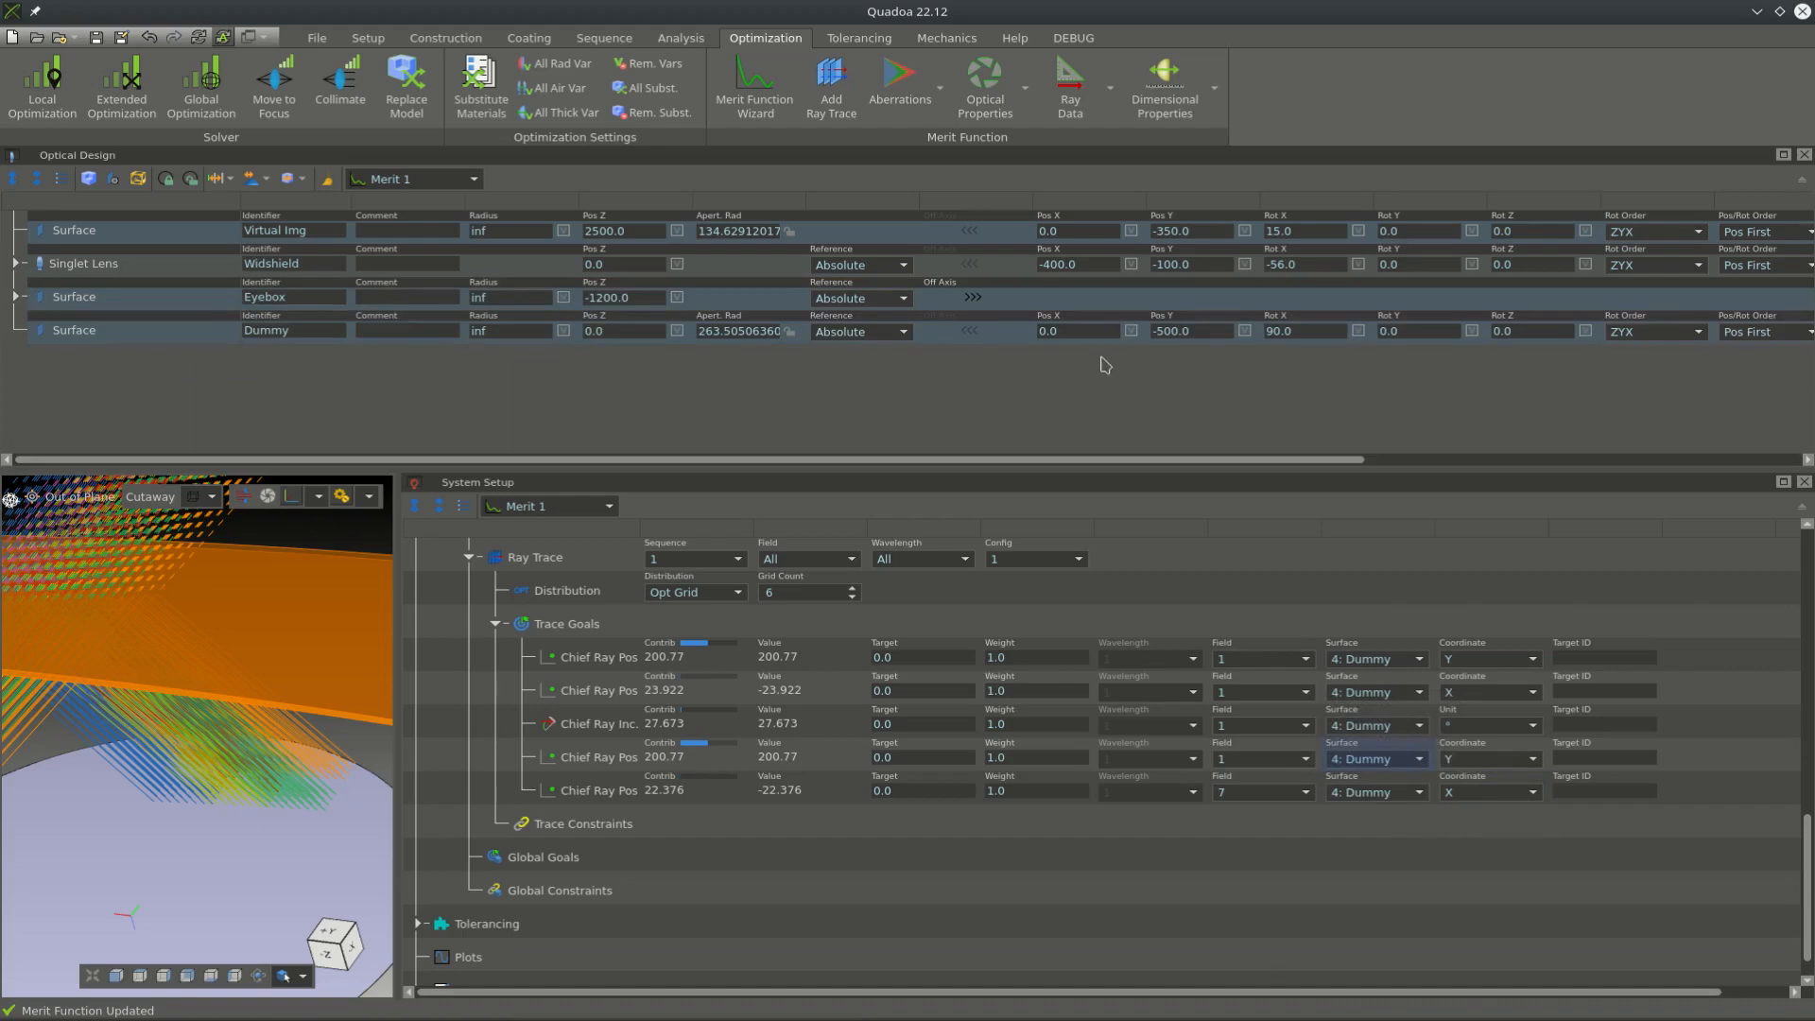
pyautogui.click(678, 332)
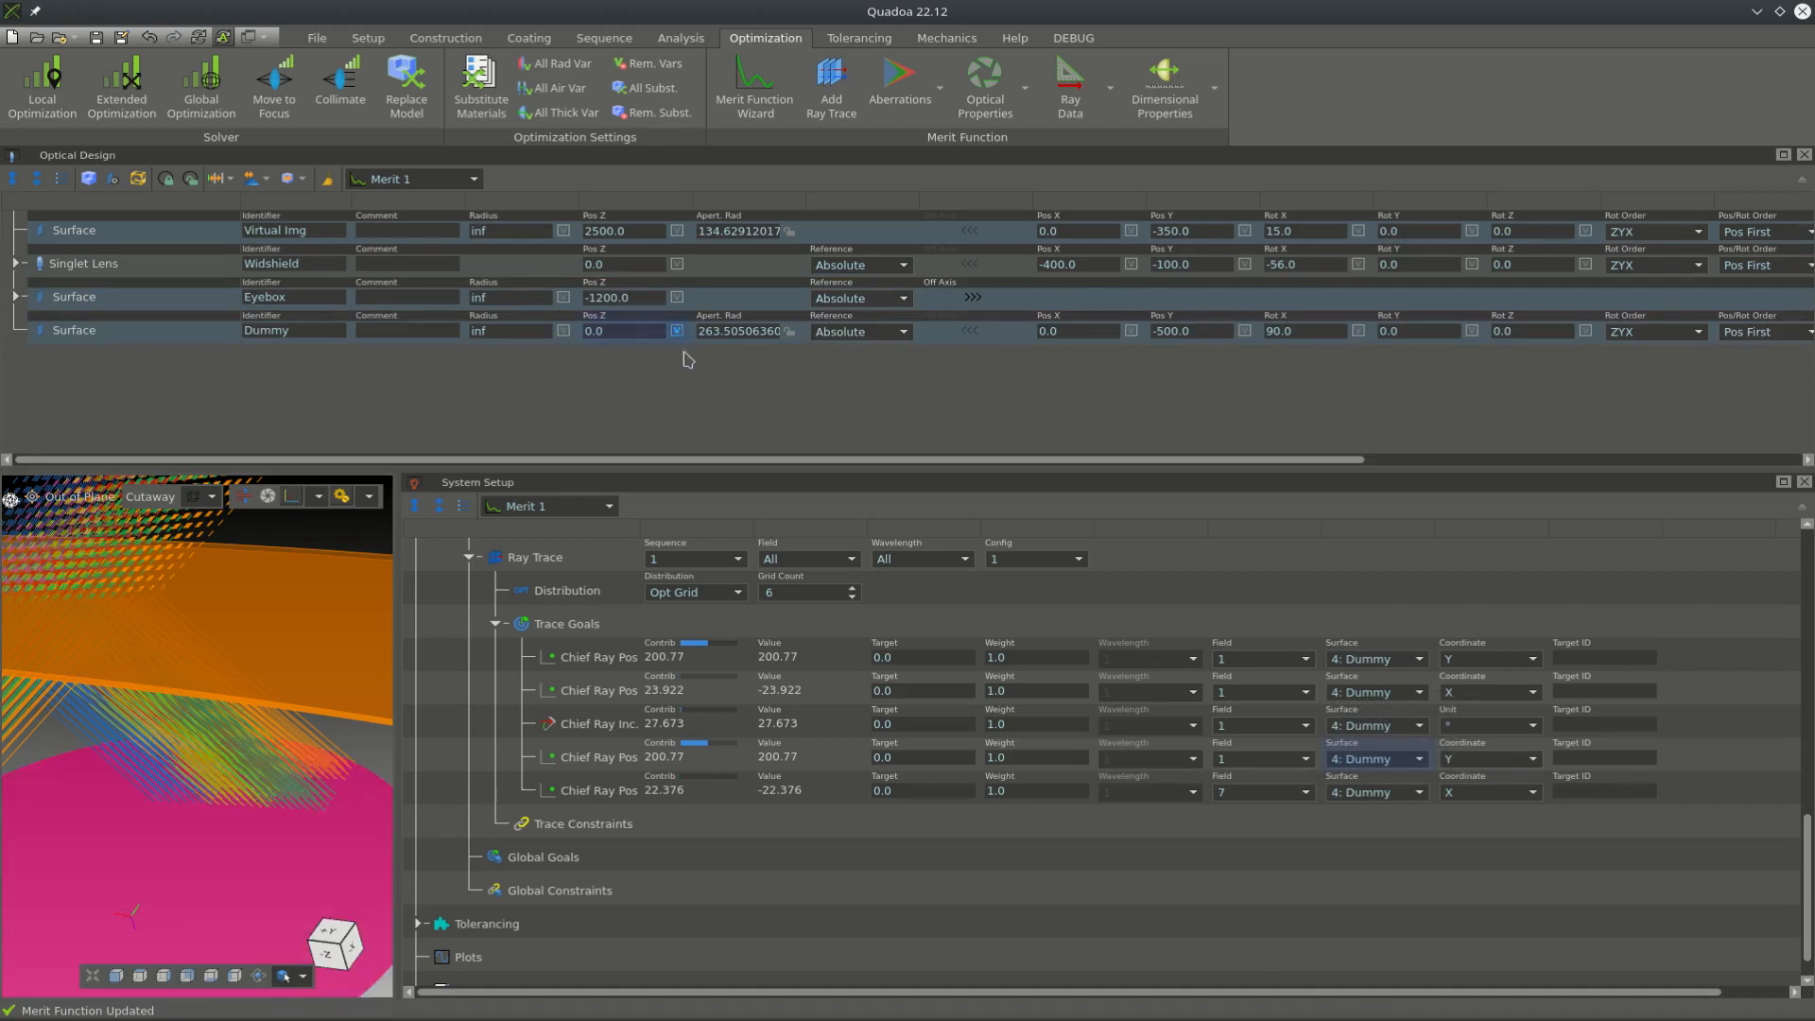
pyautogui.click(1132, 331)
# - Enlarge the 3D view and run a Local Optimization of the Dummy surface with merit function Merit 1
pyautogui.moveTo(396, 587); pyautogui.dragTo(1037, 610)
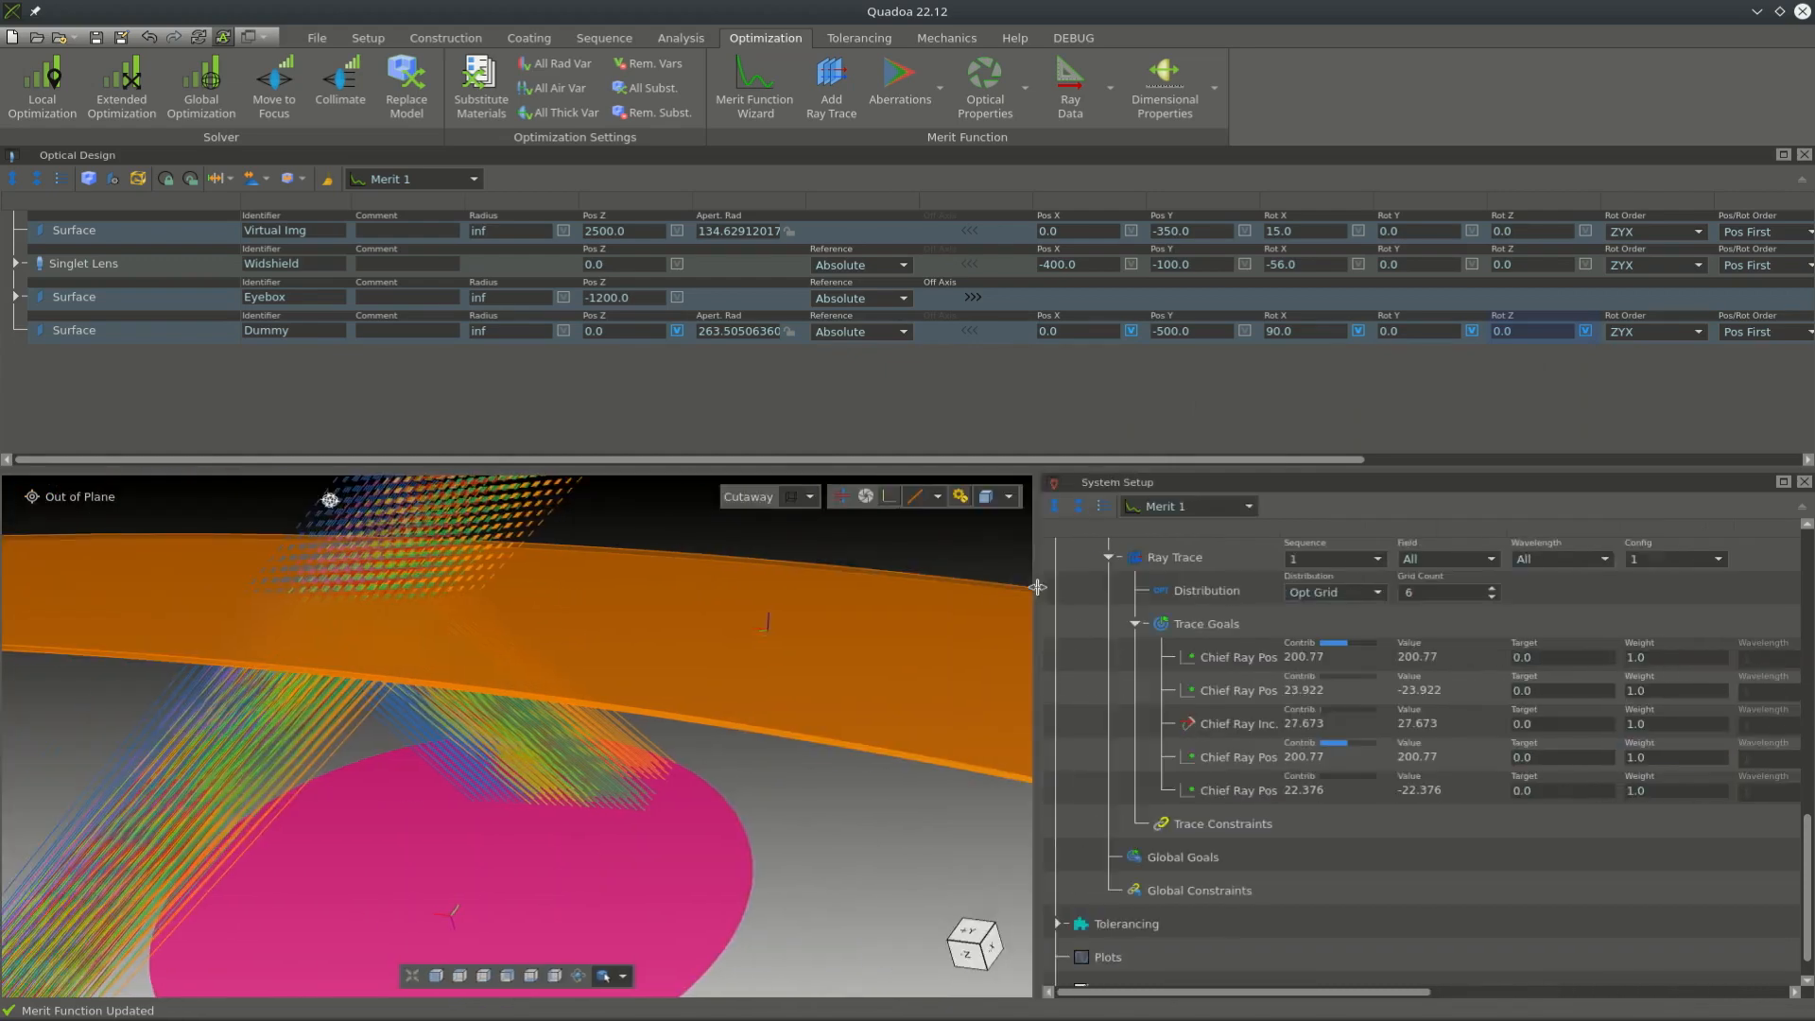
pyautogui.scroll(-3, 896, 622)
pyautogui.moveTo(861, 740); pyautogui.dragTo(720, 715)
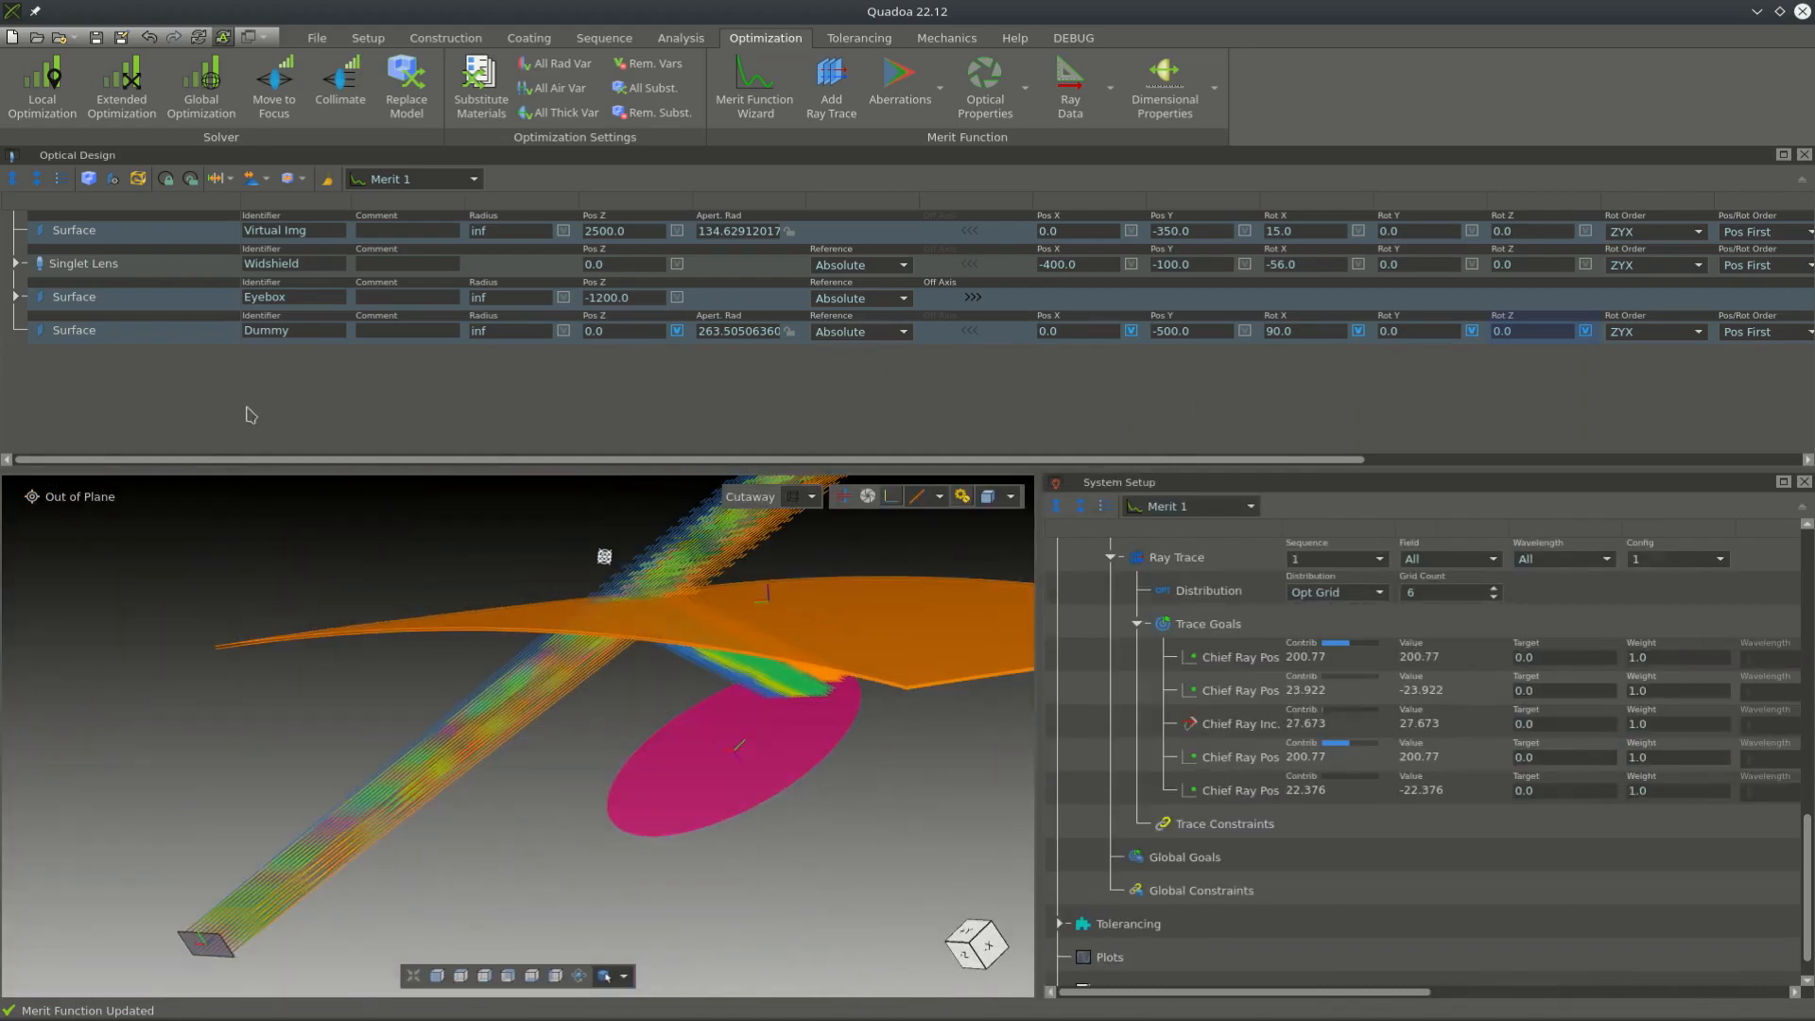
pyautogui.click(43, 107)
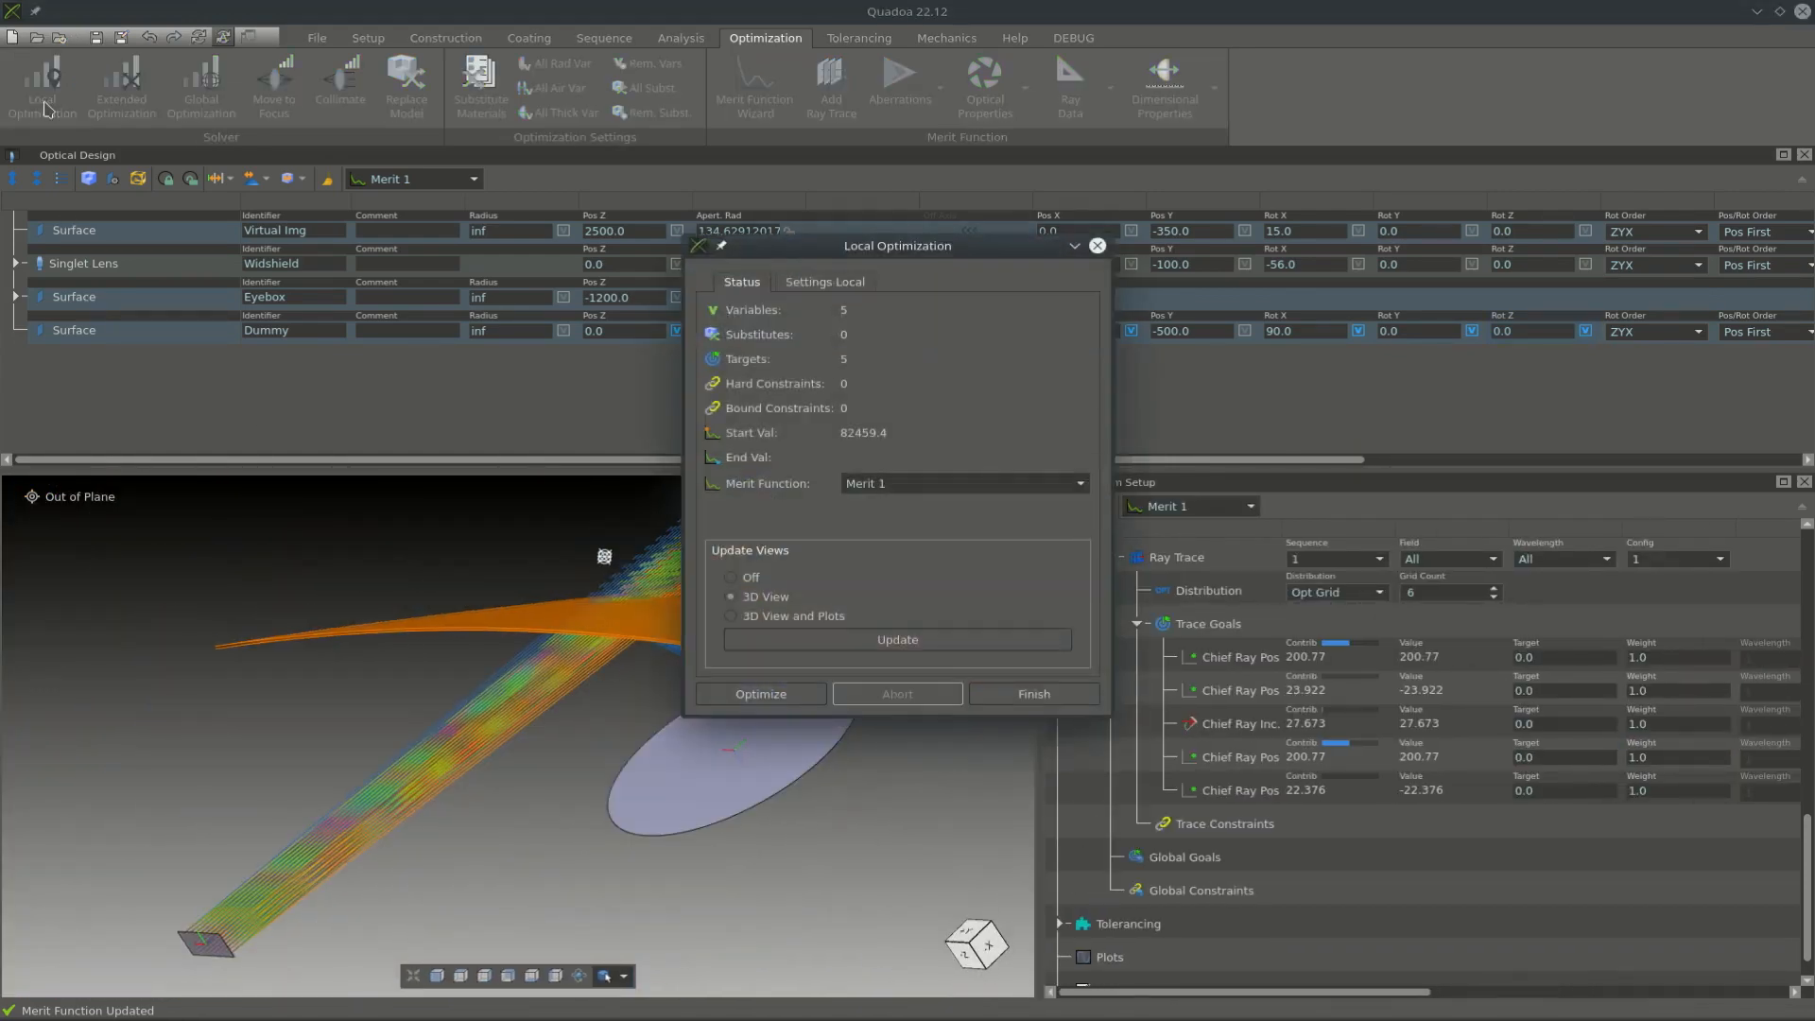
pyautogui.click(755, 696)
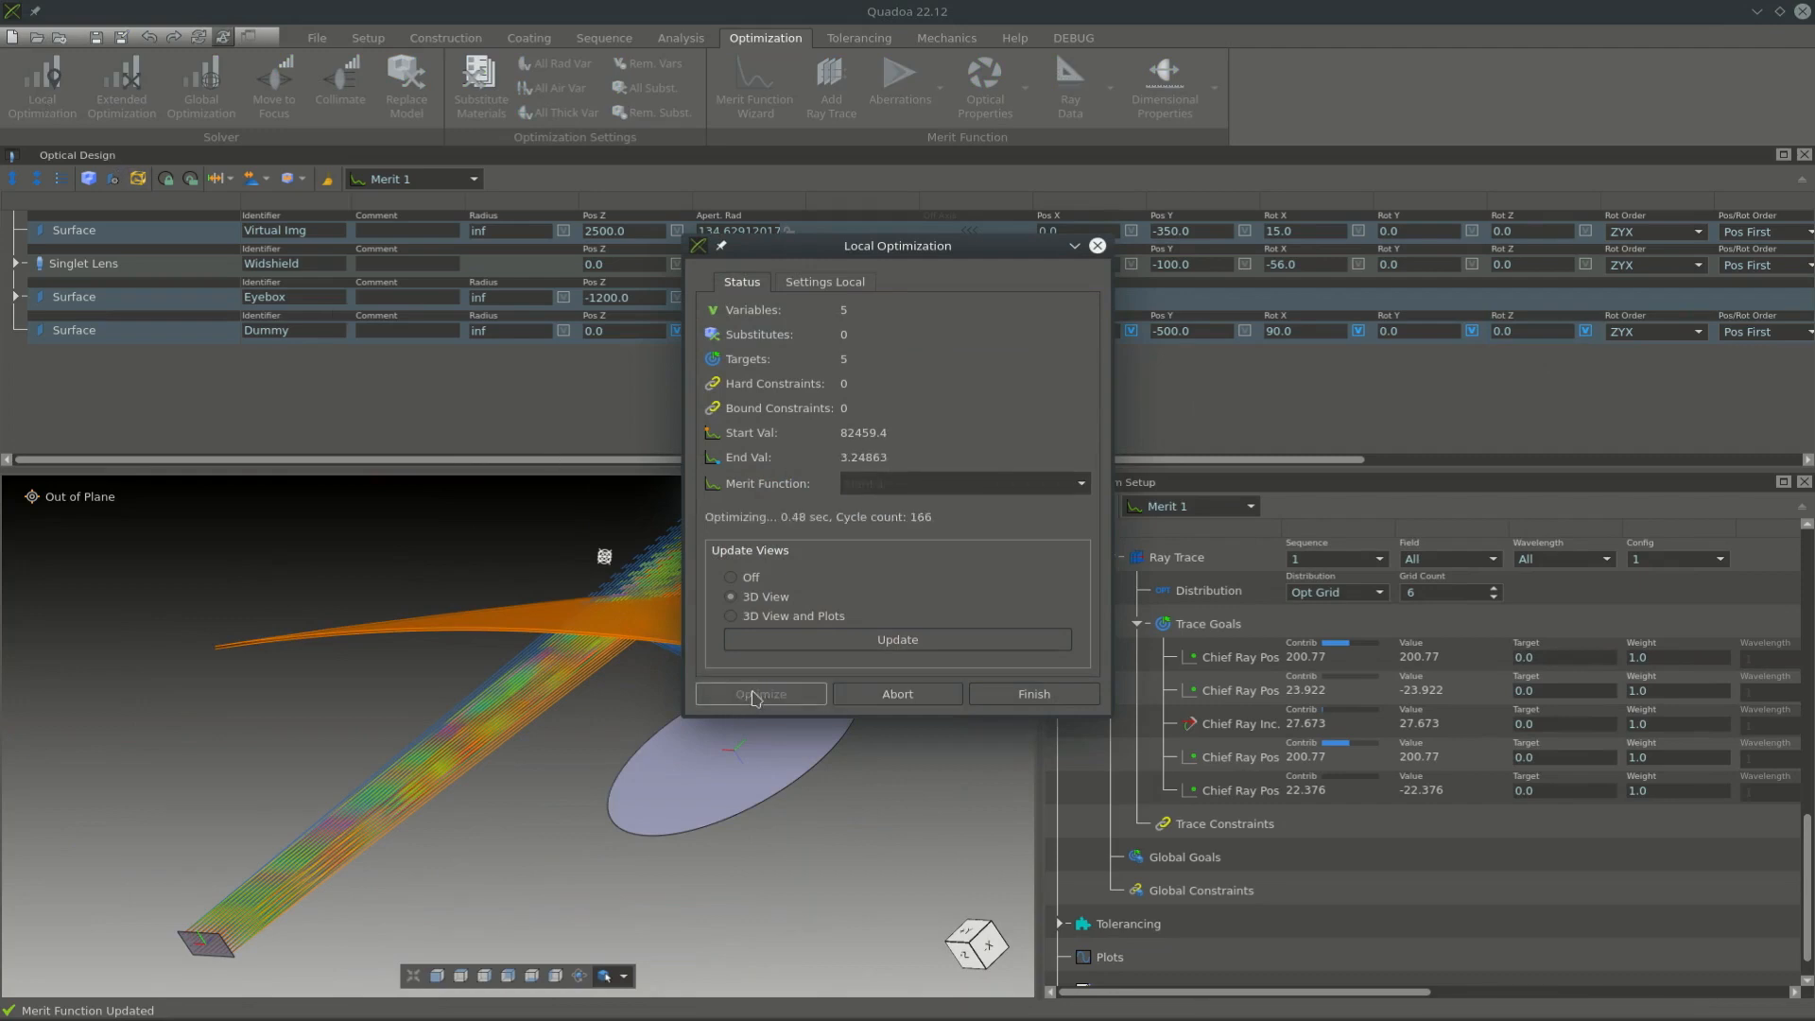
pyautogui.moveTo(957, 261); pyautogui.dragTo(1203, 255)
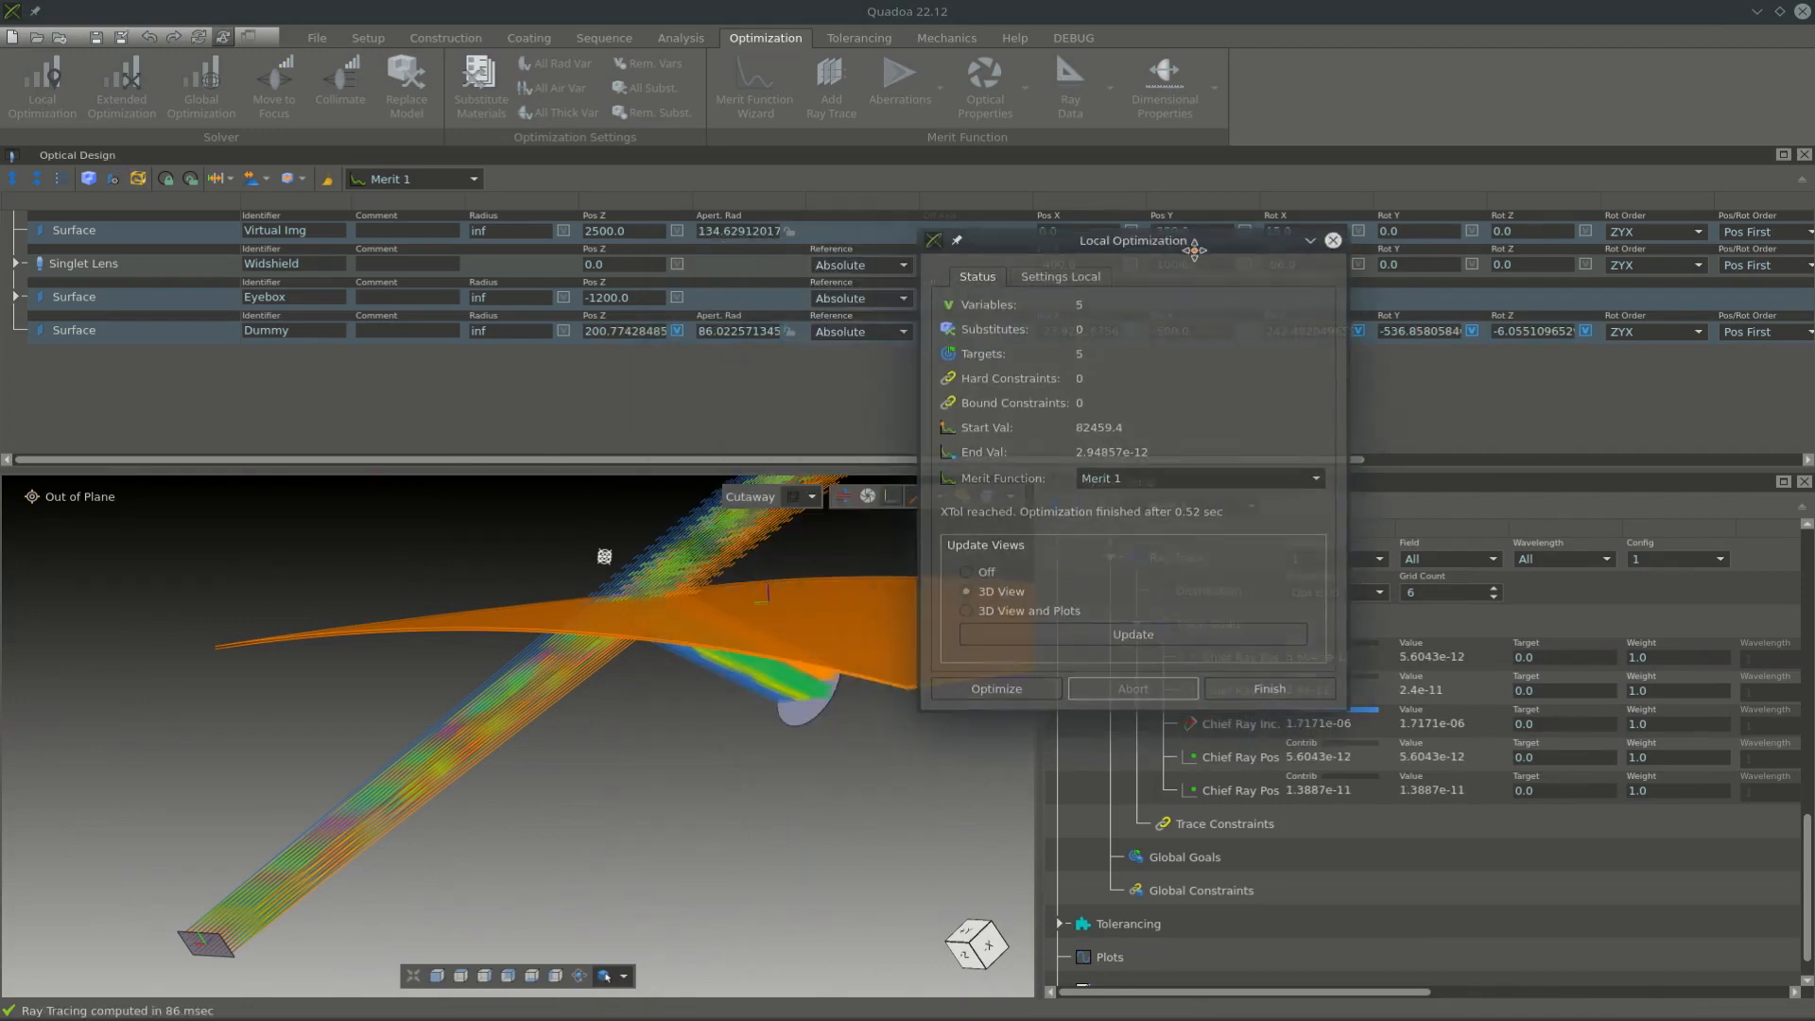
# - Examine from several angles and in side view how the rays reflected by the windshield land on the optimized Dummy surface
pyautogui.scroll(5, 734, 632)
pyautogui.moveTo(737, 632); pyautogui.dragTo(900, 721)
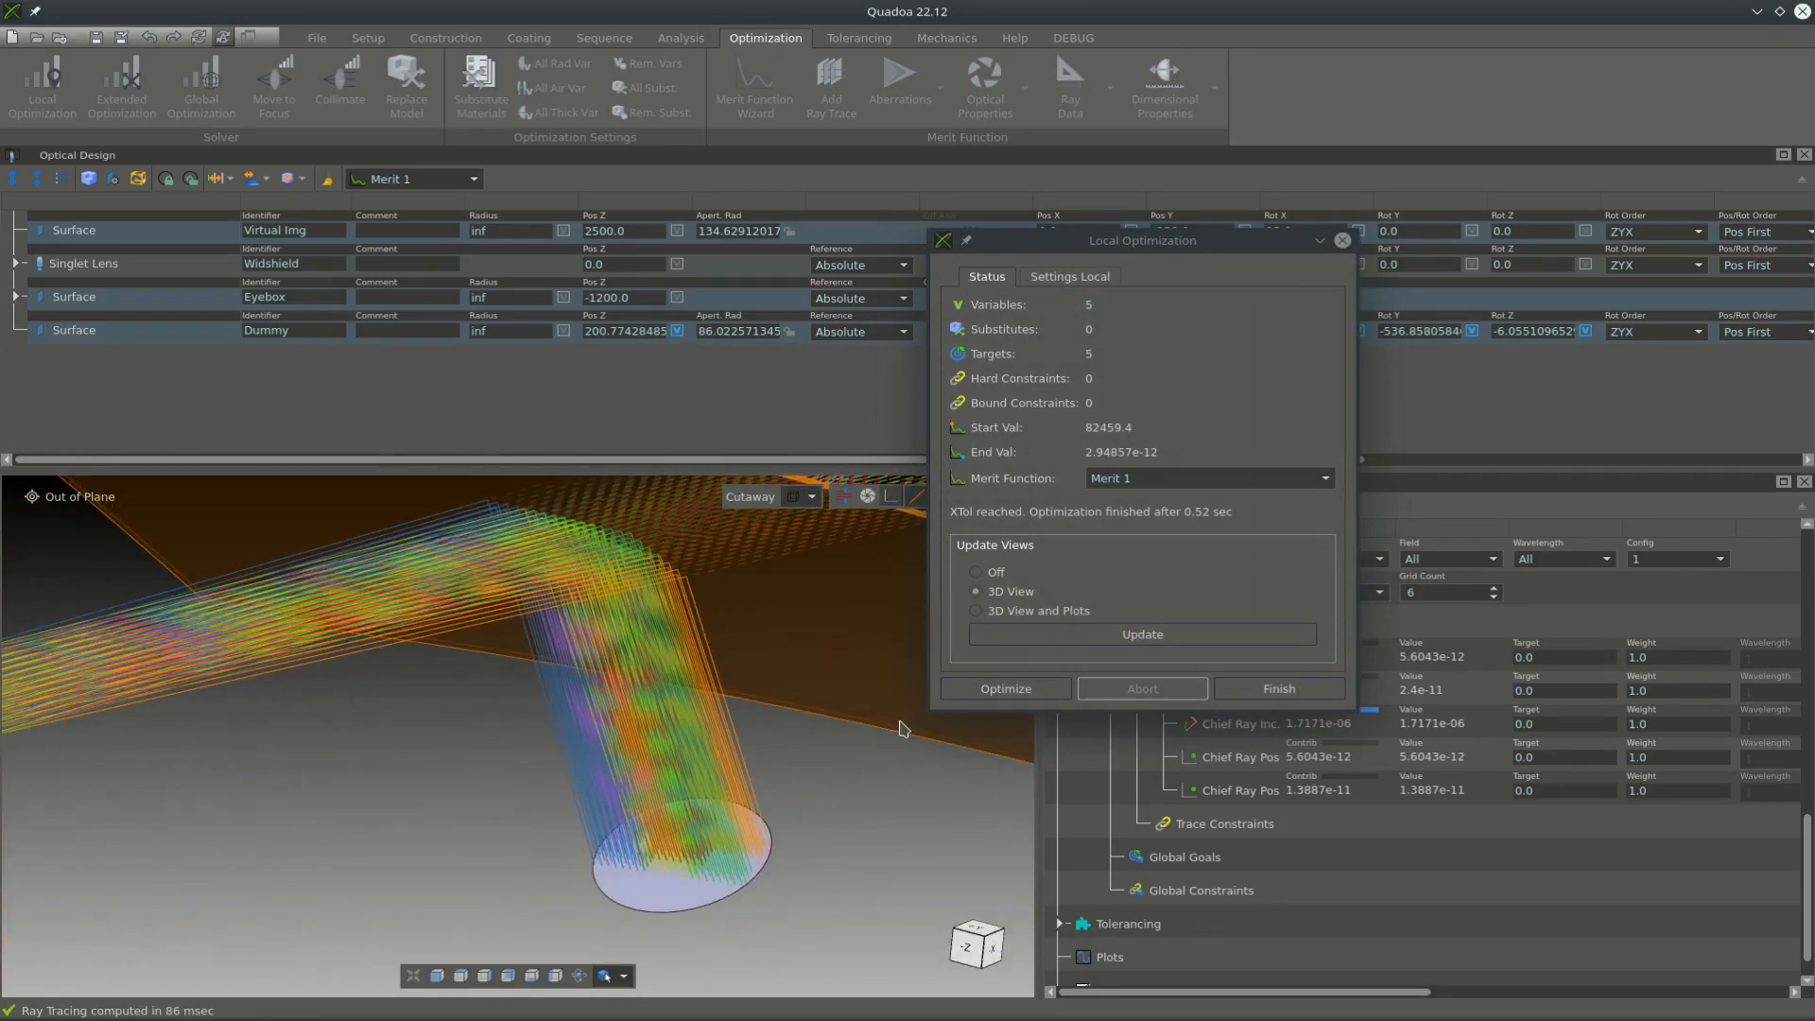
pyautogui.moveTo(687, 801); pyautogui.dragTo(827, 786)
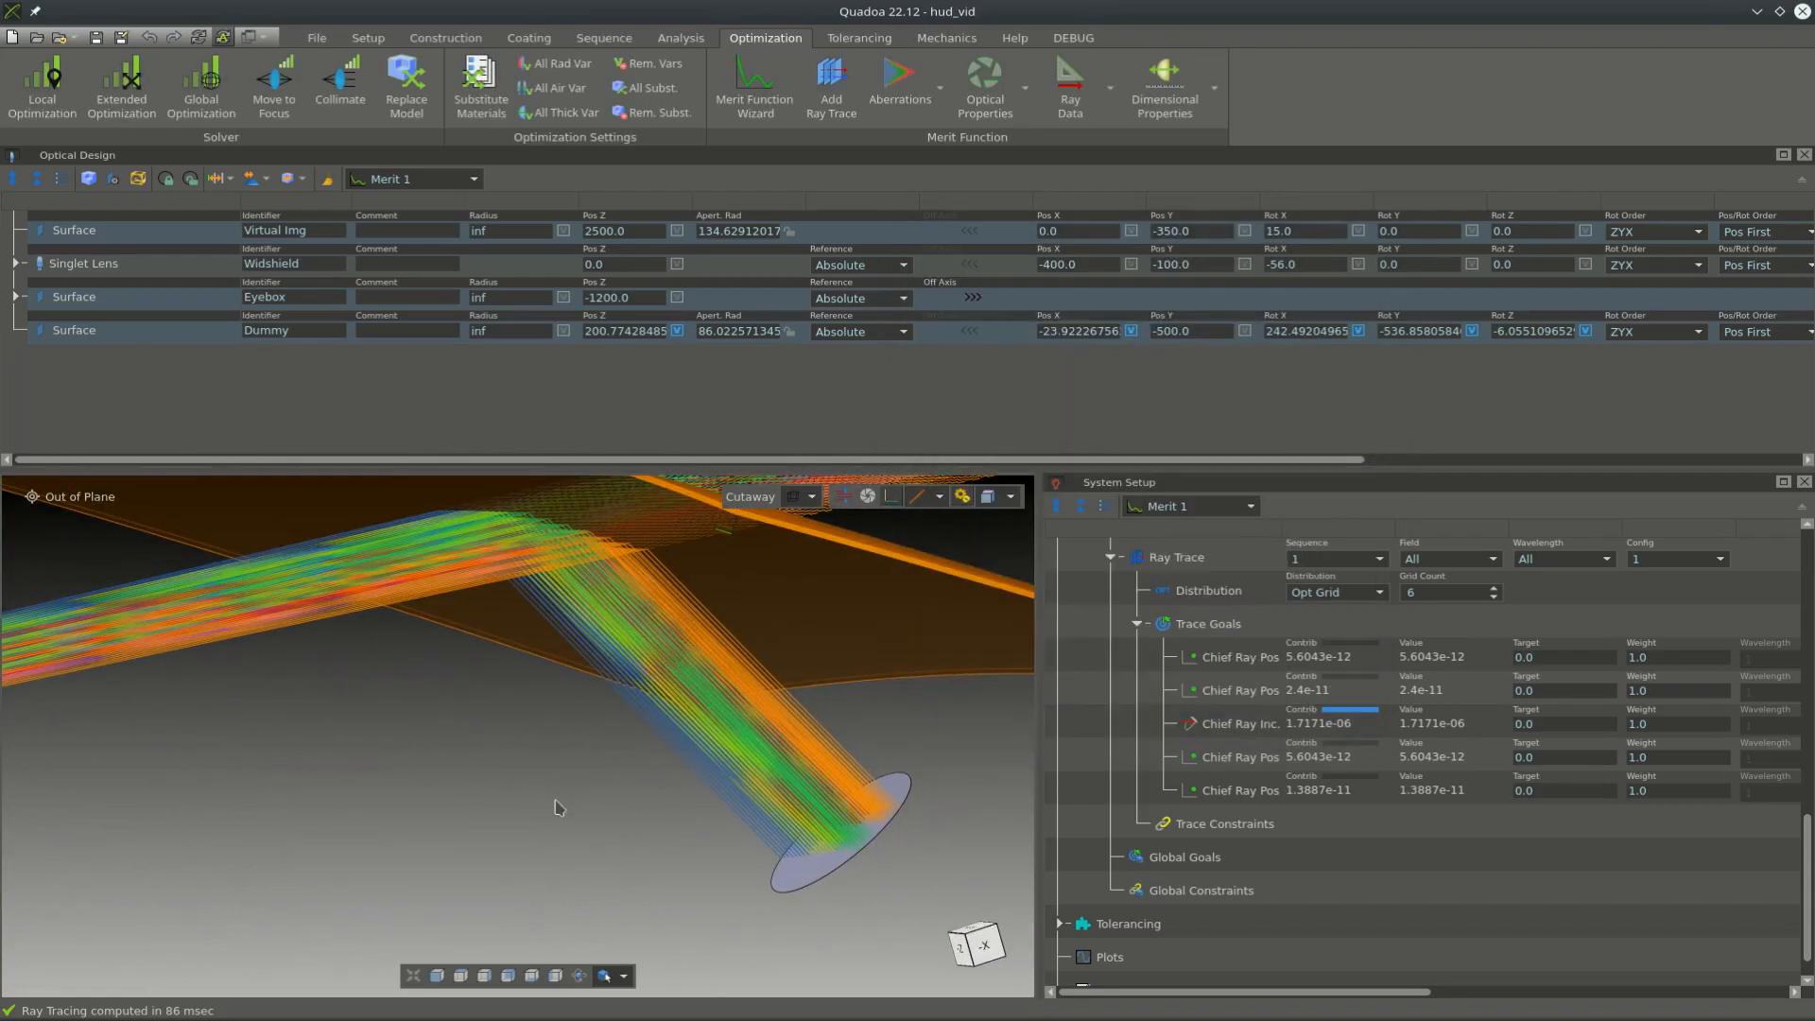
pyautogui.scroll(-5, 555, 801)
pyautogui.moveTo(574, 853); pyautogui.dragTo(643, 840)
pyautogui.scroll(2, 664, 839)
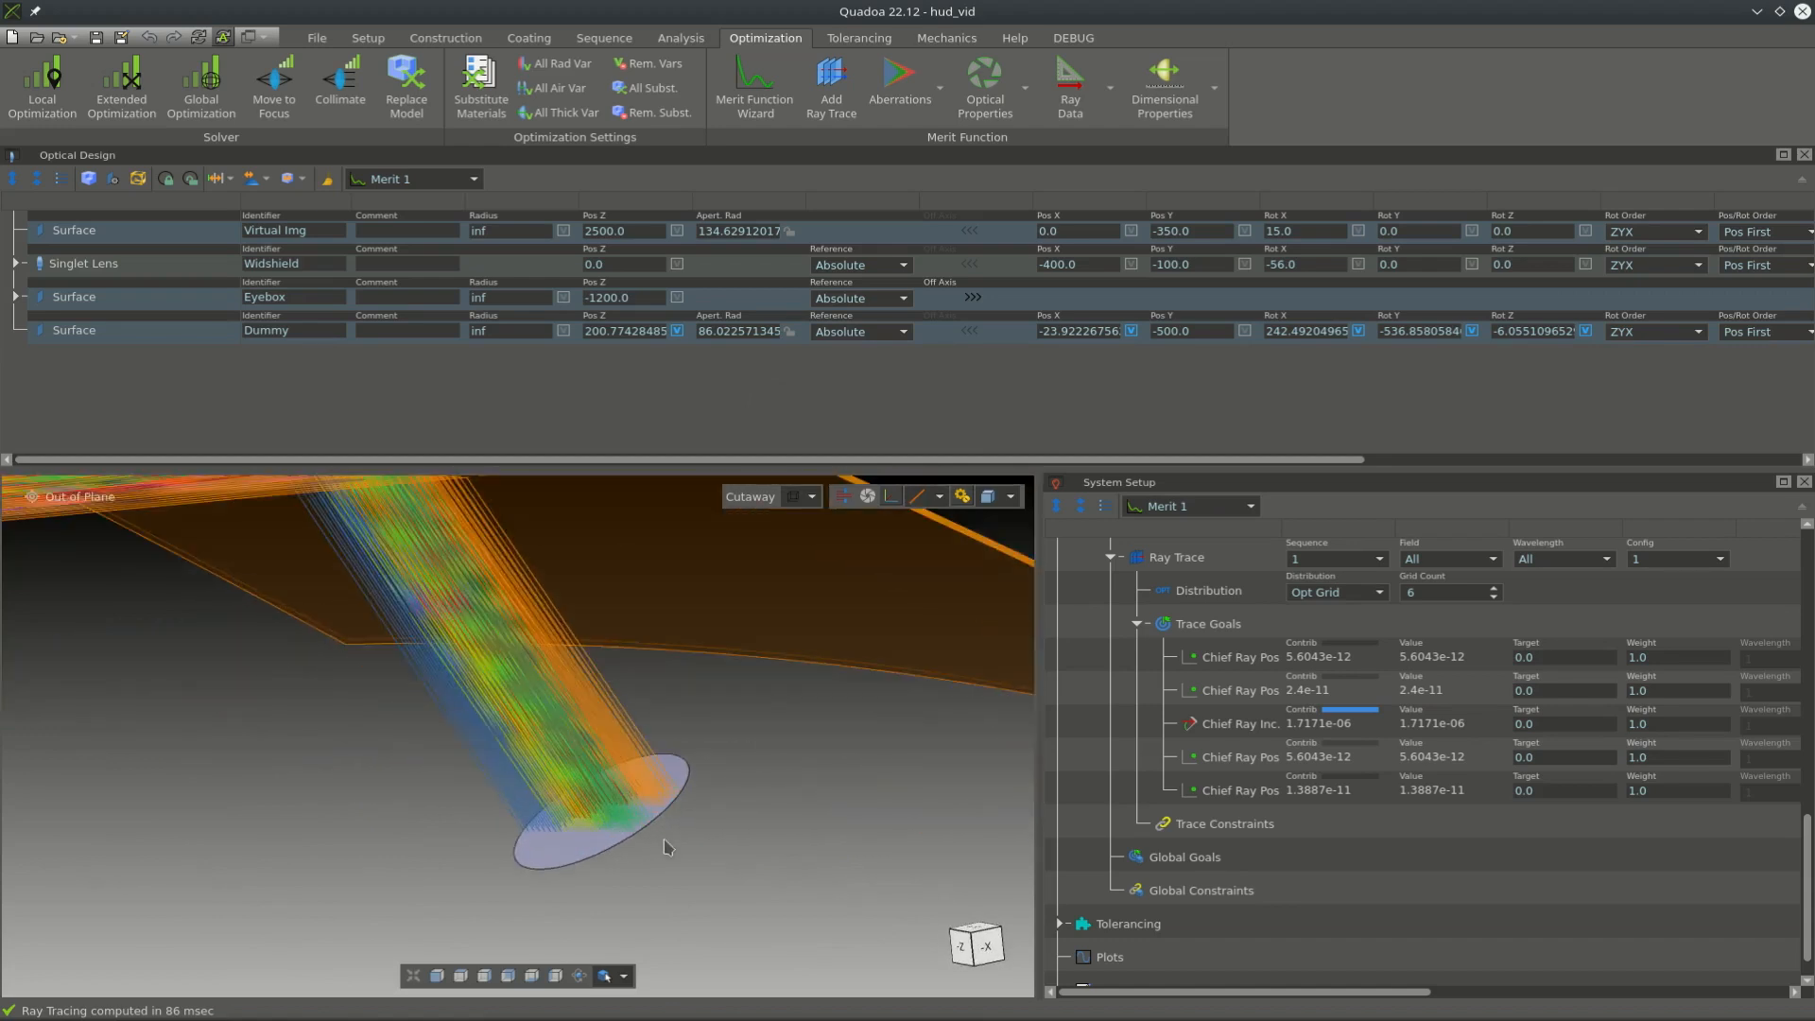
pyautogui.scroll(-4, 663, 838)
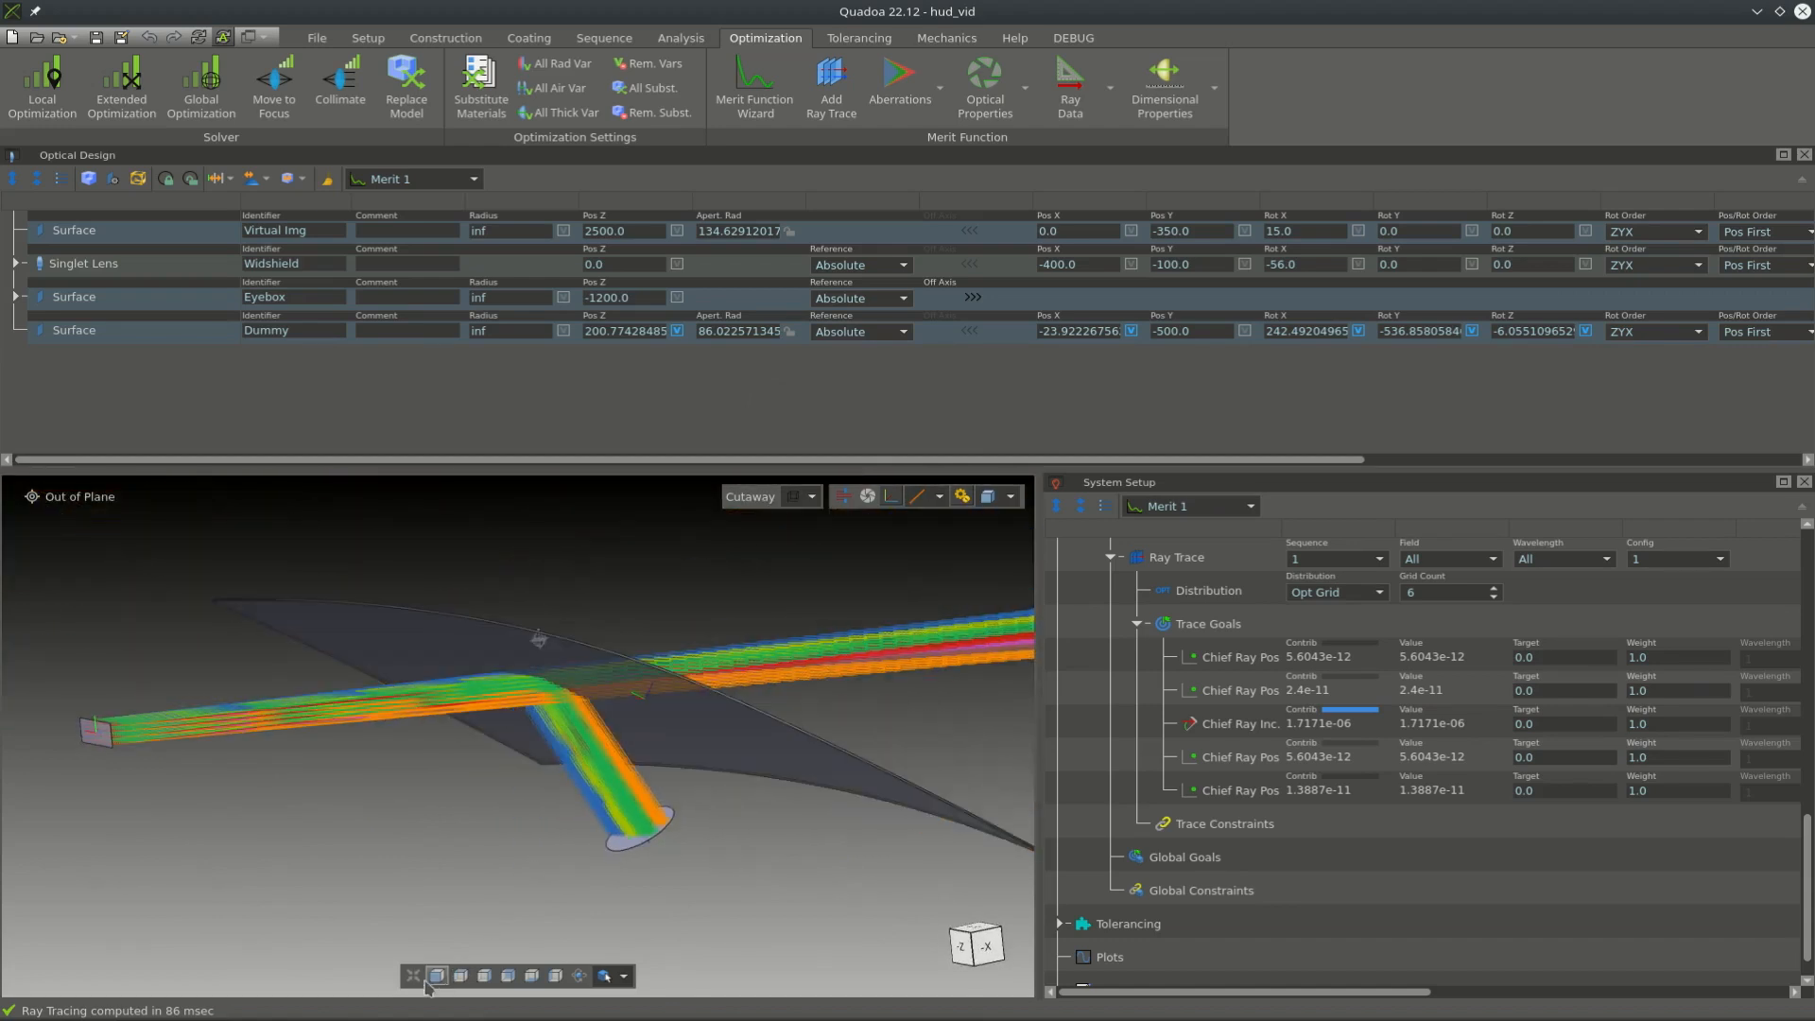
pyautogui.click(437, 977)
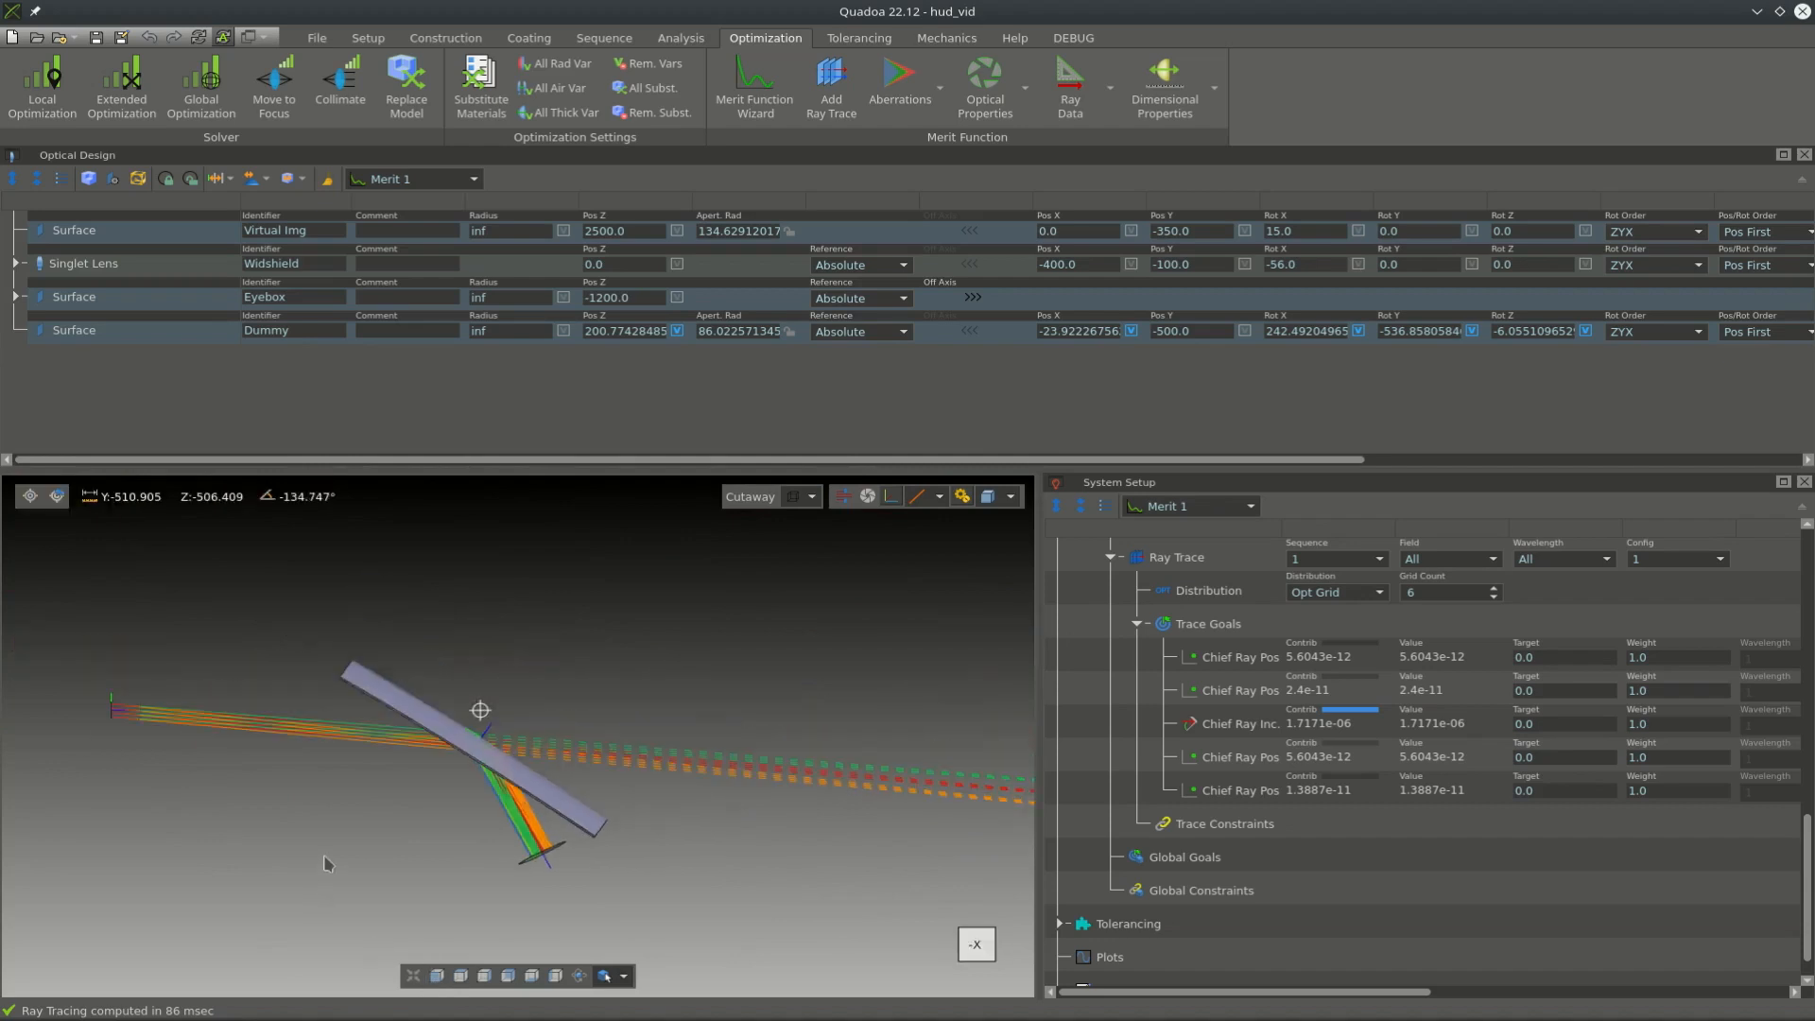
pyautogui.scroll(2, 642, 912)
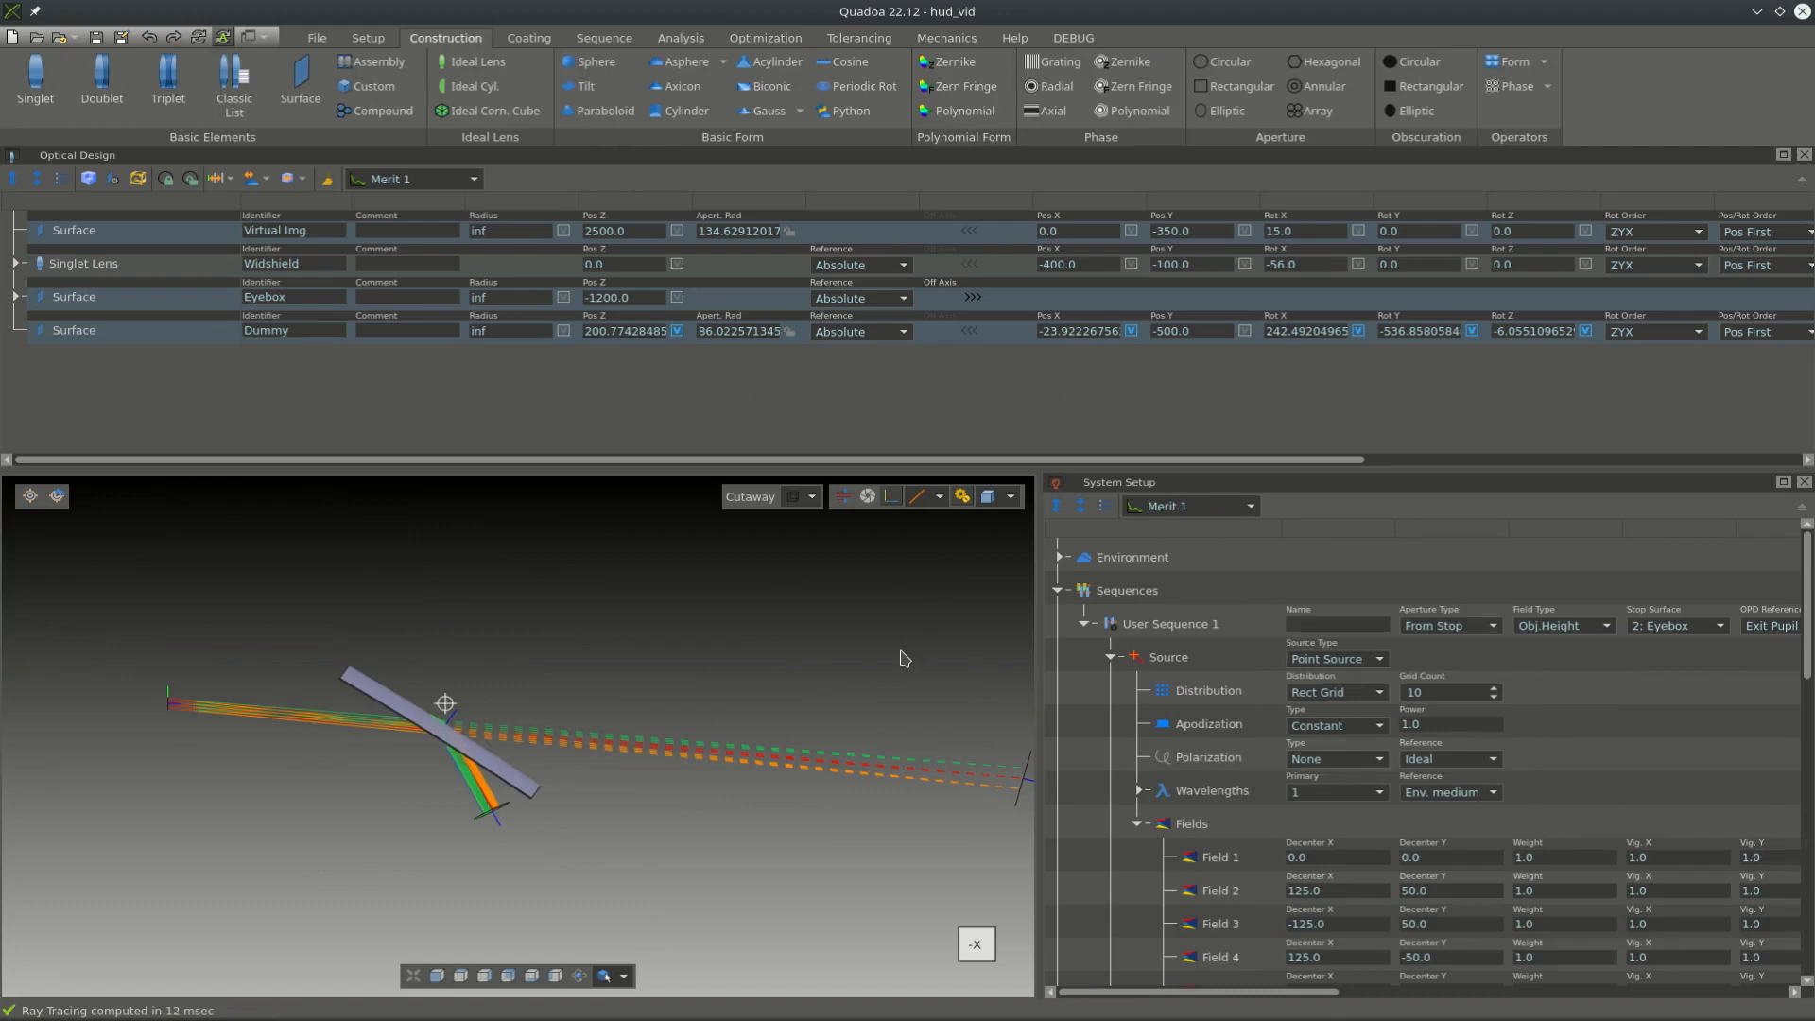
pyautogui.scroll(8, 491, 864)
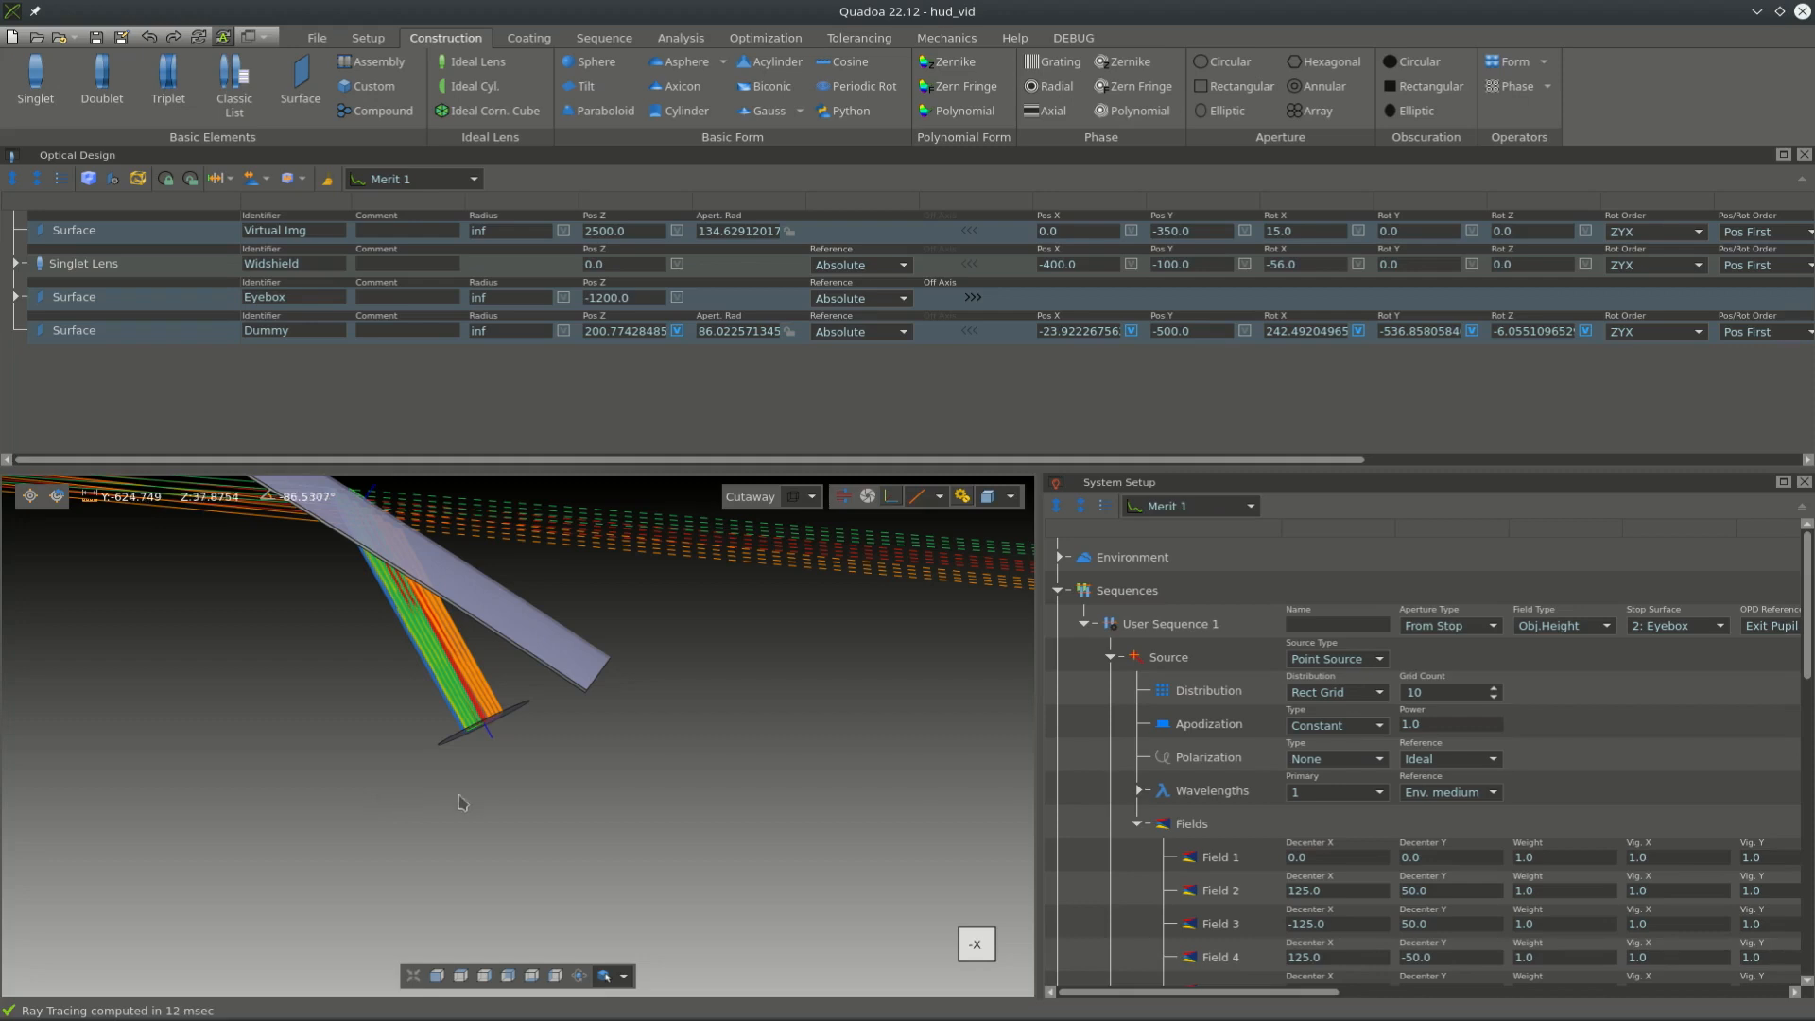
pyautogui.scroll(-3, 531, 805)
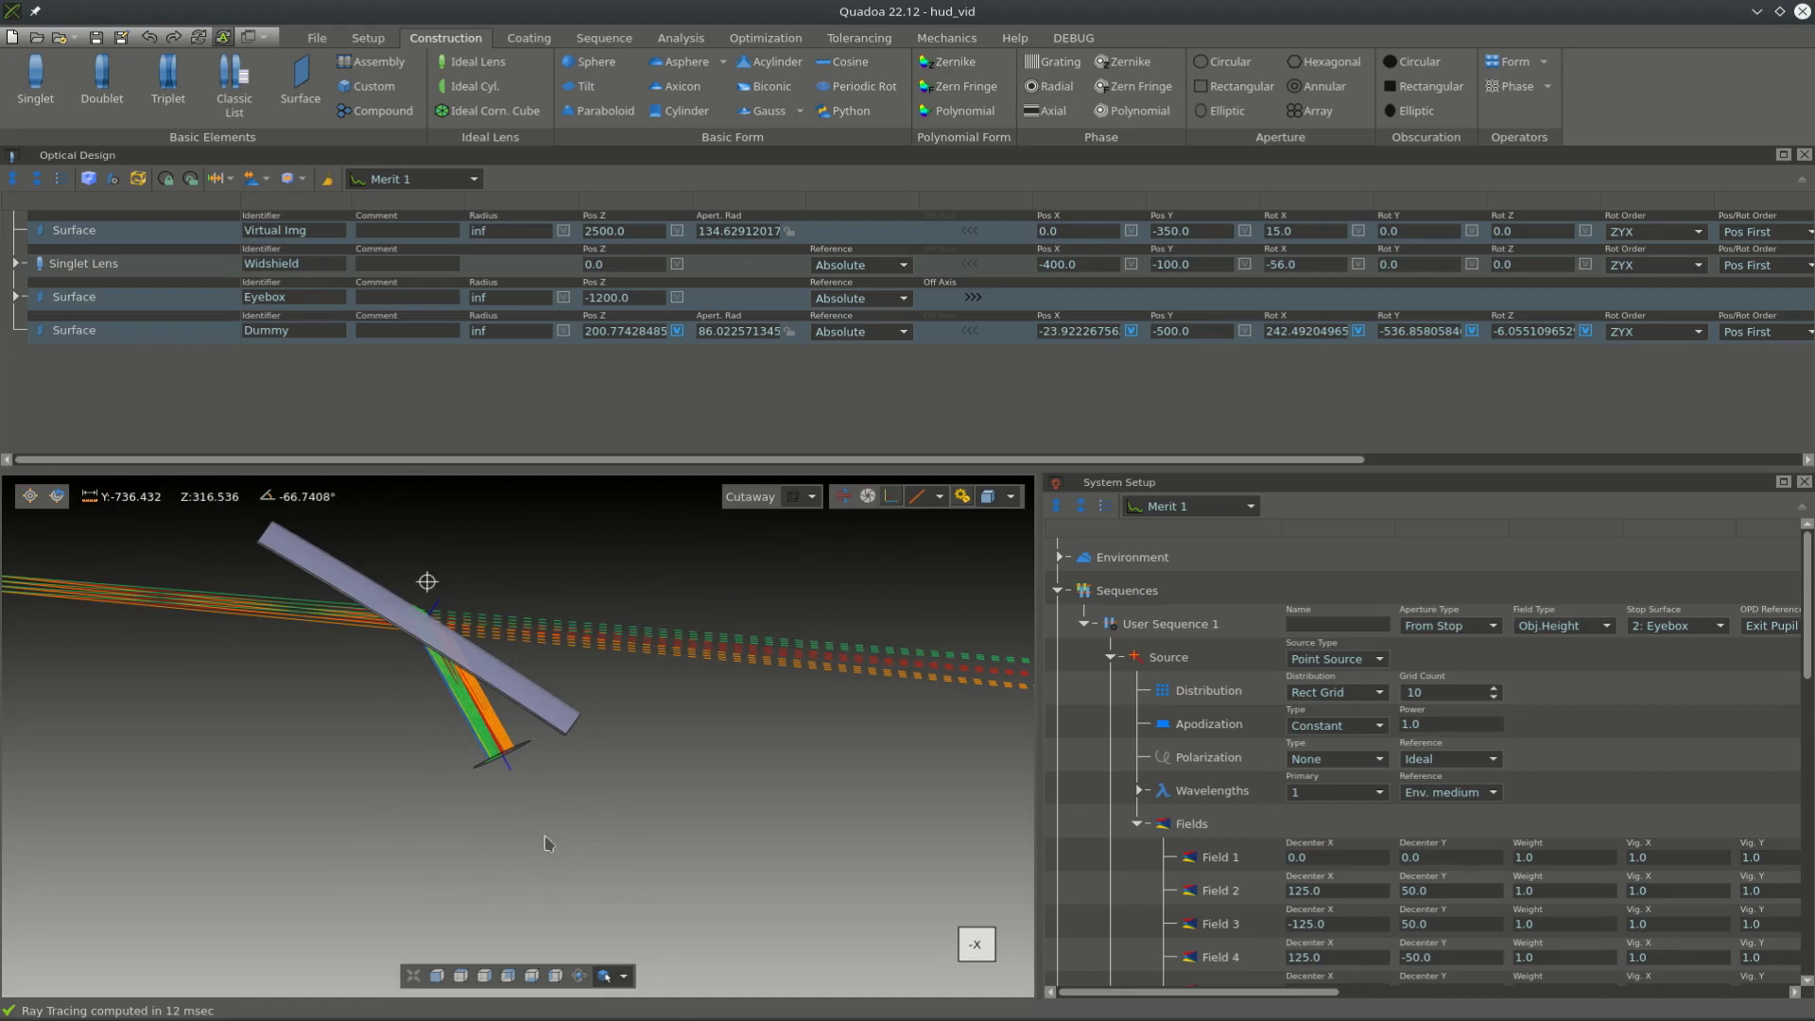
pyautogui.scroll(-2, 545, 843)
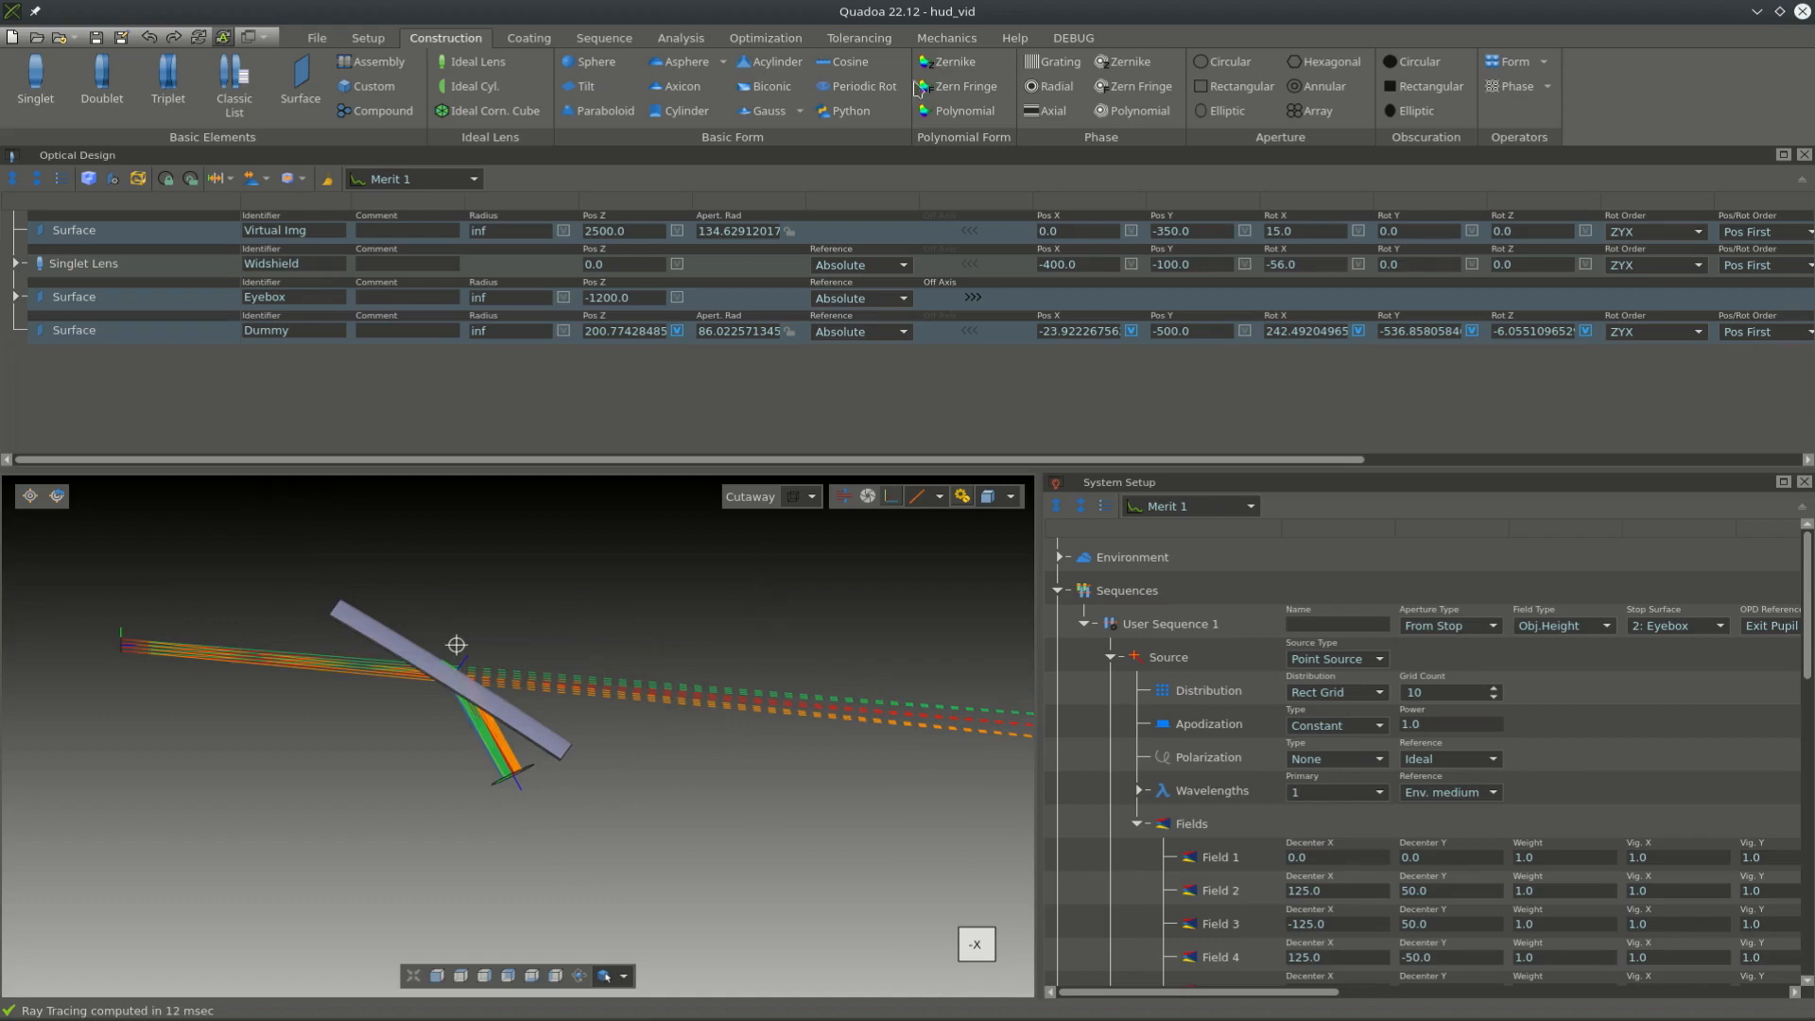
# - Insert an STL CAD part and assign it the file space.stl
pyautogui.click(946, 42)
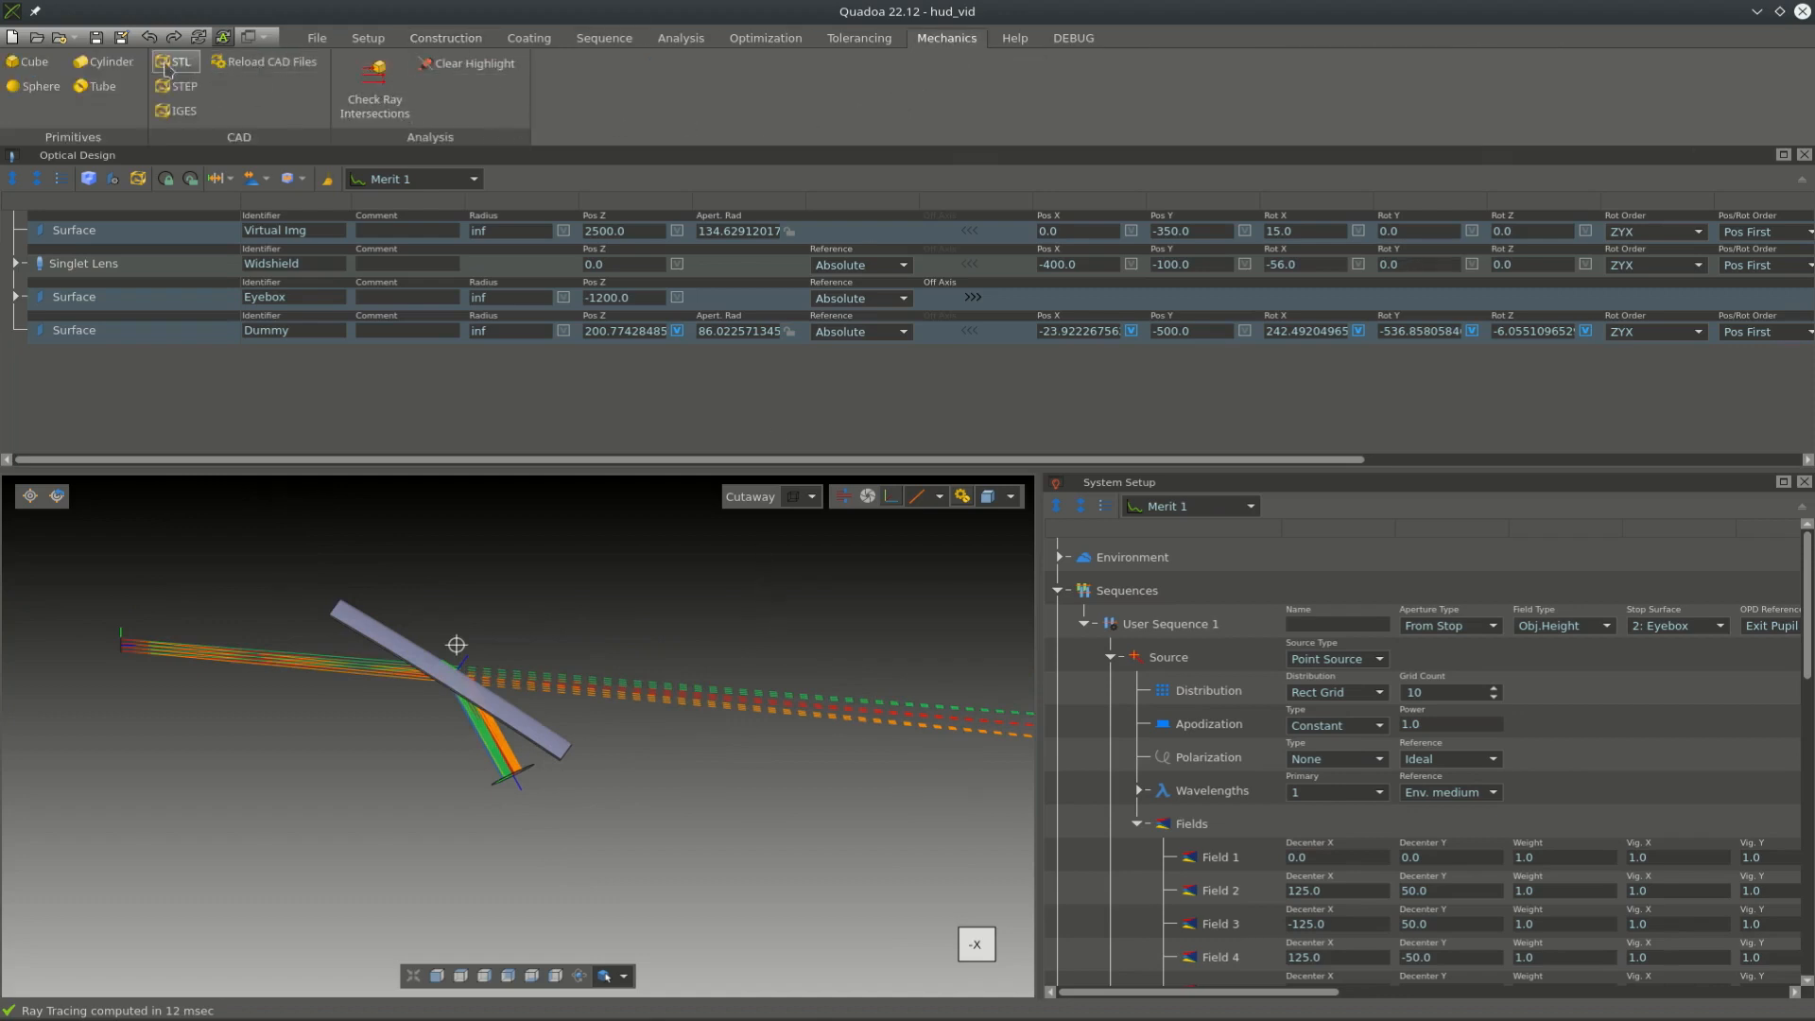
pyautogui.click(175, 62)
pyautogui.click(542, 407)
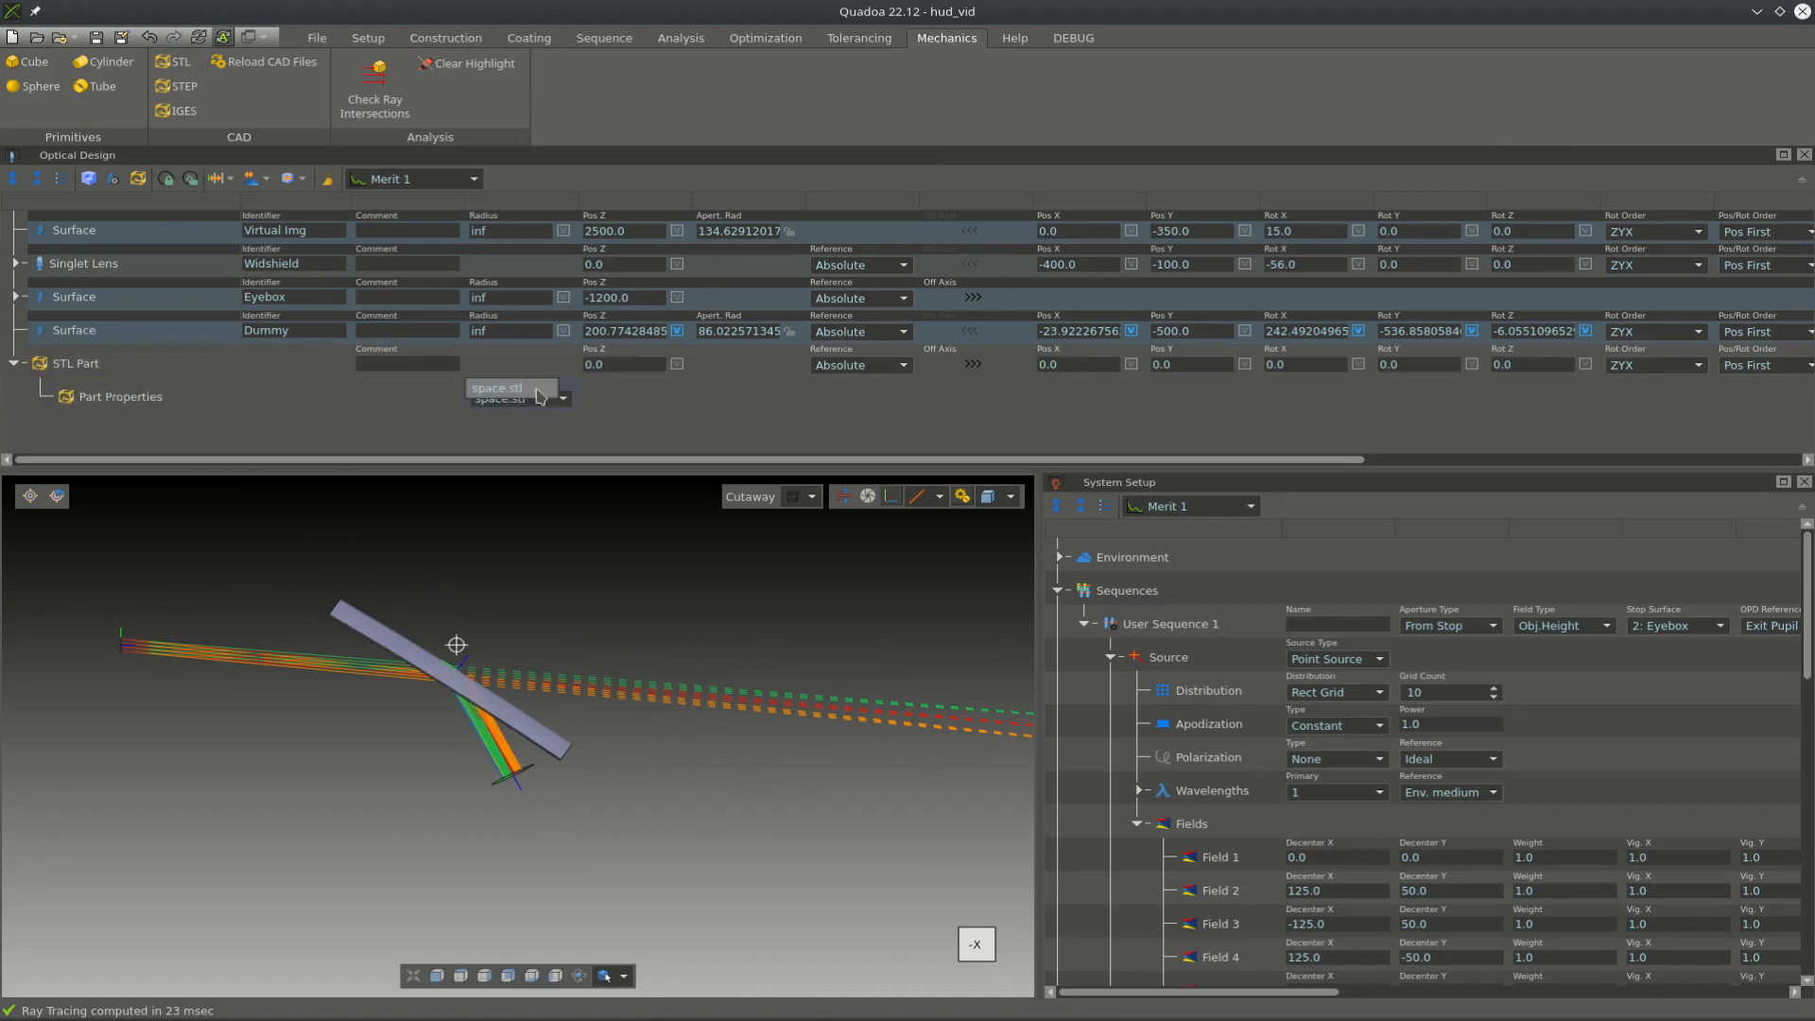
pyautogui.click(535, 392)
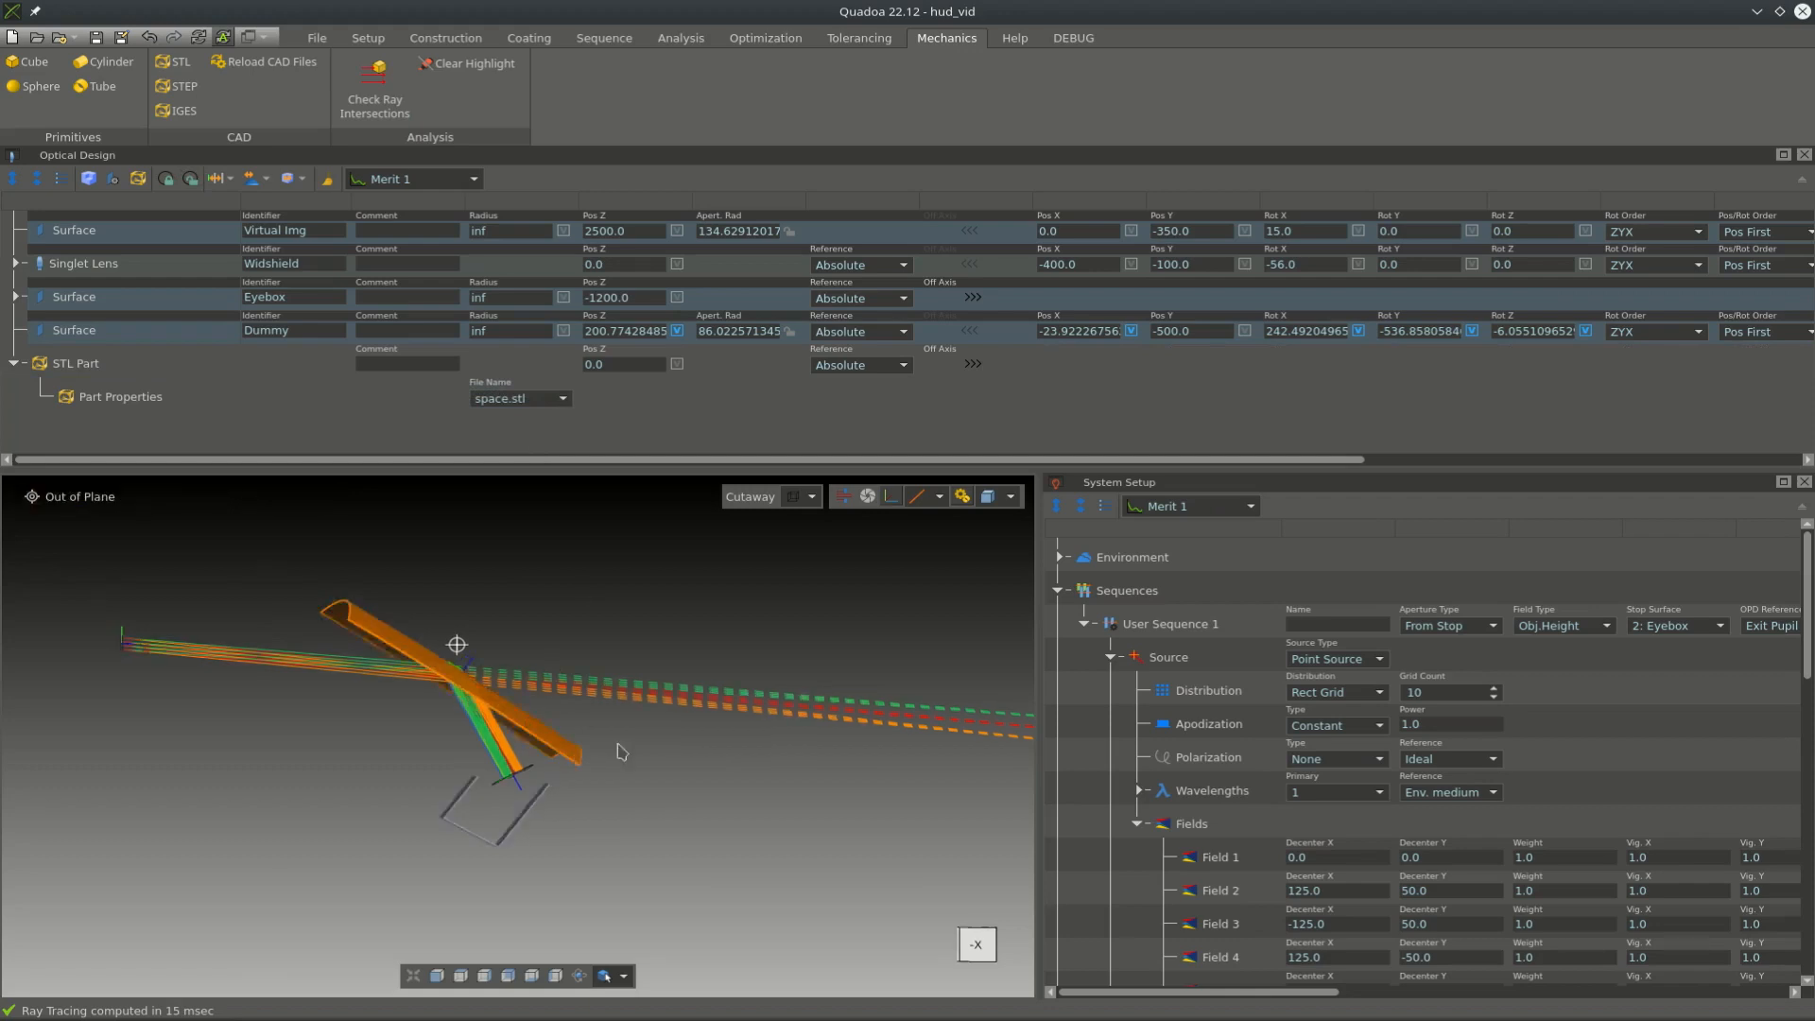
# - Inspect the imported STL part in 3D and move it to the first position in the object list, above Virtual Img
pyautogui.moveTo(615, 750); pyautogui.dragTo(758, 739)
pyautogui.scroll(3, 522, 805)
pyautogui.scroll(1, 522, 805)
pyautogui.moveTo(522, 805); pyautogui.dragTo(465, 797)
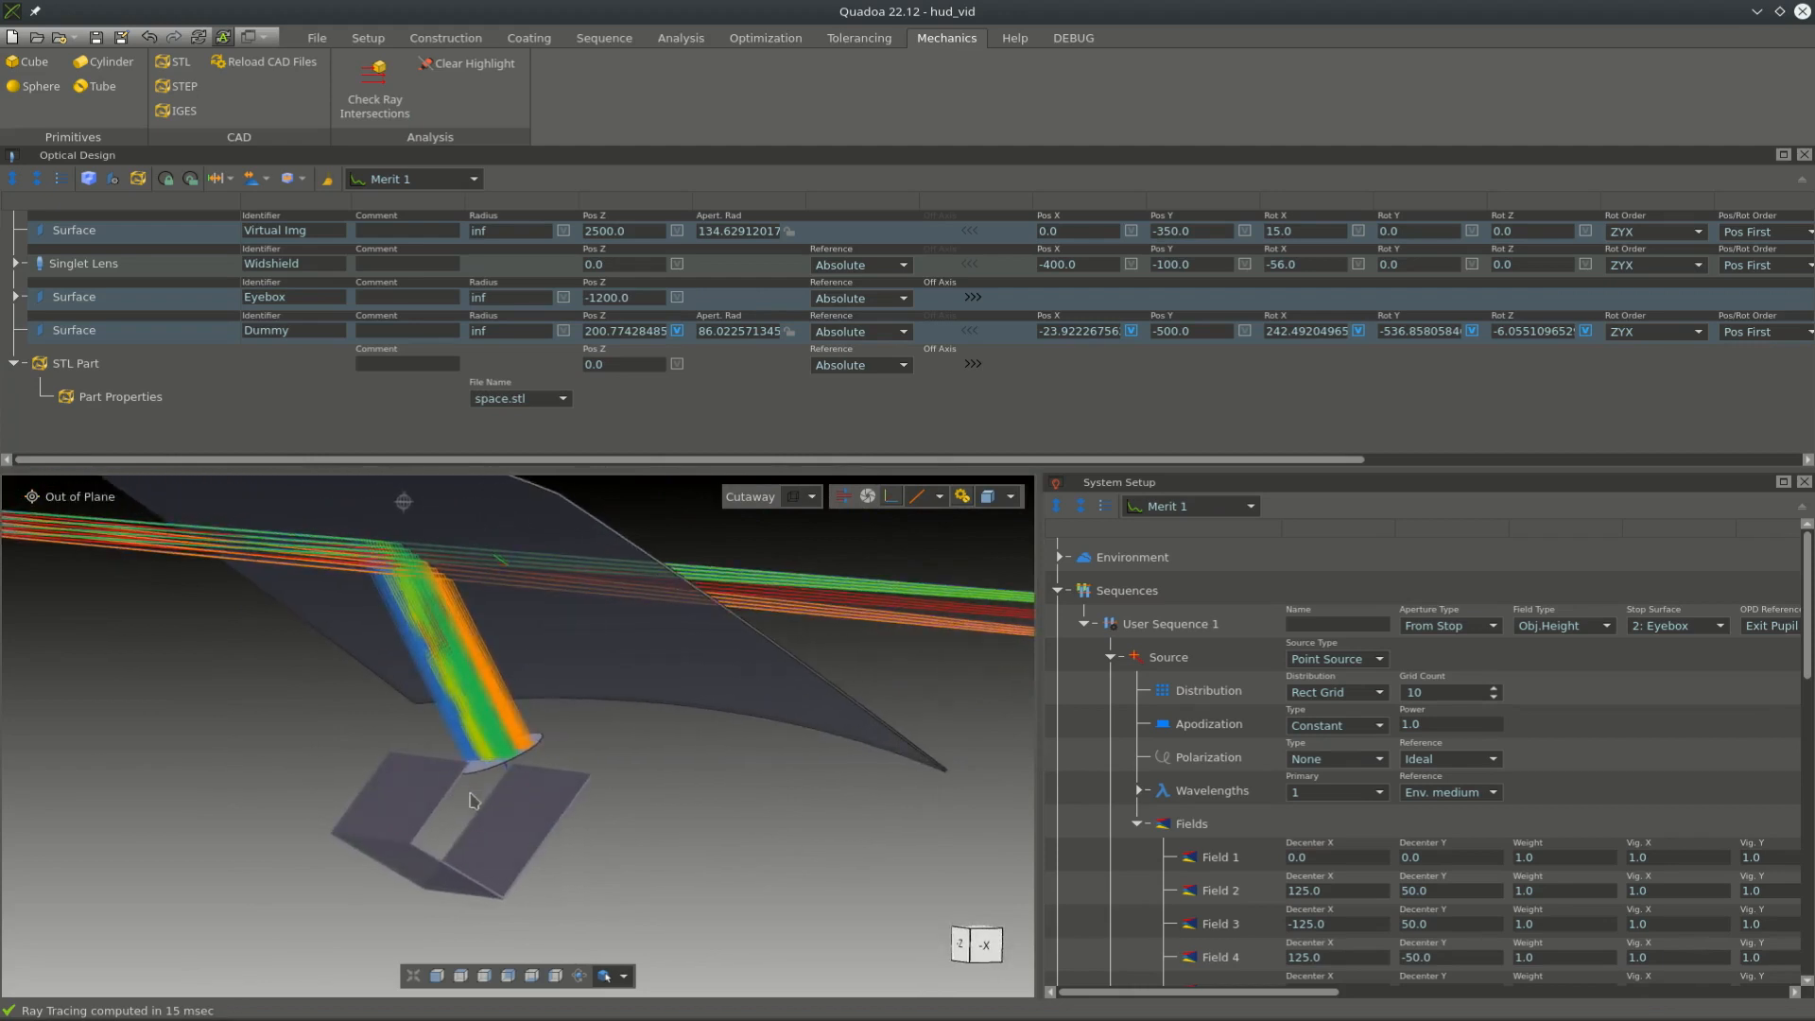
pyautogui.click(898, 652)
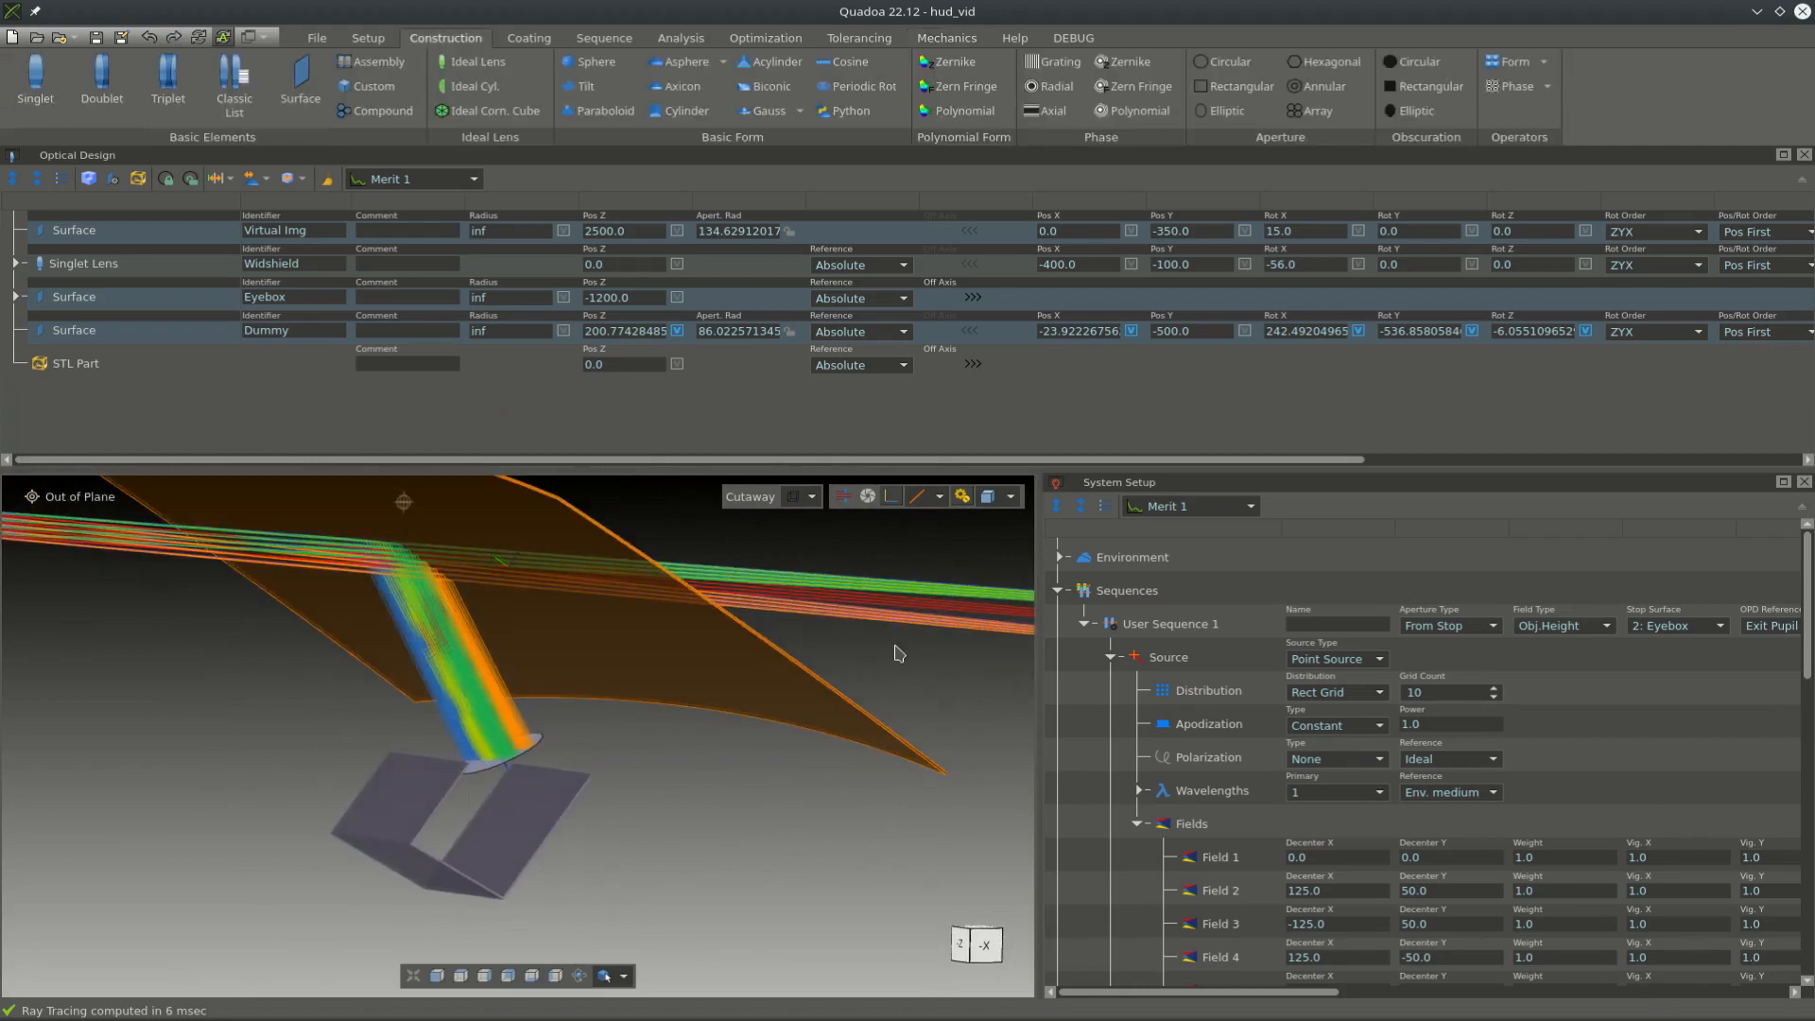
pyautogui.moveTo(75, 364); pyautogui.dragTo(107, 229)
pyautogui.click(108, 422)
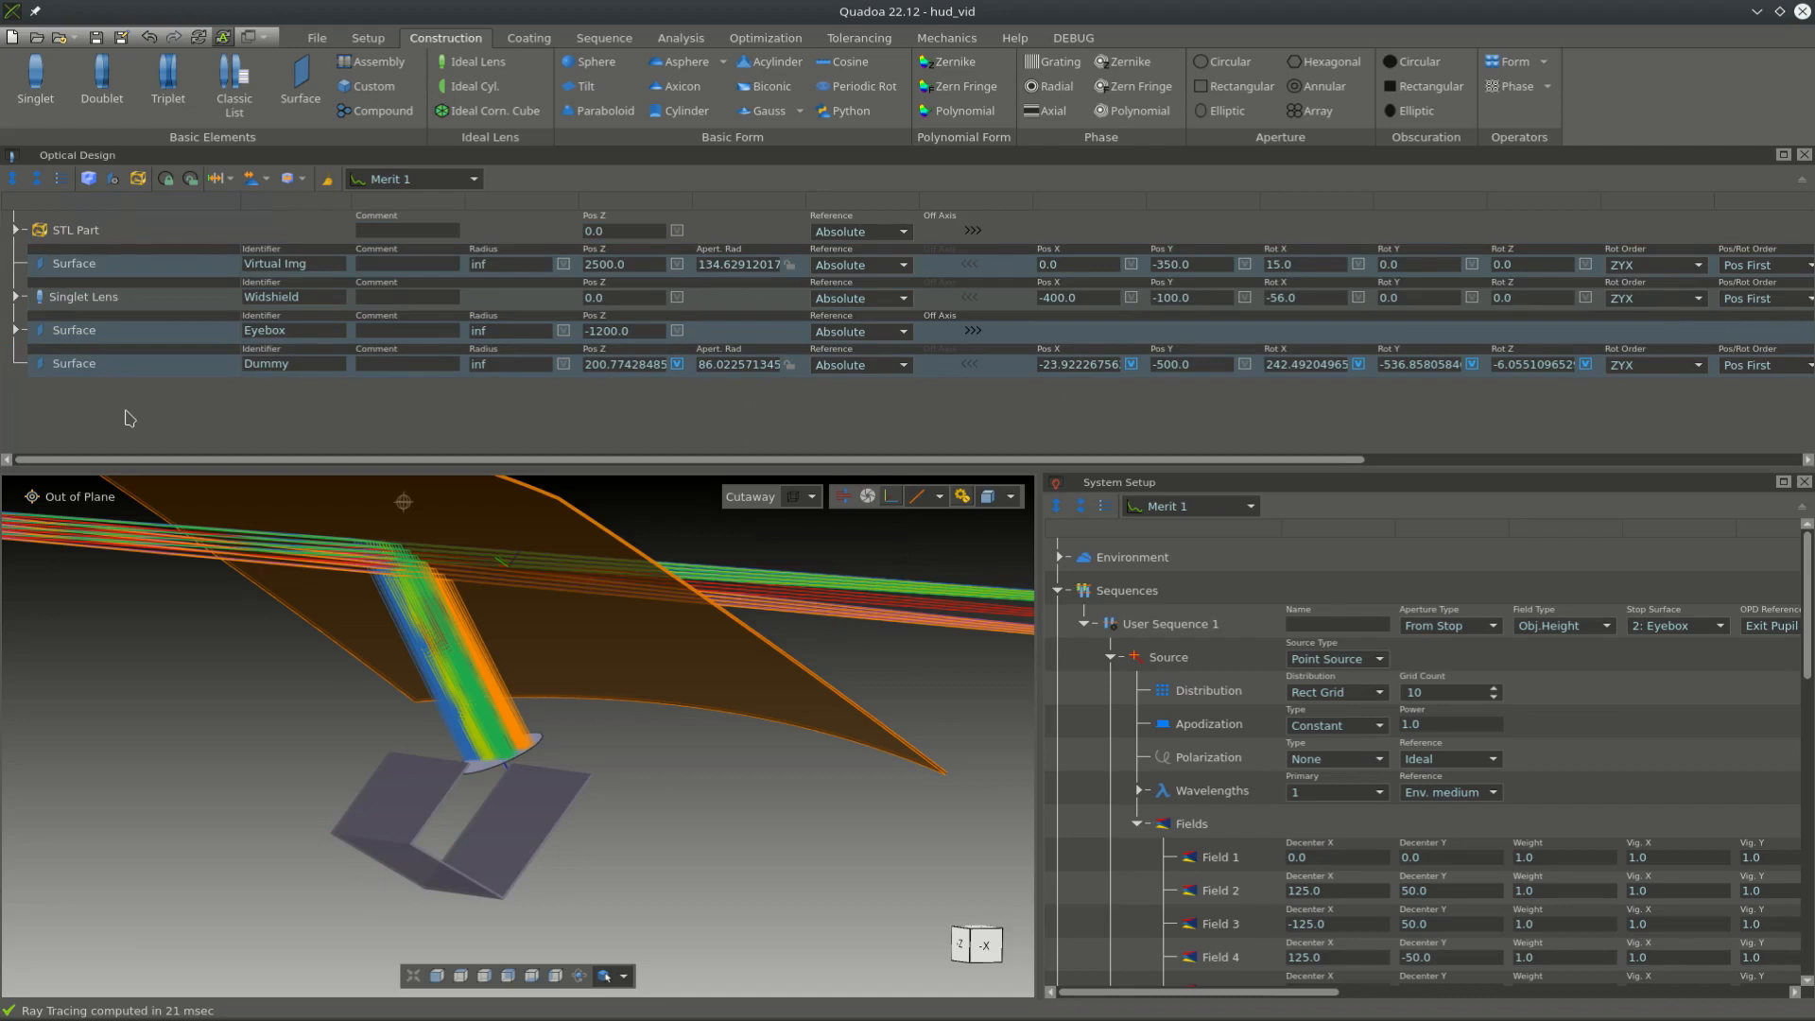
# - Add three new surfaces after the Dummy surface
pyautogui.click(296, 85)
pyautogui.click(298, 86)
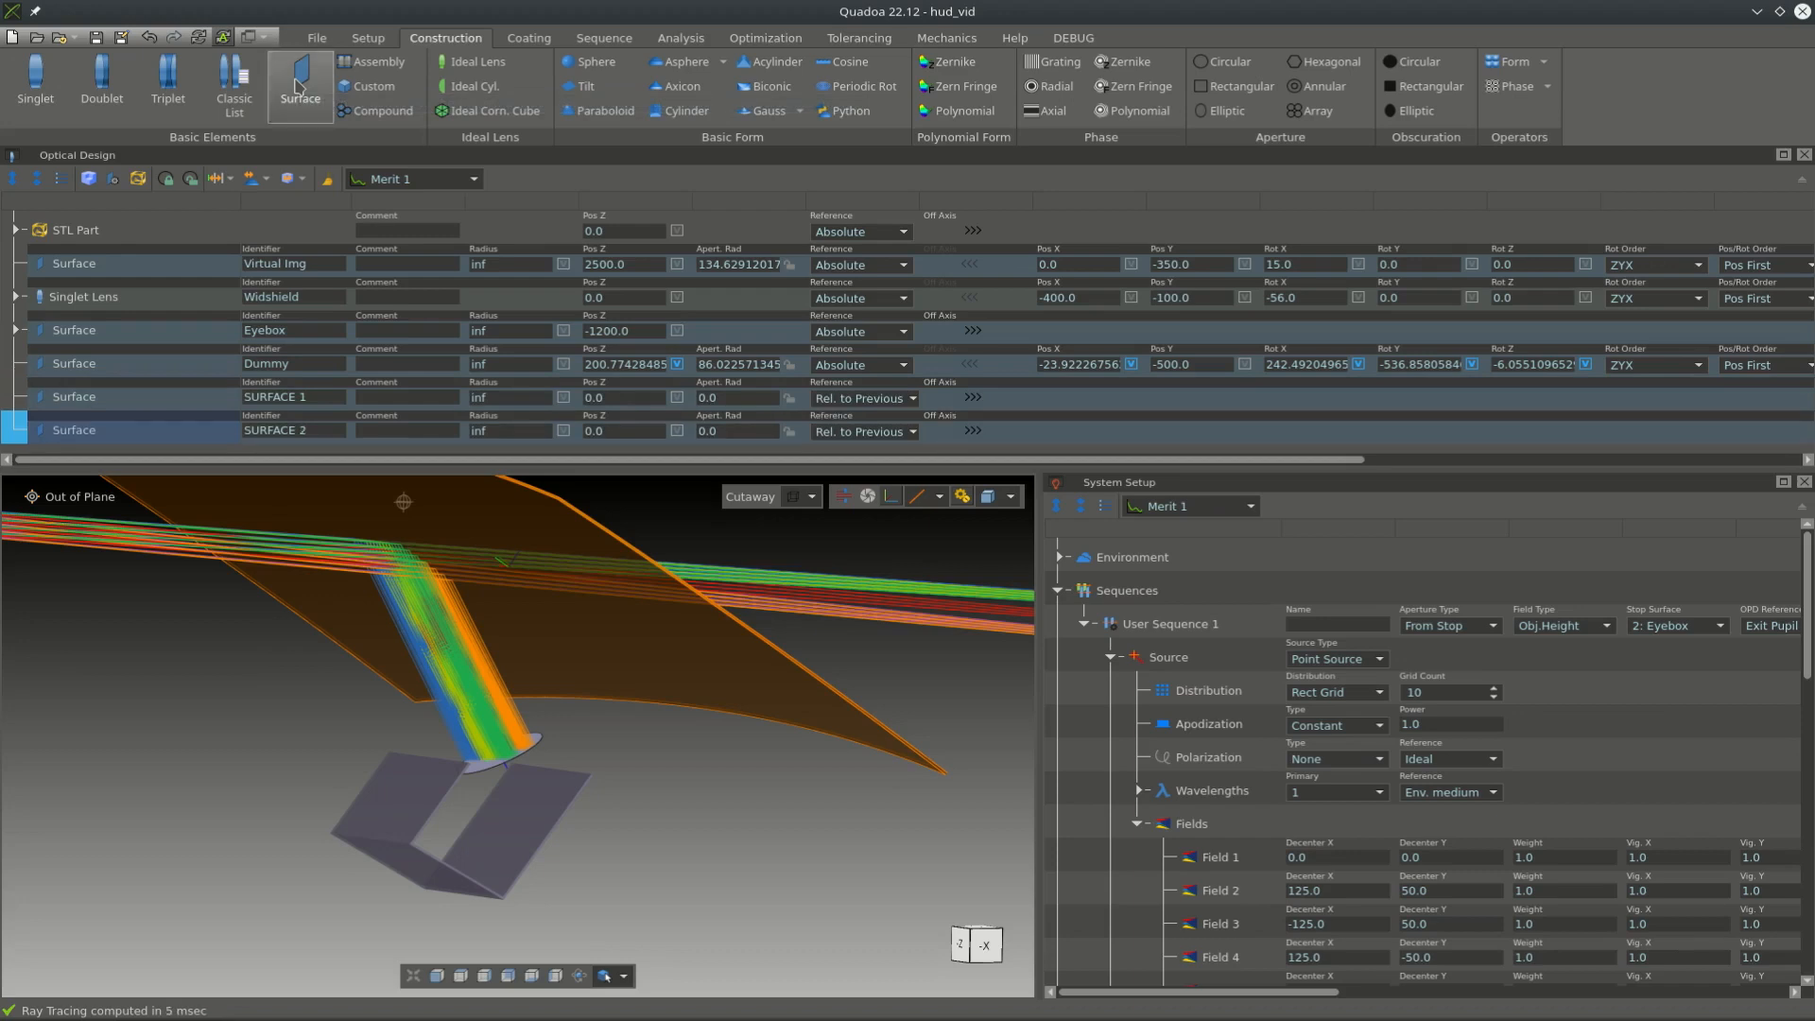
pyautogui.click(296, 85)
# - Rename the first new surface FF and the second Fold
pyautogui.doubleClick(325, 375)
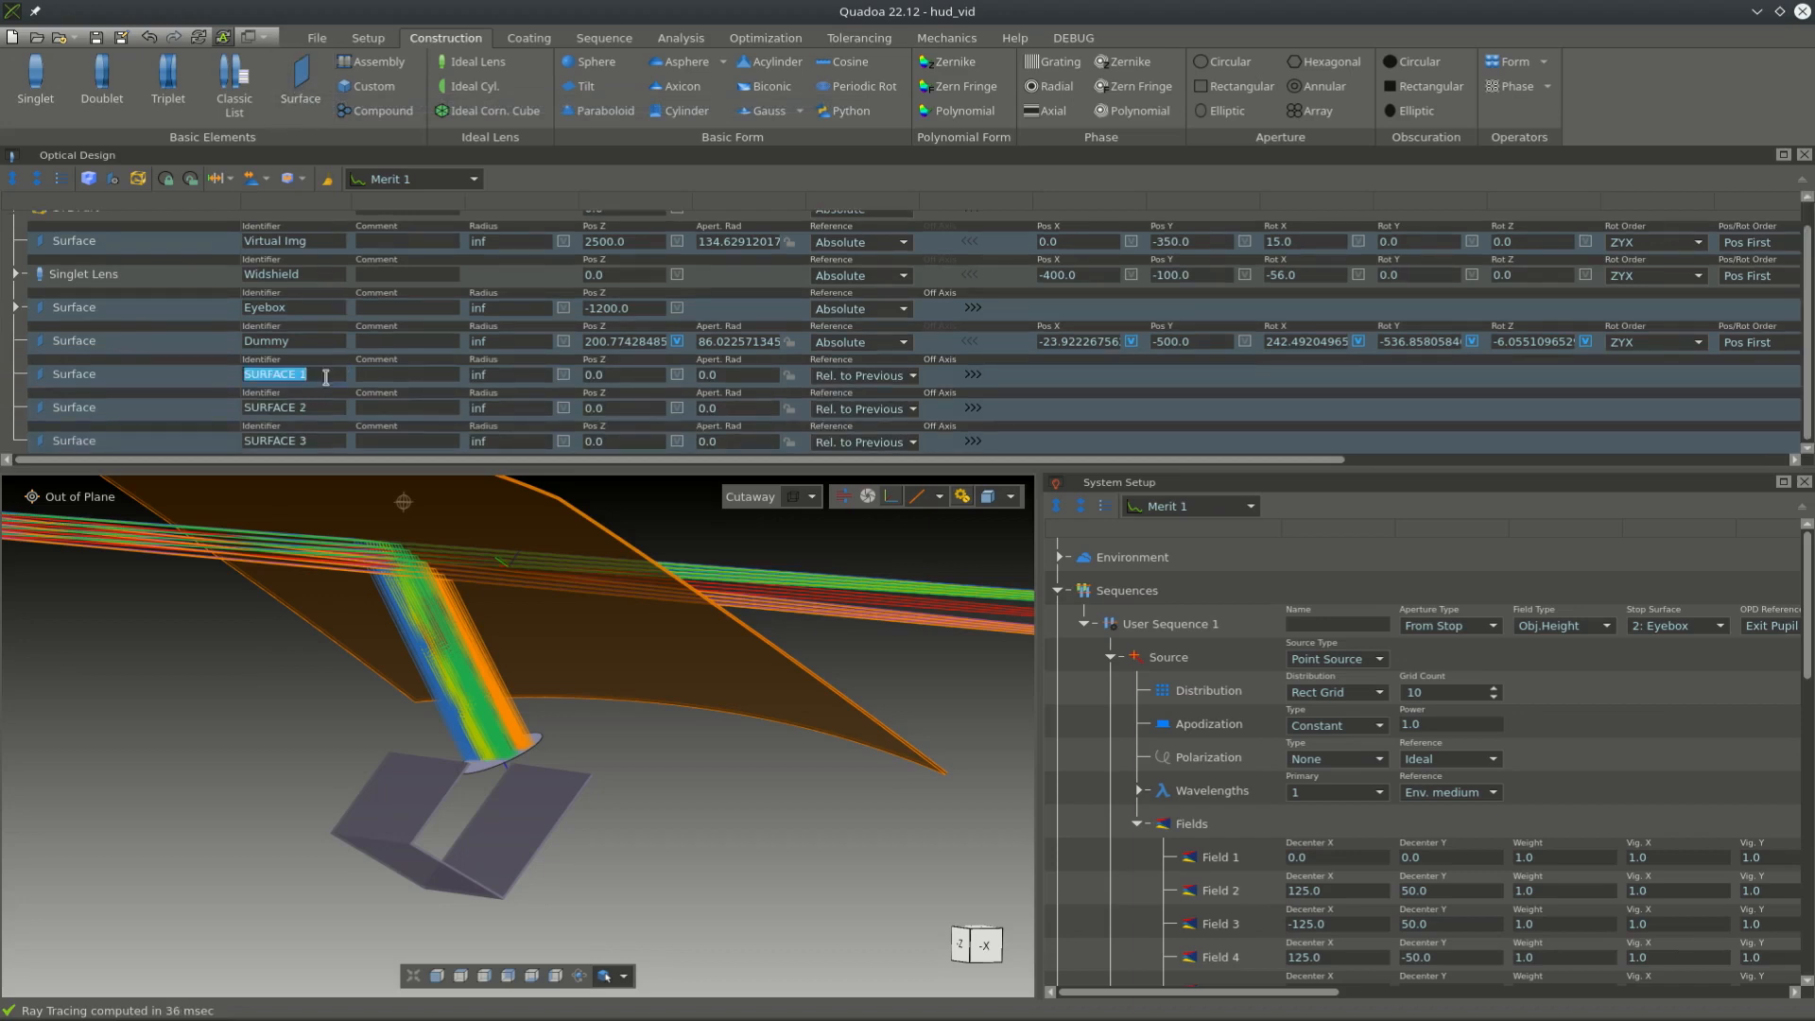
pyautogui.write('FF')
pyautogui.doubleClick(313, 407)
pyautogui.write('Fold')
pyautogui.doubleClick(321, 448)
pyautogui.write('D')
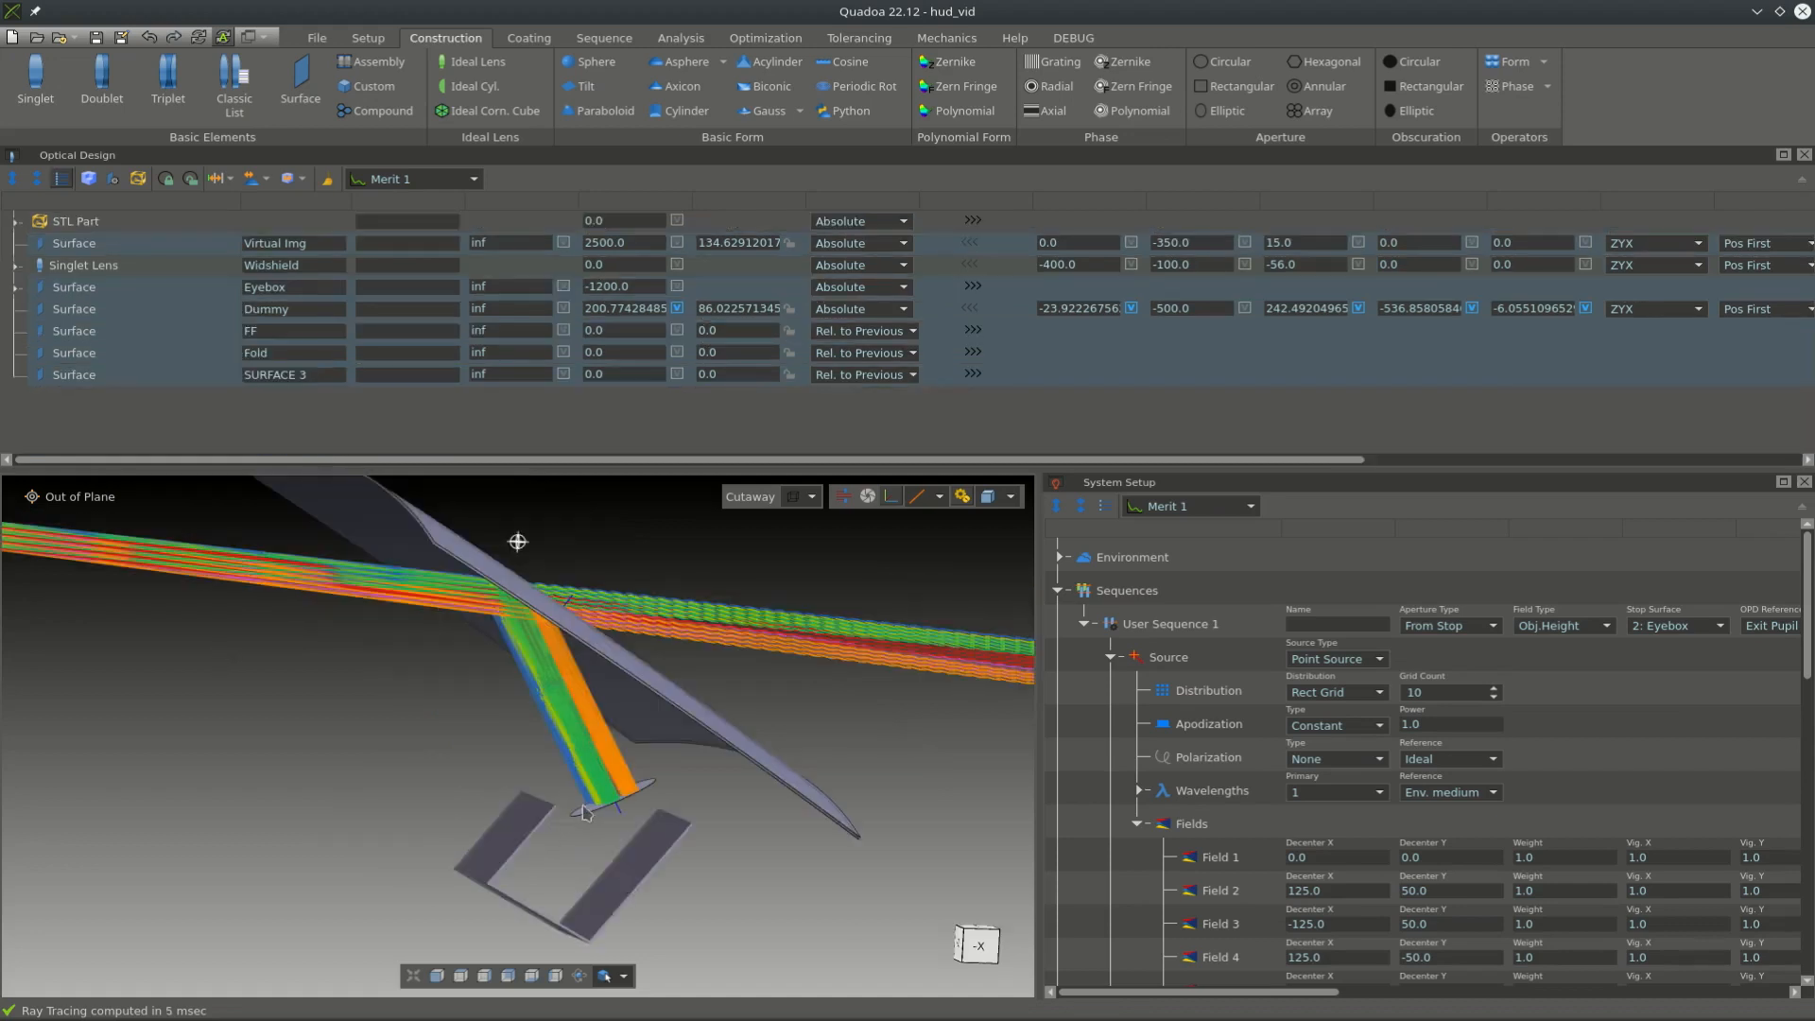
# - Set the FF surface's Pos Z to 120 and its off-axis Rot X to 28
pyautogui.doubleClick(522, 336)
pyautogui.doubleClick(611, 333)
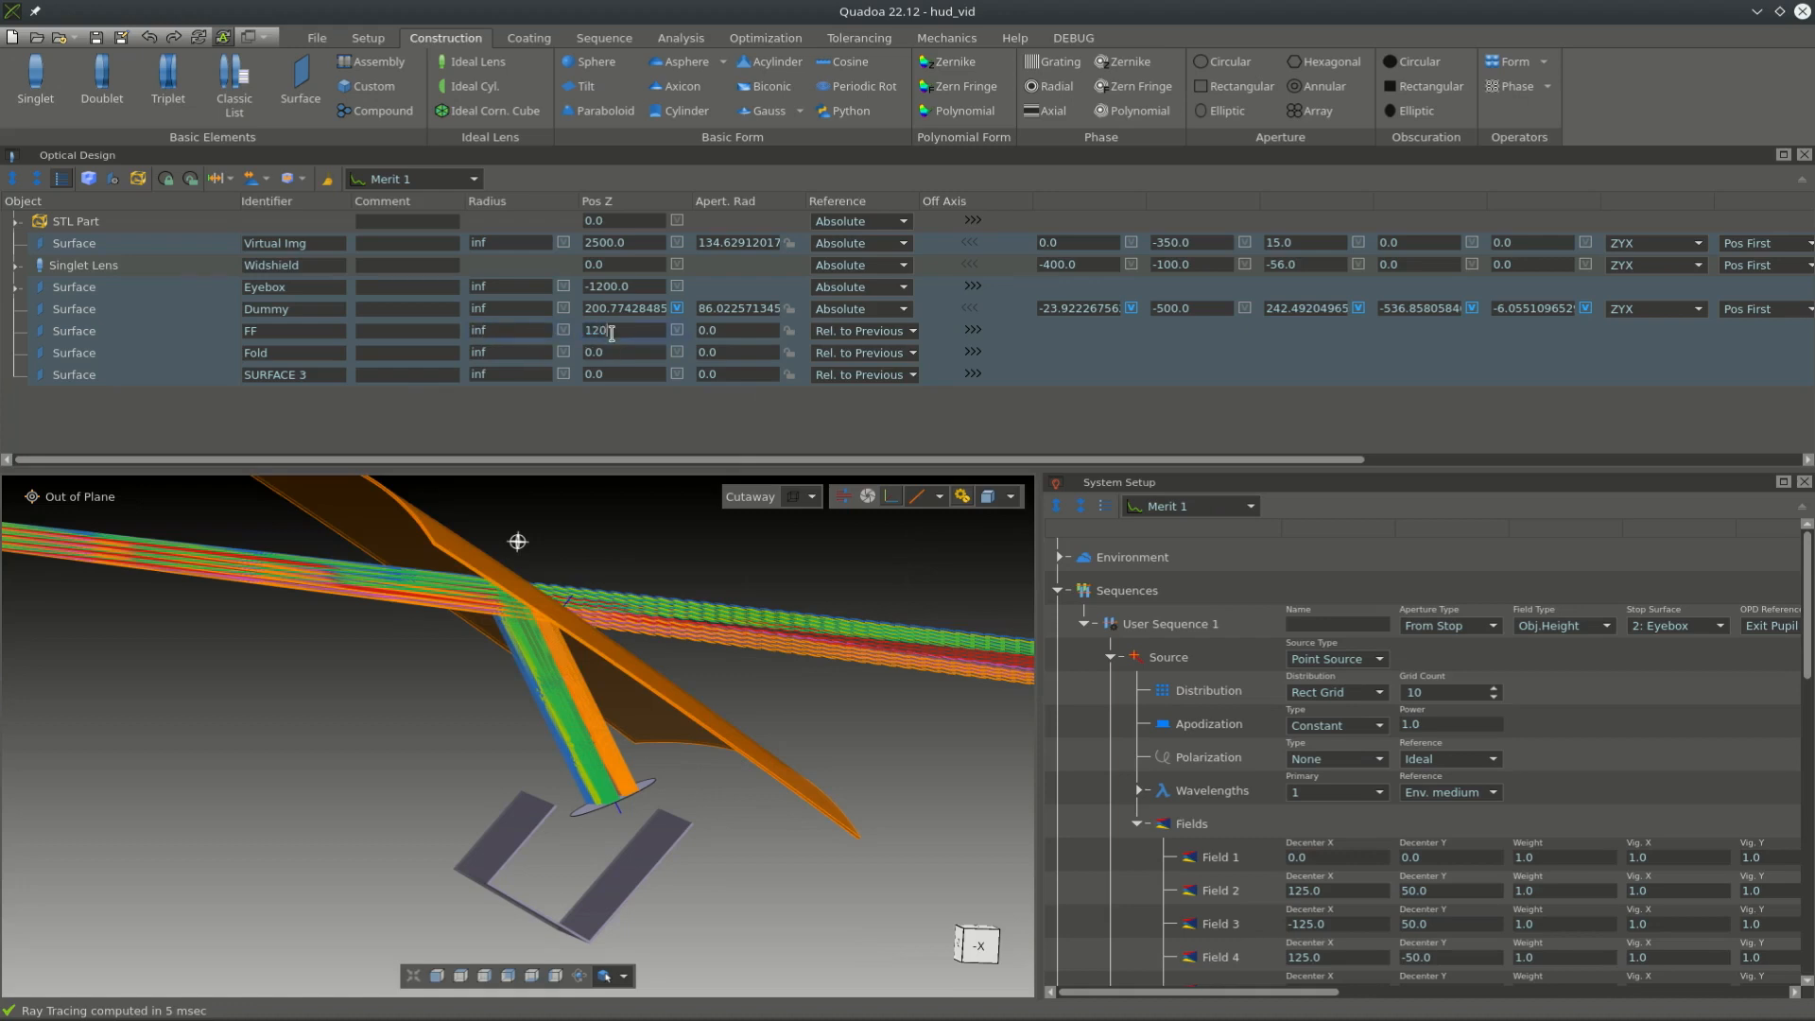
pyautogui.press('Return')
pyautogui.click(972, 331)
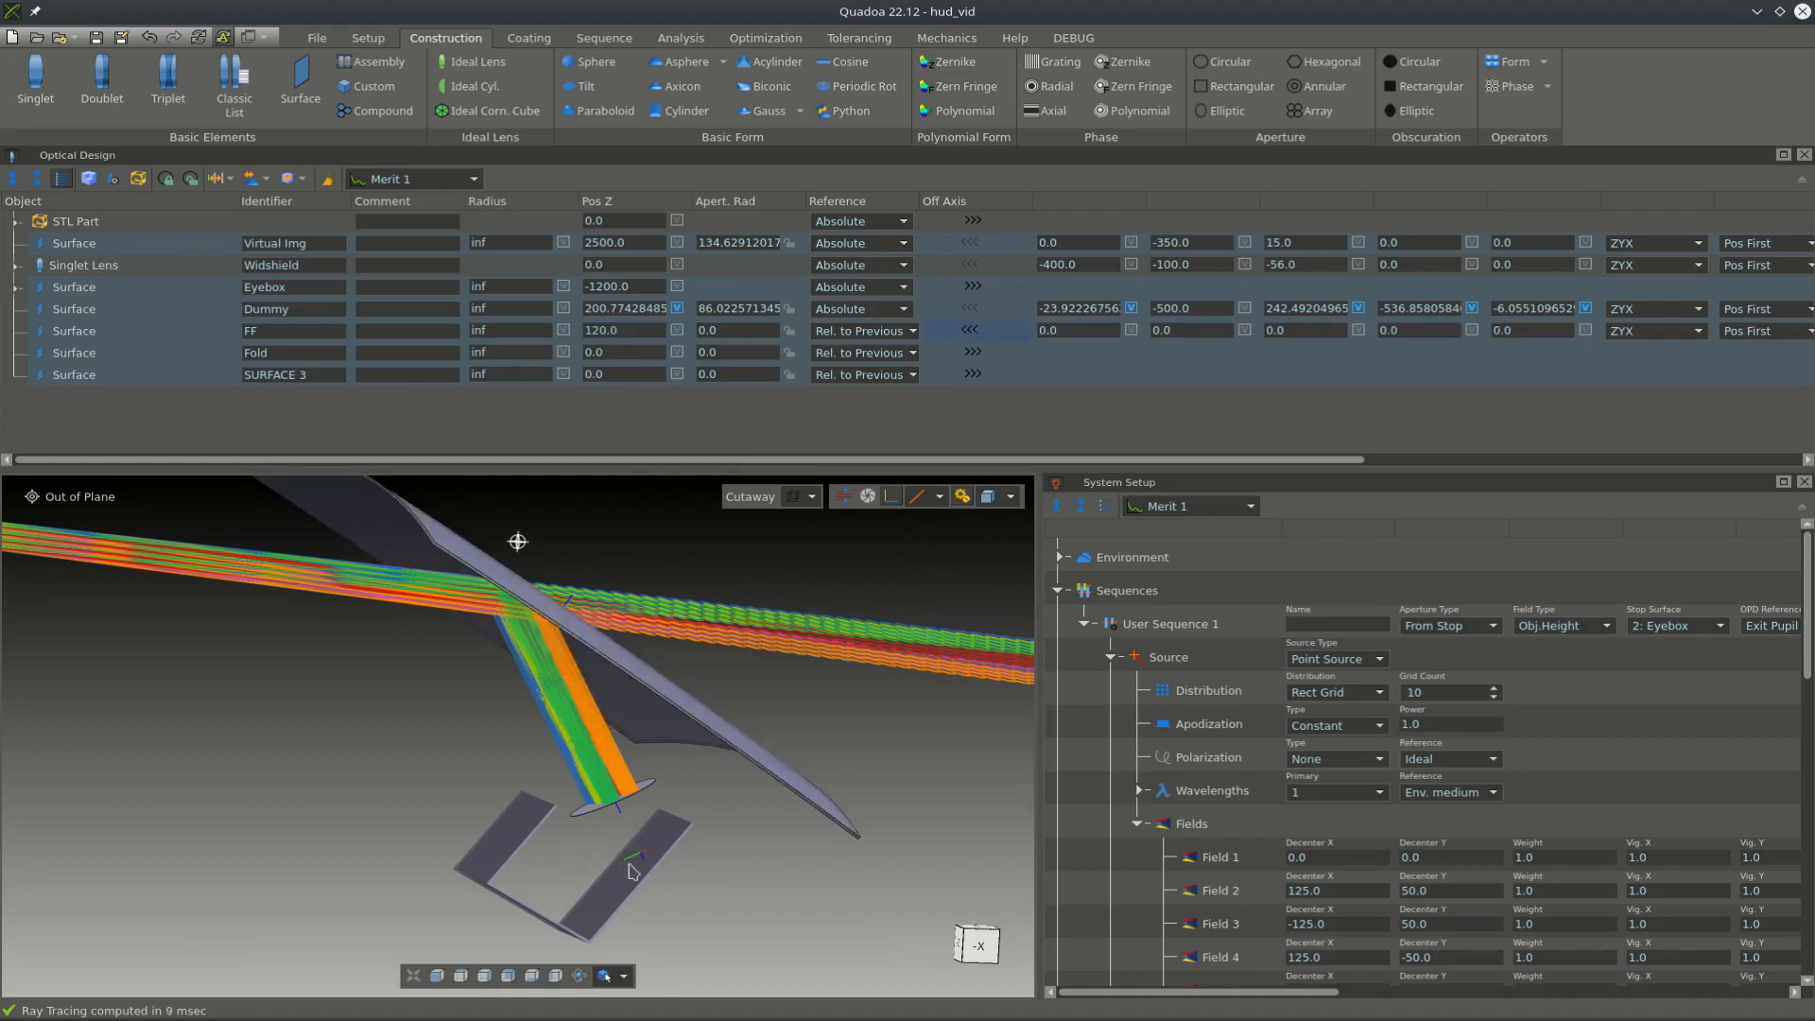
pyautogui.click(1213, 329)
pyautogui.click(1291, 329)
pyautogui.write('28')
# - Set the Fold surface's Pos Z to -190, Pos Y to 100 and Rot X to -3
pyautogui.click(624, 351)
pyautogui.write('-190')
pyautogui.click(972, 351)
pyautogui.click(1164, 352)
pyautogui.write('100')
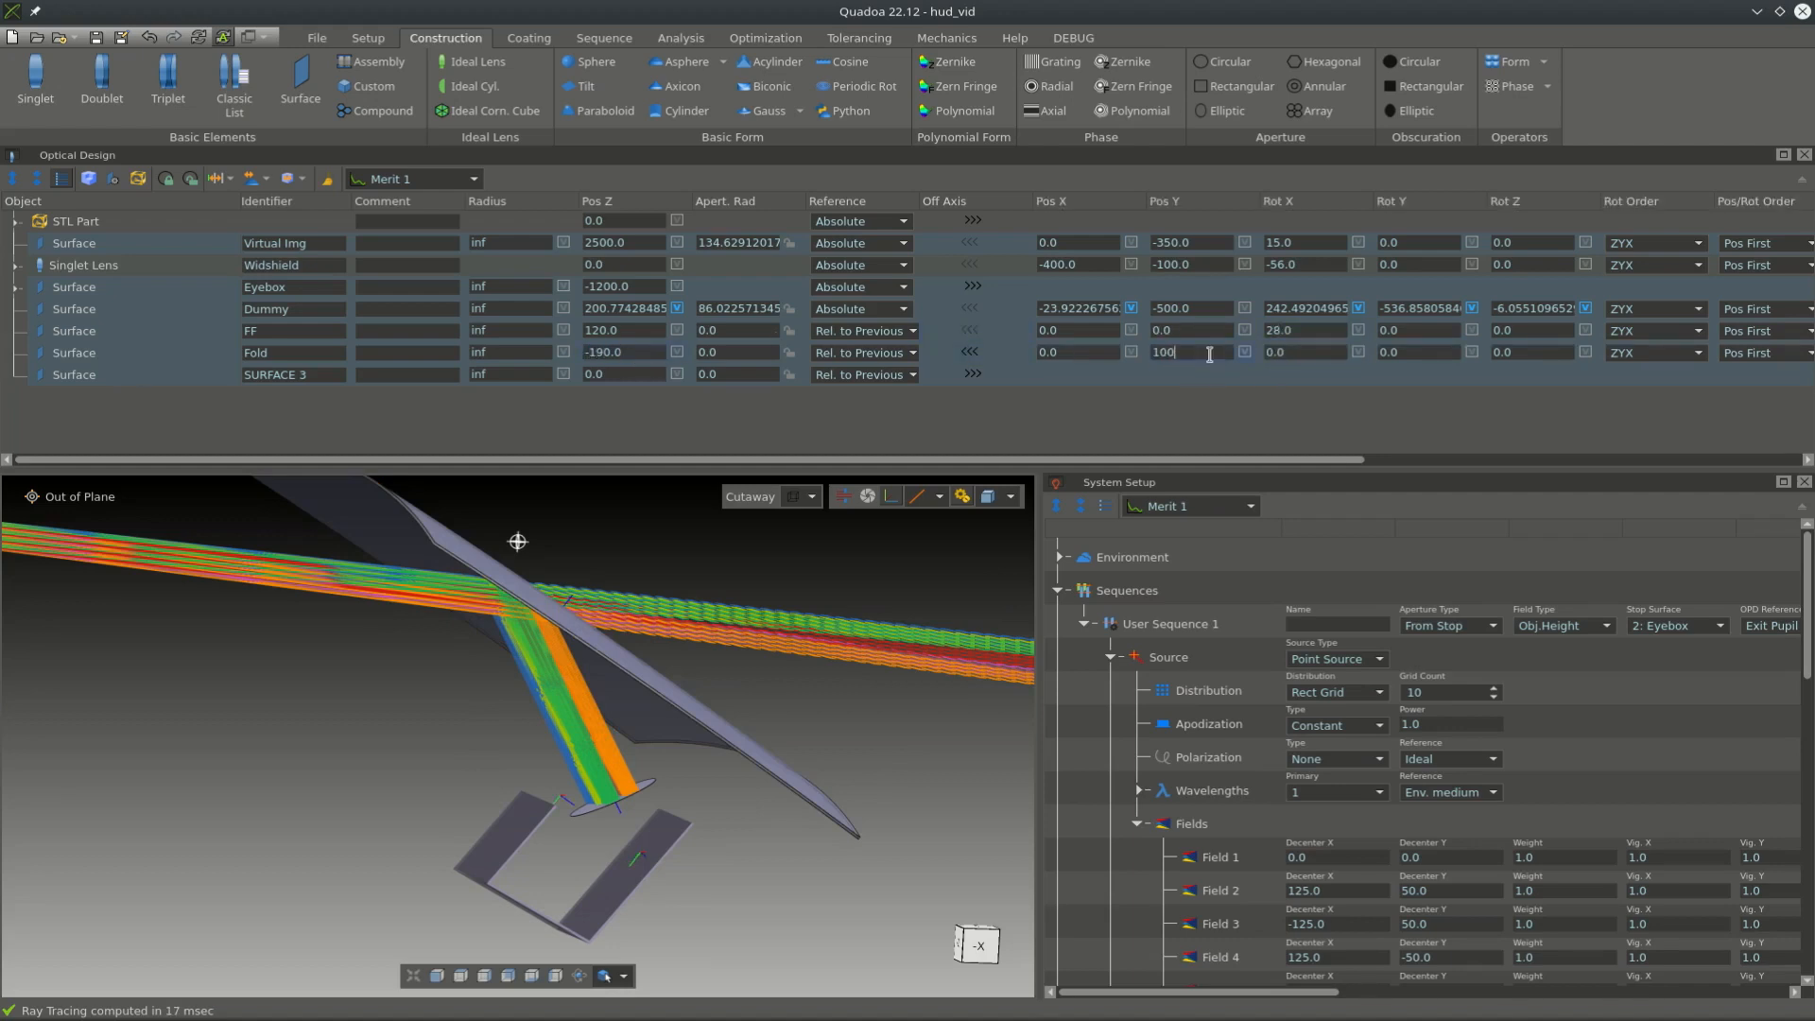
pyautogui.click(1340, 348)
pyautogui.write('-3')
# - Set SURFACE 3's Pos Z to 140, Pos Y to 70 and Rot X to 3, and check its placement inside the STL part
pyautogui.click(619, 375)
pyautogui.write('140')
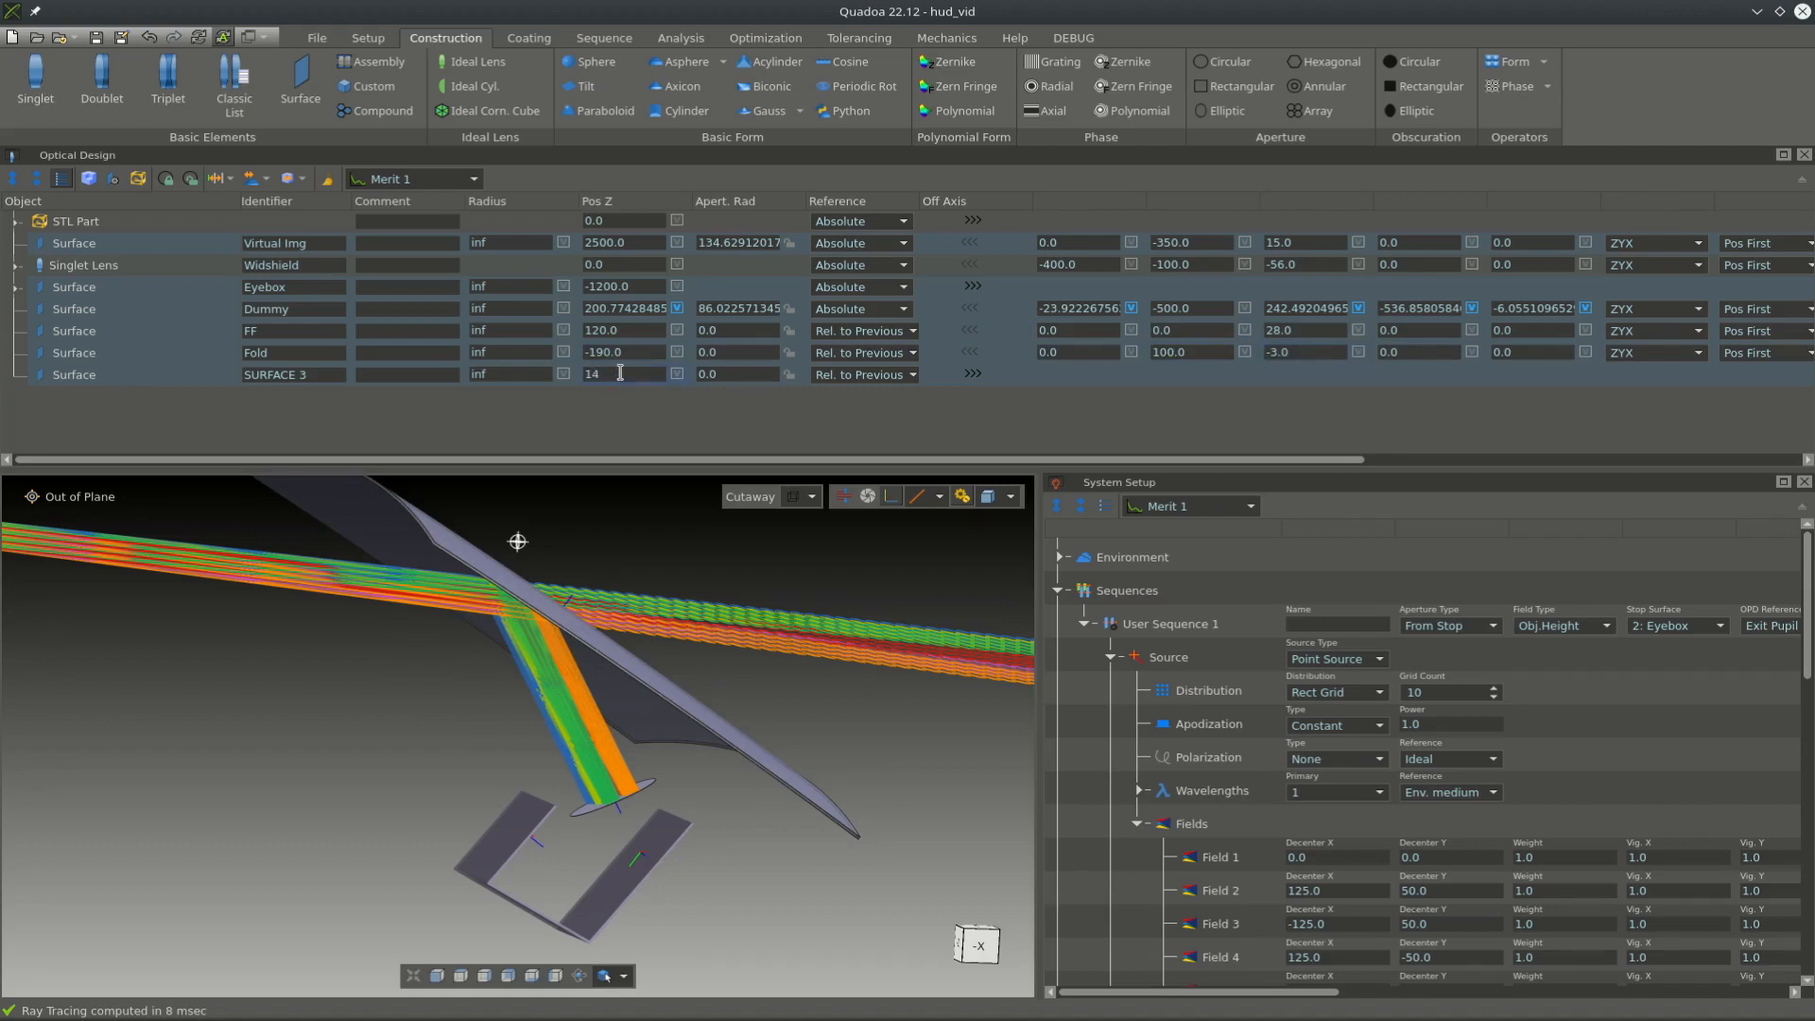
pyautogui.press('Return')
pyautogui.click(973, 374)
pyautogui.press('Tab')
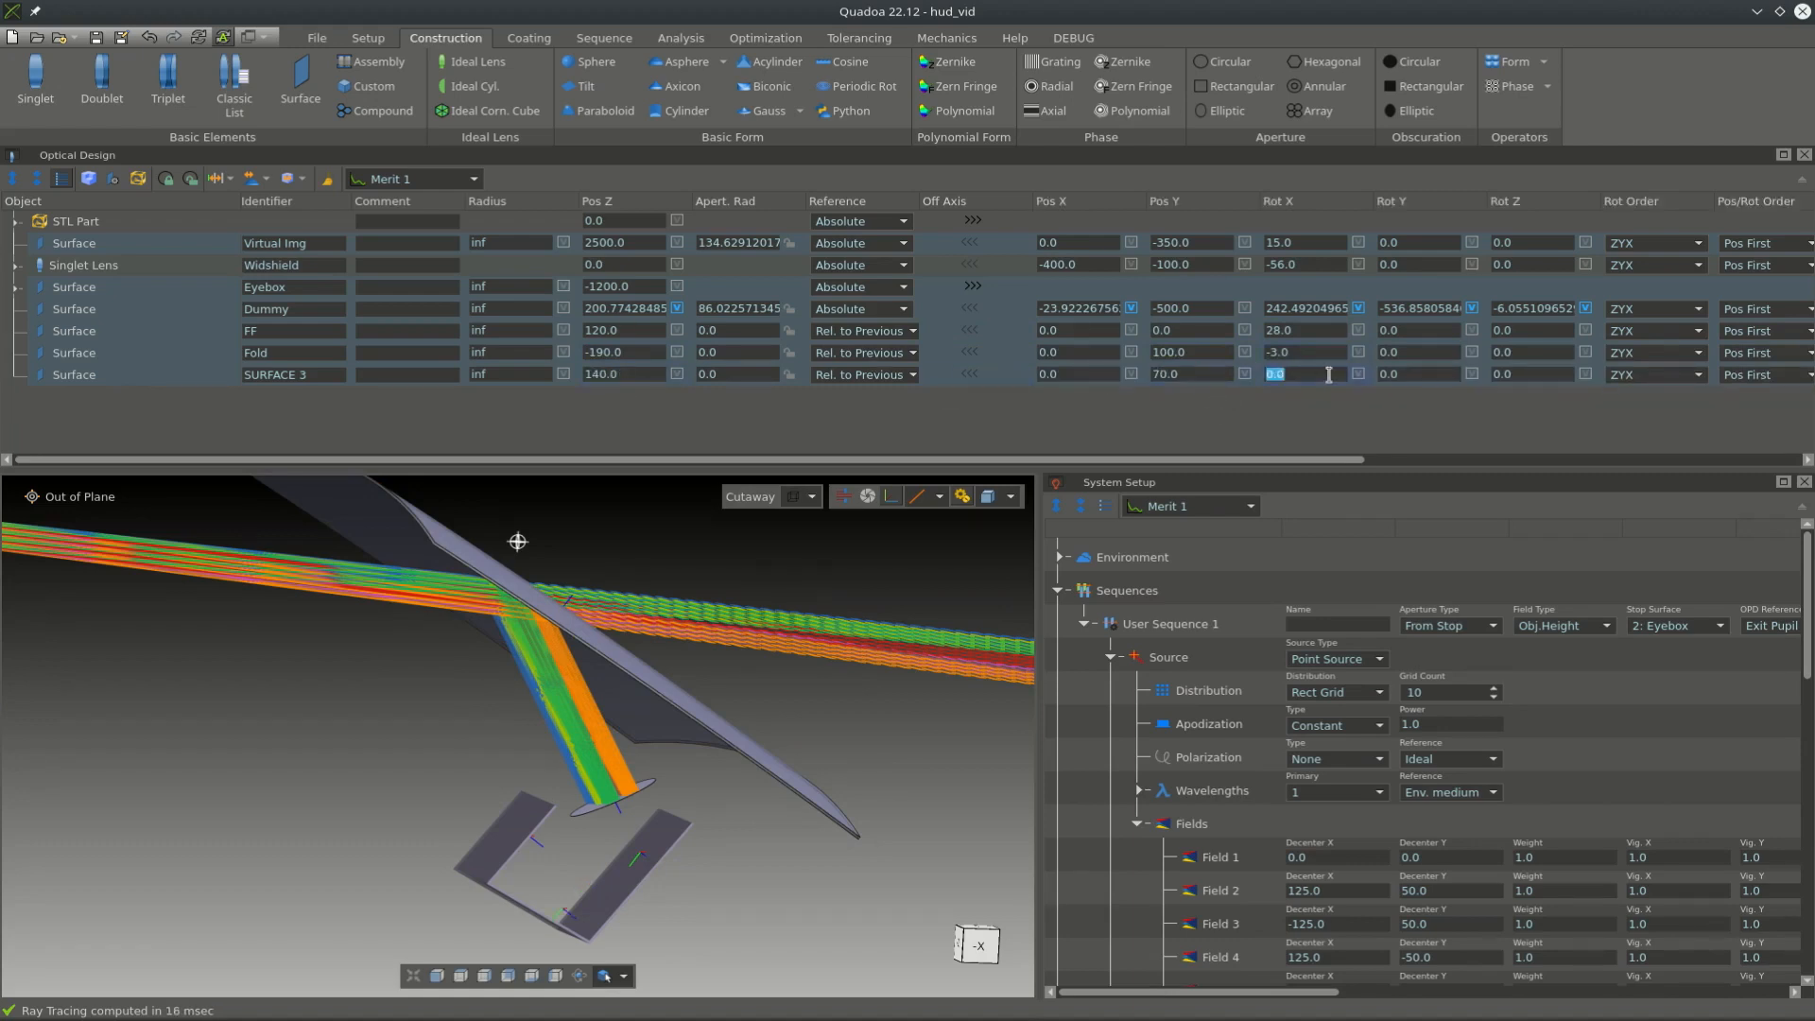
pyautogui.write('3')
pyautogui.press('Return')
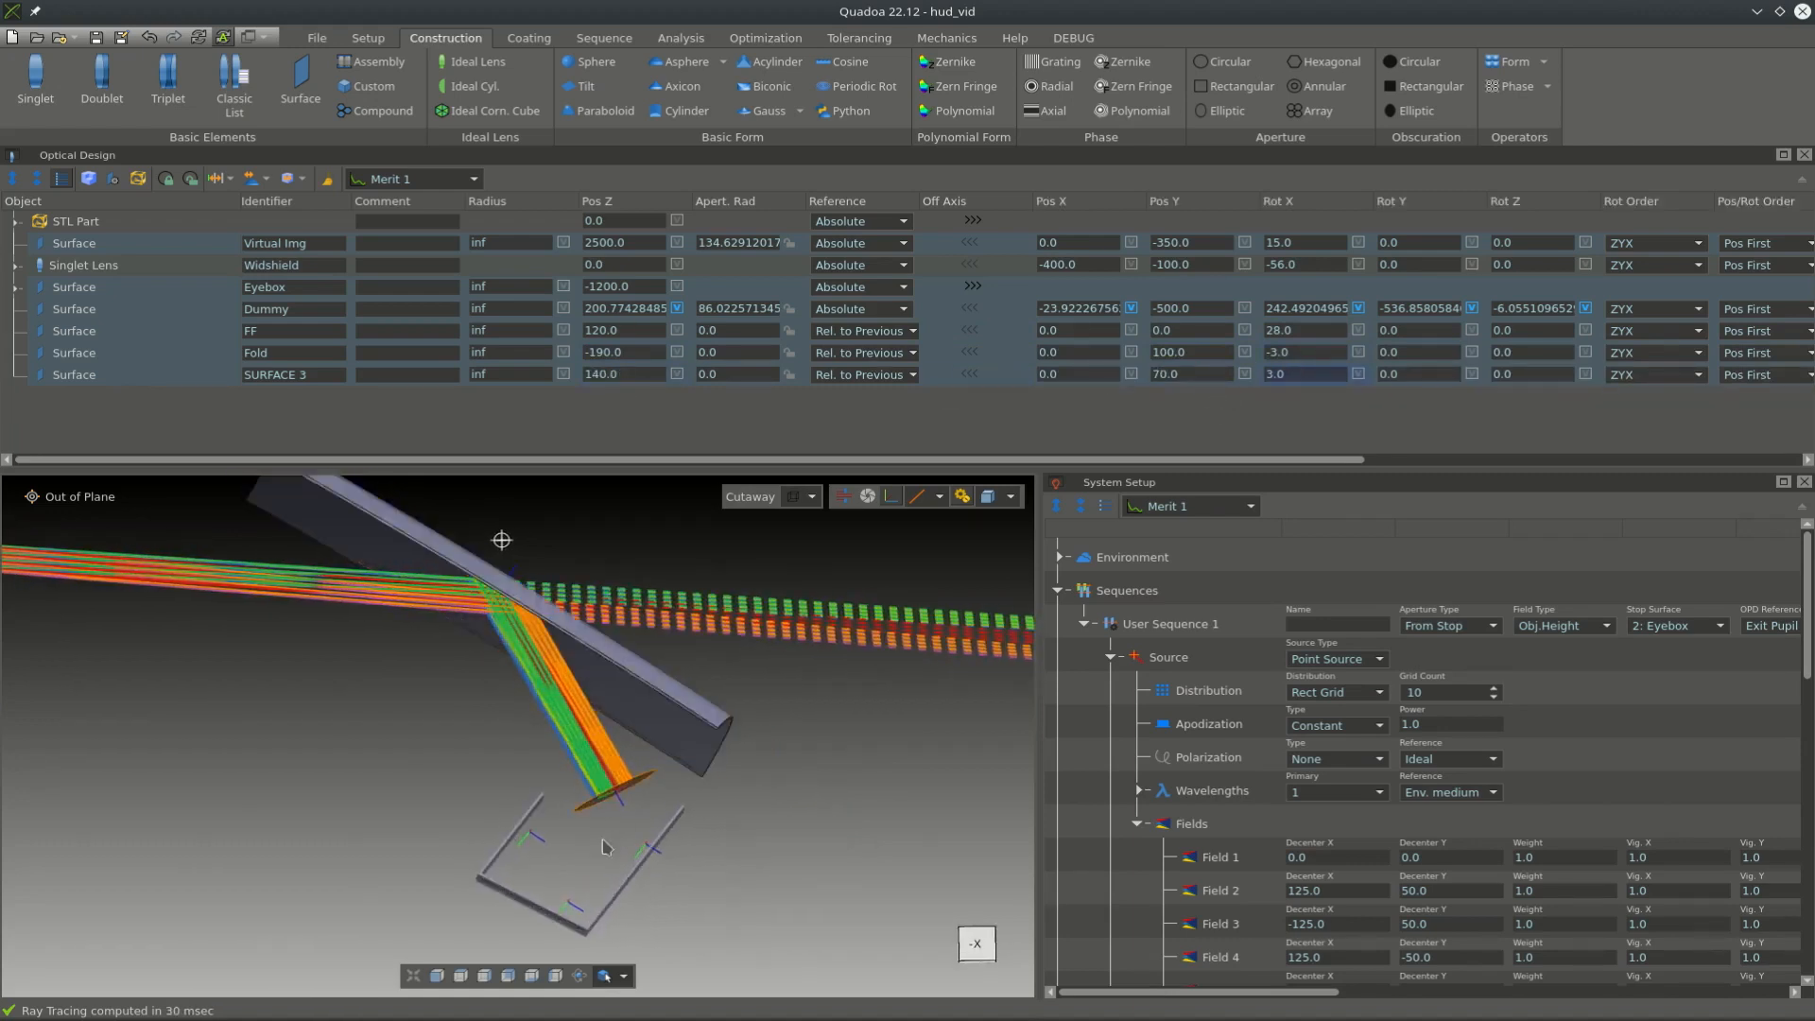
pyautogui.scroll(3, 602, 849)
pyautogui.moveTo(602, 847); pyautogui.dragTo(654, 860)
pyautogui.scroll(-2, 654, 860)
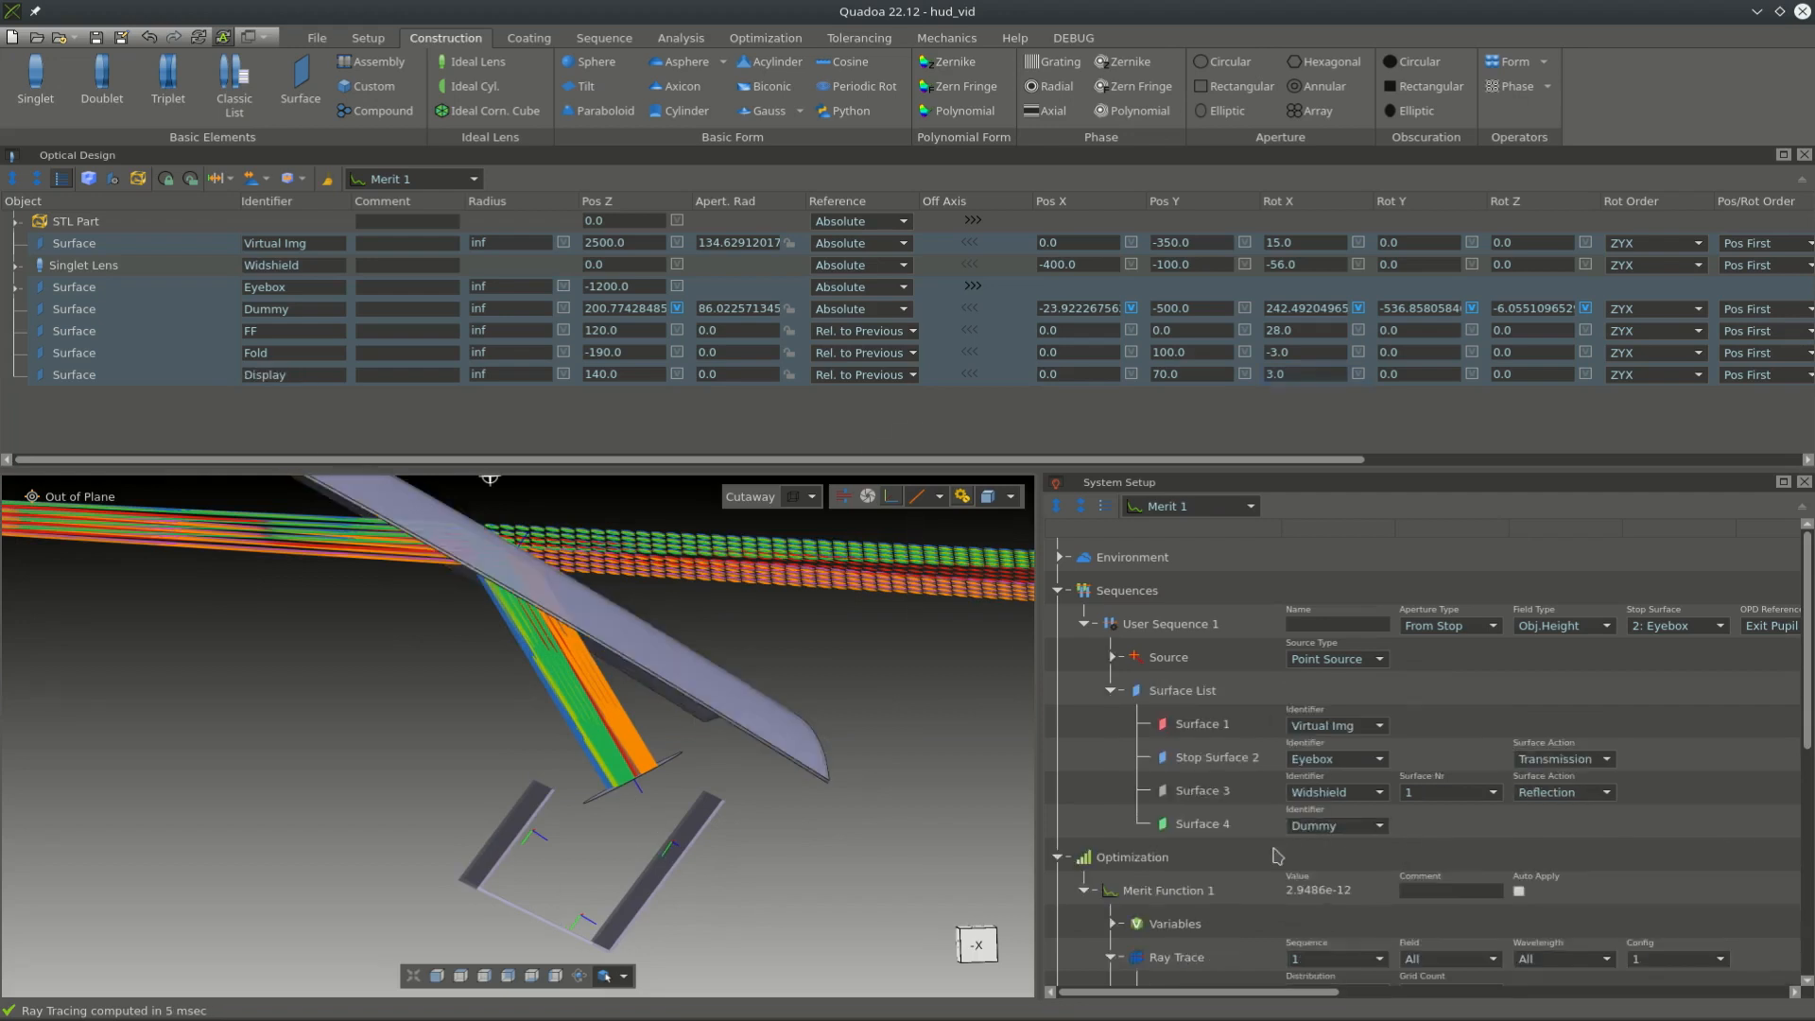
# - Insert three more surfaces after Surface 4 in User Sequence 1's surface list
pyautogui.click(1227, 825)
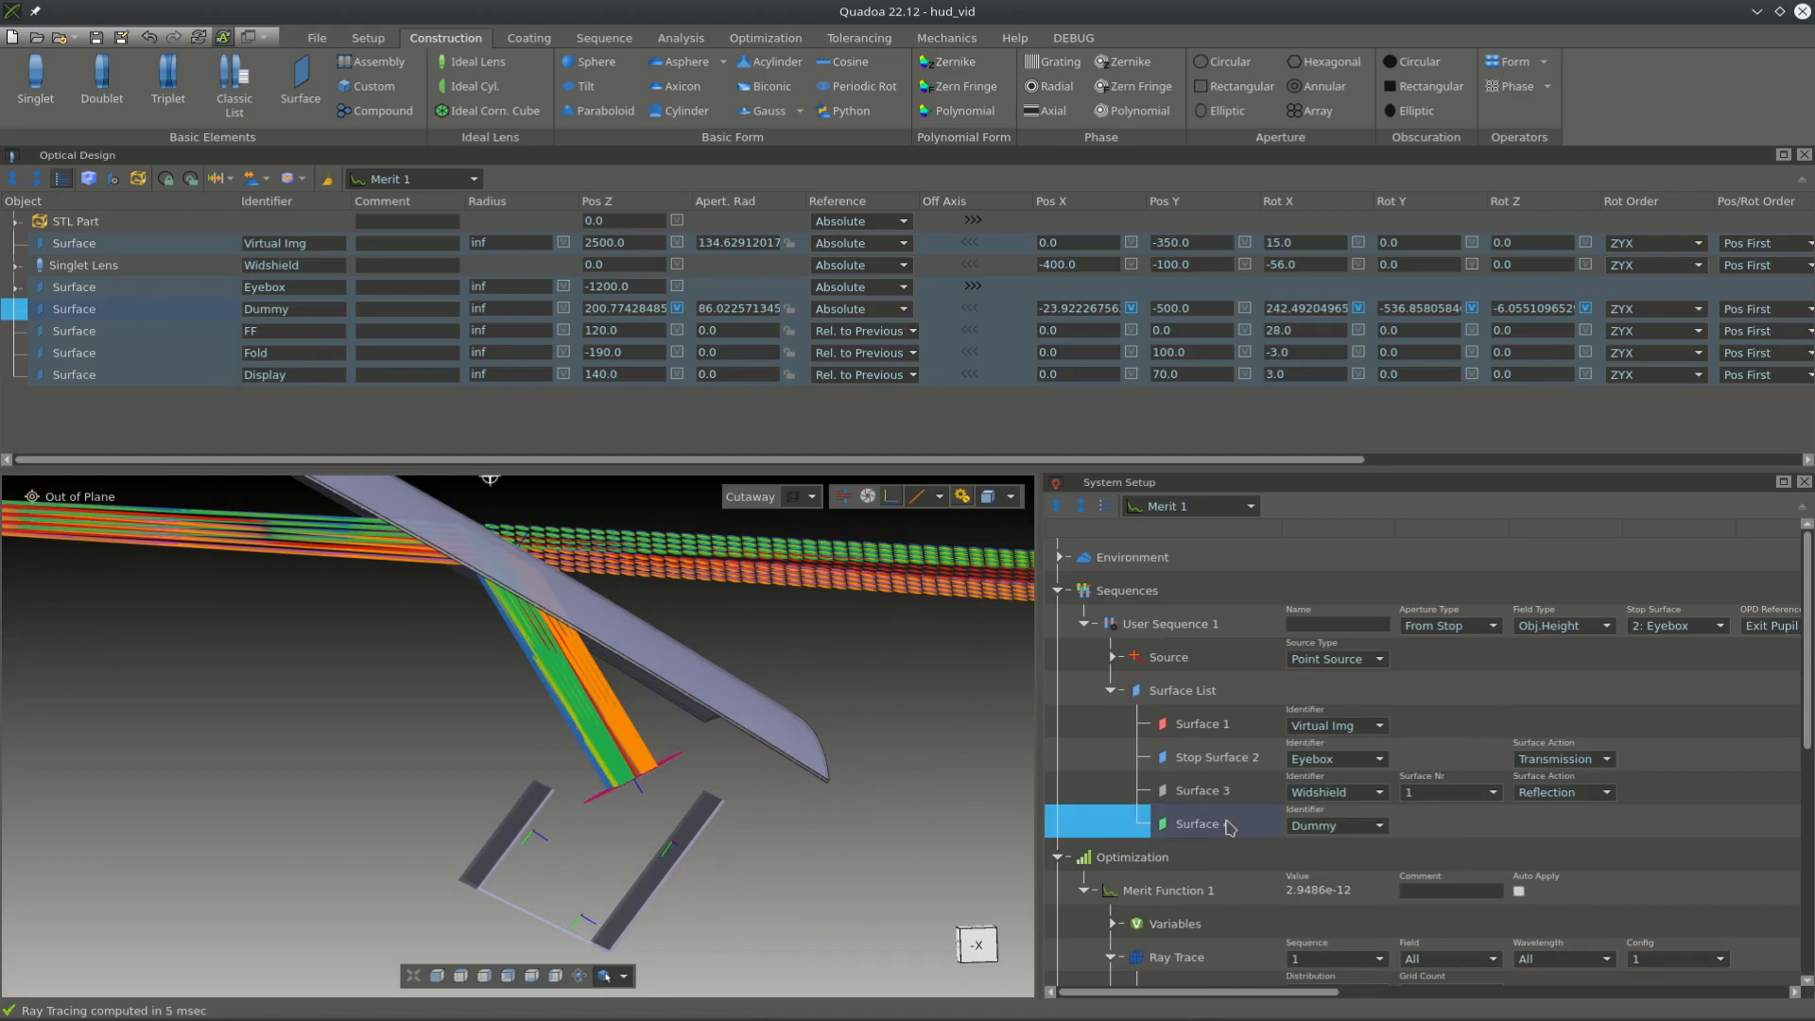
pyautogui.press('Insert')
pyautogui.press('Insert')
pyautogui.press('Insert')
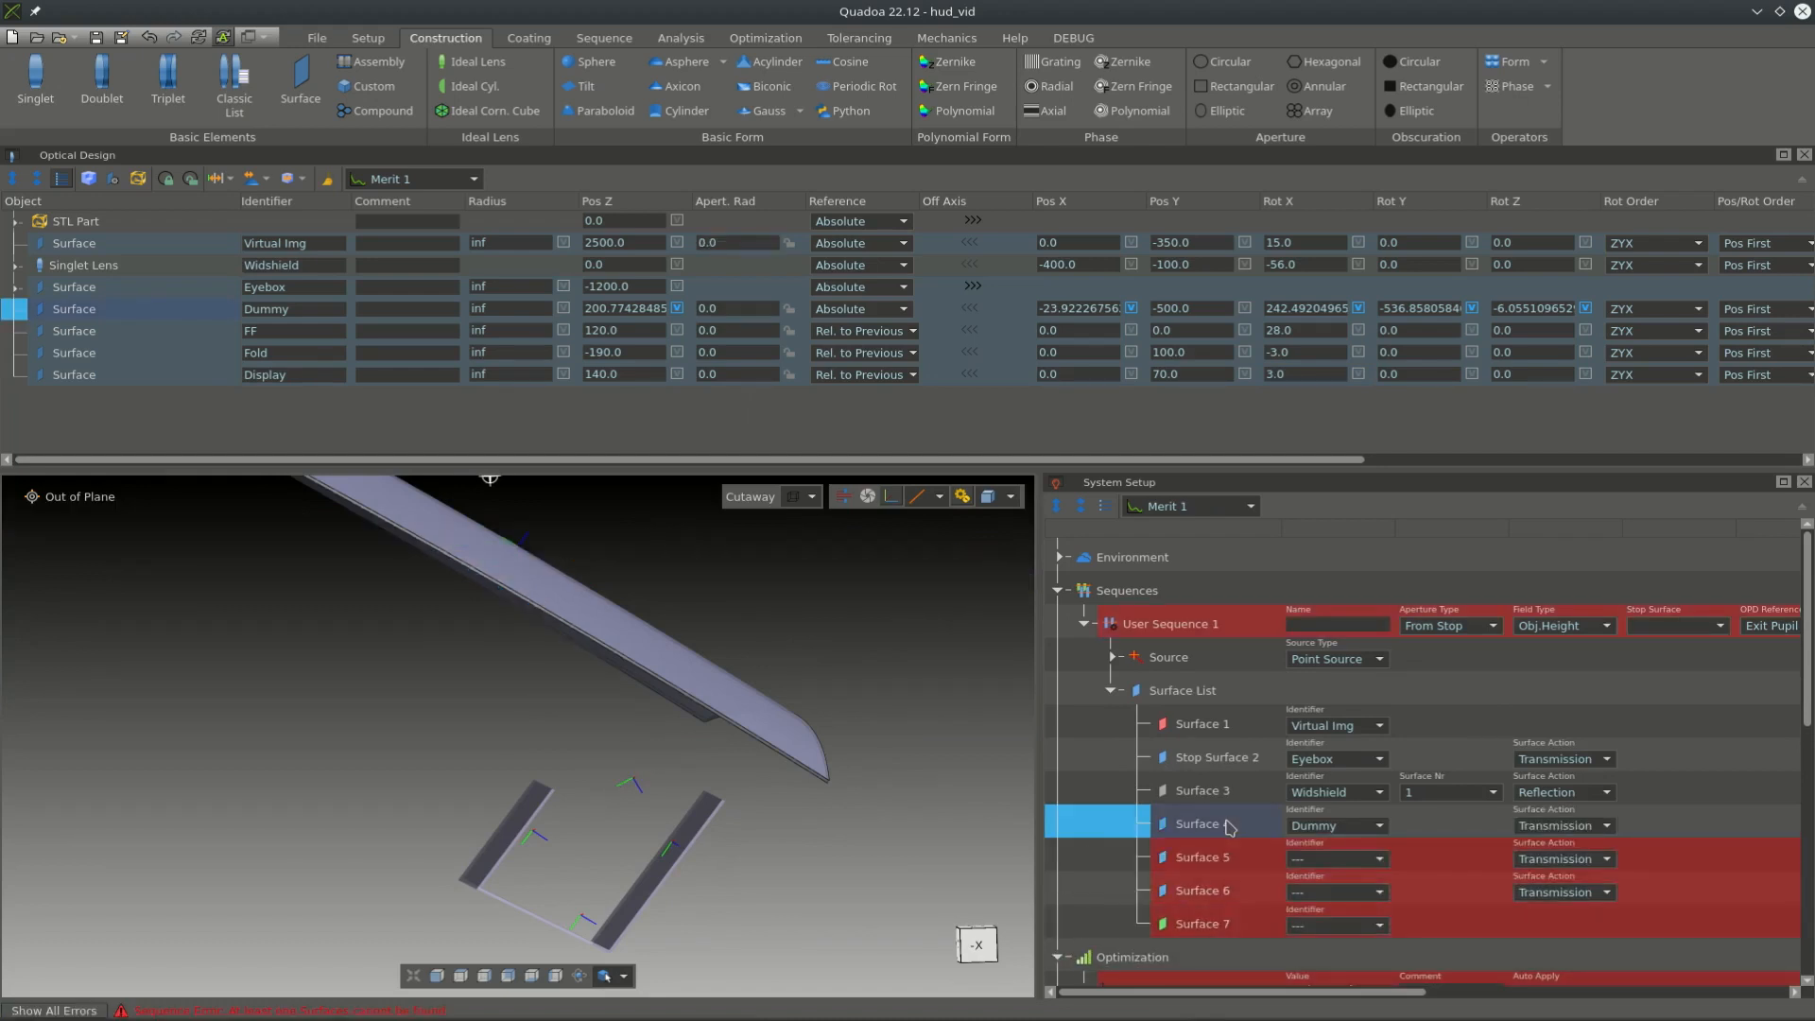
# - Assign FF to Surface 5, Fold to Surface 6 and Display to Surface 7 in User Sequence 1's surface list
pyautogui.click(1328, 860)
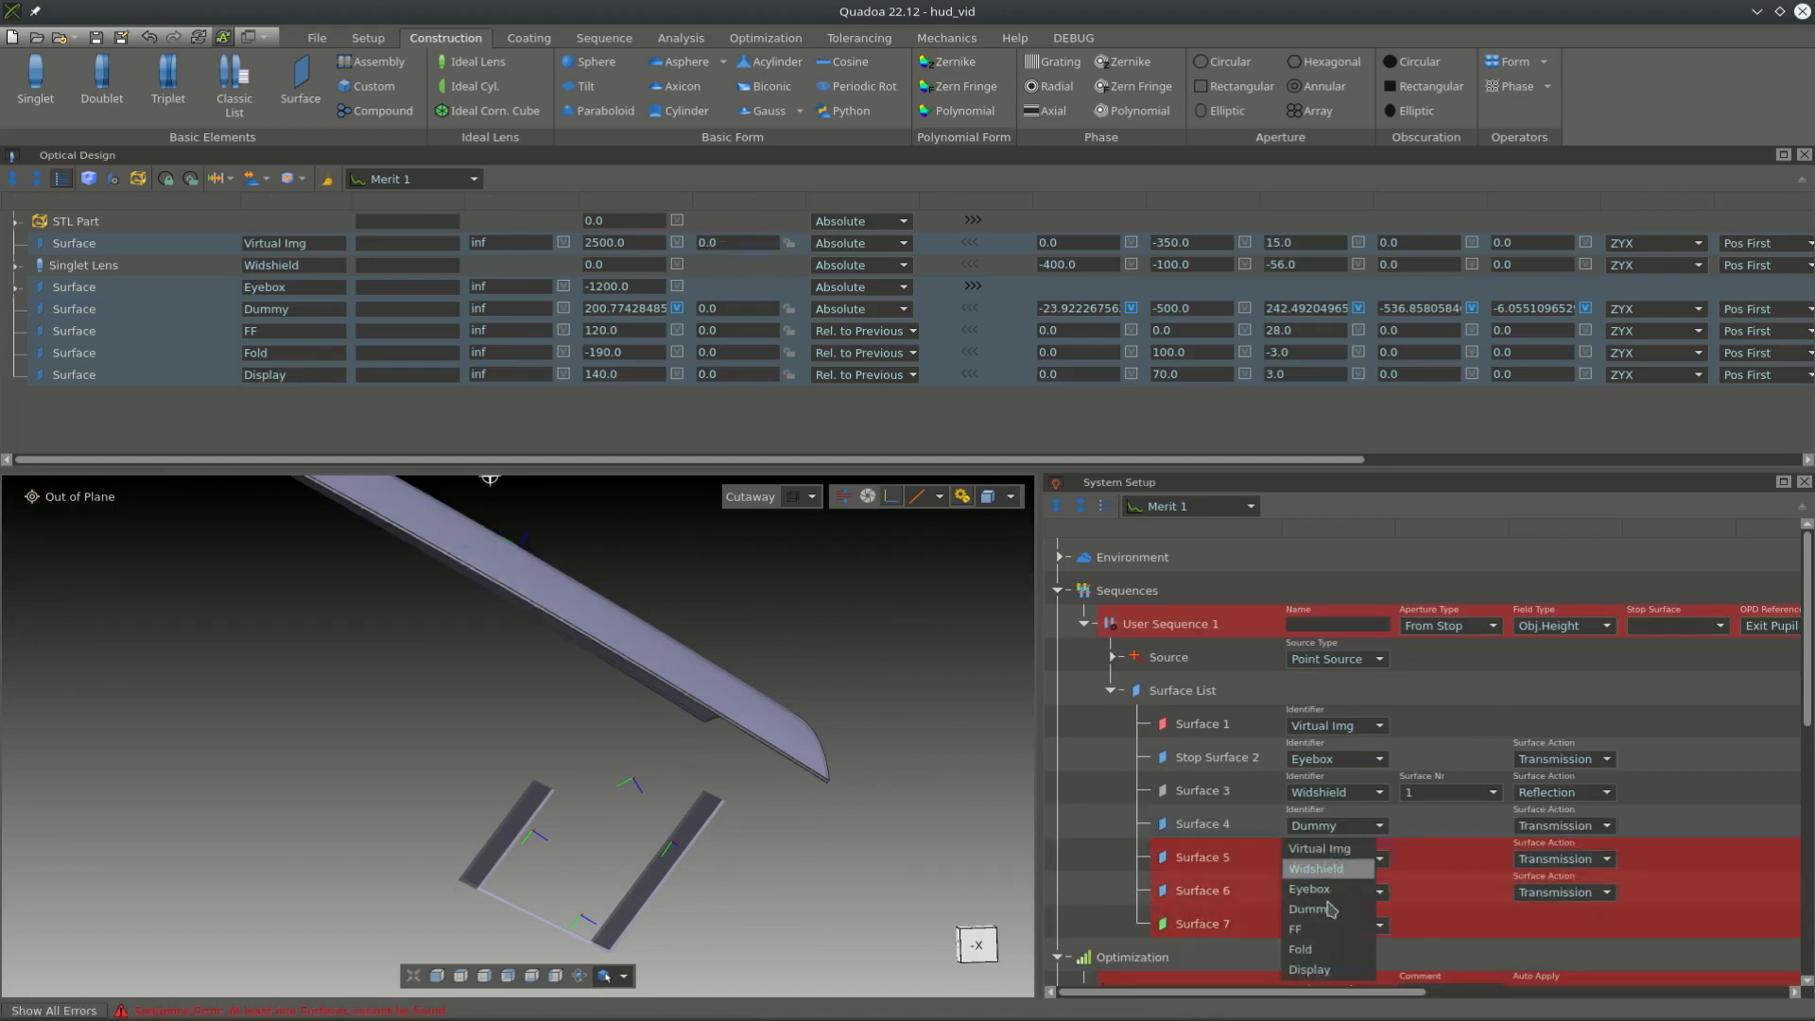
pyautogui.click(1324, 933)
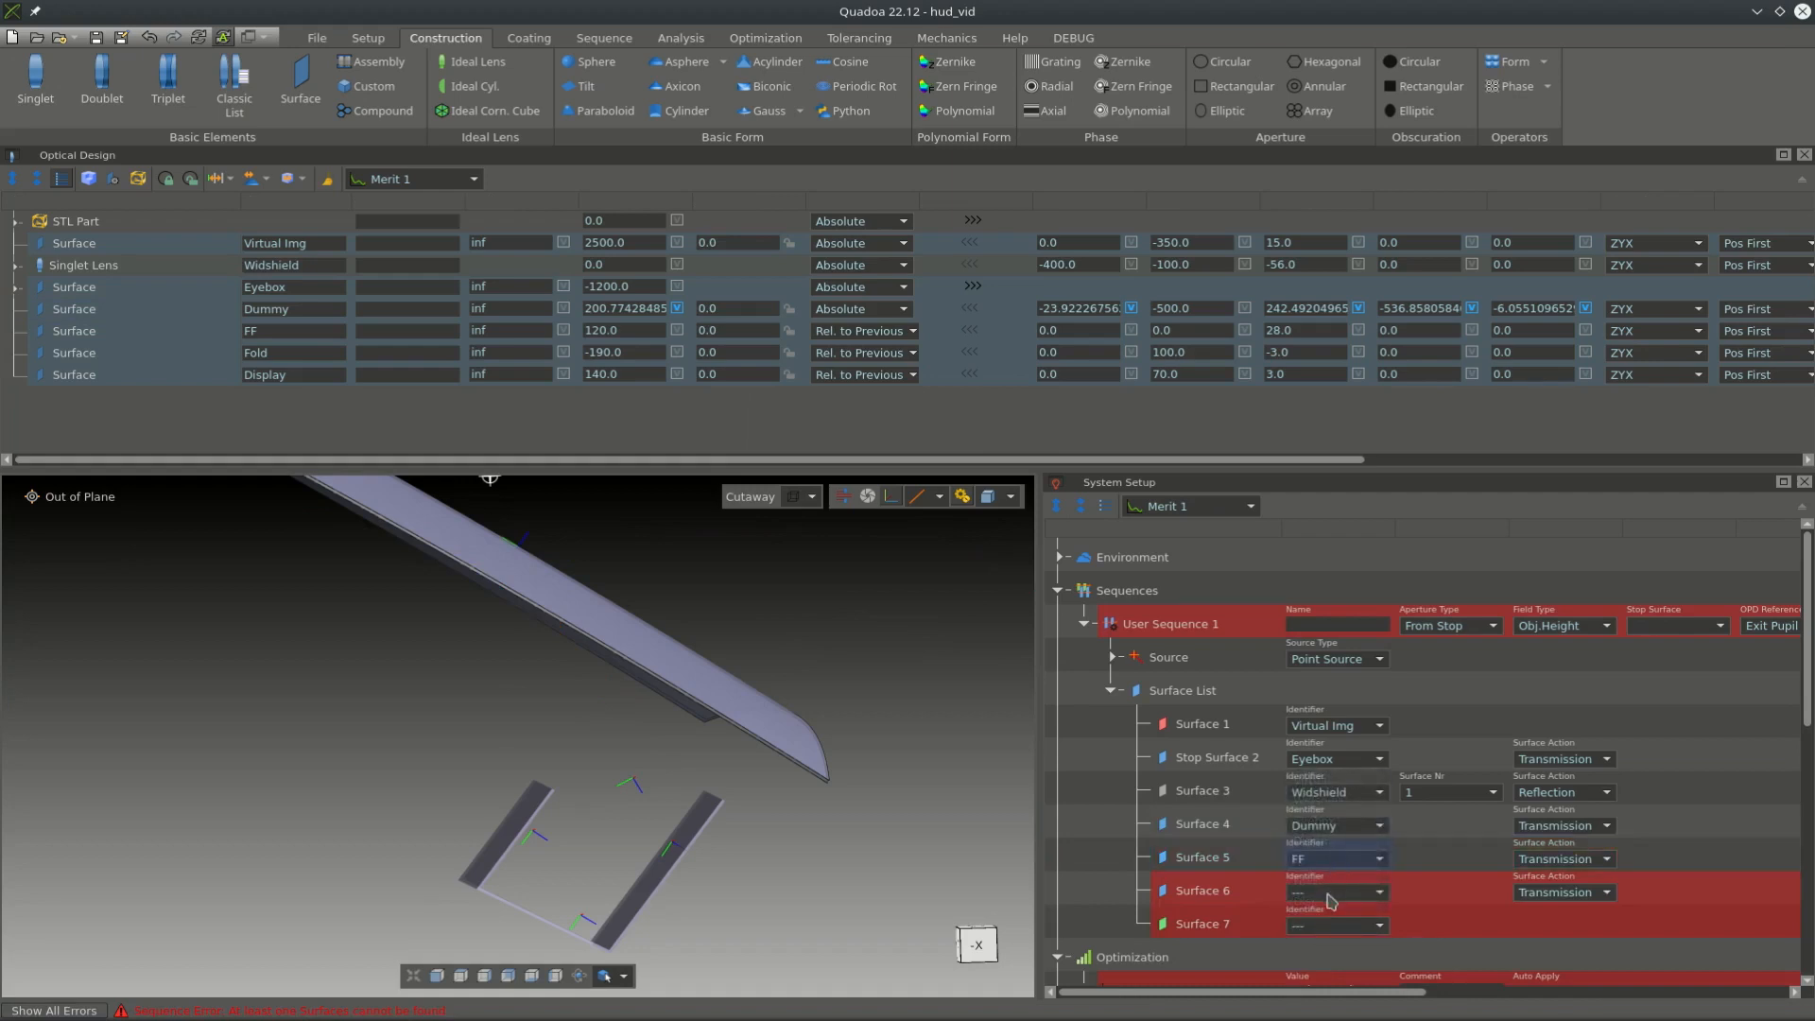
pyautogui.click(1330, 894)
pyautogui.click(1309, 982)
pyautogui.click(1342, 927)
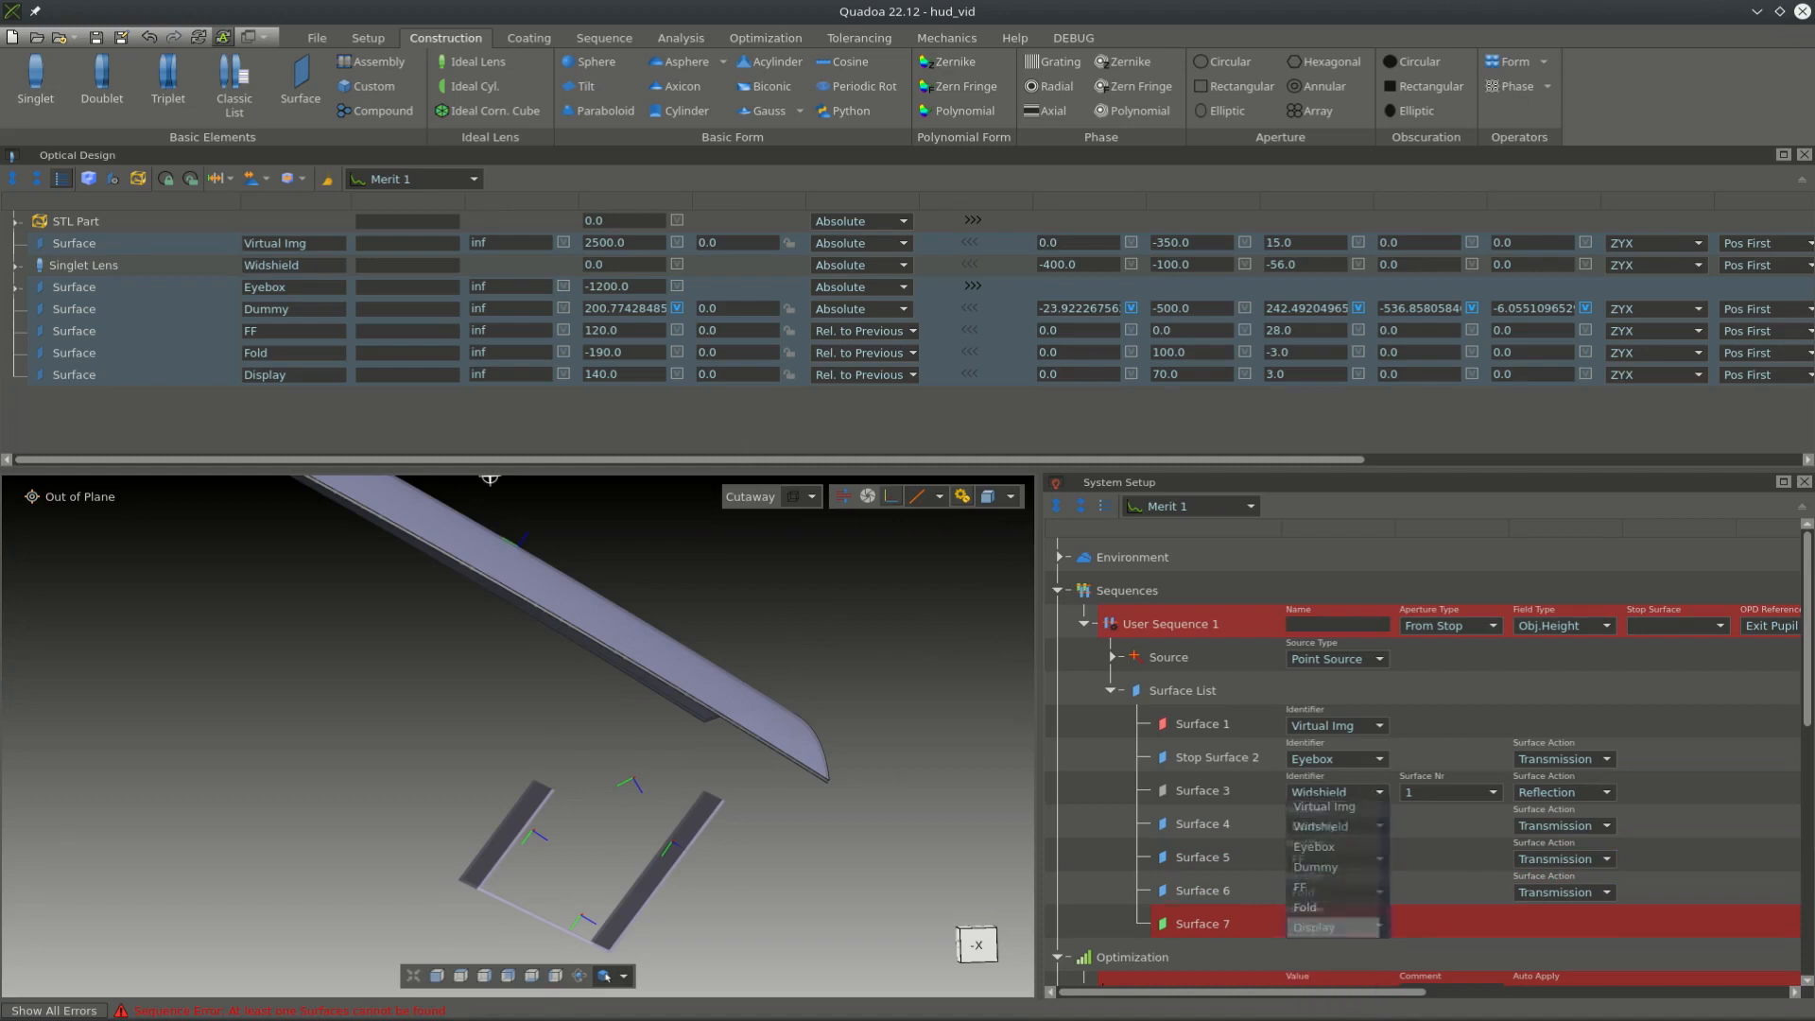
pyautogui.click(1287, 936)
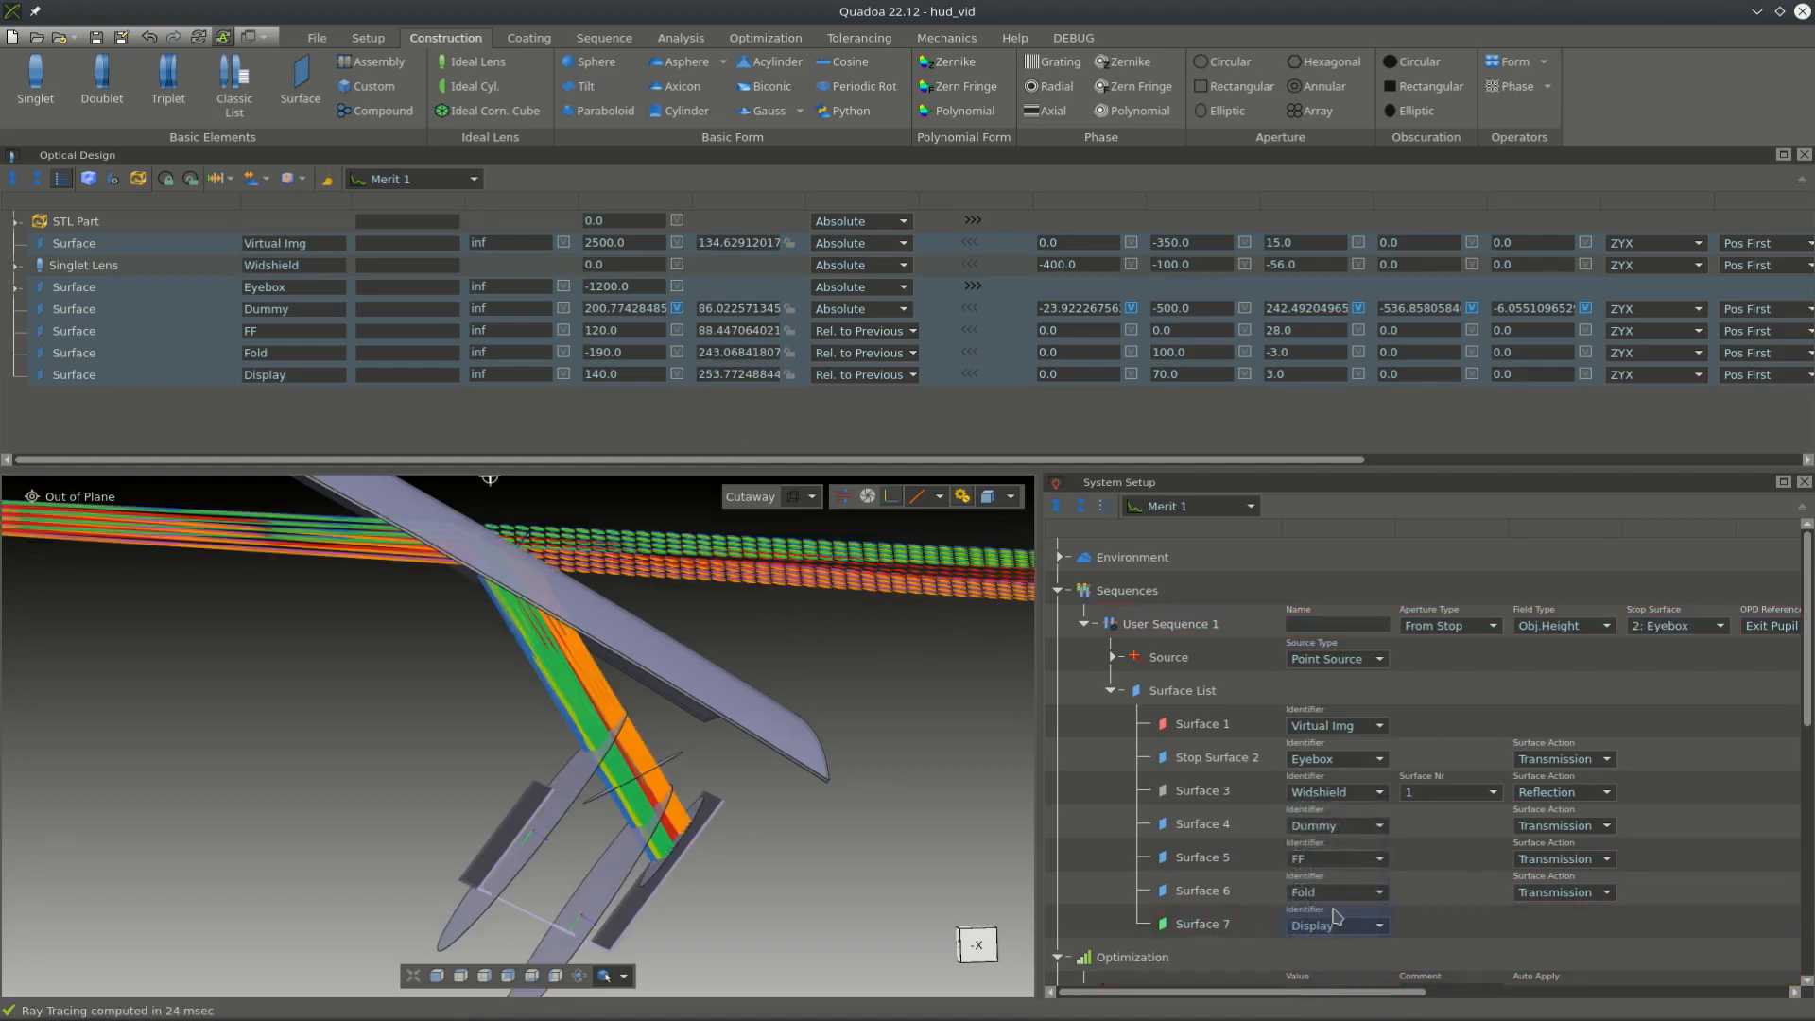
# - Set the surface action of the FF and Fold surfaces to Reflection and inspect the folded ray path inside the STL part
pyautogui.click(1453, 863)
pyautogui.click(1537, 862)
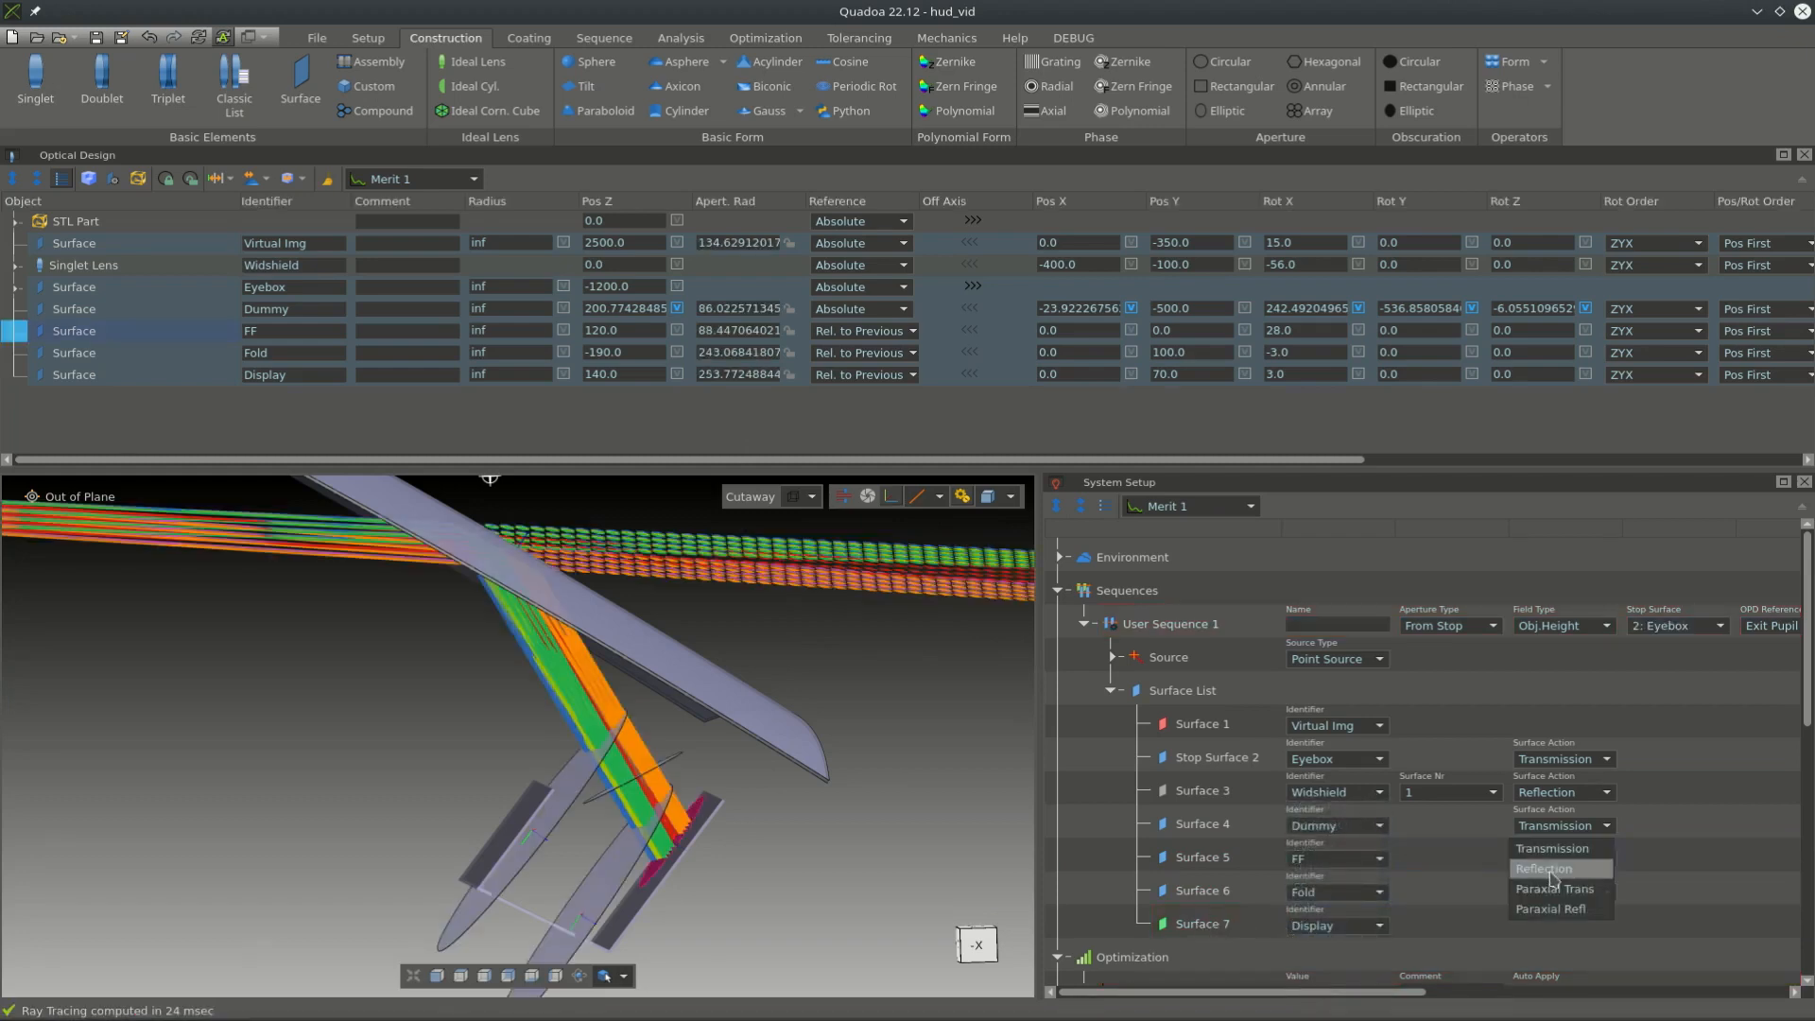
pyautogui.click(1548, 871)
pyautogui.click(1550, 890)
pyautogui.click(1550, 901)
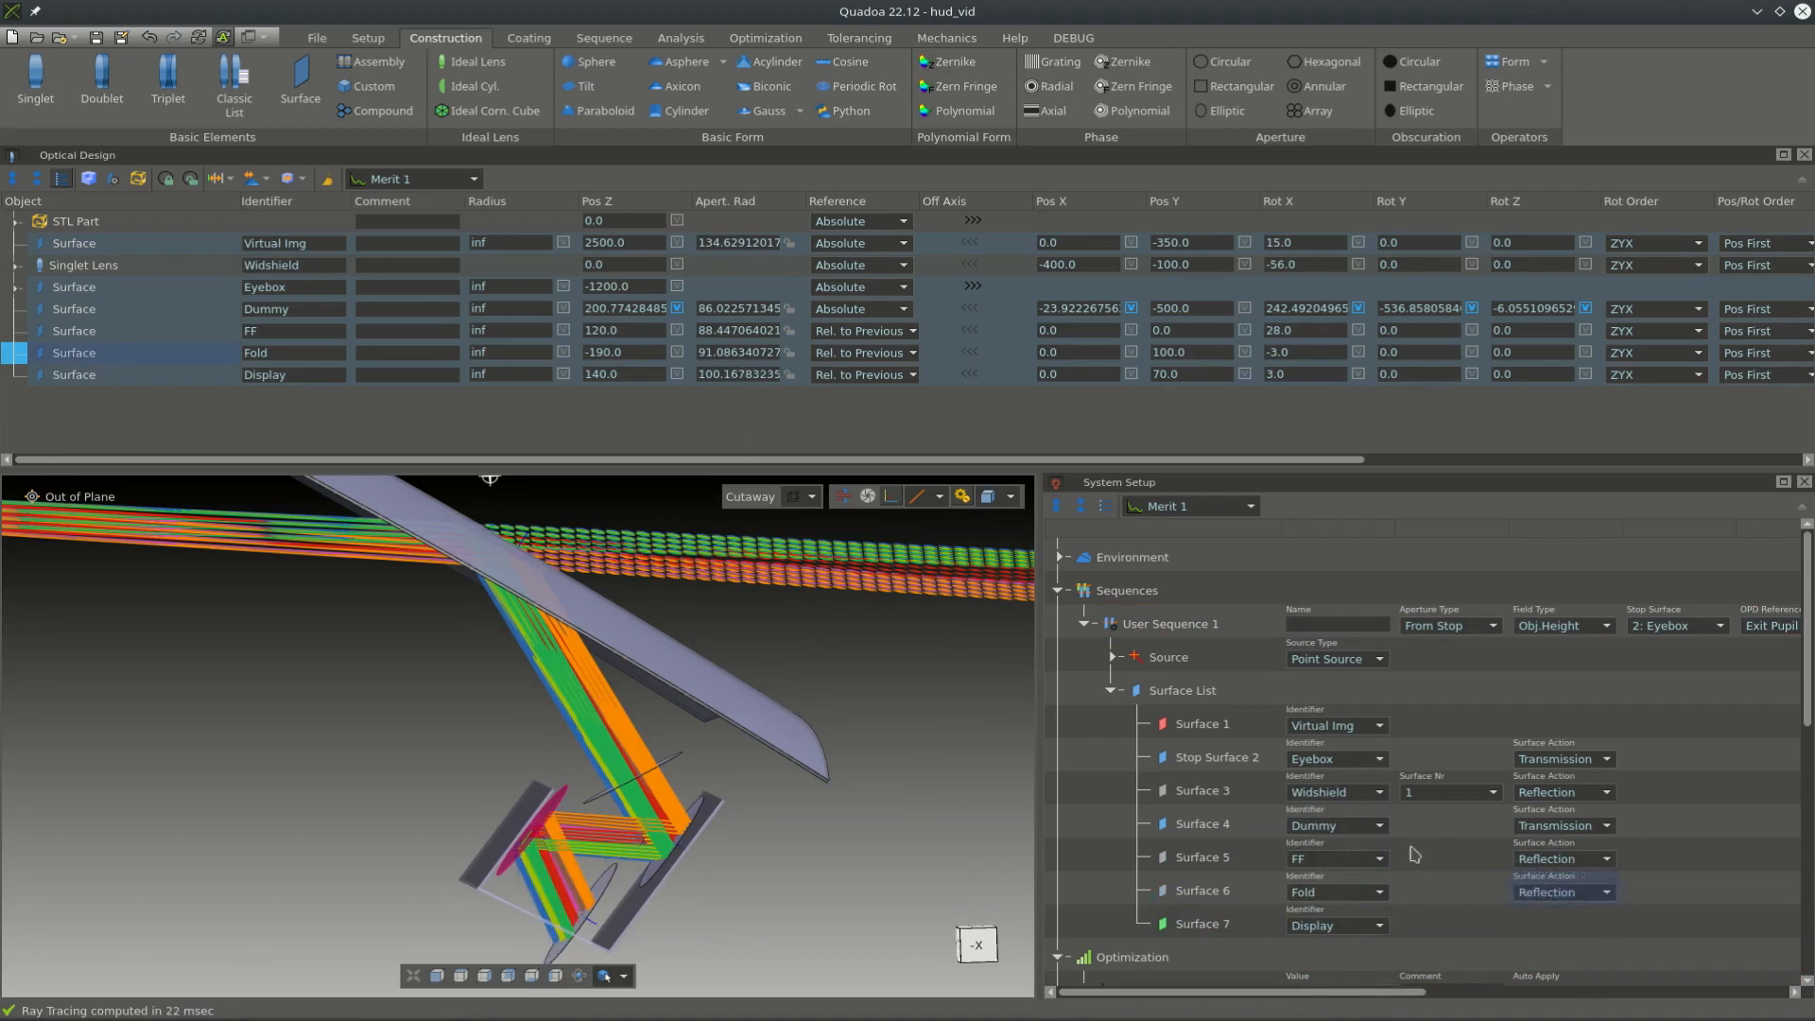
pyautogui.scroll(-3, 619, 903)
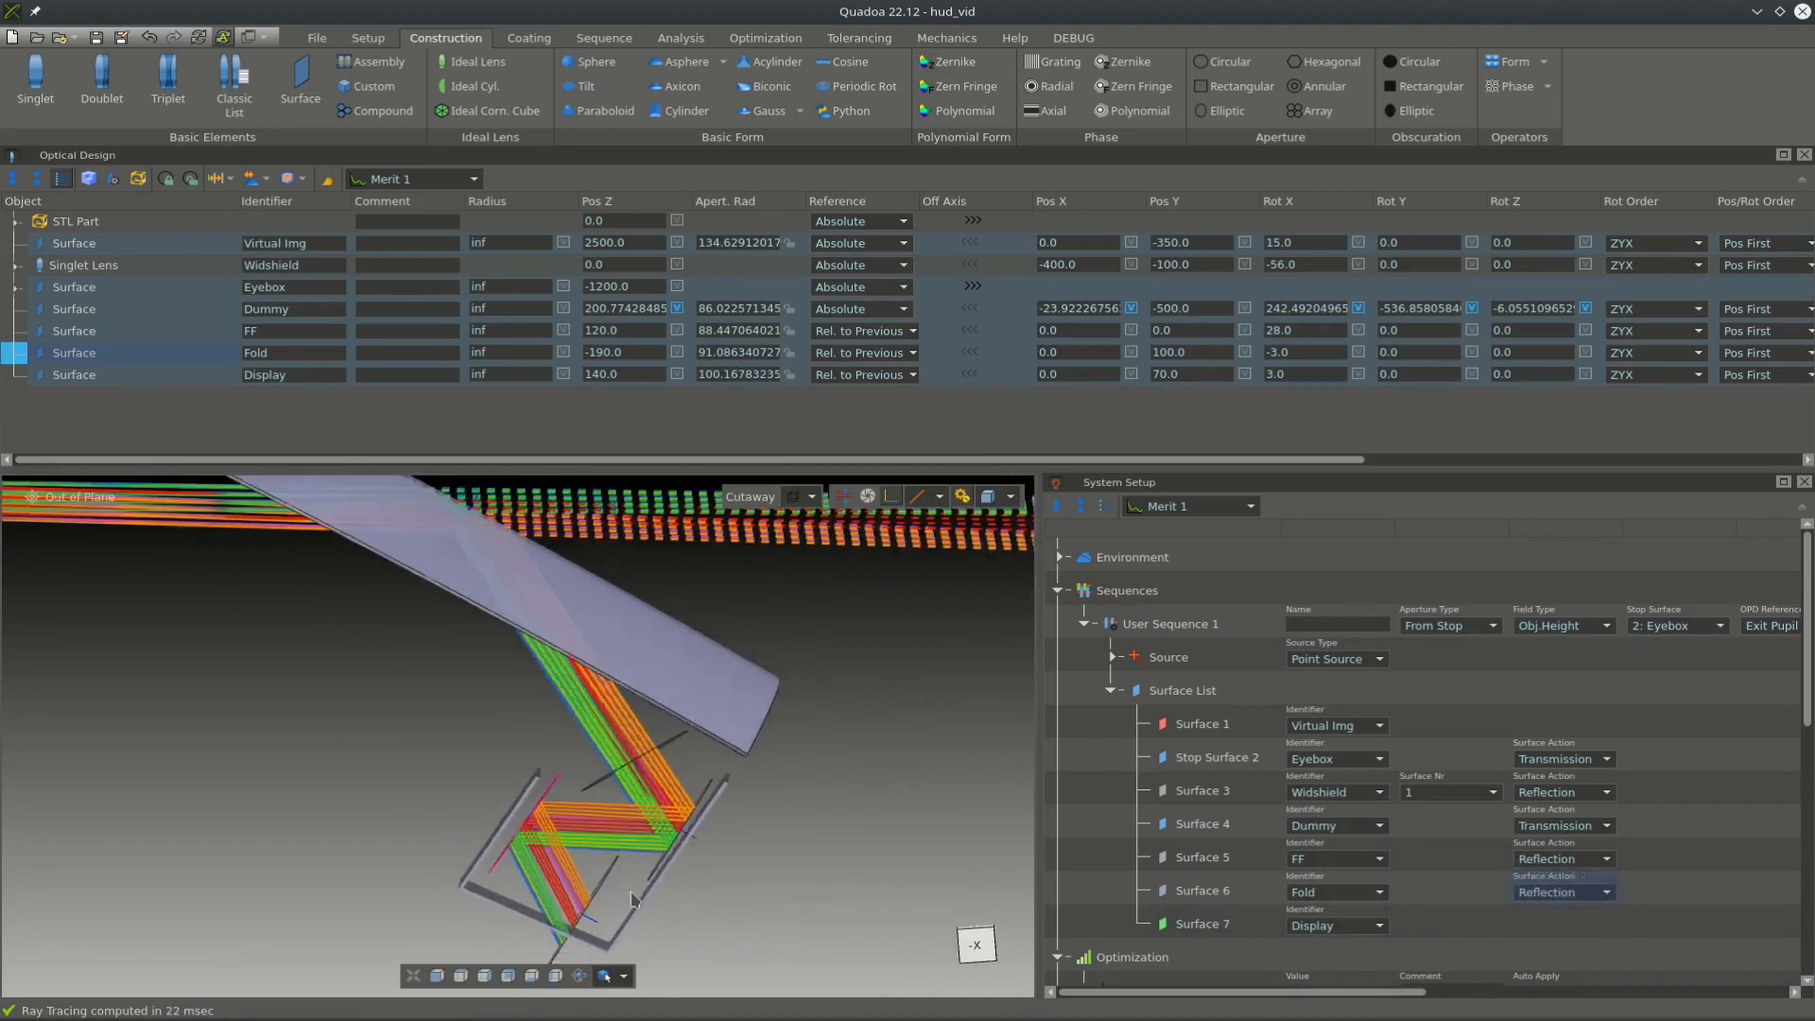
pyautogui.scroll(6, 609, 913)
pyautogui.moveTo(659, 853); pyautogui.dragTo(636, 910)
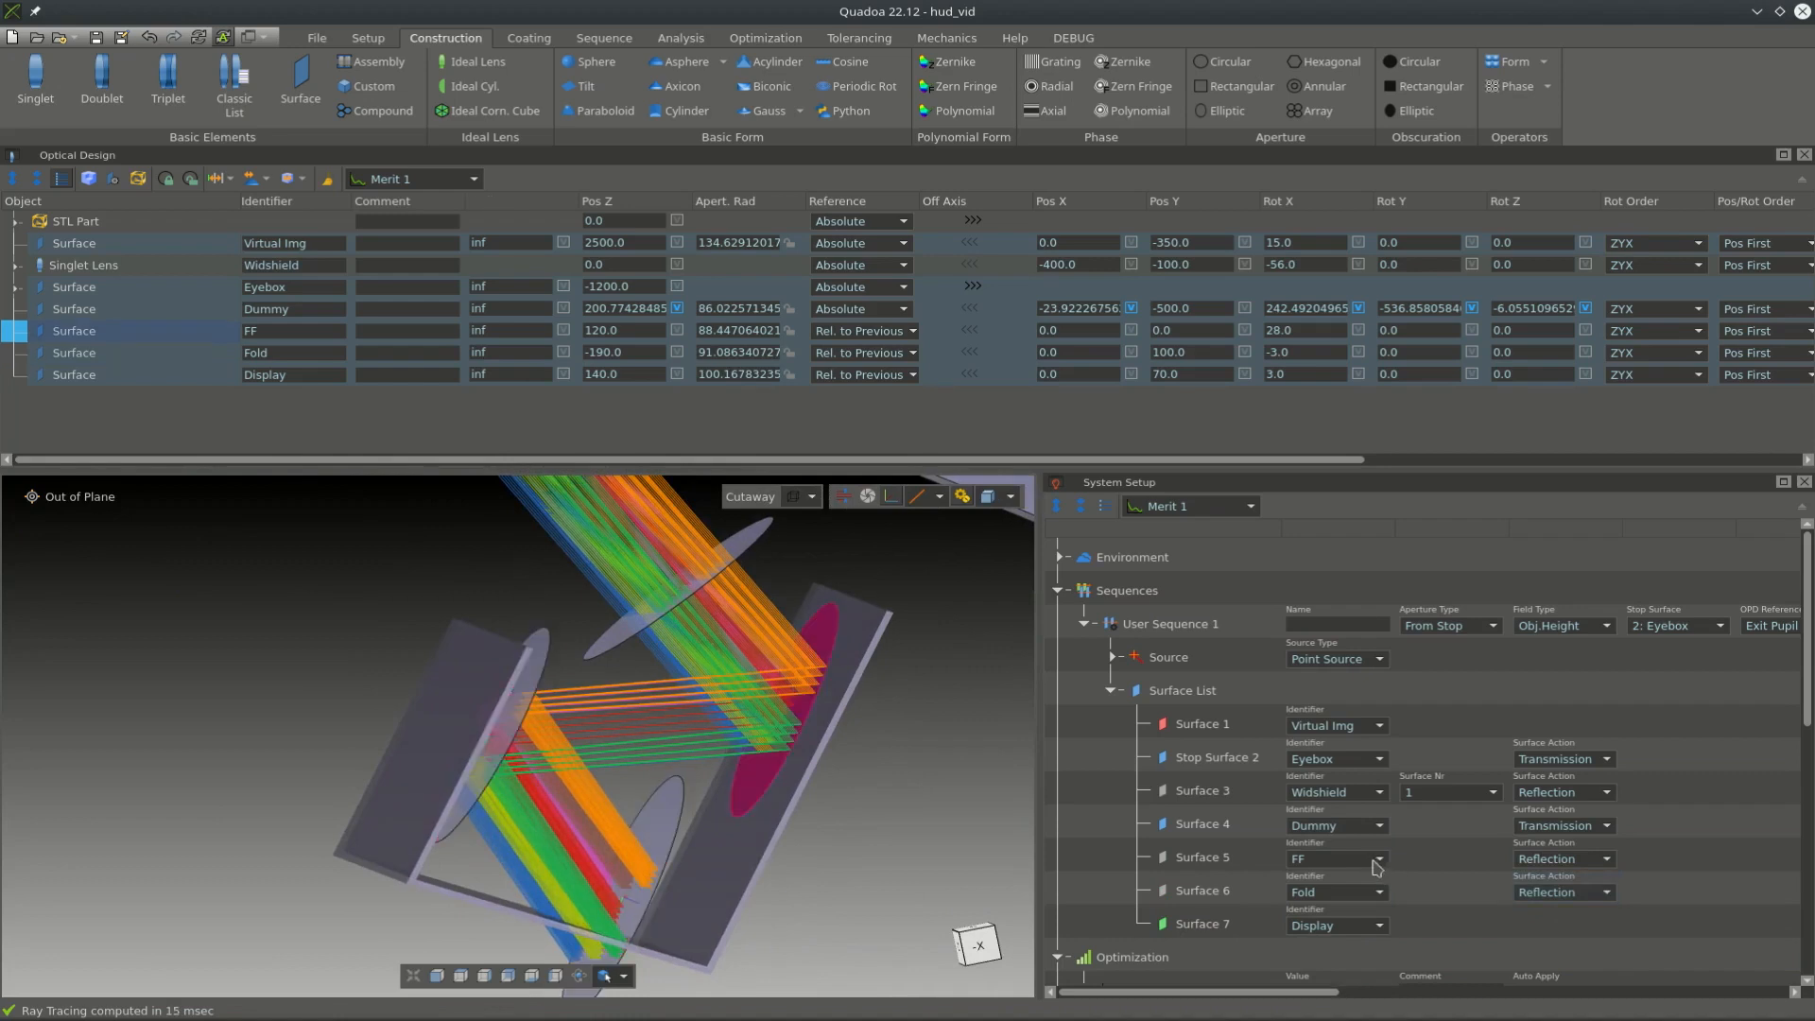
# - Add an XYZ Polynomial form to the FF surface and set its polynomial order to 4
pyautogui.rightClick(53, 329)
pyautogui.moveTo(98, 363)
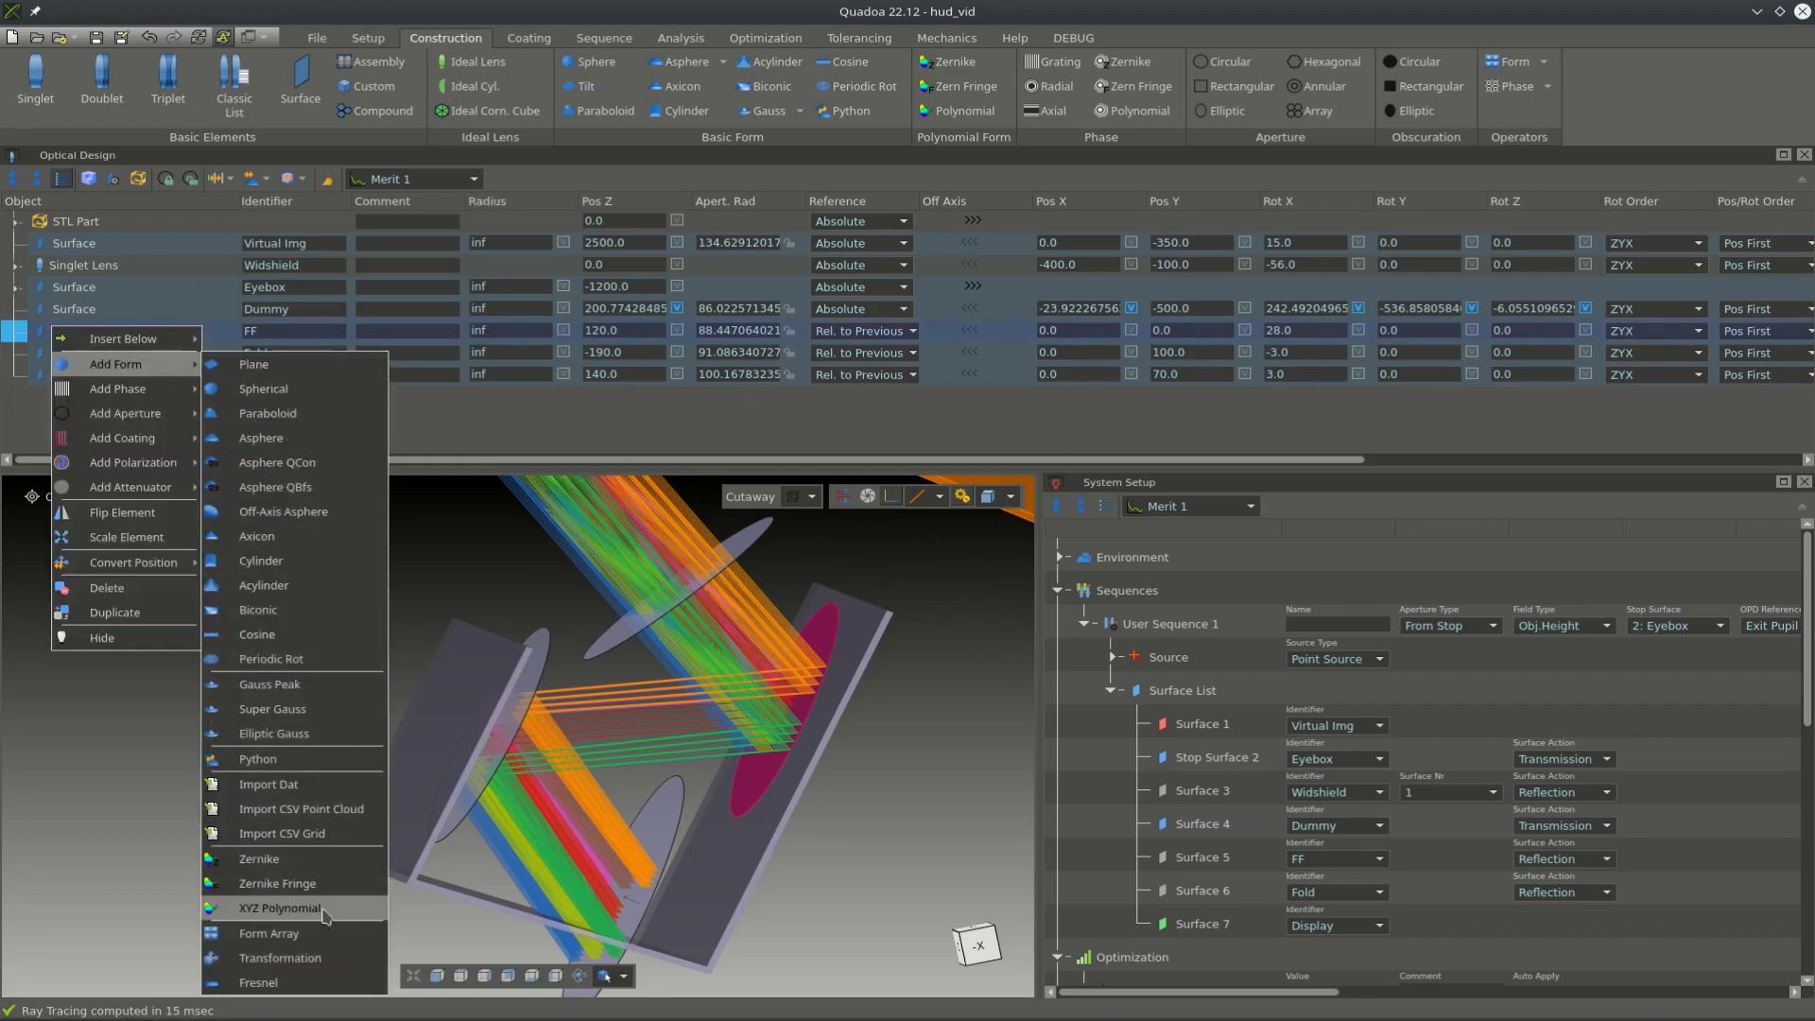
pyautogui.click(280, 908)
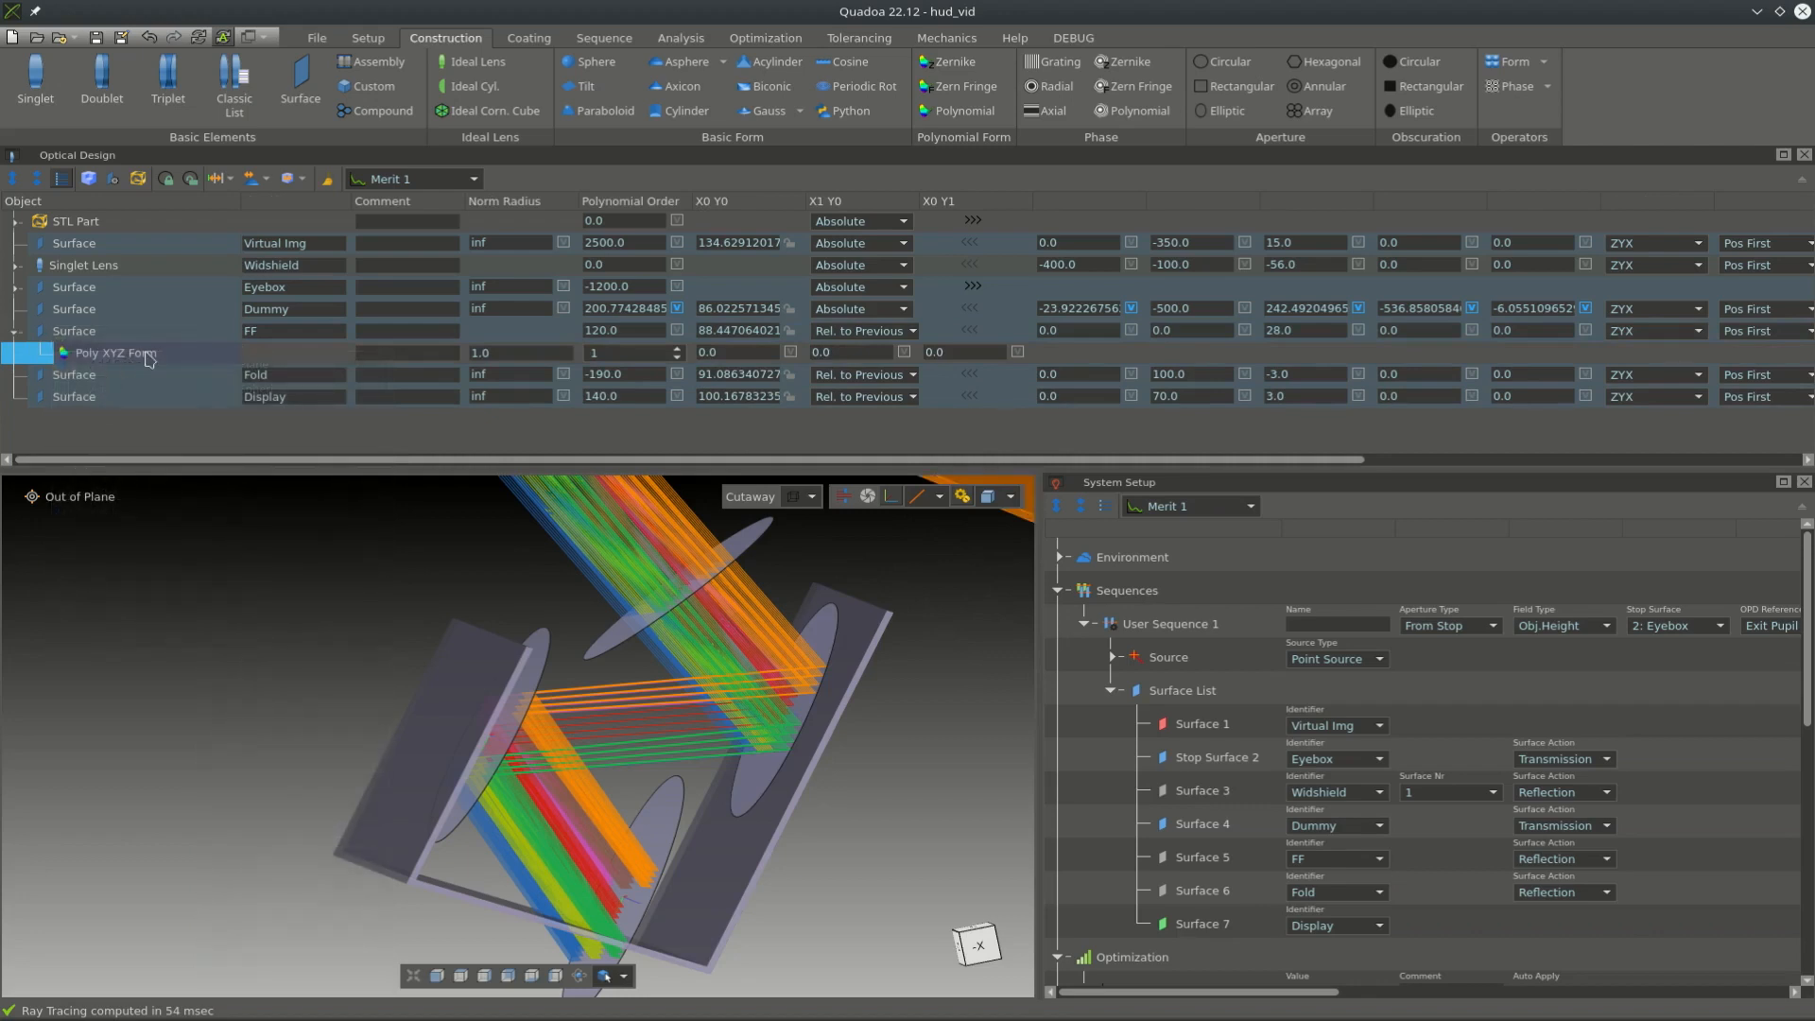
pyautogui.click(655, 354)
pyautogui.press('Return')
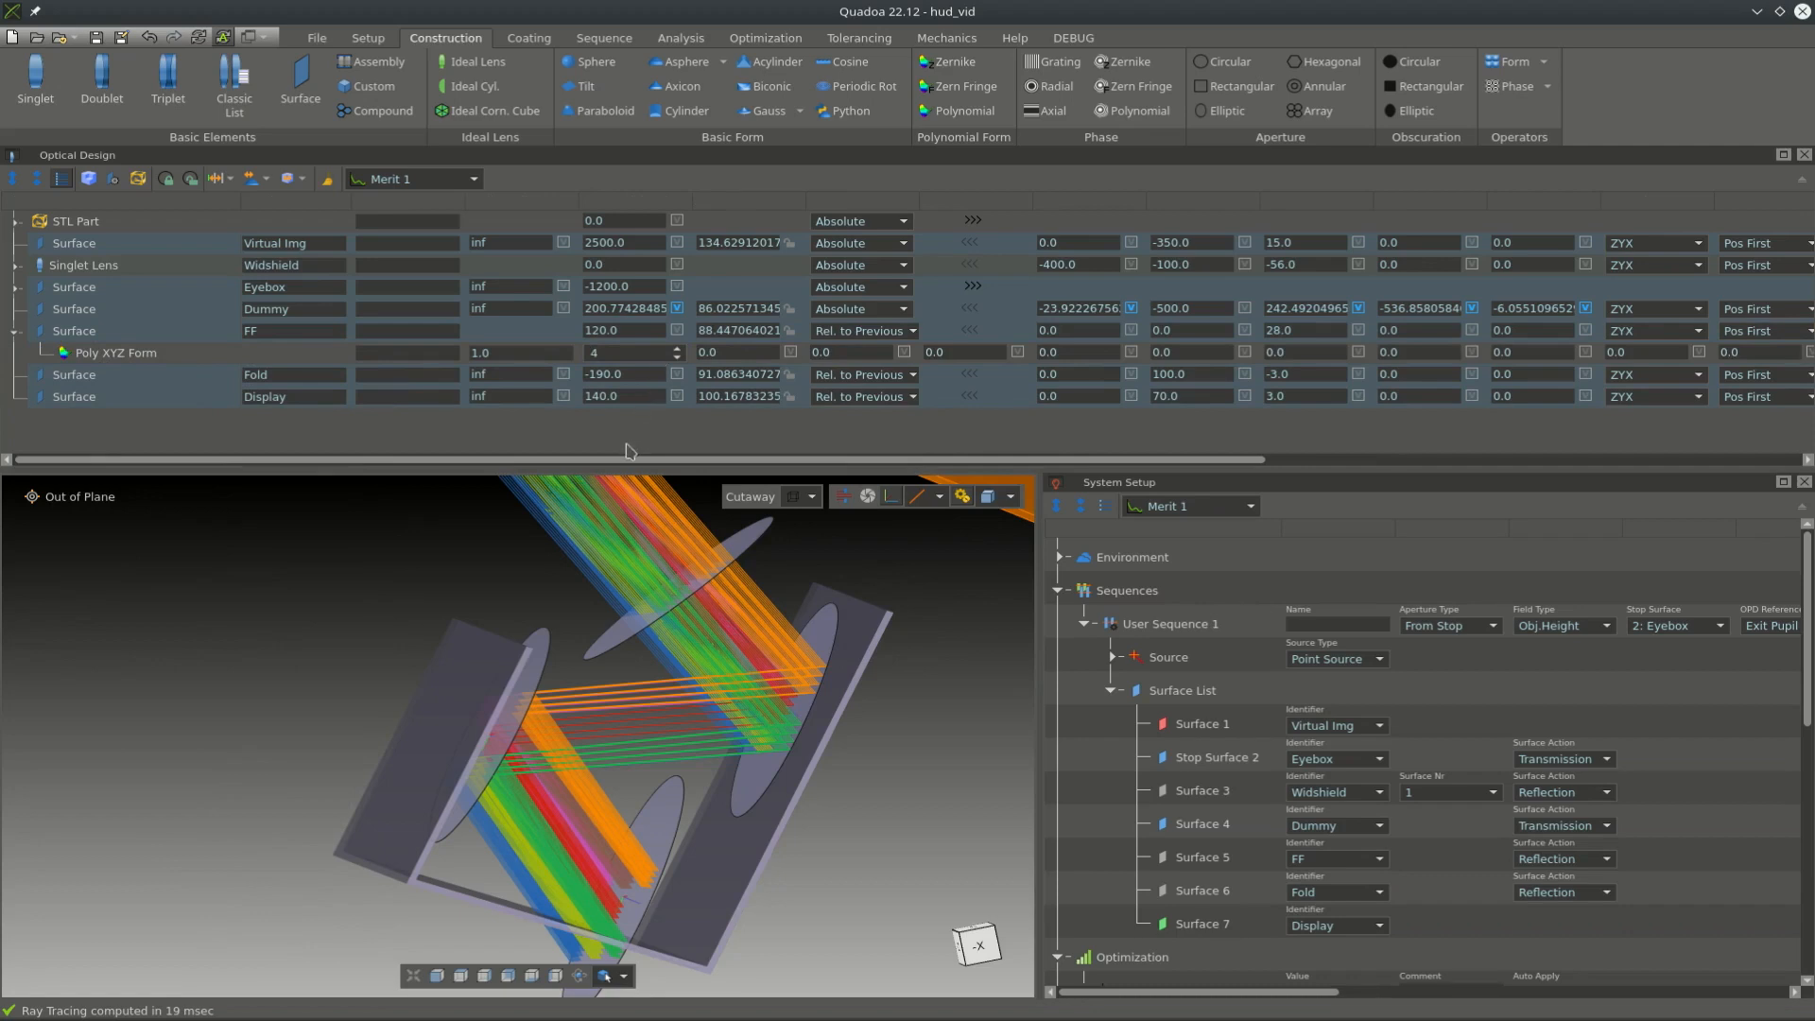
# - Collapse the sequences and the first merit function, and add a second merit function under Optimization
pyautogui.click(1058, 591)
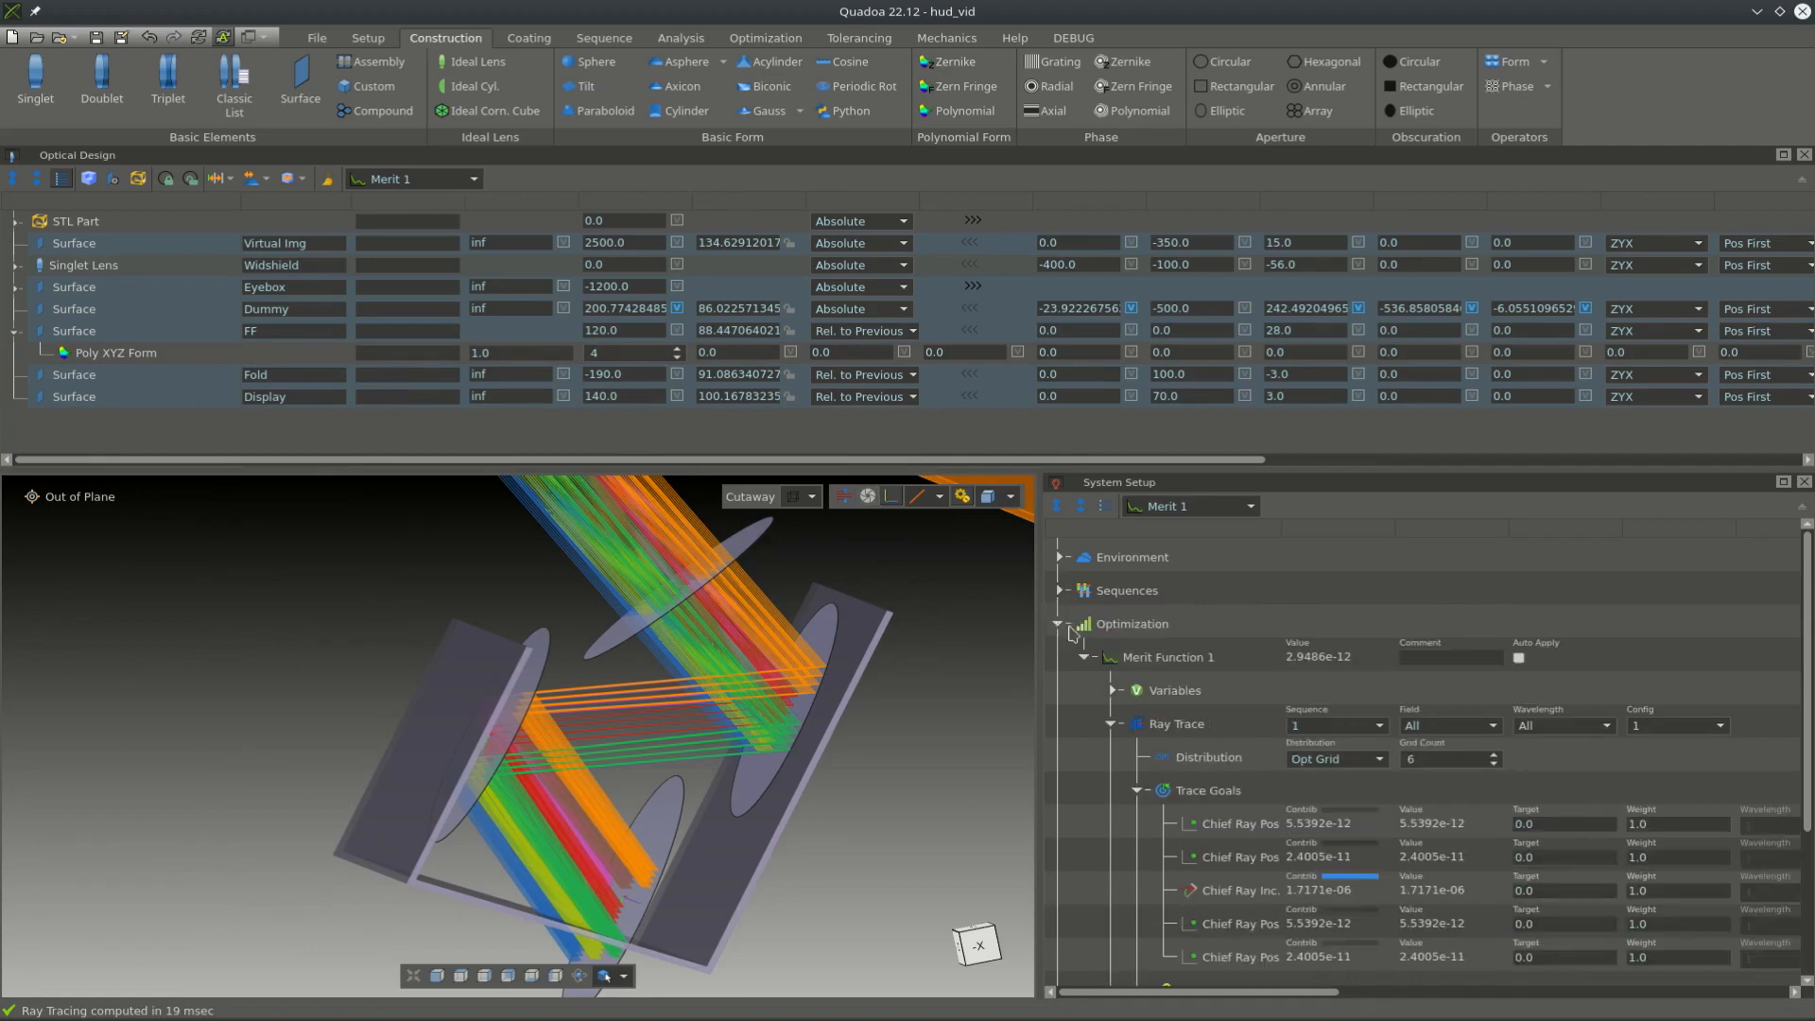
pyautogui.click(1086, 658)
pyautogui.rightClick(1153, 627)
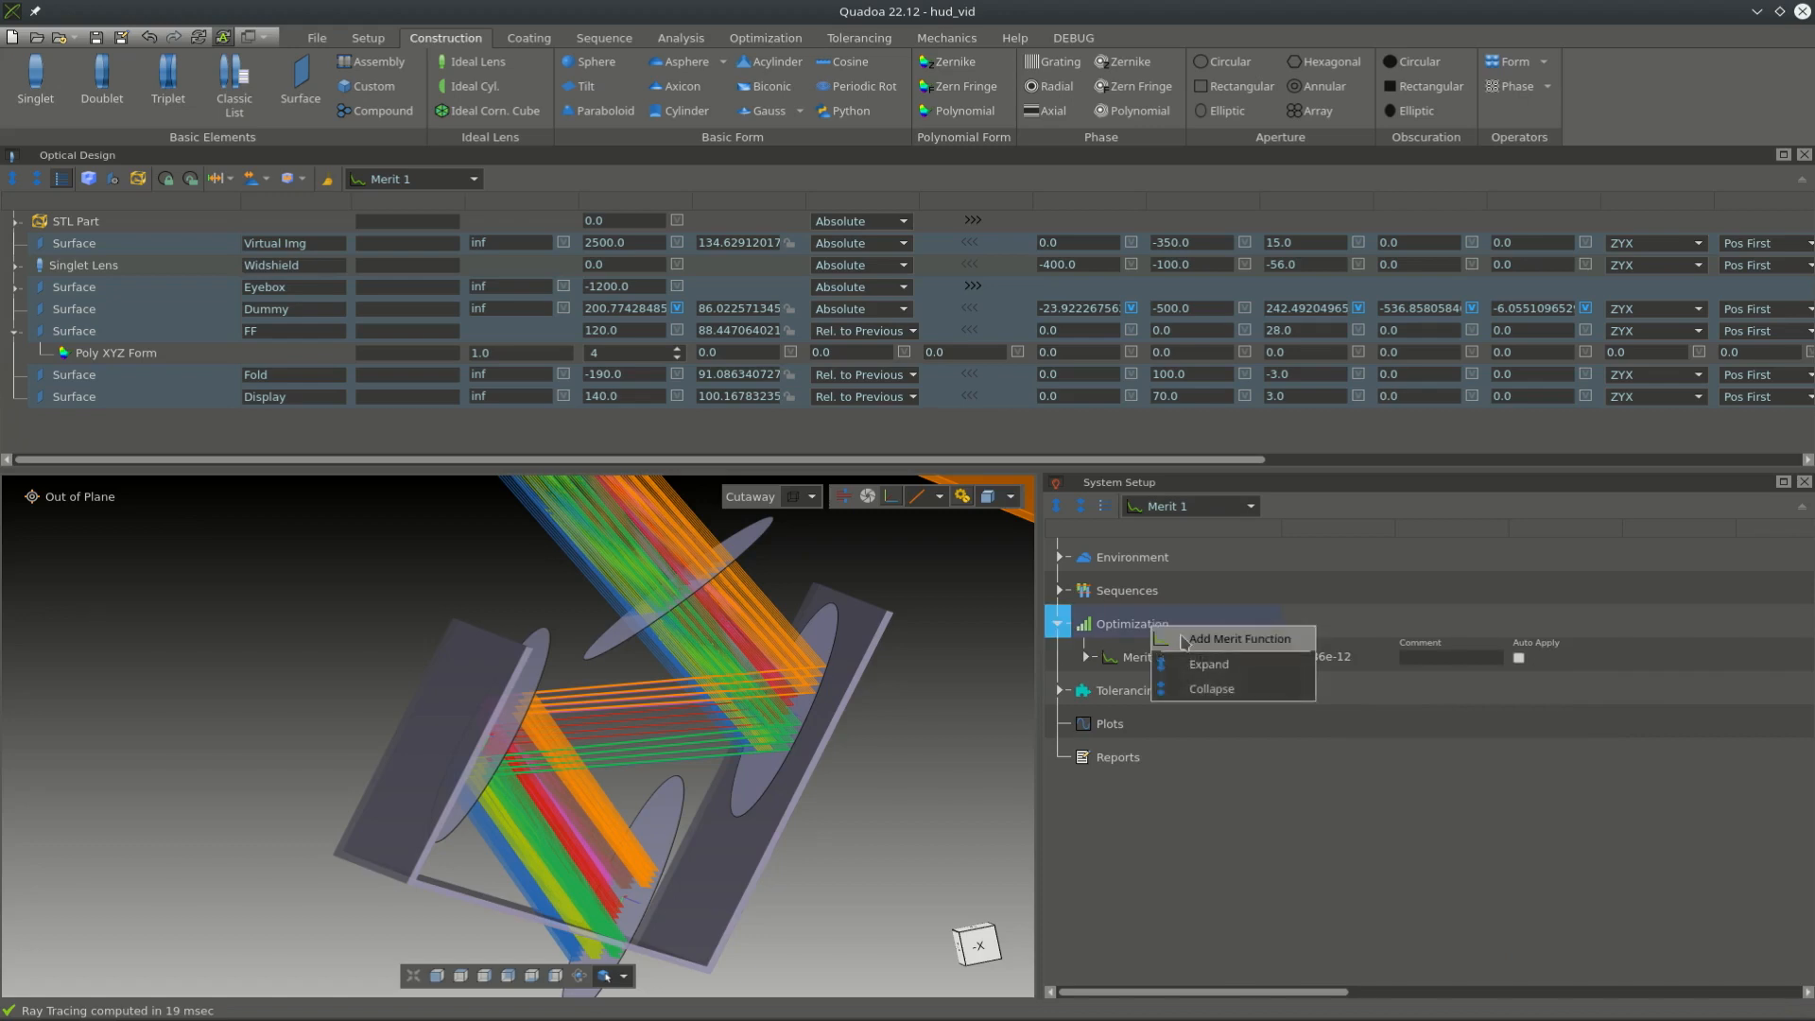
pyautogui.click(1184, 640)
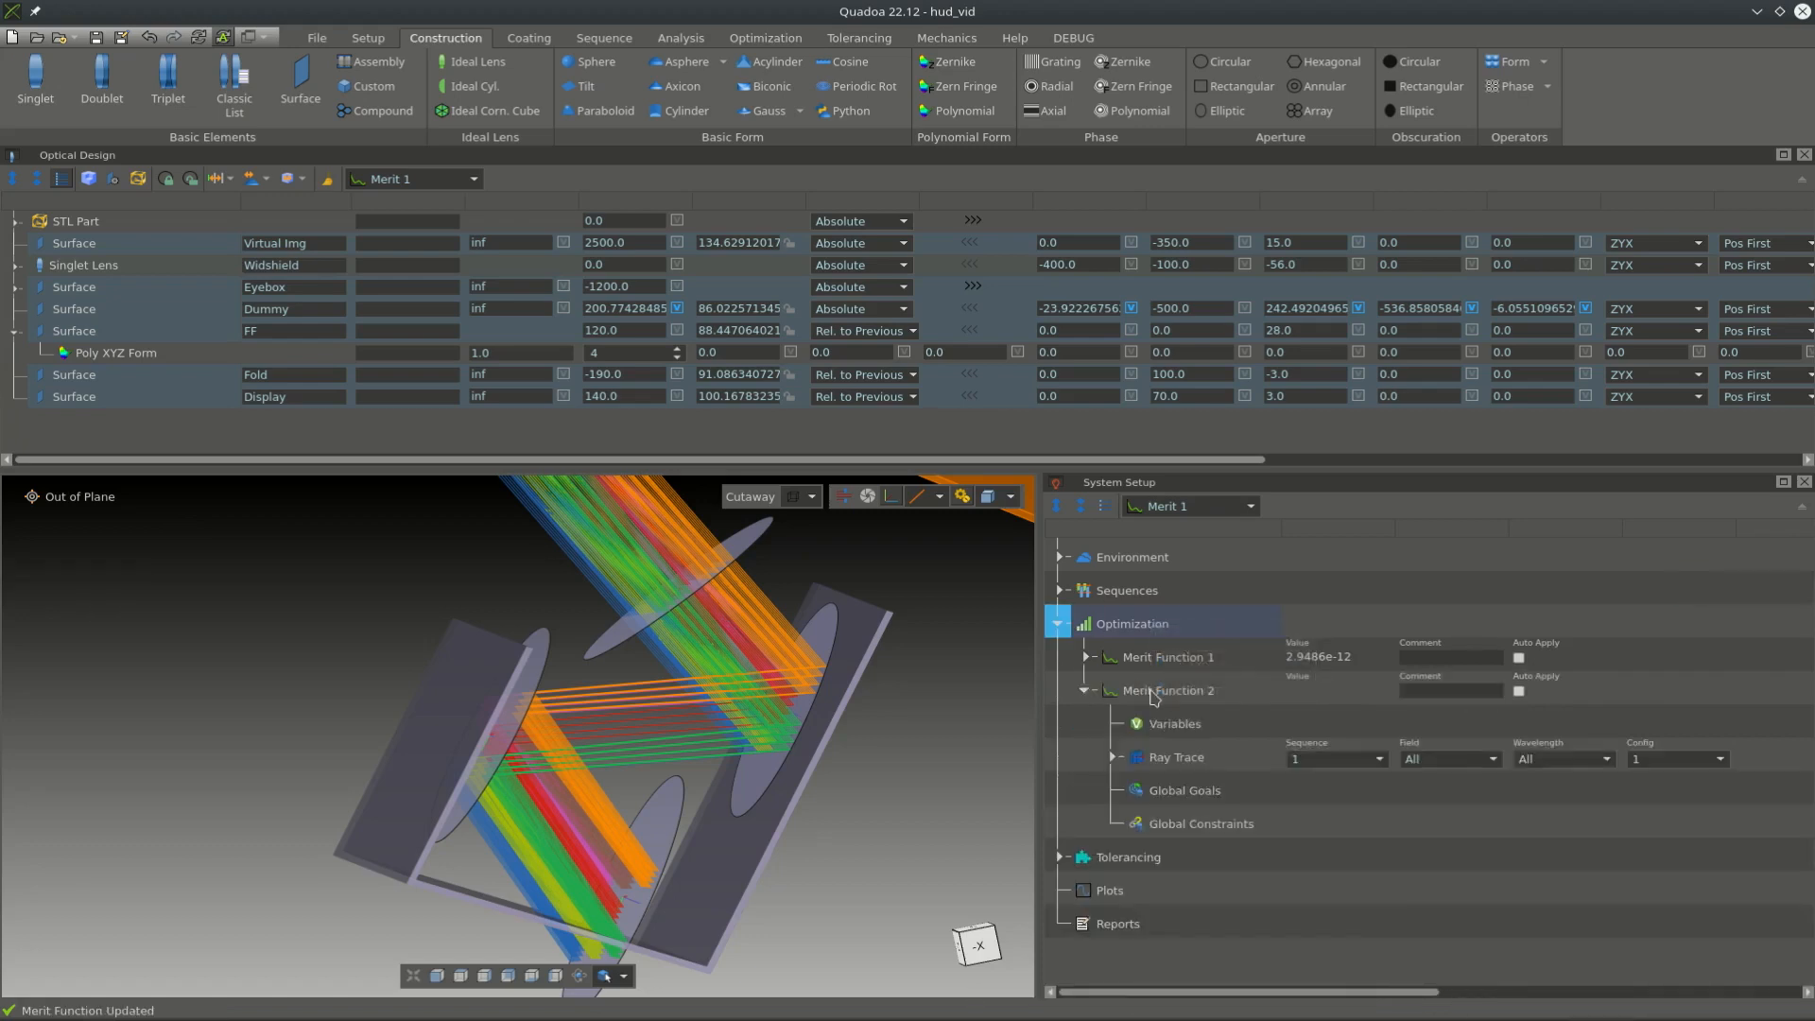
# - Add an aberration goal to the ray trace of Merit Function 2
pyautogui.rightClick(1145, 691)
pyautogui.click(1223, 704)
pyautogui.rightClick(1188, 758)
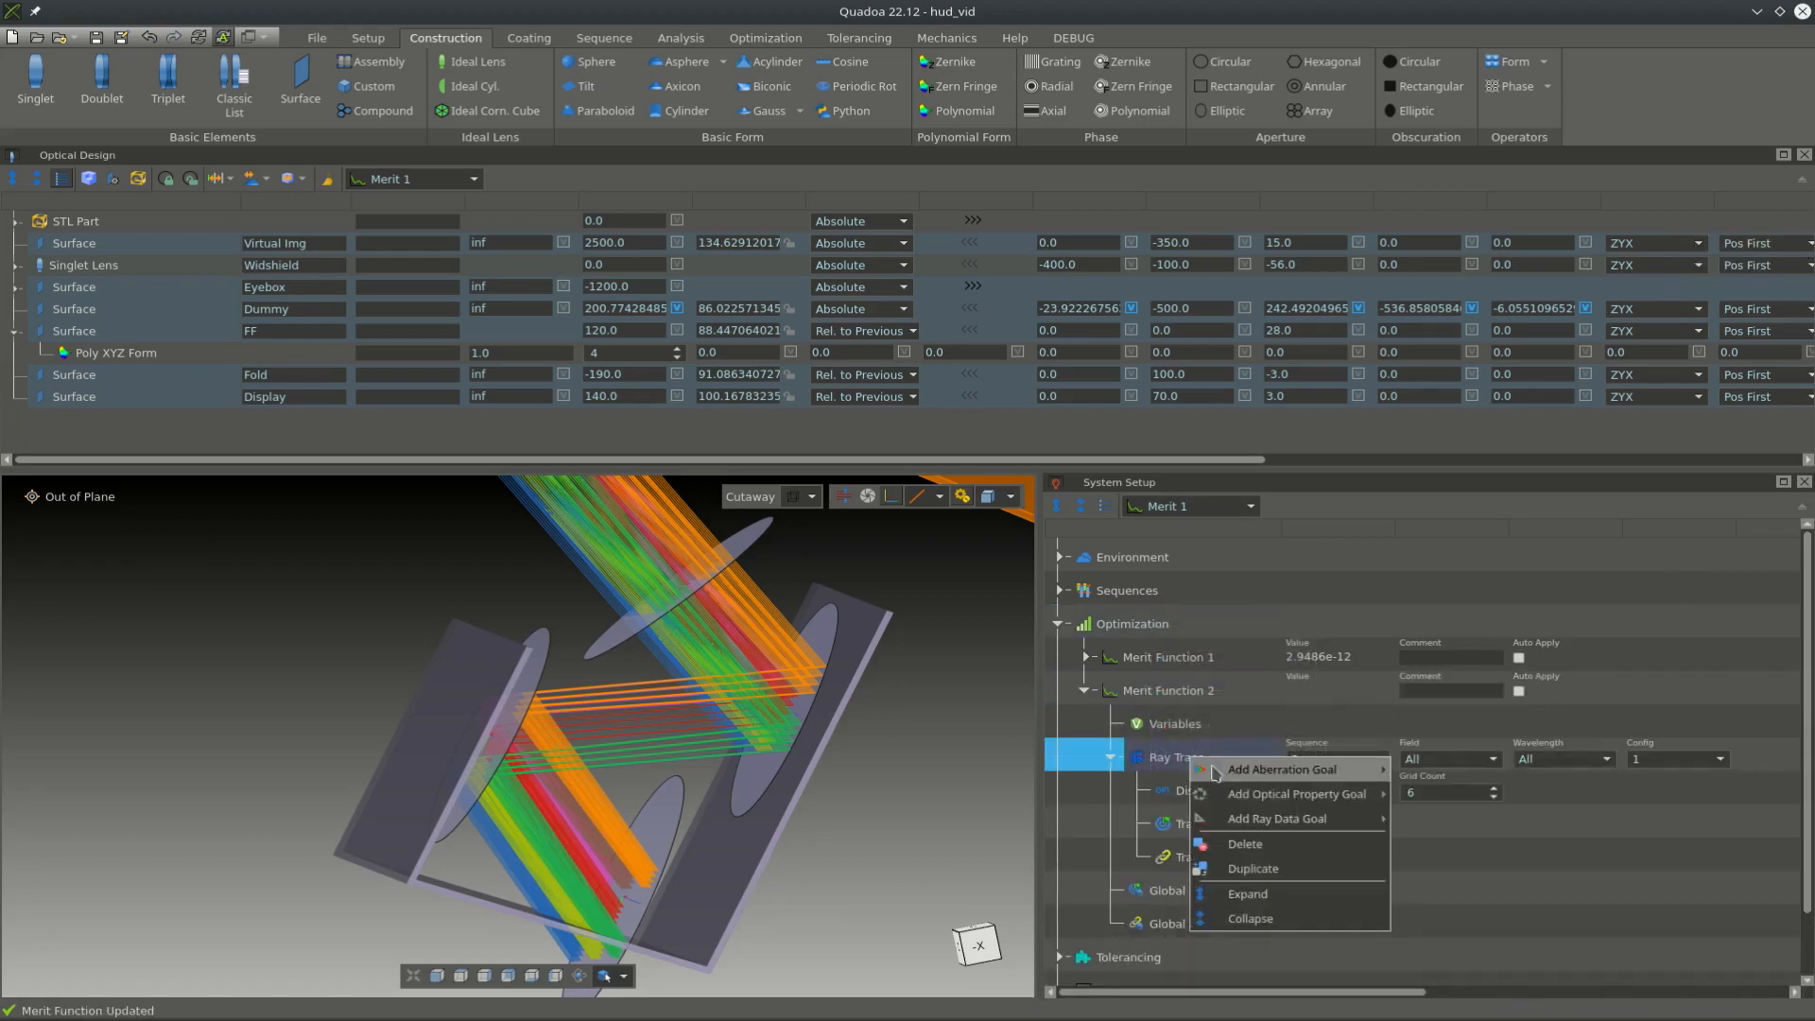
pyautogui.moveTo(1383, 770)
pyautogui.click(1536, 516)
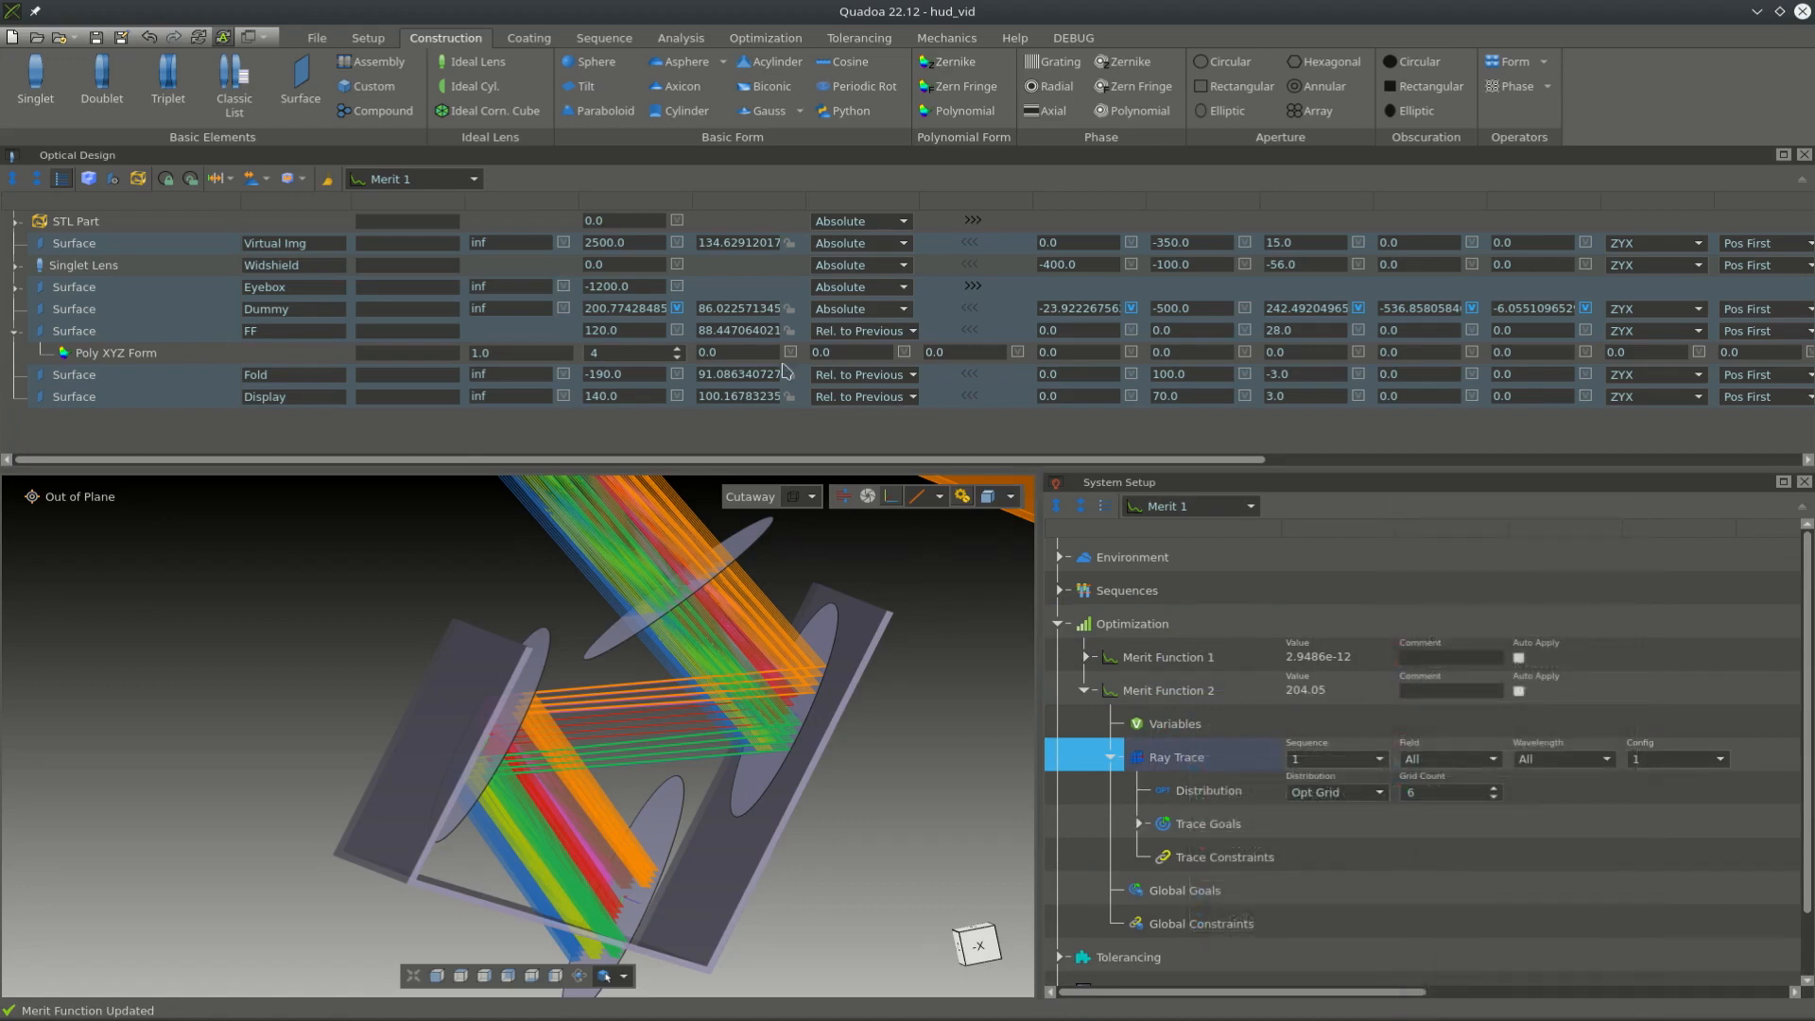
# - Make Merit 2 the active merit function for the optical design and set the FF surface's polynomial coefficients as variable
pyautogui.click(441, 182)
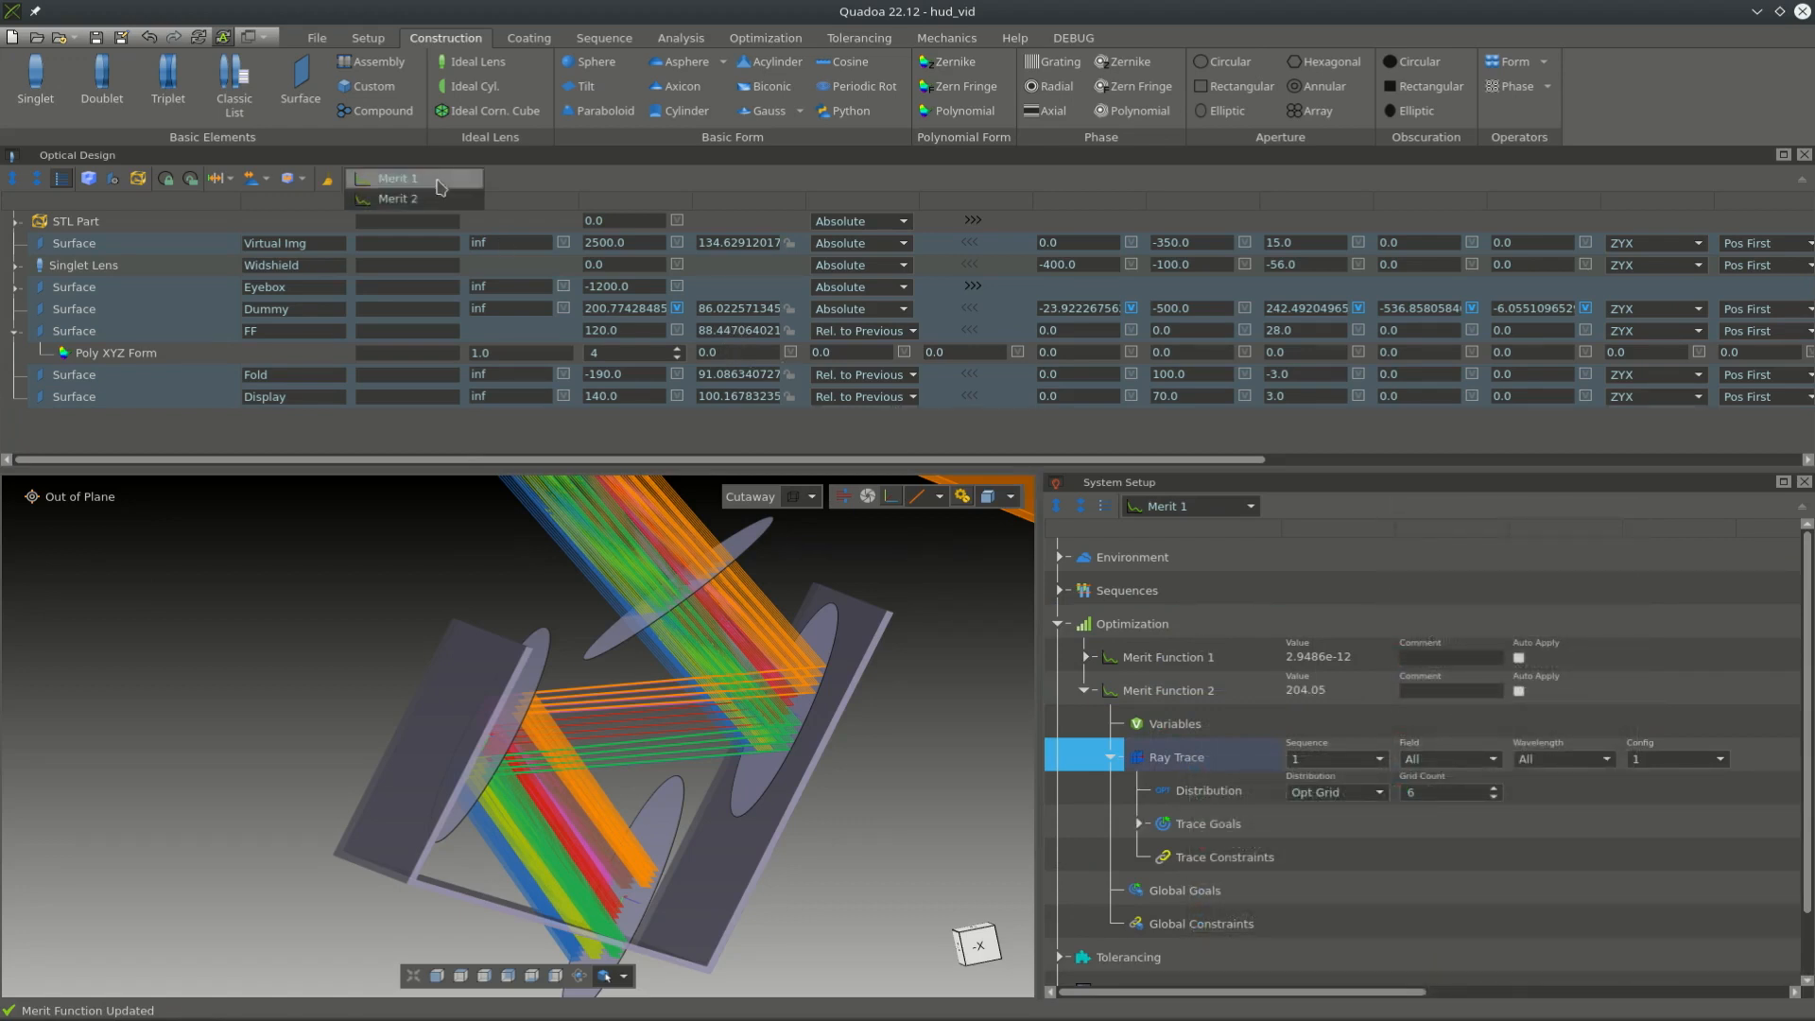
pyautogui.click(441, 201)
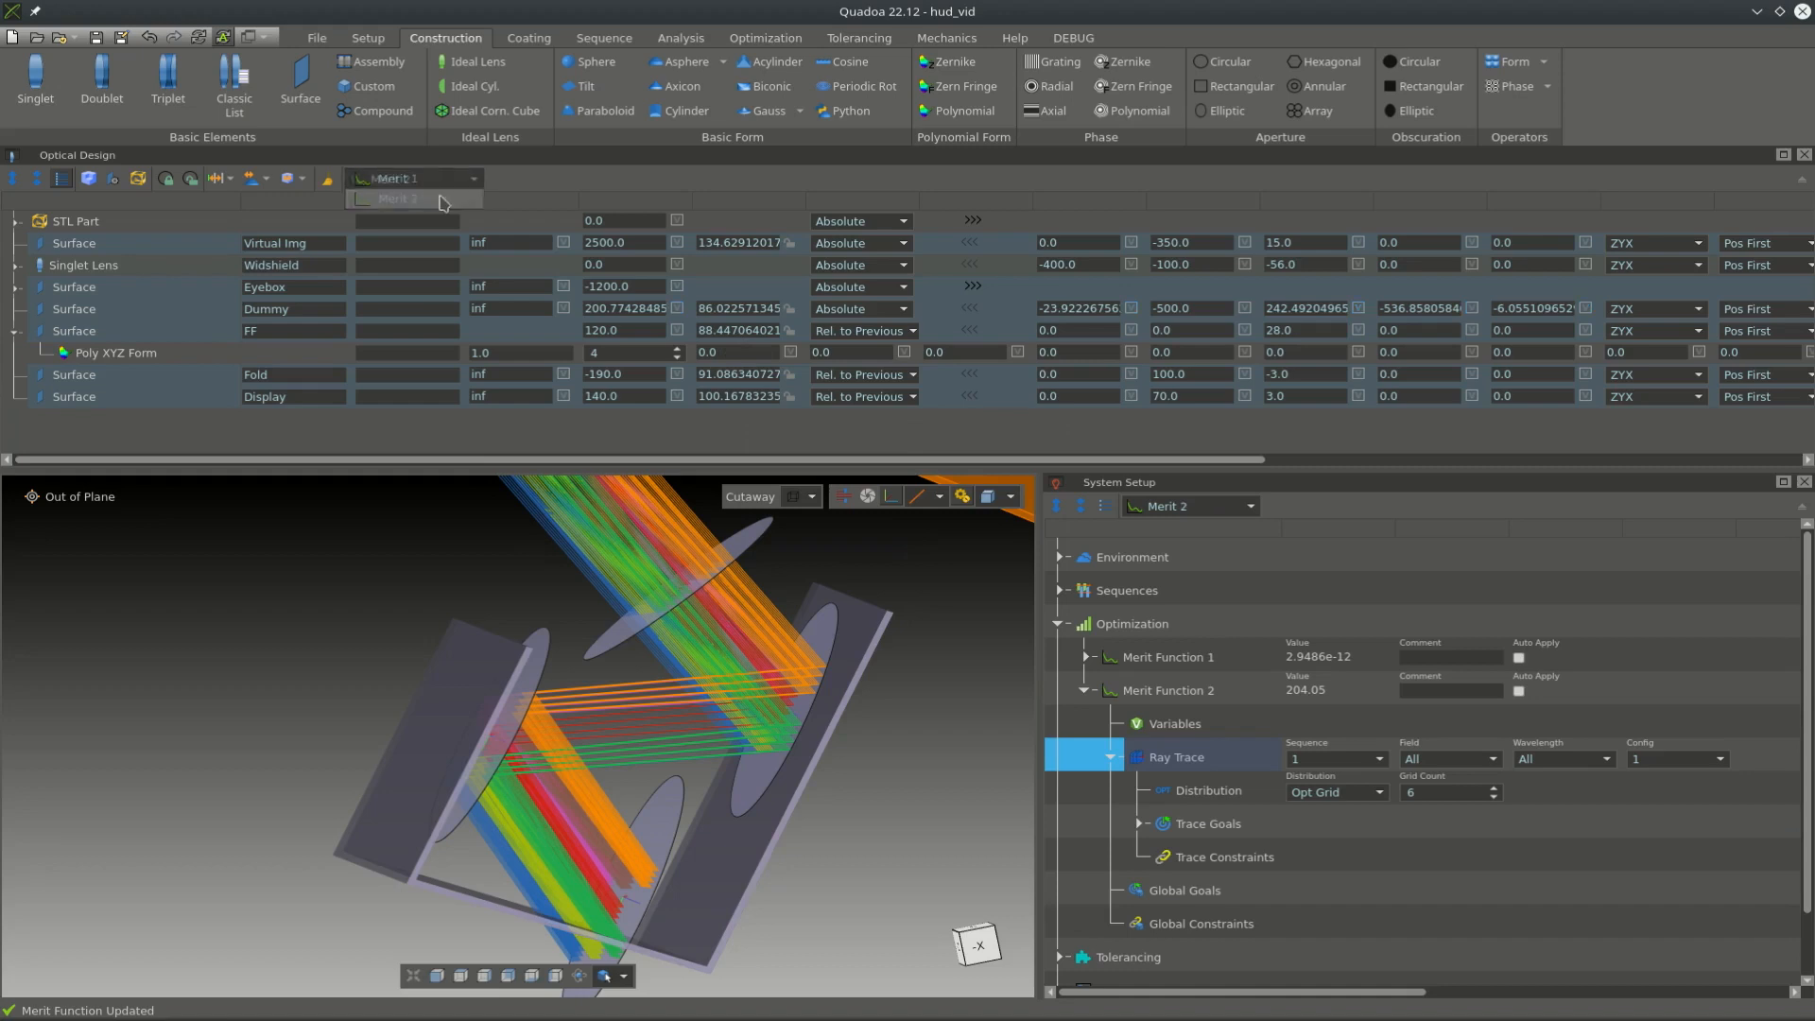
pyautogui.rightClick(126, 362)
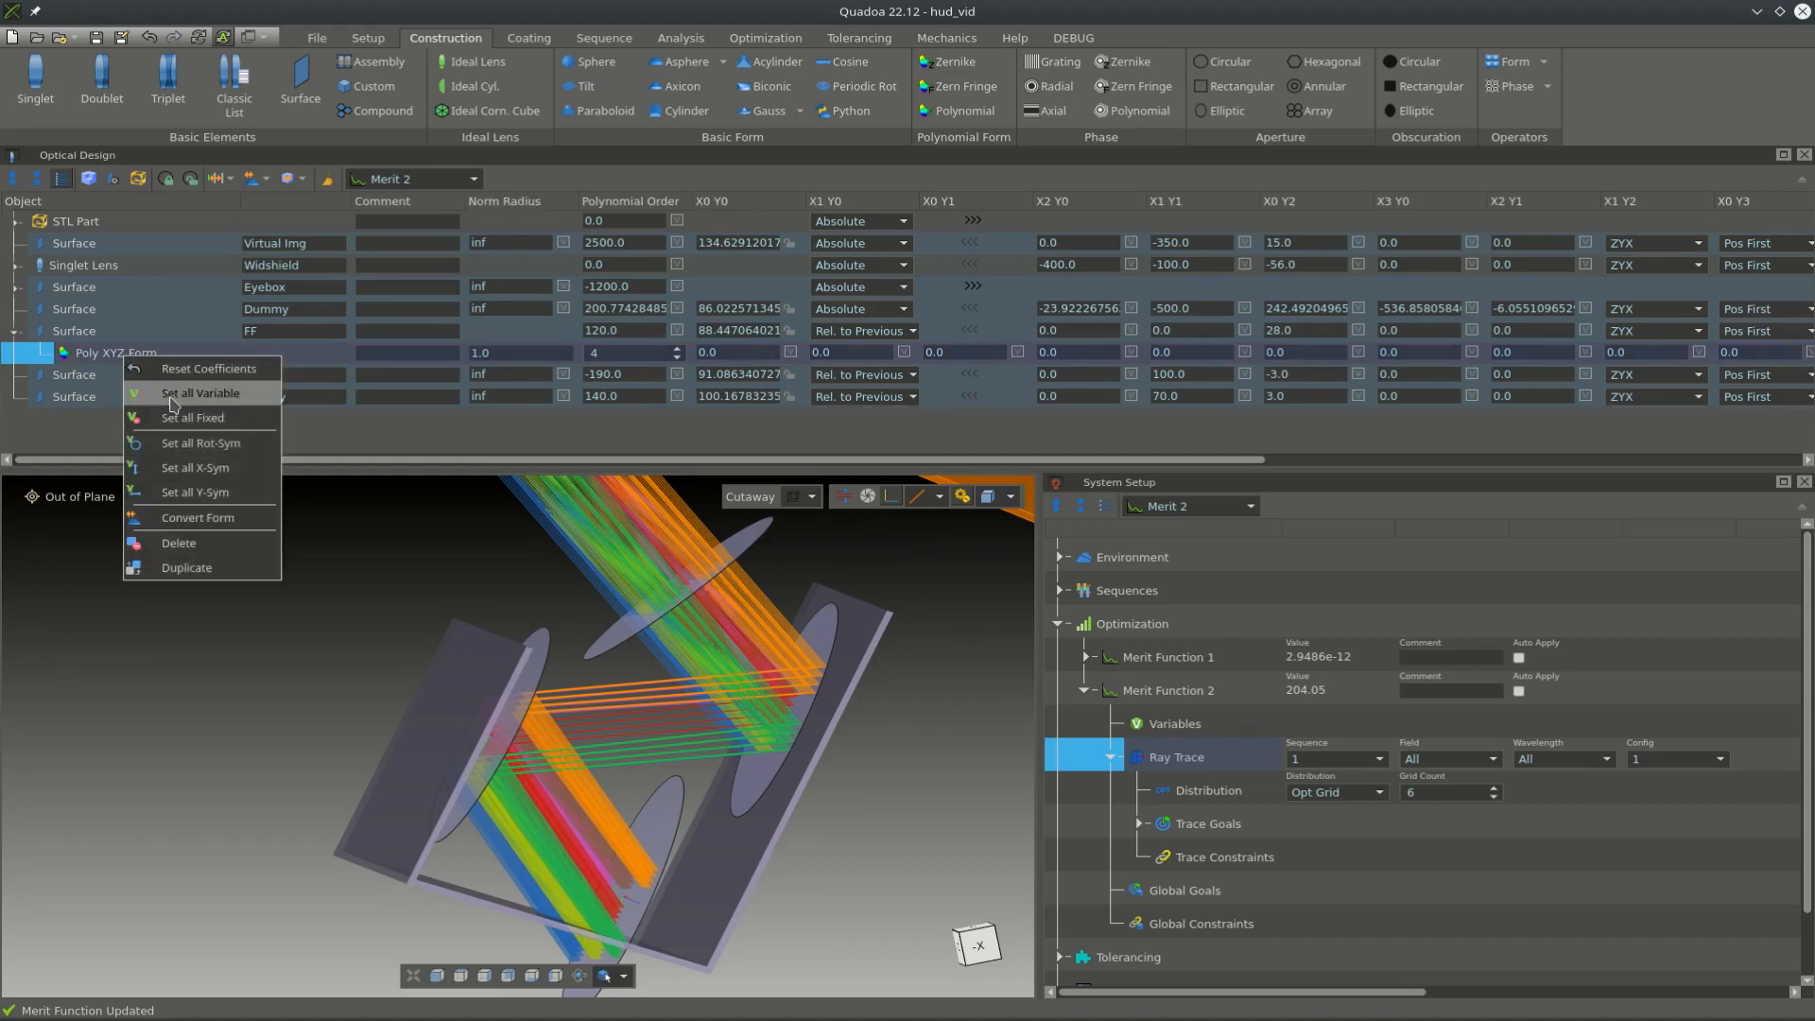
pyautogui.click(171, 398)
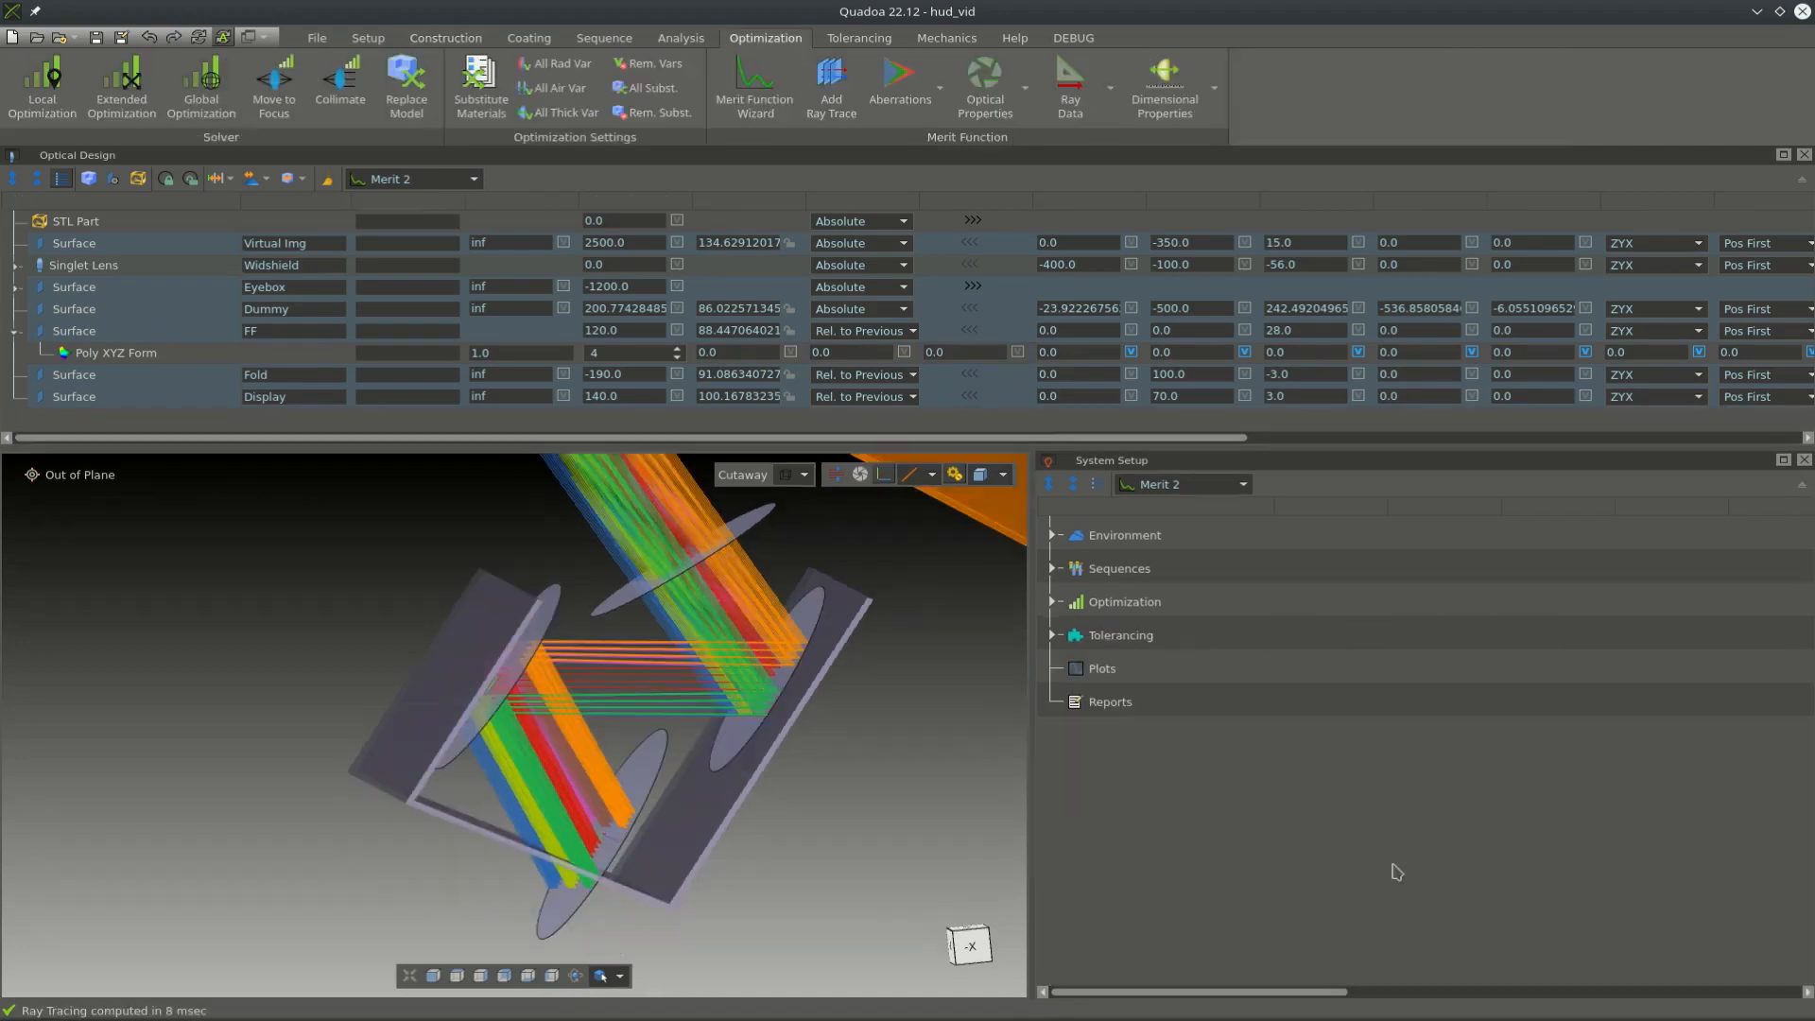
# - Create a spot diagram and dock it beside the 3D view
pyautogui.click(680, 38)
pyautogui.click(24, 106)
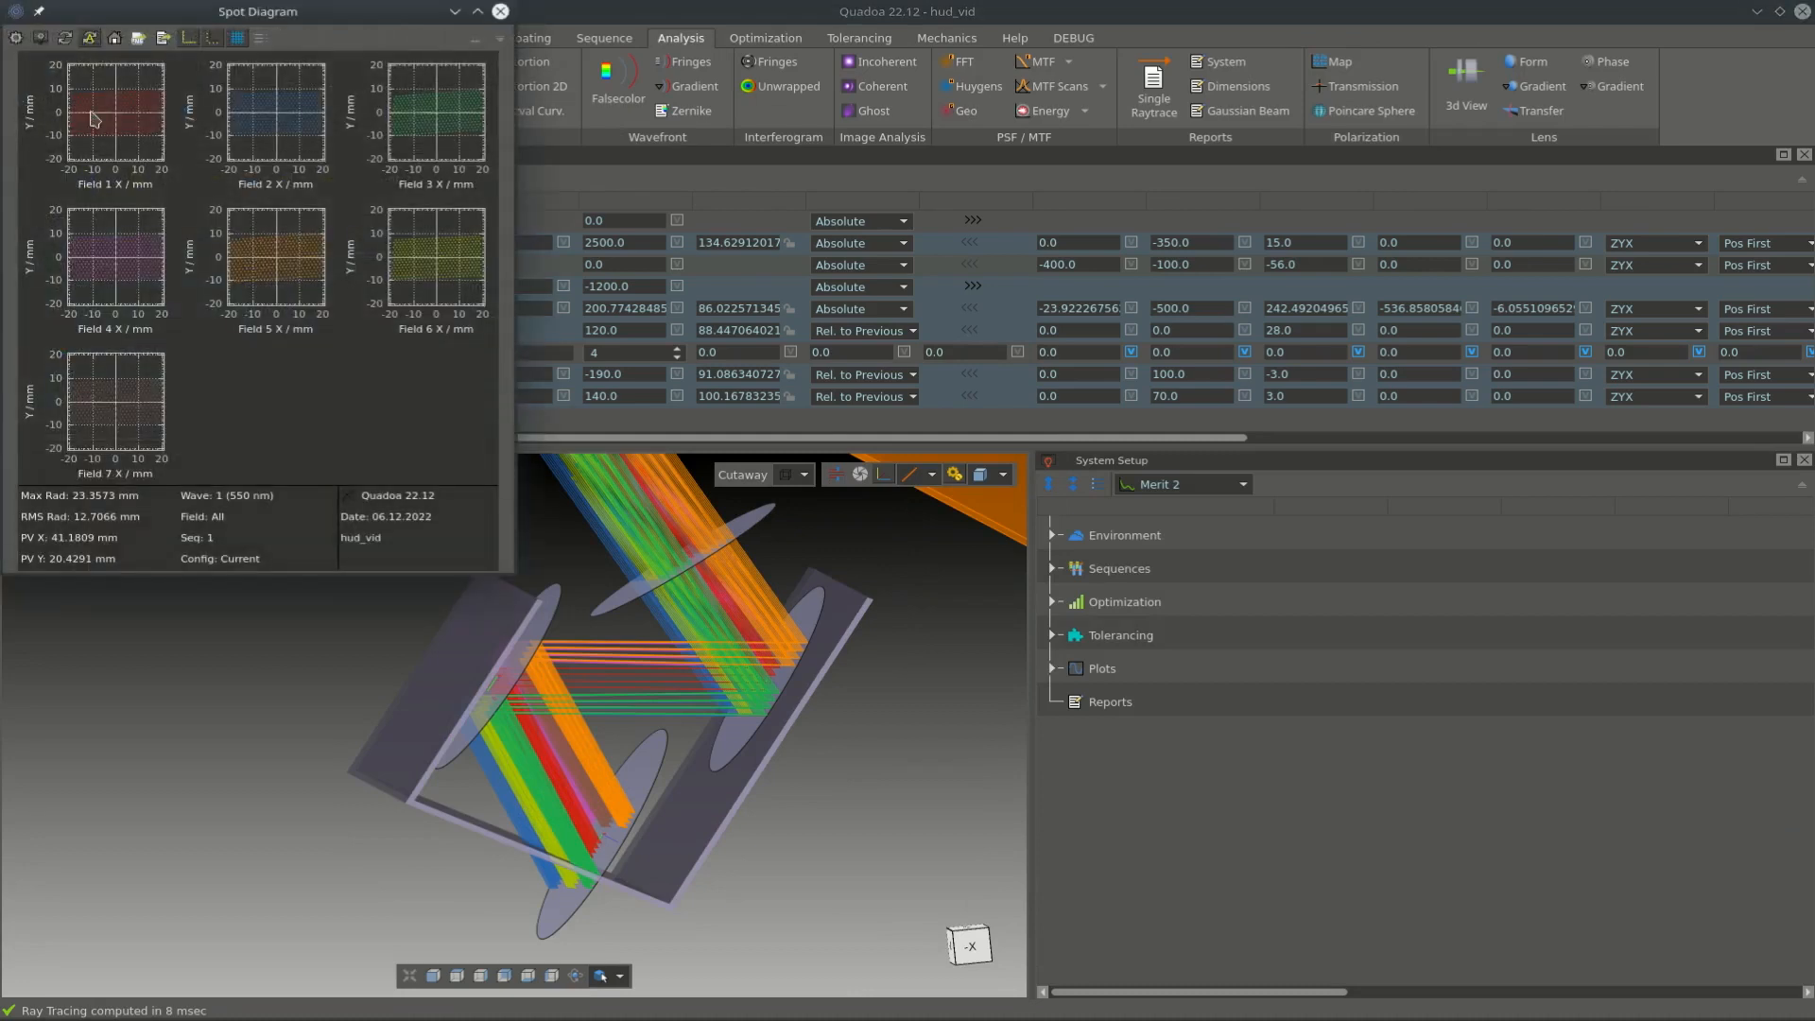
pyautogui.click(498, 41)
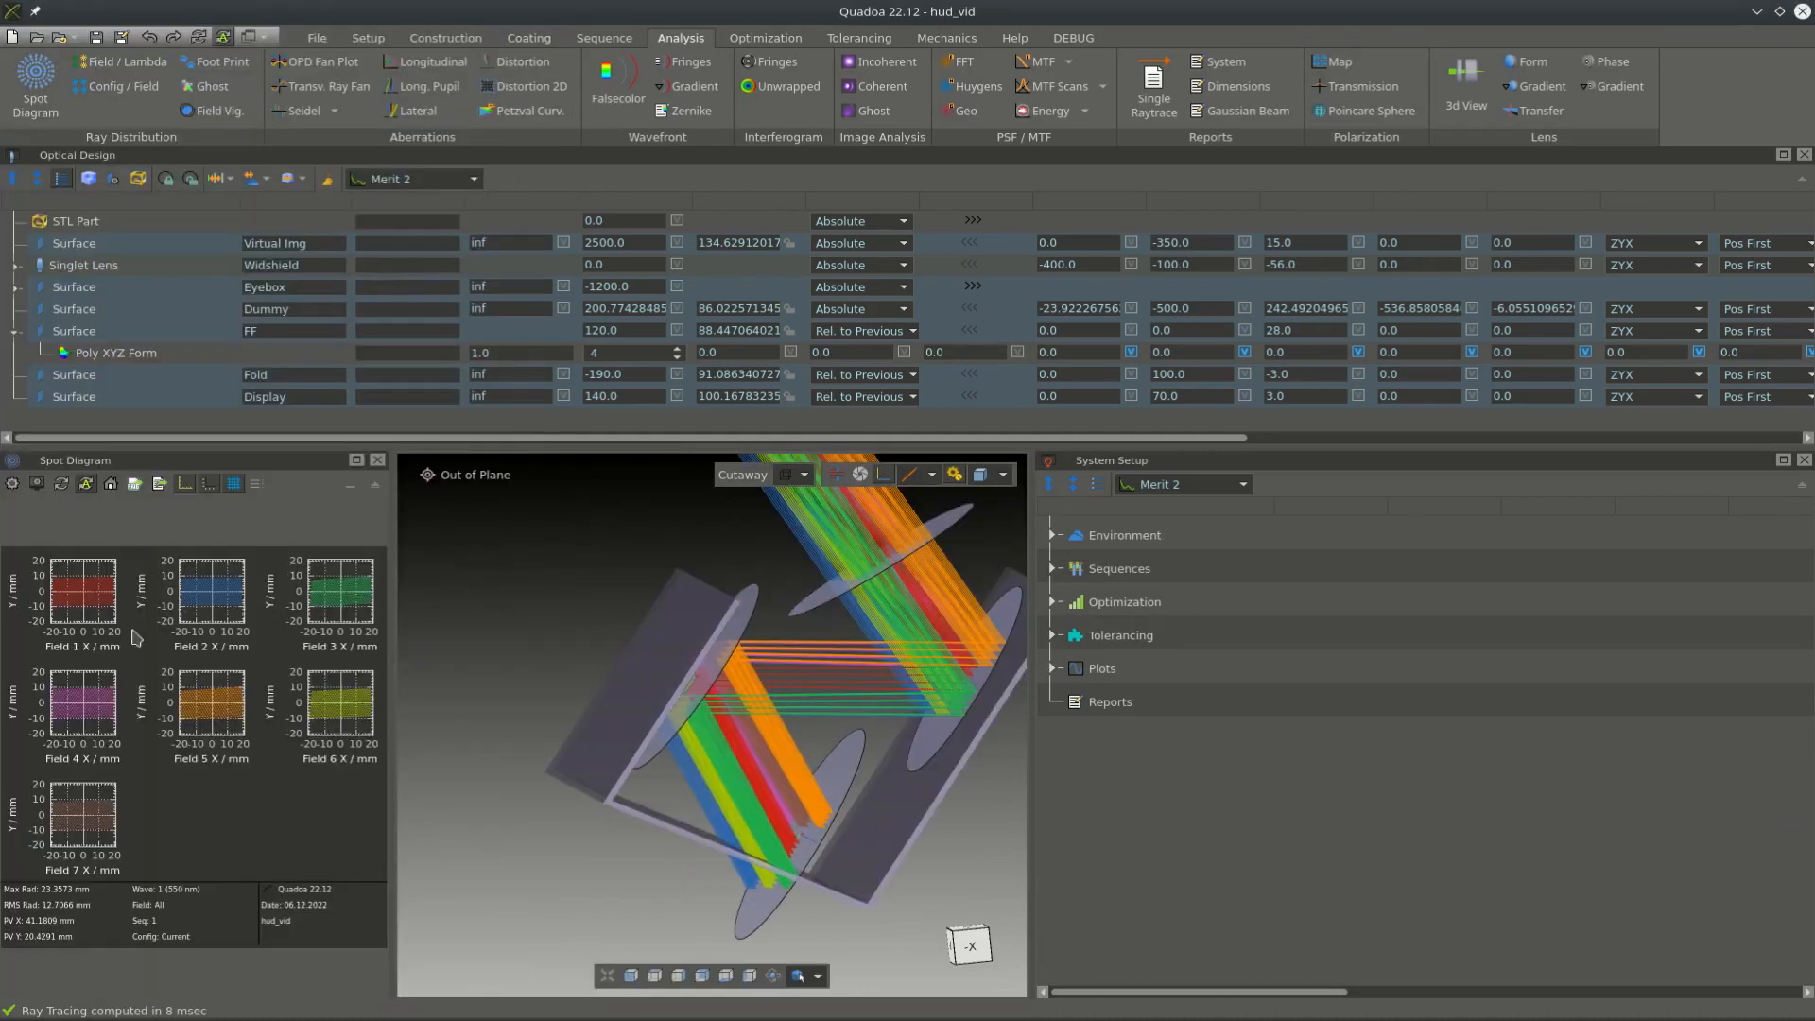
pyautogui.scroll(4, 517, 701)
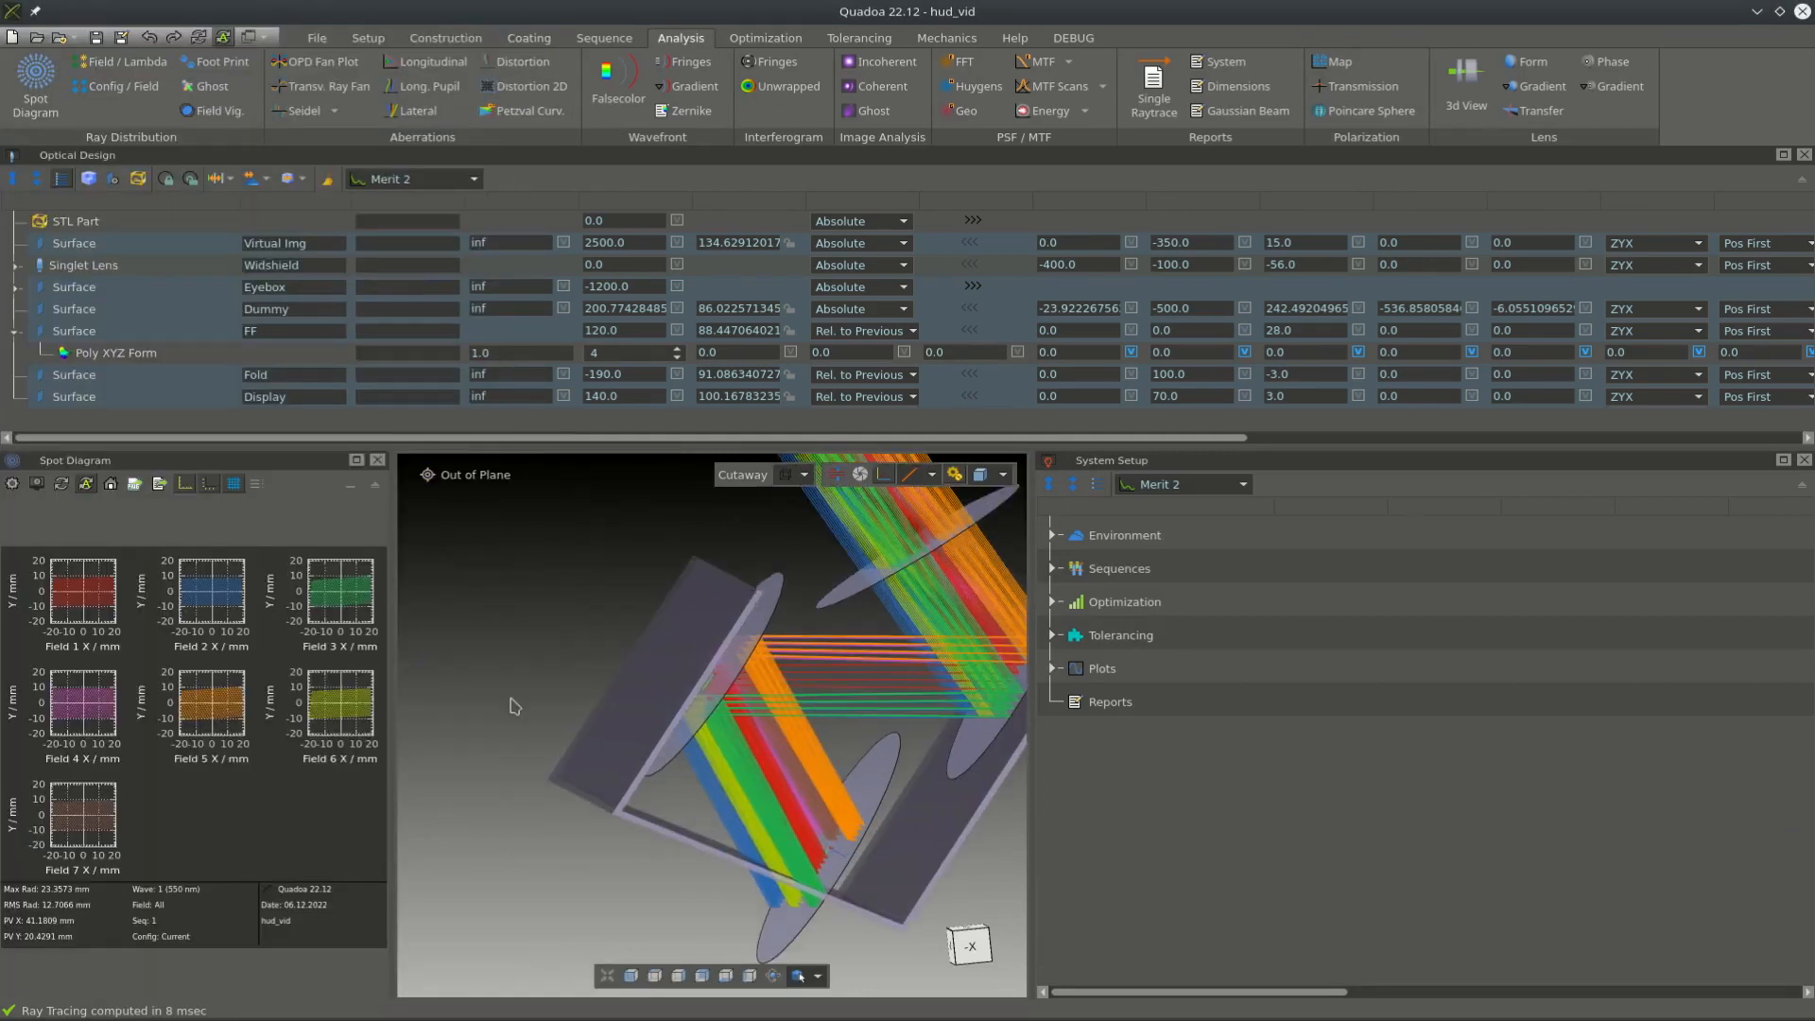
pyautogui.scroll(-6, 517, 701)
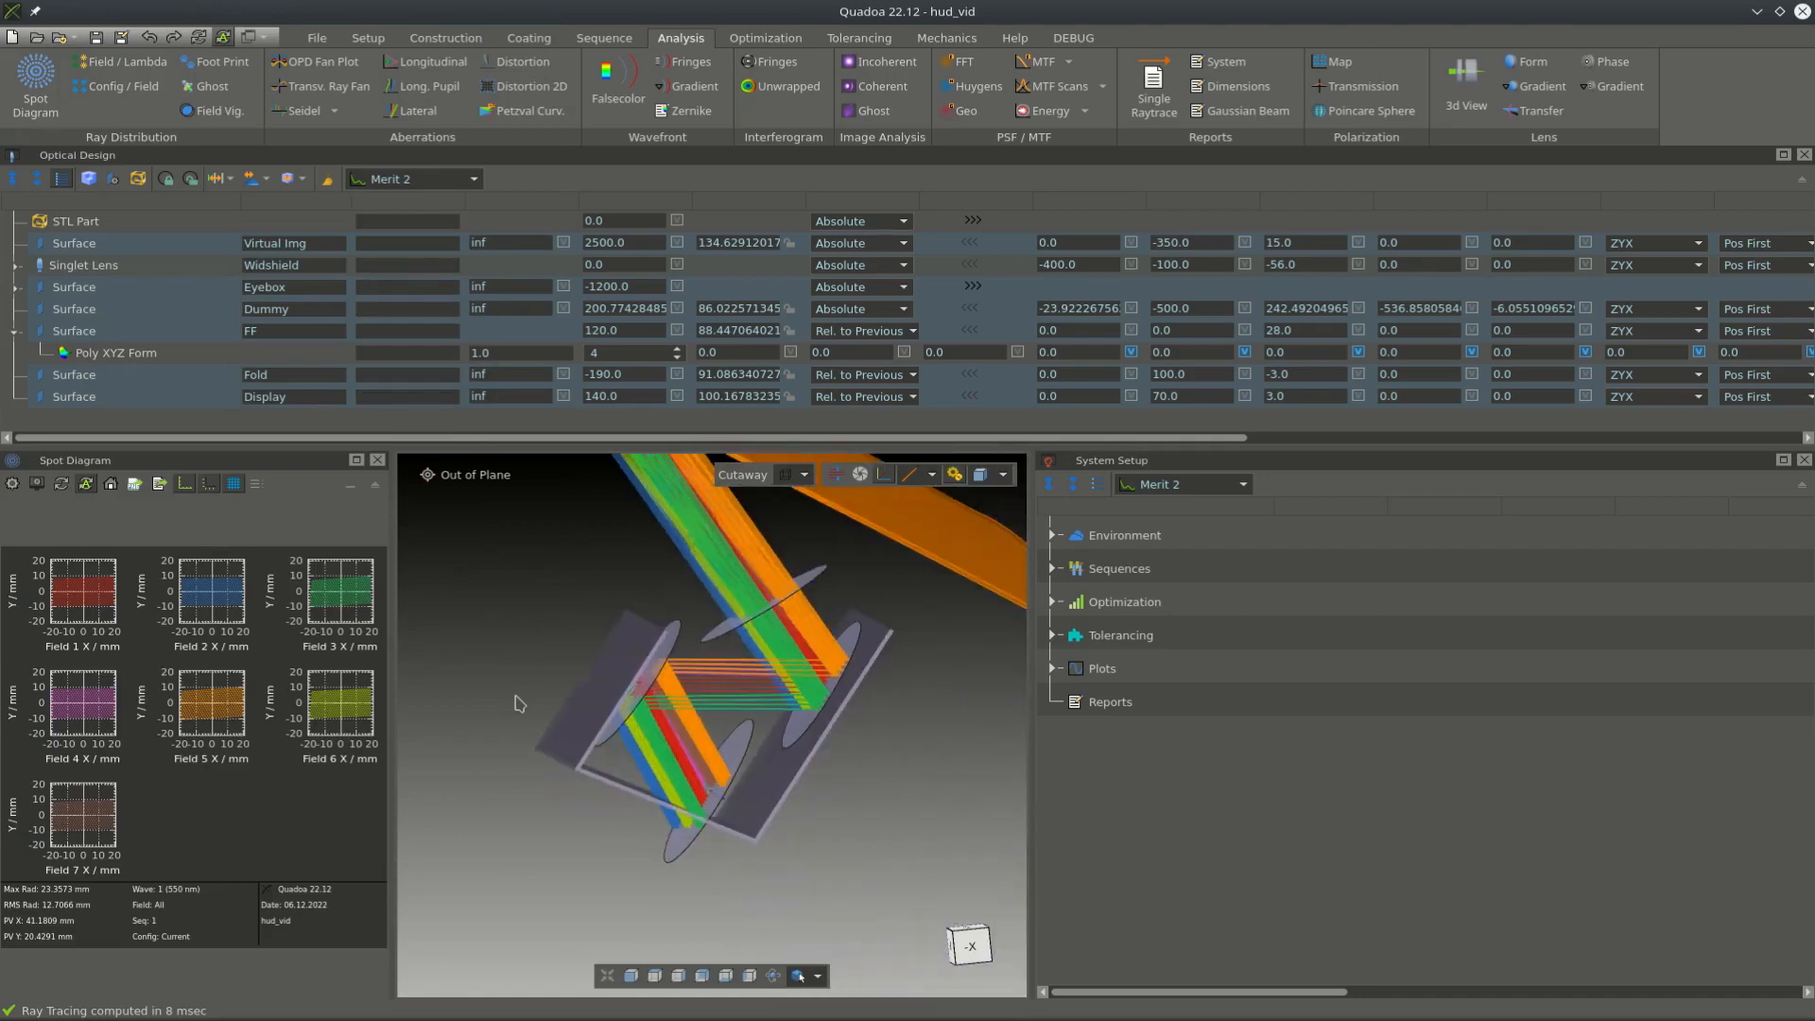
# - Run a local optimization of the FF polynomial coefficients with Merit 2 and finish it
pyautogui.click(767, 38)
pyautogui.click(56, 112)
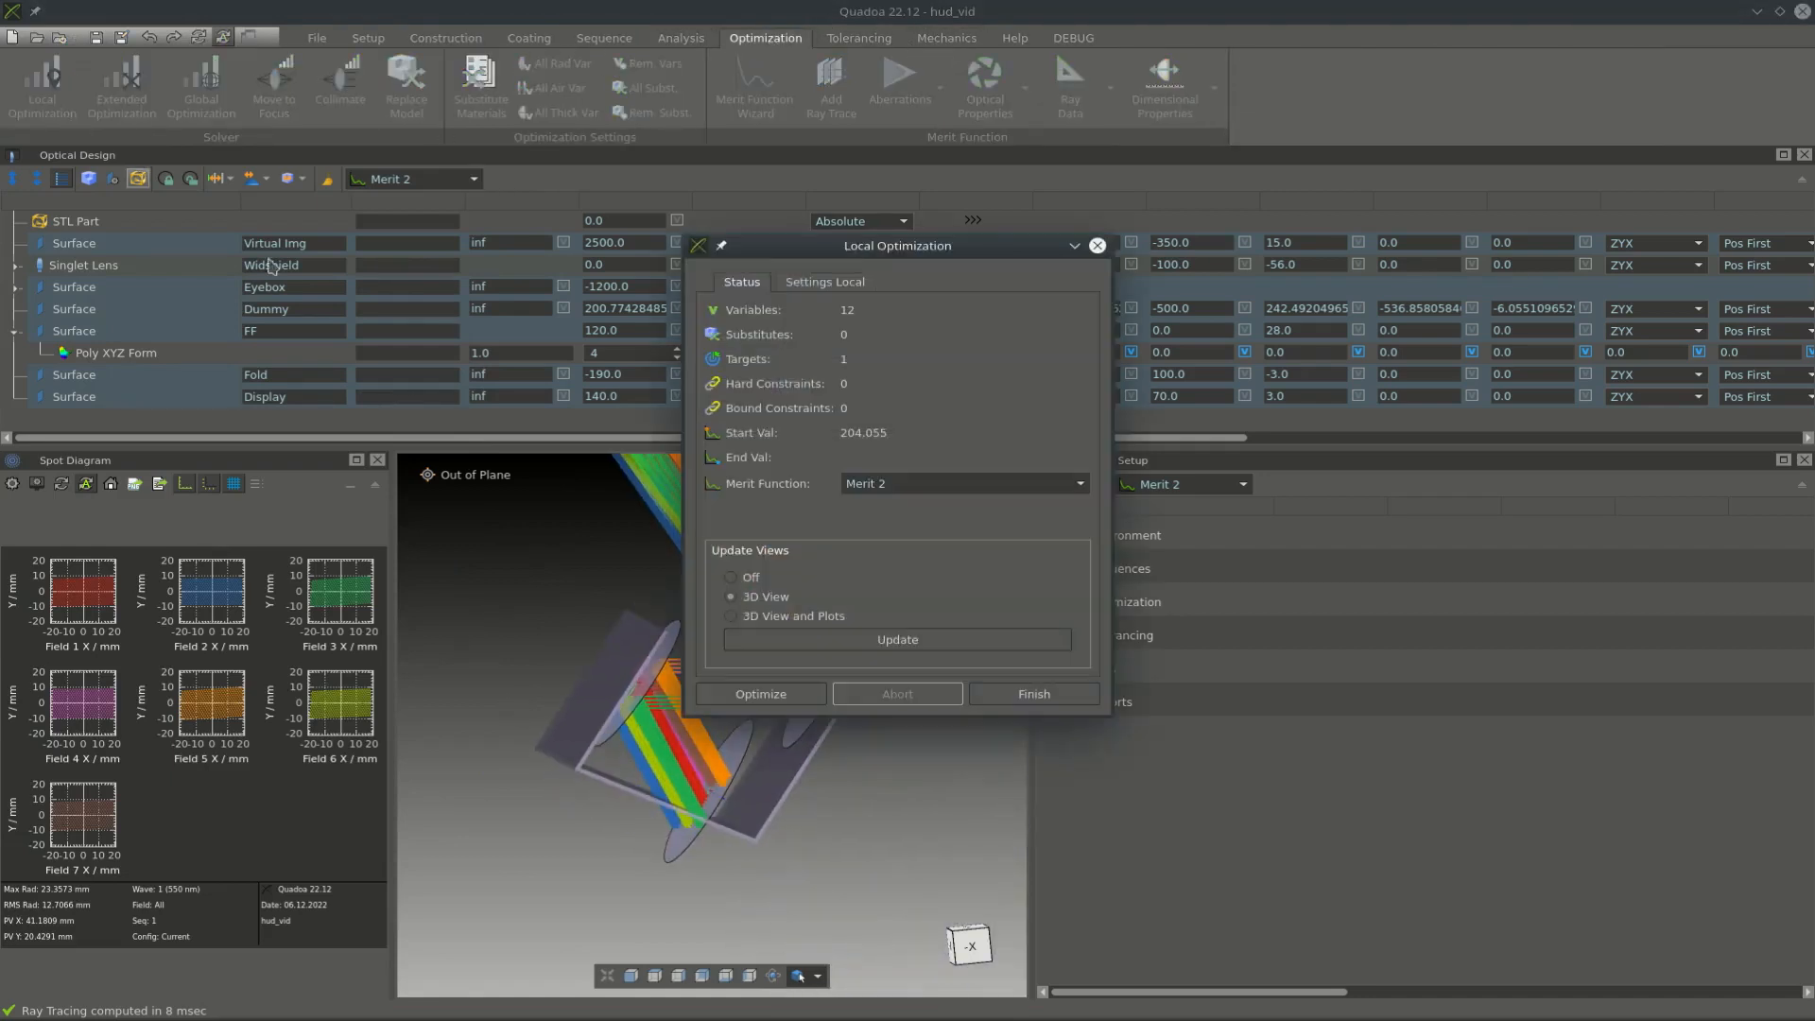
pyautogui.click(788, 699)
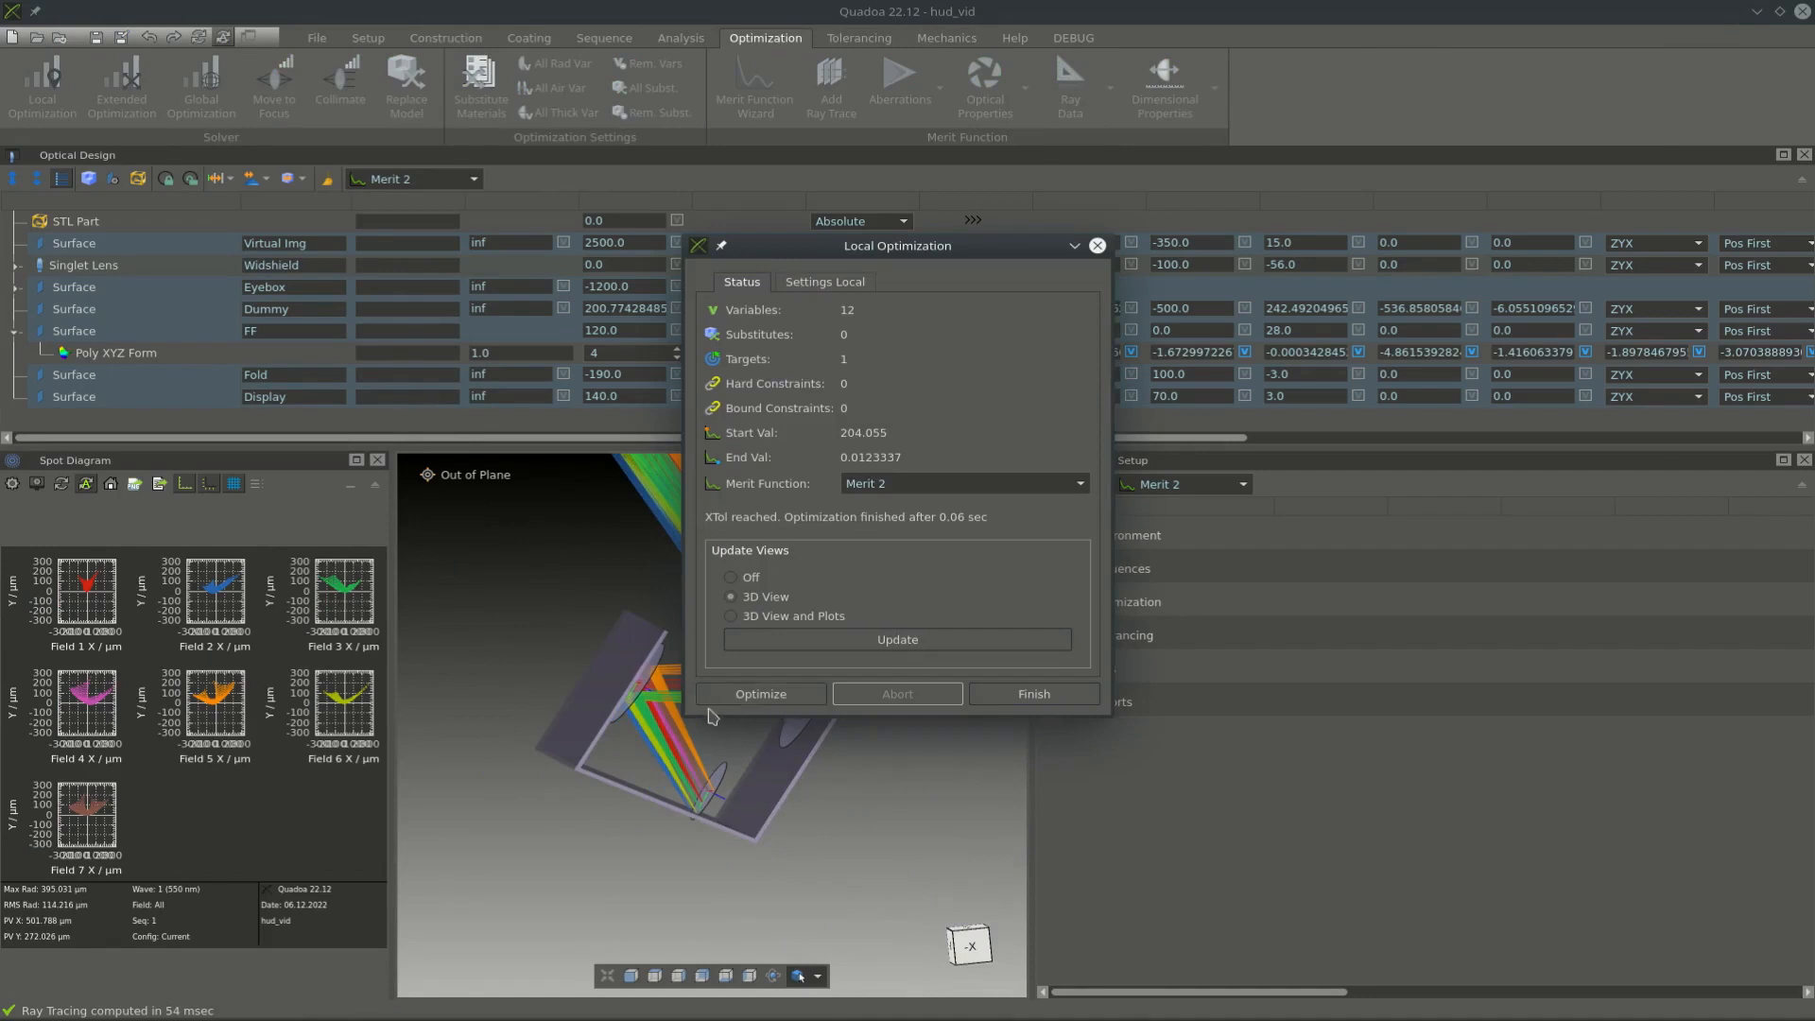
pyautogui.click(1028, 695)
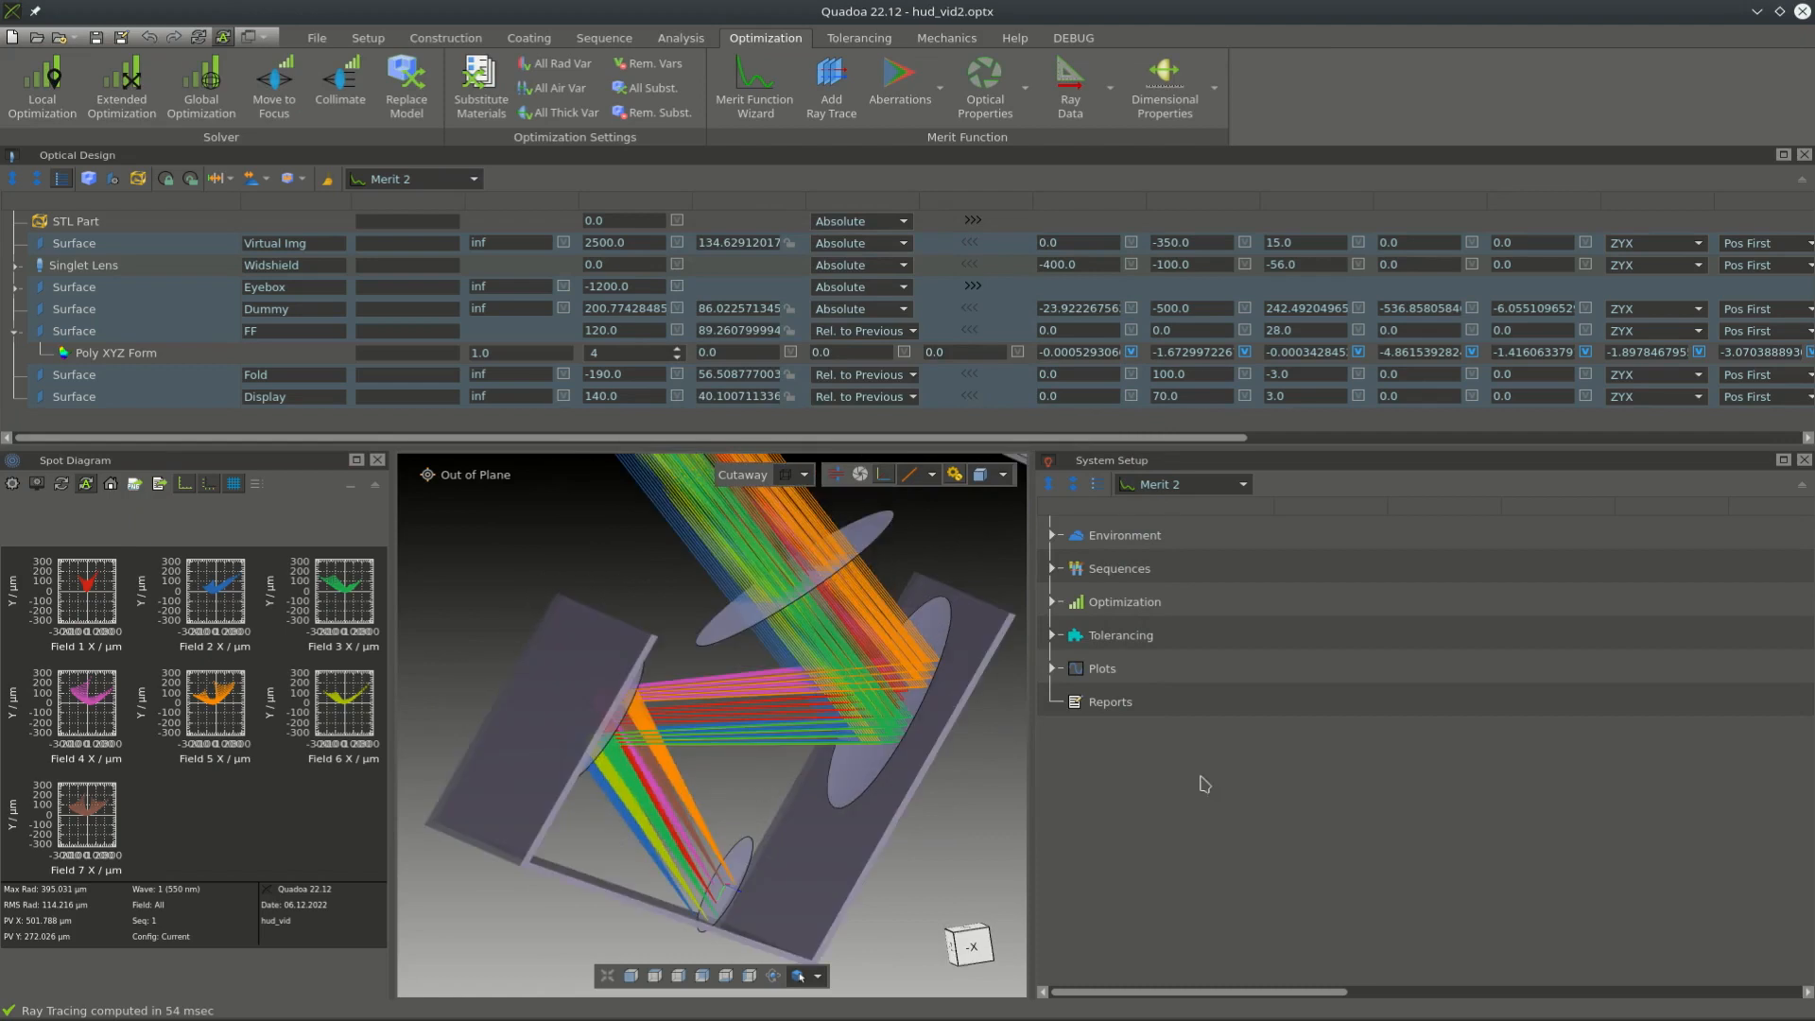
# - Rotate the Fold surface about X to 2.6 interactively in the 3D view
pyautogui.moveTo(983, 816); pyautogui.dragTo(743, 842)
pyautogui.scroll(3, 743, 848)
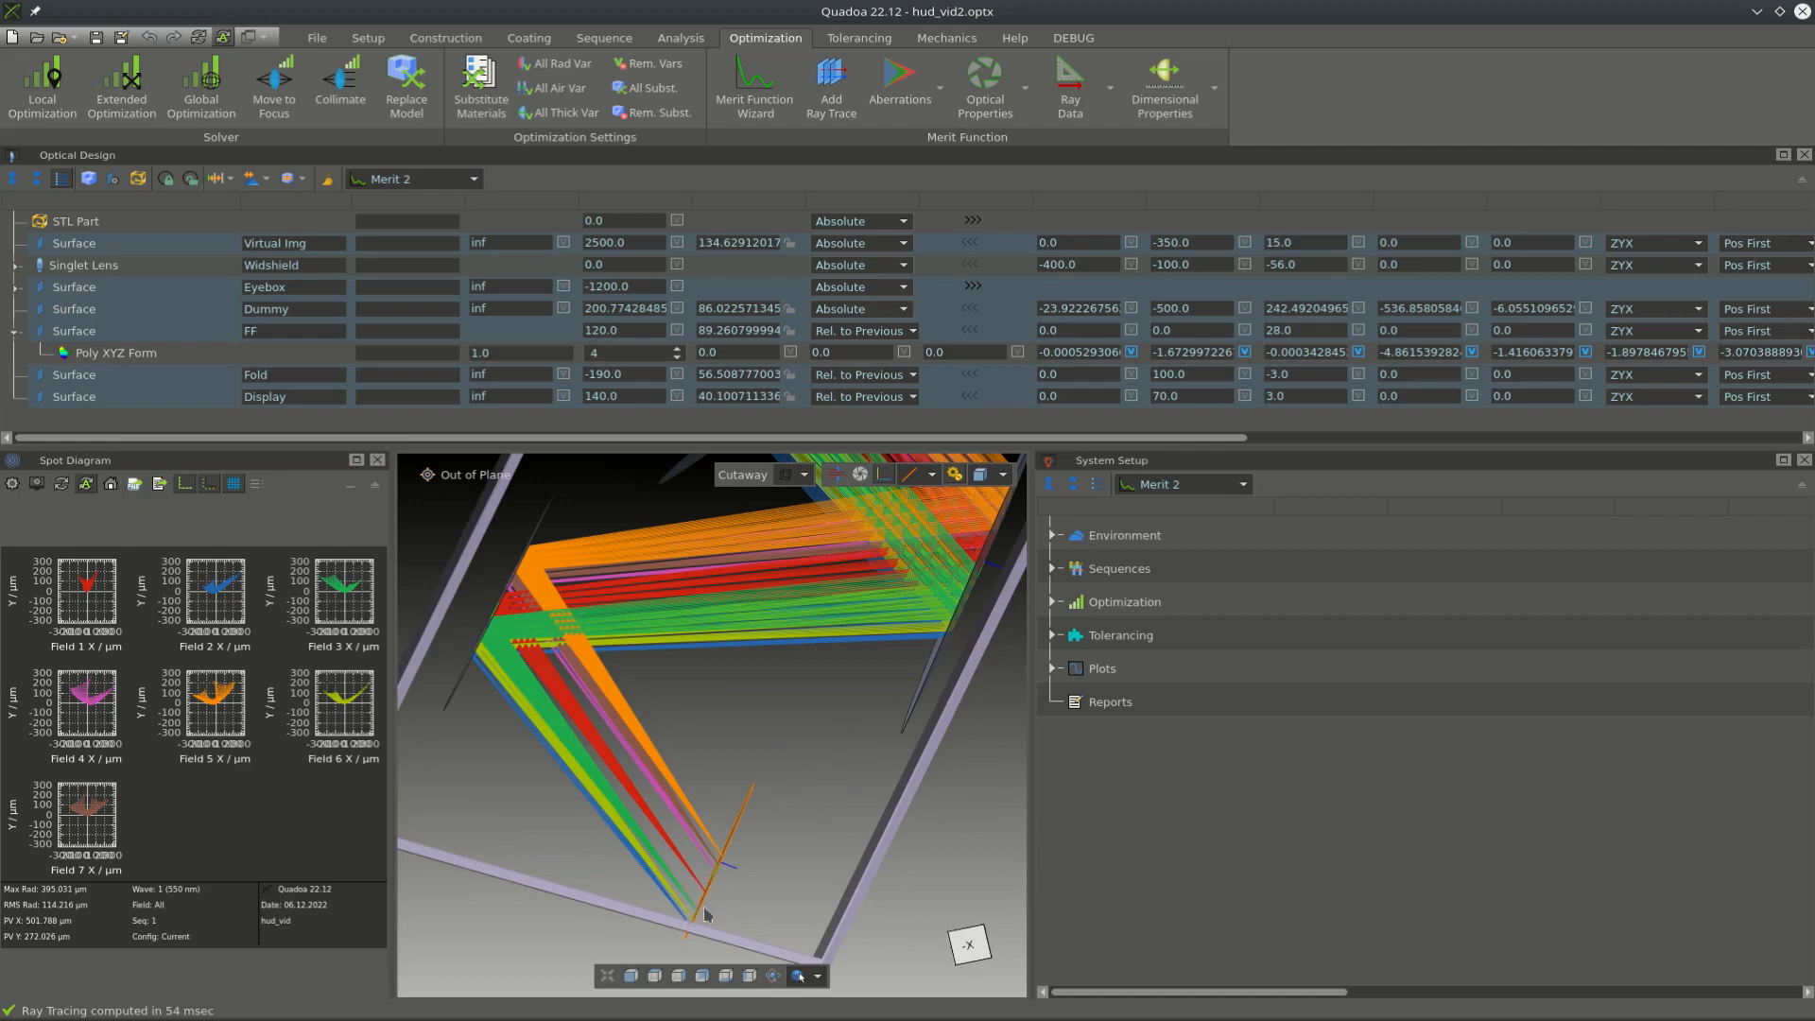
pyautogui.moveTo(707, 917); pyautogui.dragTo(781, 770)
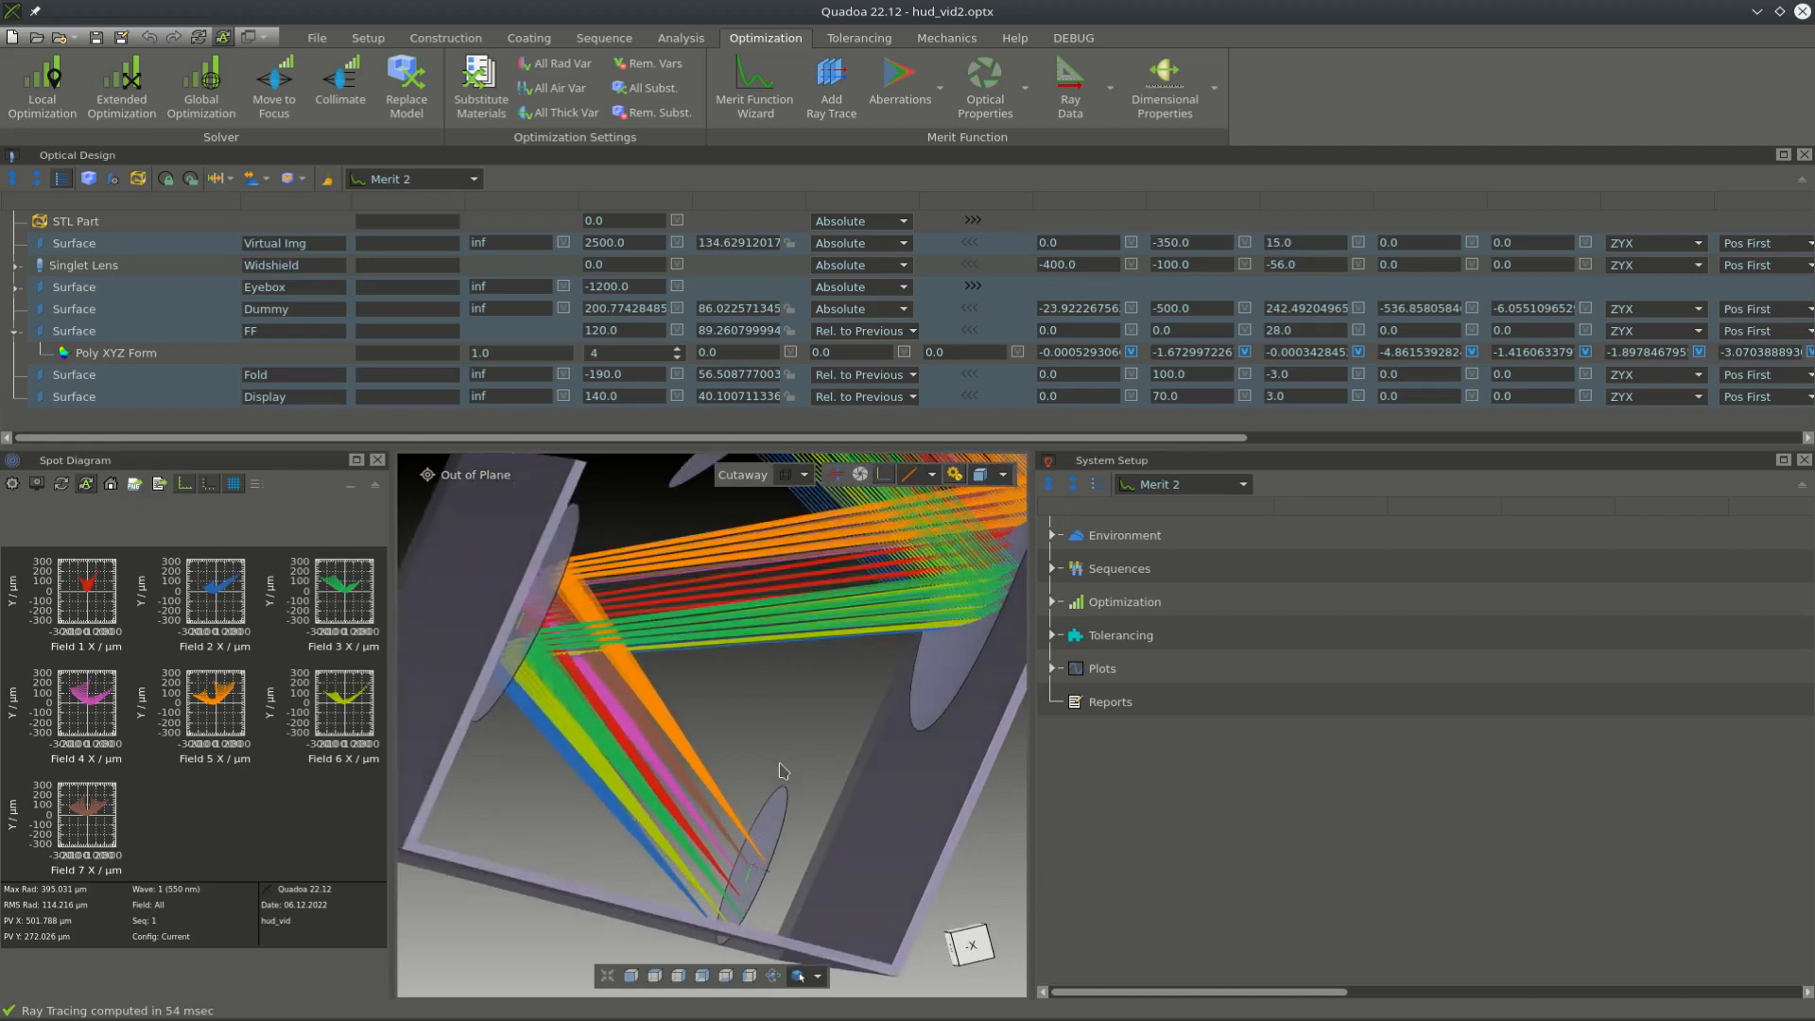
pyautogui.click(536, 609)
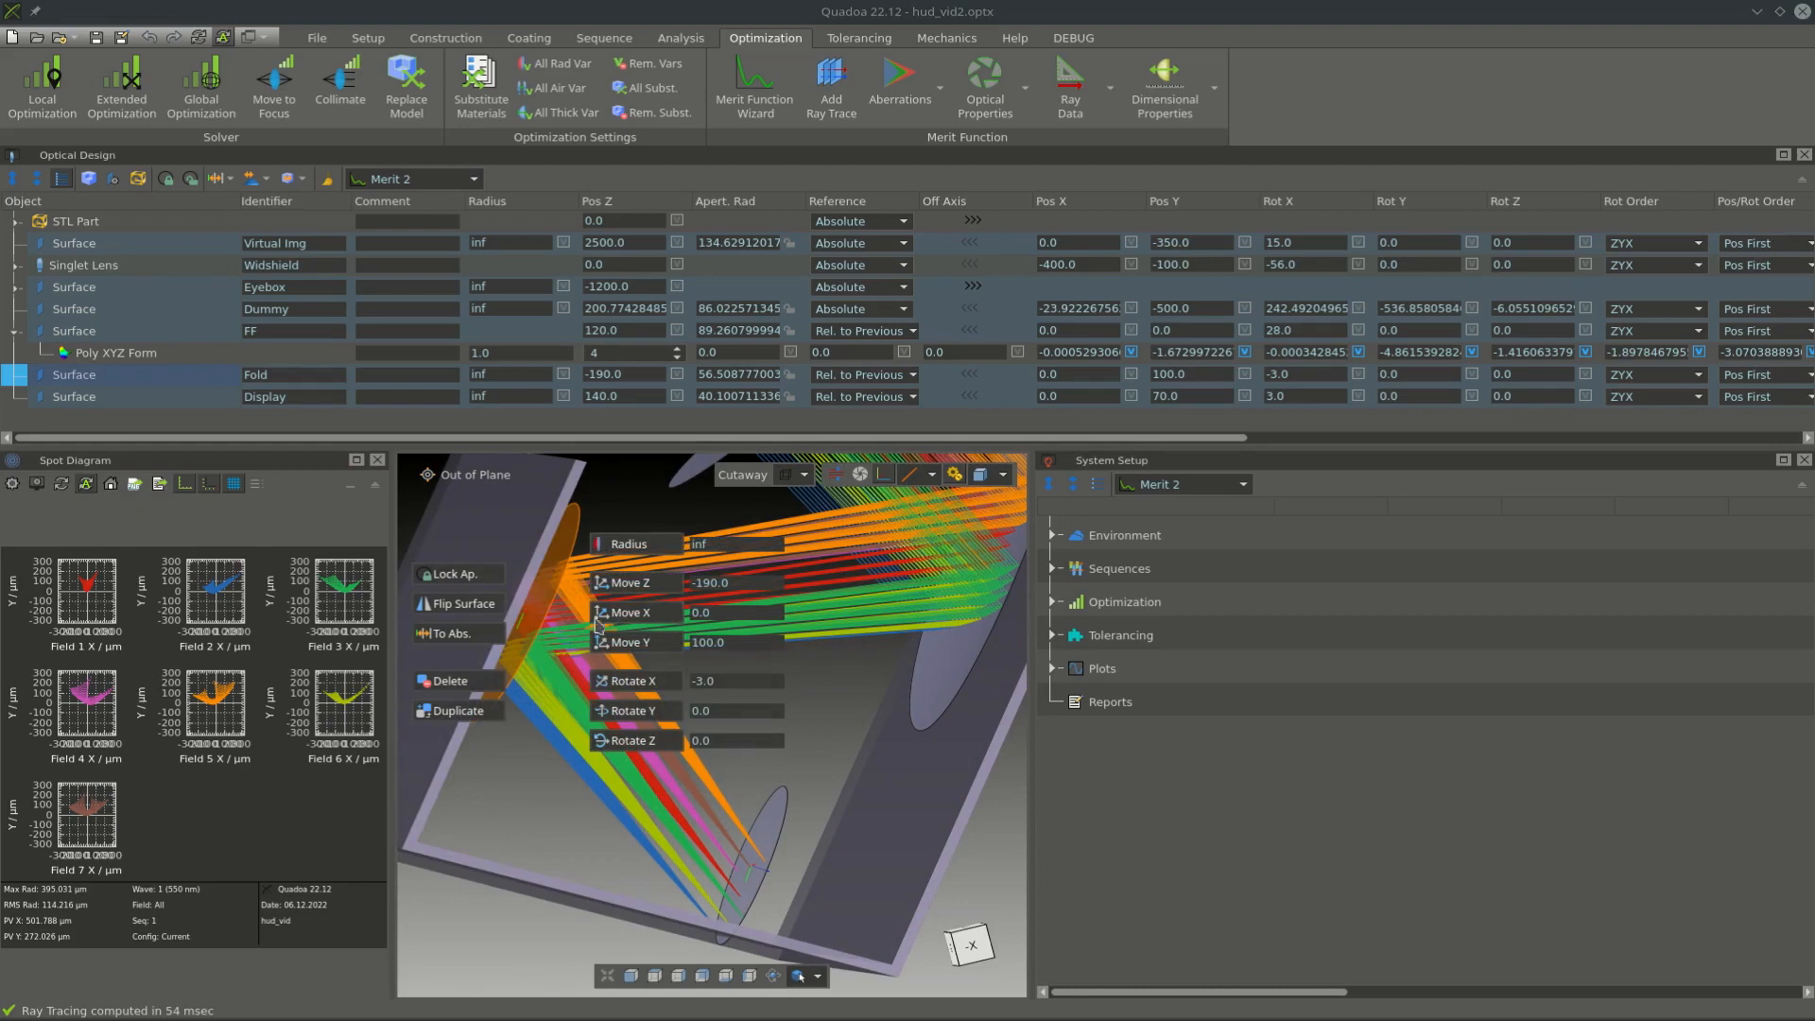
pyautogui.click(666, 681)
pyautogui.moveTo(786, 642); pyautogui.dragTo(871, 644)
pyautogui.click(867, 743)
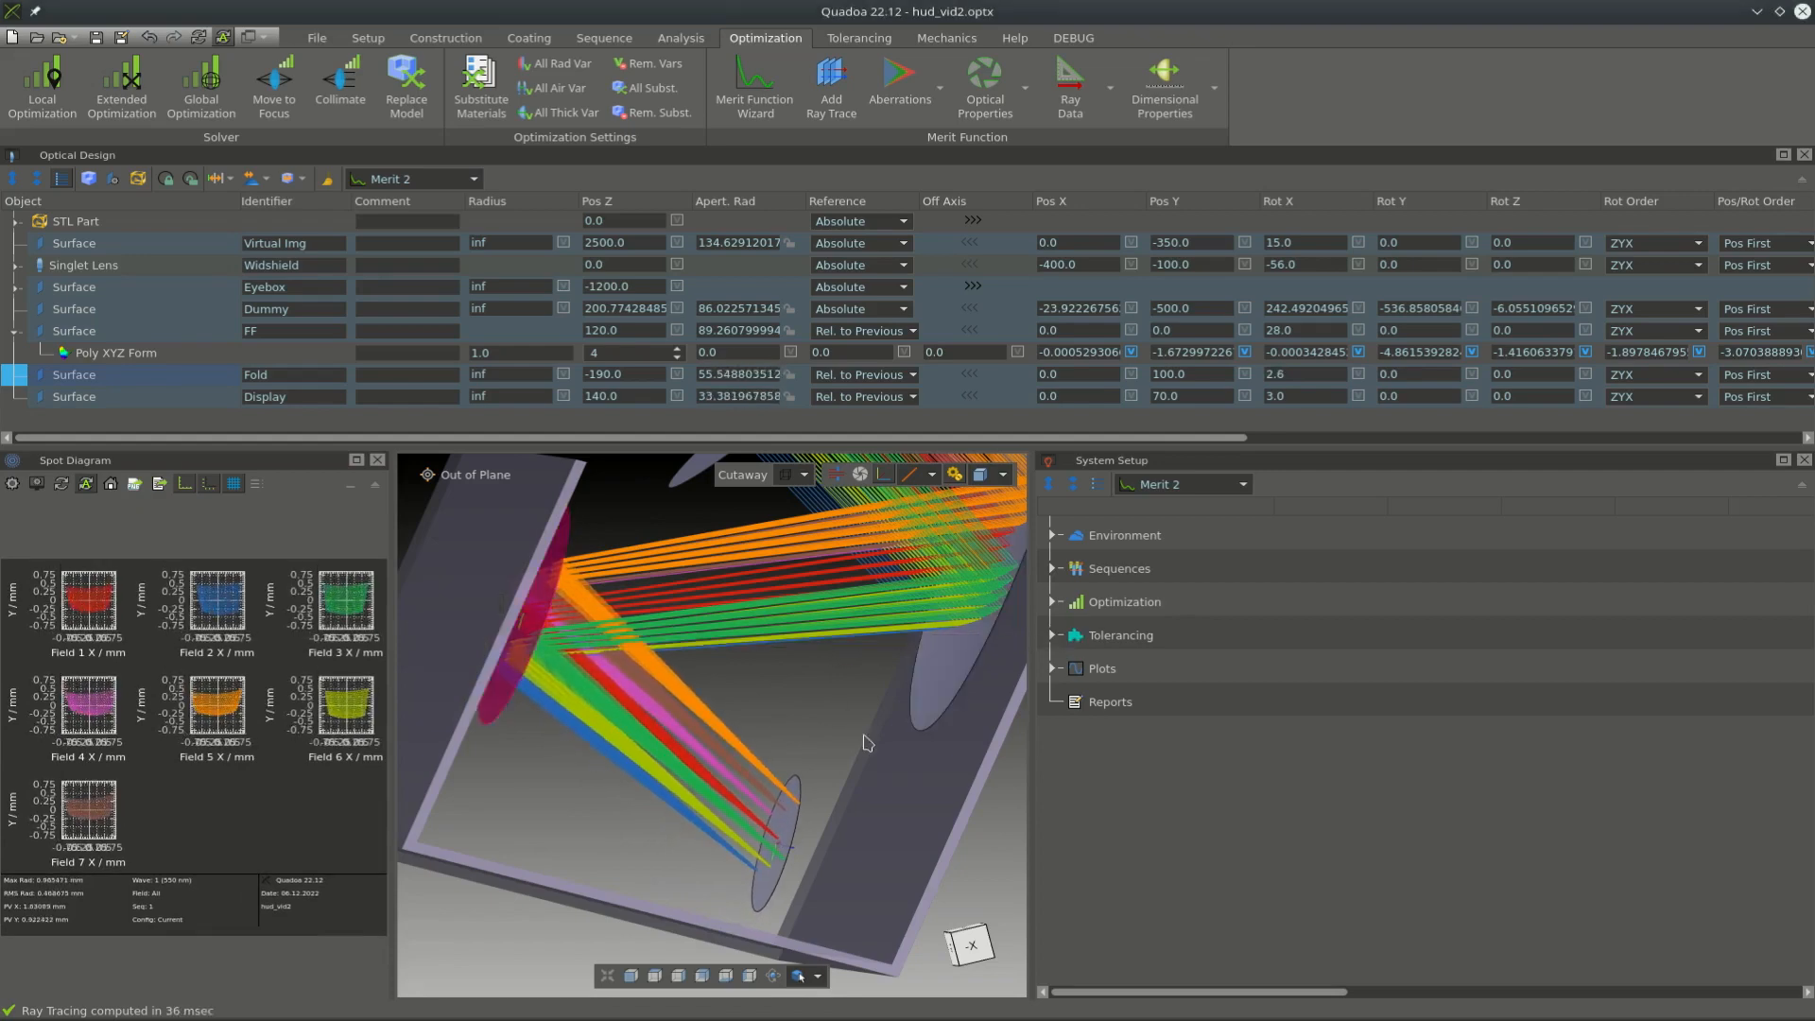
# - Rerun the local optimization with Merit 2 for the rotated Fold surface and inspect the rays at the Display surface
pyautogui.click(43, 83)
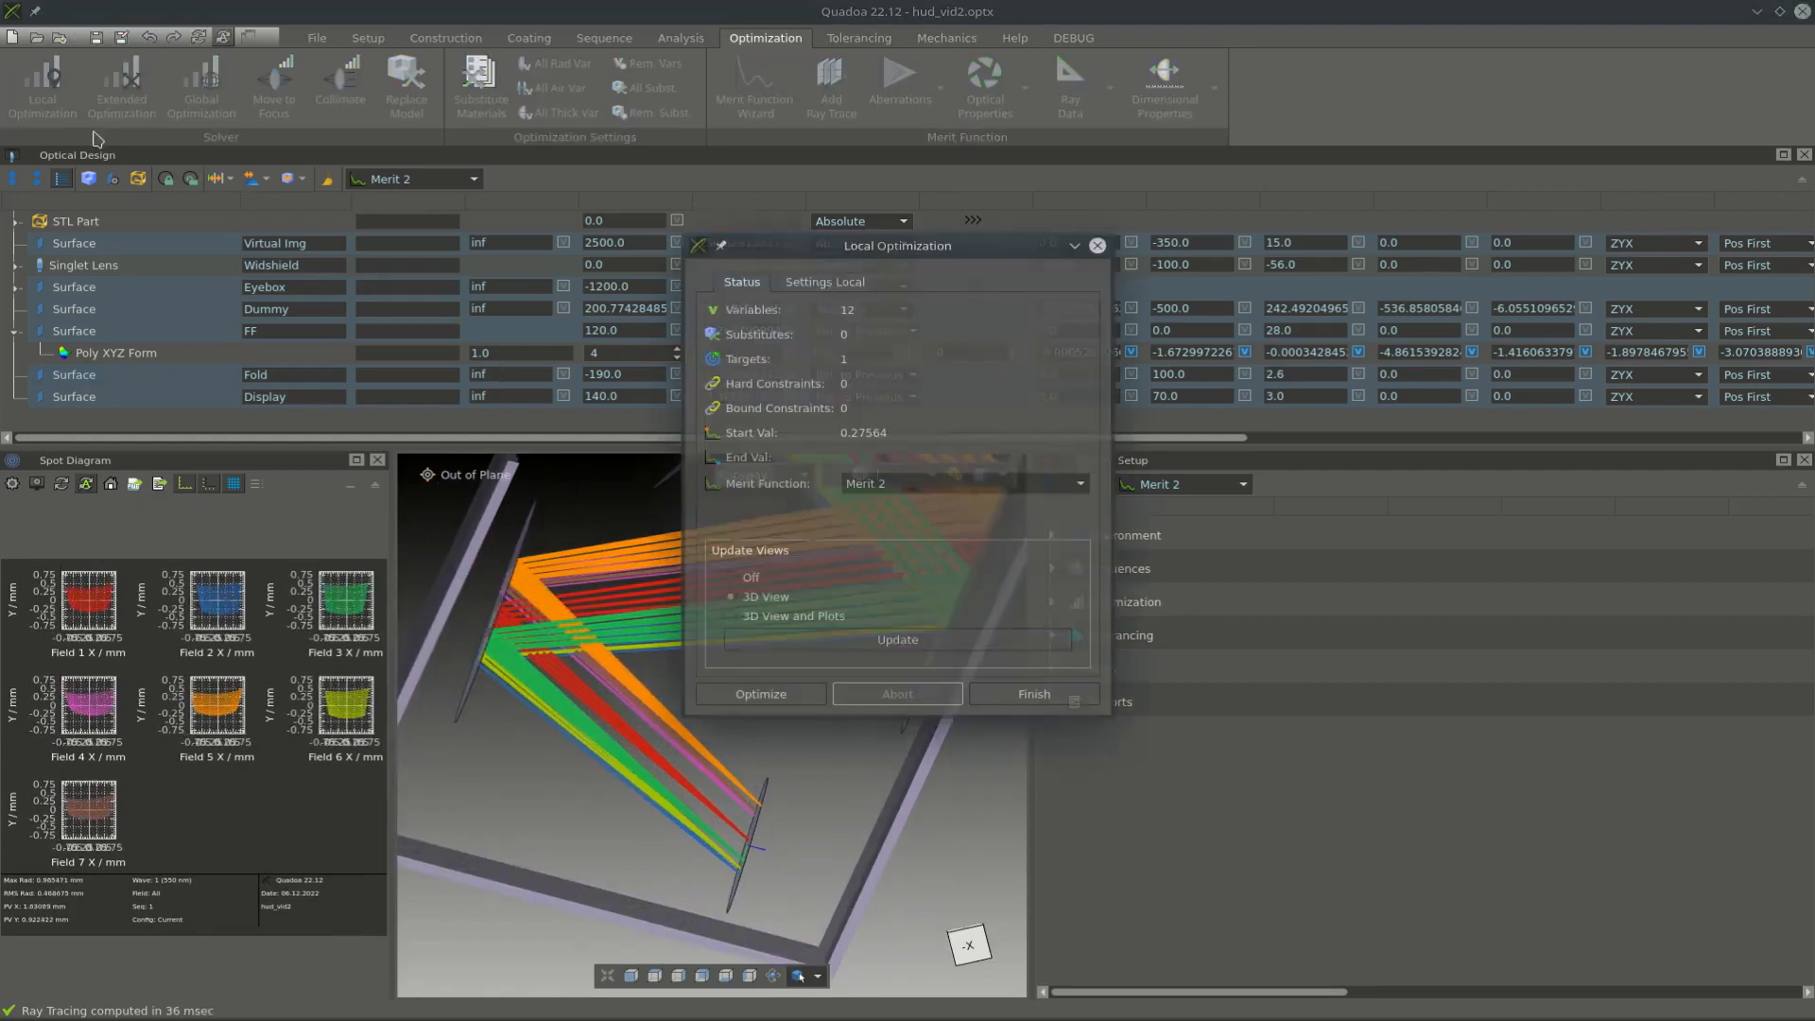
pyautogui.click(782, 696)
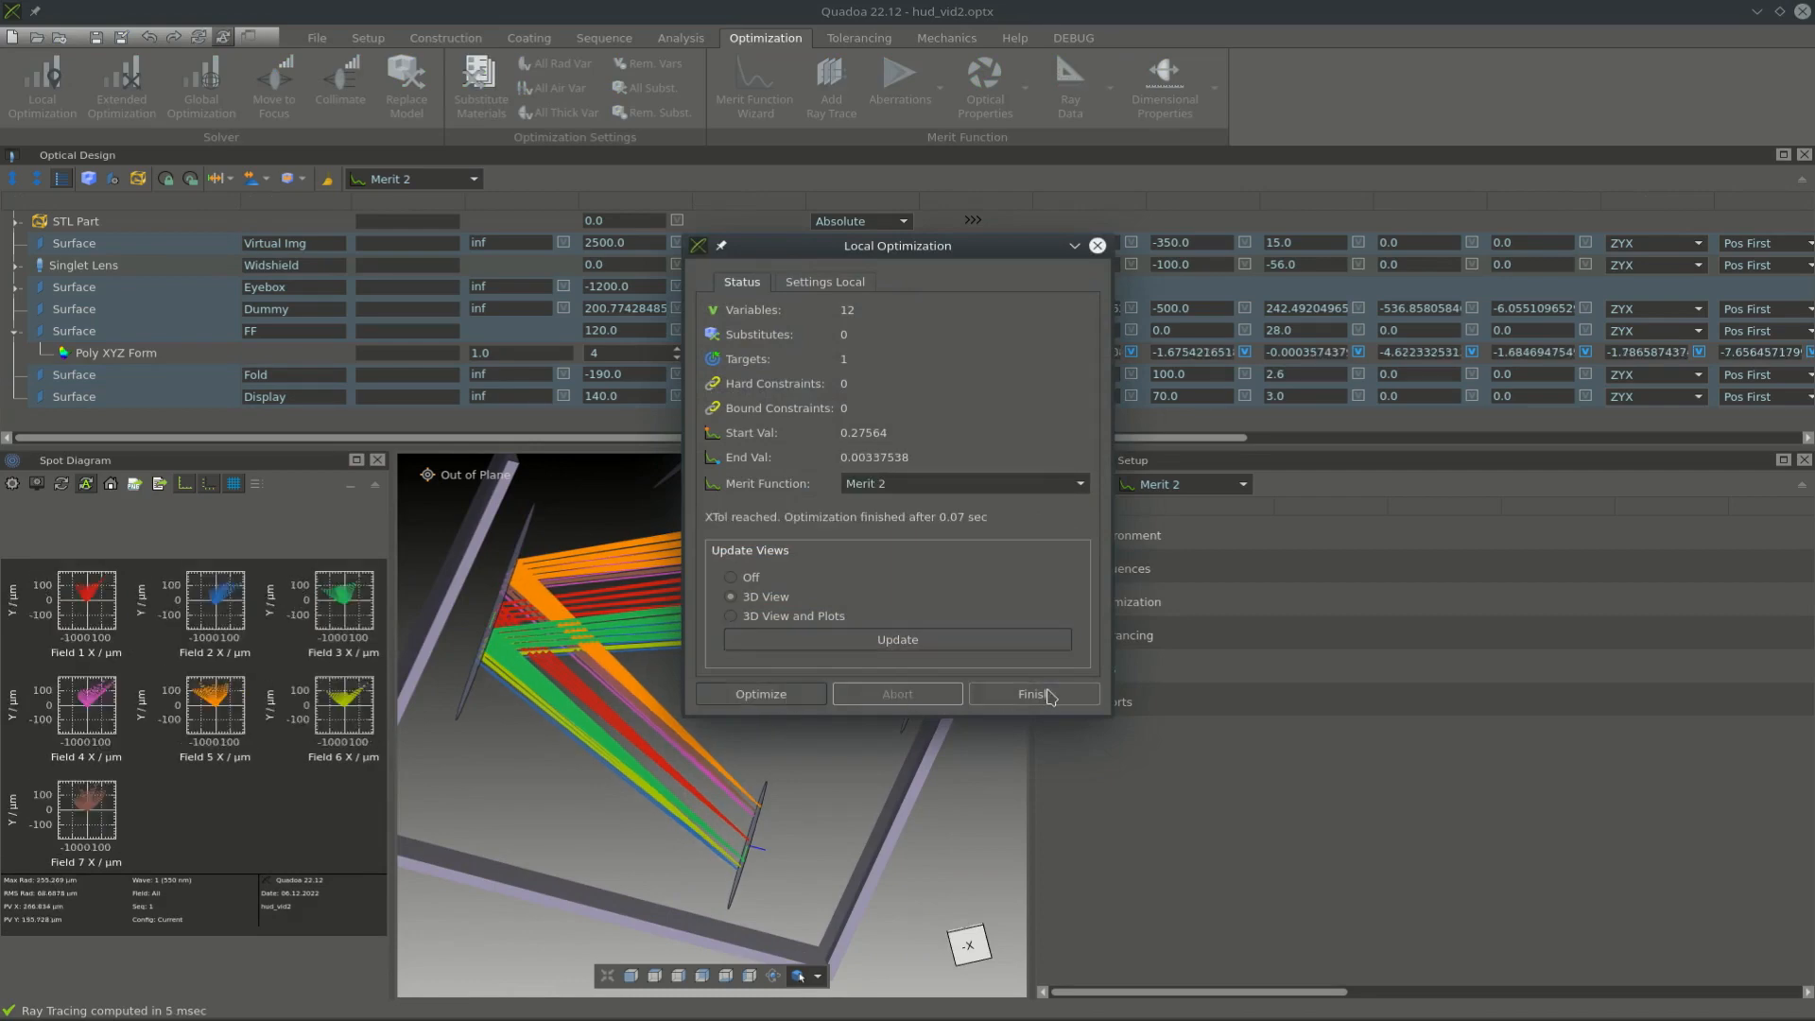
pyautogui.click(1048, 693)
pyautogui.moveTo(747, 705); pyautogui.dragTo(847, 728)
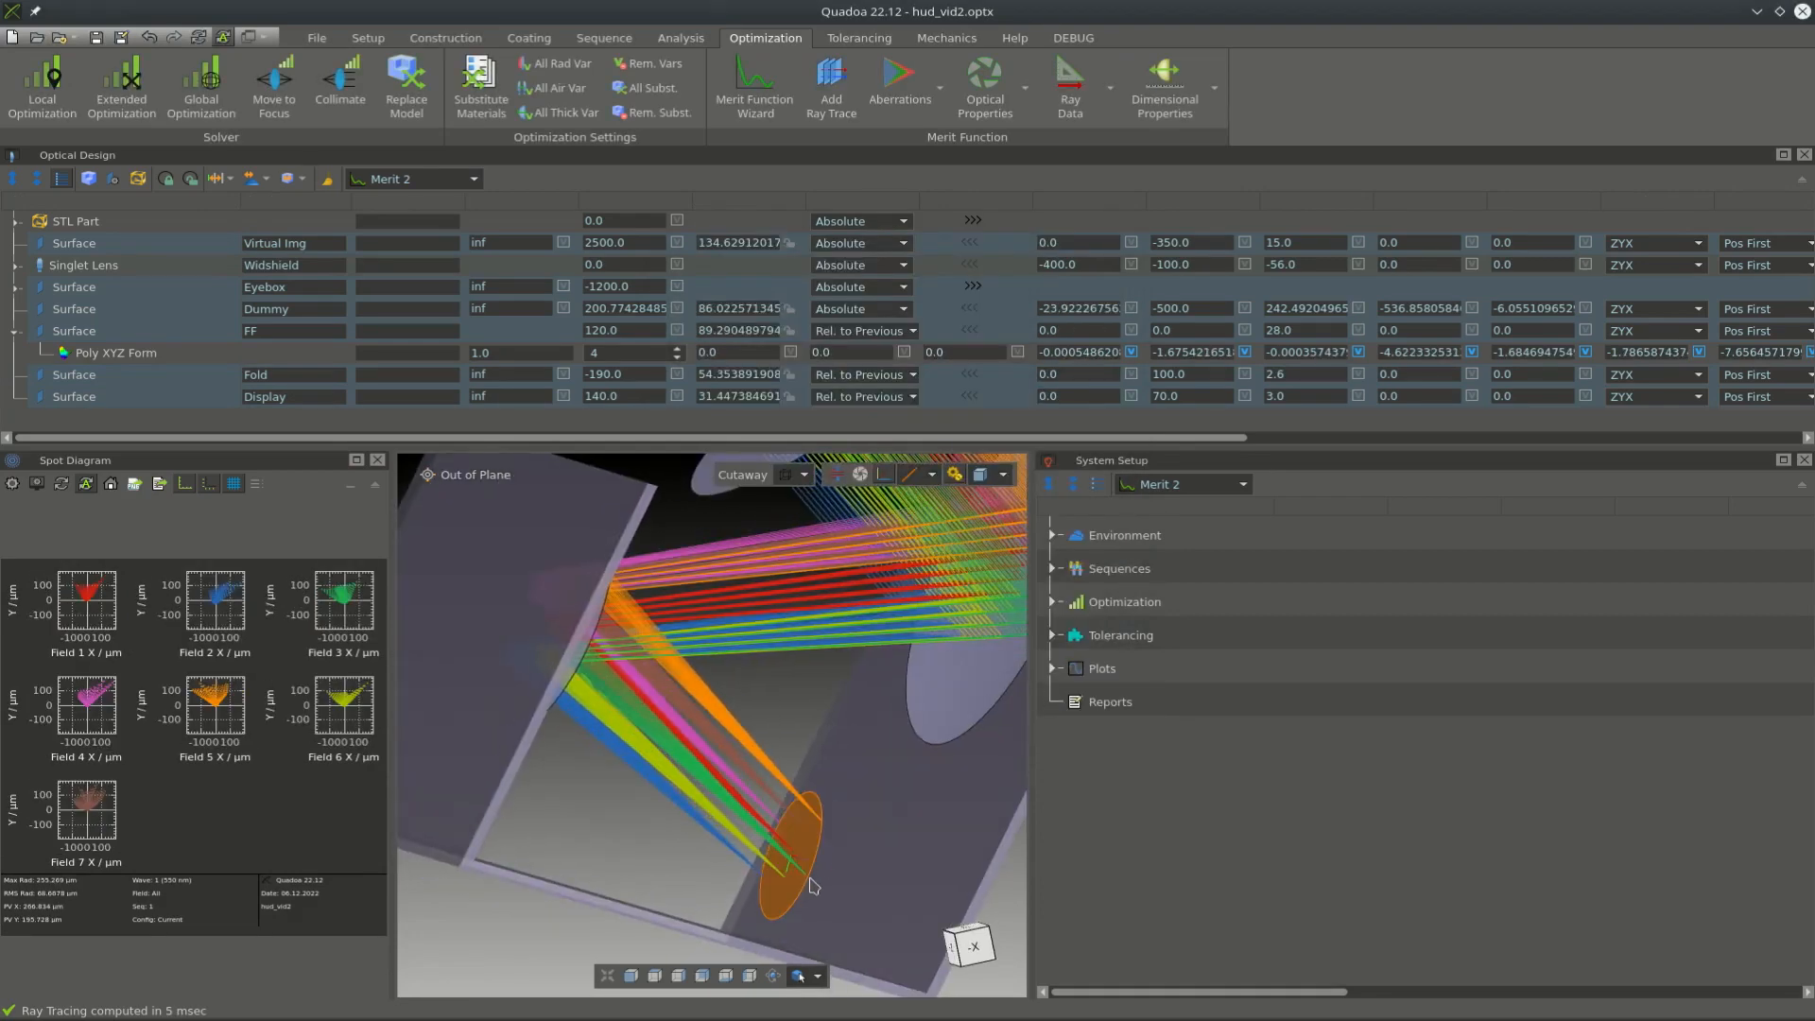
pyautogui.scroll(3, 811, 886)
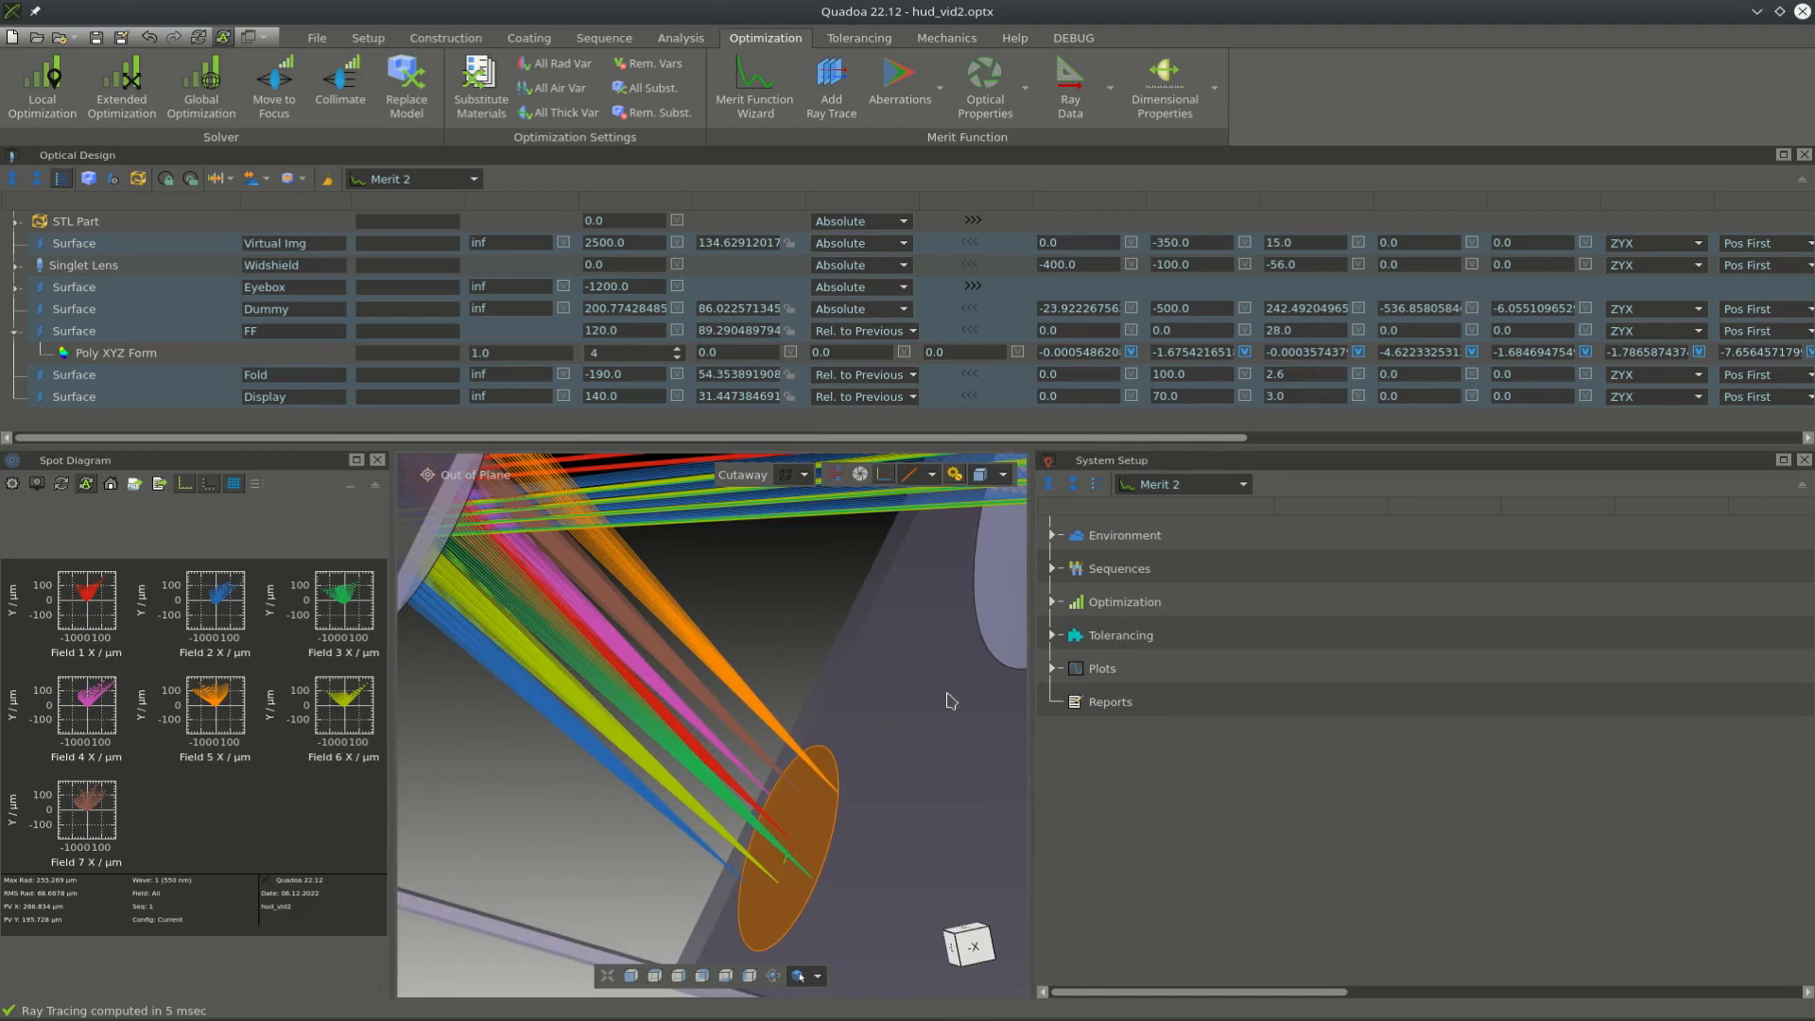
# - Add a Chief Ray Position goal to the trace goals of Merit Function 2
pyautogui.click(1051, 603)
pyautogui.click(1076, 668)
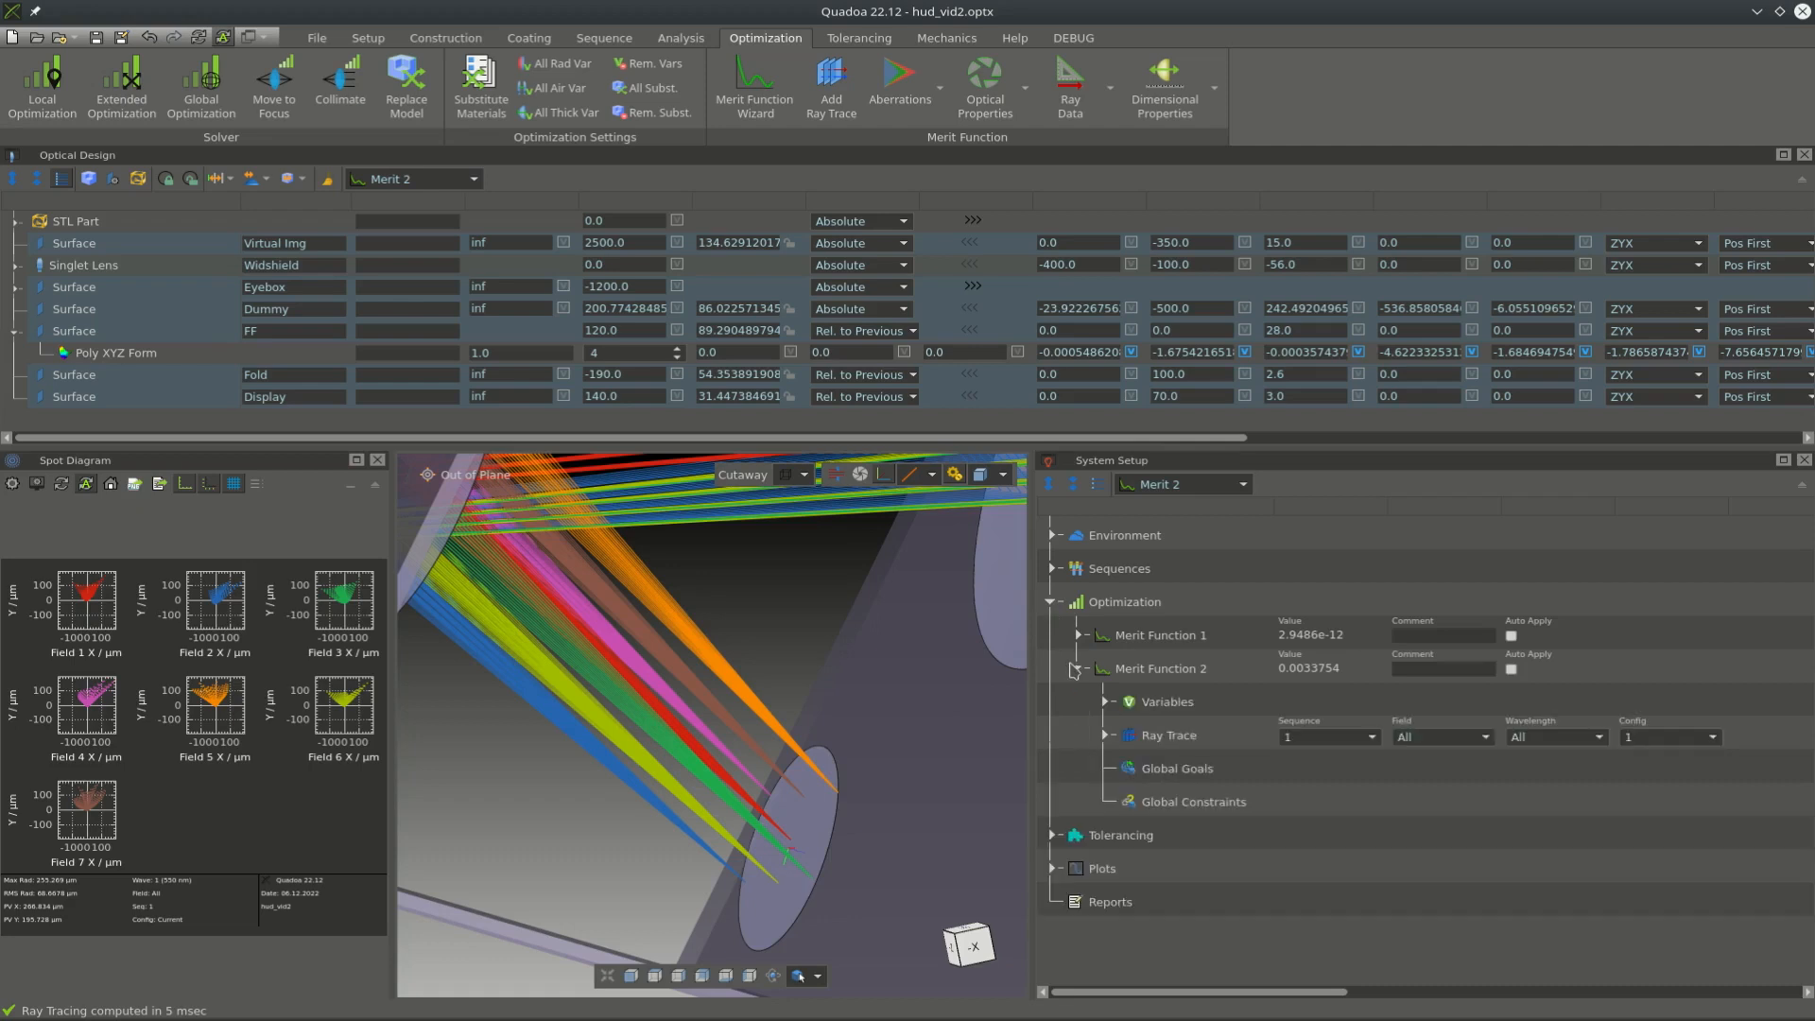
pyautogui.click(1106, 736)
pyautogui.click(1133, 802)
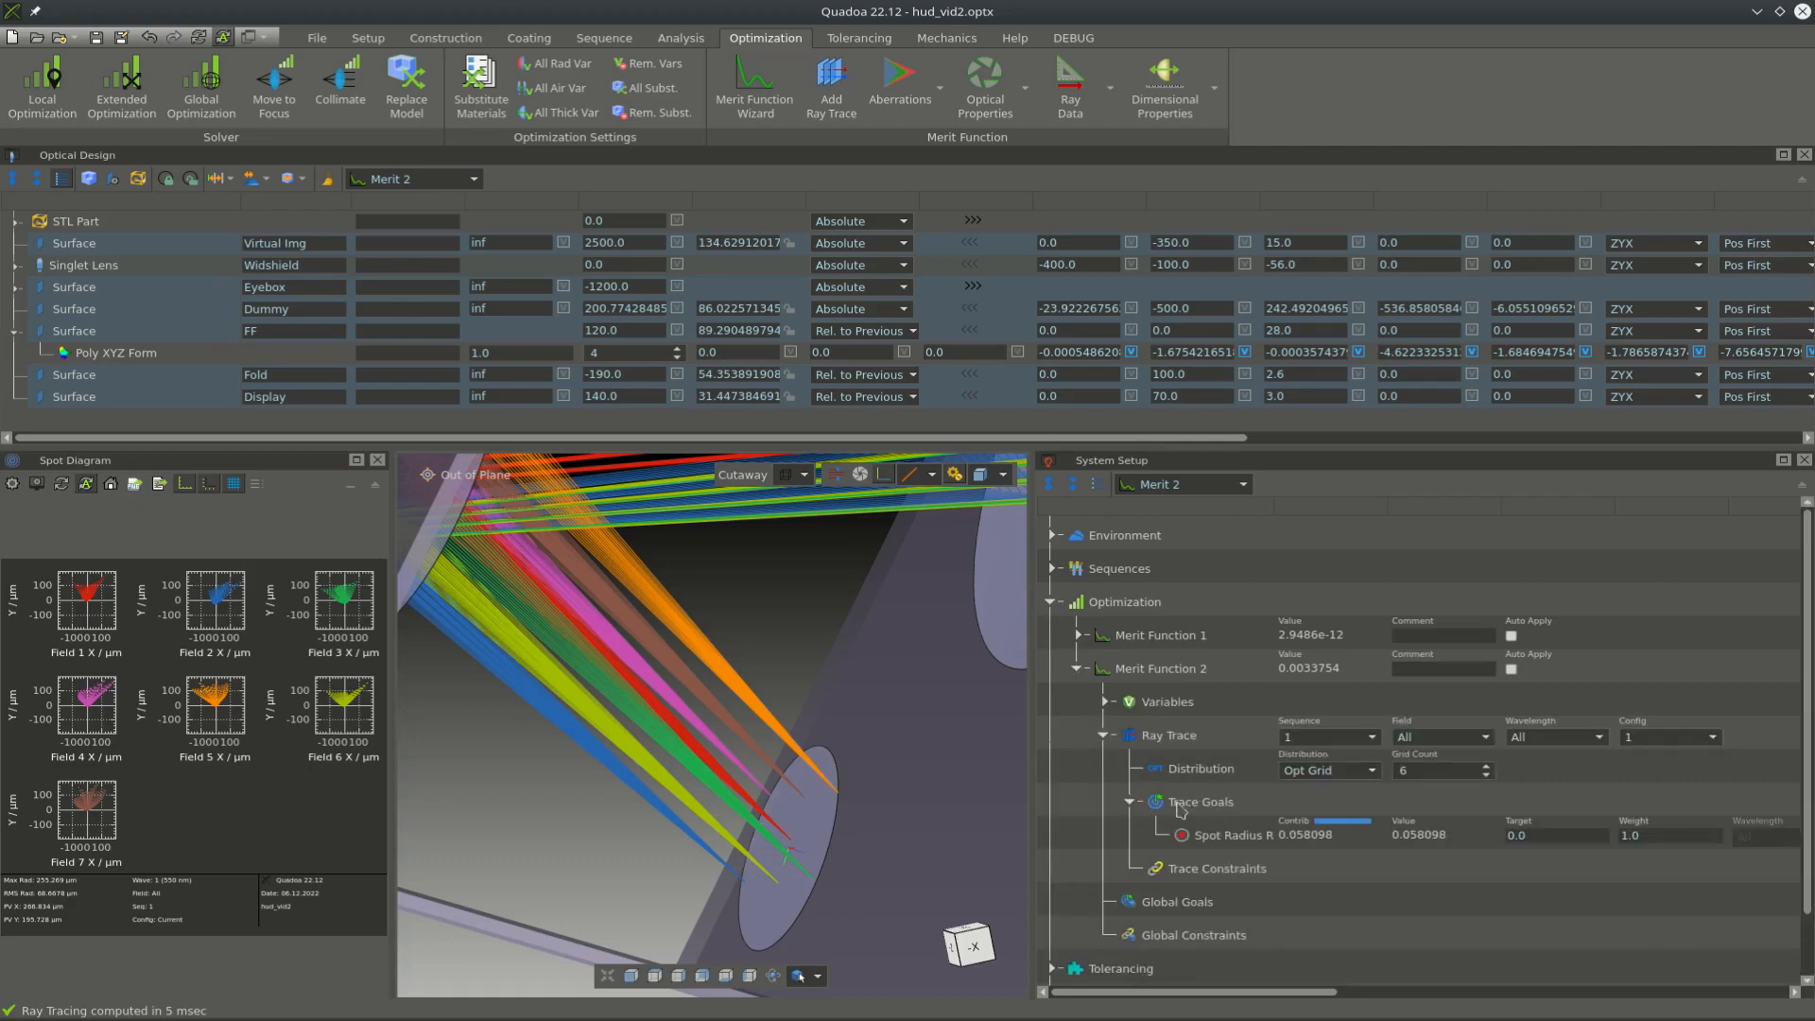
pyautogui.rightClick(1199, 802)
pyautogui.moveTo(1257, 819)
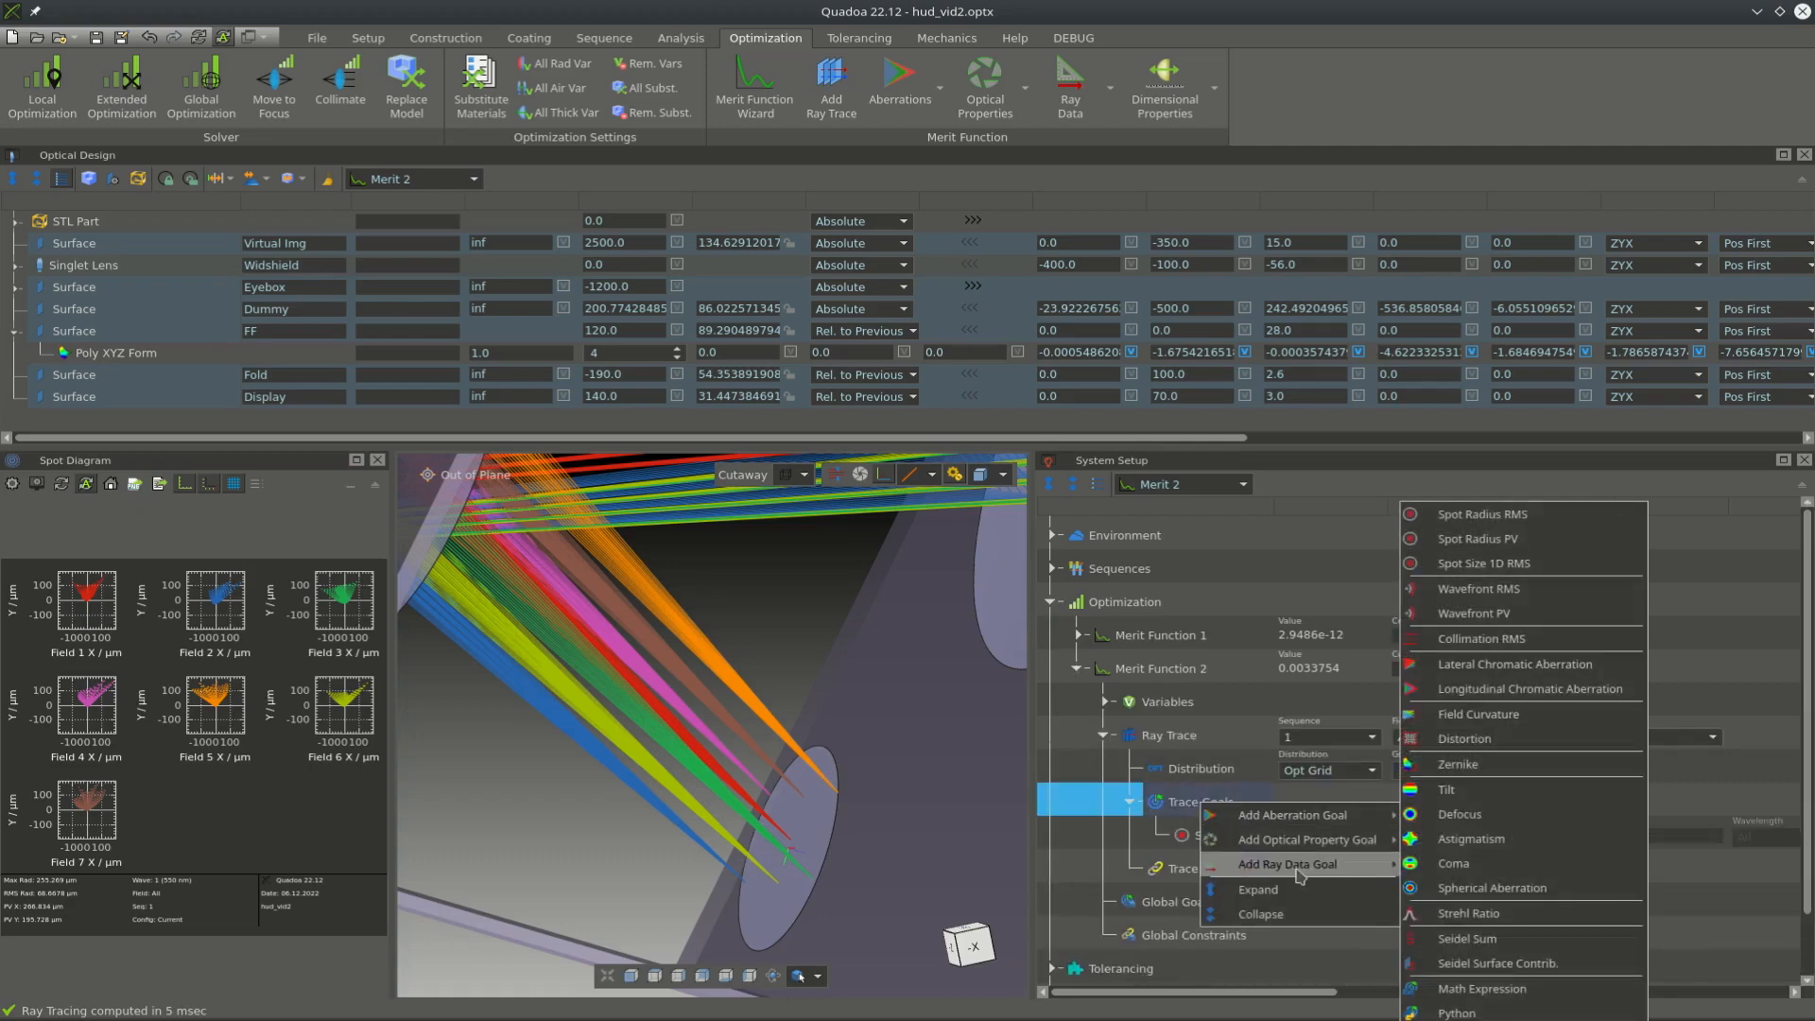
pyautogui.moveTo(1323, 866)
pyautogui.moveTo(1494, 868)
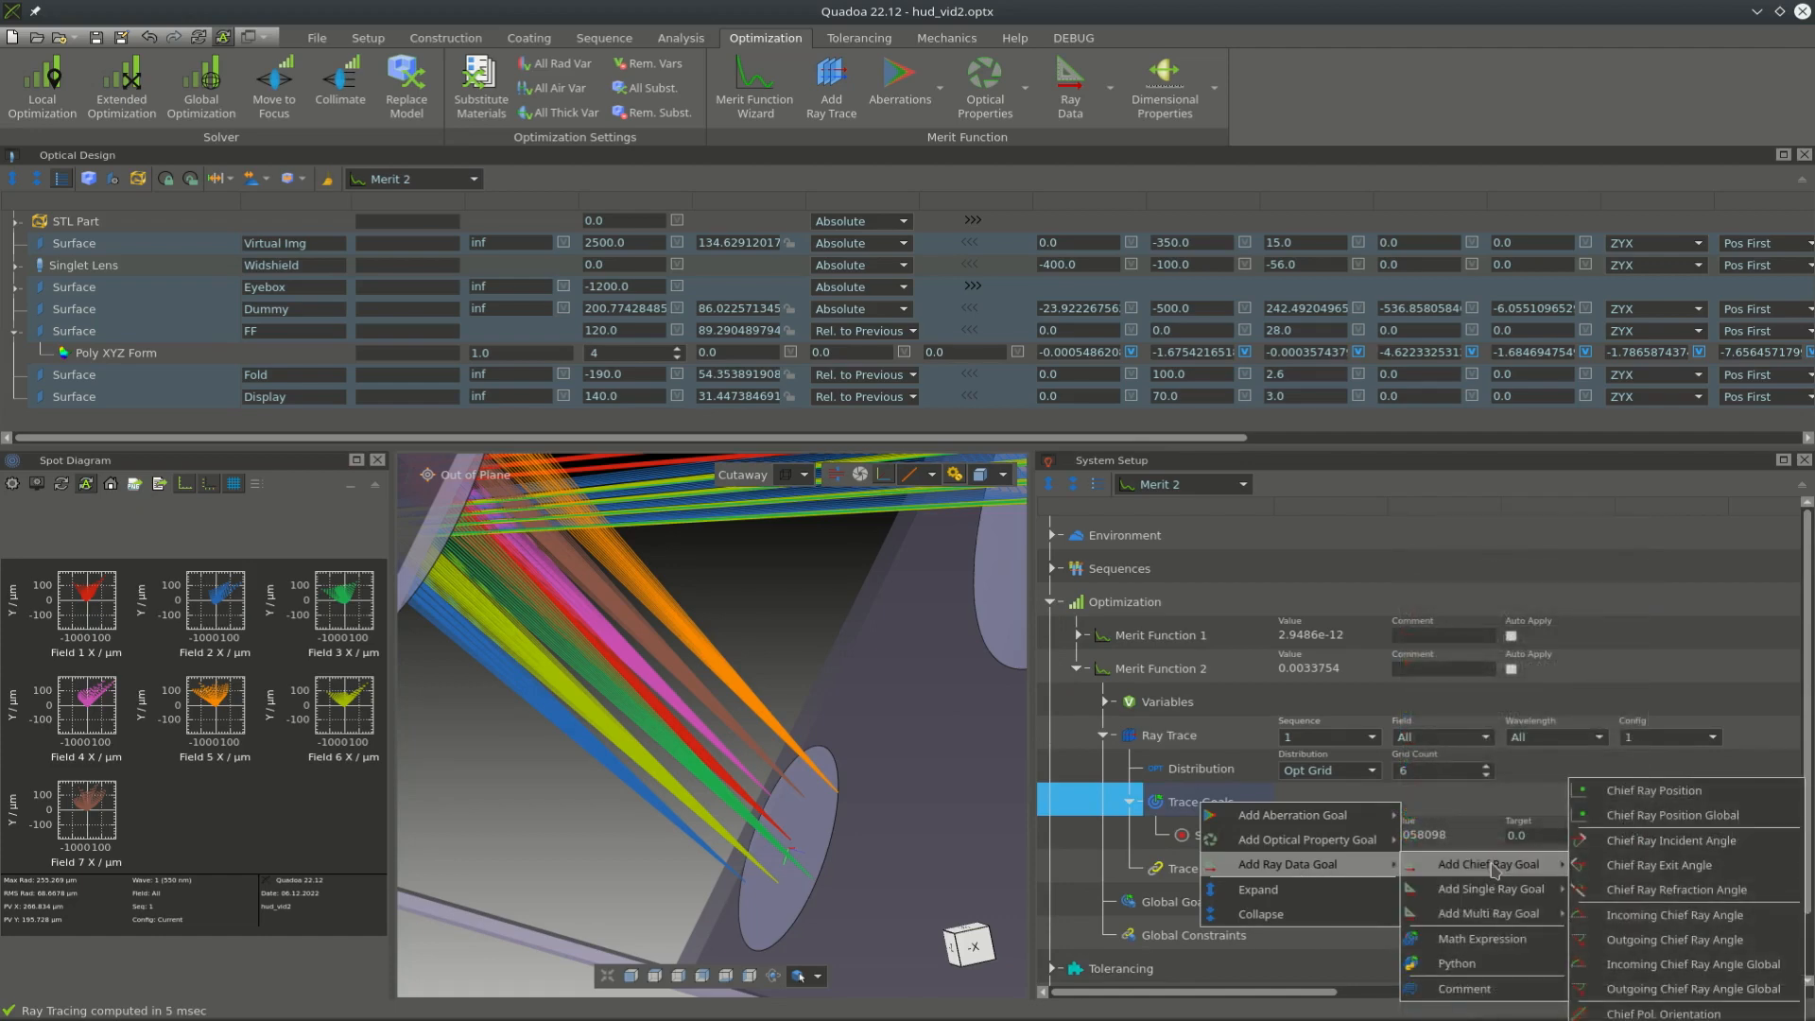
pyautogui.click(1654, 790)
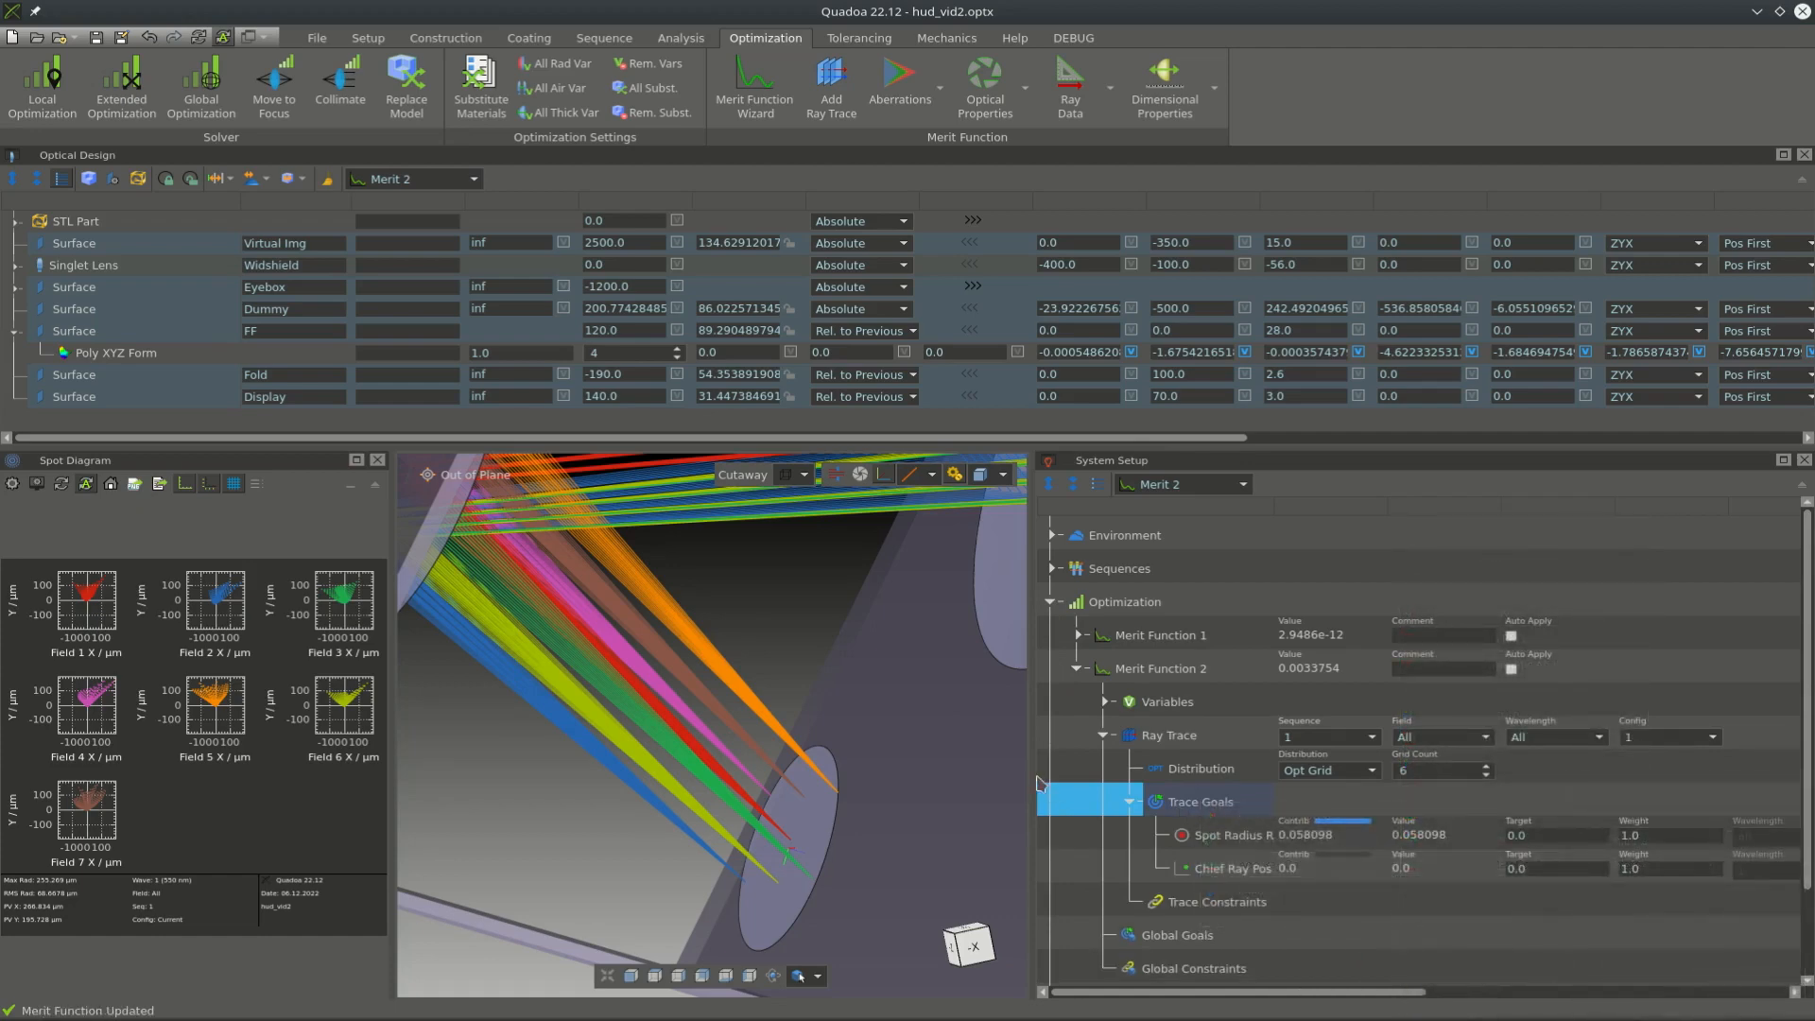
# - Set the surface evaluated by the new Chief Ray Position goal to 7: Display
pyautogui.moveTo(1039, 783); pyautogui.dragTo(688, 782)
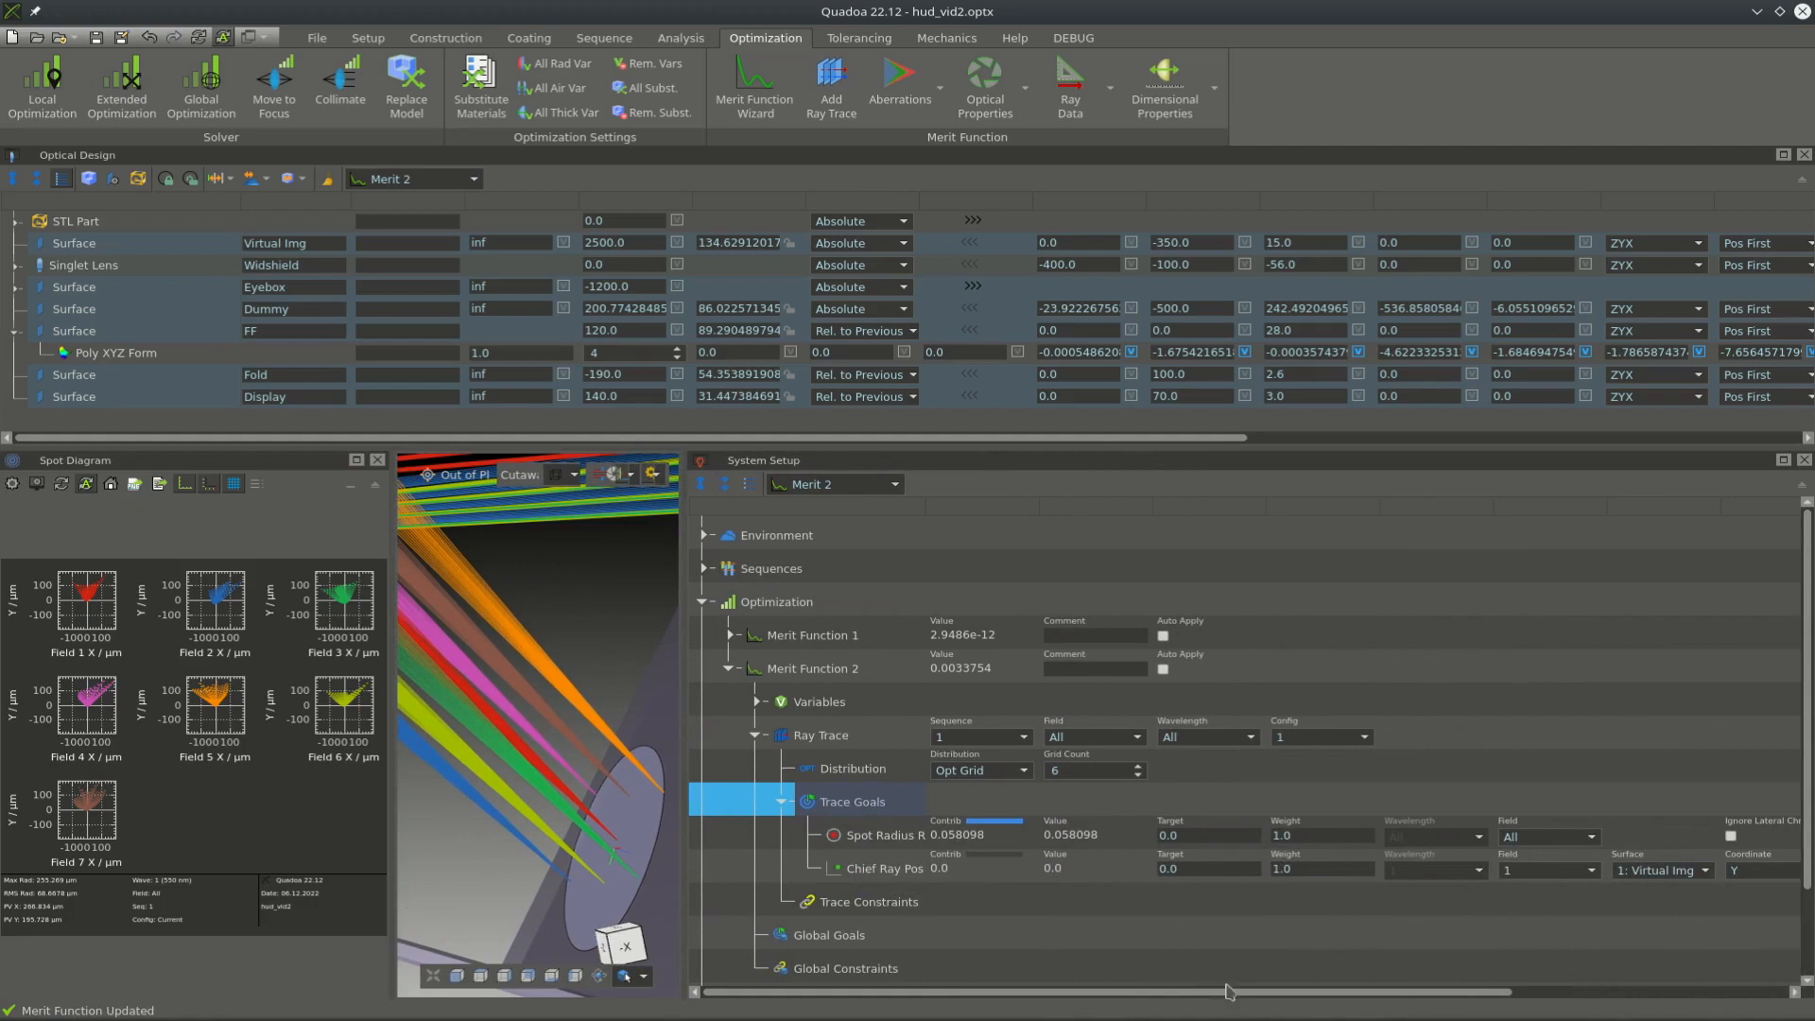
pyautogui.moveTo(1227, 990); pyautogui.dragTo(1400, 990)
pyautogui.click(1449, 870)
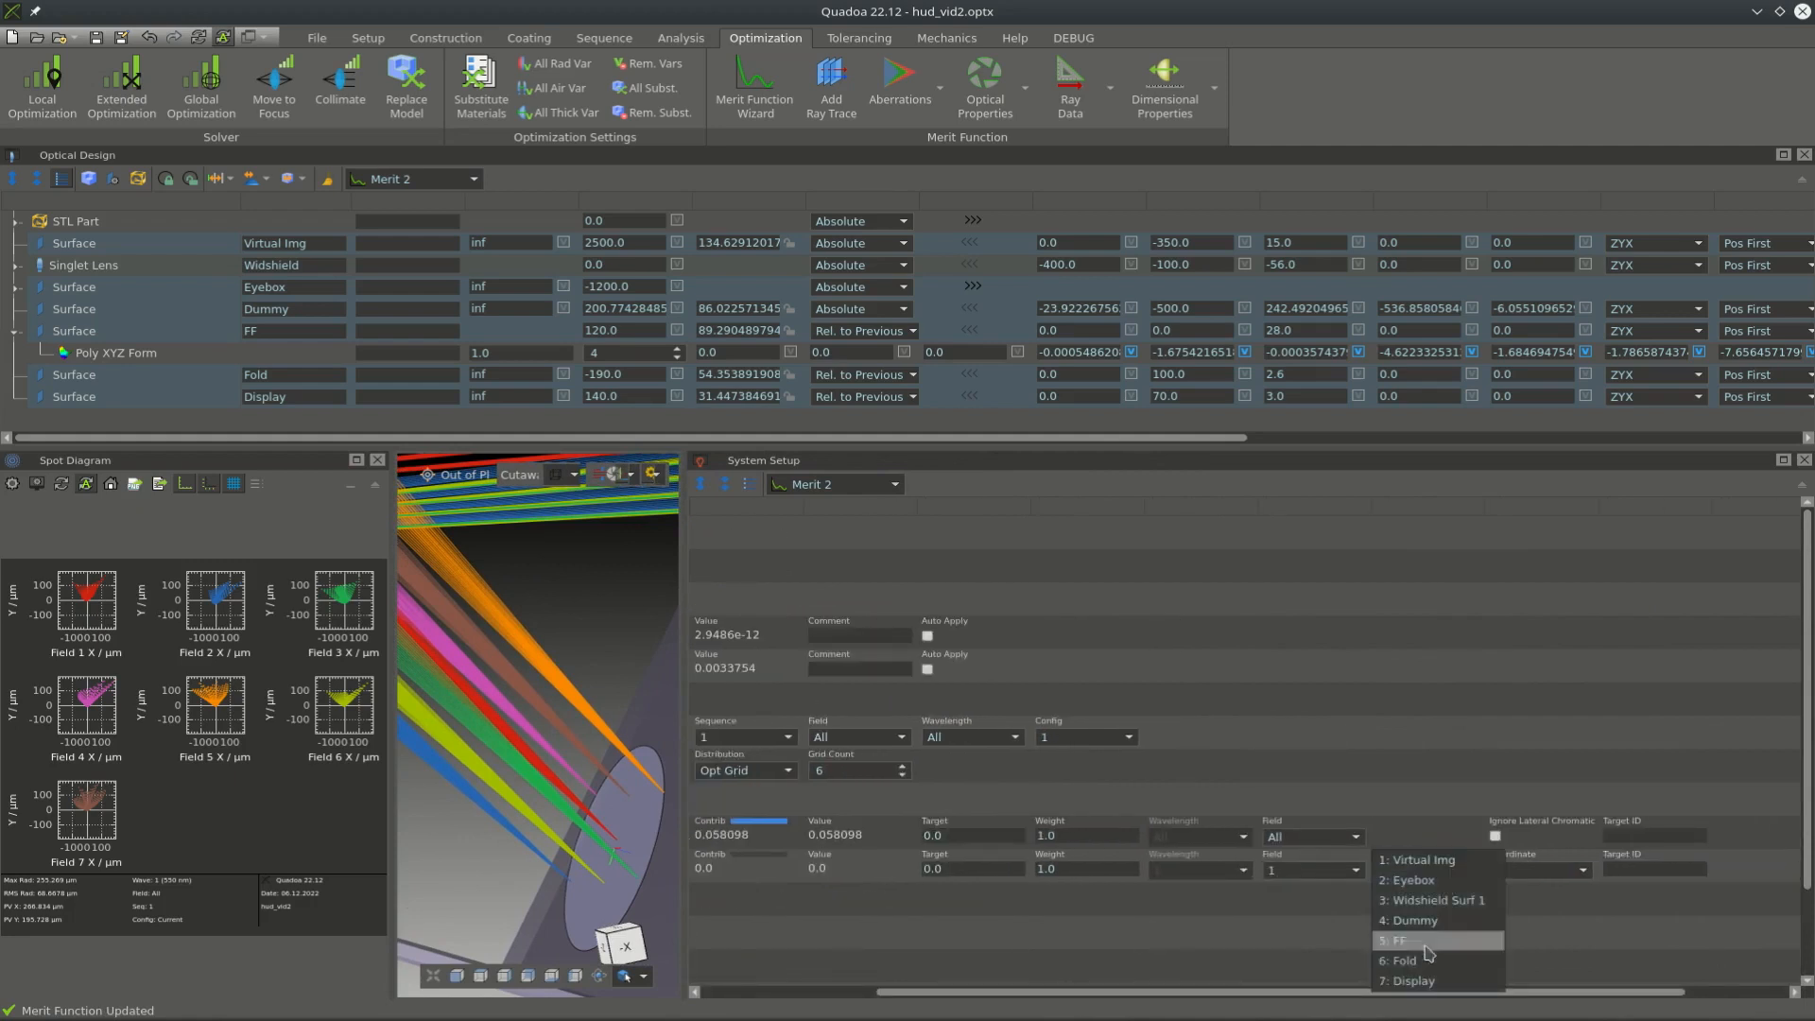
pyautogui.click(1427, 980)
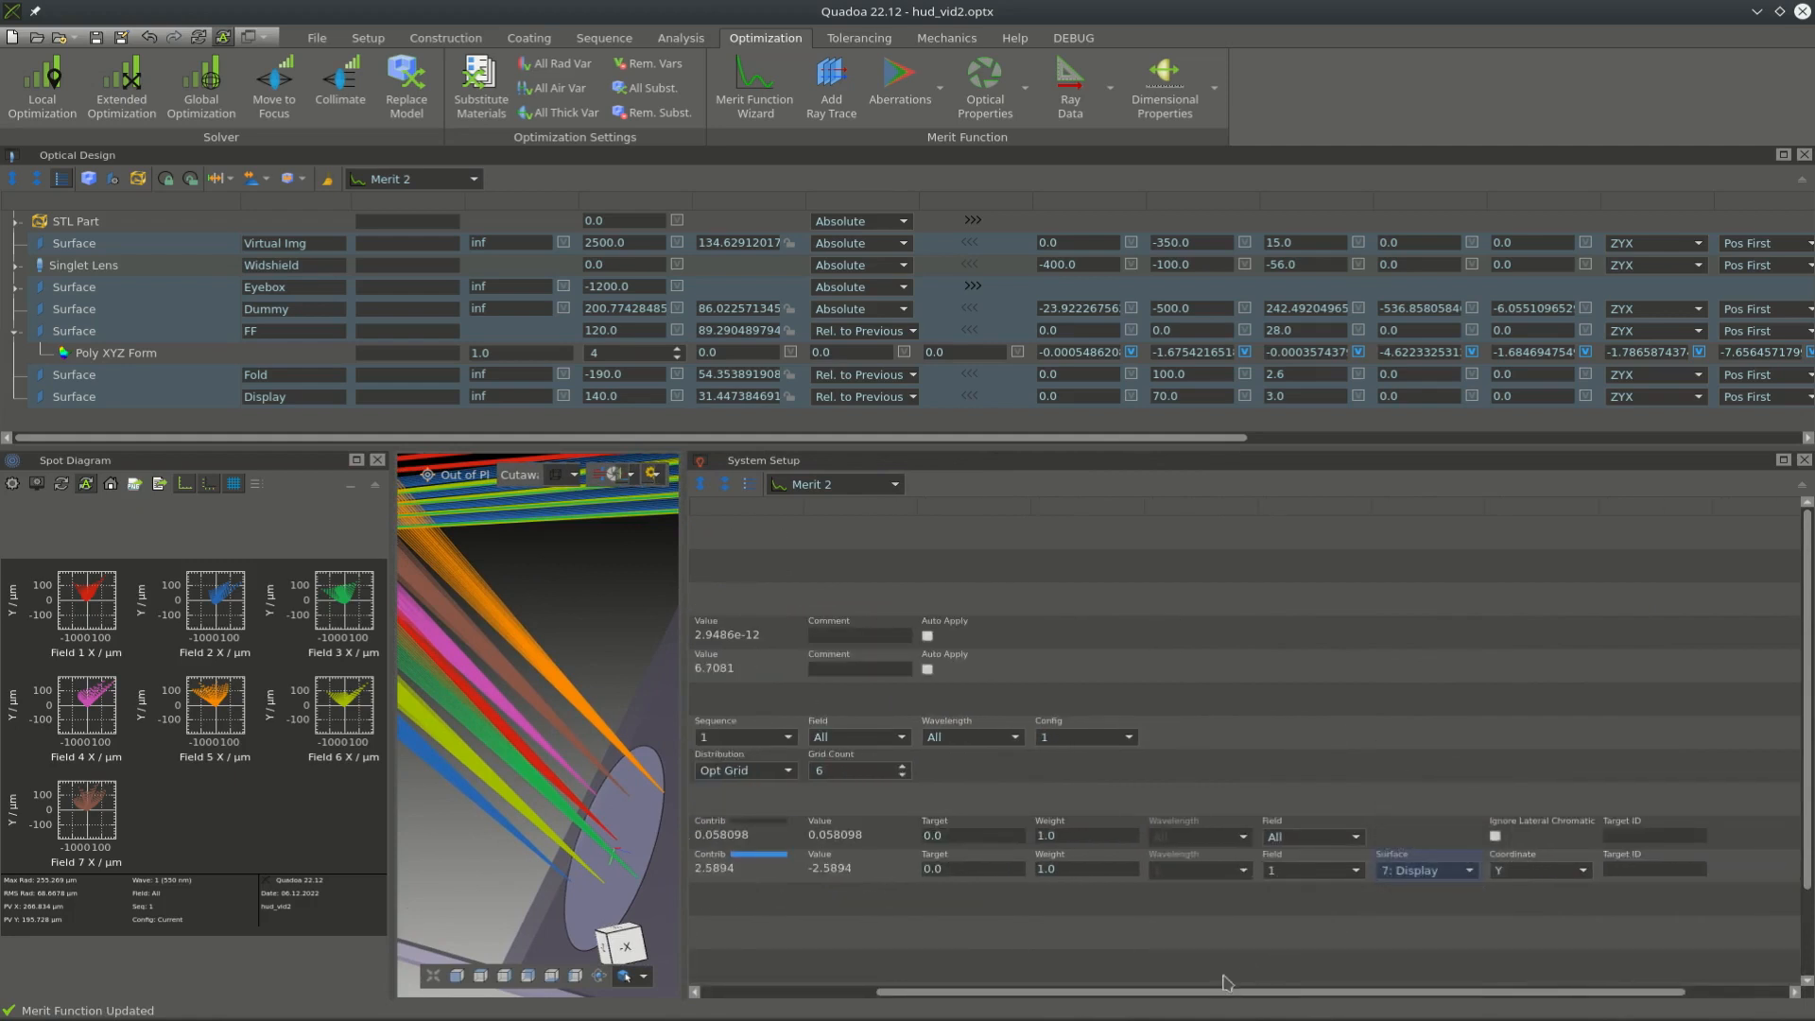
pyautogui.moveTo(1223, 999); pyautogui.dragTo(1049, 1000)
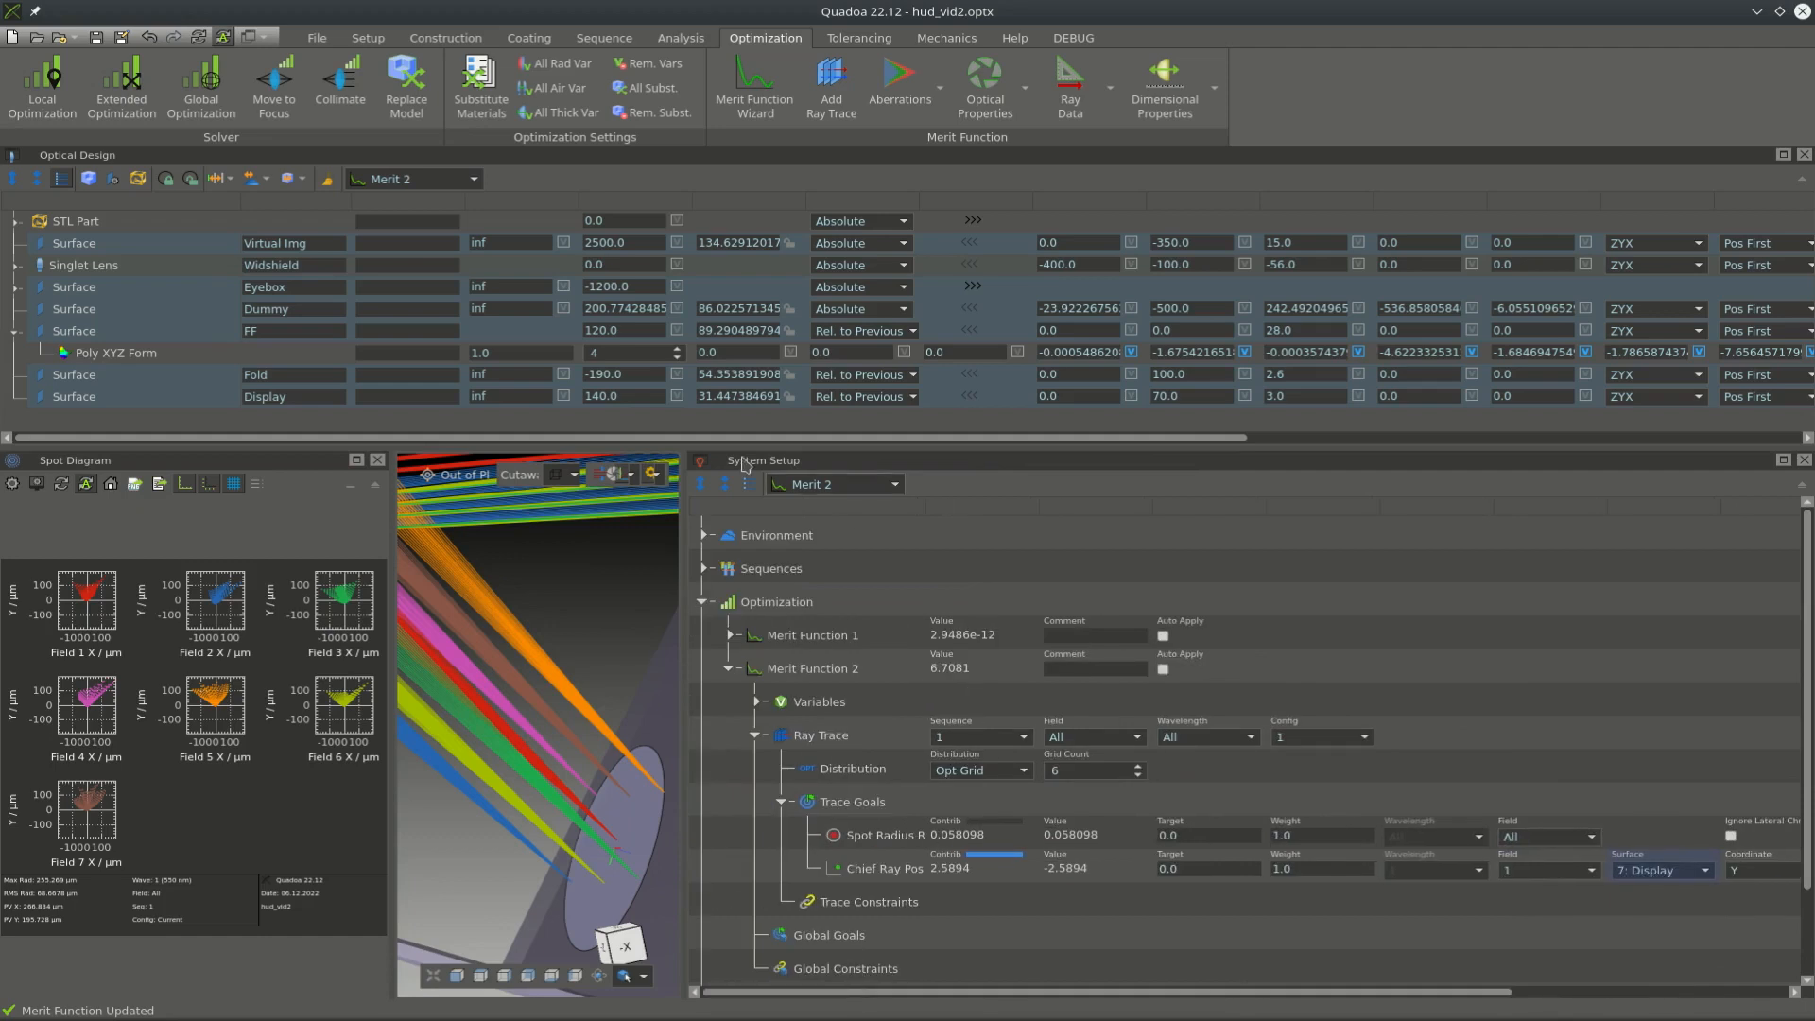
# - Make the Display surface's Pos Y a variable, run a local optimization with Merit 2 and finish it
pyautogui.click(1184, 398)
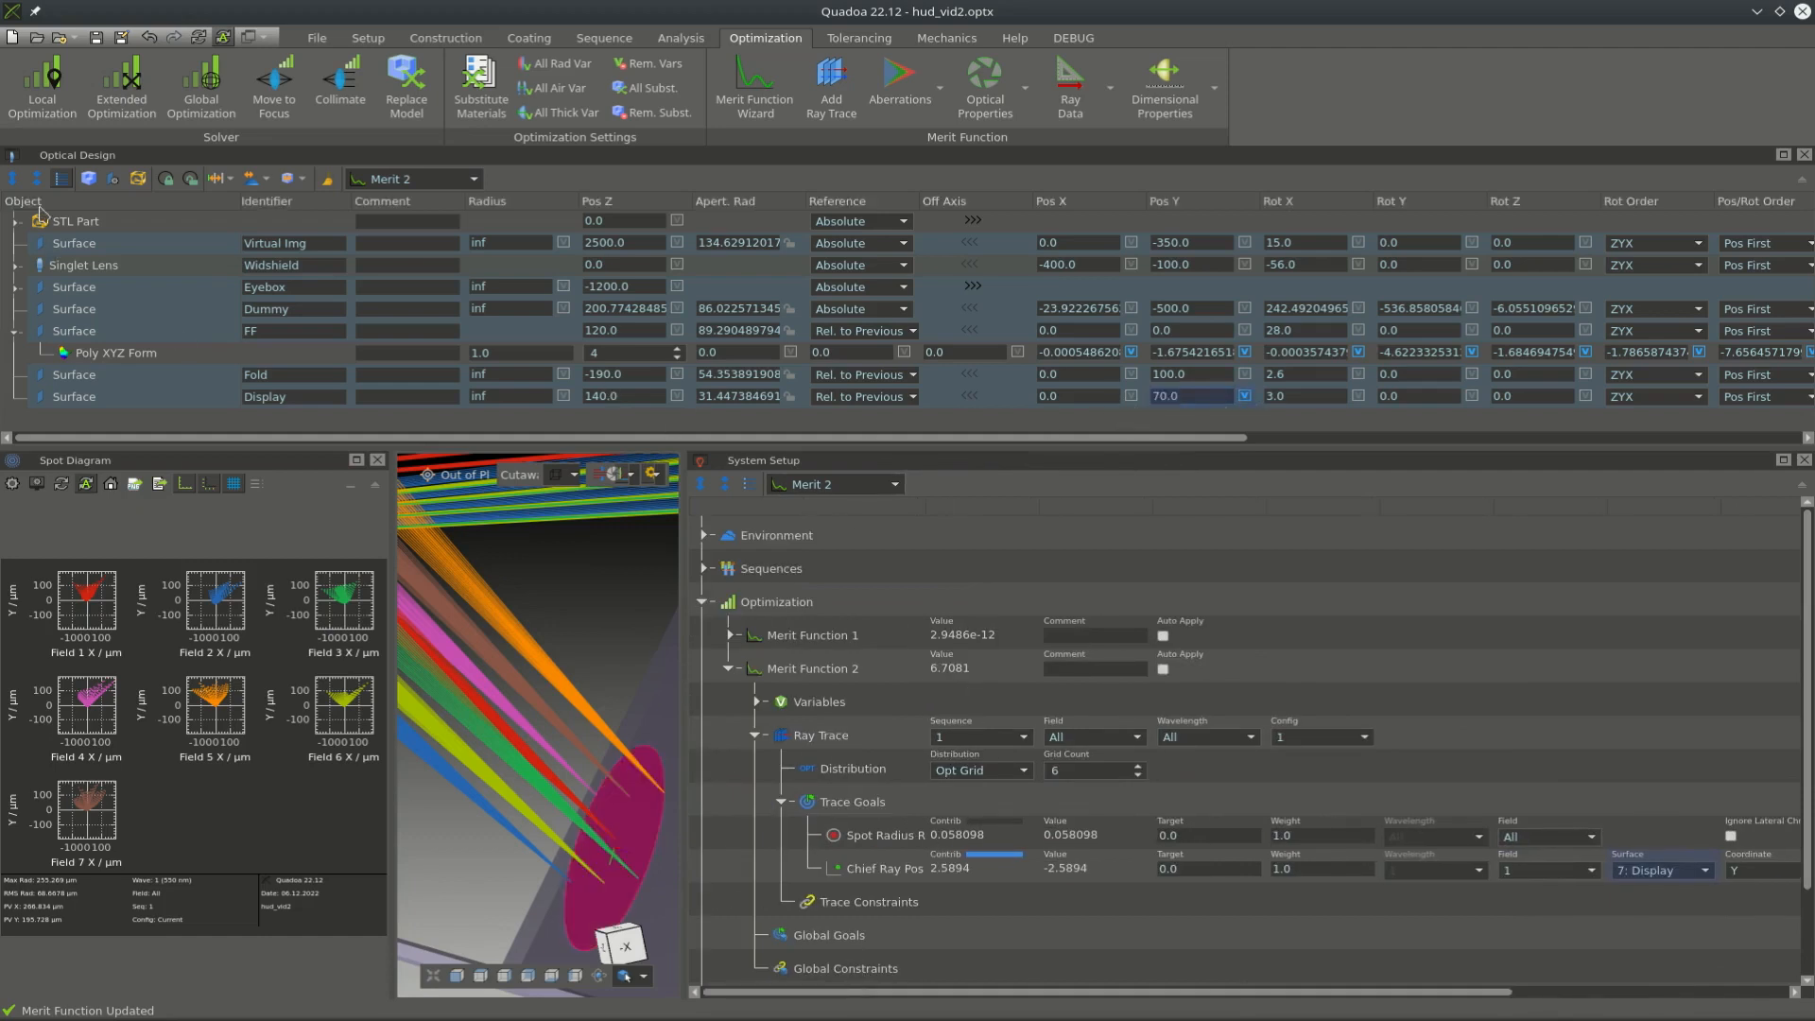
pyautogui.click(42, 83)
pyautogui.click(793, 692)
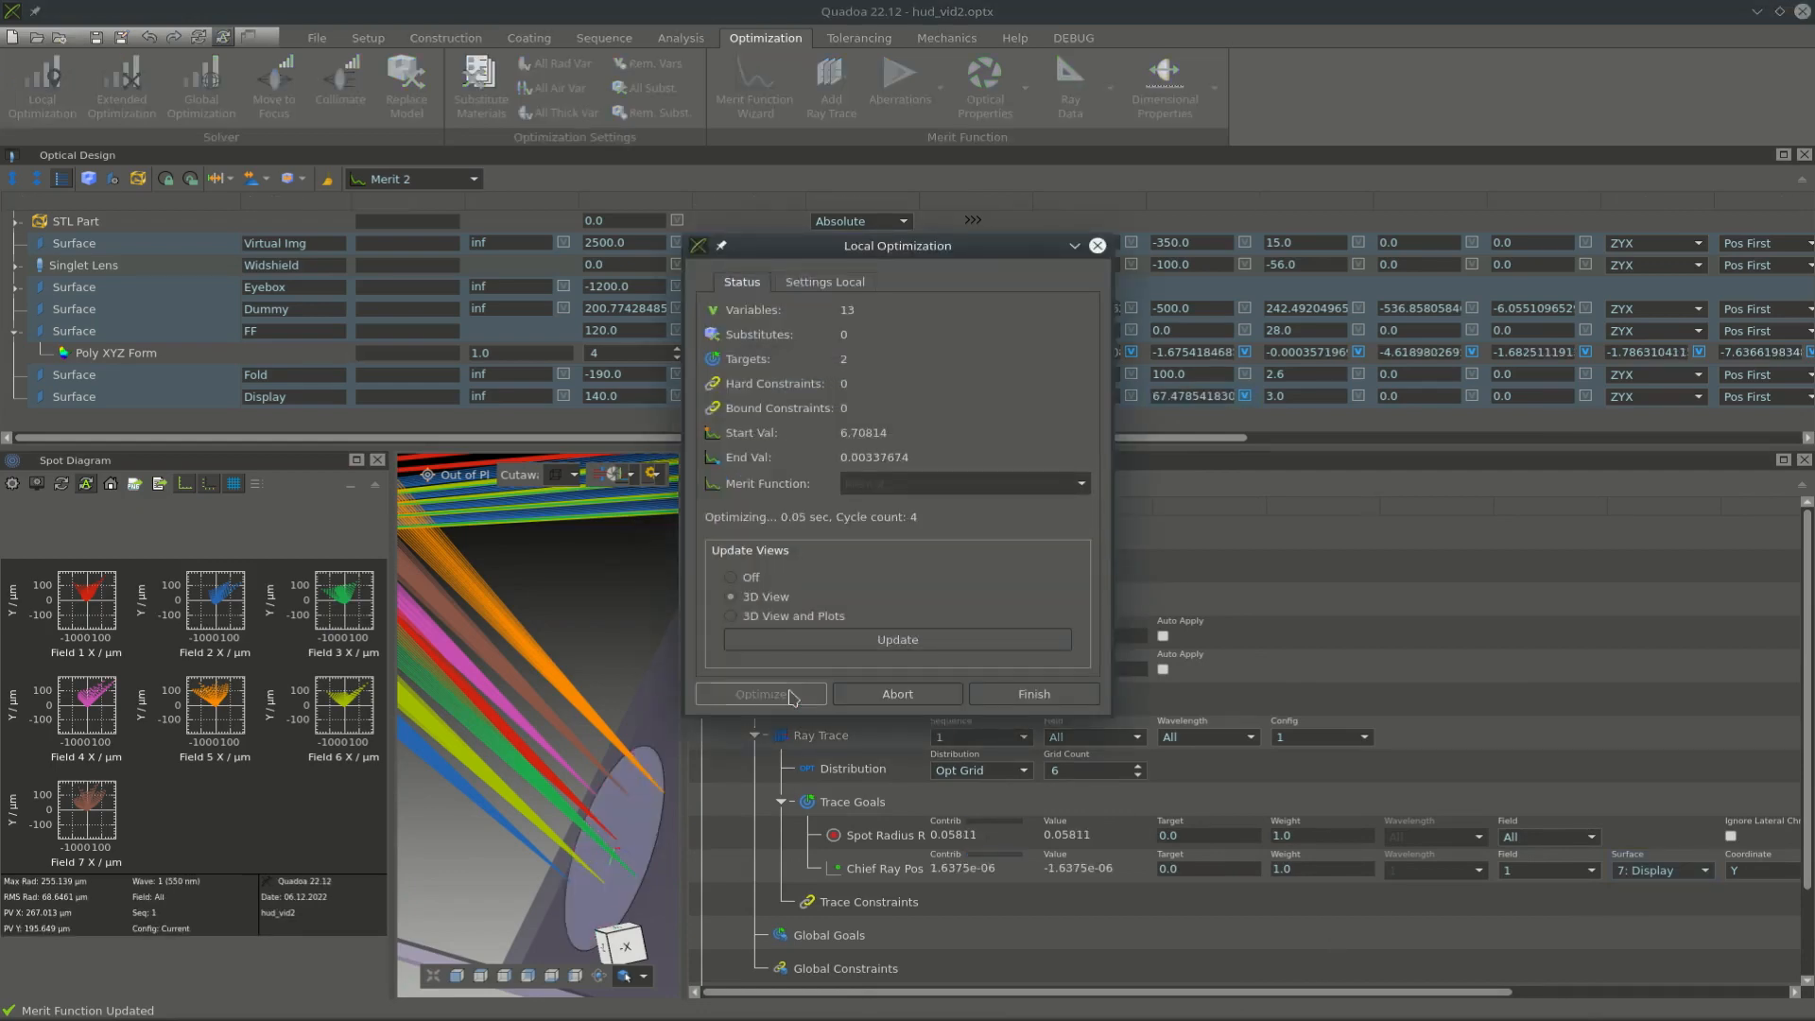
pyautogui.click(1060, 707)
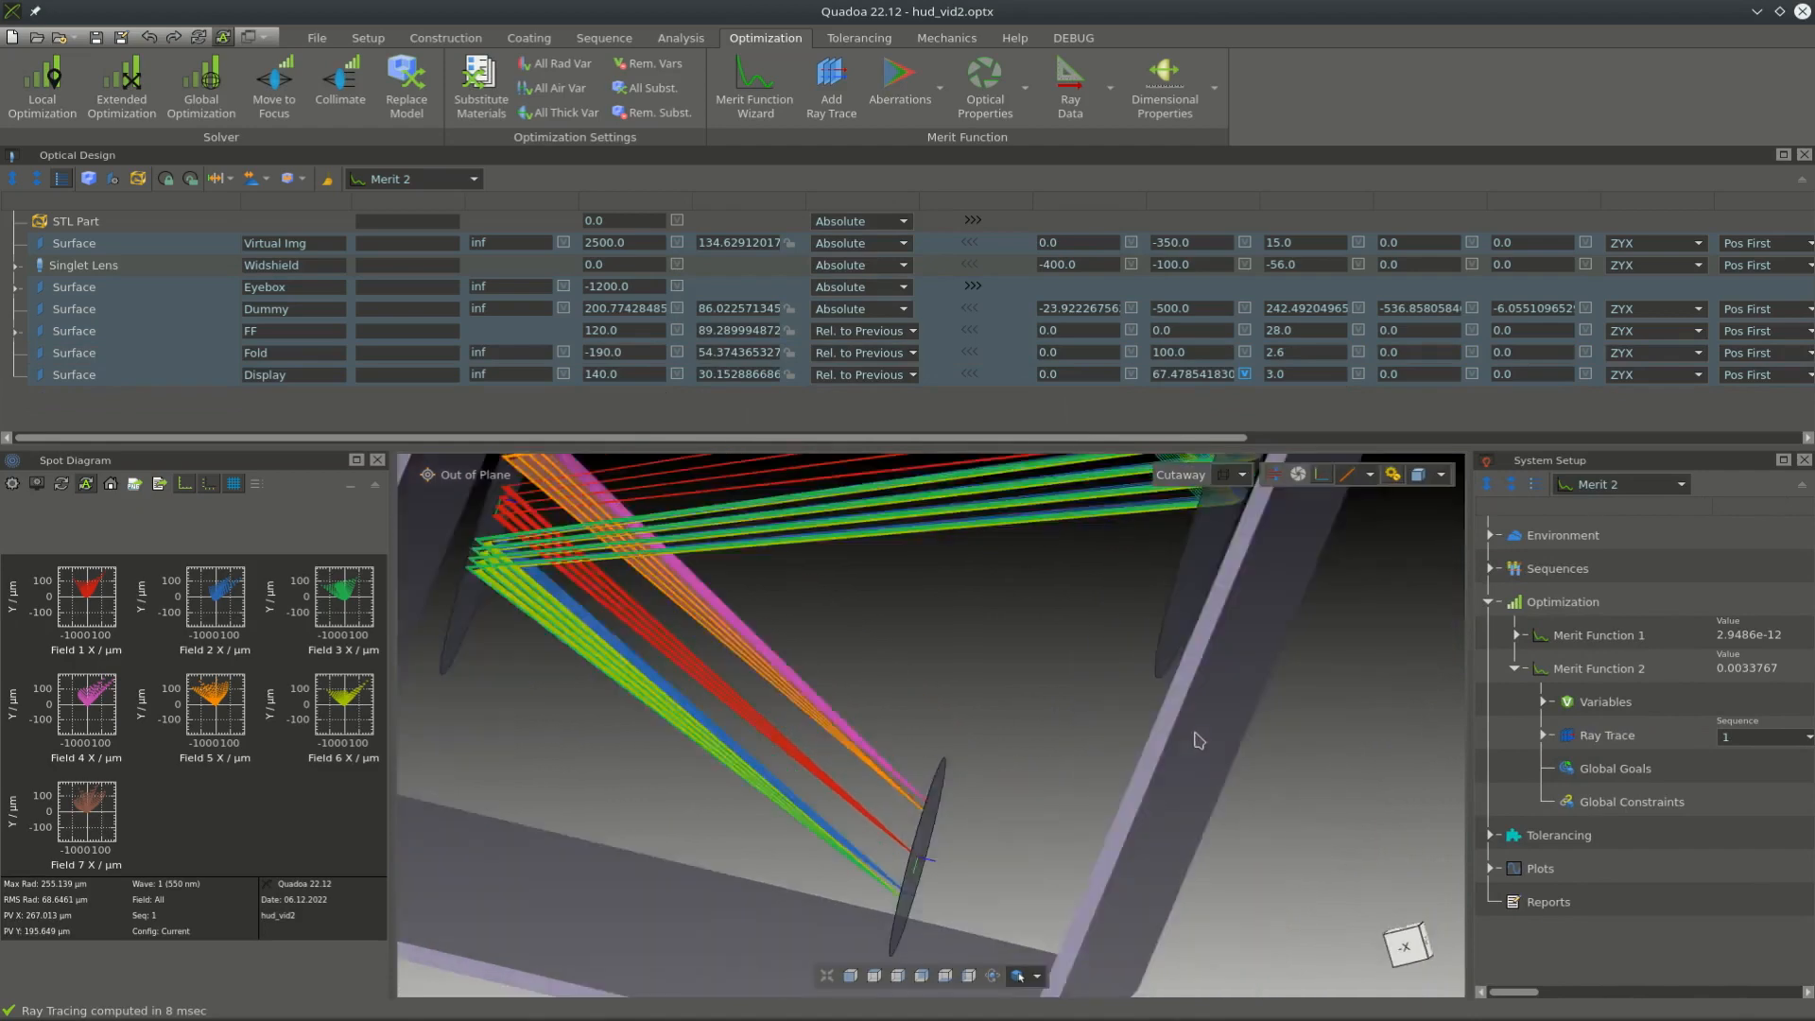
# - Rotate the Display surface about X to -5.6 interactively in the 3D view
pyautogui.scroll(-6, 1199, 740)
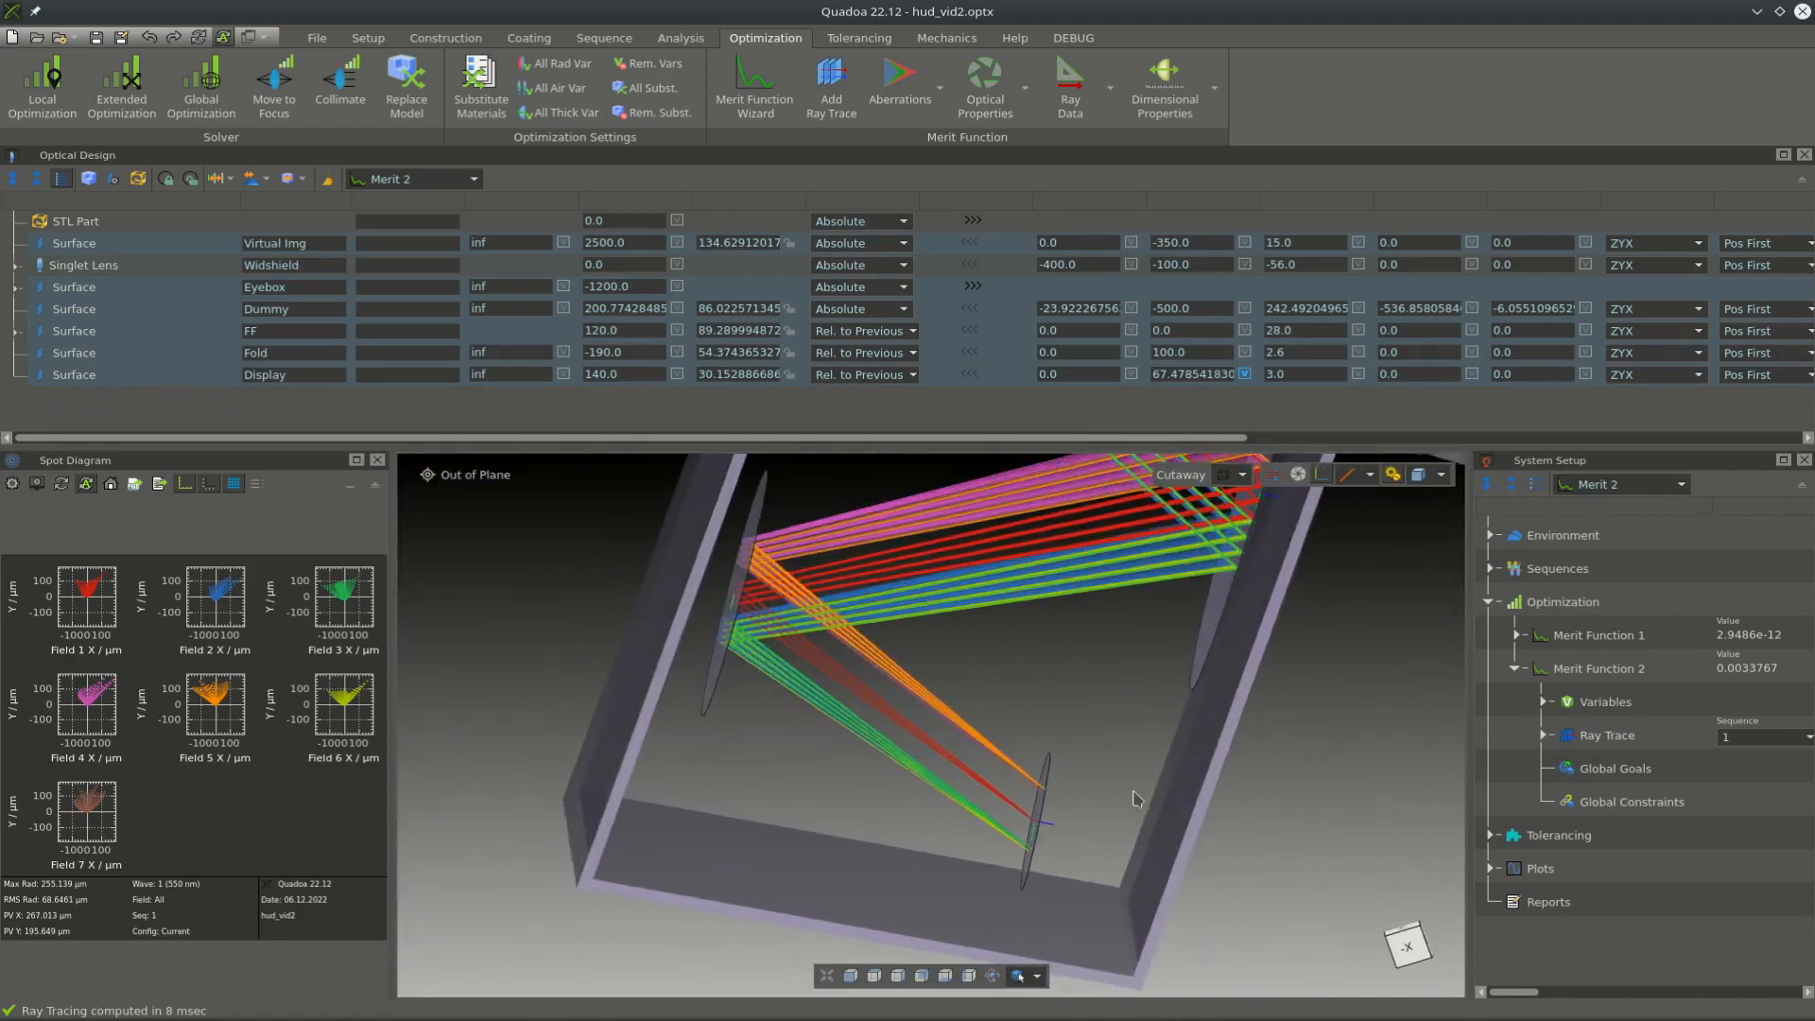
pyautogui.scroll(2, 1055, 832)
pyautogui.scroll(6, 1054, 832)
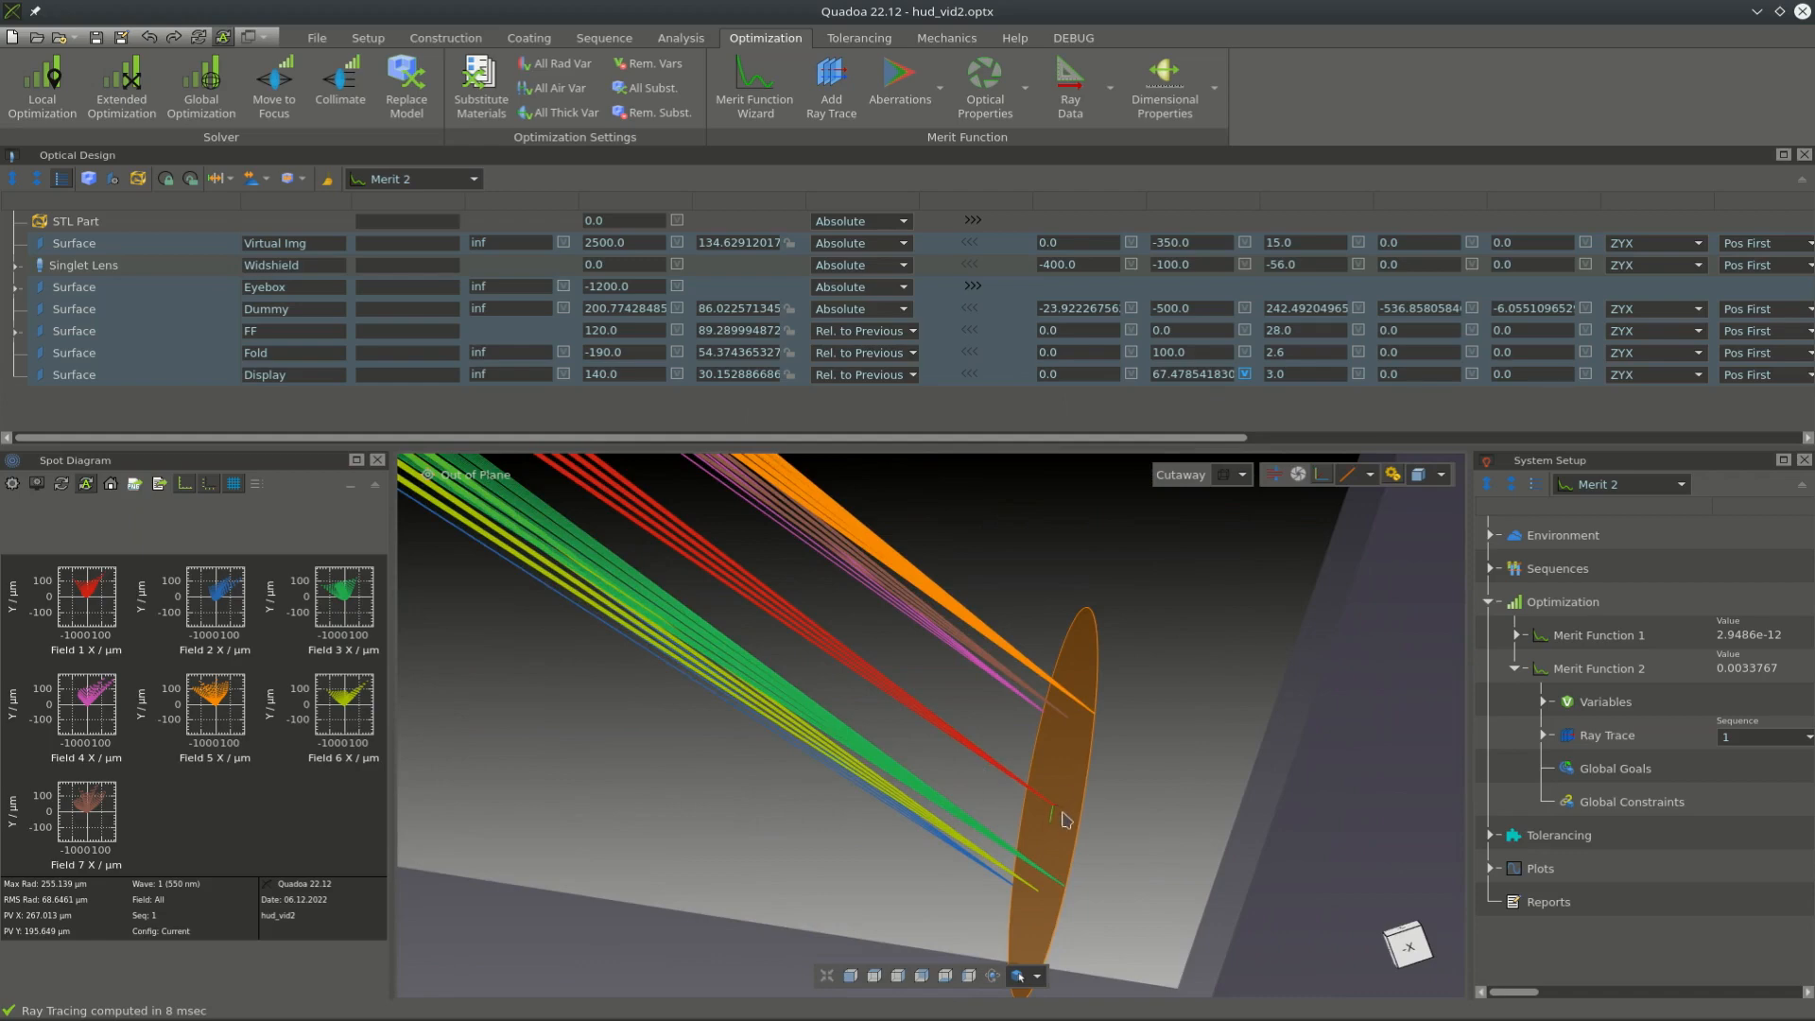
pyautogui.moveTo(1068, 818); pyautogui.dragTo(1008, 820)
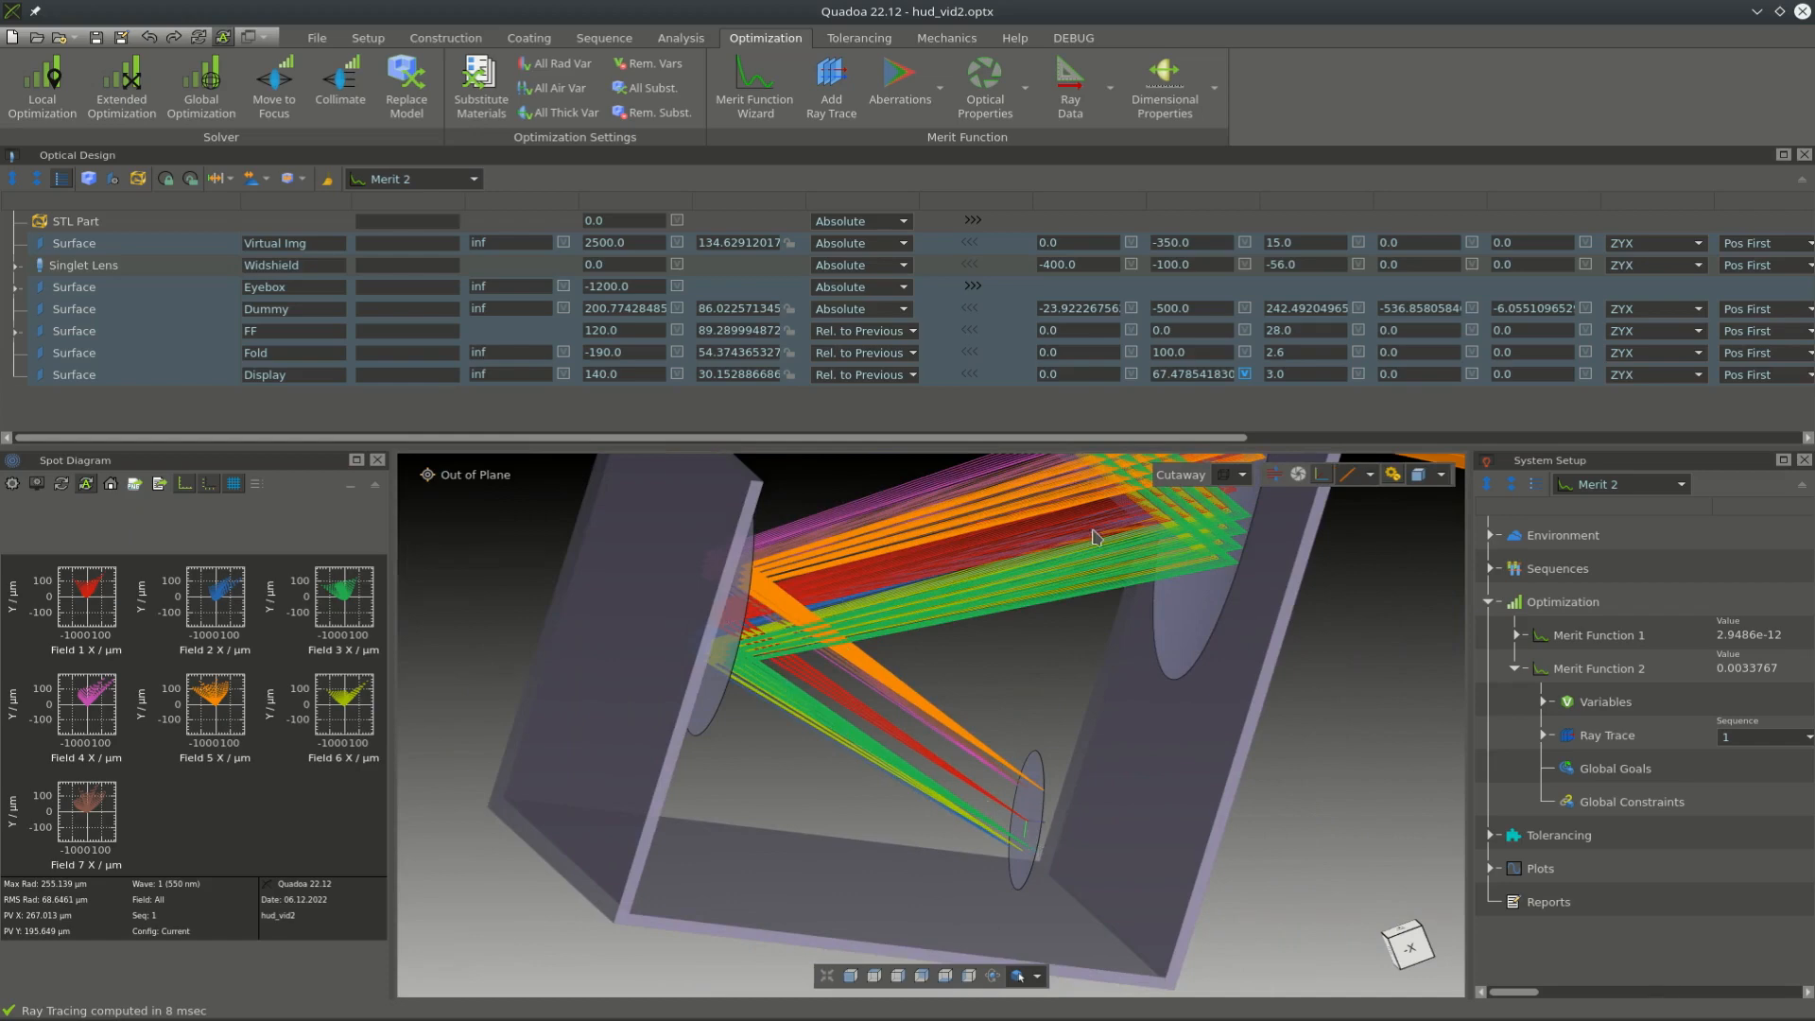
pyautogui.moveTo(1037, 834); pyautogui.dragTo(992, 795)
pyautogui.scroll(4, 999, 800)
pyautogui.click(1007, 804)
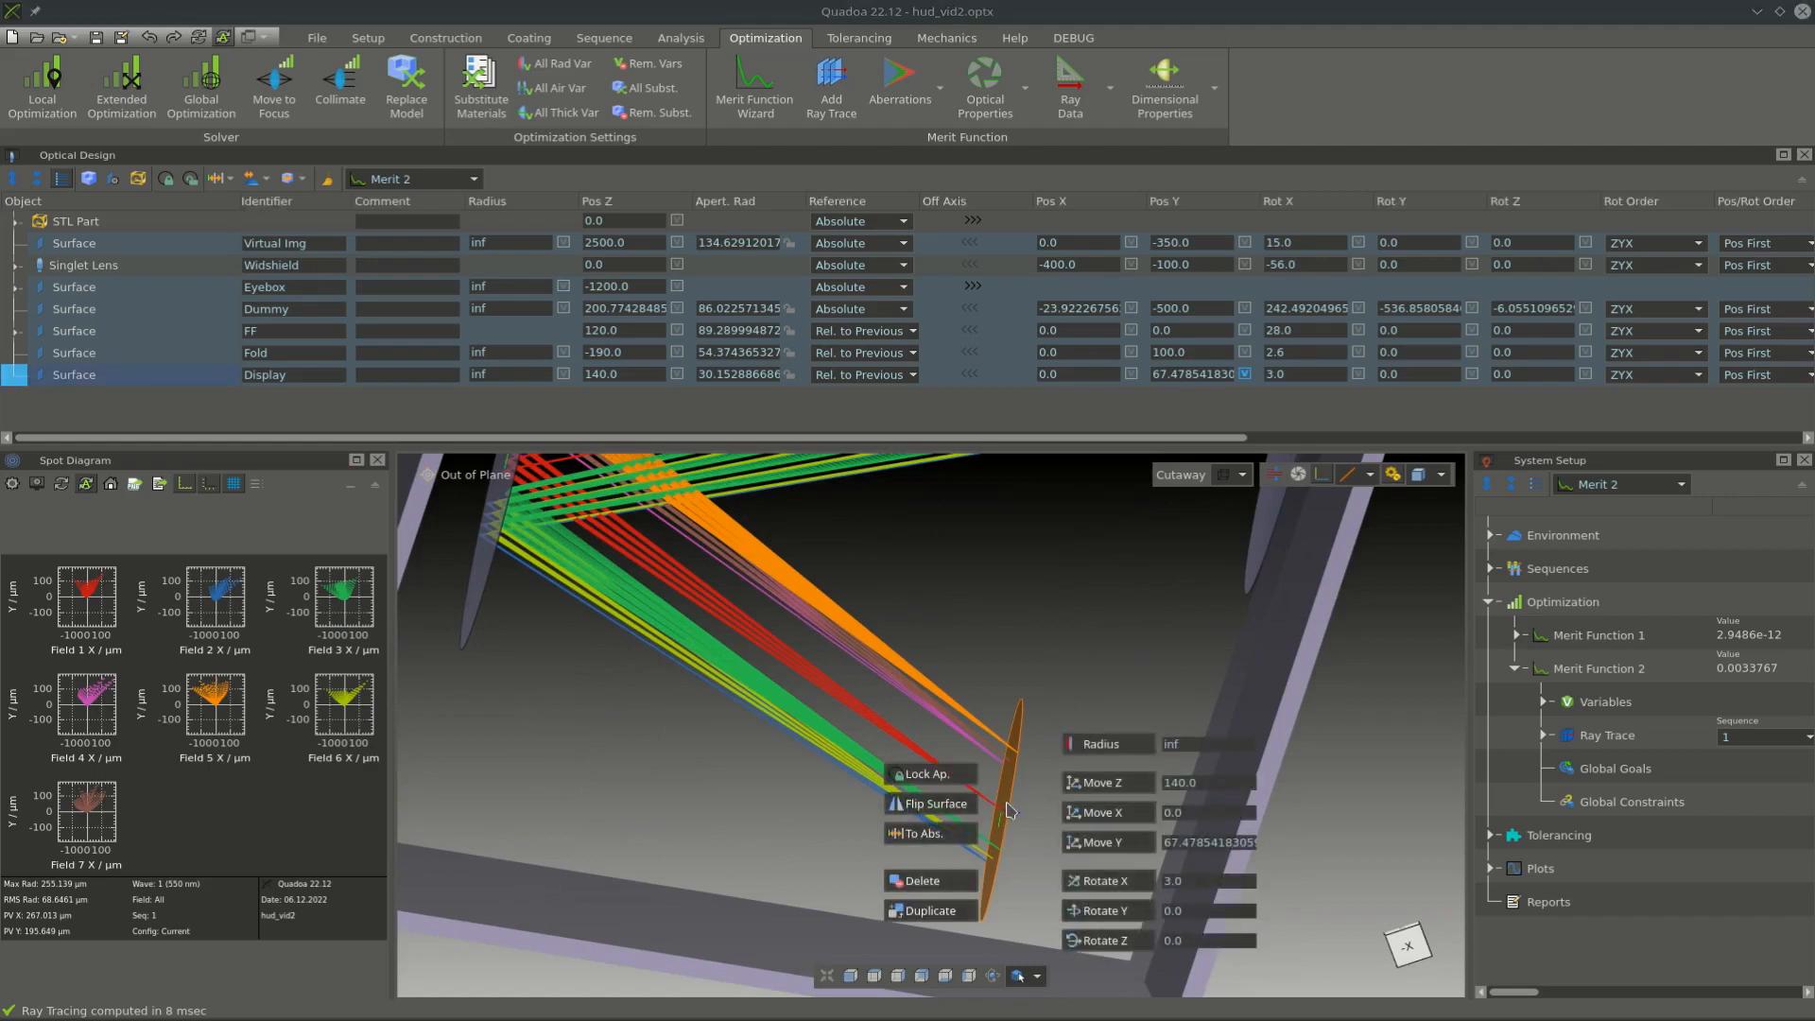
pyautogui.click(1107, 885)
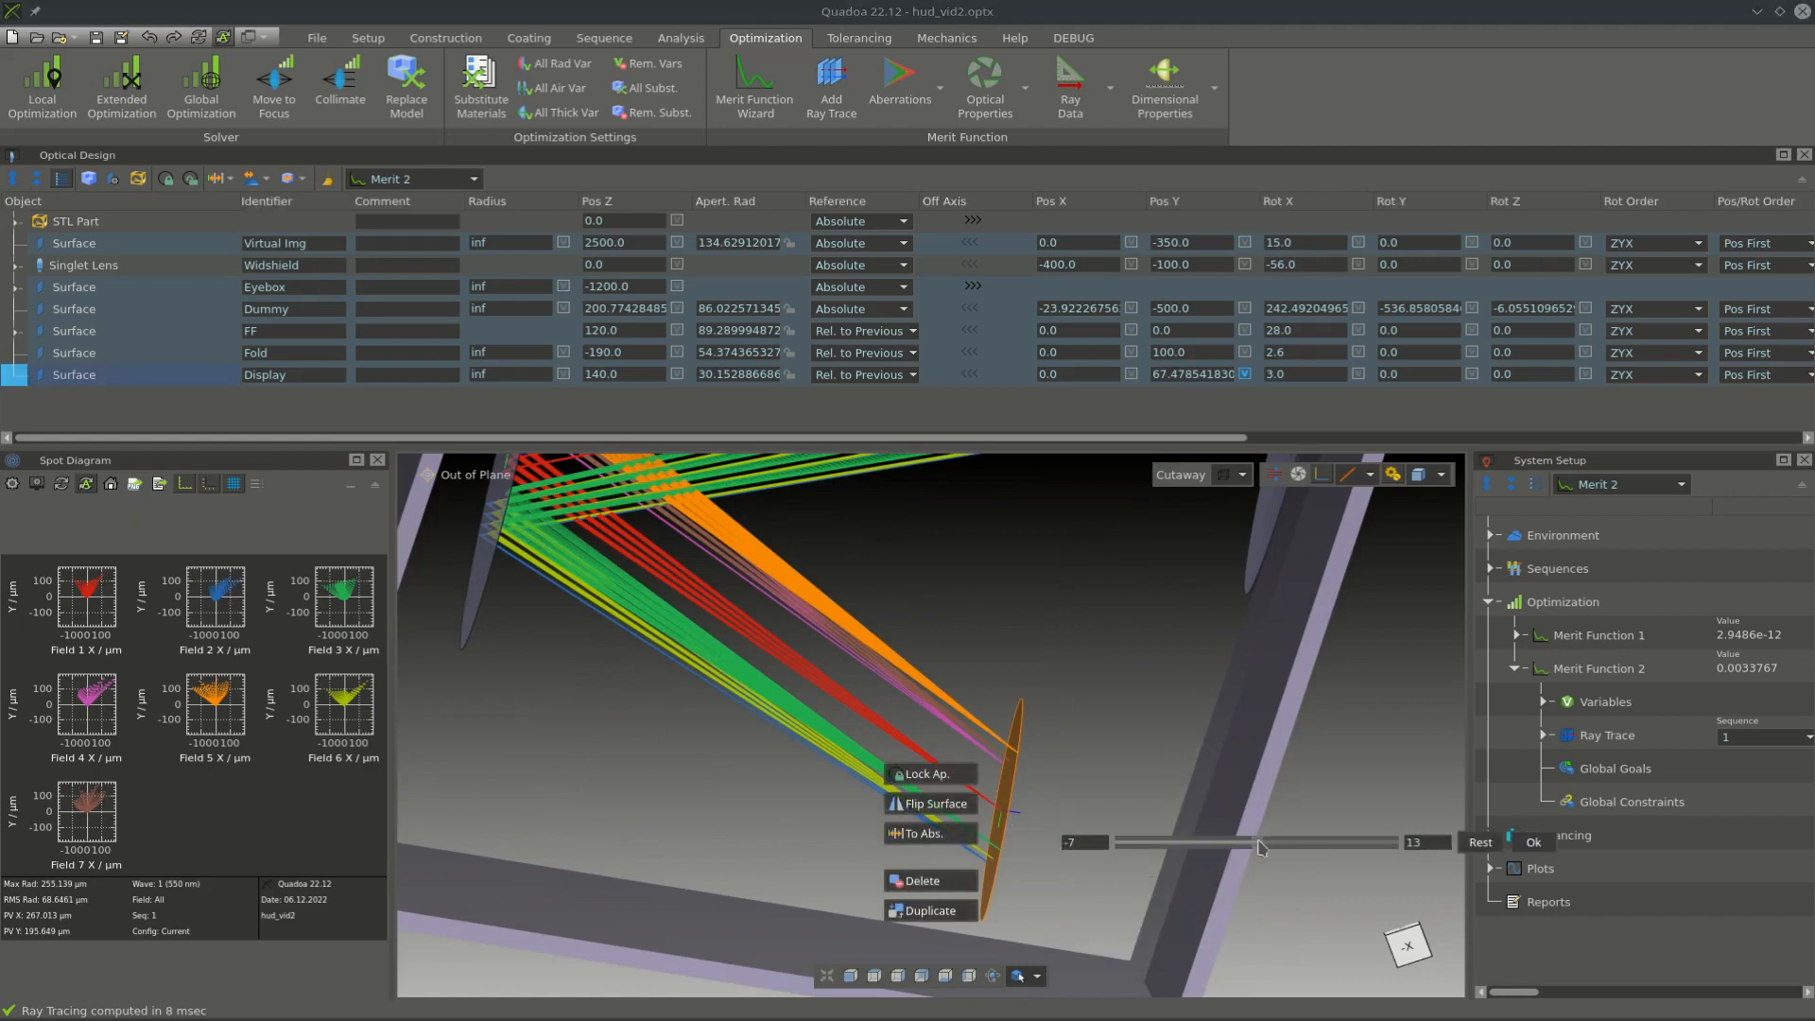
pyautogui.moveTo(1260, 846); pyautogui.dragTo(1140, 843)
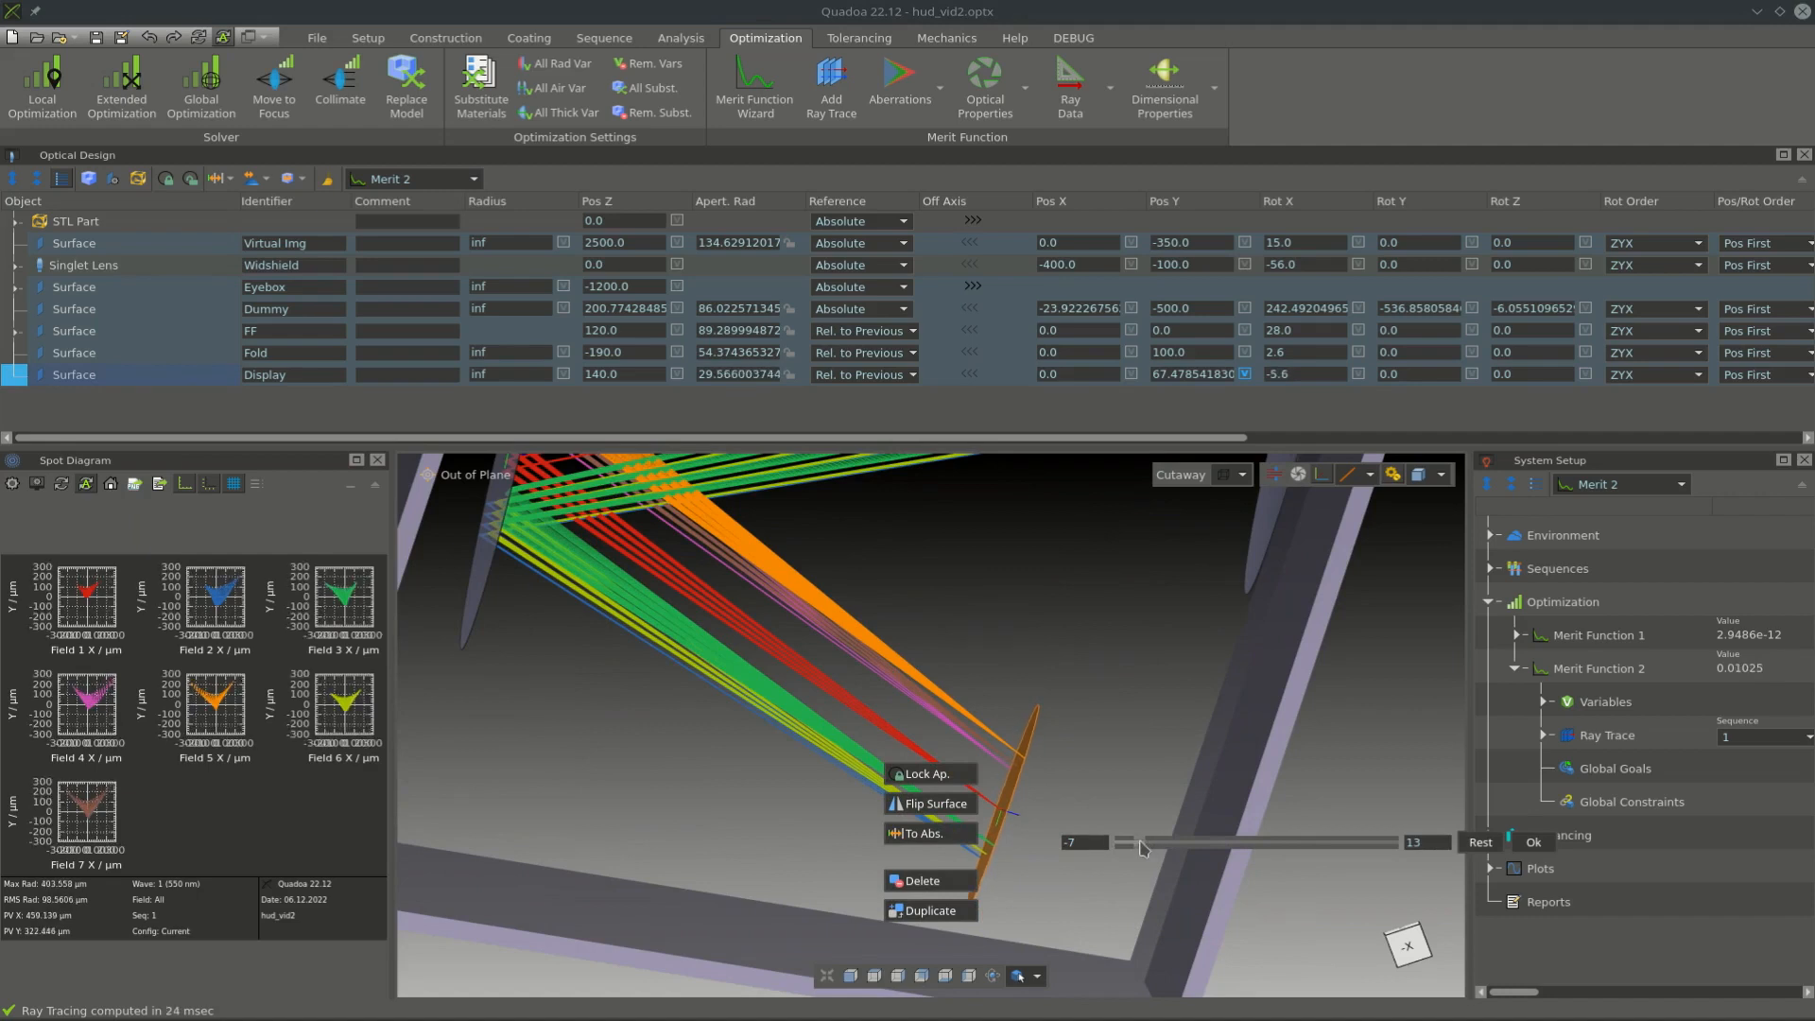
# - Rerun the local optimization with Merit 2 for the tilted Display surface and finish it
pyautogui.click(1035, 602)
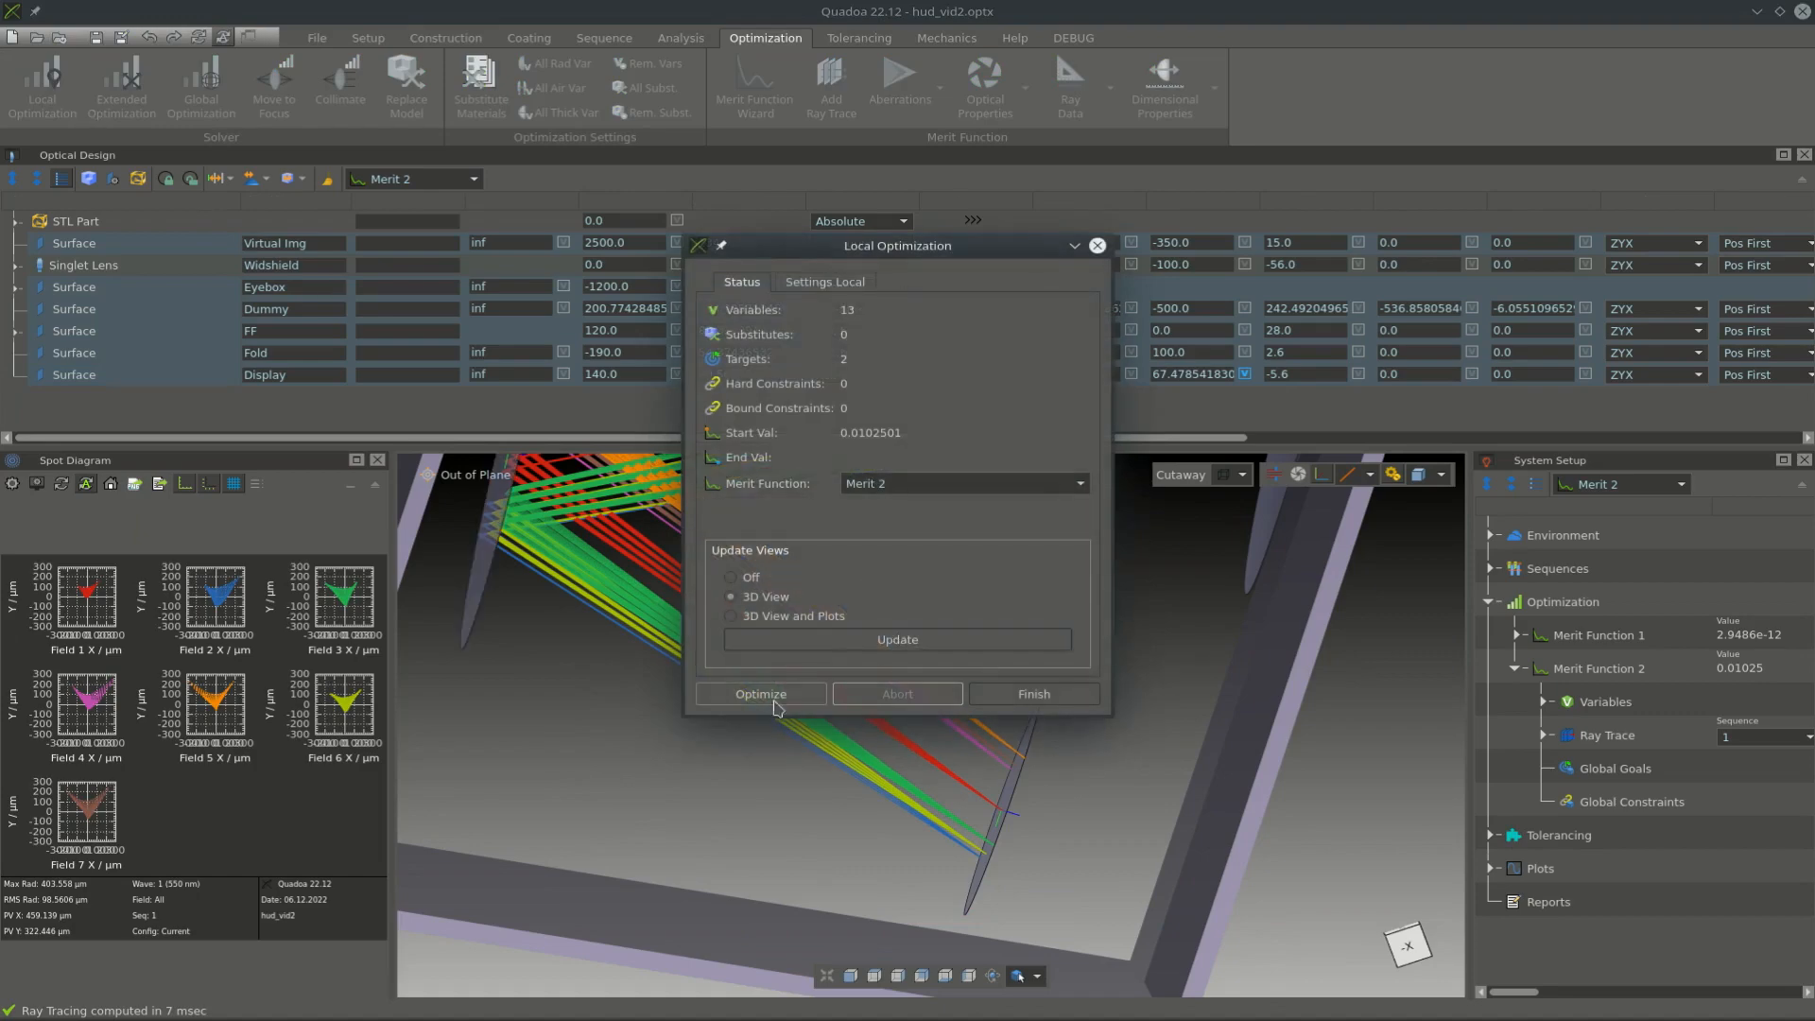
pyautogui.click(782, 699)
pyautogui.click(1025, 694)
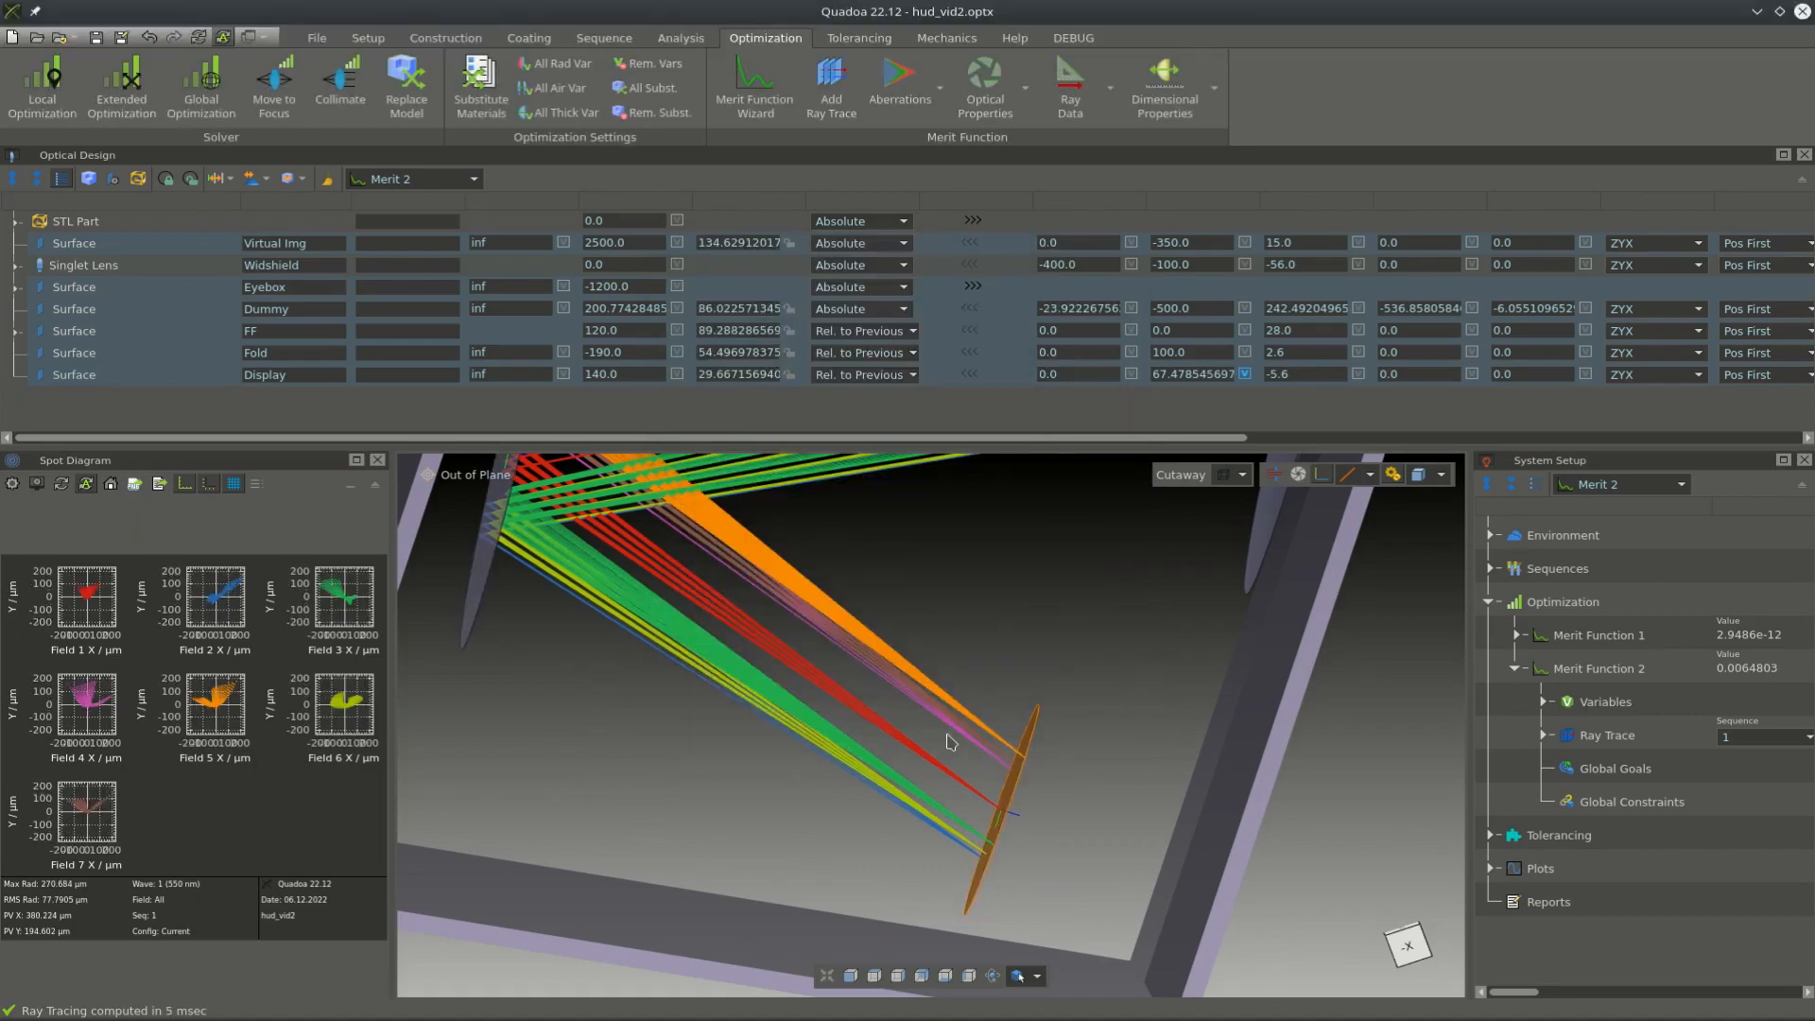
# - Inspect the ray paths inside the housing and hide the STL part in the 3D view
pyautogui.moveTo(801, 785); pyautogui.dragTo(765, 831)
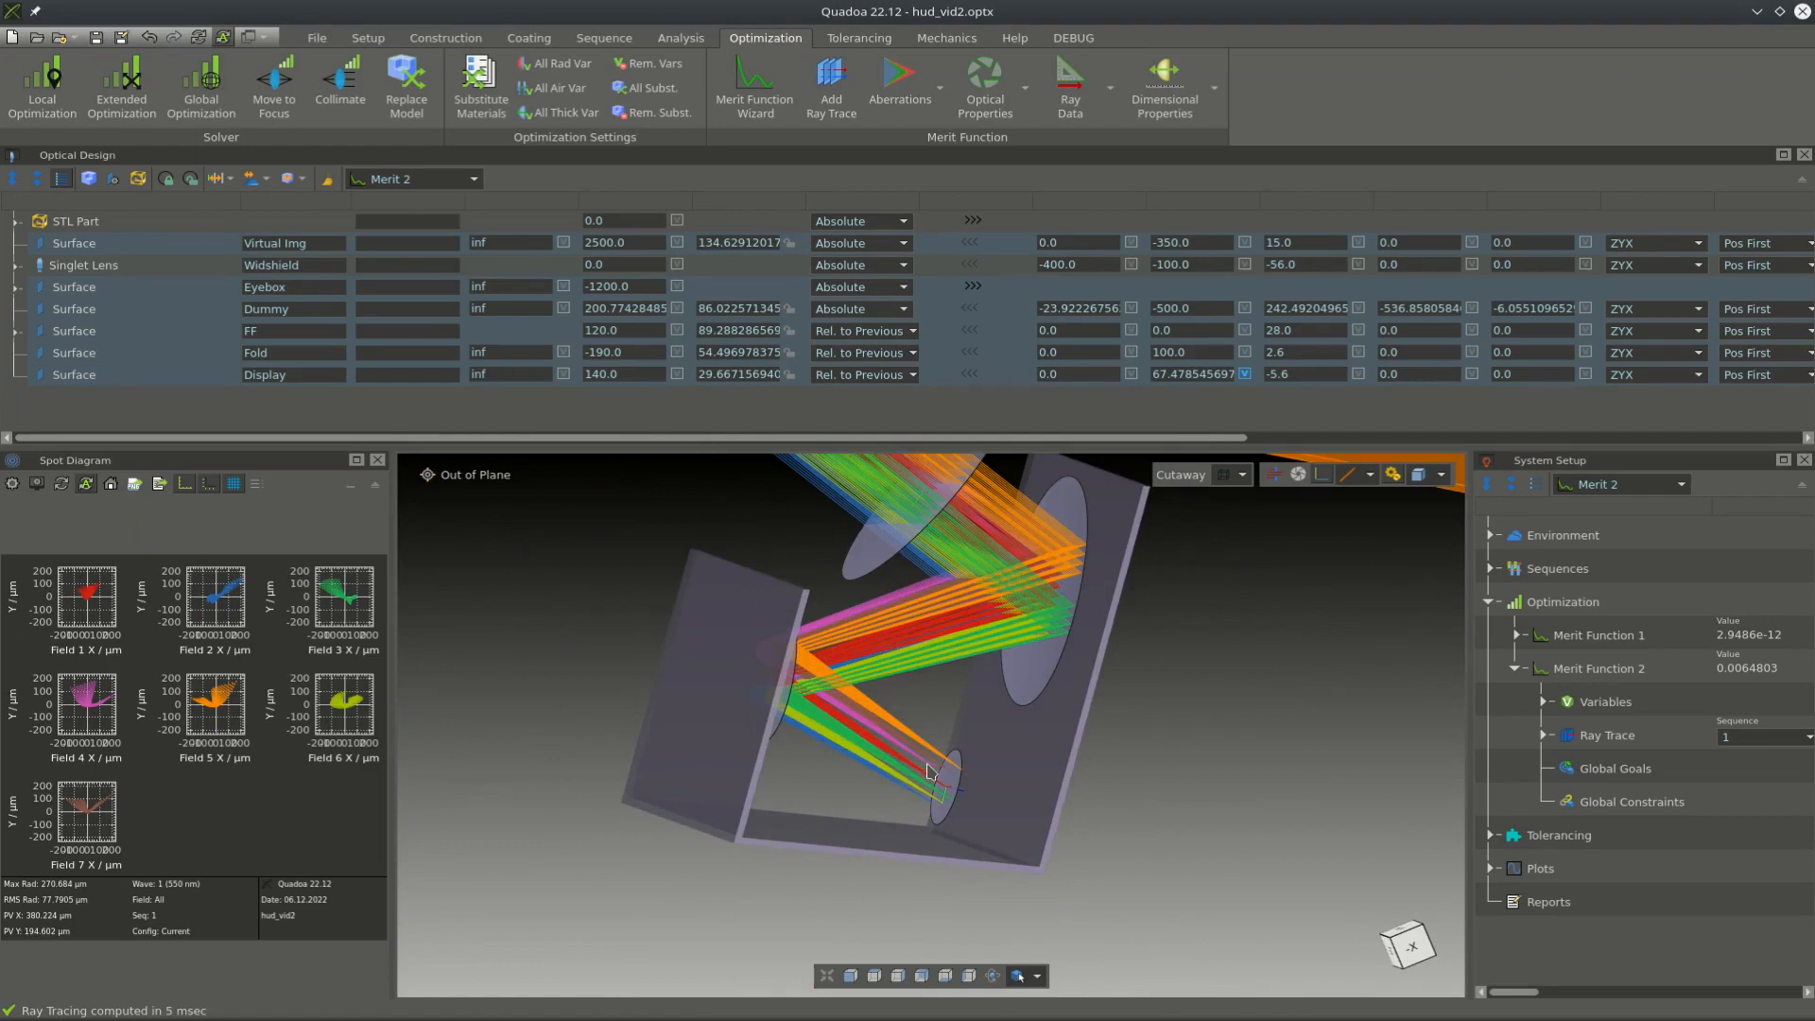
pyautogui.moveTo(1141, 744); pyautogui.dragTo(1354, 735)
pyautogui.scroll(2, 1190, 760)
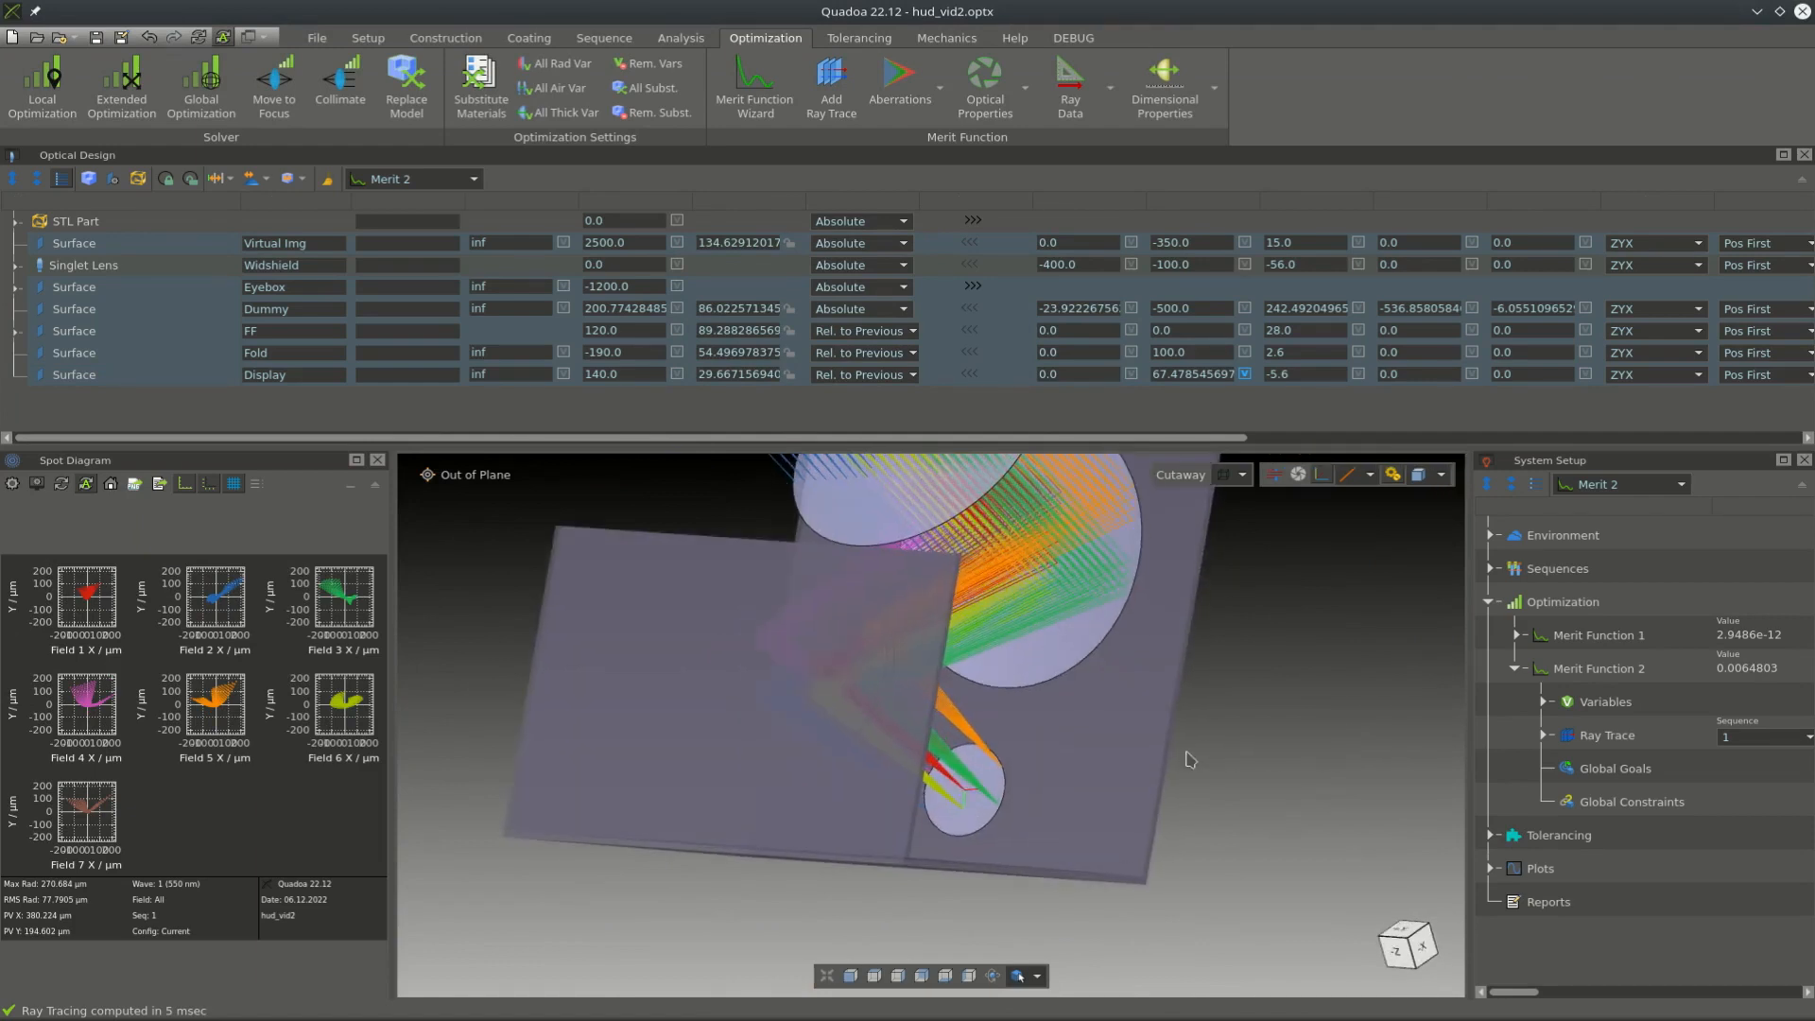
pyautogui.moveTo(1190, 760); pyautogui.dragTo(1080, 770)
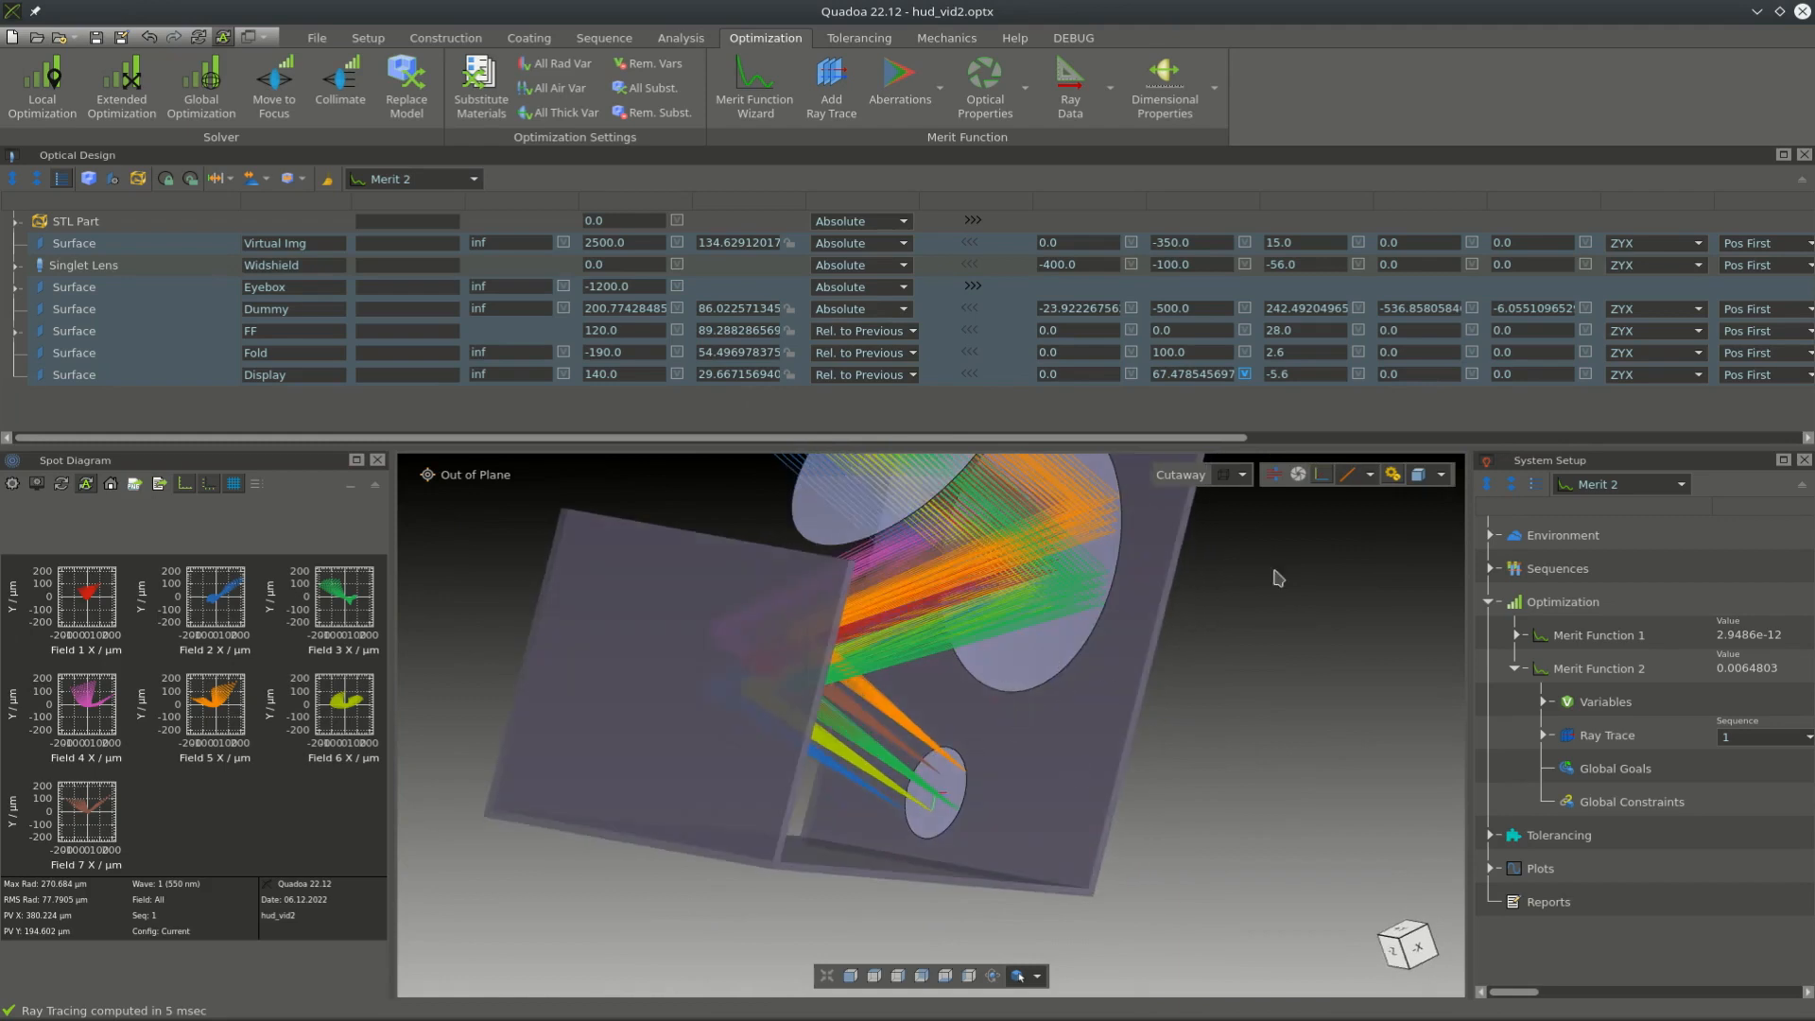
pyautogui.click(1393, 474)
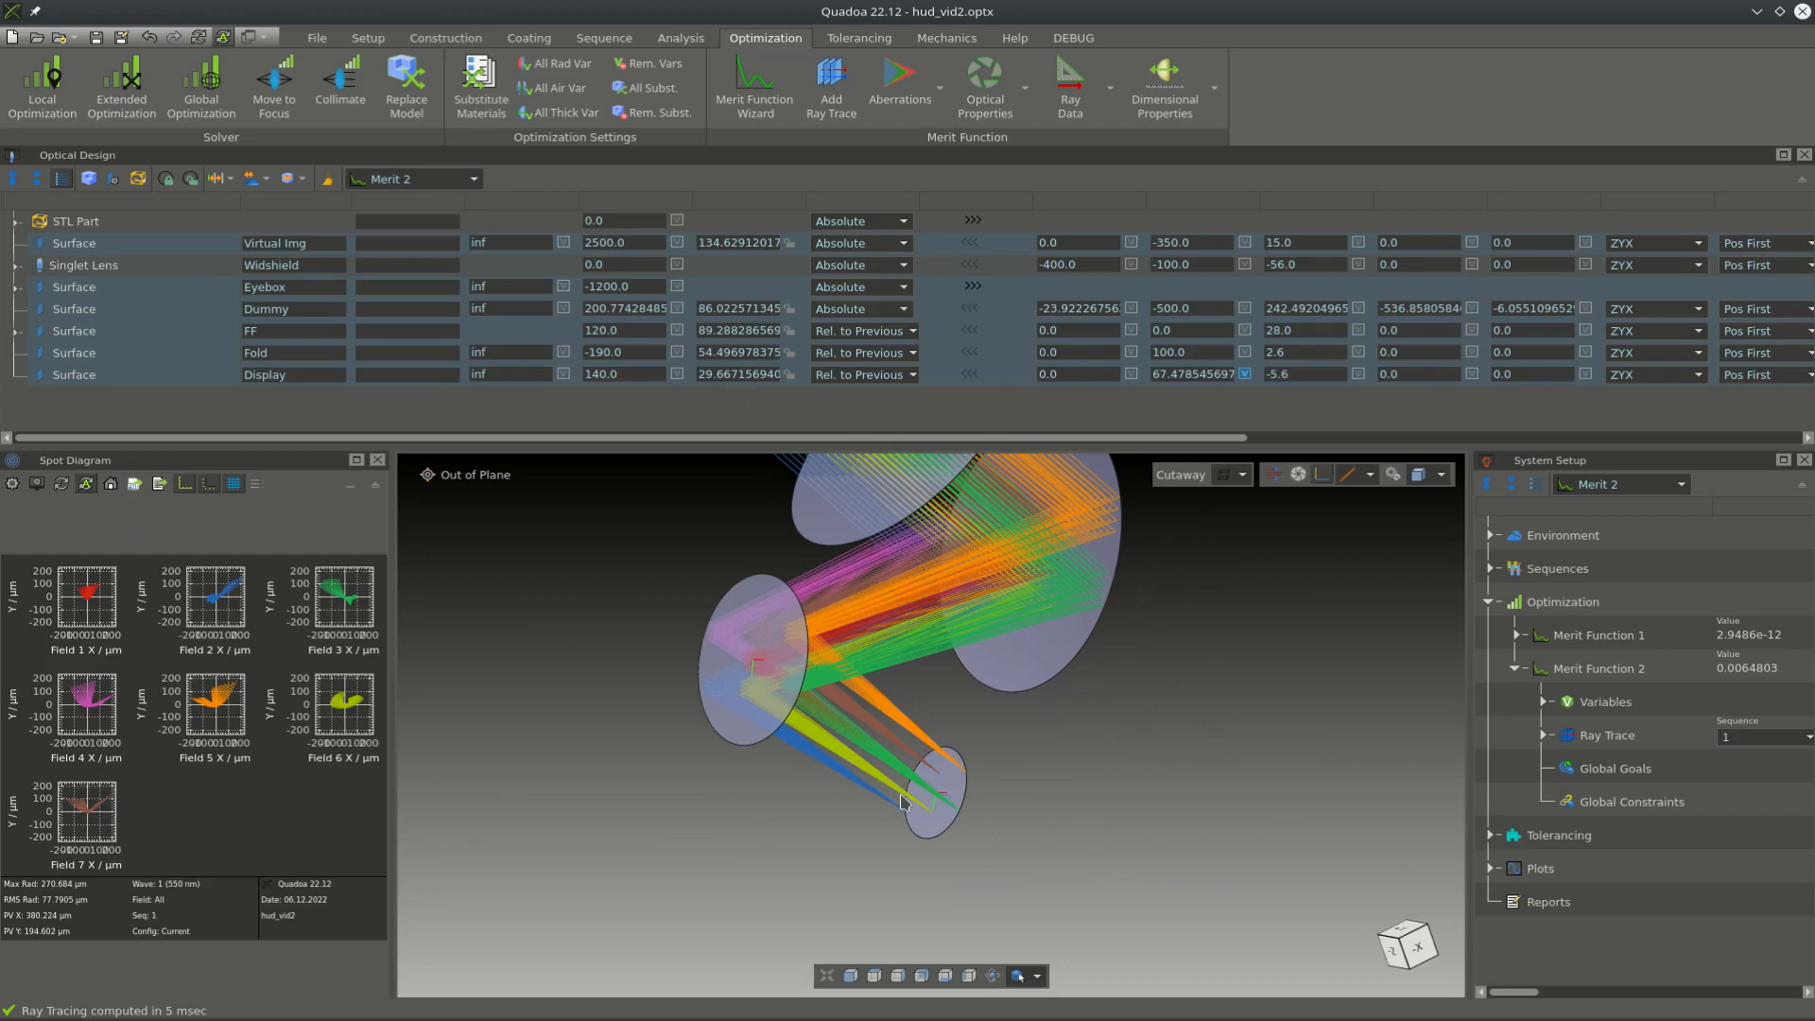
pyautogui.scroll(4, 900, 801)
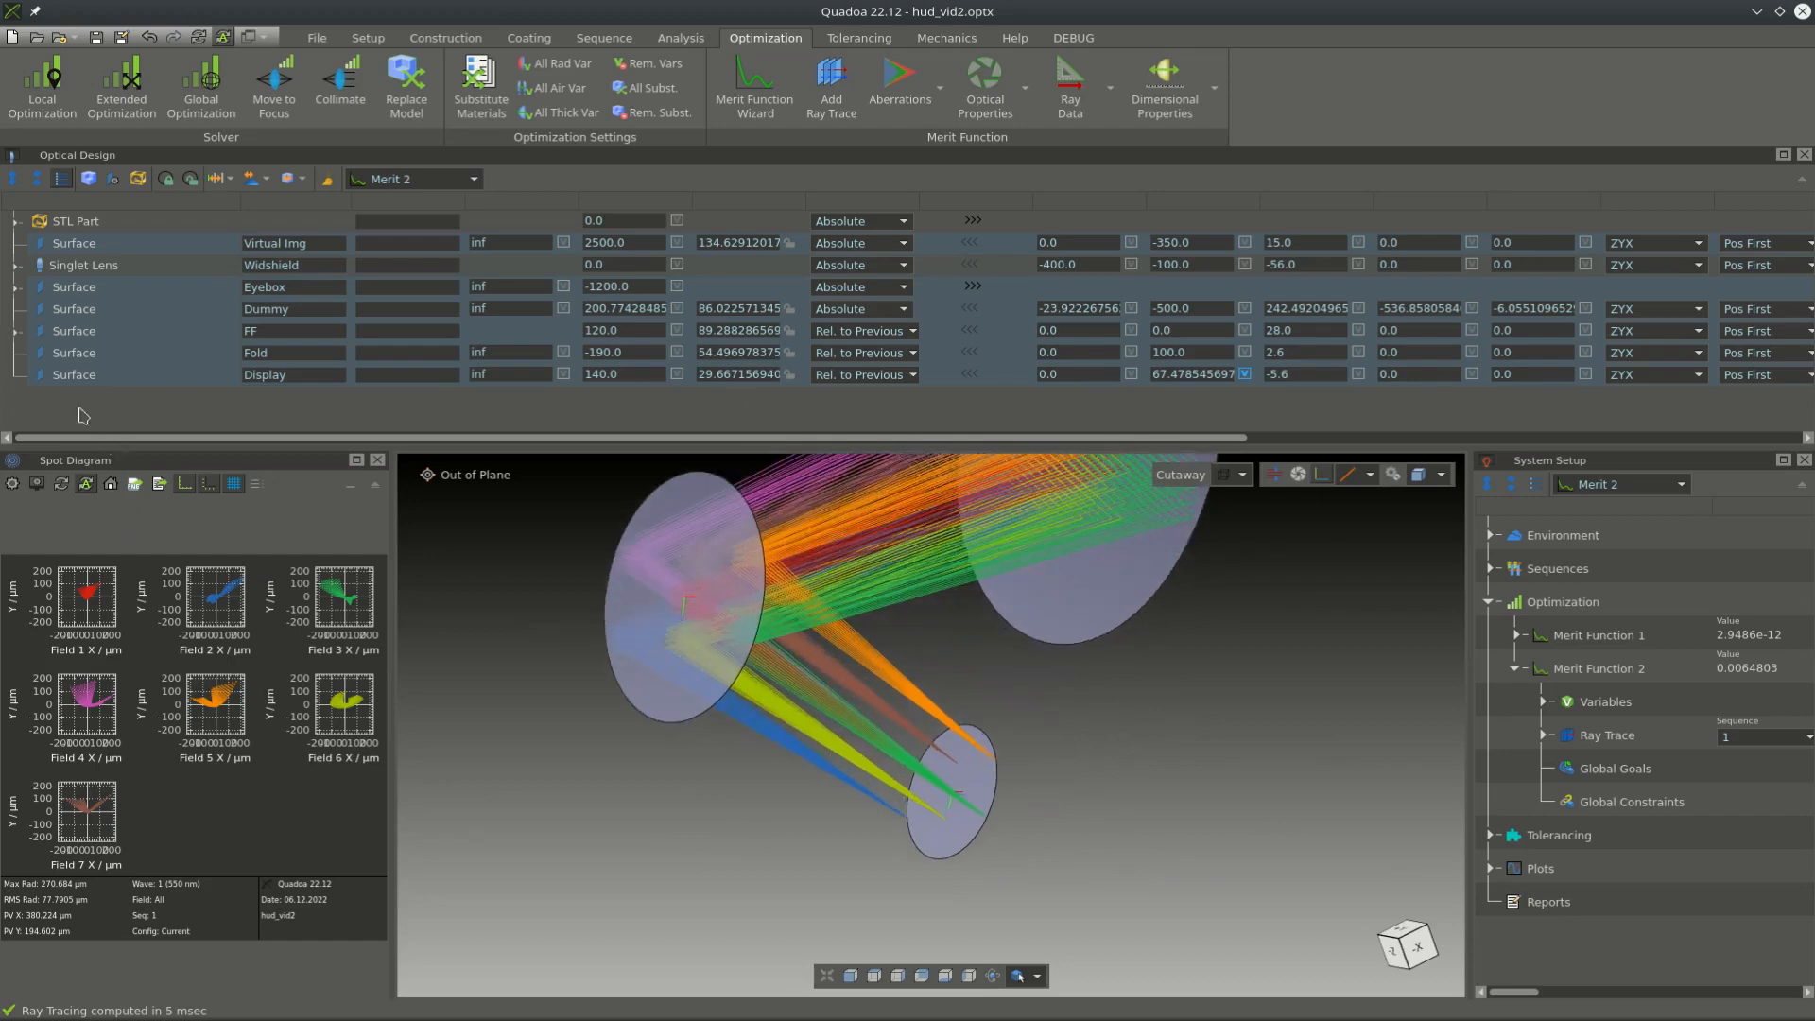
# - Add a rectangular aperture to the Display surface with half size X 30 and half size Y 20
pyautogui.click(83, 377)
pyautogui.rightClick(83, 376)
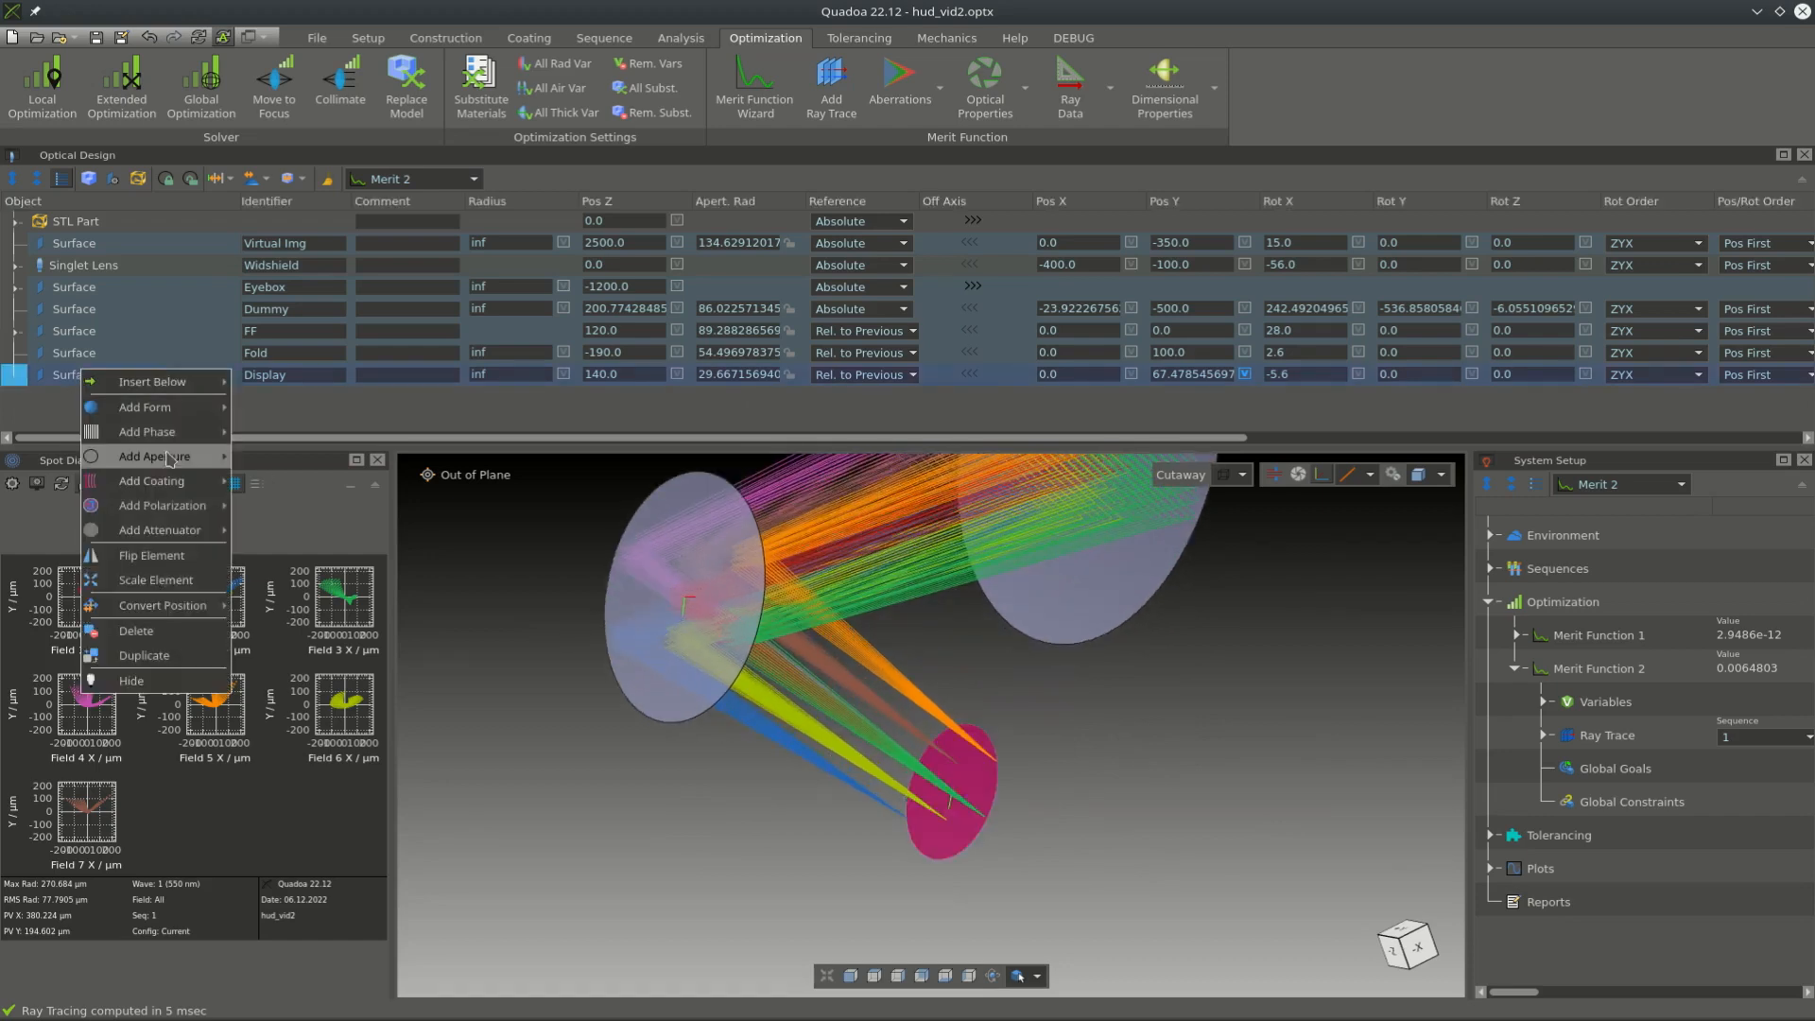
pyautogui.moveTo(170, 459)
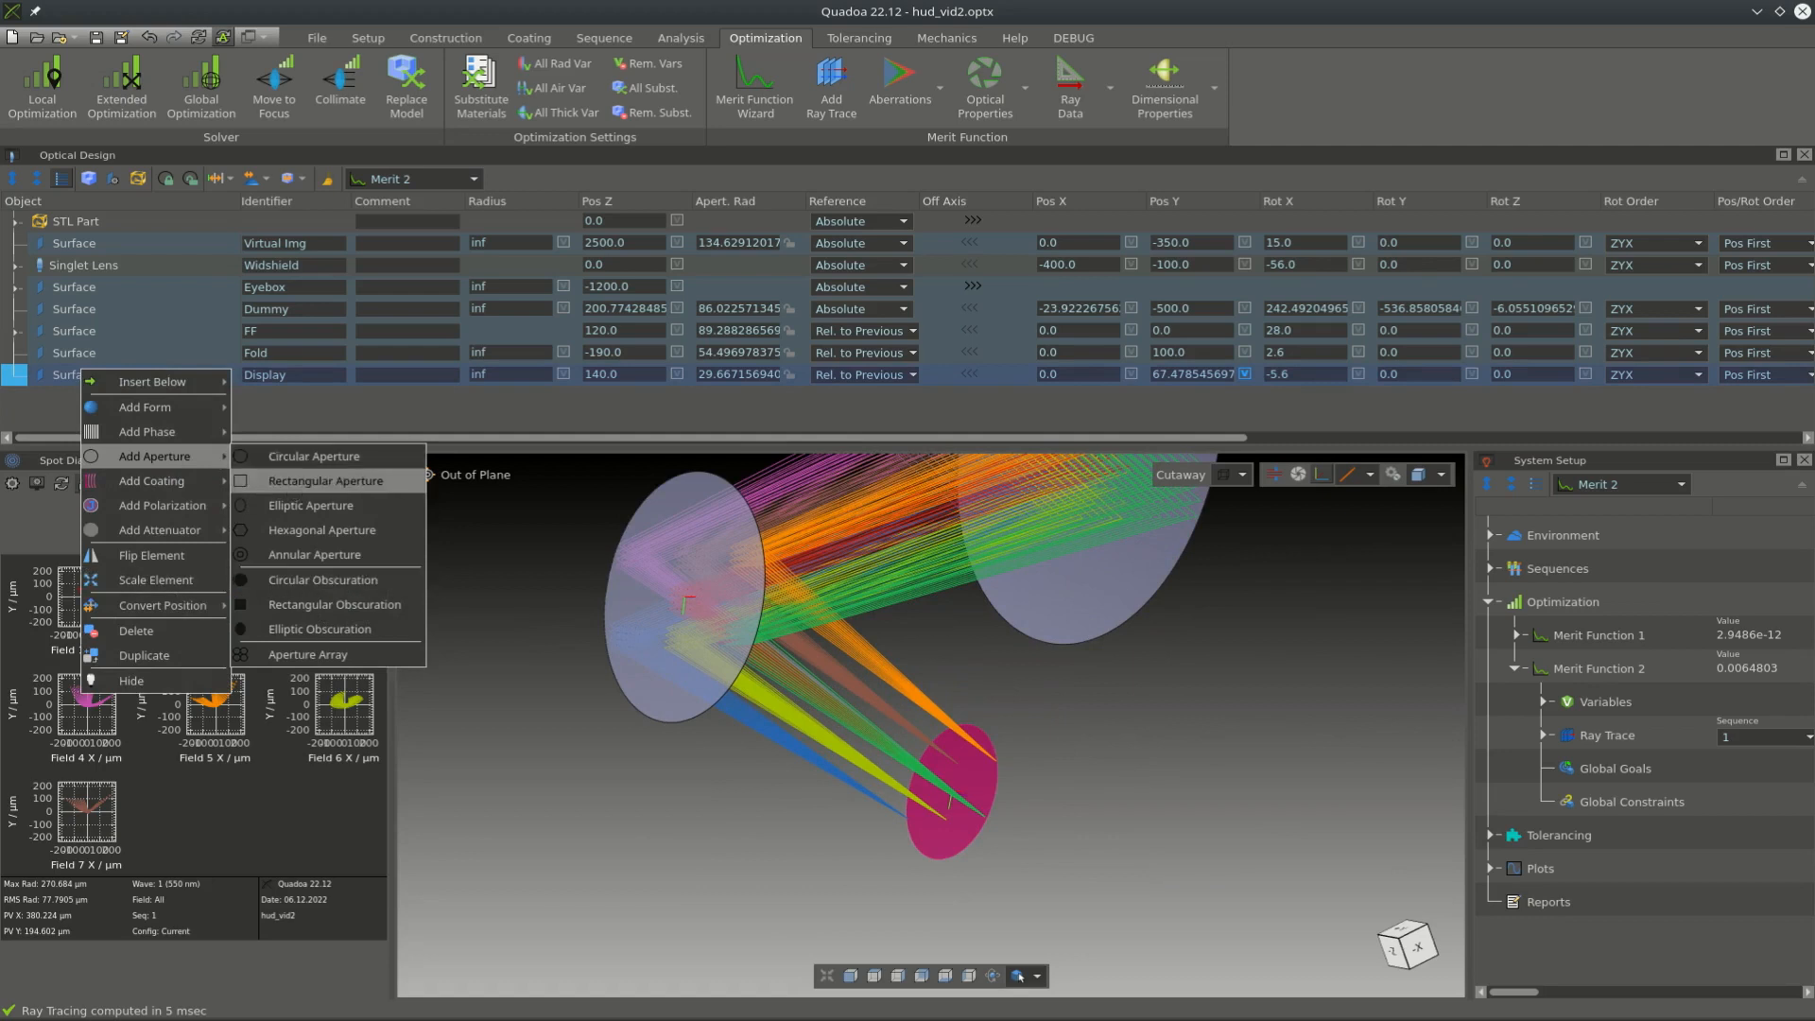
pyautogui.click(295, 487)
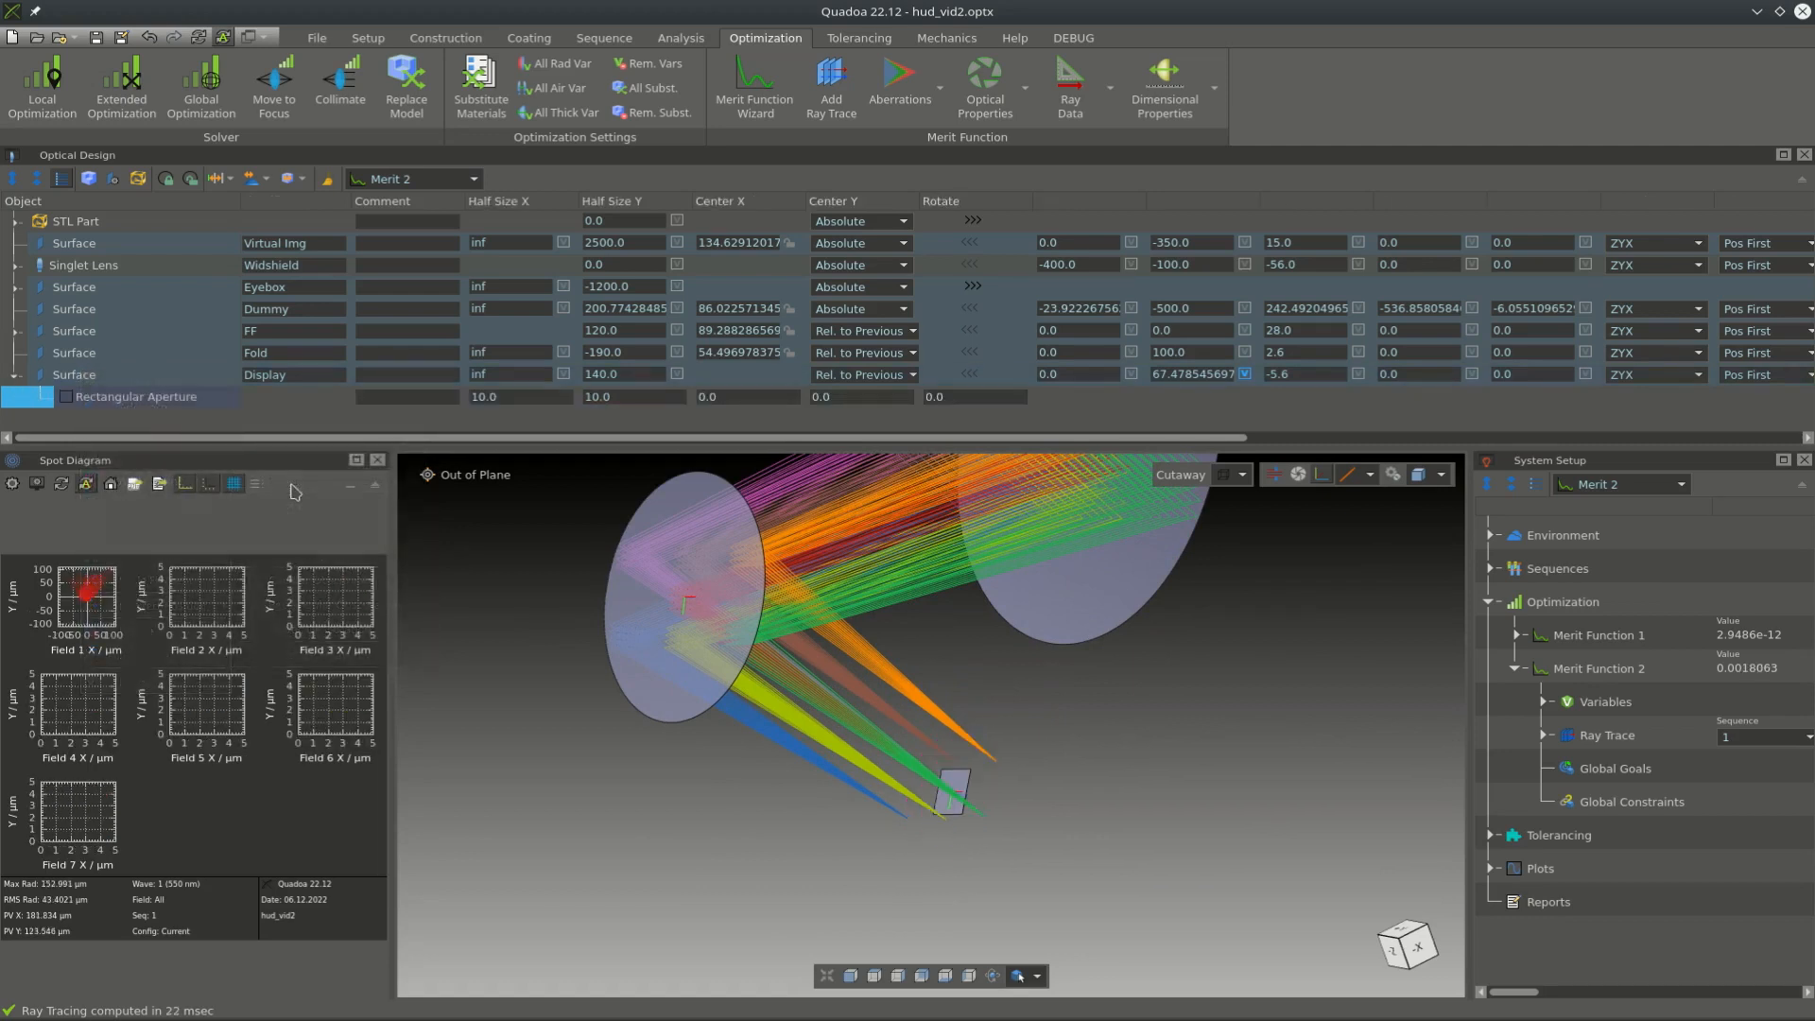
pyautogui.doubleClick(541, 398)
pyautogui.write('20')
pyautogui.press('Return')
pyautogui.doubleClick(541, 398)
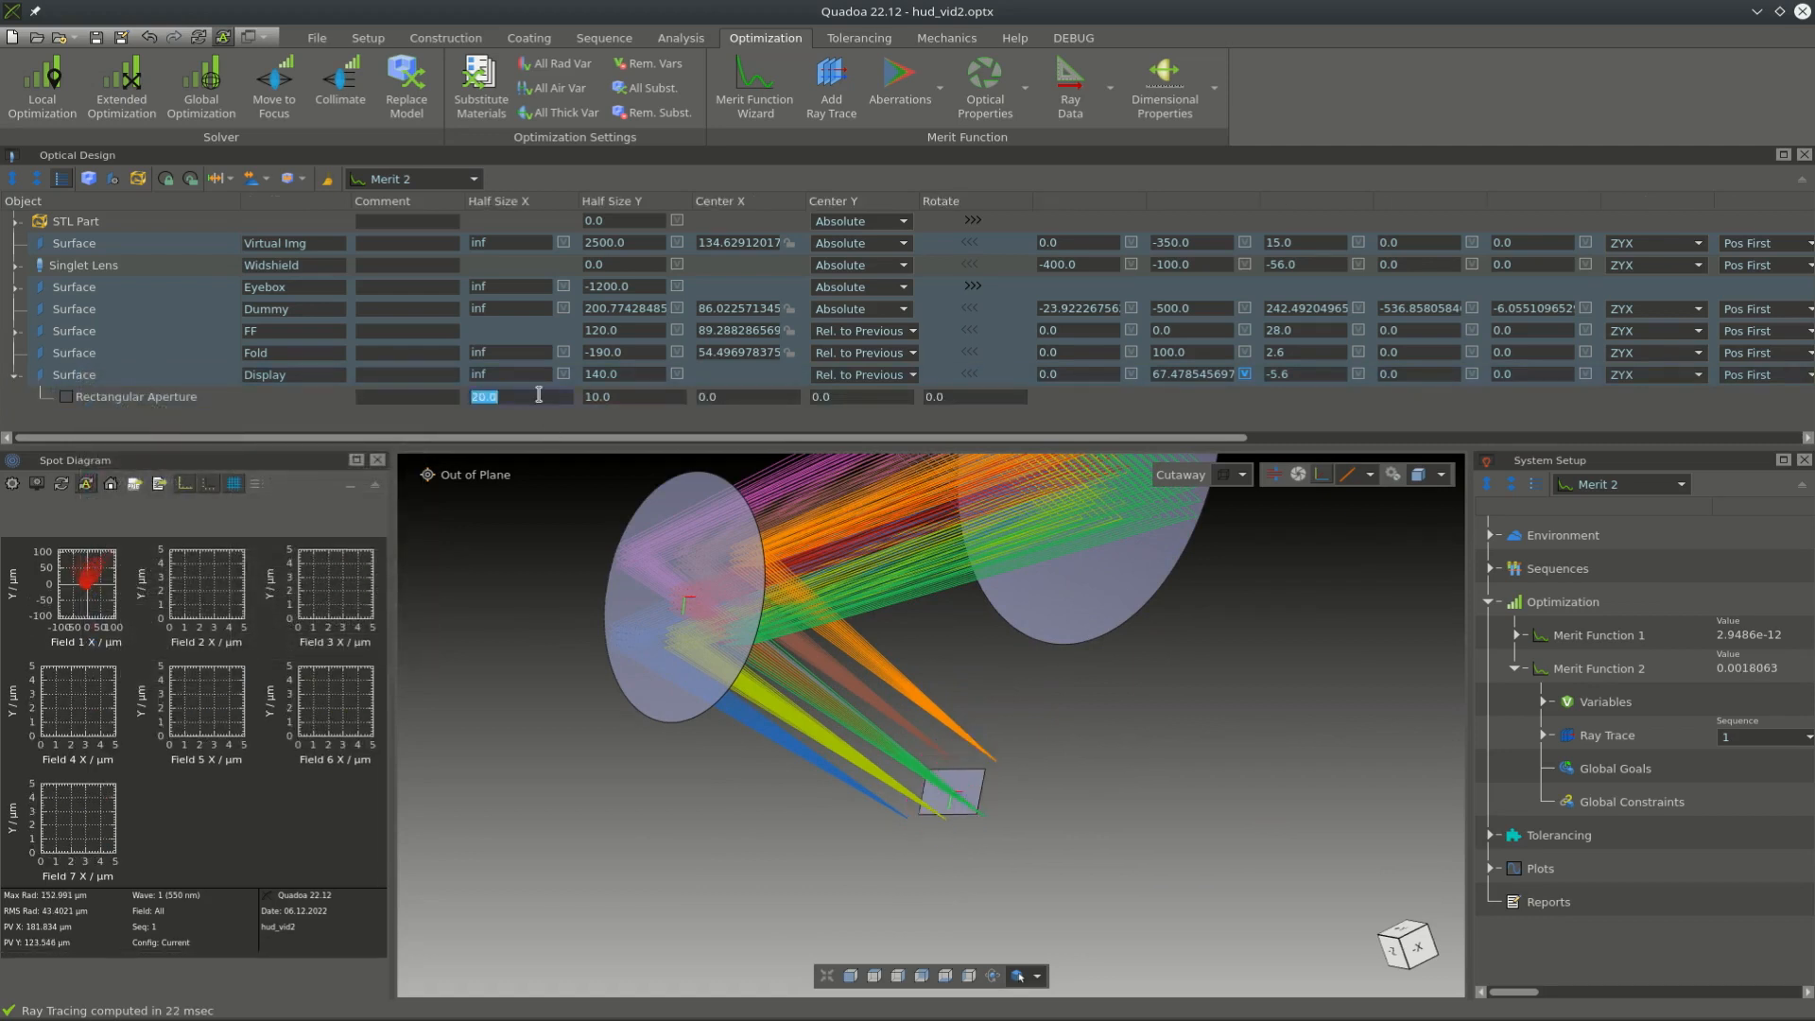
pyautogui.write('30')
pyautogui.press('Return')
pyautogui.doubleClick(617, 397)
pyautogui.write('20')
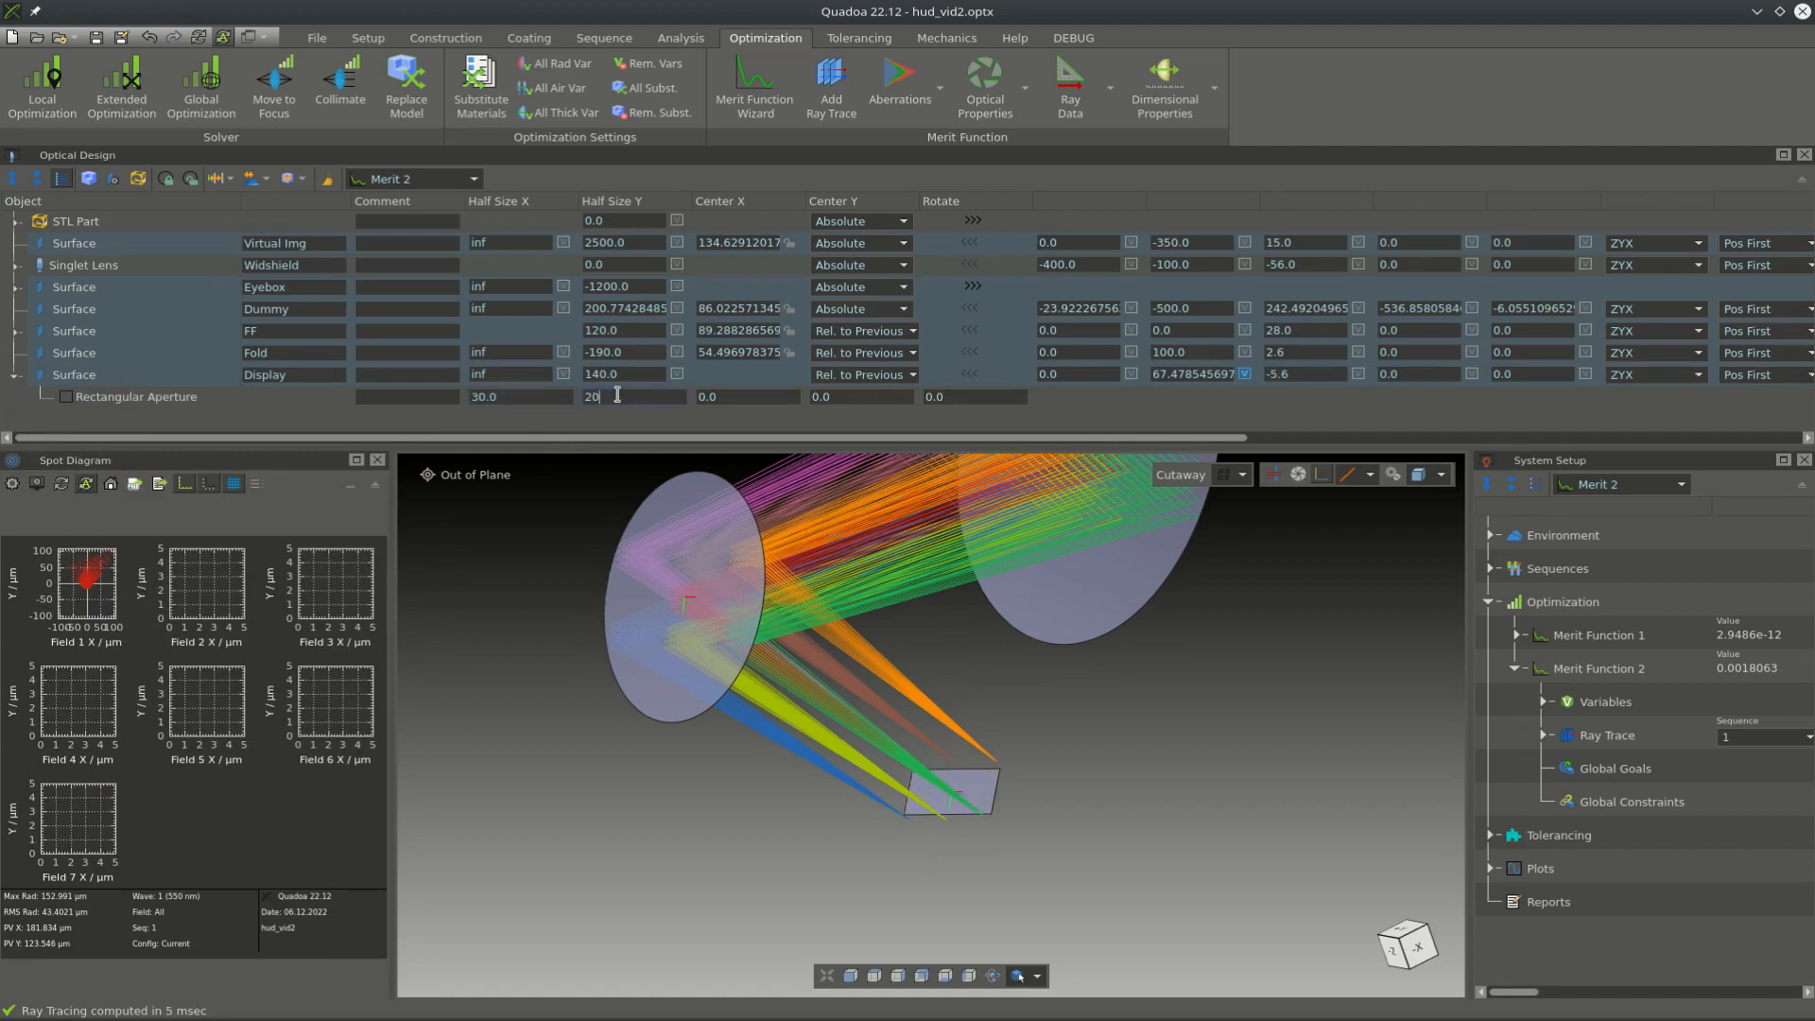
pyautogui.press('Return')
# - Add a rectangular aperture to the Fold surface with half size X 50 and half size Y 30
pyautogui.rightClick(77, 355)
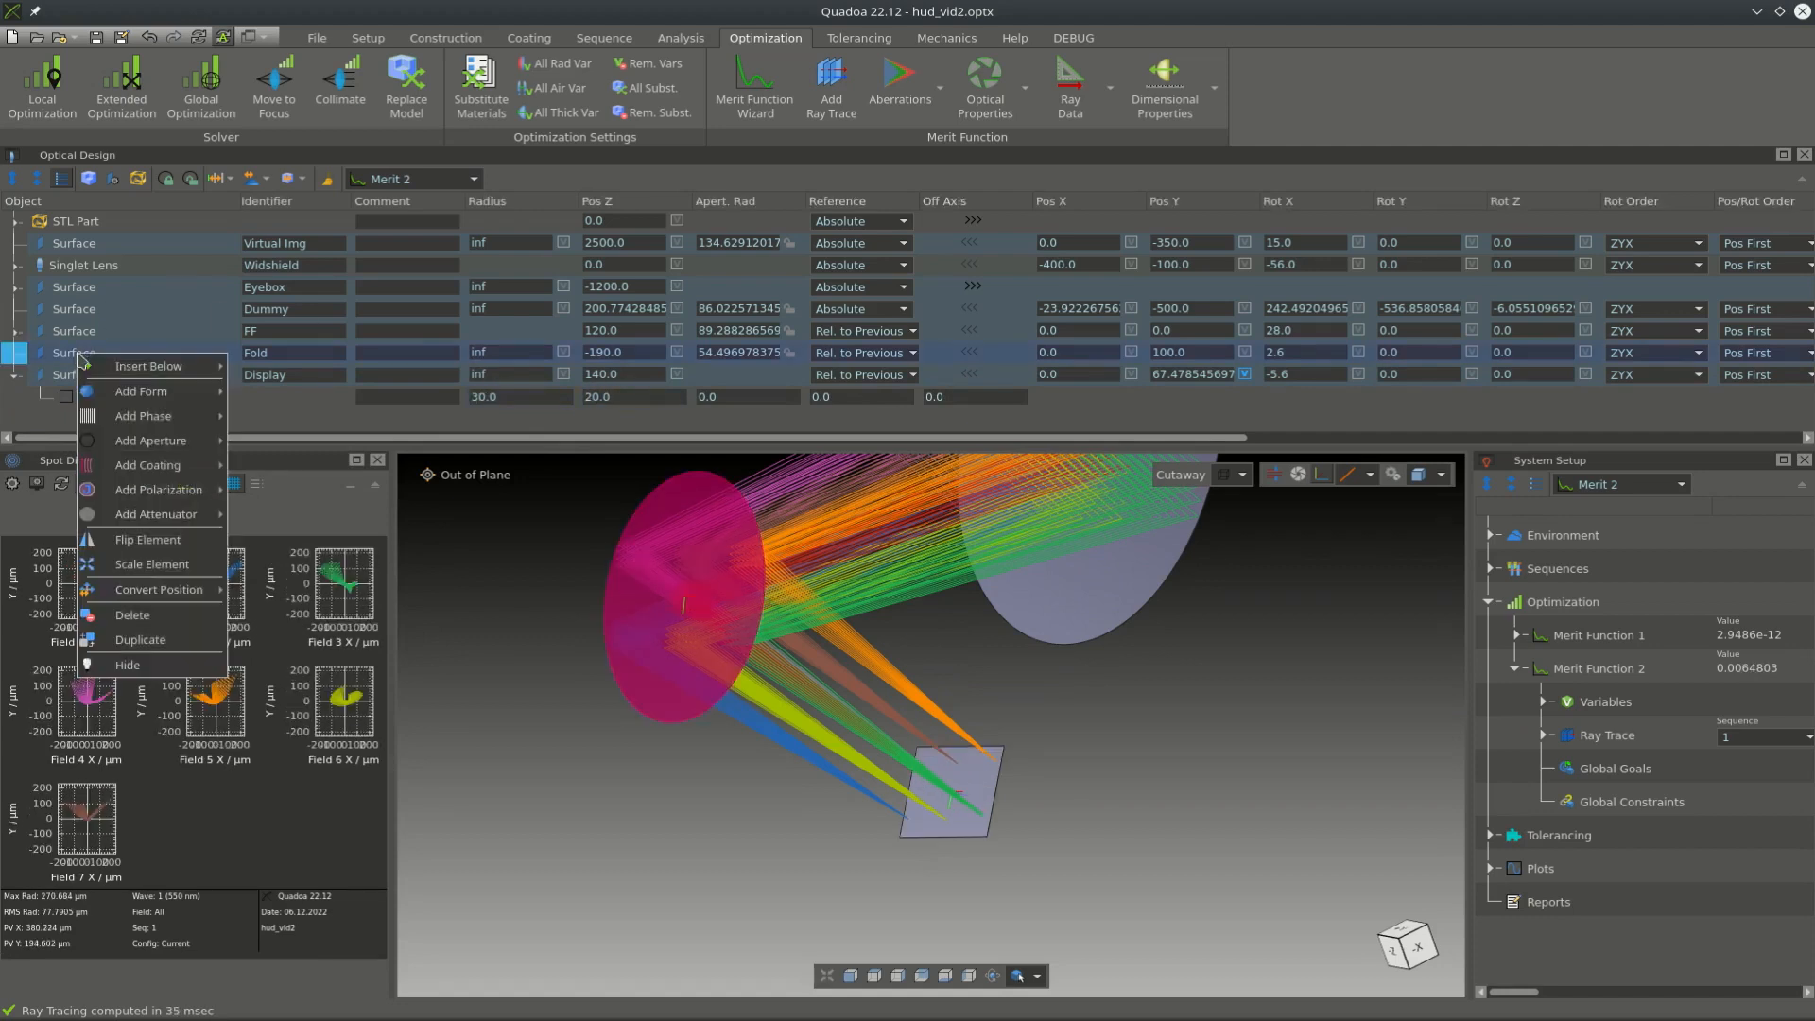
pyautogui.moveTo(166, 449)
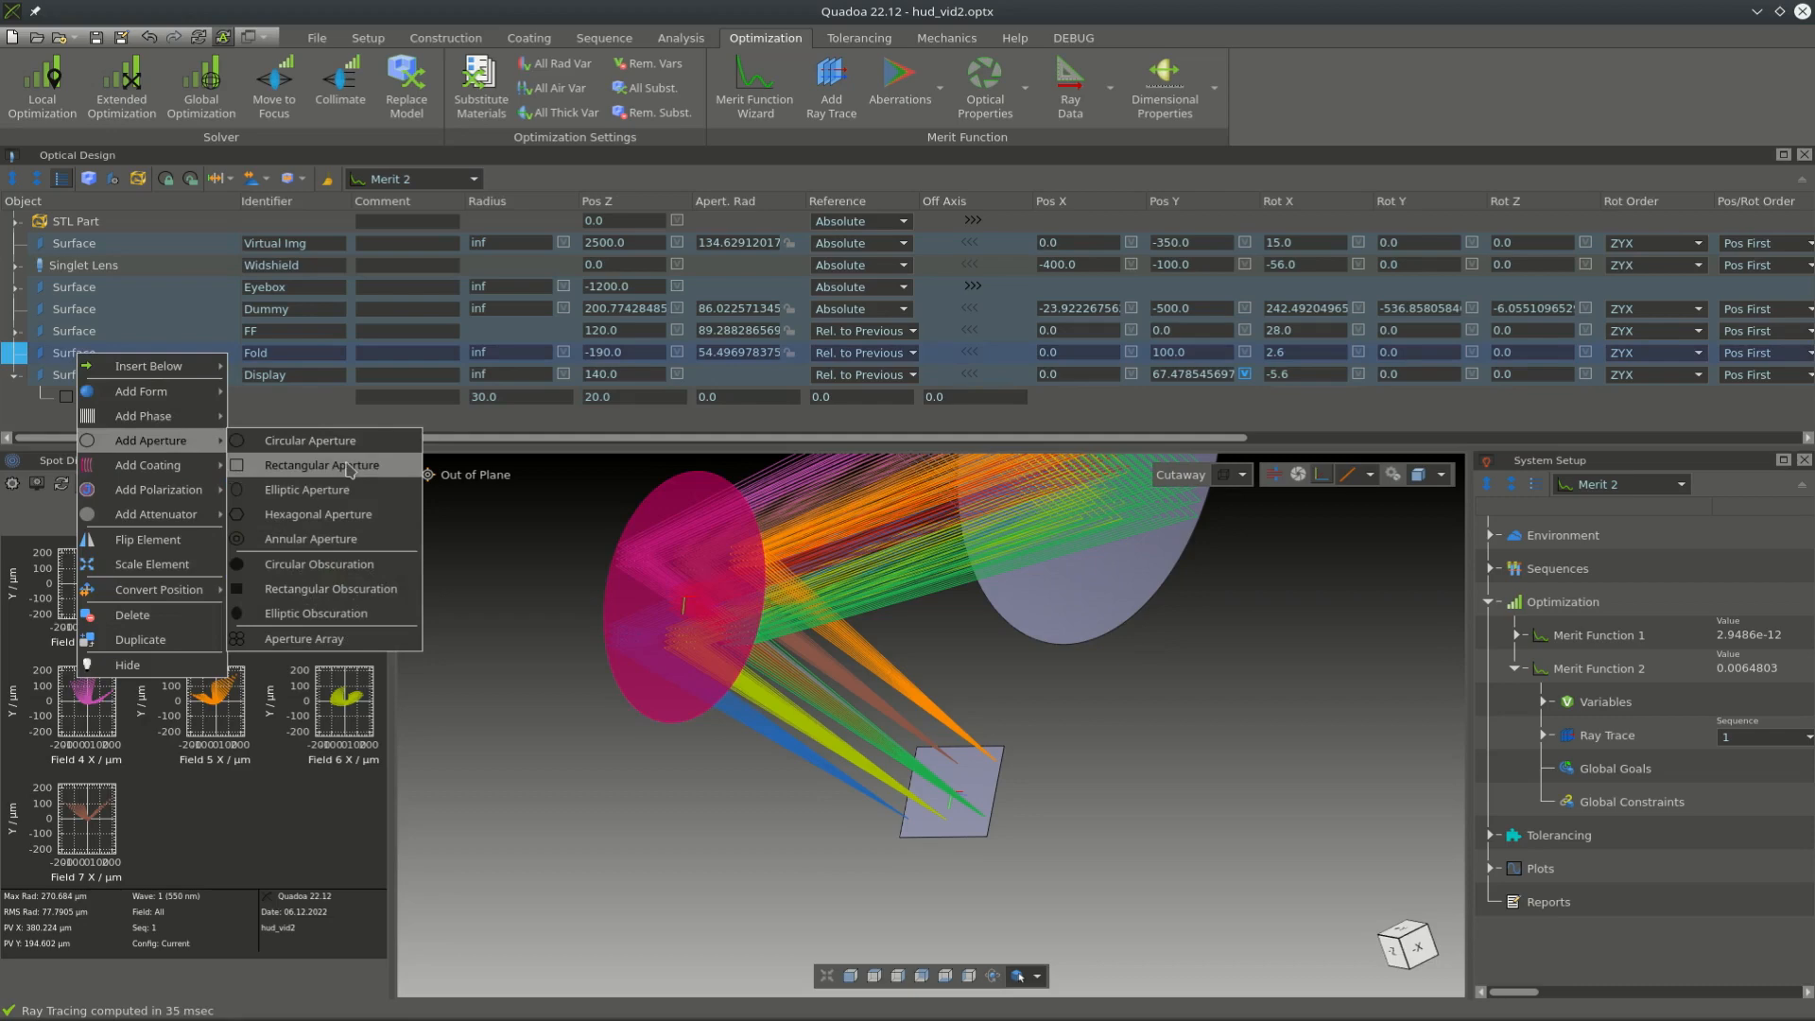
pyautogui.click(350, 465)
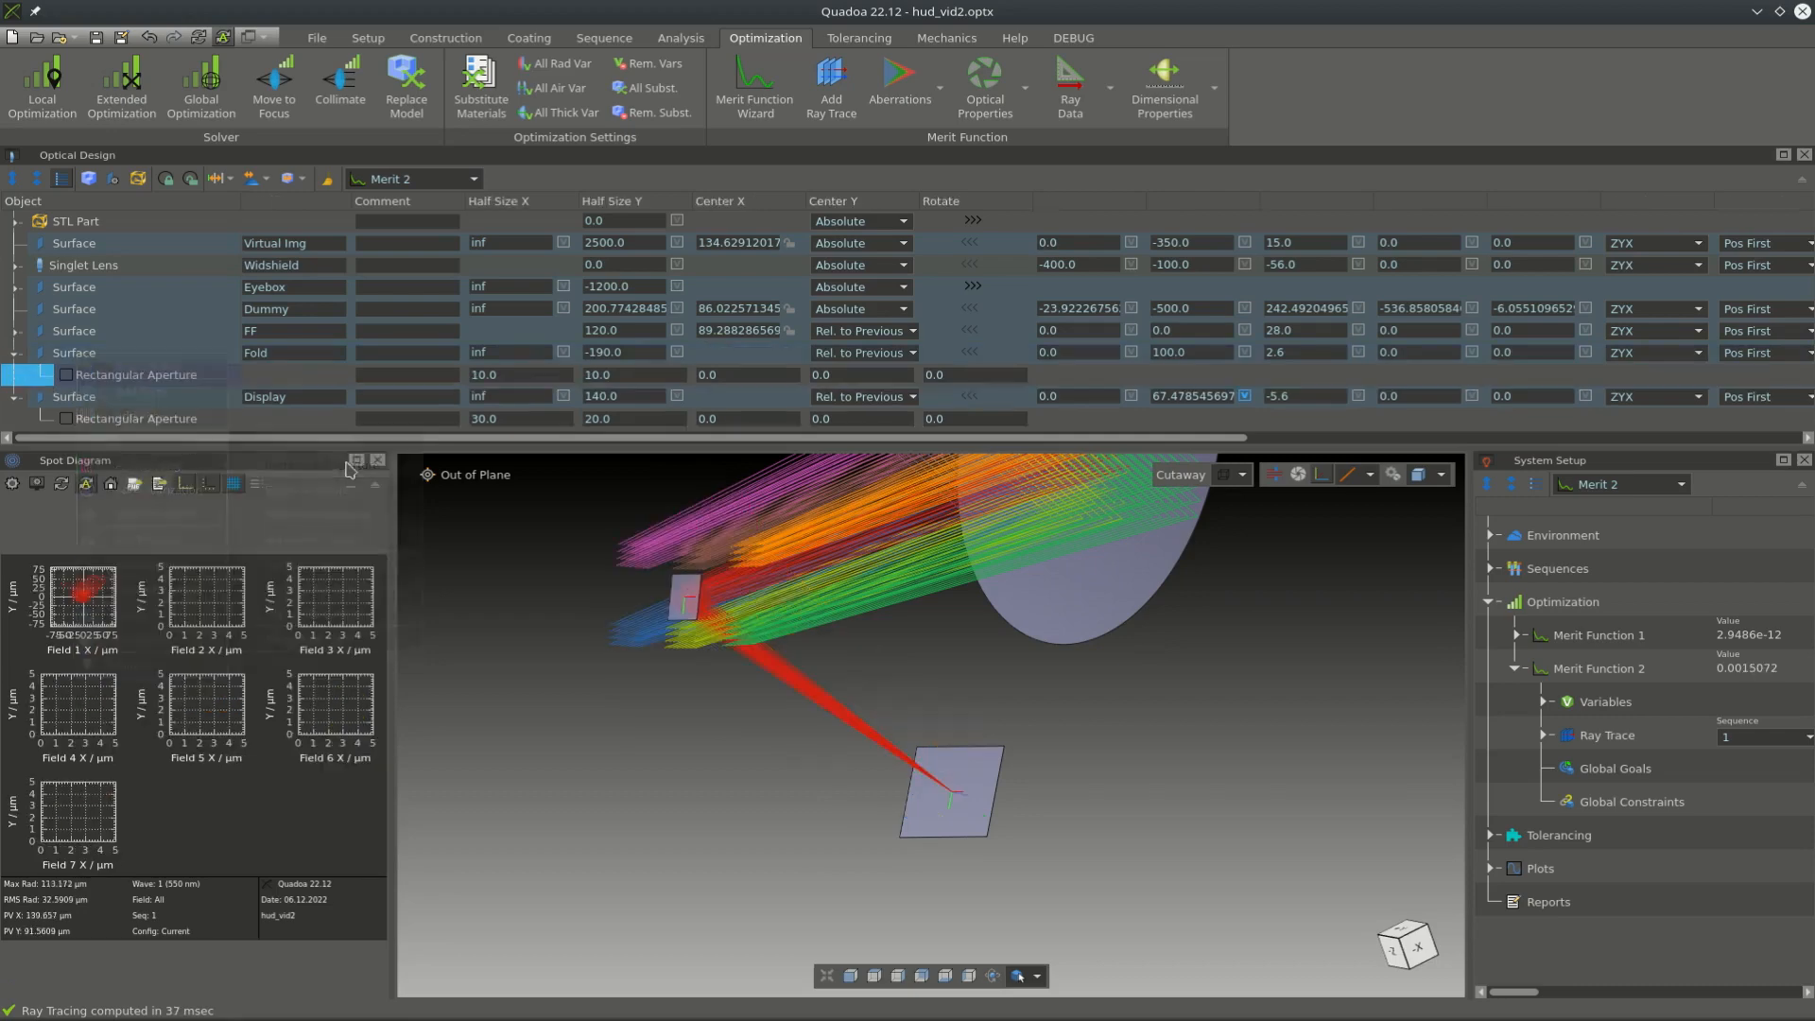
pyautogui.click(548, 381)
pyautogui.write('50')
pyautogui.press('Return')
pyautogui.click(640, 374)
pyautogui.write('3')
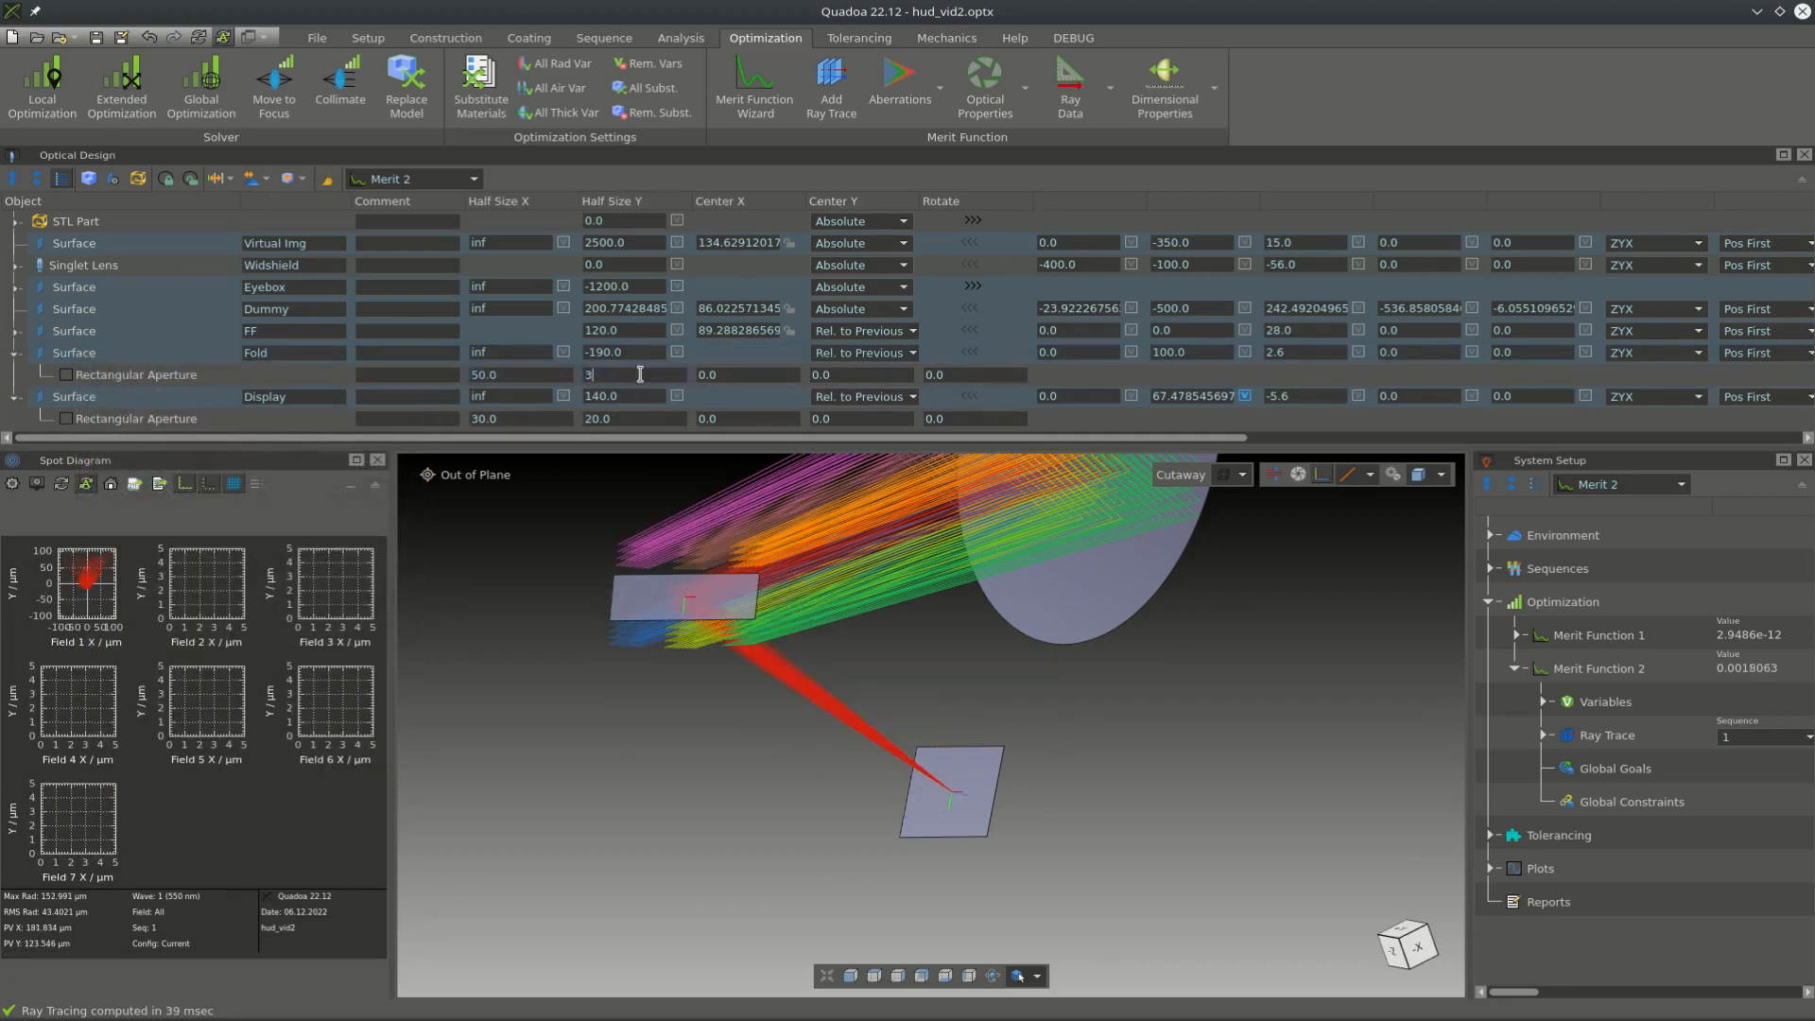
pyautogui.write('0')
pyautogui.press('Return')
# - Add a rectangular aperture to the FF surface with half size X 80 and half size Y 50
pyautogui.click(15, 331)
pyautogui.rightClick(83, 333)
pyautogui.moveTo(161, 418)
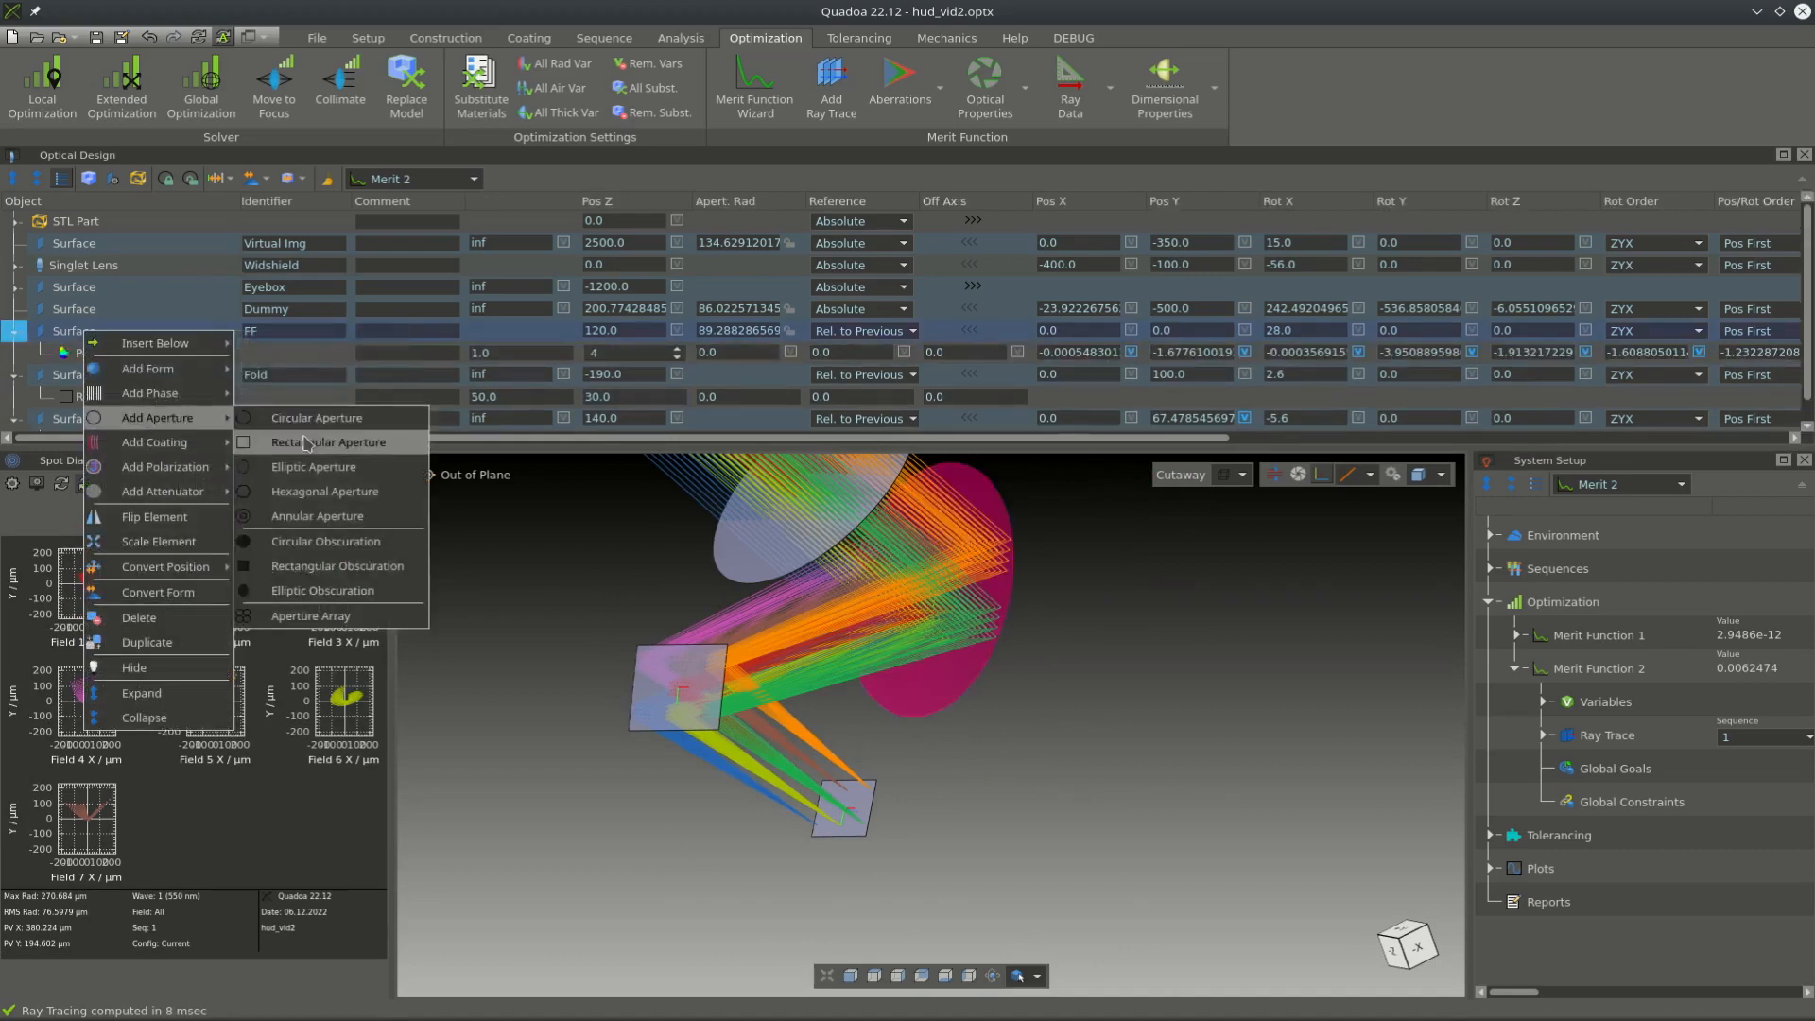
pyautogui.click(305, 442)
pyautogui.click(521, 374)
pyautogui.write('80')
pyautogui.press('Return')
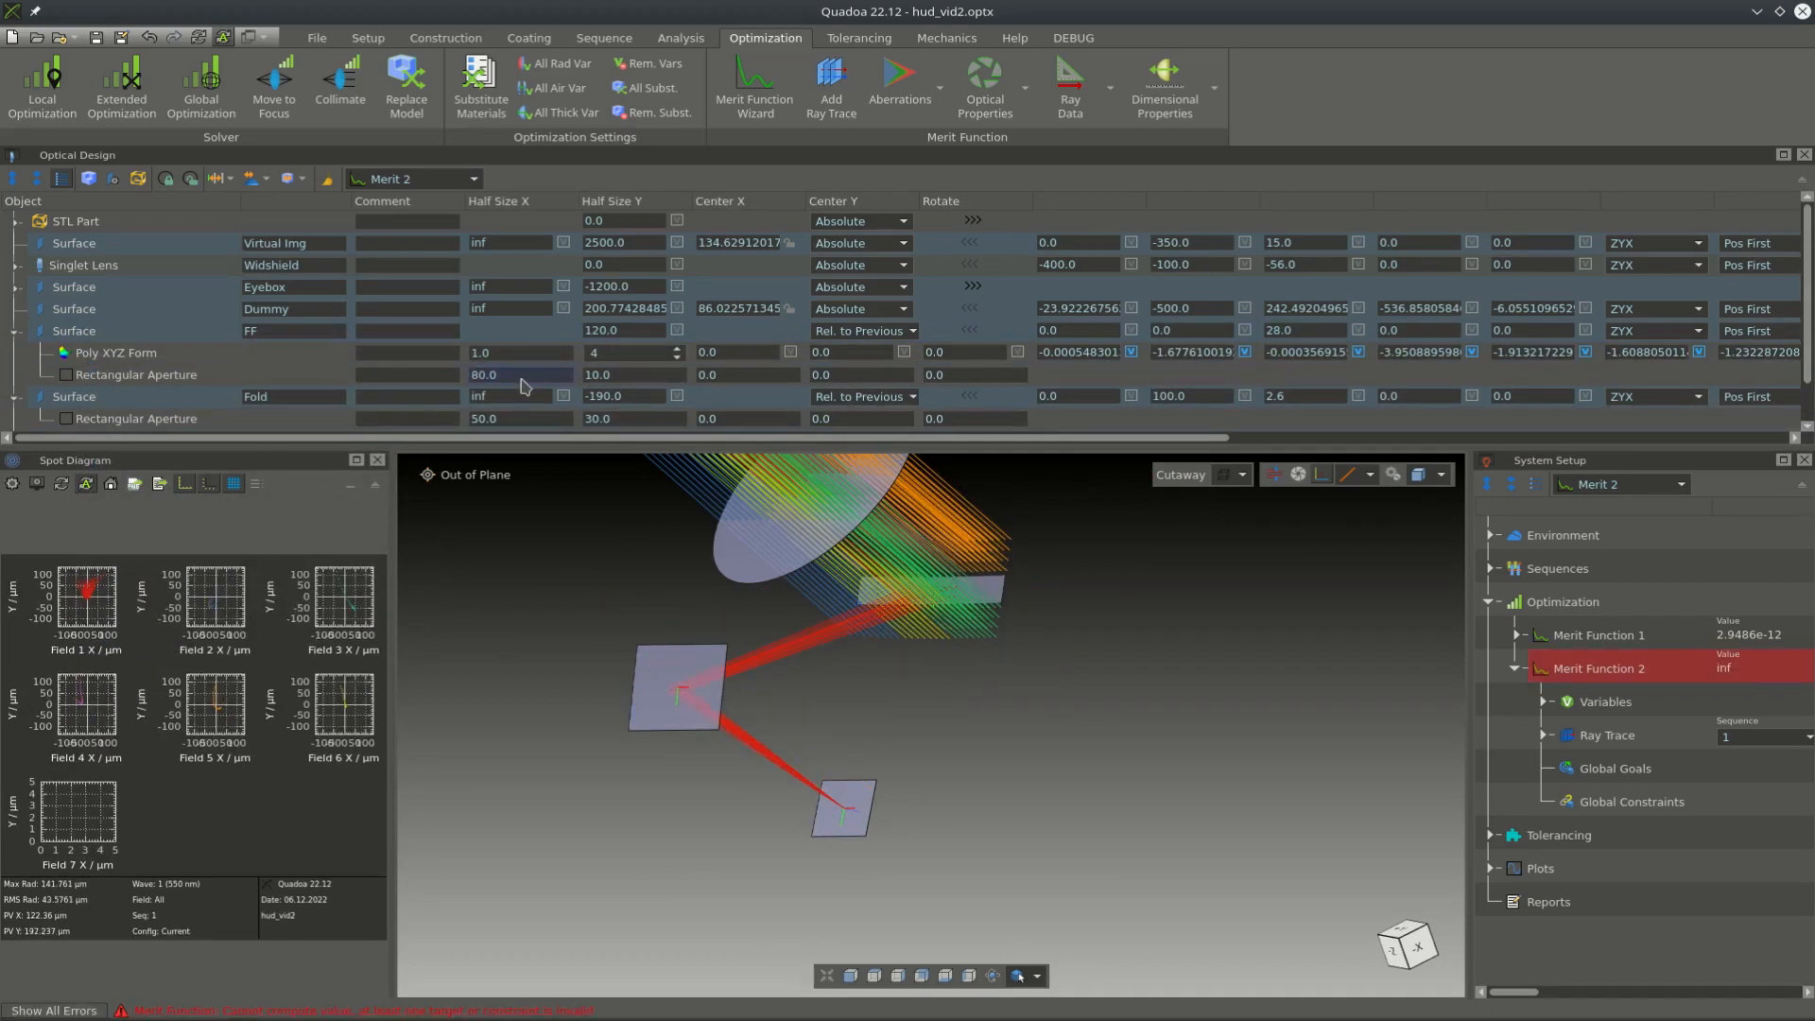
pyautogui.click(628, 378)
pyautogui.write('50')
pyautogui.press('Return')
# - Enlarge the FF surface's rectangular aperture to half size X 90
pyautogui.click(546, 370)
pyautogui.write('9')
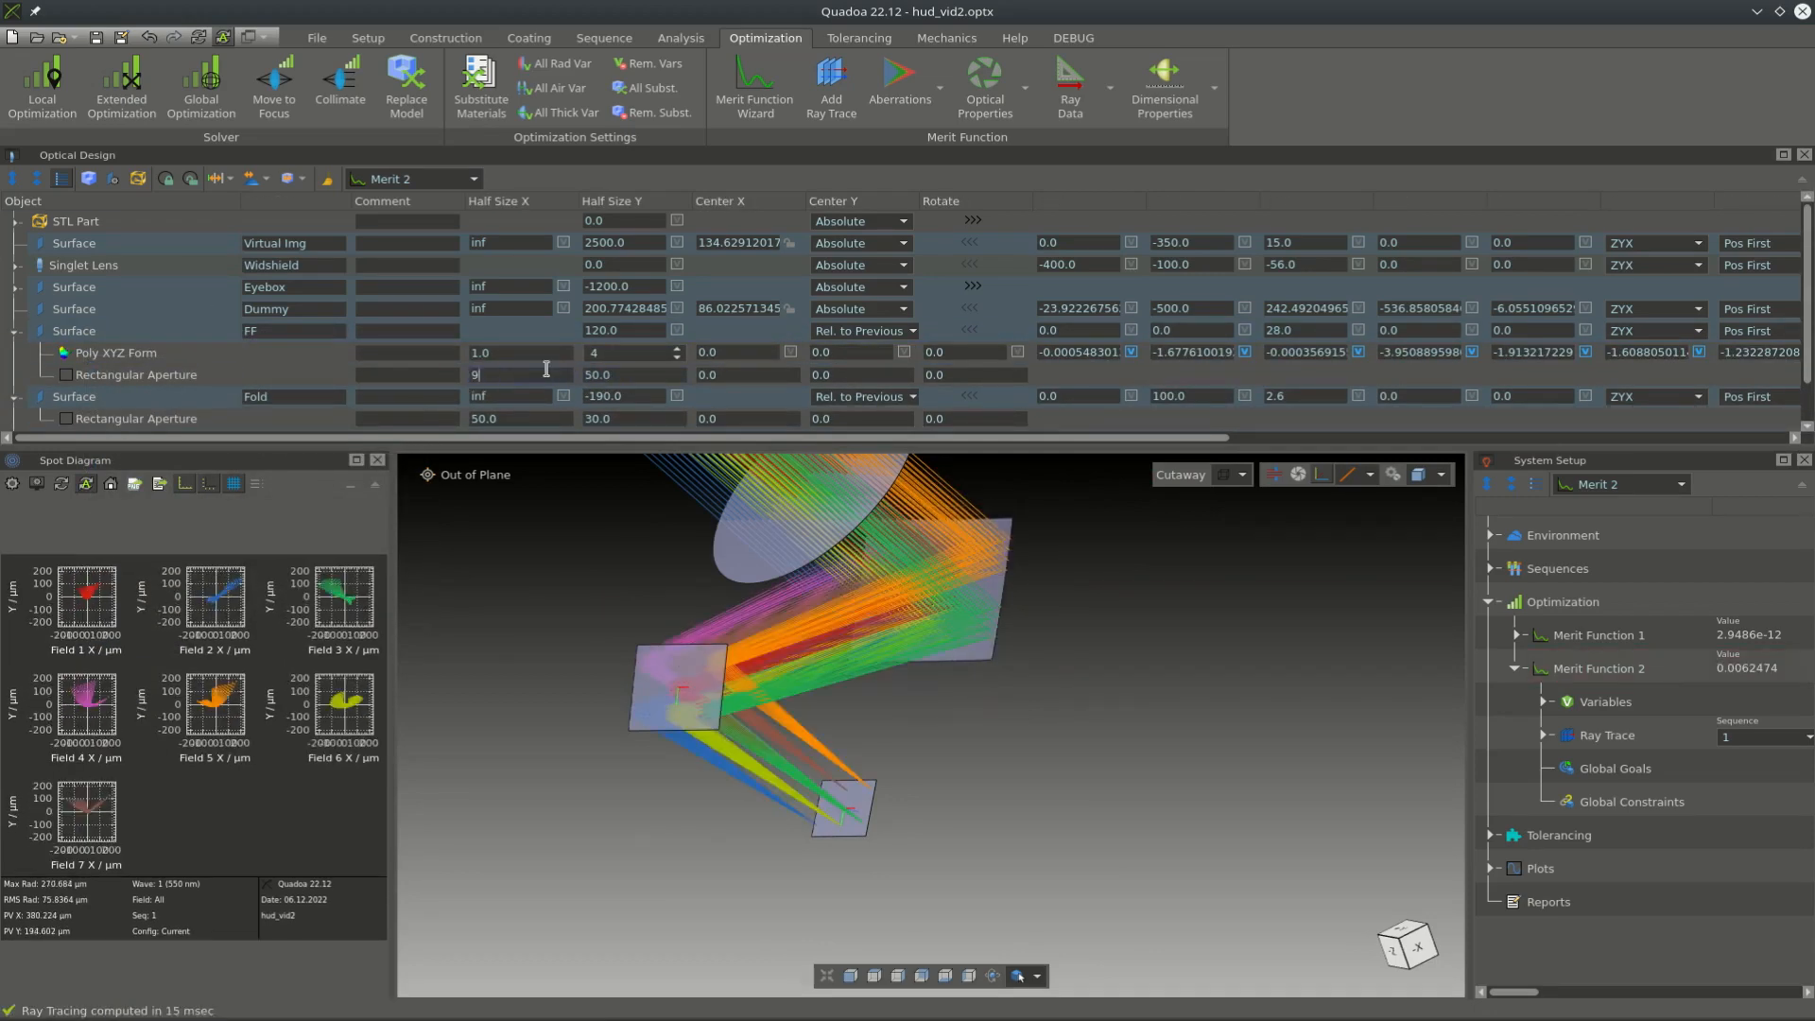
pyautogui.write('0')
pyautogui.press('Return')
# - Collapse the FF surface's entries and hide the Dummy surface in the 3D view
pyautogui.moveTo(1087, 633); pyautogui.dragTo(1021, 654)
pyautogui.scroll(-3, 981, 824)
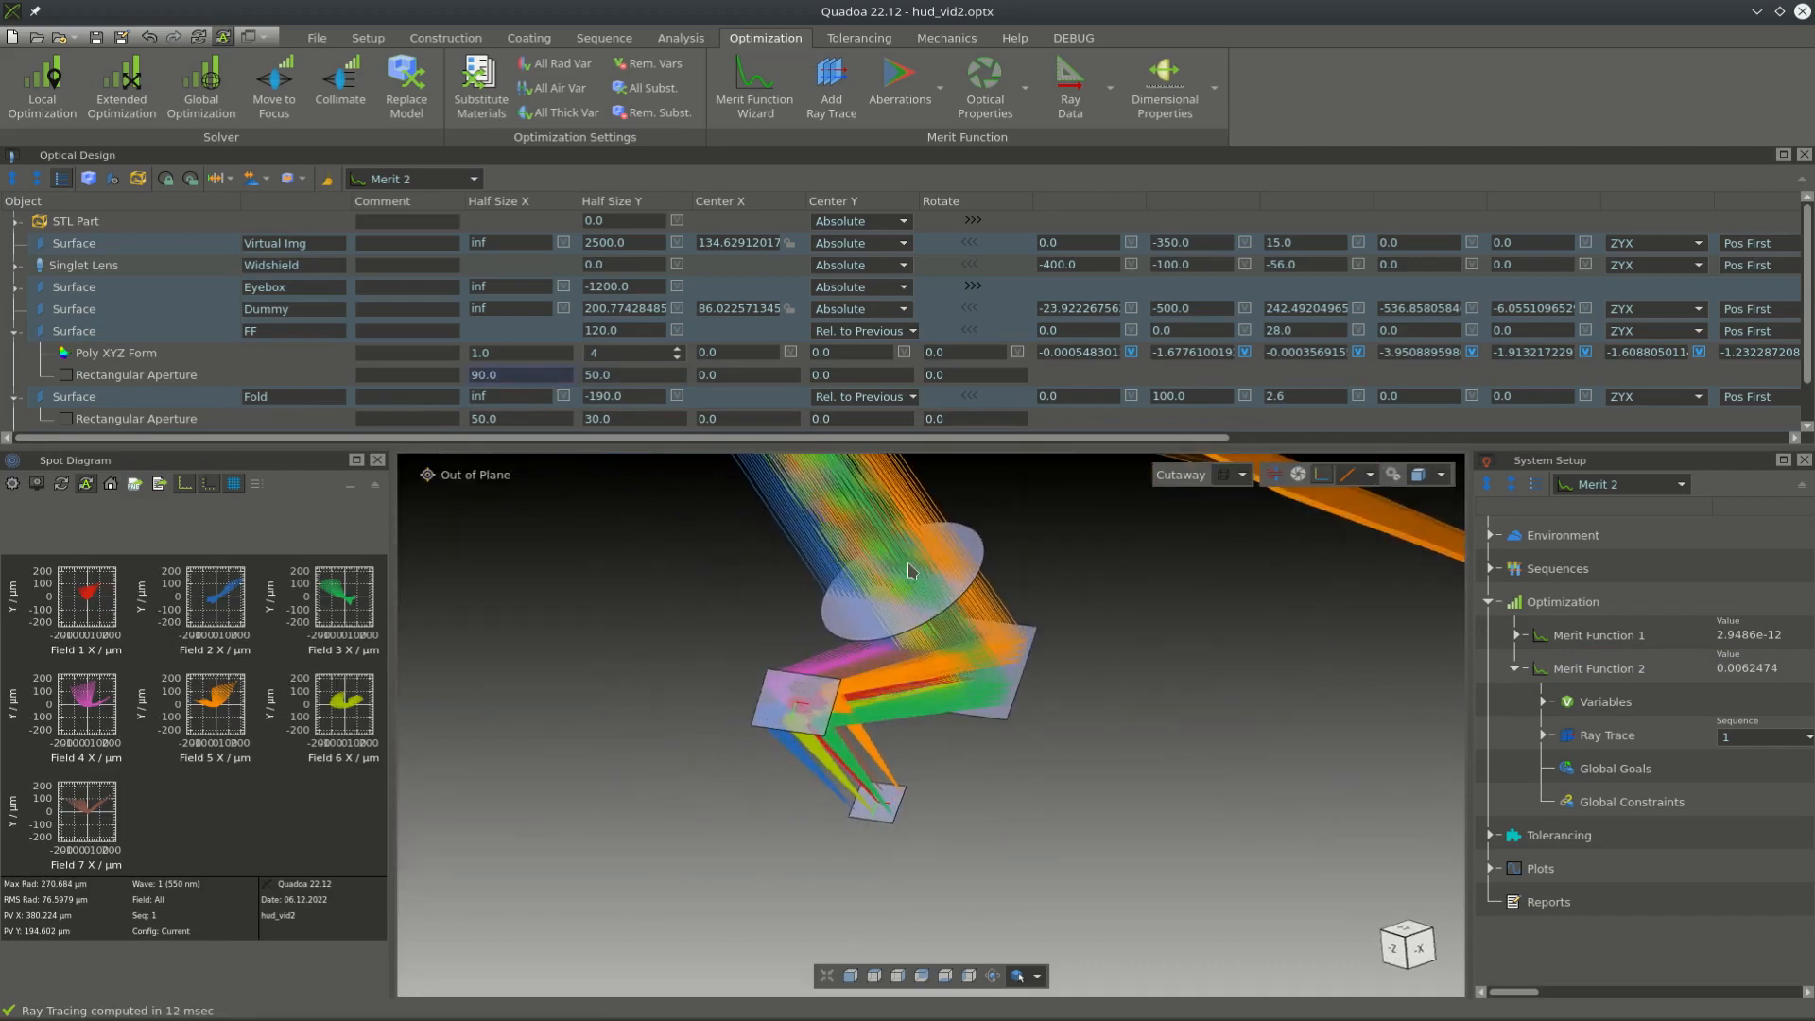
pyautogui.click(11, 331)
pyautogui.click(60, 312)
pyautogui.rightClick(61, 314)
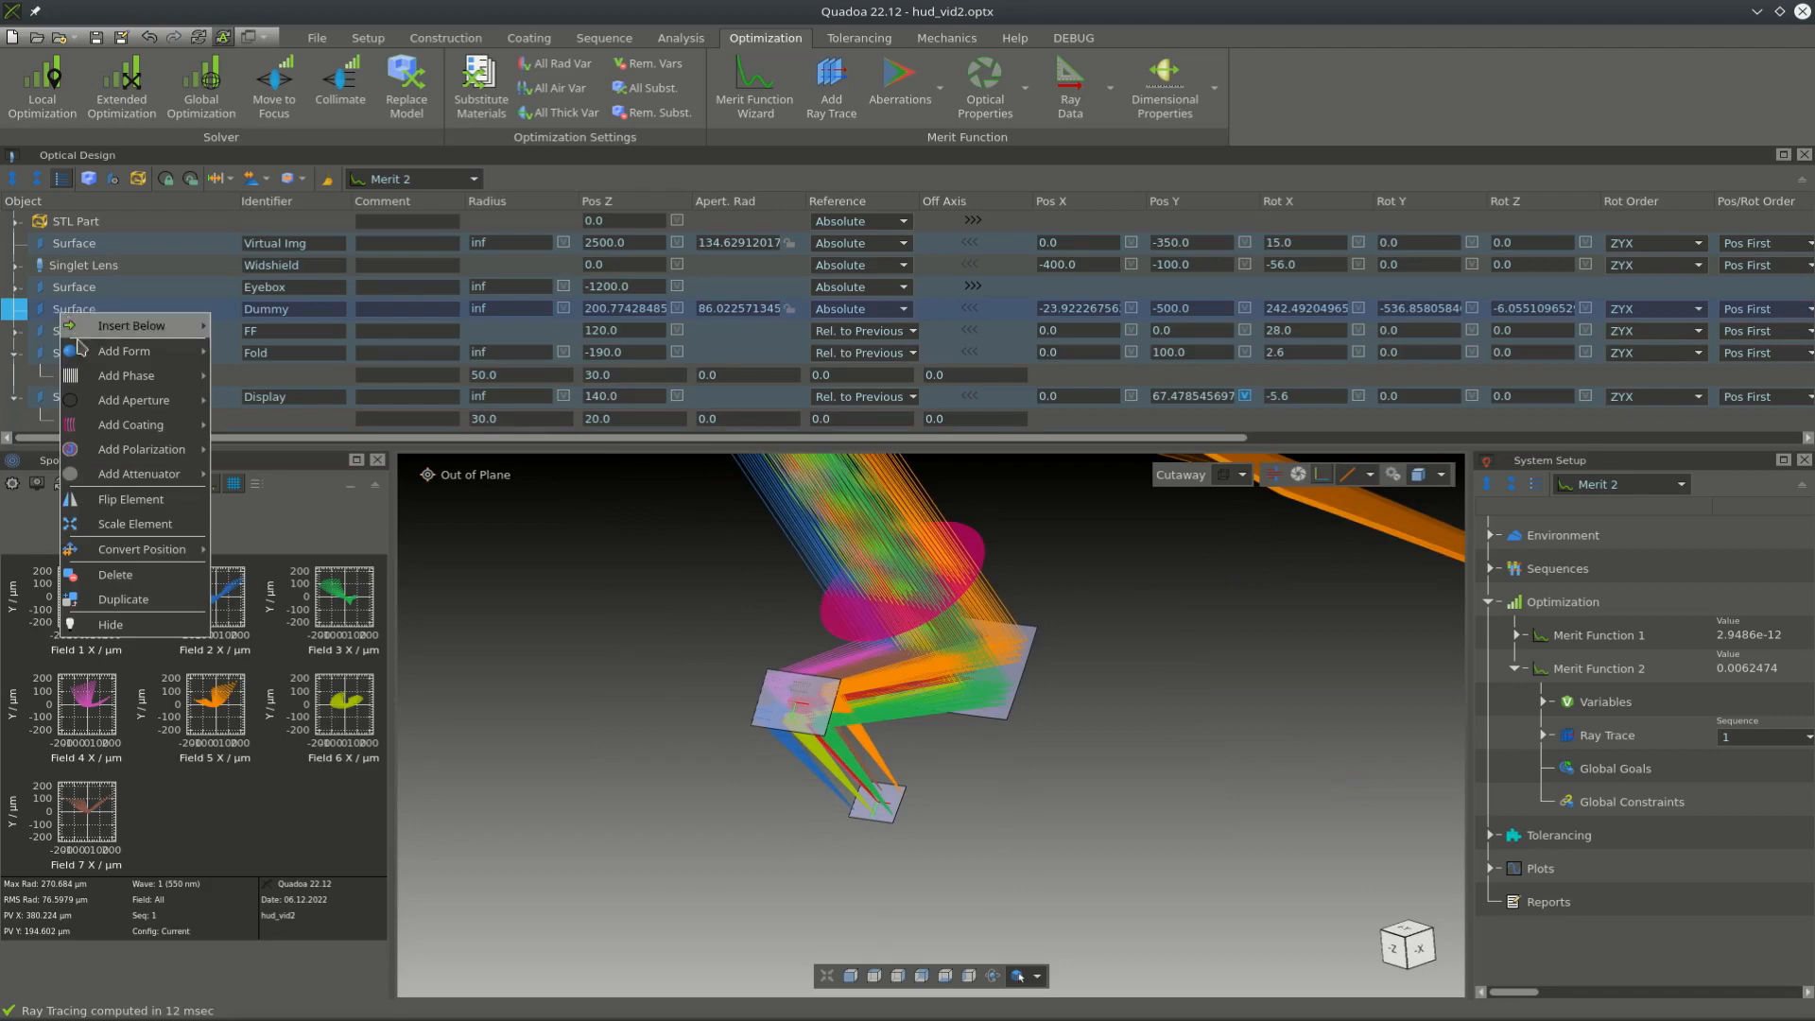
pyautogui.click(187, 625)
# - Examine the ray paths between the eyebox, windshield, mirrors and virtual image from several sides in the 3D view
pyautogui.moveTo(1044, 661)
pyautogui.mouseDown()
pyautogui.moveTo(1012, 636)
pyautogui.moveTo(1082, 537)
pyautogui.moveTo(1357, 678)
pyautogui.mouseUp()
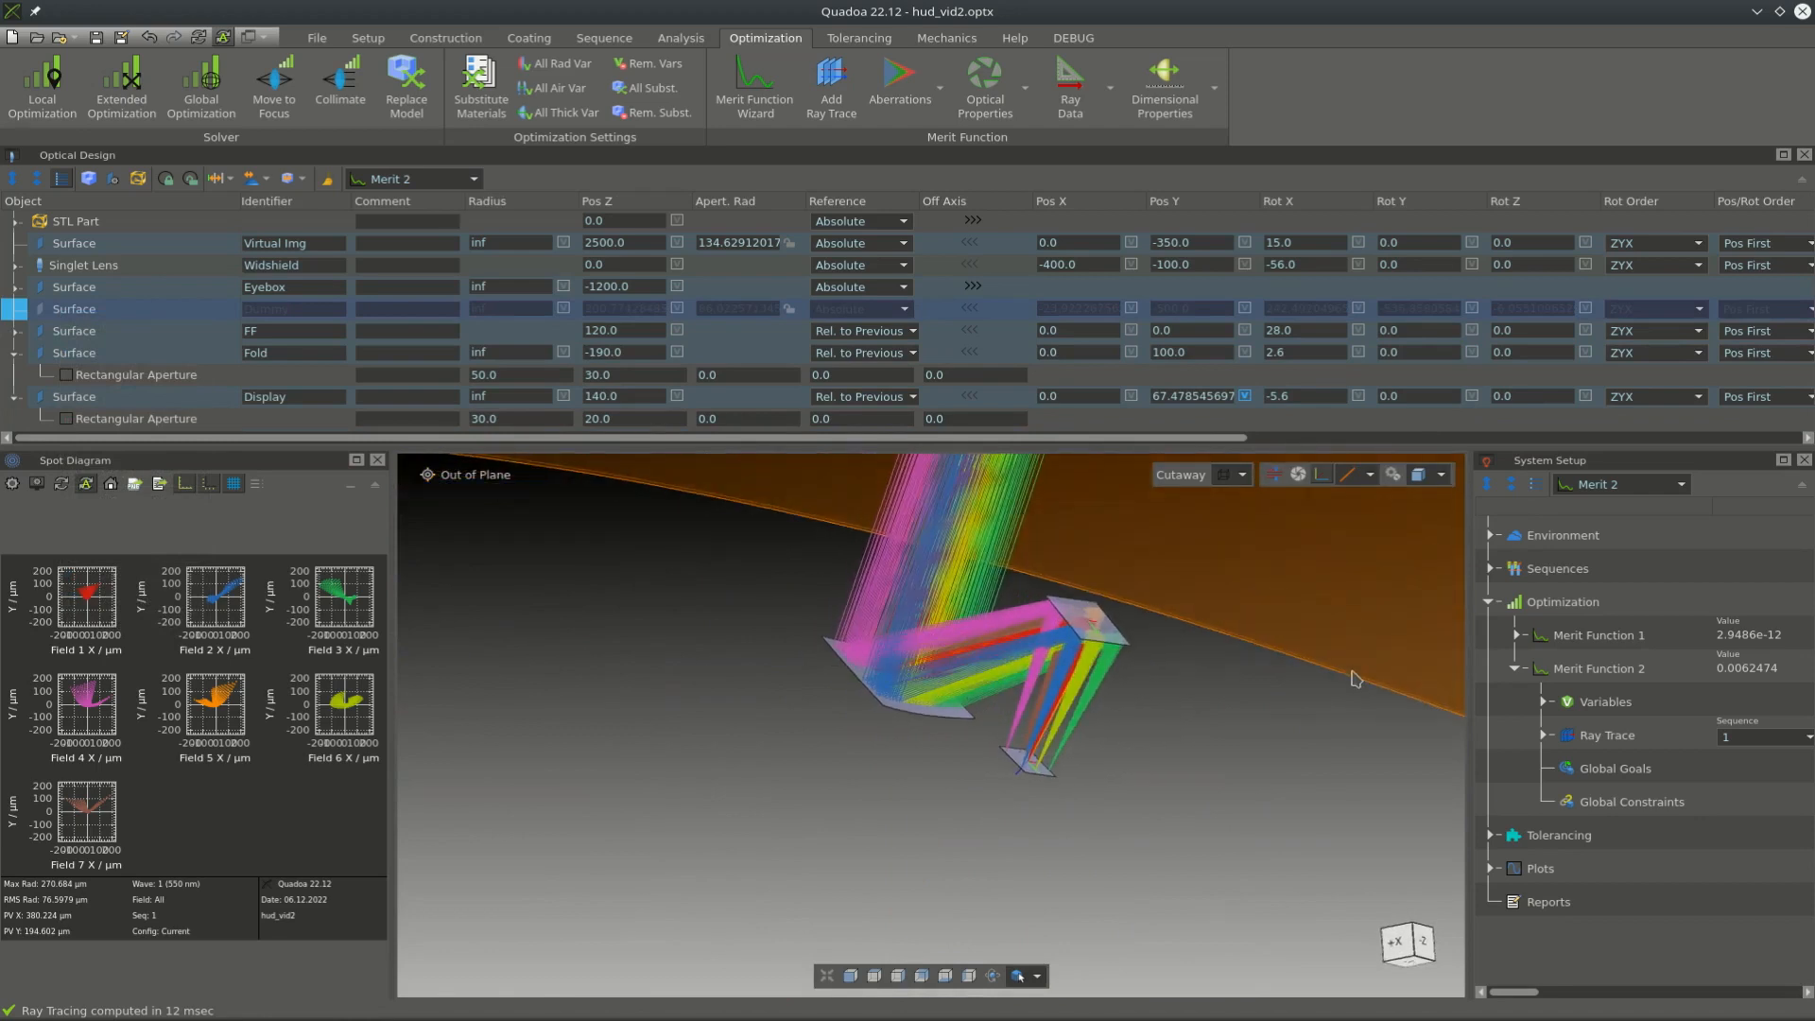
pyautogui.scroll(-5, 1049, 896)
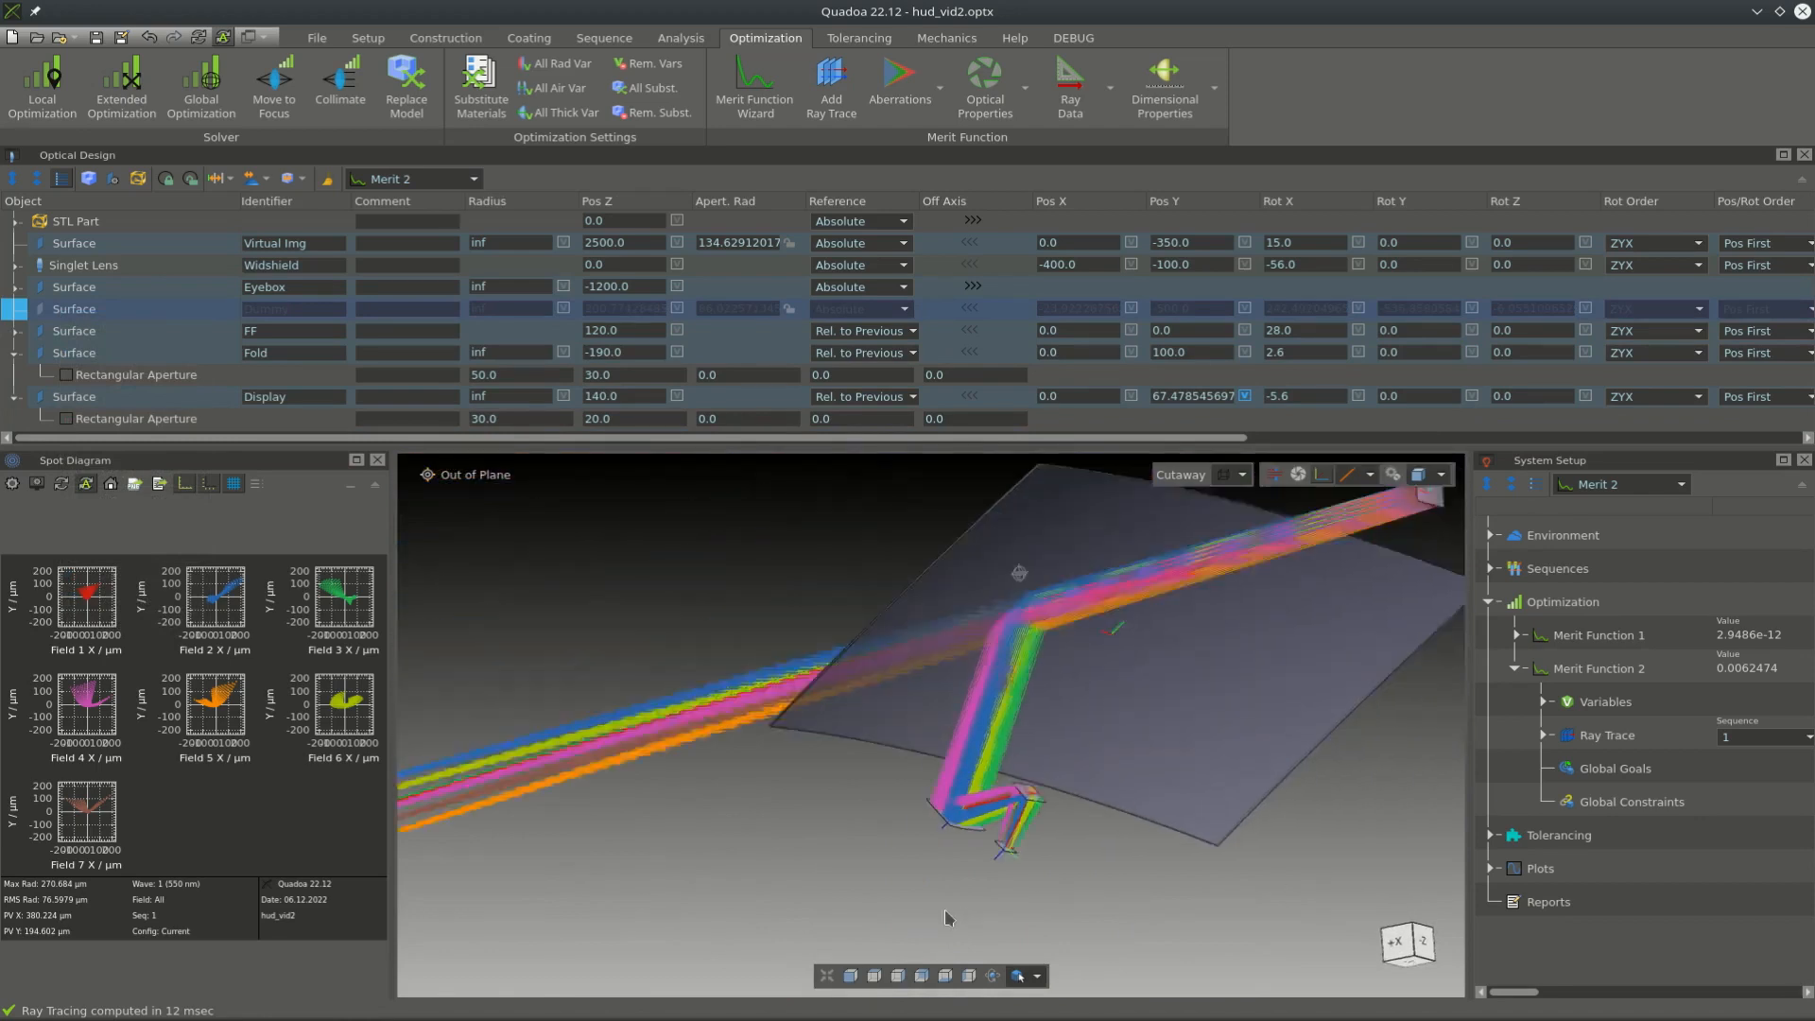
pyautogui.moveTo(897, 884)
pyautogui.mouseDown()
pyautogui.moveTo(823, 778)
pyautogui.moveTo(1169, 756)
pyautogui.mouseUp()
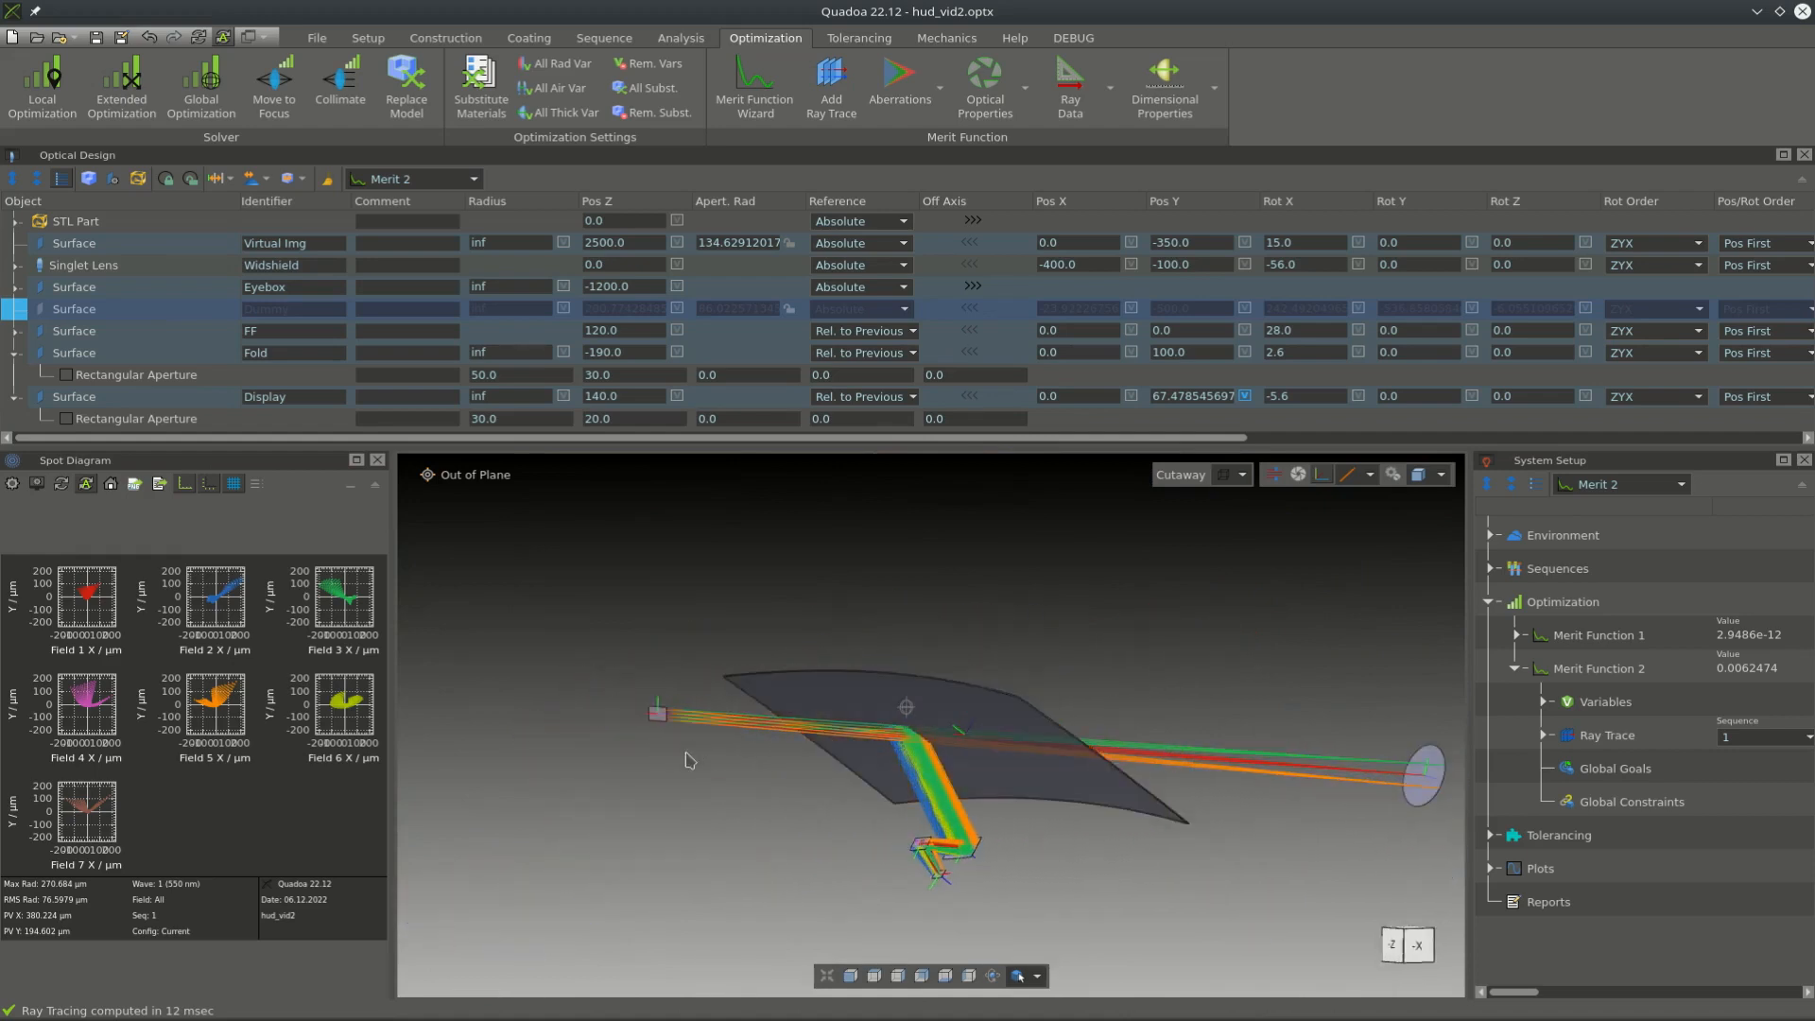
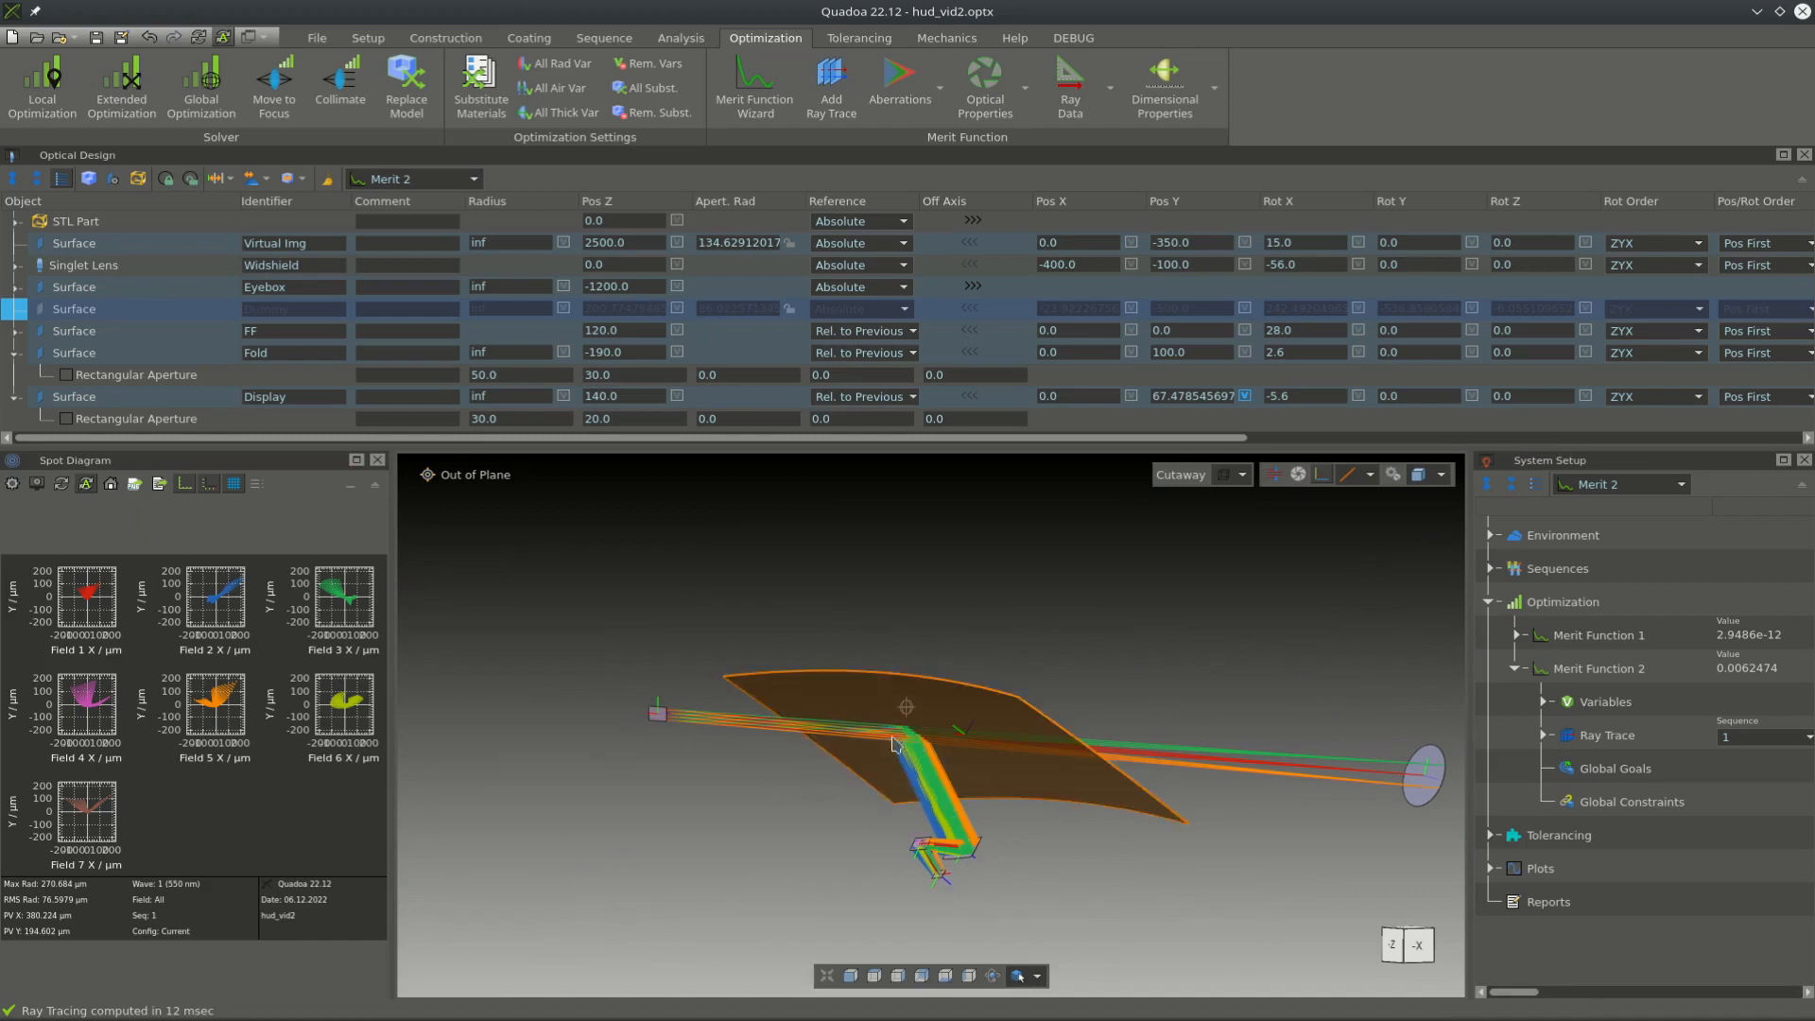
pyautogui.moveTo(707, 719); pyautogui.dragTo(1144, 687)
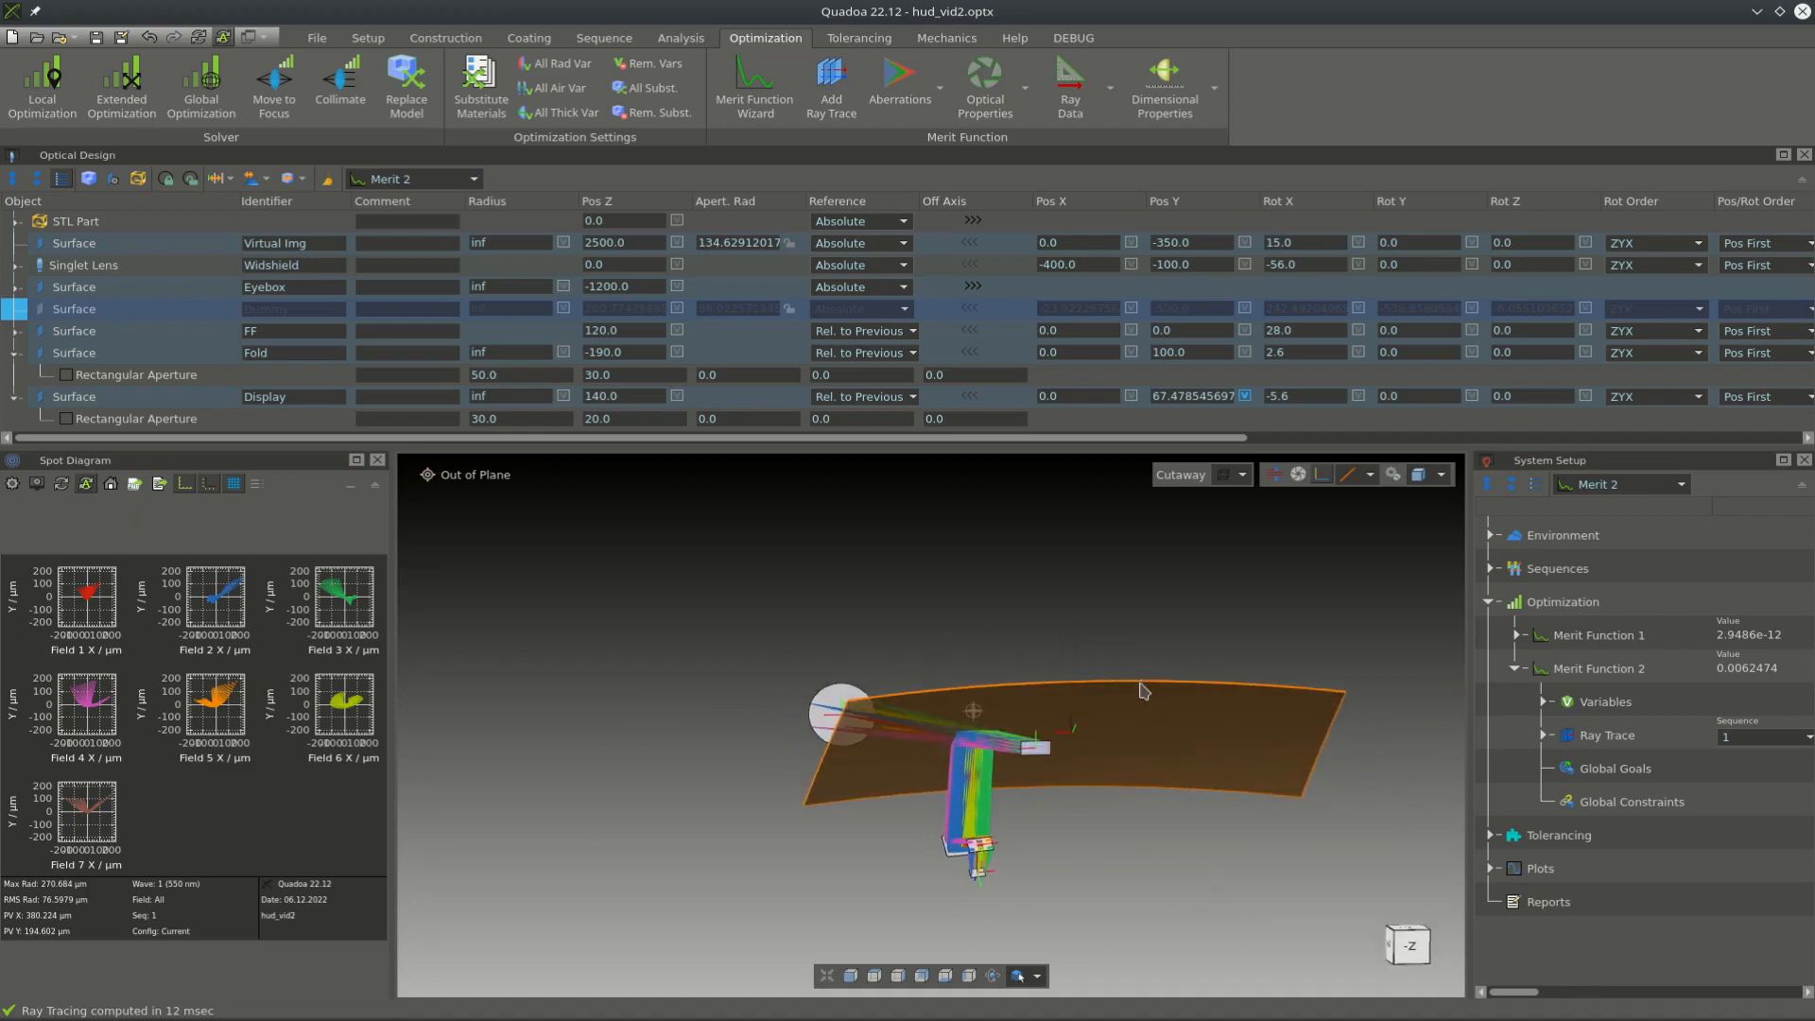
pyautogui.scroll(6, 1085, 751)
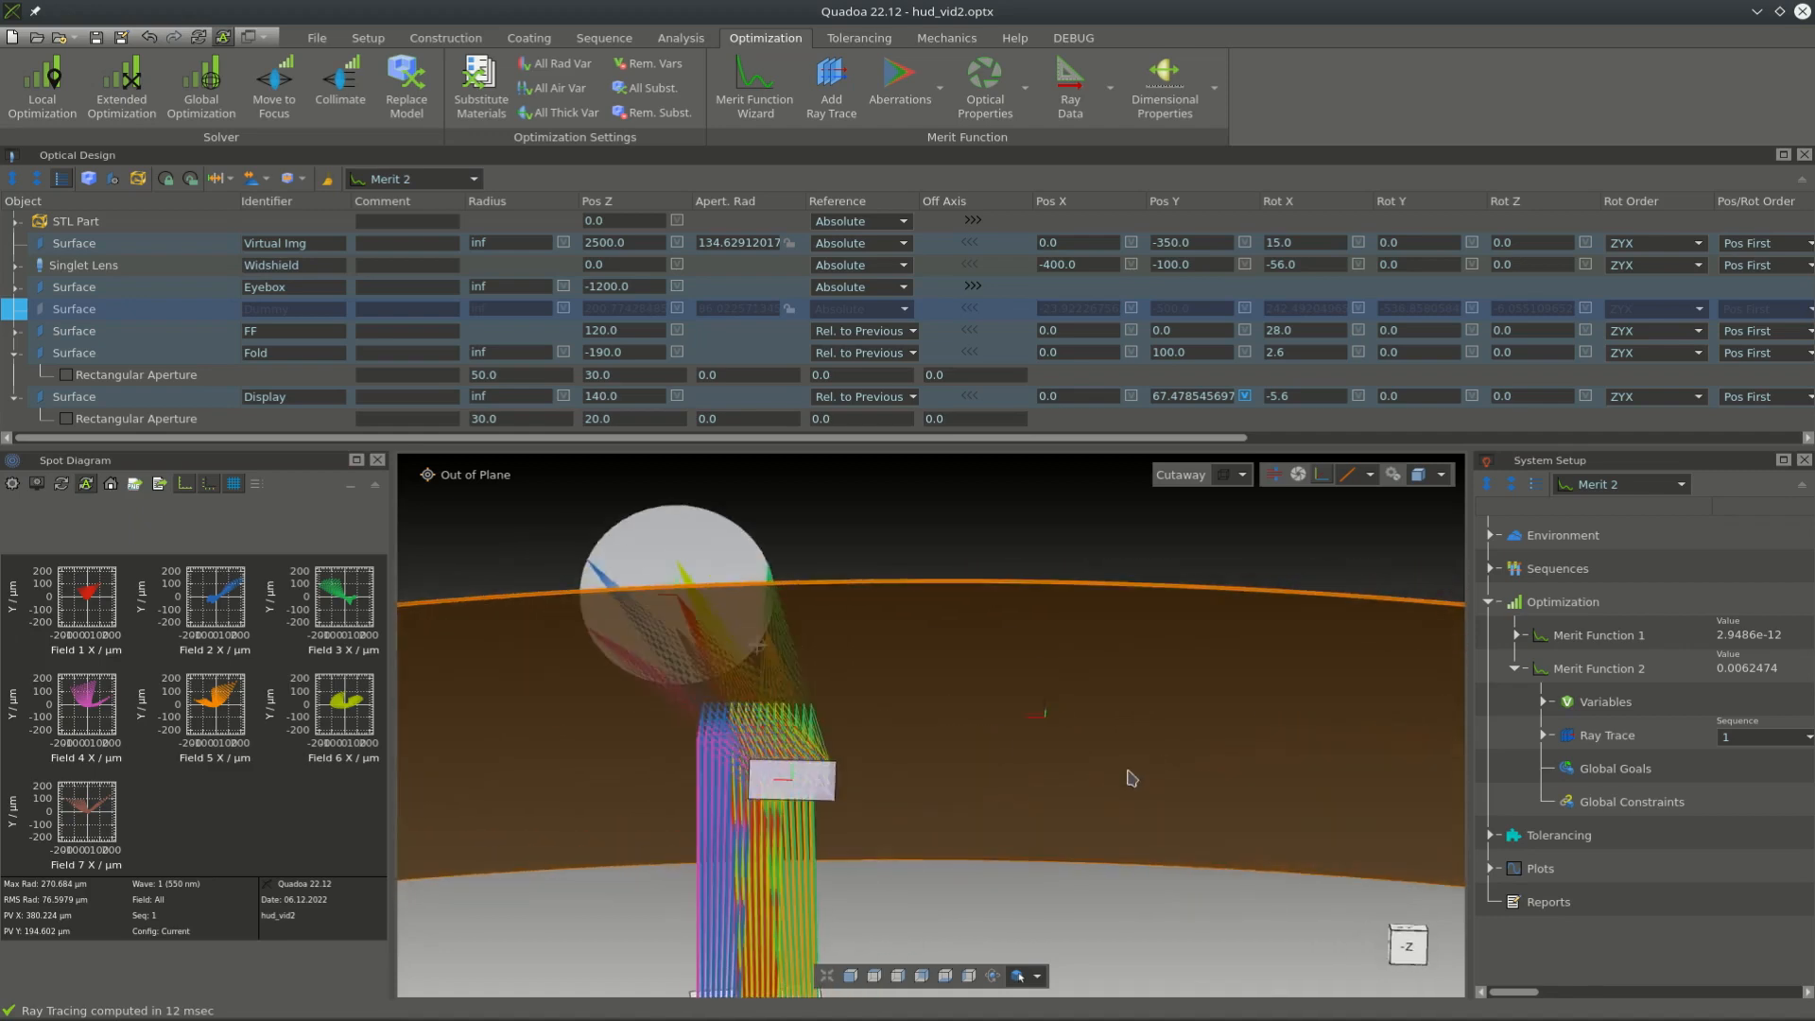
pyautogui.moveTo(836, 788); pyautogui.dragTo(668, 783)
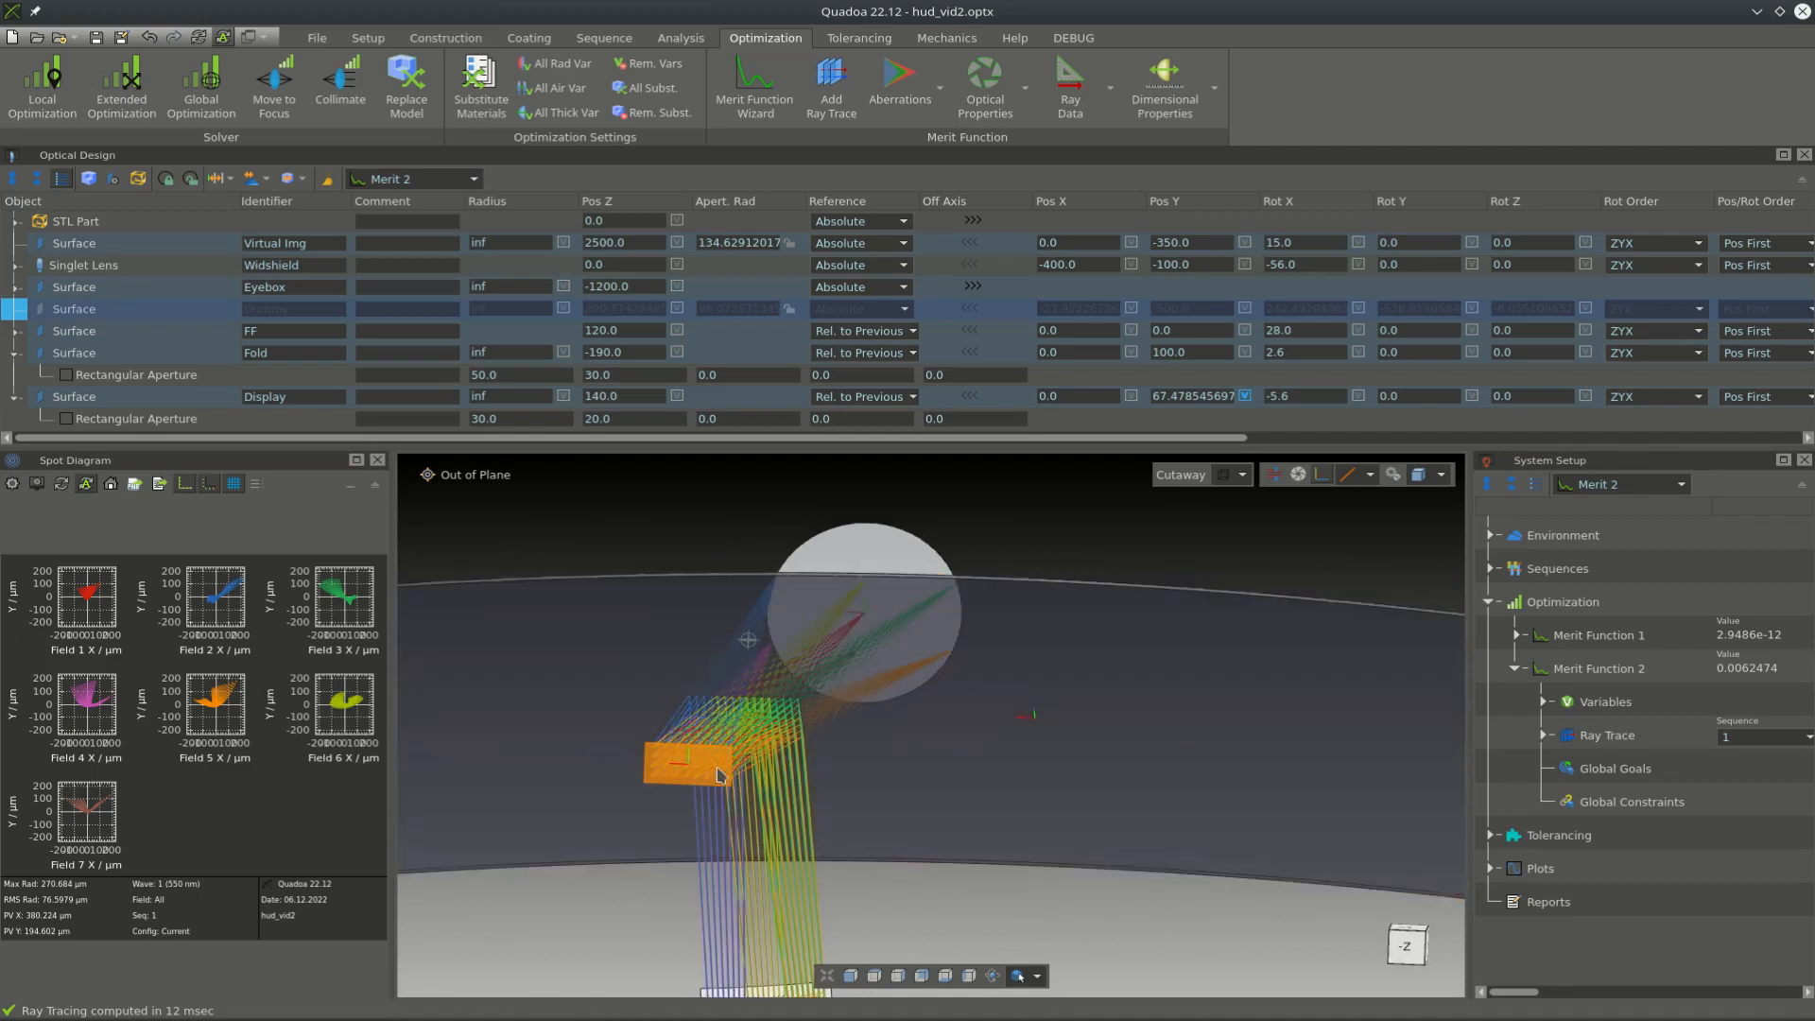
pyautogui.scroll(-6, 718, 768)
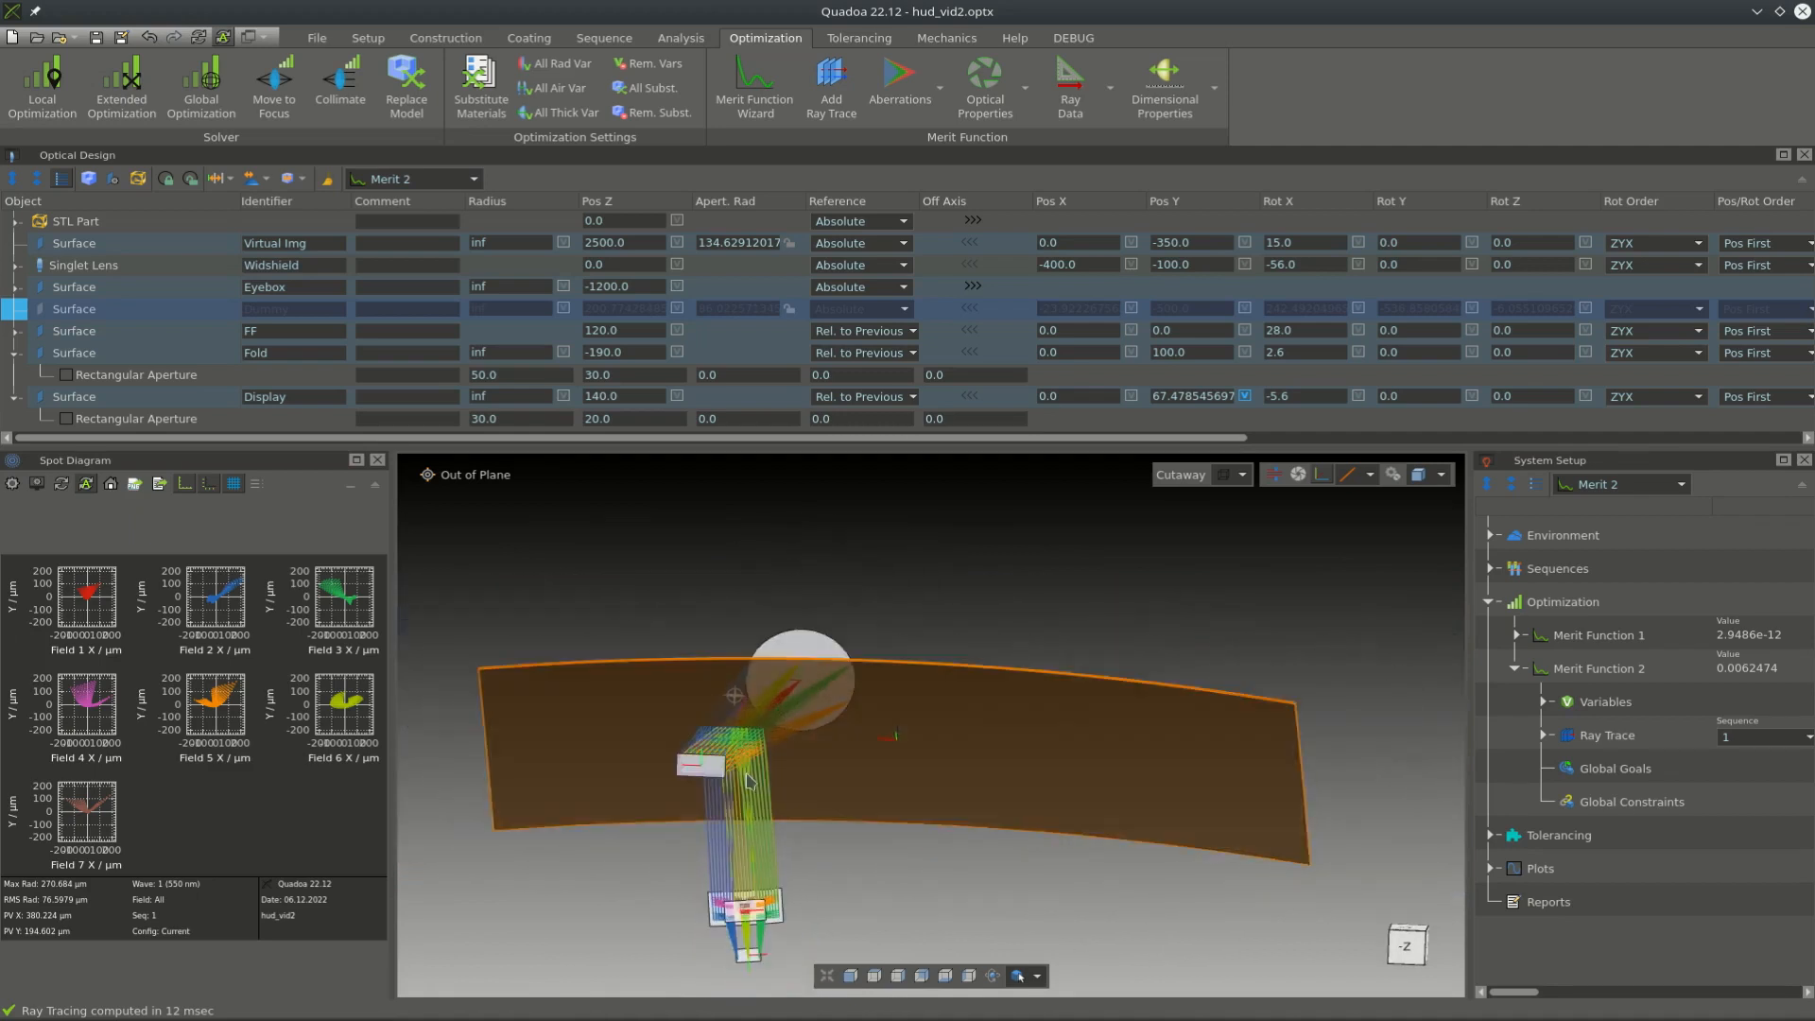
pyautogui.moveTo(748, 772); pyautogui.dragTo(969, 702)
pyautogui.moveTo(1111, 780); pyautogui.dragTo(880, 813)
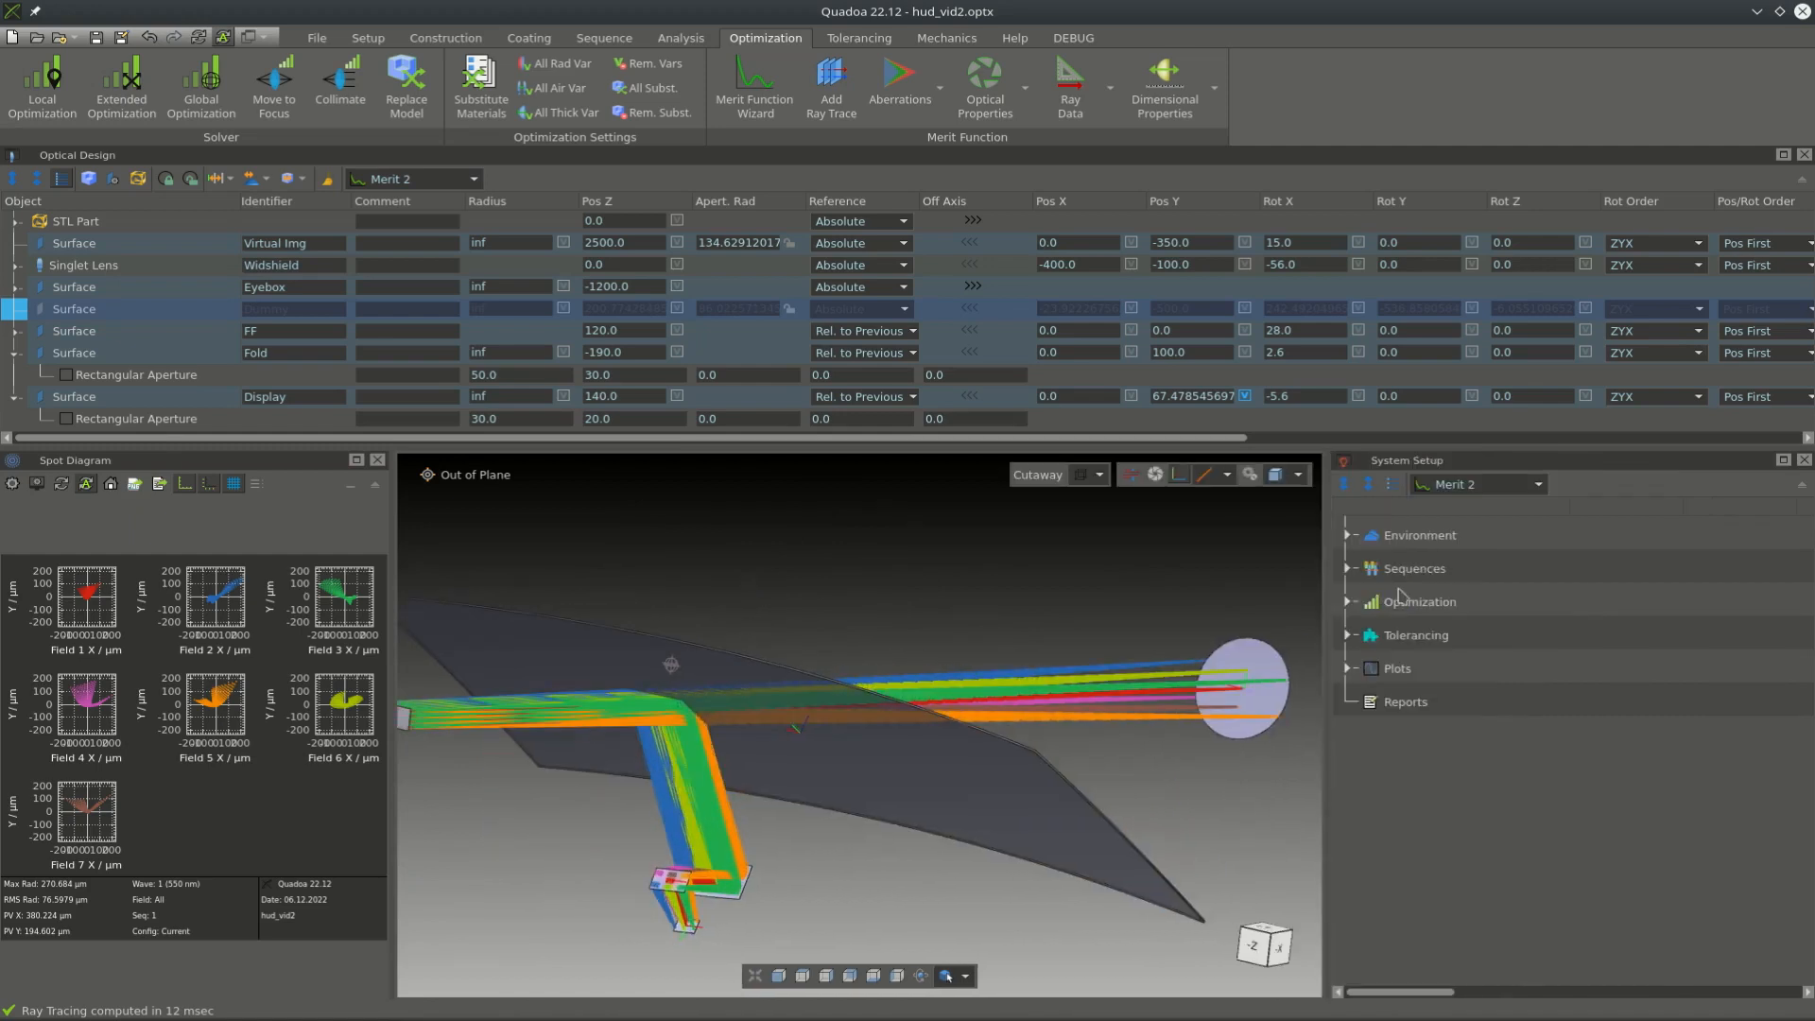
# - Duplicate User Sequence 1 and revert the direction of the duplicated sequence
pyautogui.click(1346, 569)
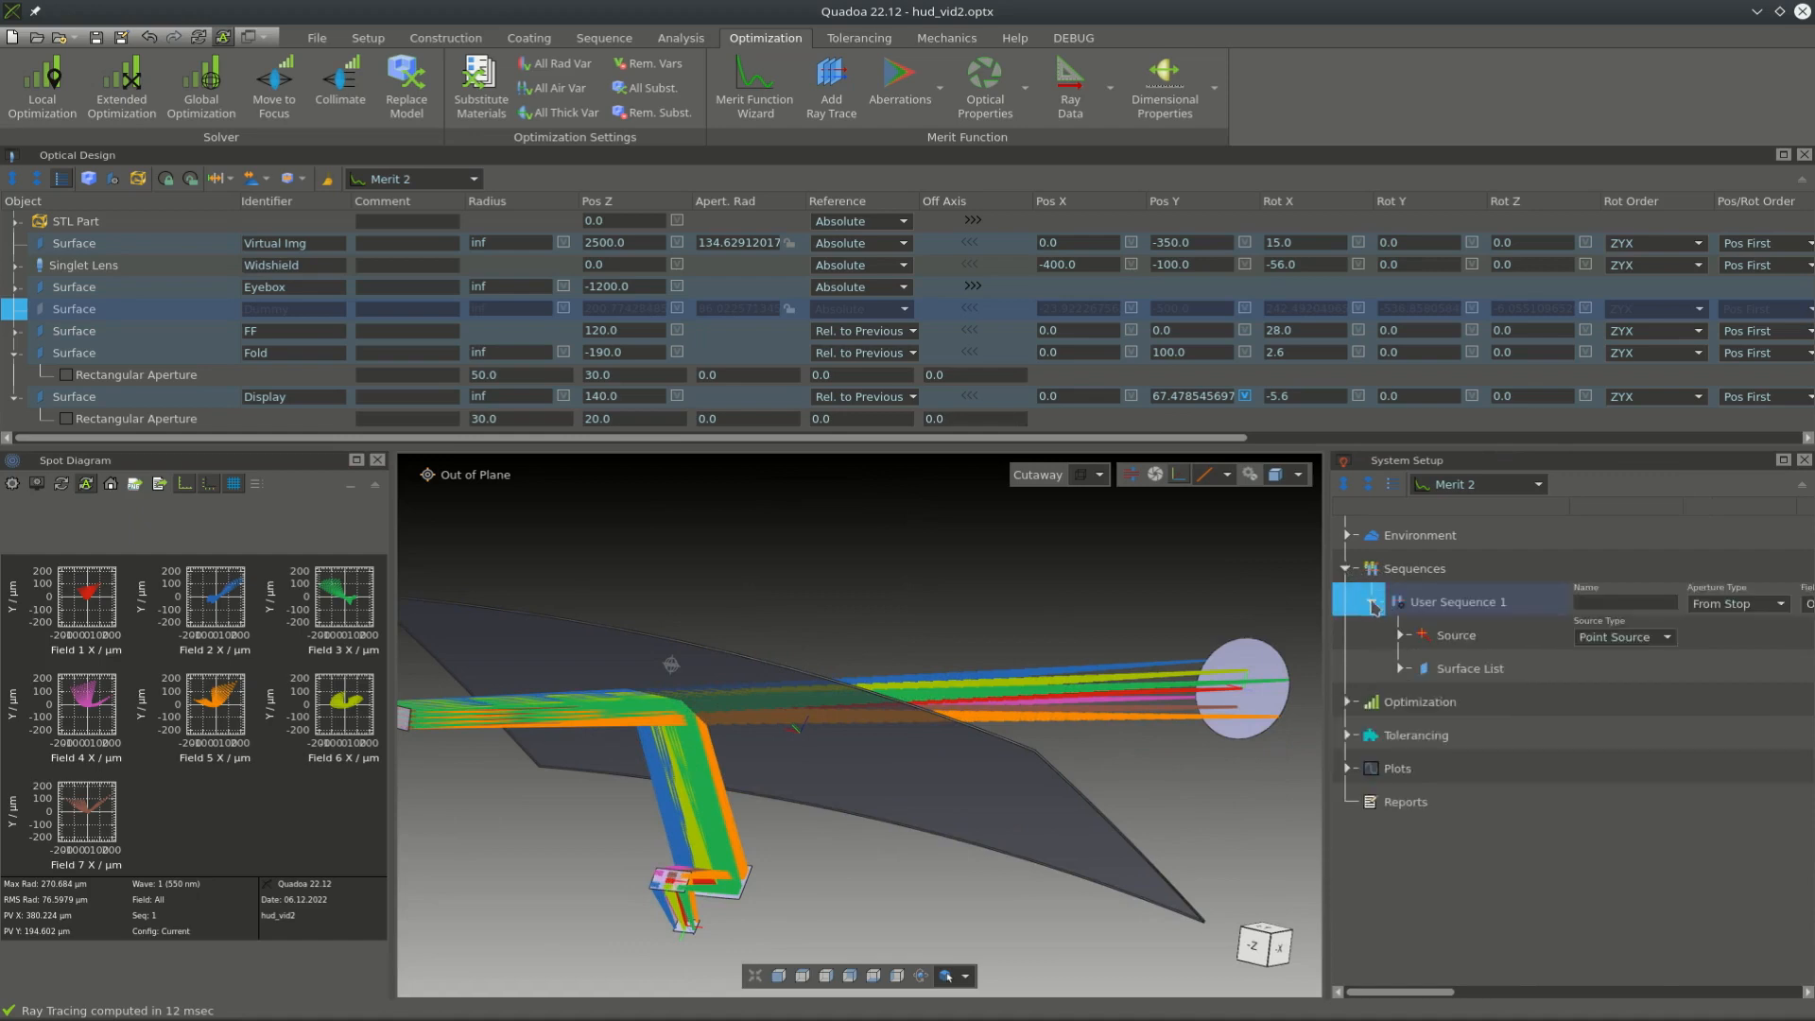
pyautogui.click(1372, 603)
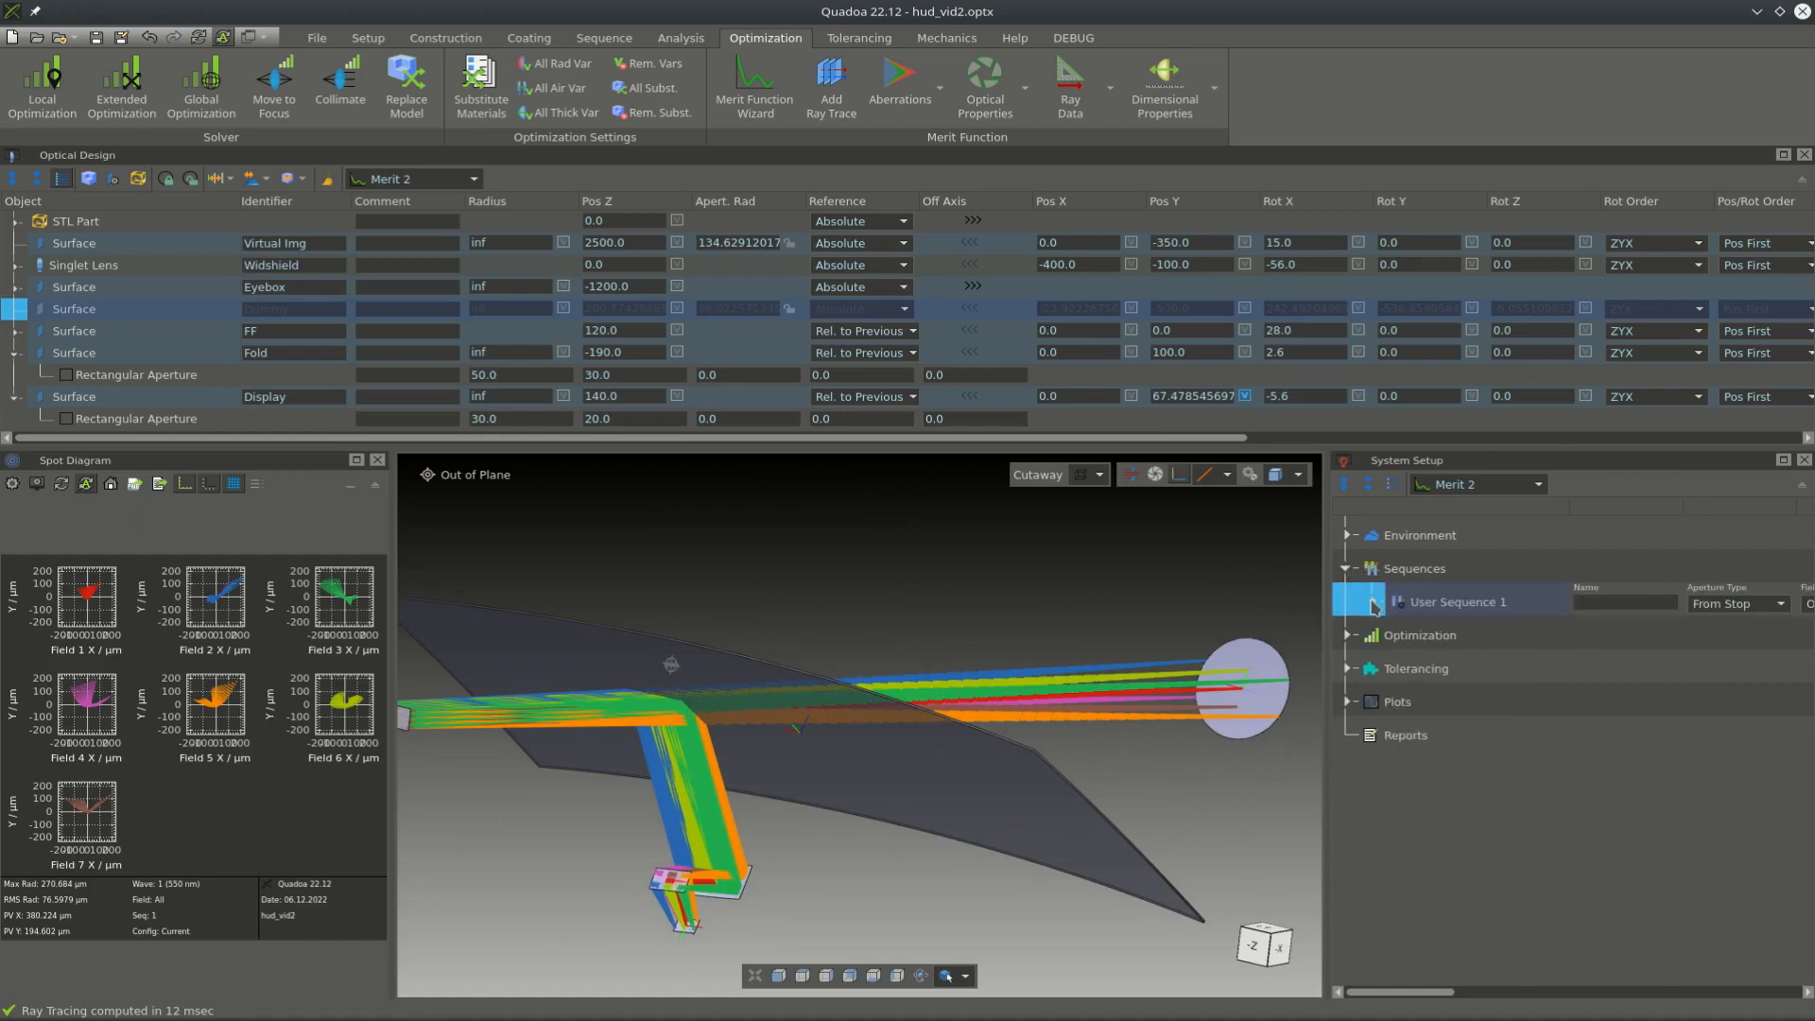
pyautogui.rightClick(1428, 606)
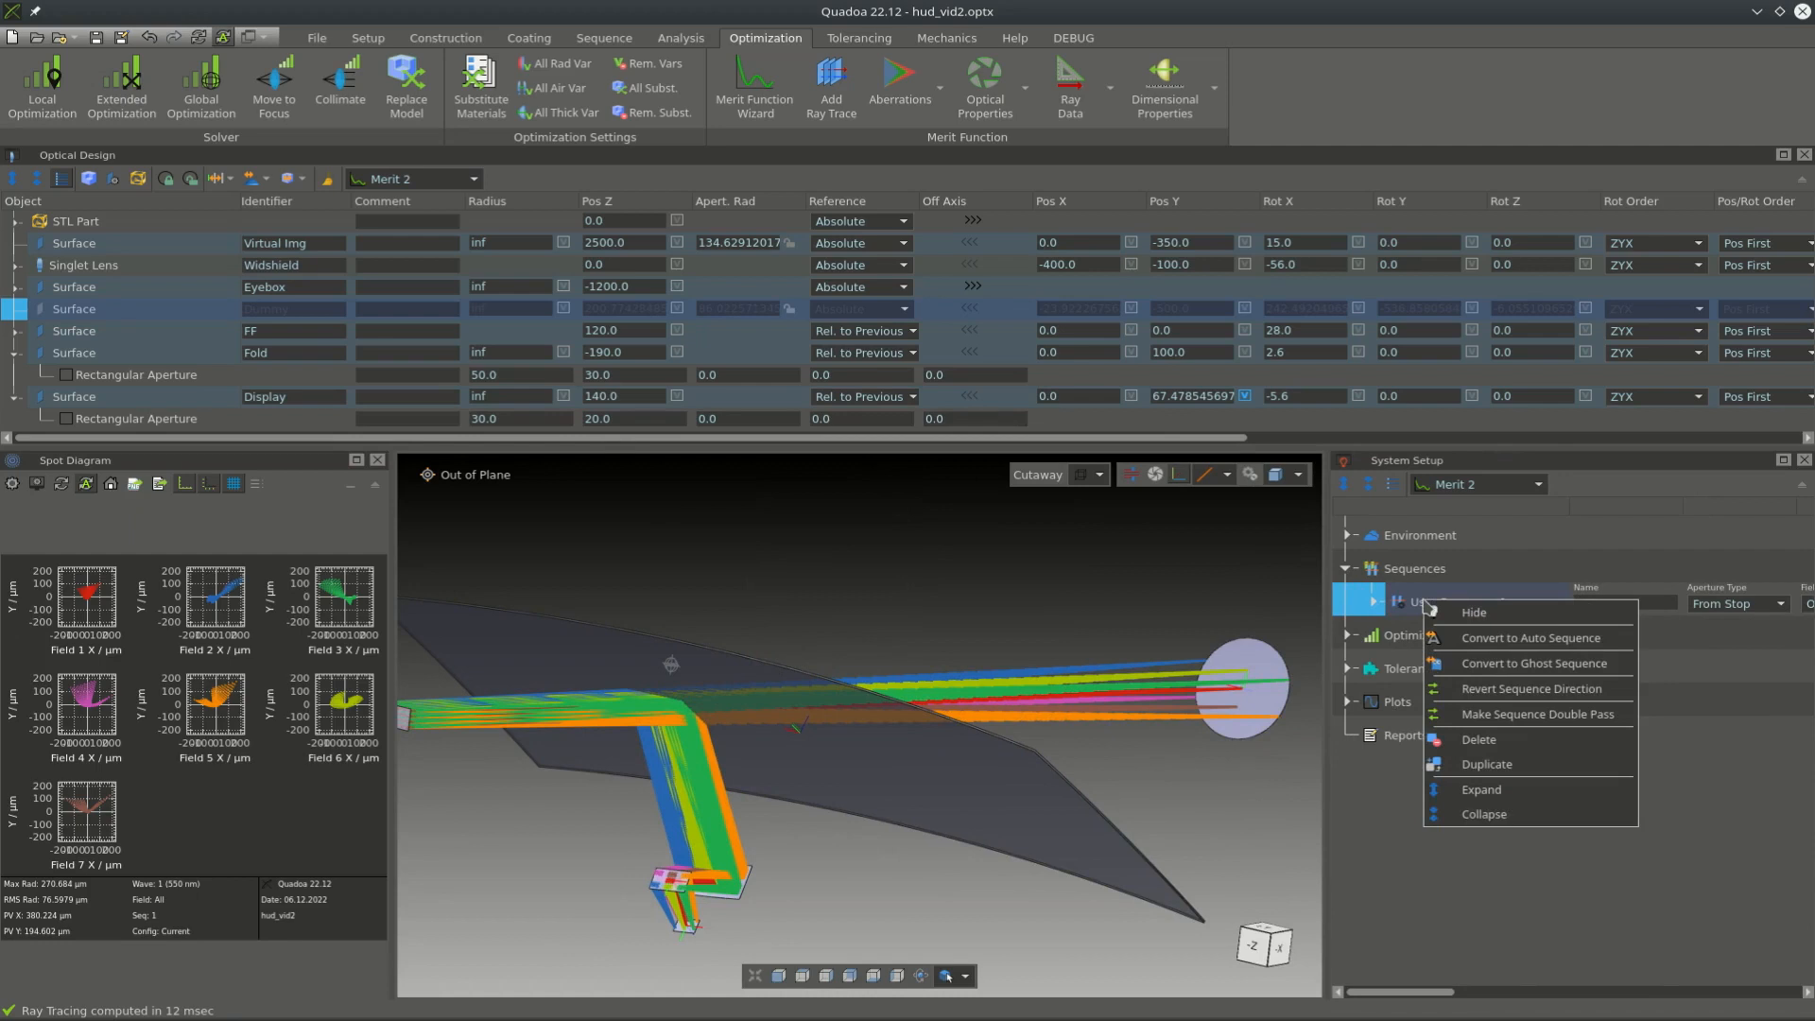
pyautogui.click(1484, 764)
pyautogui.click(1375, 638)
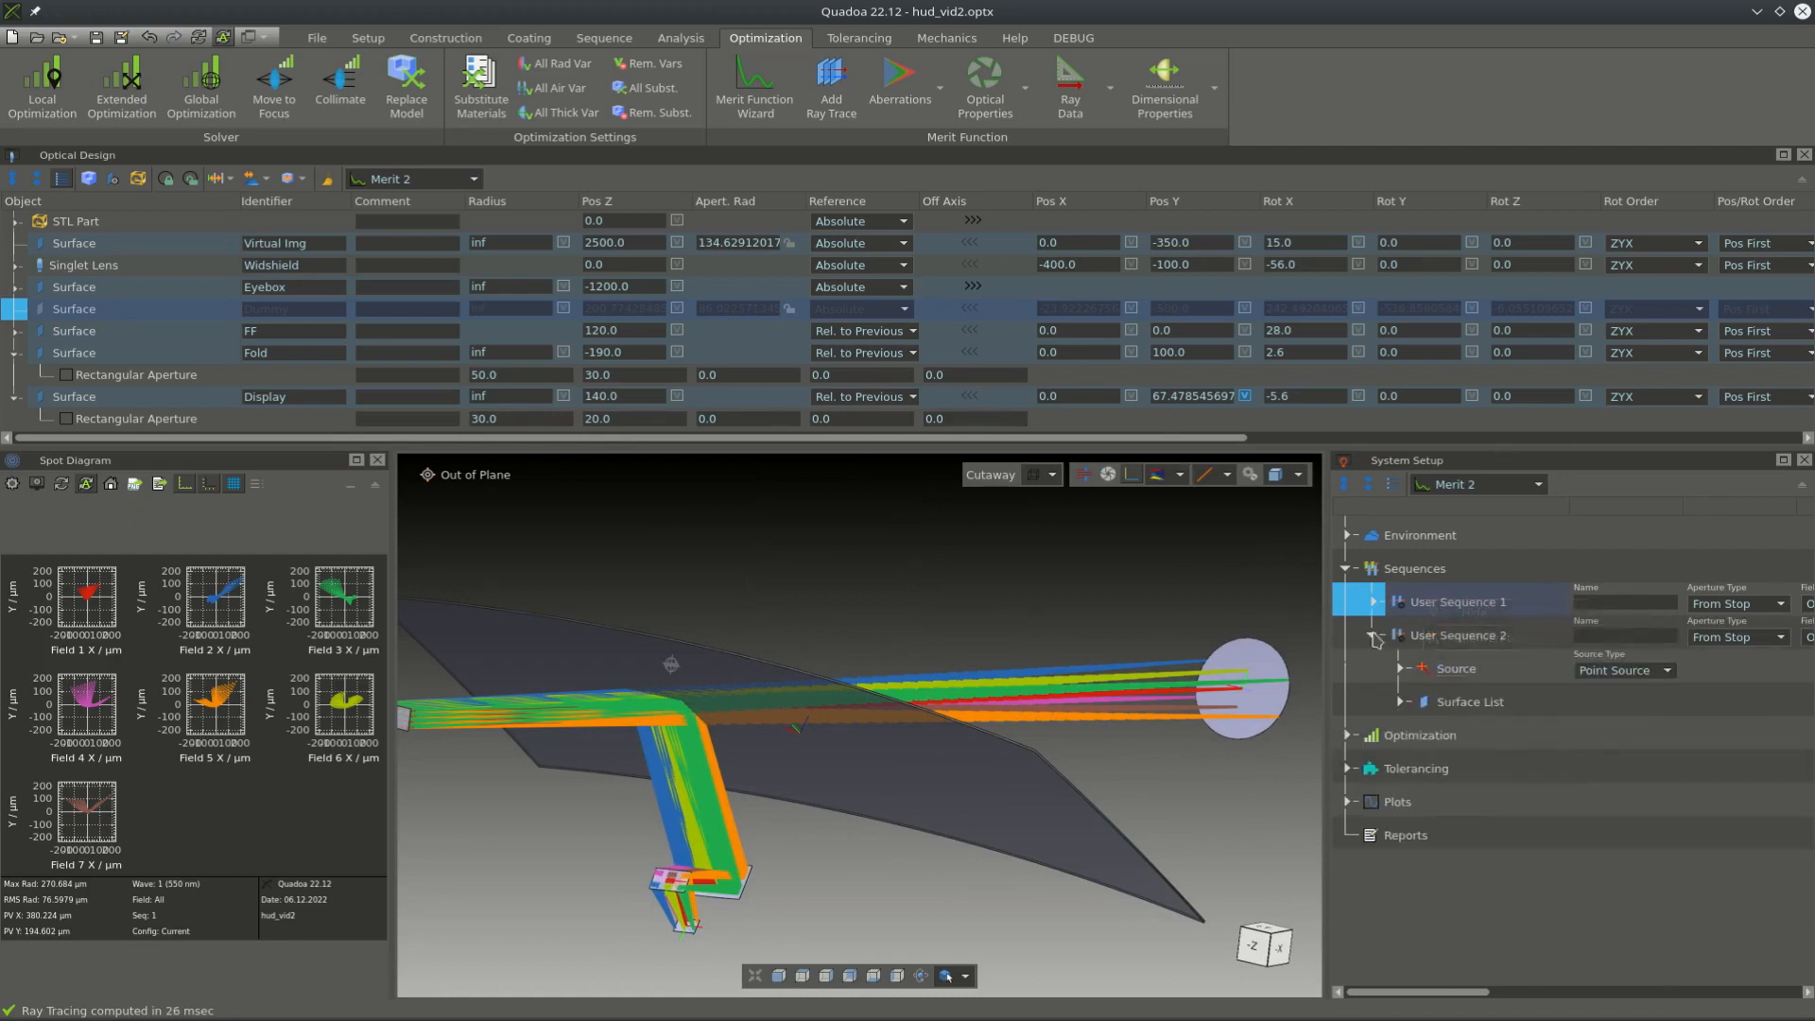
pyautogui.rightClick(1433, 645)
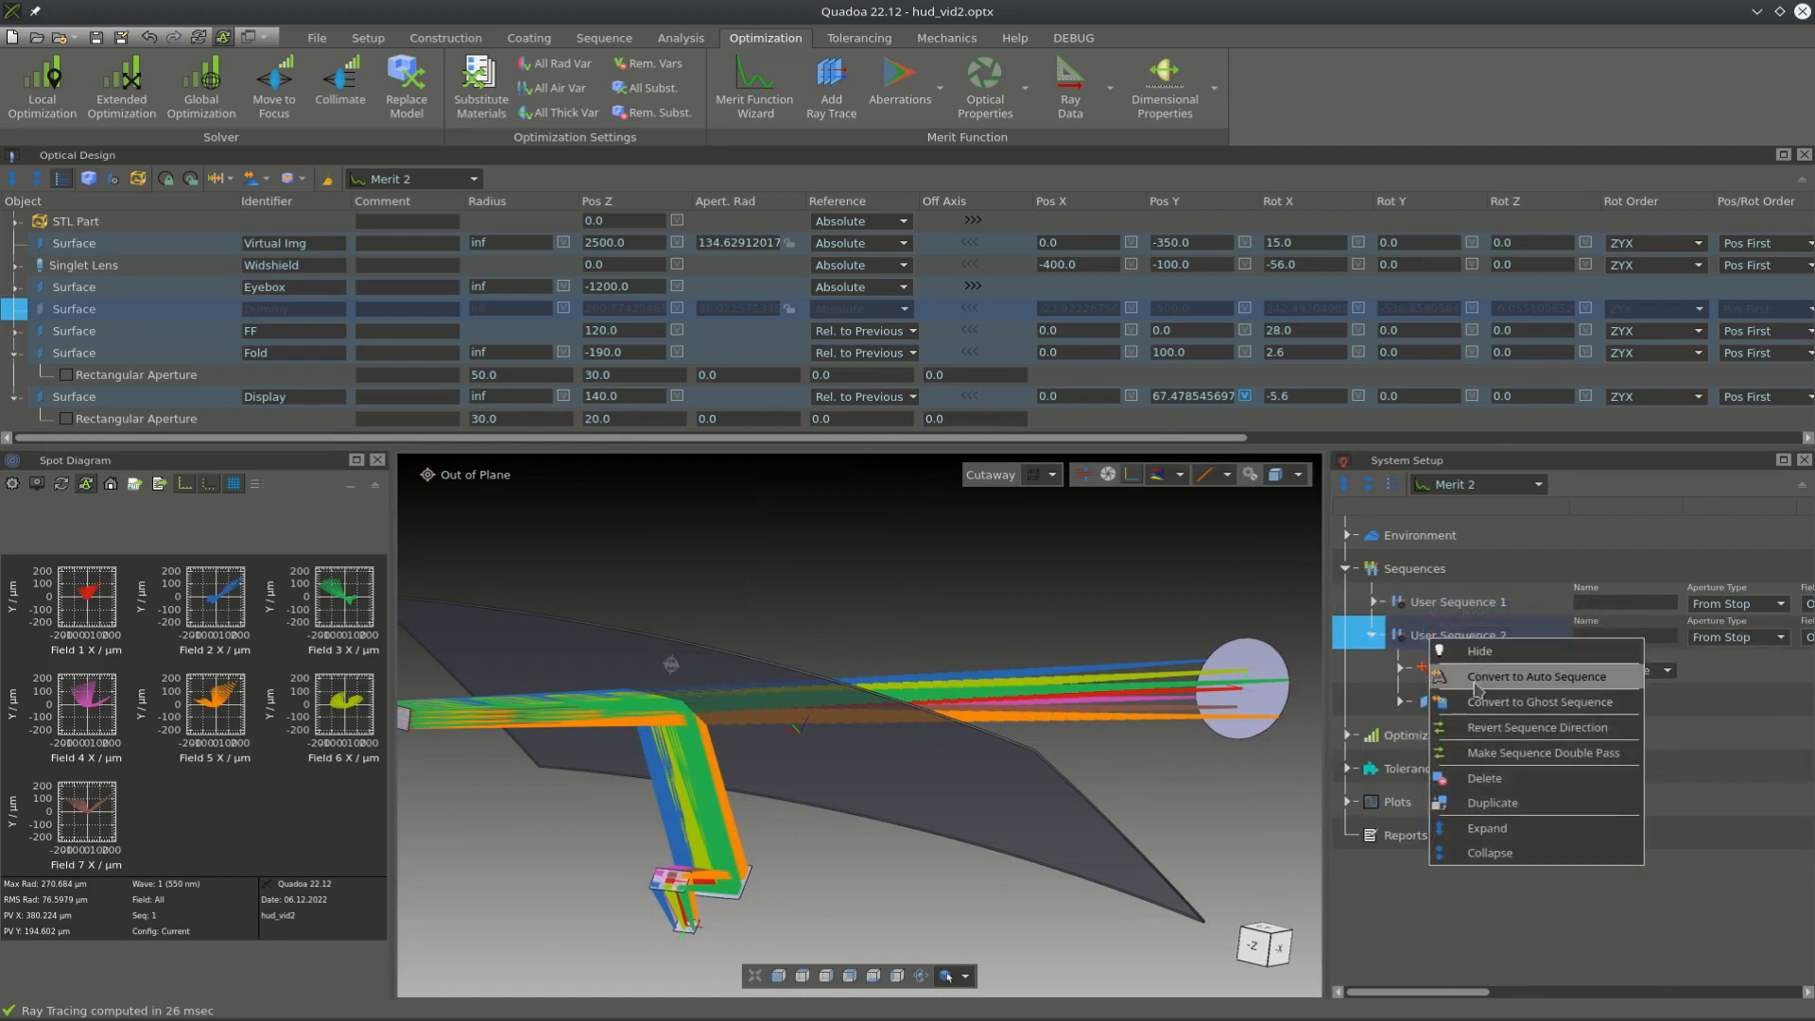
pyautogui.click(1506, 726)
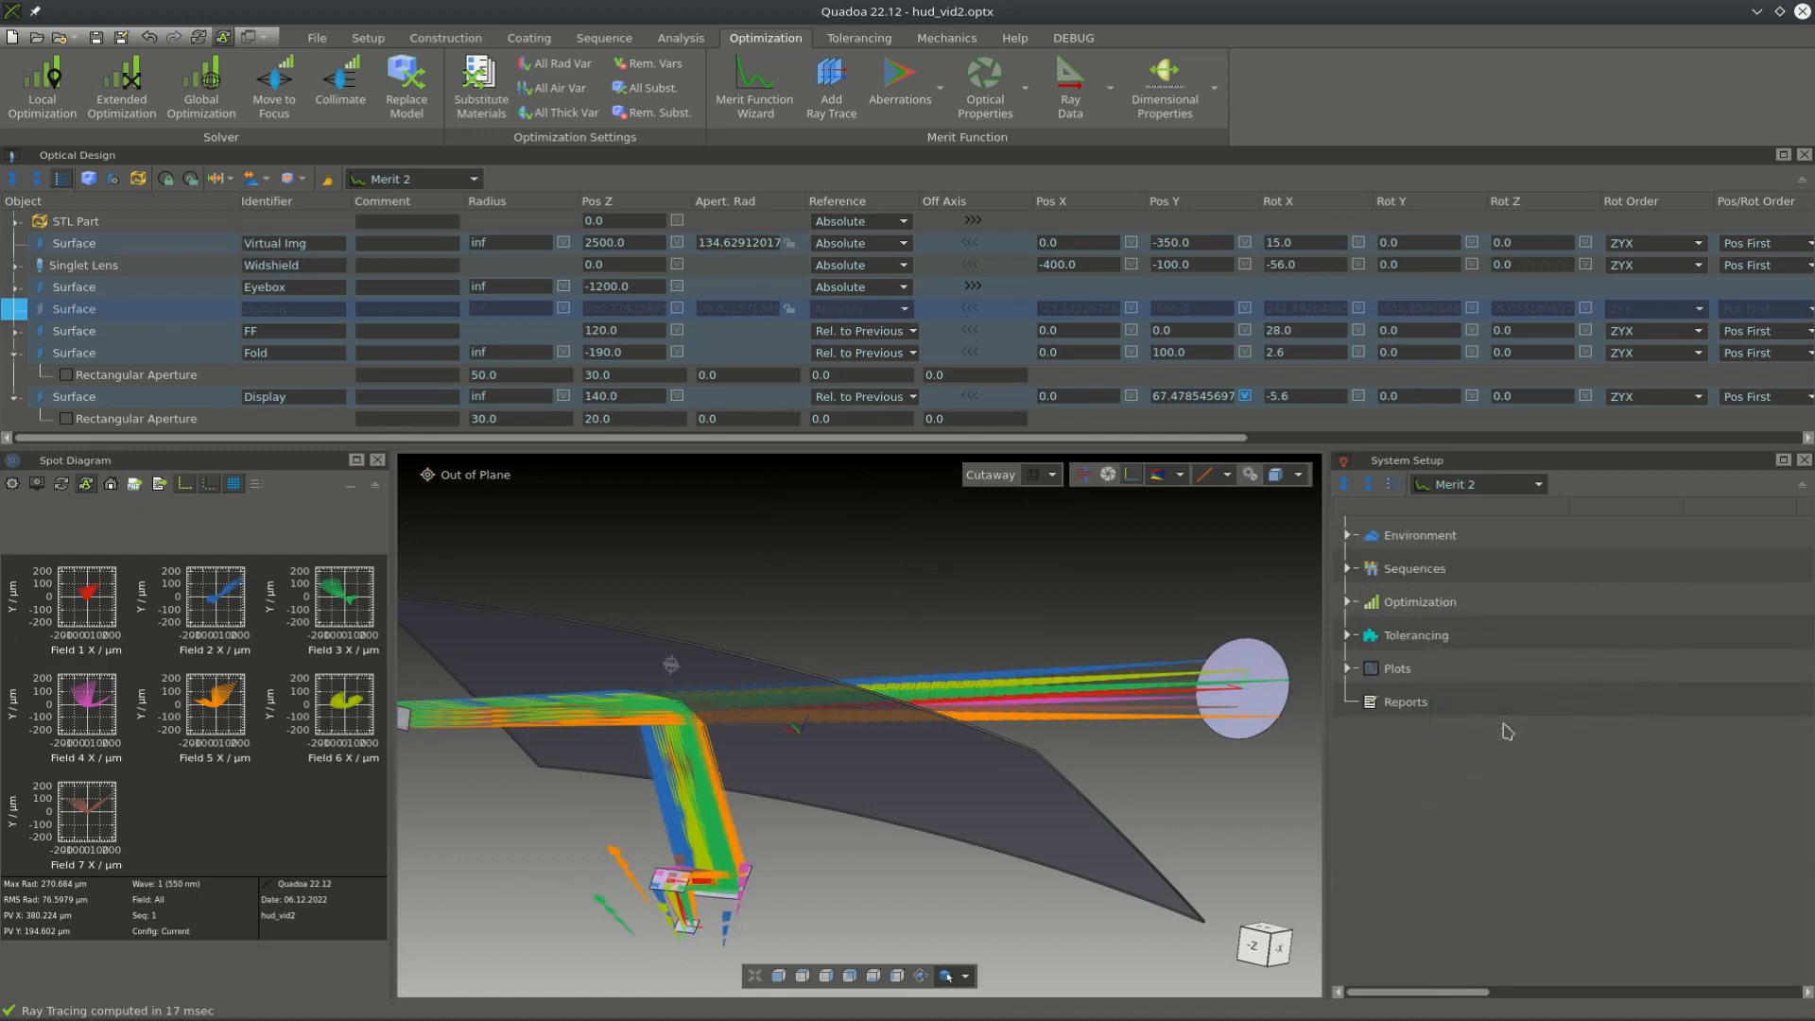
# - Hide User Sequence 1 so the 3D view draws only the reversed sequence
pyautogui.click(1346, 568)
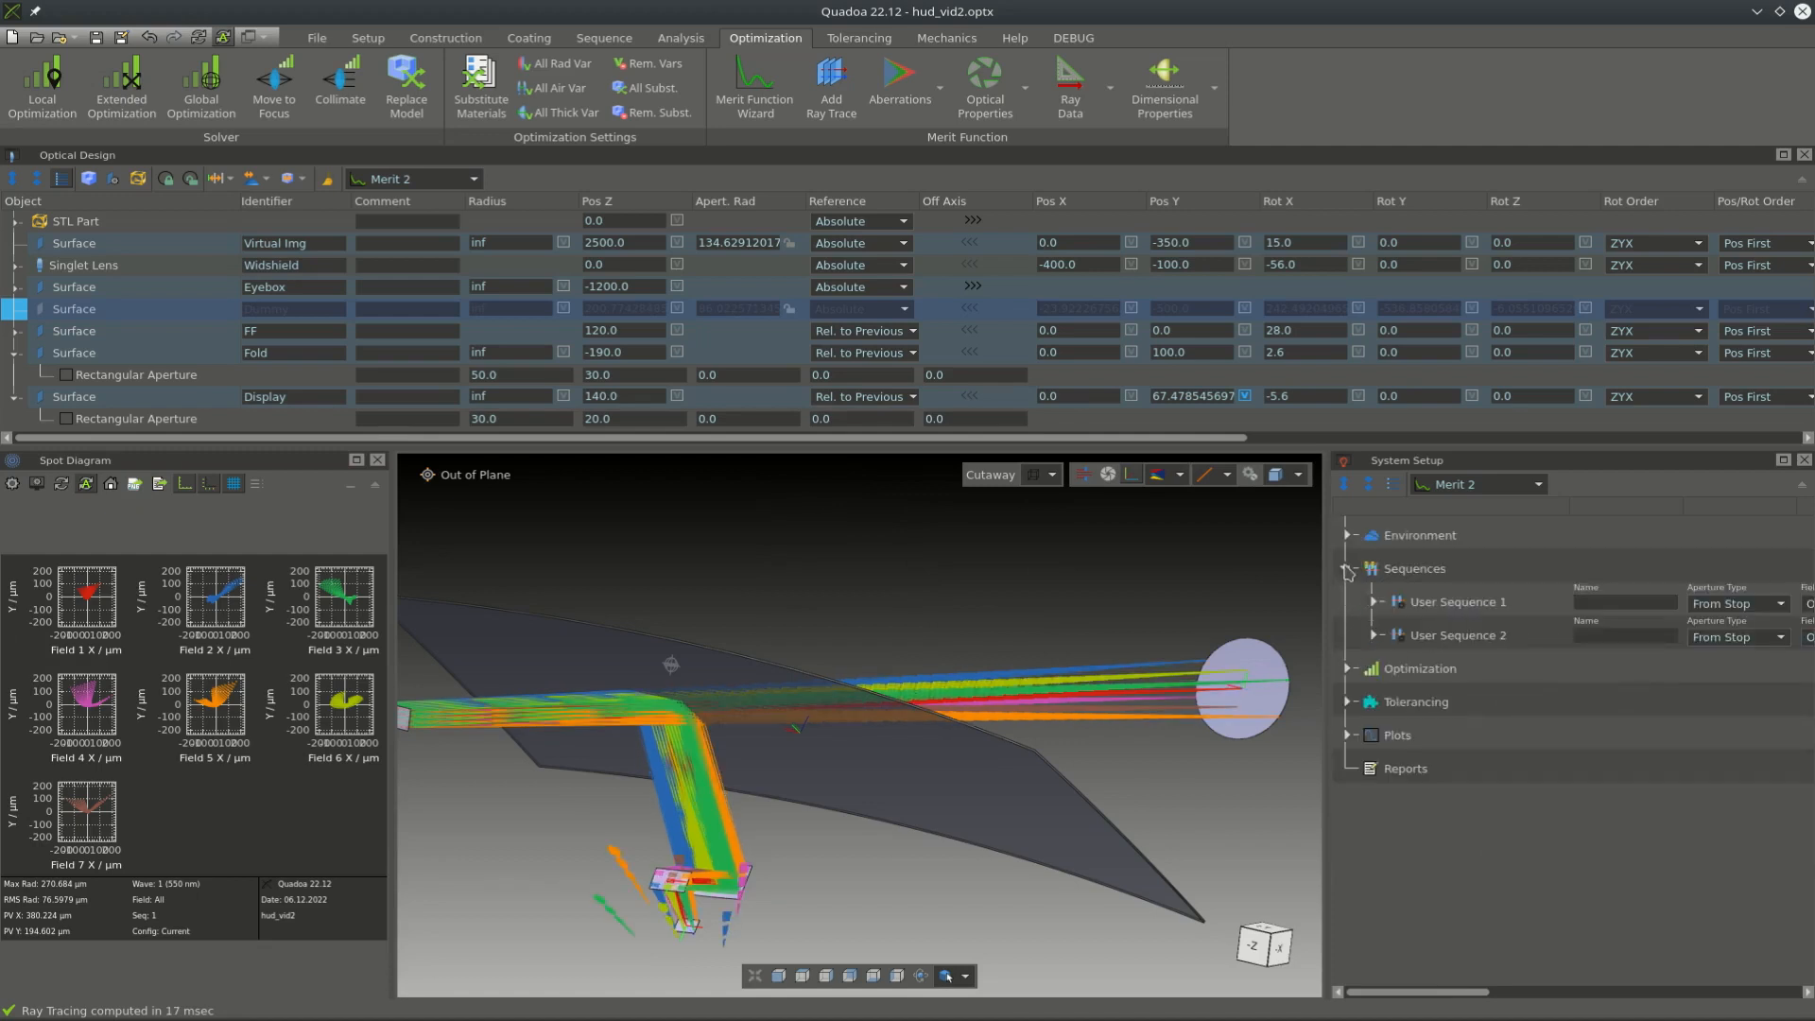
pyautogui.rightClick(1412, 601)
pyautogui.click(1446, 611)
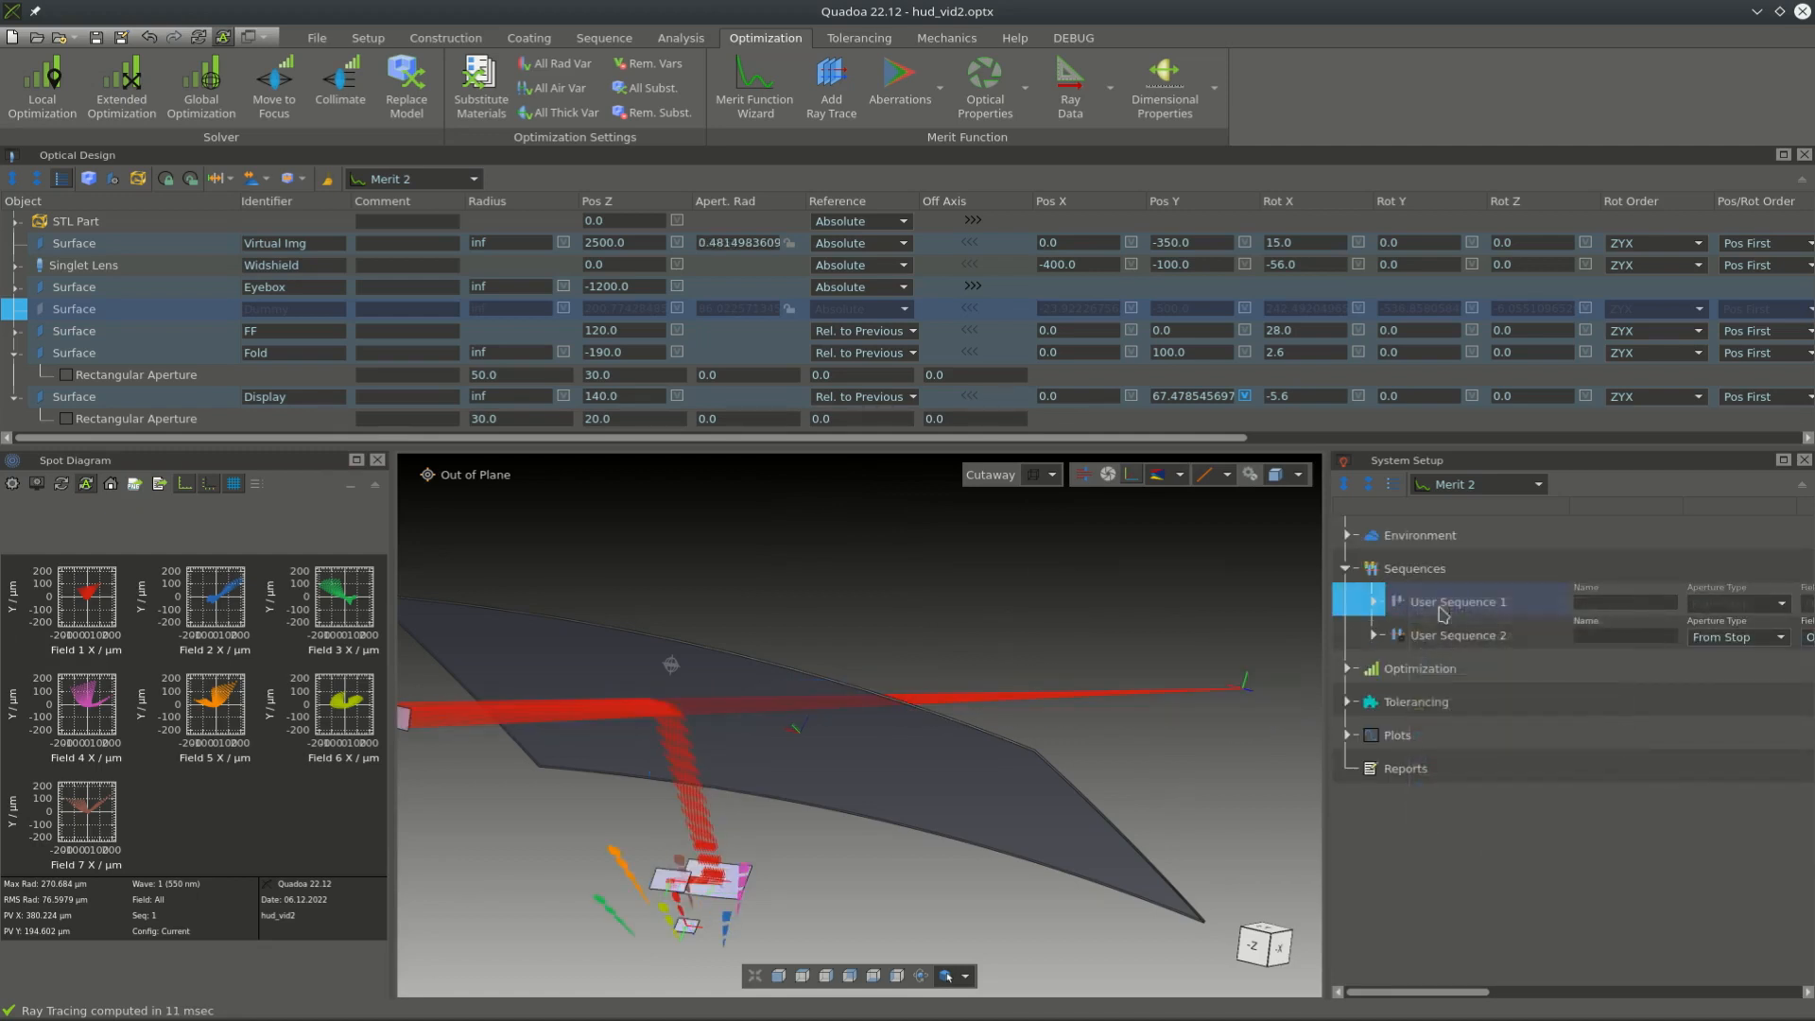
pyautogui.moveTo(1207, 723); pyautogui.dragTo(1074, 697)
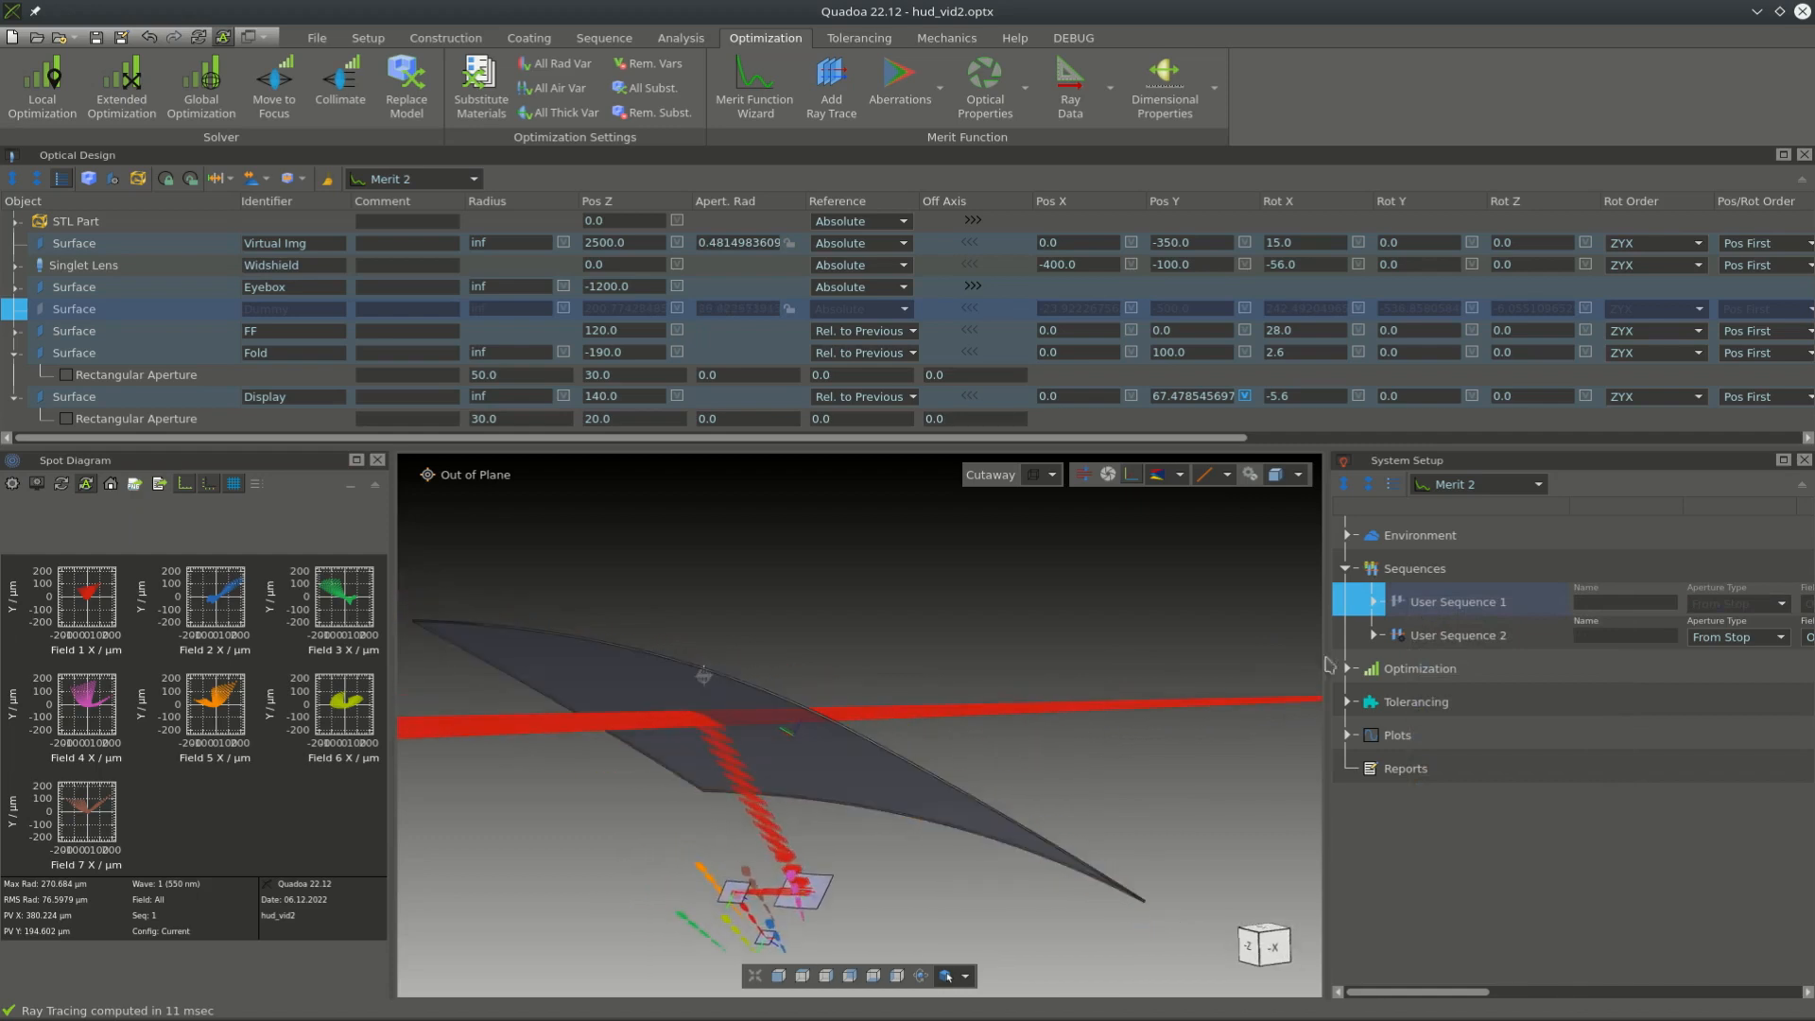
# - In User Sequence 2's source fields, set Field 2 to Decenter X 30 and Decenter Y 20
pyautogui.click(1373, 636)
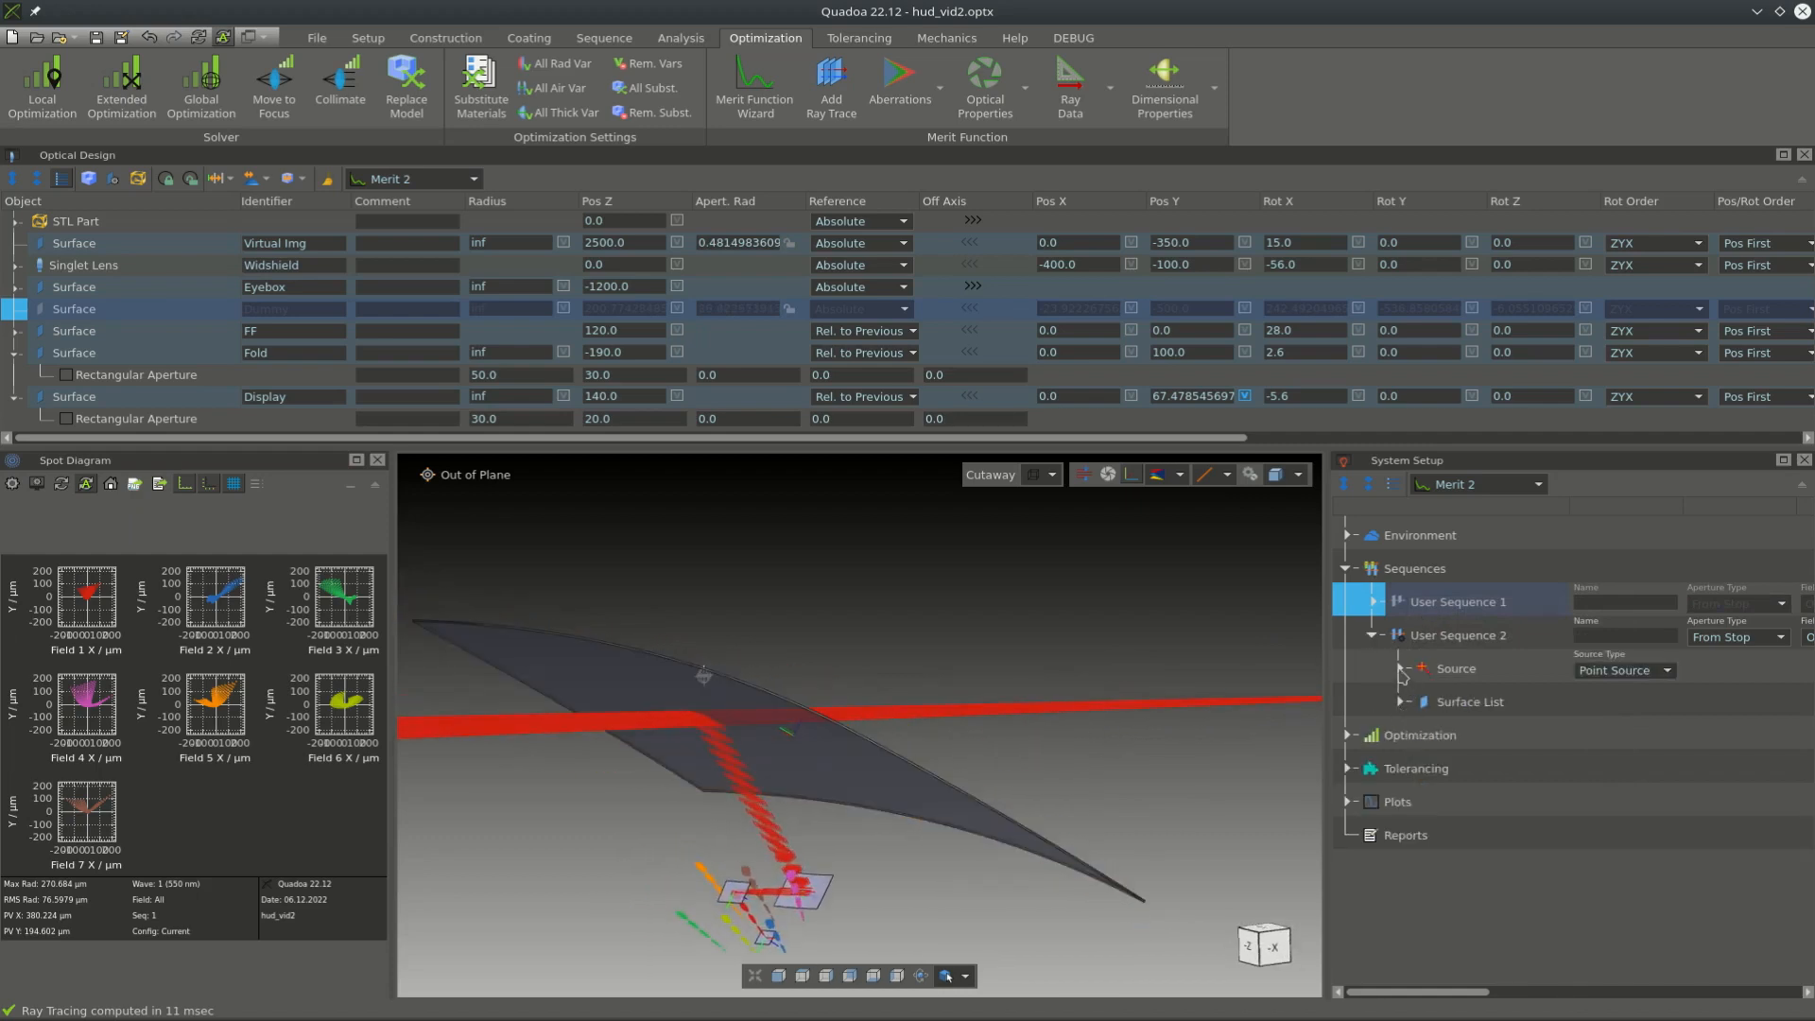
pyautogui.click(1400, 669)
pyautogui.scroll(-4, 855, 836)
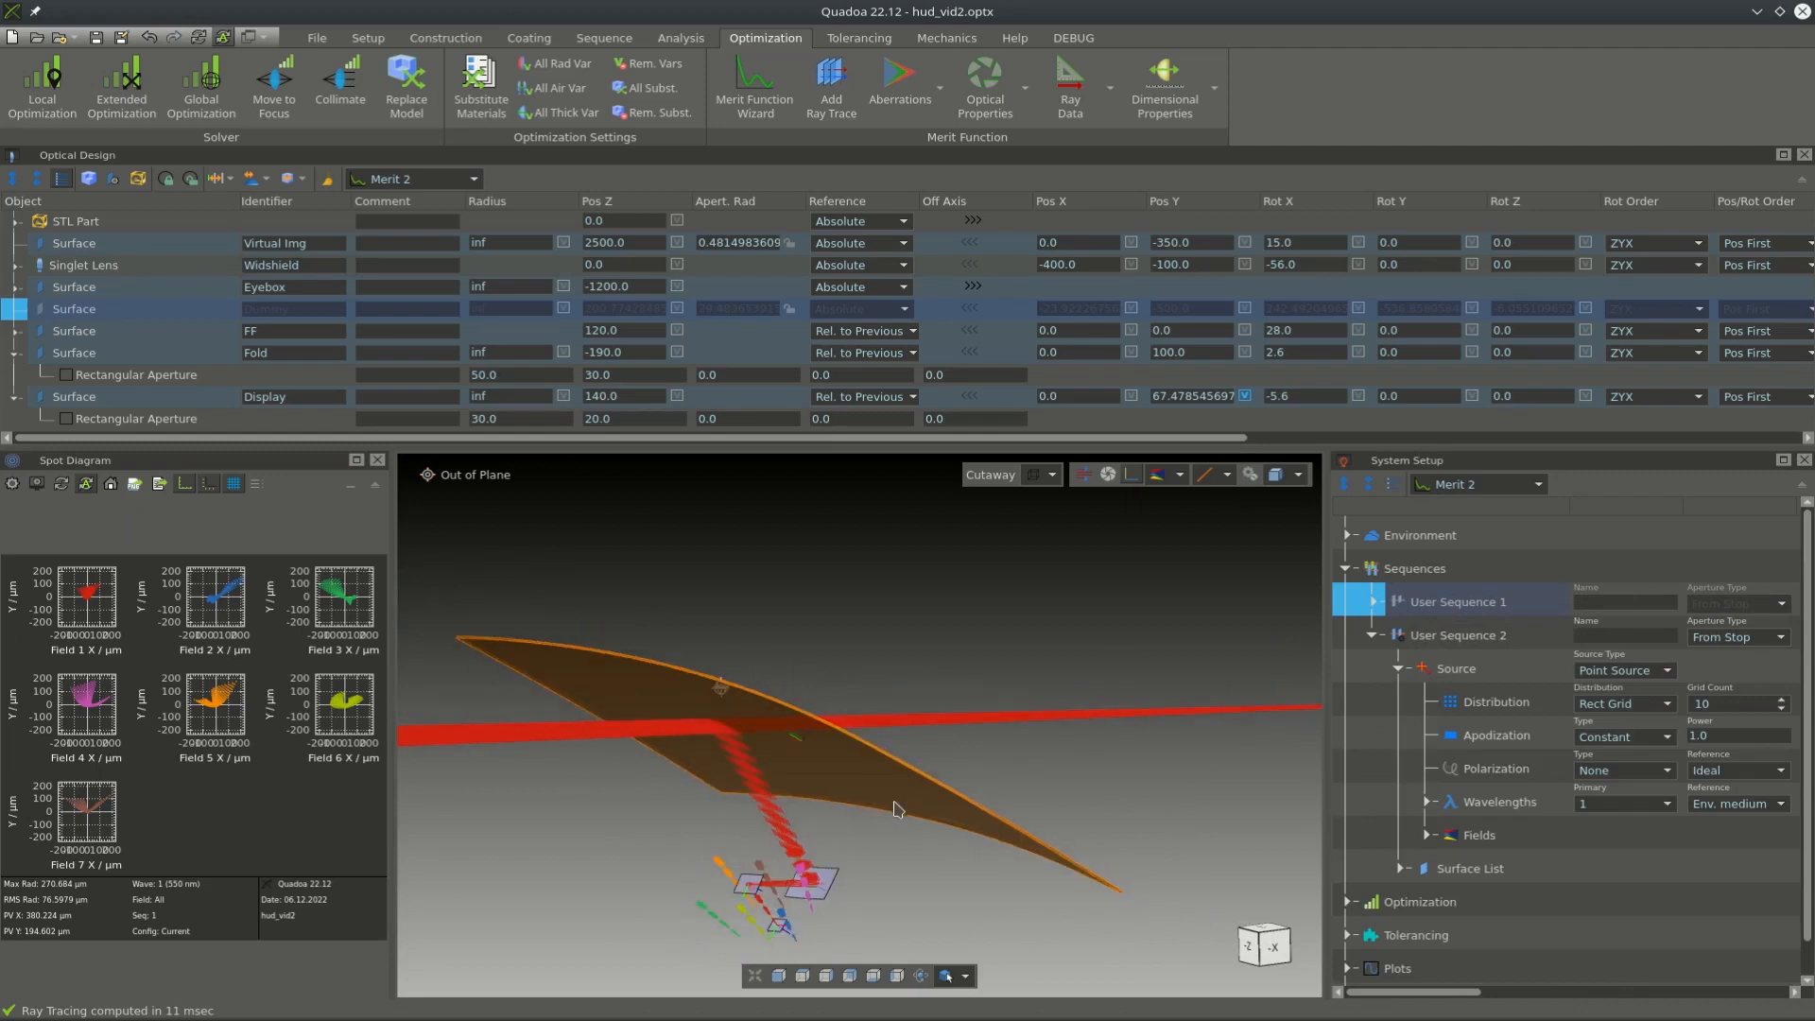
pyautogui.scroll(6, 796, 923)
pyautogui.scroll(2, 796, 924)
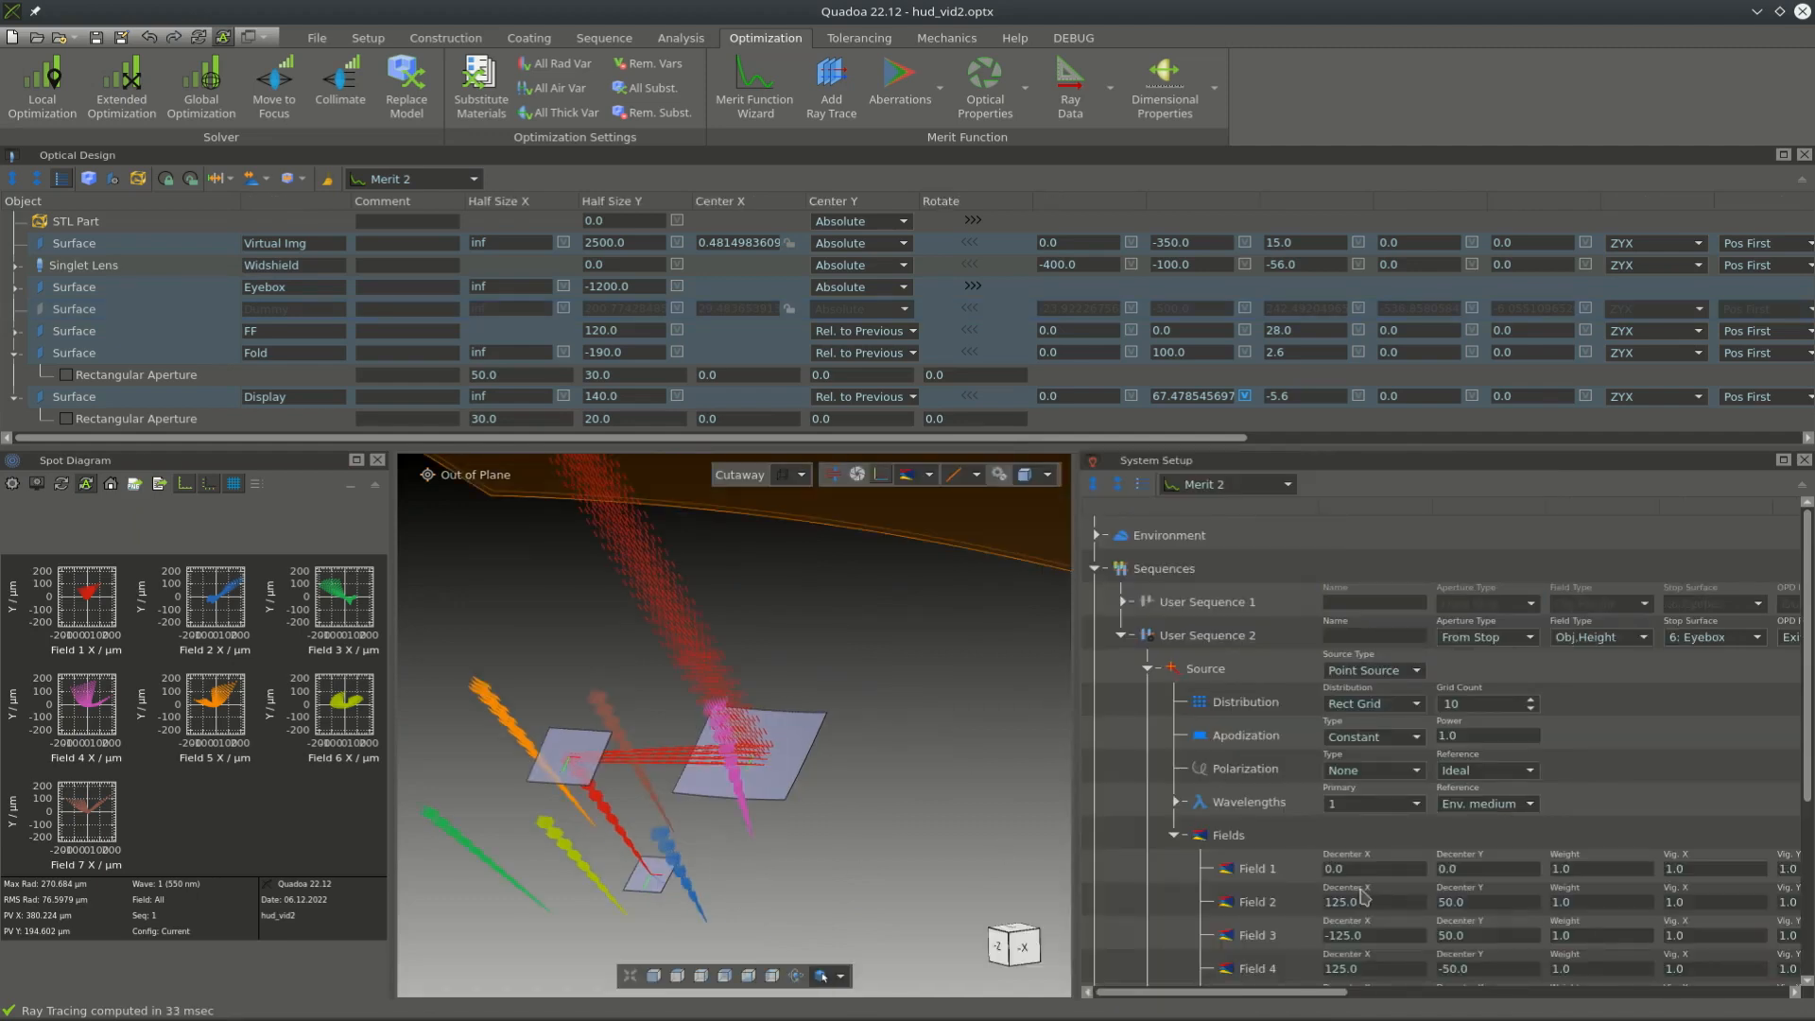
pyautogui.doubleClick(1375, 903)
pyautogui.write('30')
pyautogui.press('Return')
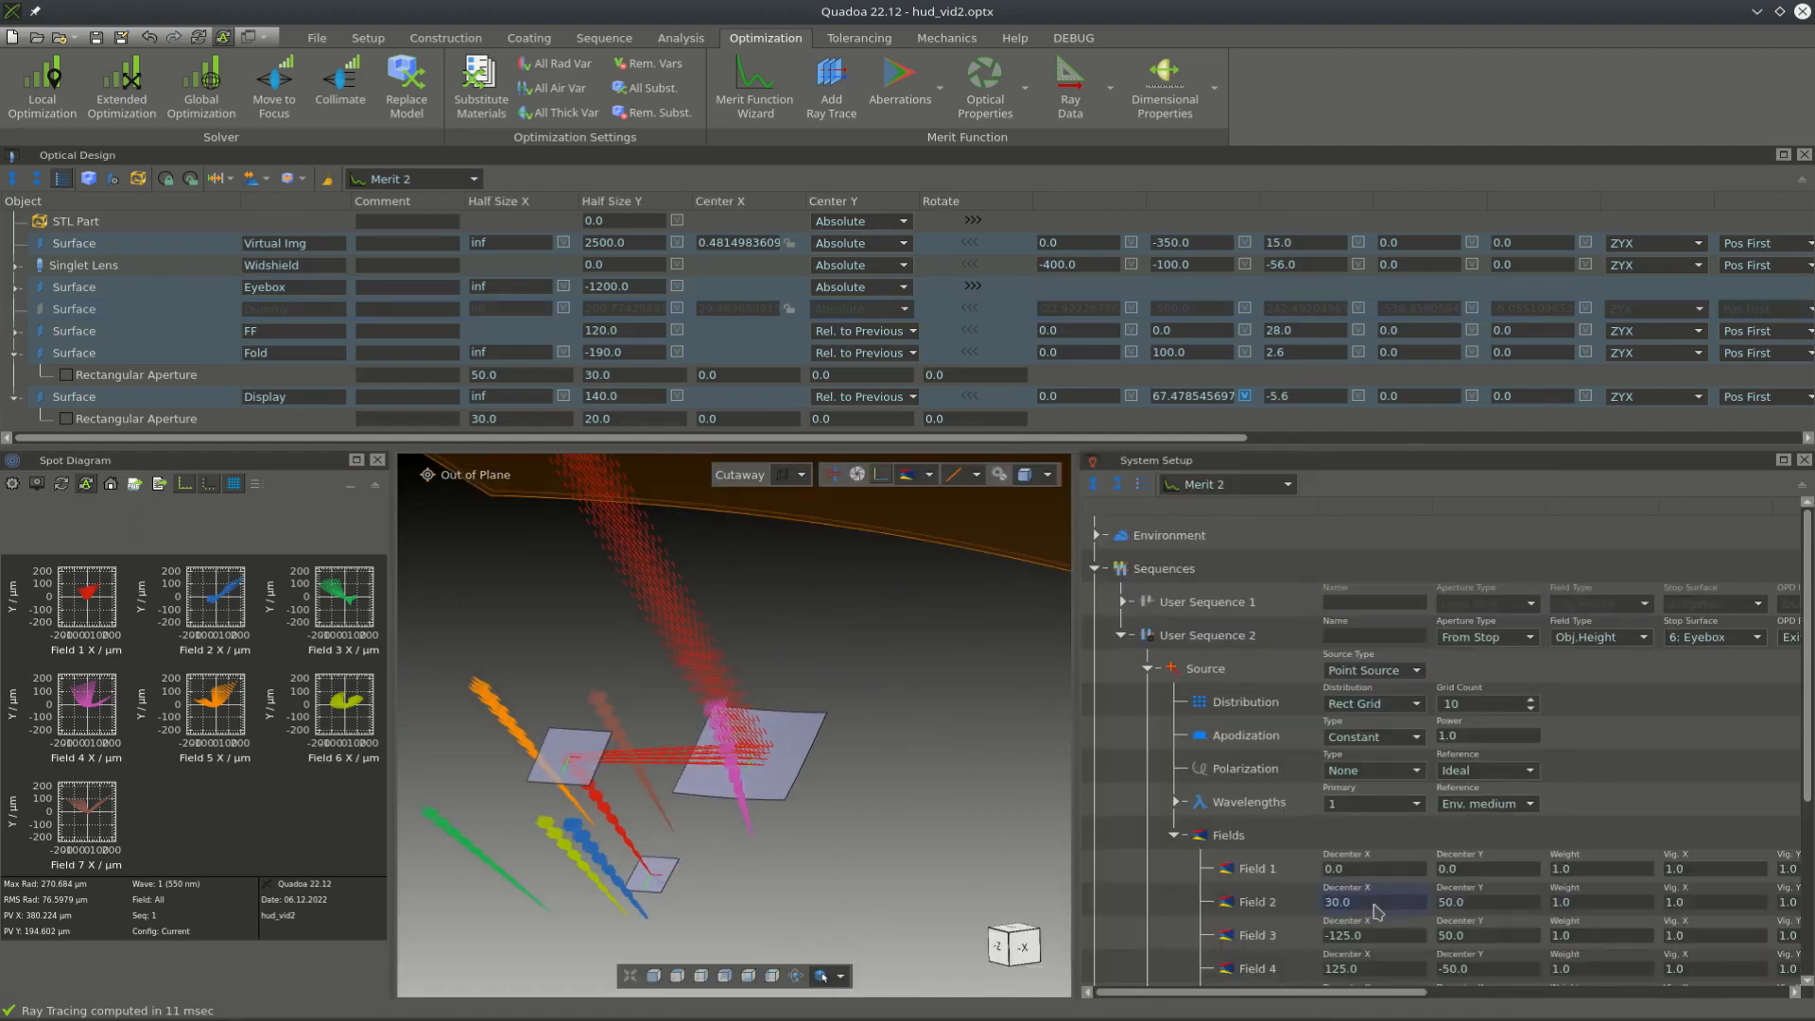
pyautogui.doubleClick(1446, 902)
pyautogui.write('20')
pyautogui.press('Return')
# - Set Field 3's decenter to X -30 and Y 20, and Field 4's to X 30 and Y -20
pyautogui.doubleClick(1342, 935)
pyautogui.write('30')
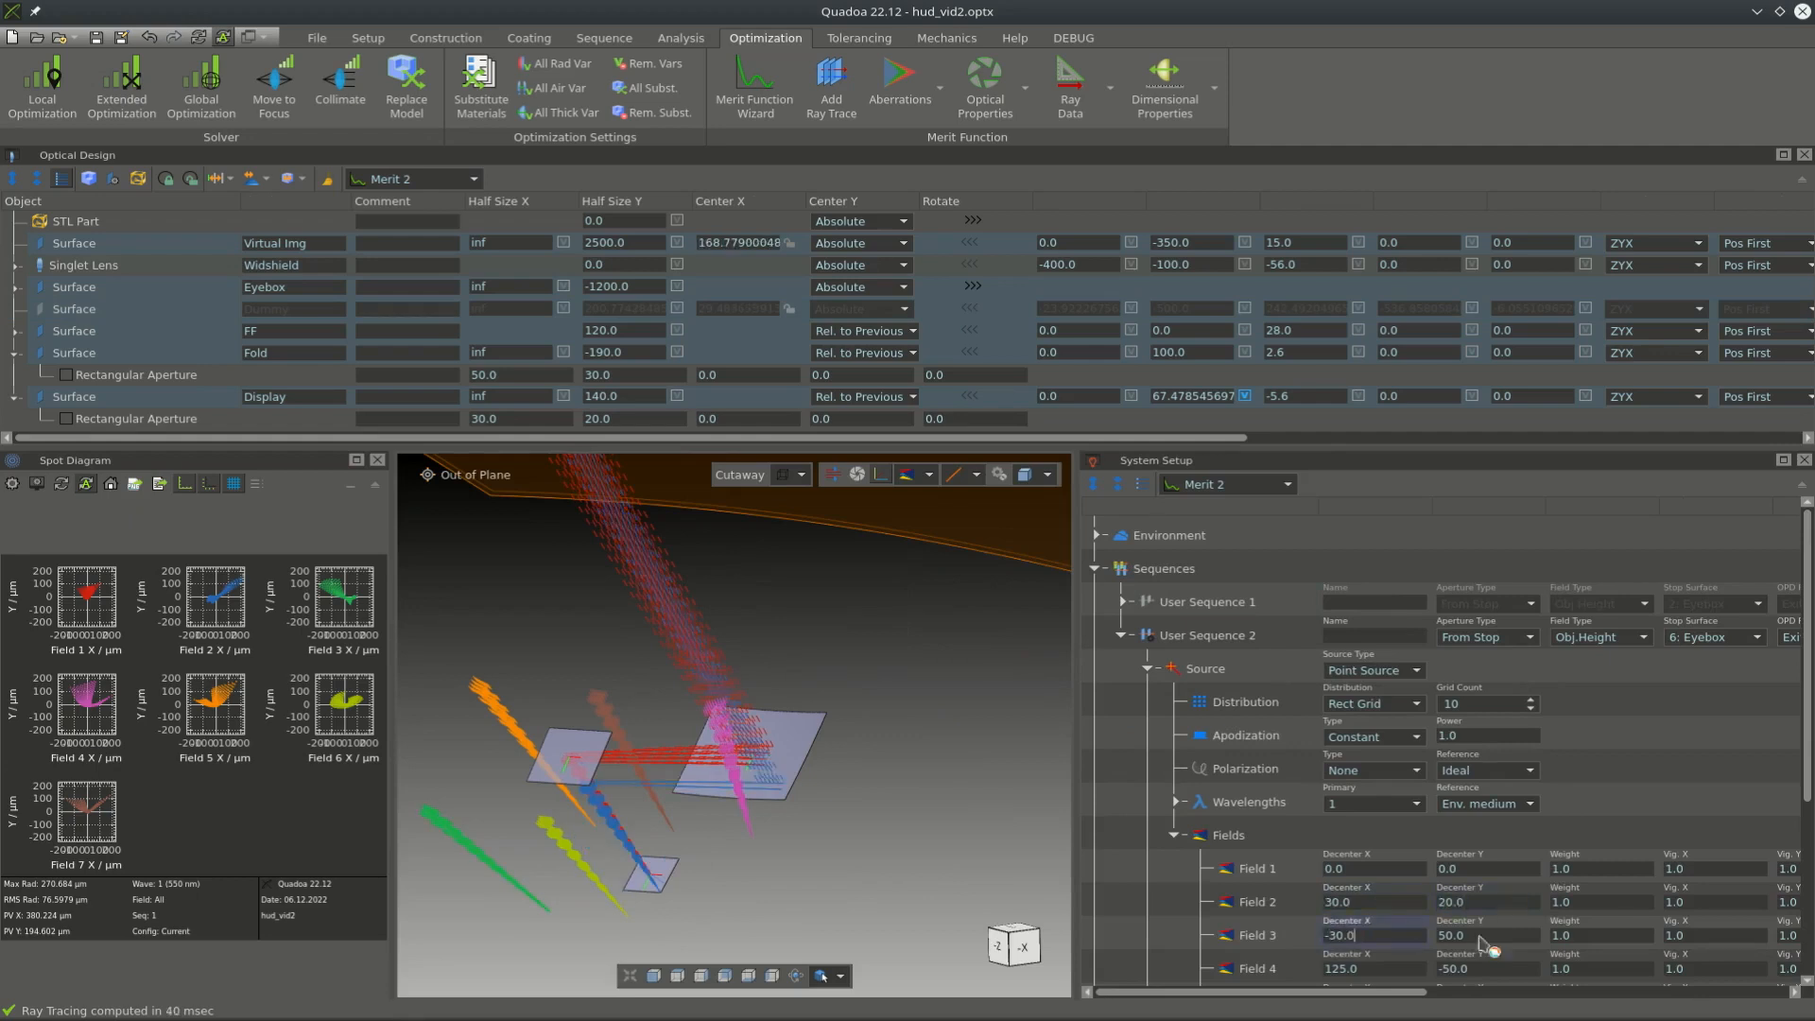
pyautogui.doubleClick(1480, 937)
pyautogui.write('20')
pyautogui.doubleClick(1401, 968)
pyautogui.write('30')
pyautogui.doubleClick(1515, 970)
pyautogui.write('-20')
pyautogui.press('Return')
# - Set Field 5 to Decenter X -30 and Decenter Y -20
pyautogui.scroll(-2, 1421, 813)
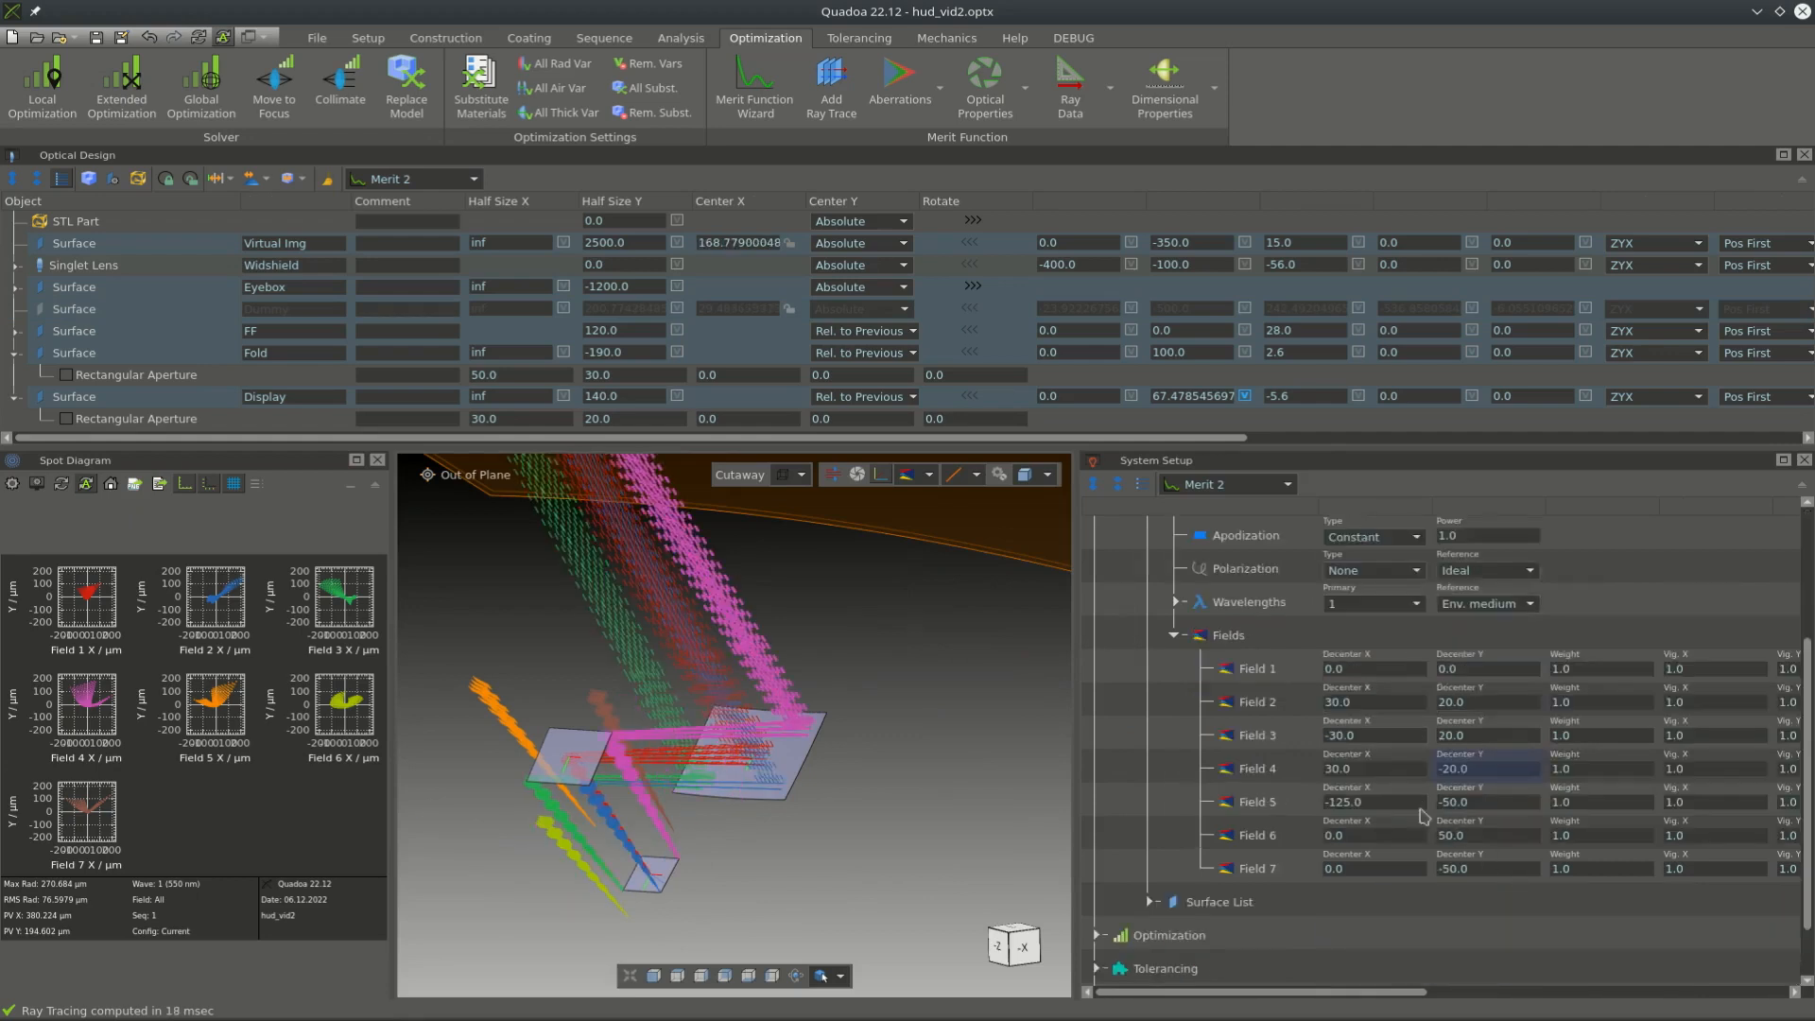
pyautogui.doubleClick(1361, 801)
pyautogui.write('30')
pyautogui.doubleClick(1480, 801)
pyautogui.write('20')
pyautogui.press('Return')
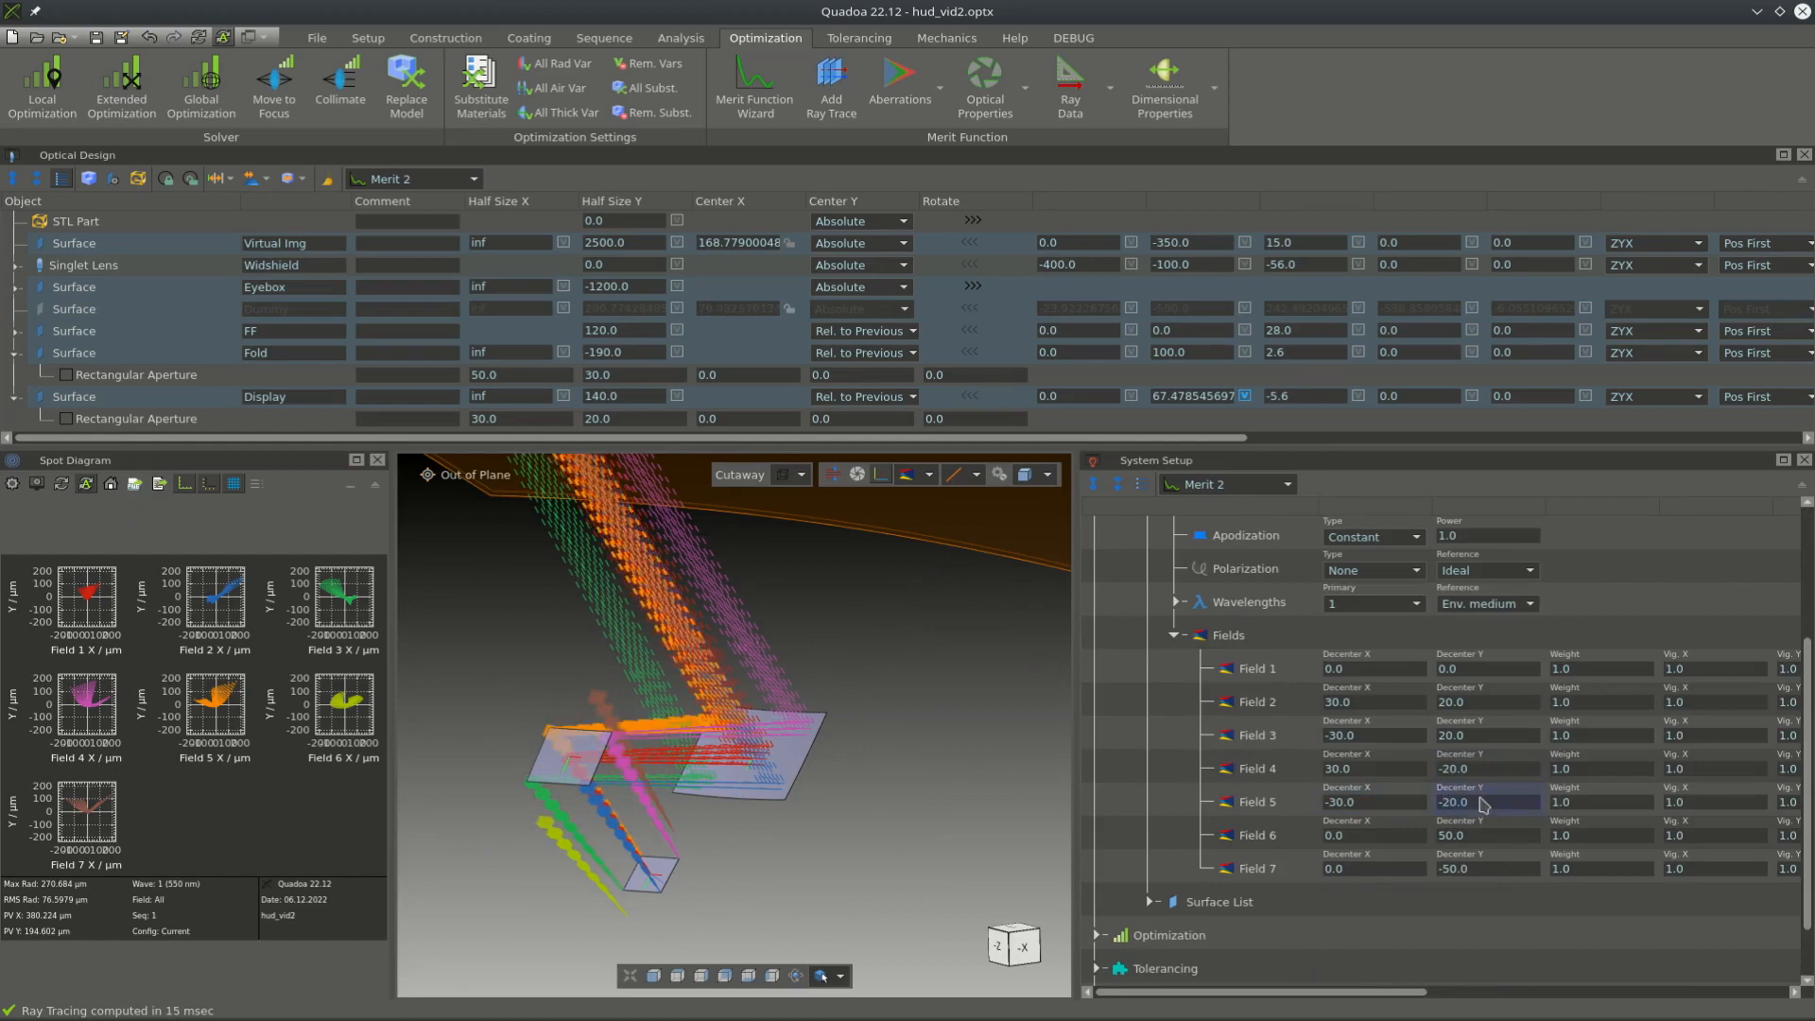
# - Set Decenter Y to 20 for Field 6 and to -20 for Field 7
pyautogui.doubleClick(1480, 835)
pyautogui.write('20')
pyautogui.press('Return')
pyautogui.doubleClick(1480, 867)
pyautogui.write('20')
pyautogui.press('Return')
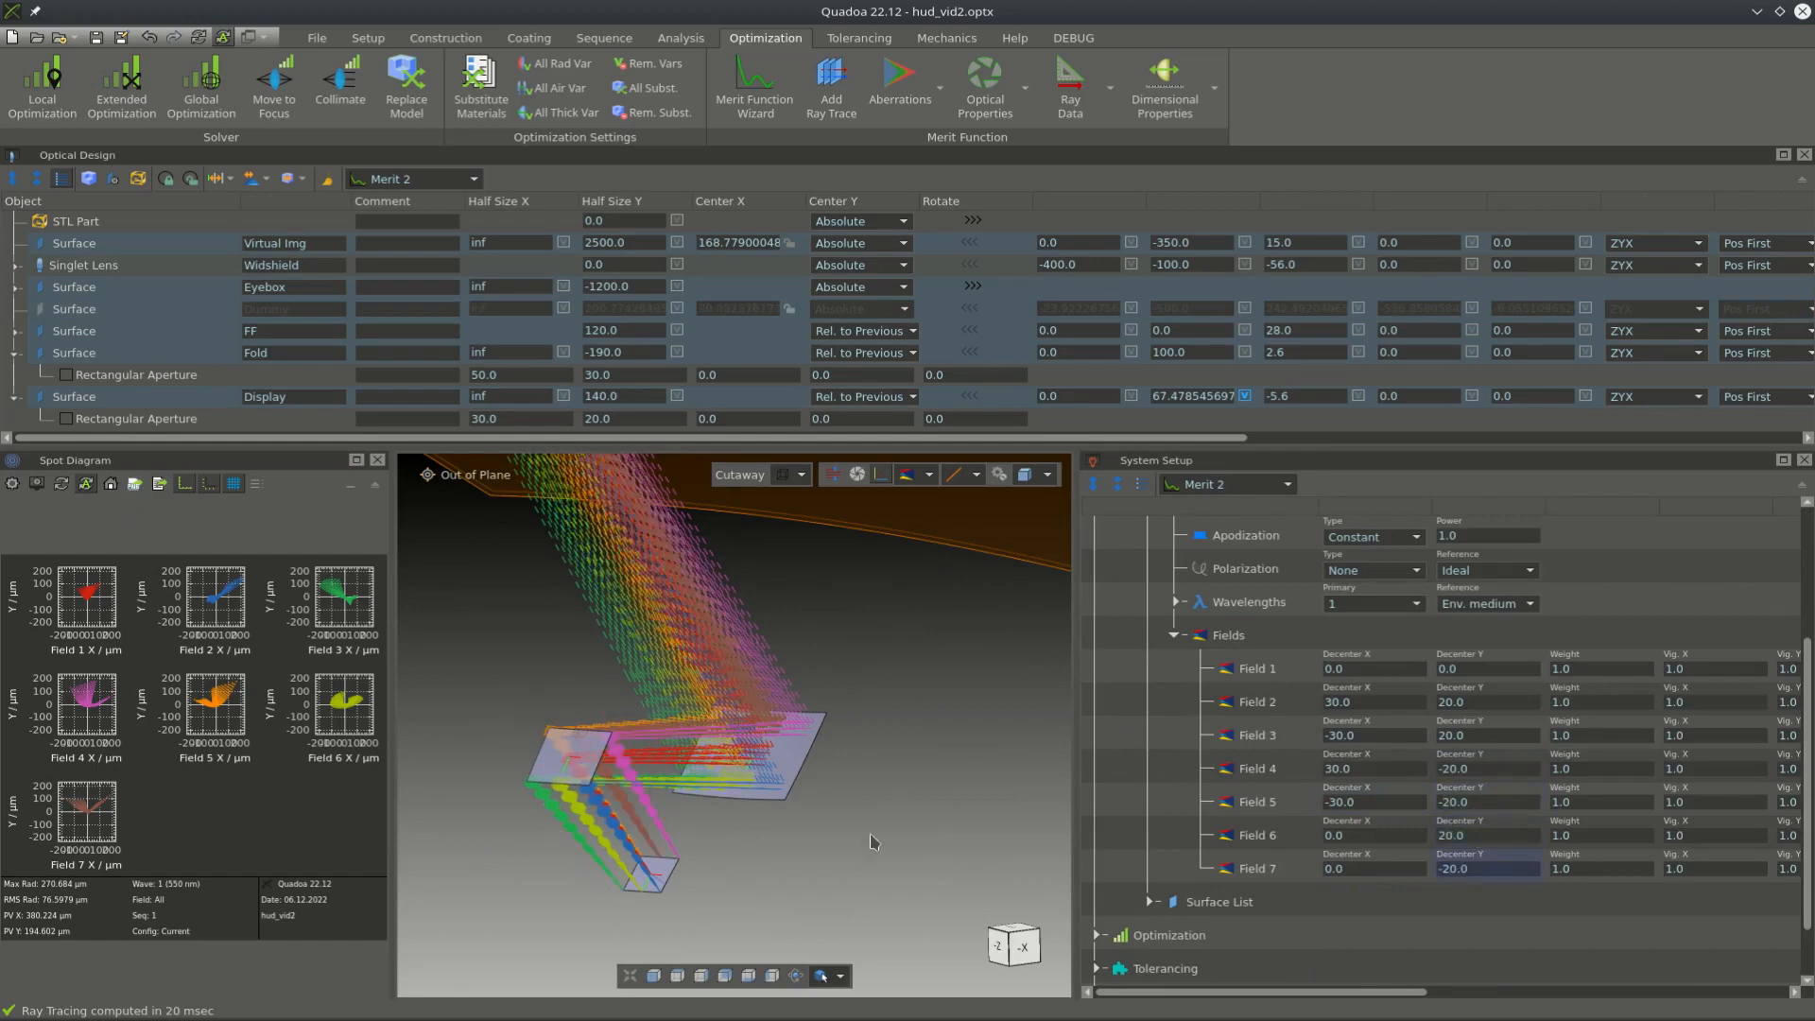
# - Examine the reversed ray paths from the display through the mirrors and windshield to the eyebox and virtual image
pyautogui.scroll(5, 725, 810)
pyautogui.scroll(-2, 723, 793)
pyautogui.moveTo(711, 794); pyautogui.dragTo(715, 740)
pyautogui.scroll(-3, 687, 919)
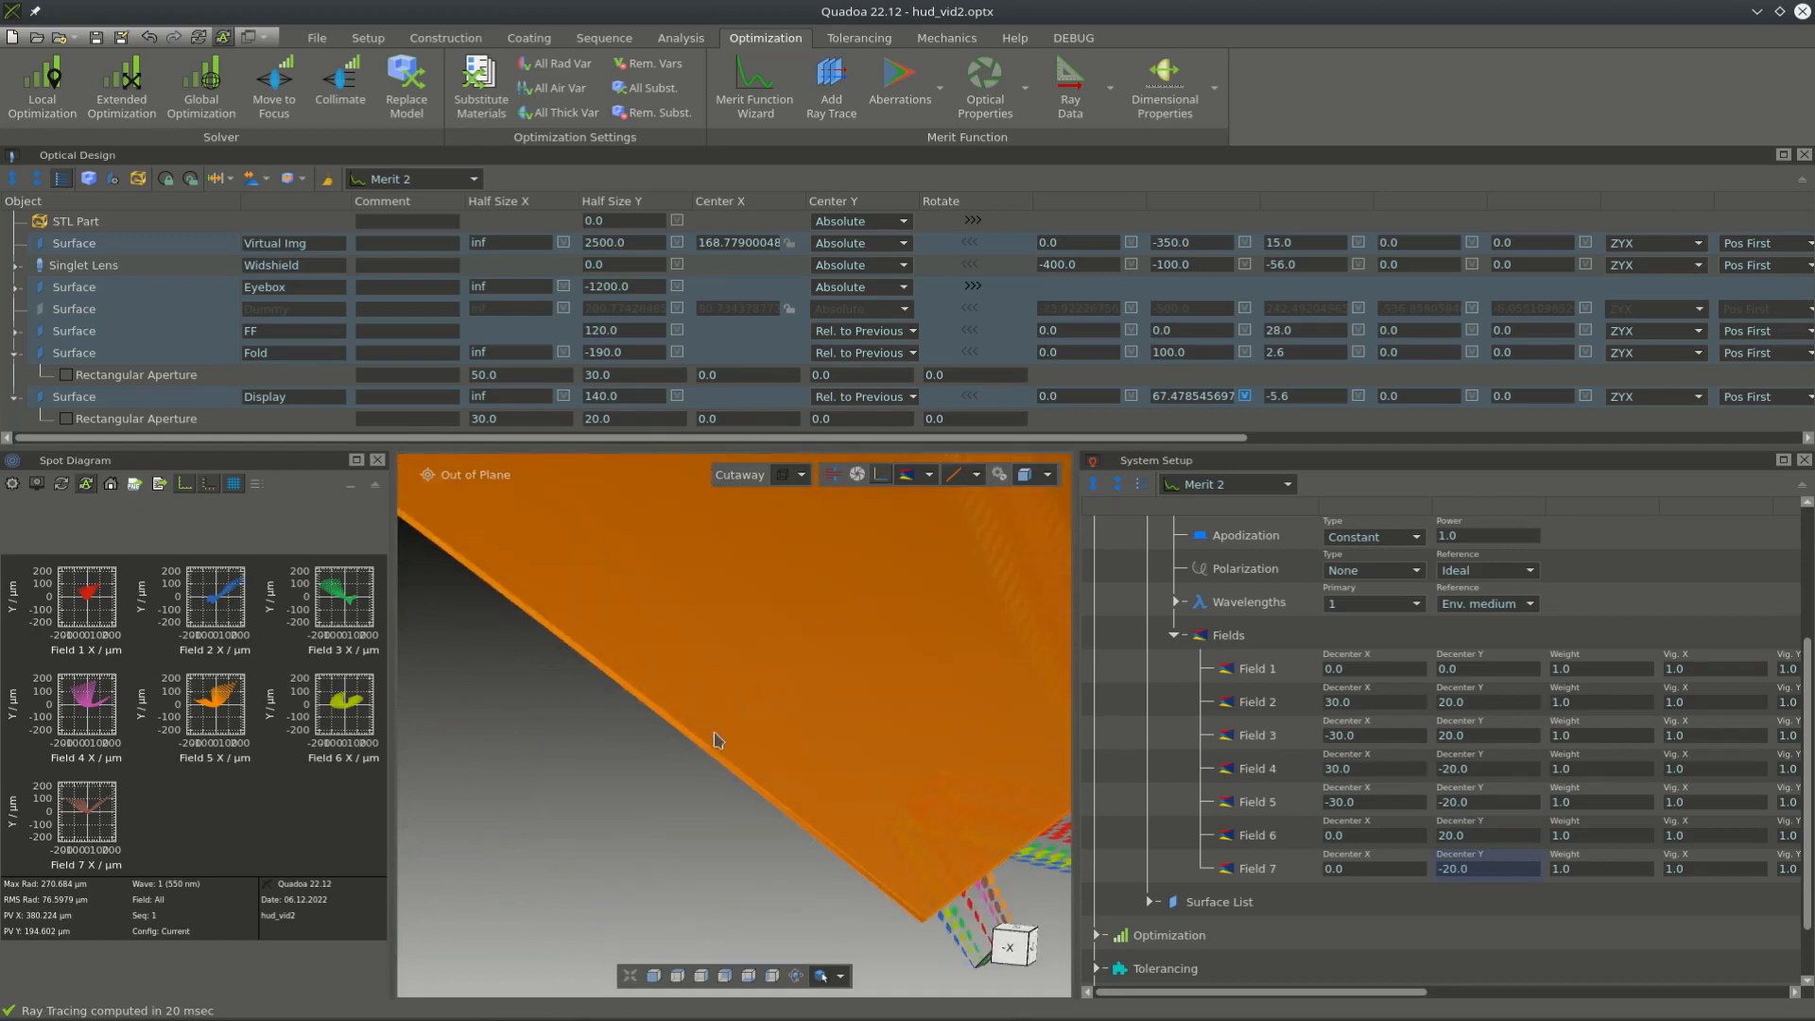
pyautogui.moveTo(801, 829); pyautogui.dragTo(910, 787)
pyautogui.scroll(-9, 896, 905)
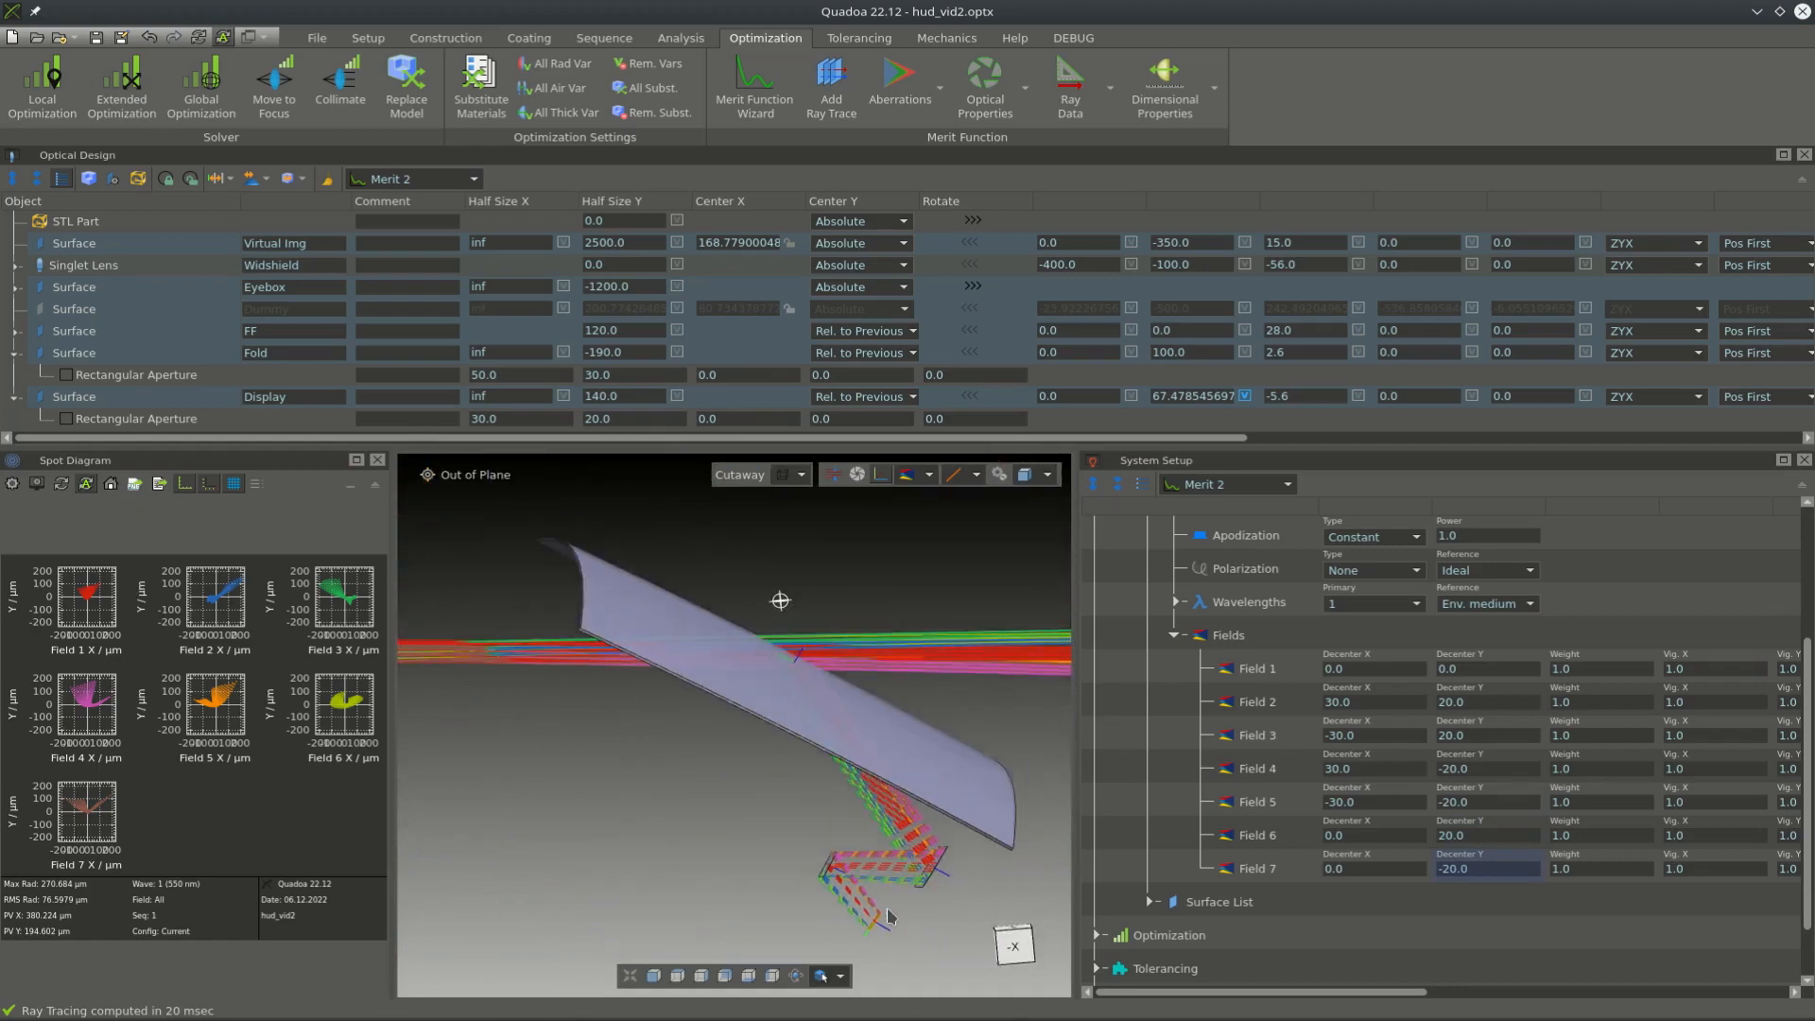
pyautogui.scroll(-1, 896, 904)
pyautogui.moveTo(442, 716); pyautogui.dragTo(792, 792)
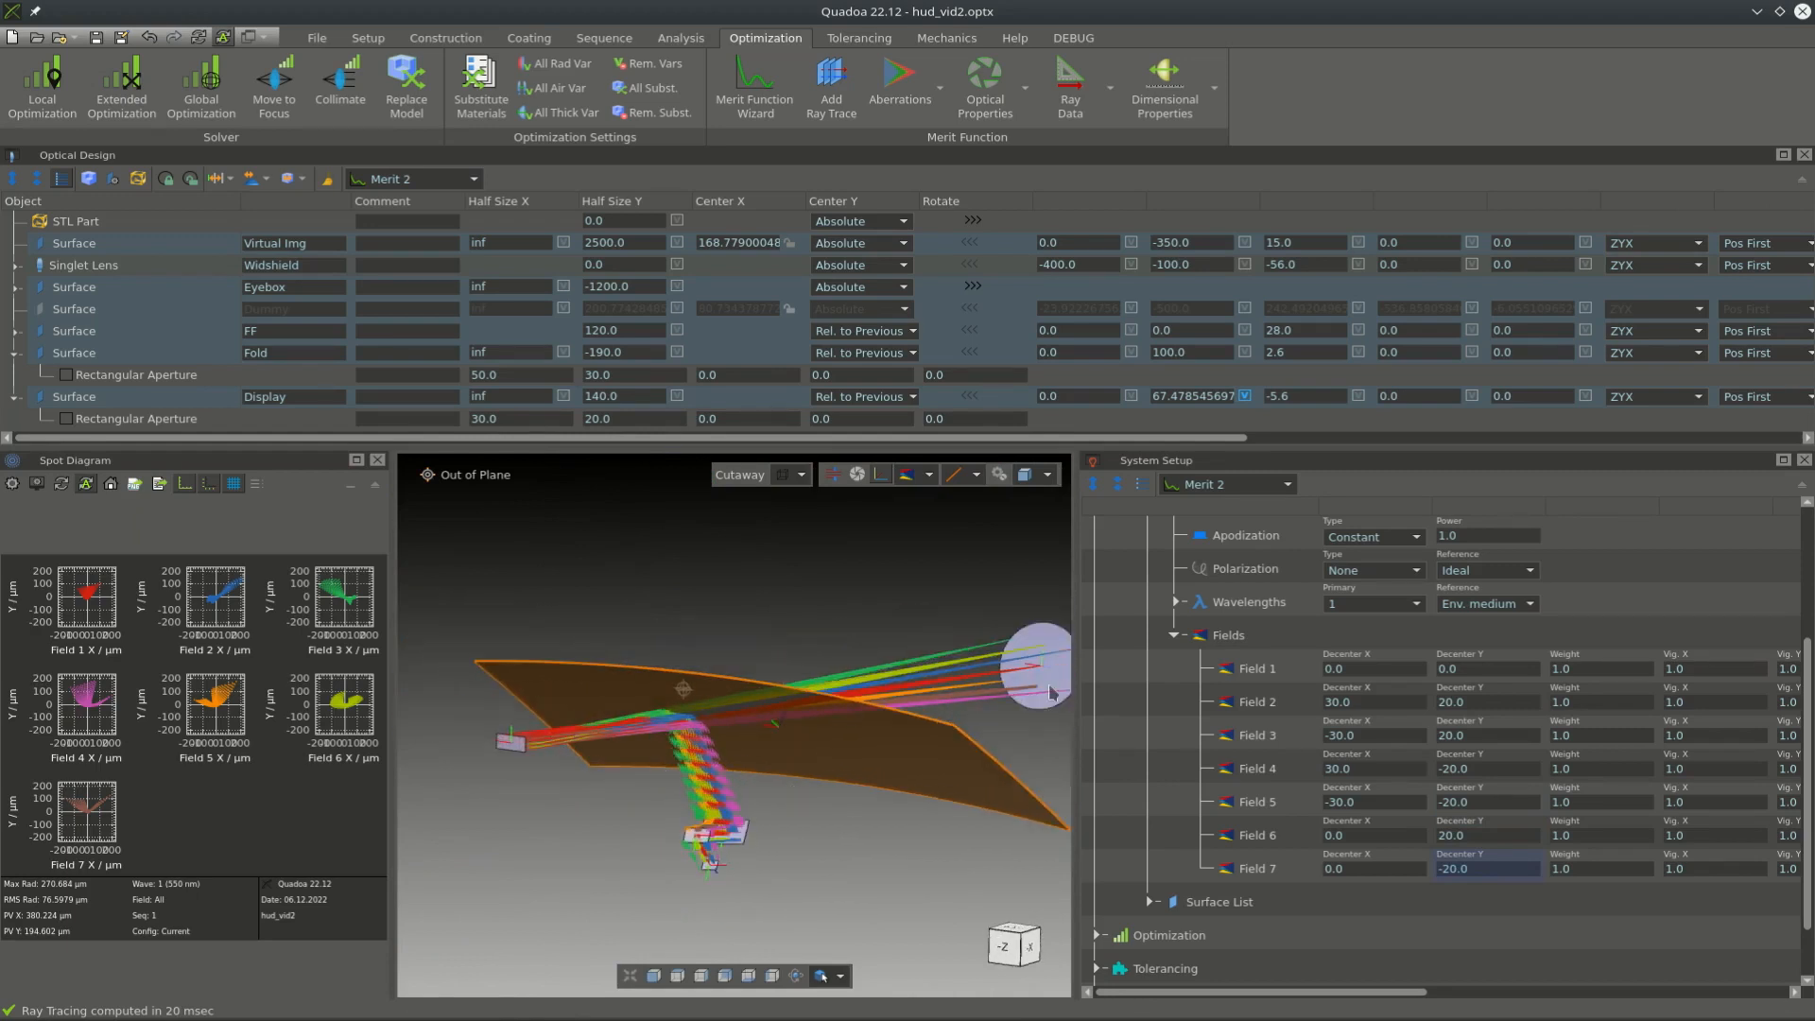
pyautogui.moveTo(1052, 693); pyautogui.dragTo(963, 643)
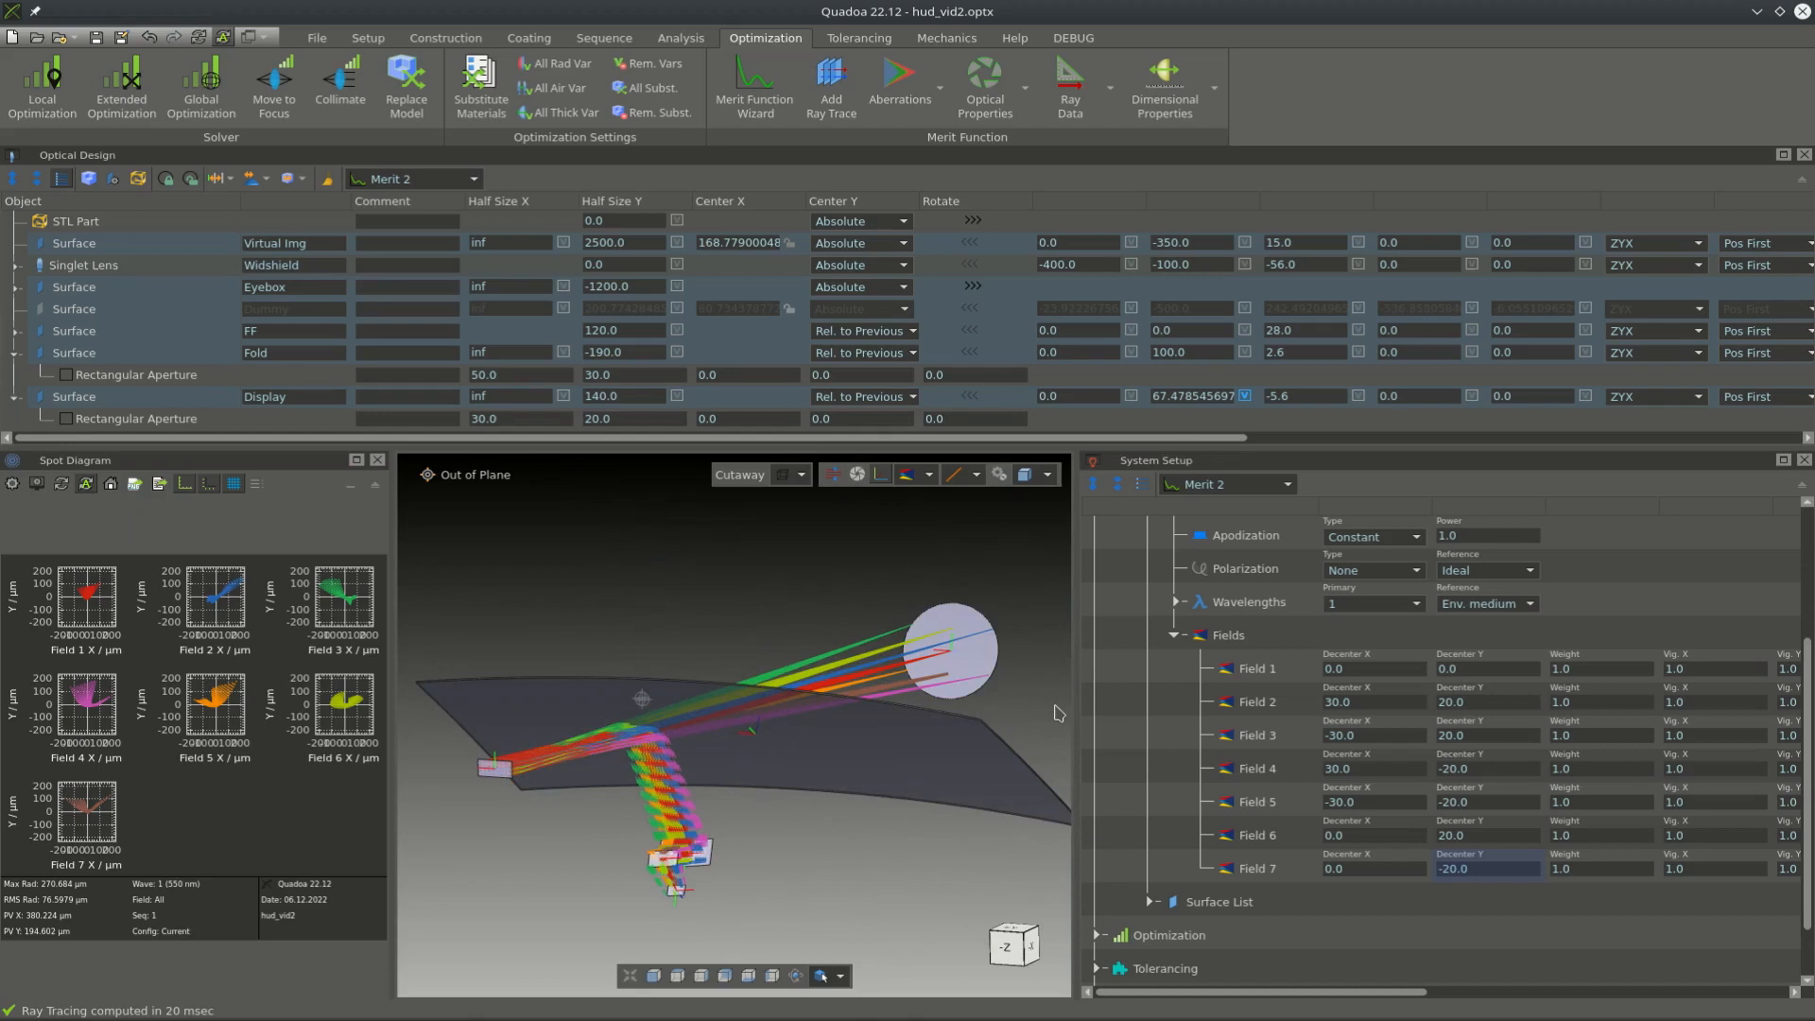
# - Insert a new surface below the Eyebox surface and name it Eye
pyautogui.moveTo(734, 632); pyautogui.dragTo(915, 833)
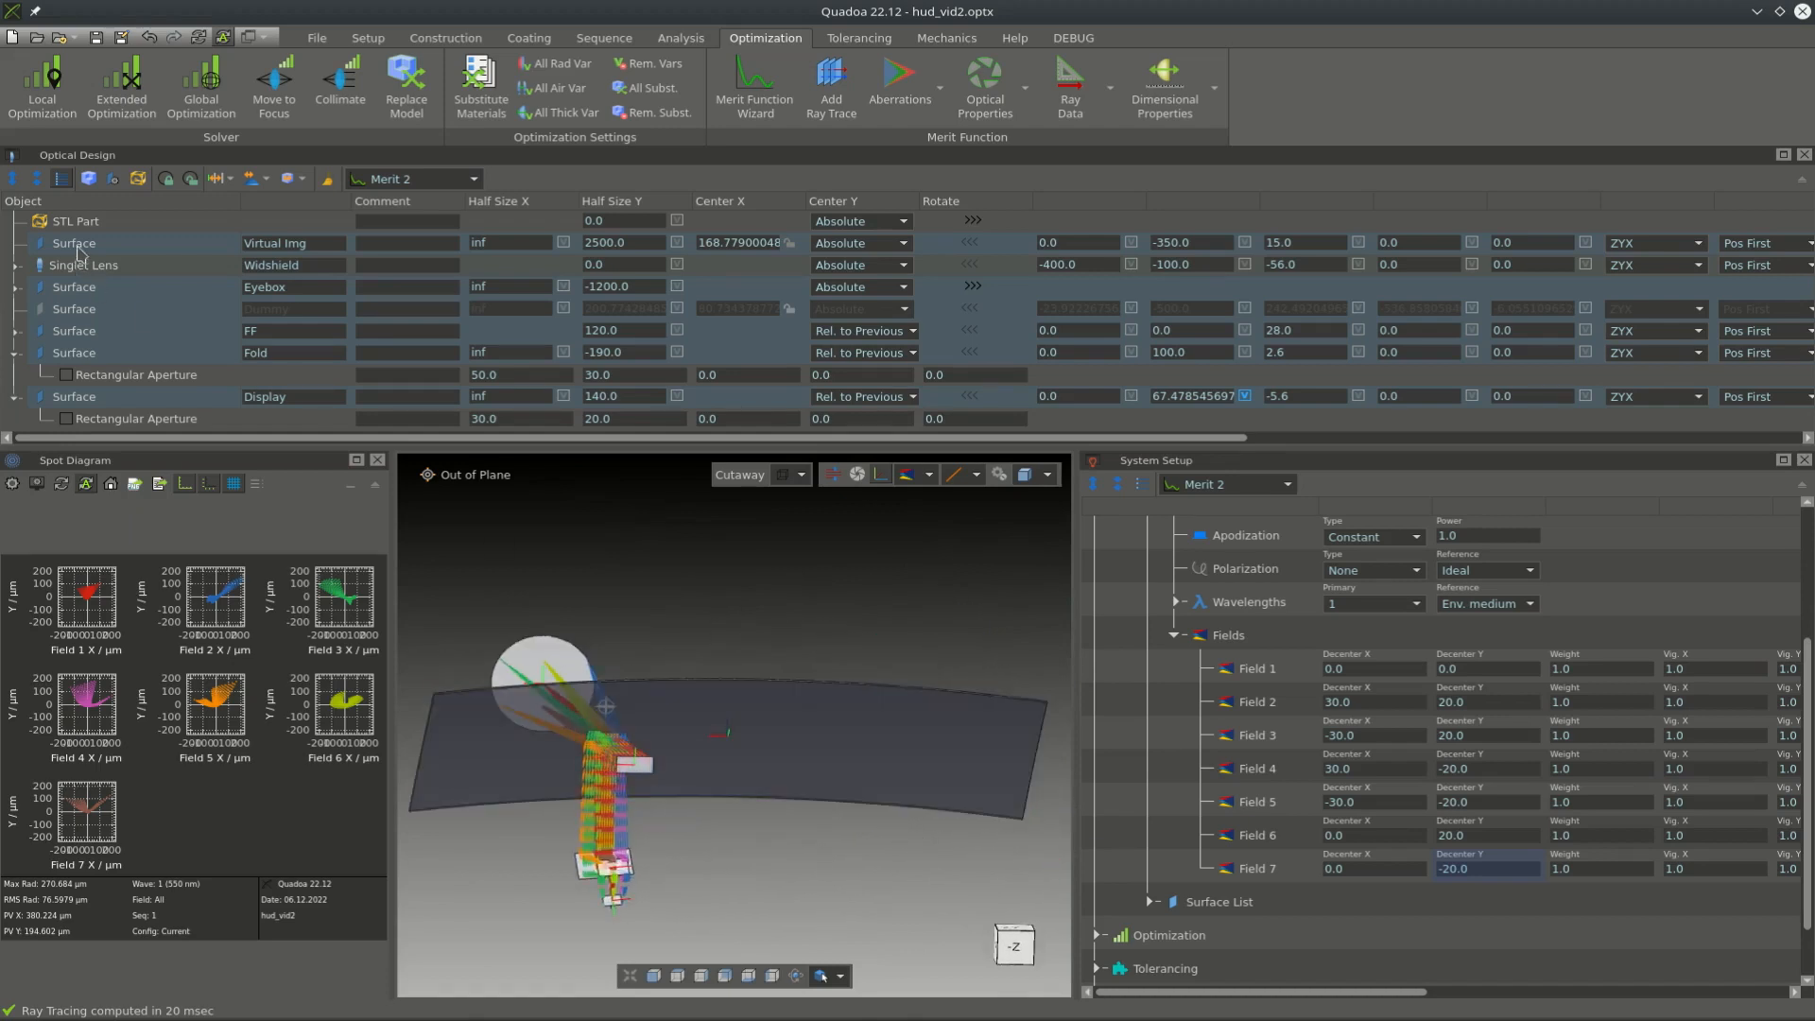
pyautogui.rightClick(92, 288)
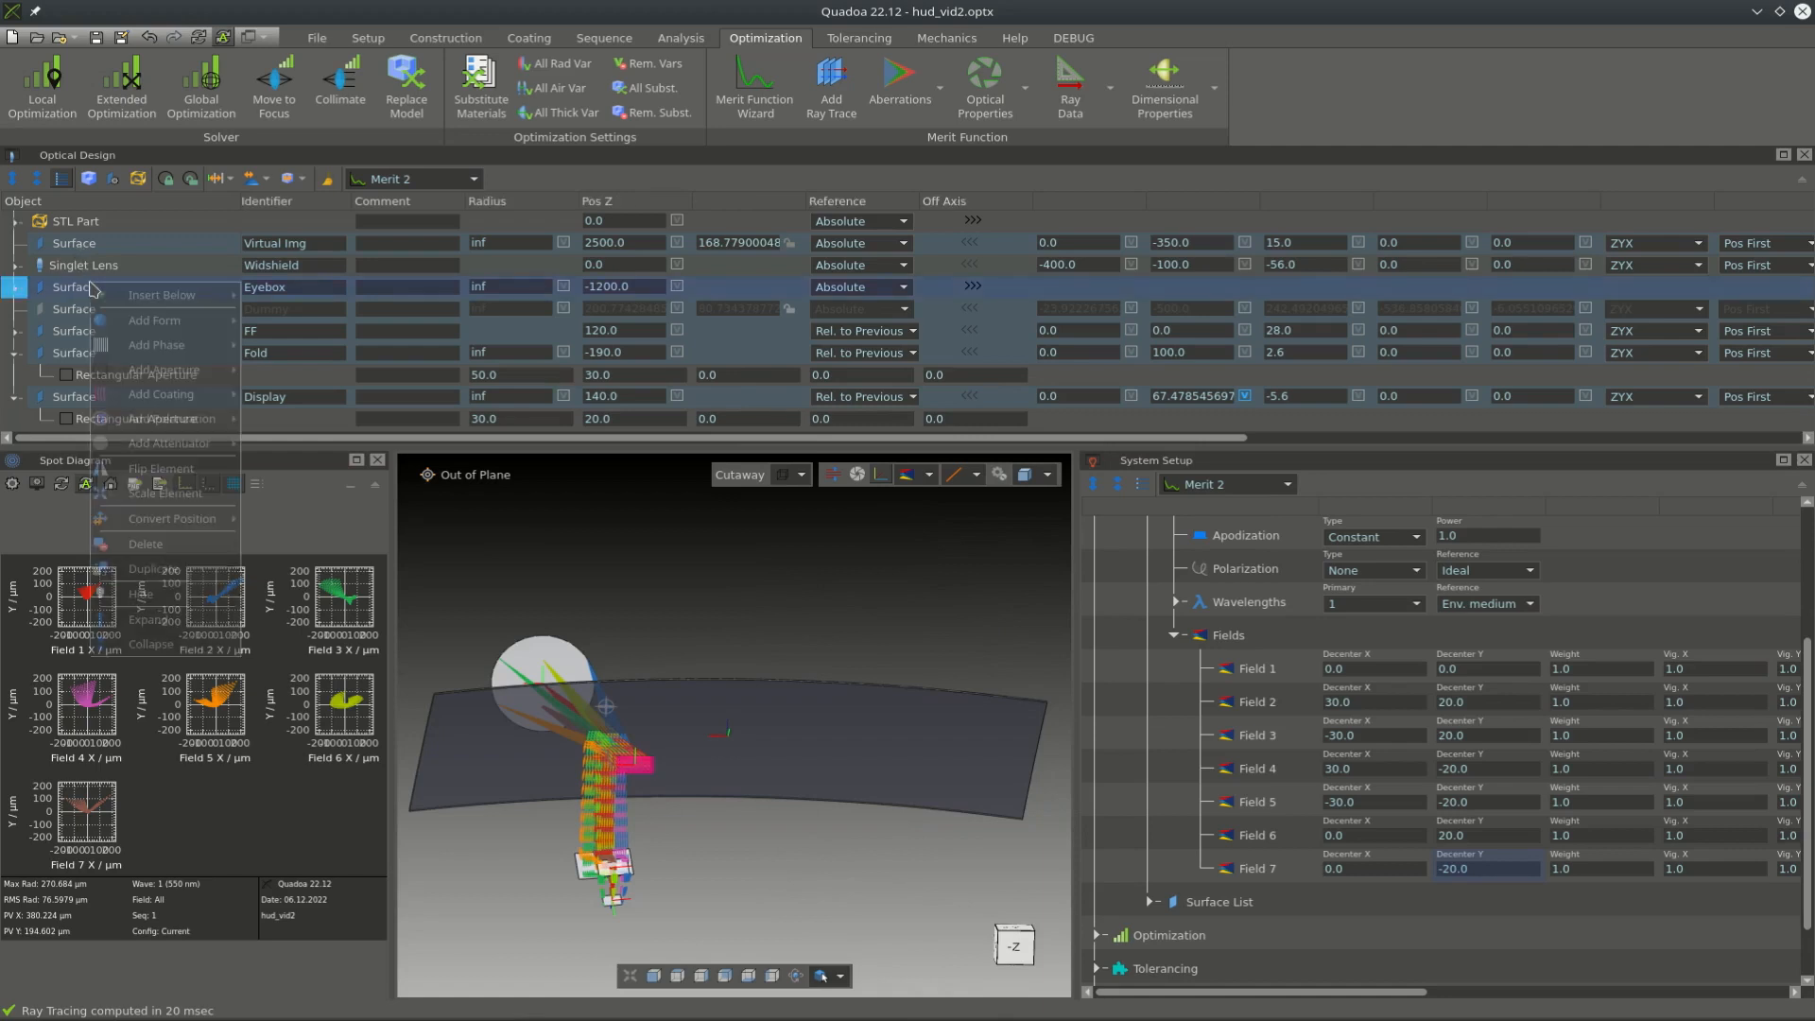
pyautogui.moveTo(117, 312)
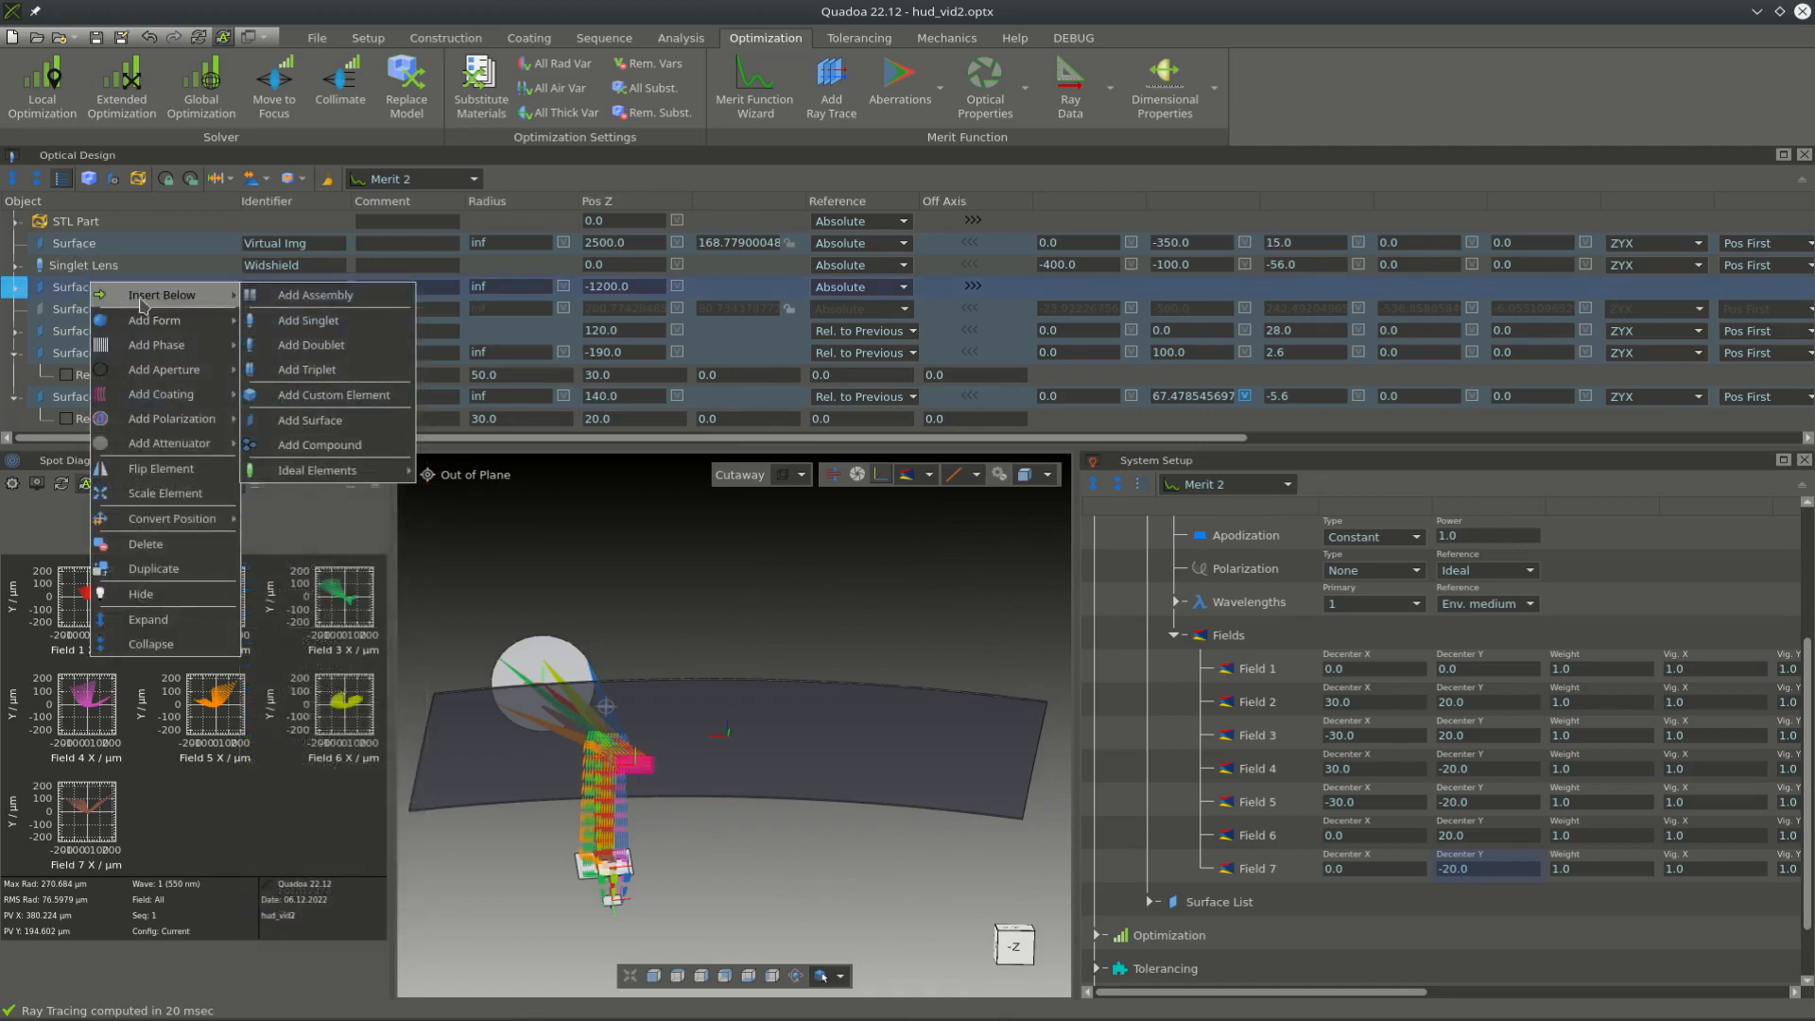
pyautogui.click(350, 427)
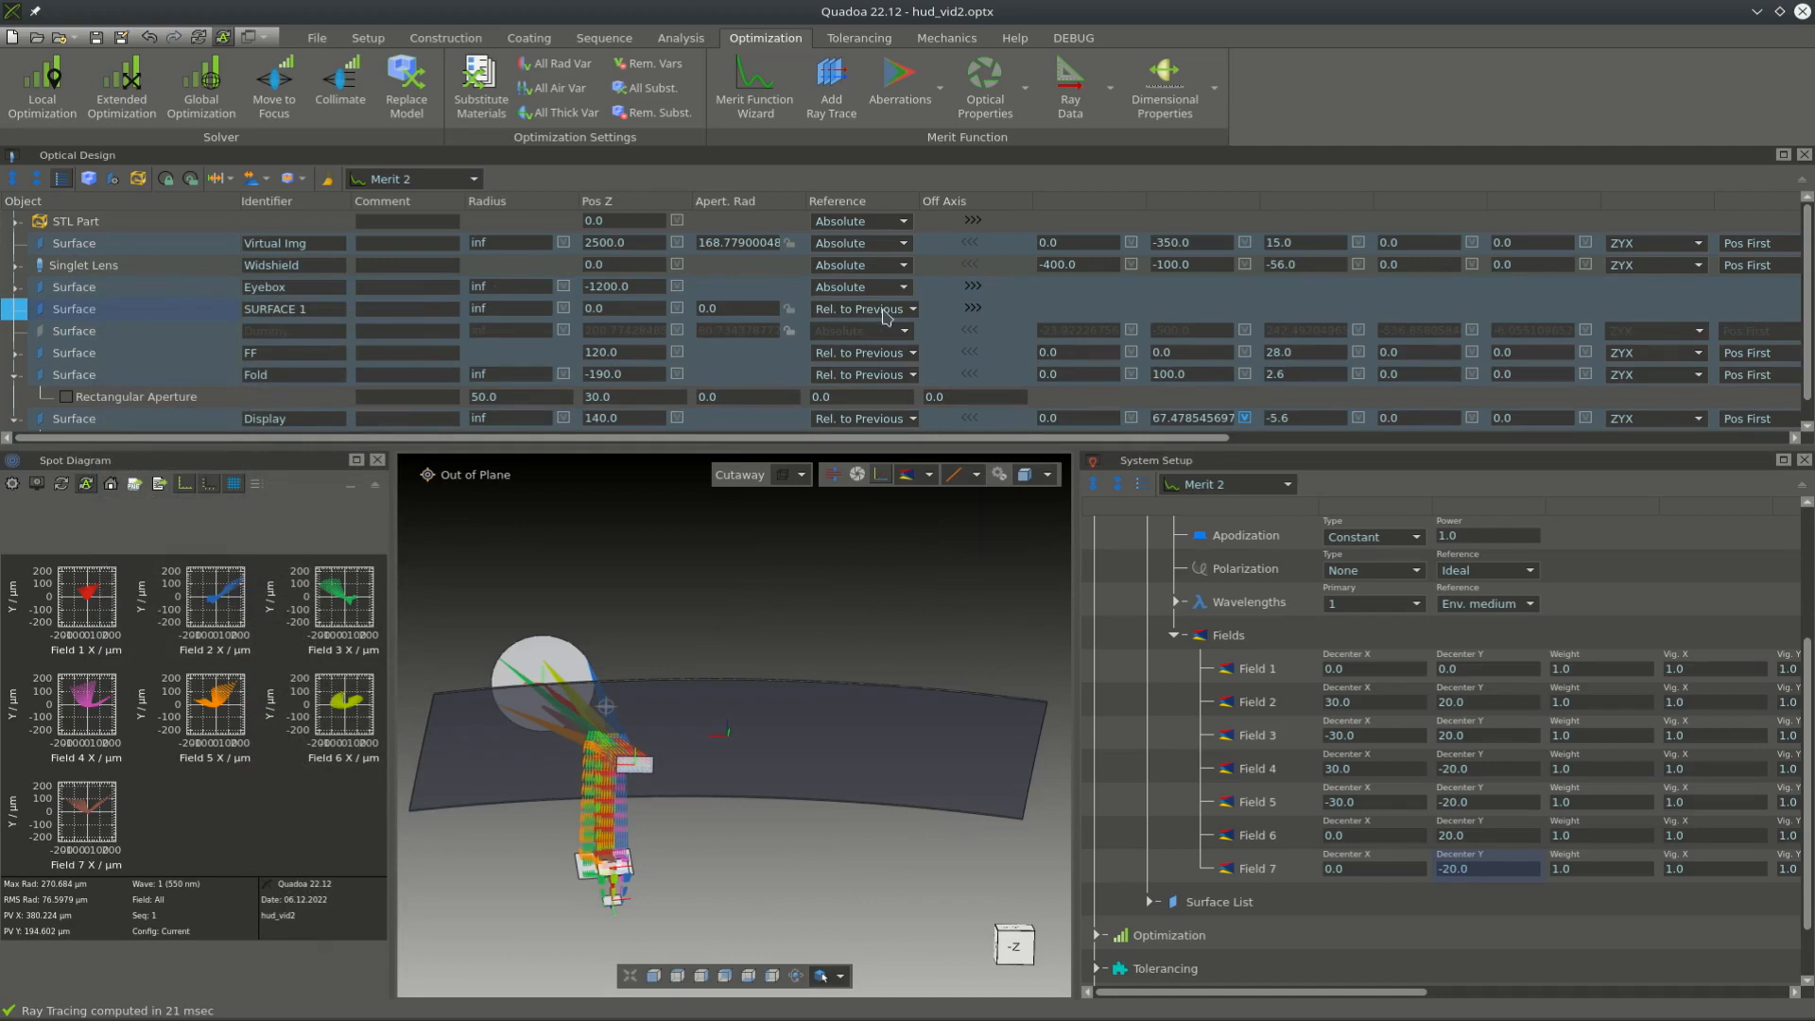
pyautogui.doubleClick(303, 308)
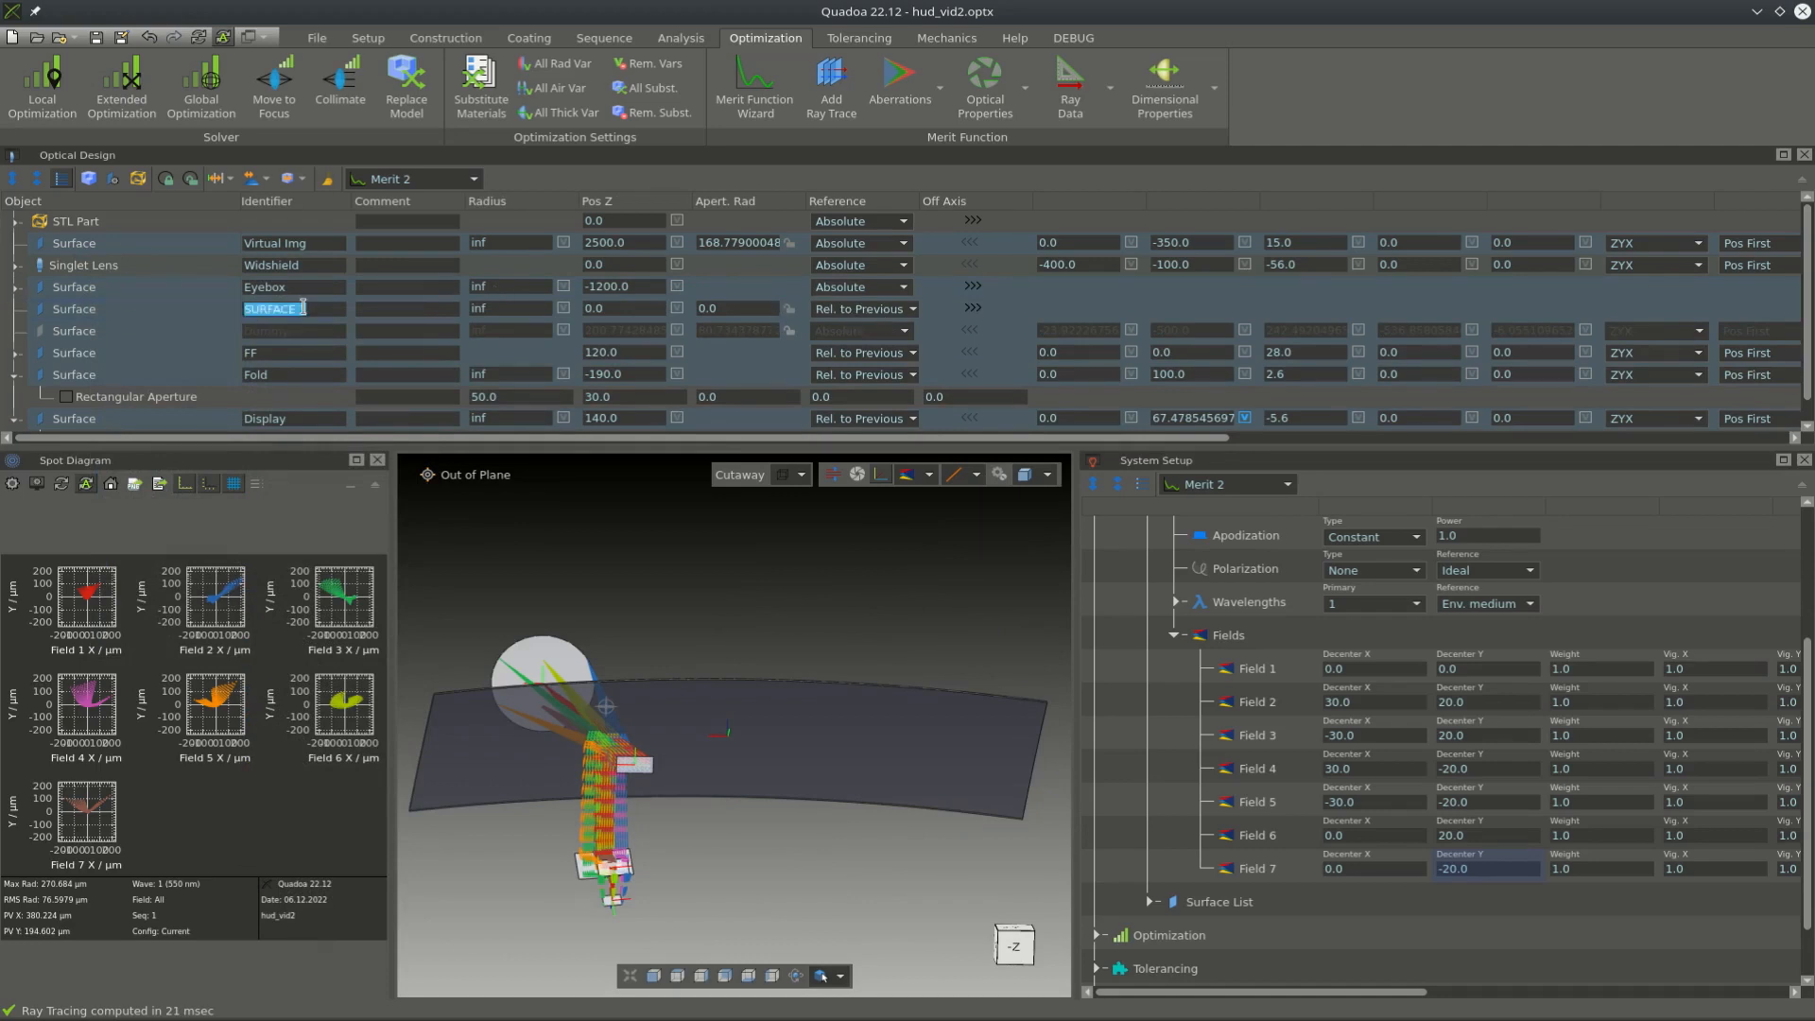
pyautogui.write('Eye')
pyautogui.click(397, 313)
# - Set the Eye surface's aperture radius to 3
pyautogui.click(639, 311)
pyautogui.click(725, 309)
pyautogui.write('3')
pyautogui.press('Return')
pyautogui.scroll(10, 714, 724)
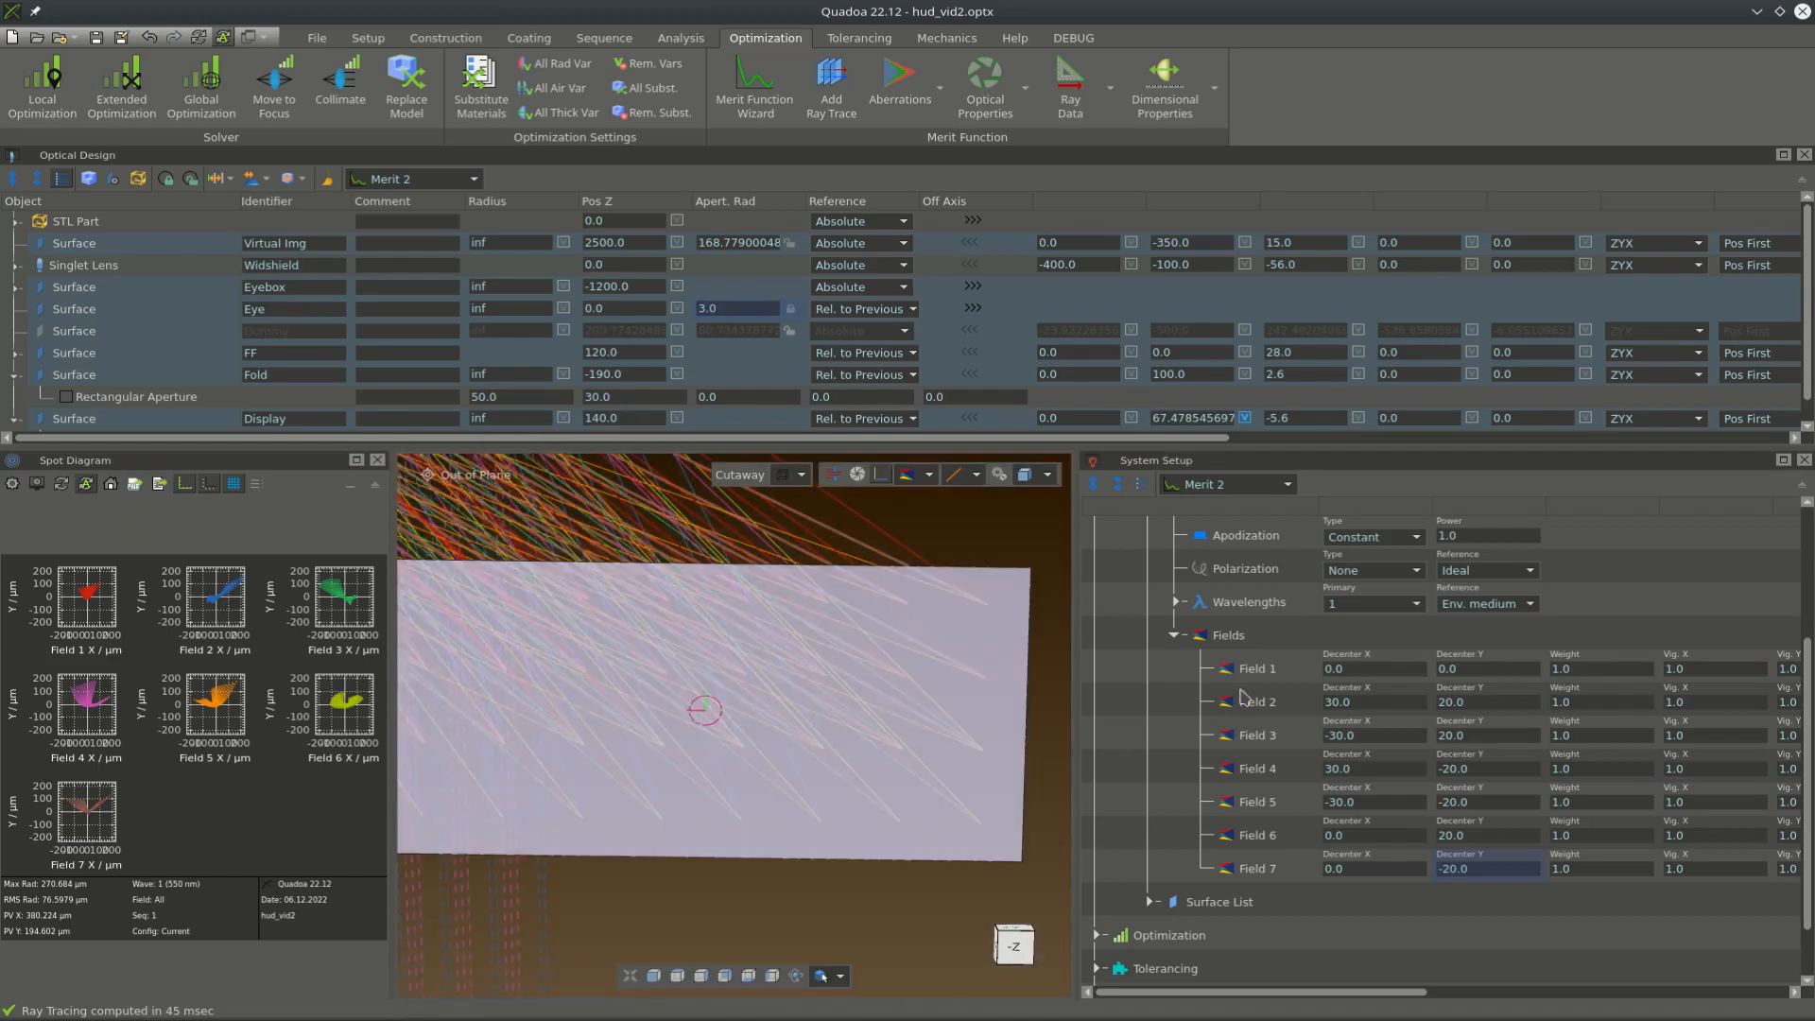
# - Change stop surface 6 in User Sequence 2's surface list to Eye
pyautogui.scroll(5, 1281, 700)
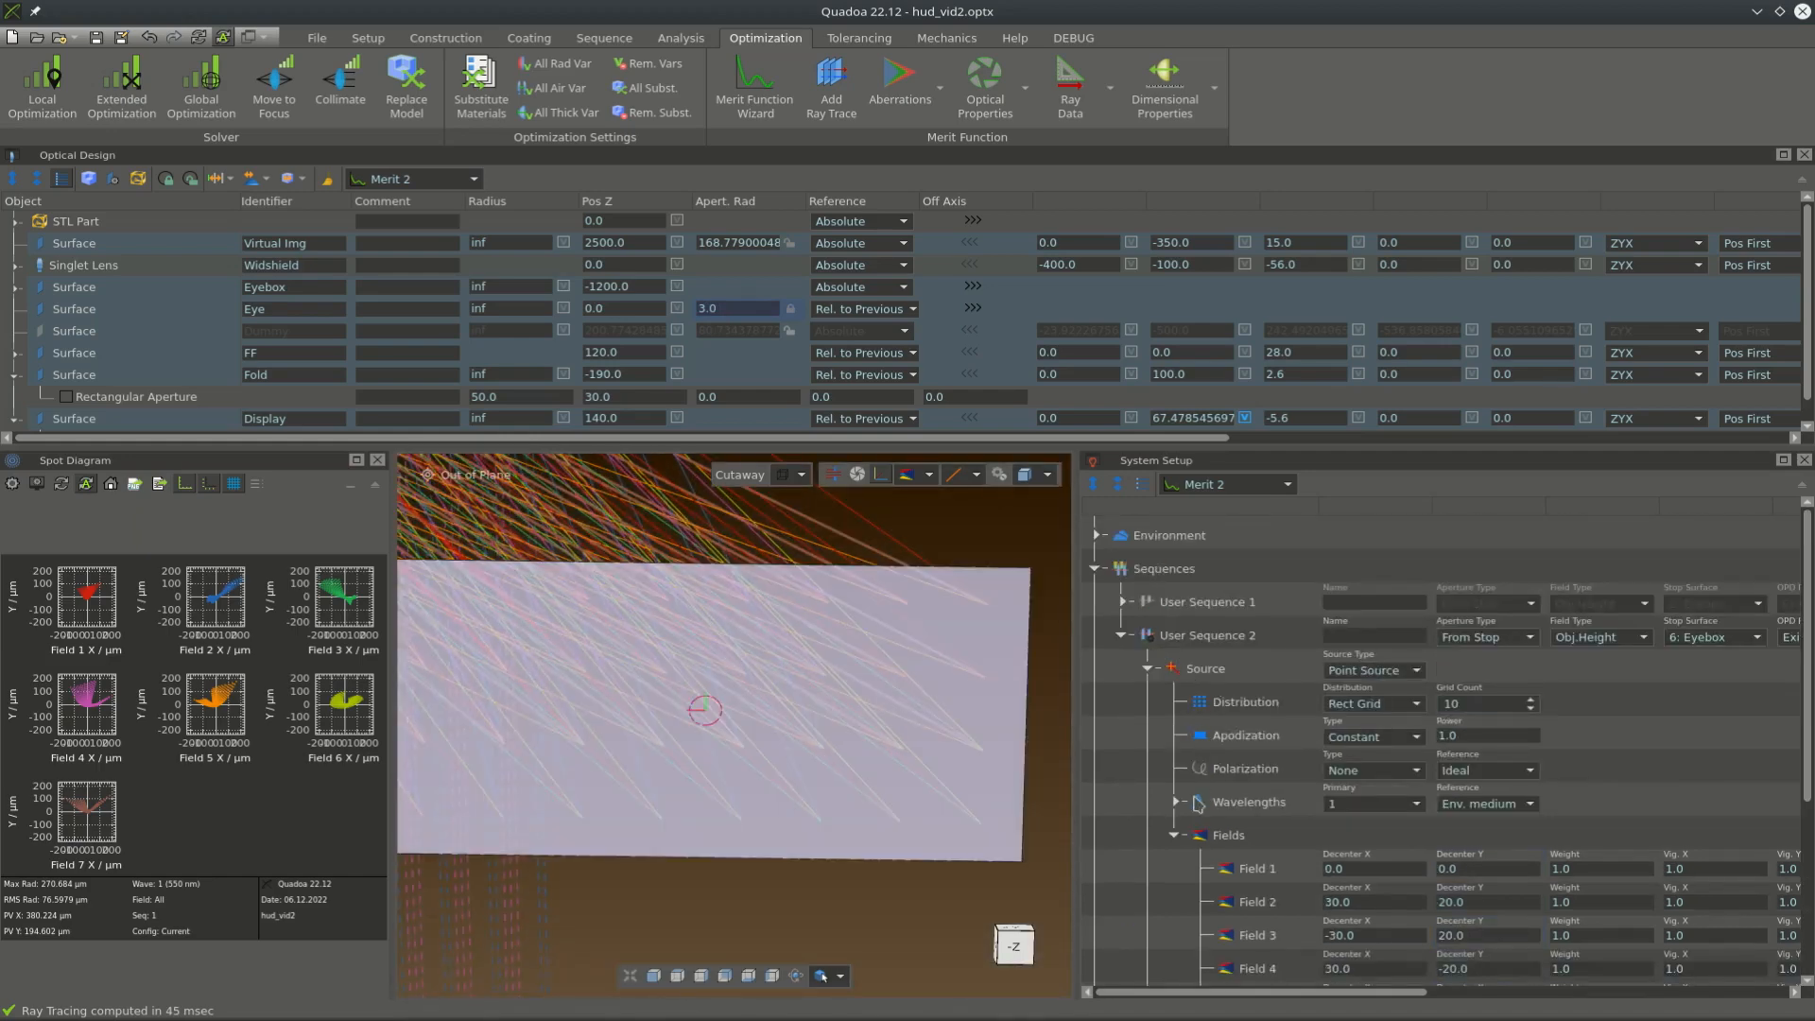
pyautogui.click(1174, 835)
pyautogui.click(1153, 835)
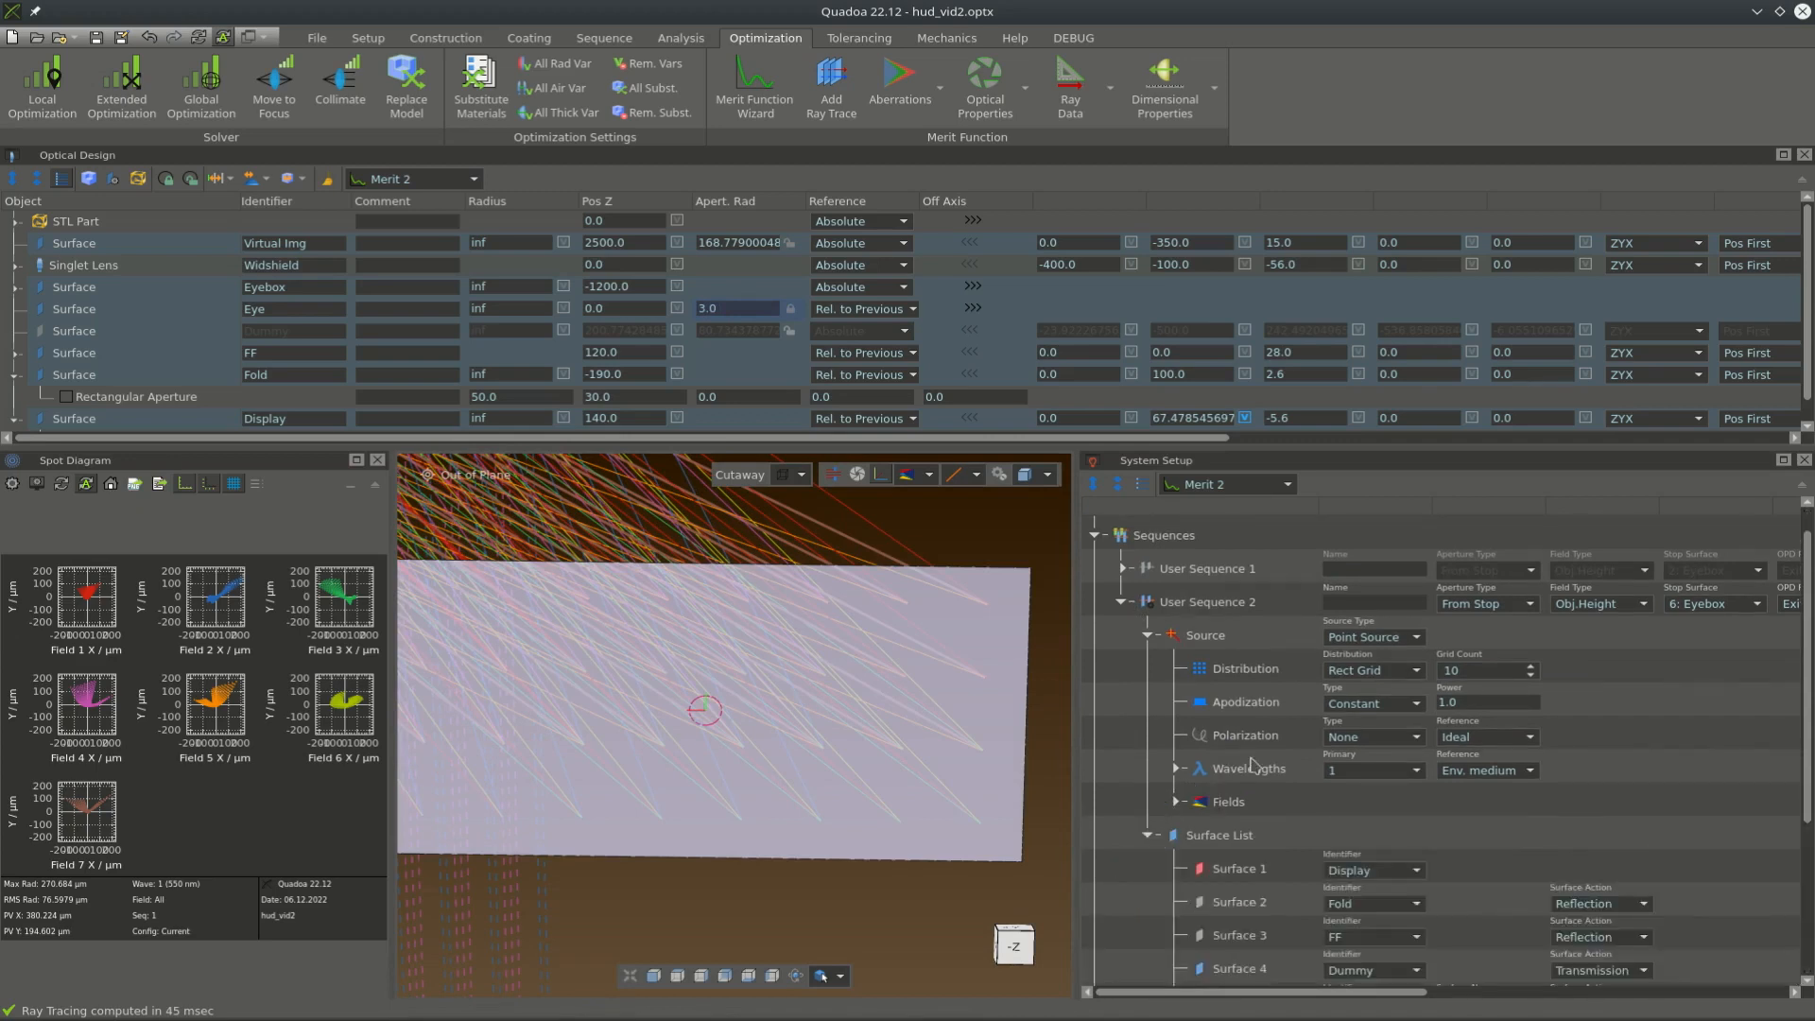
pyautogui.scroll(-3, 1253, 767)
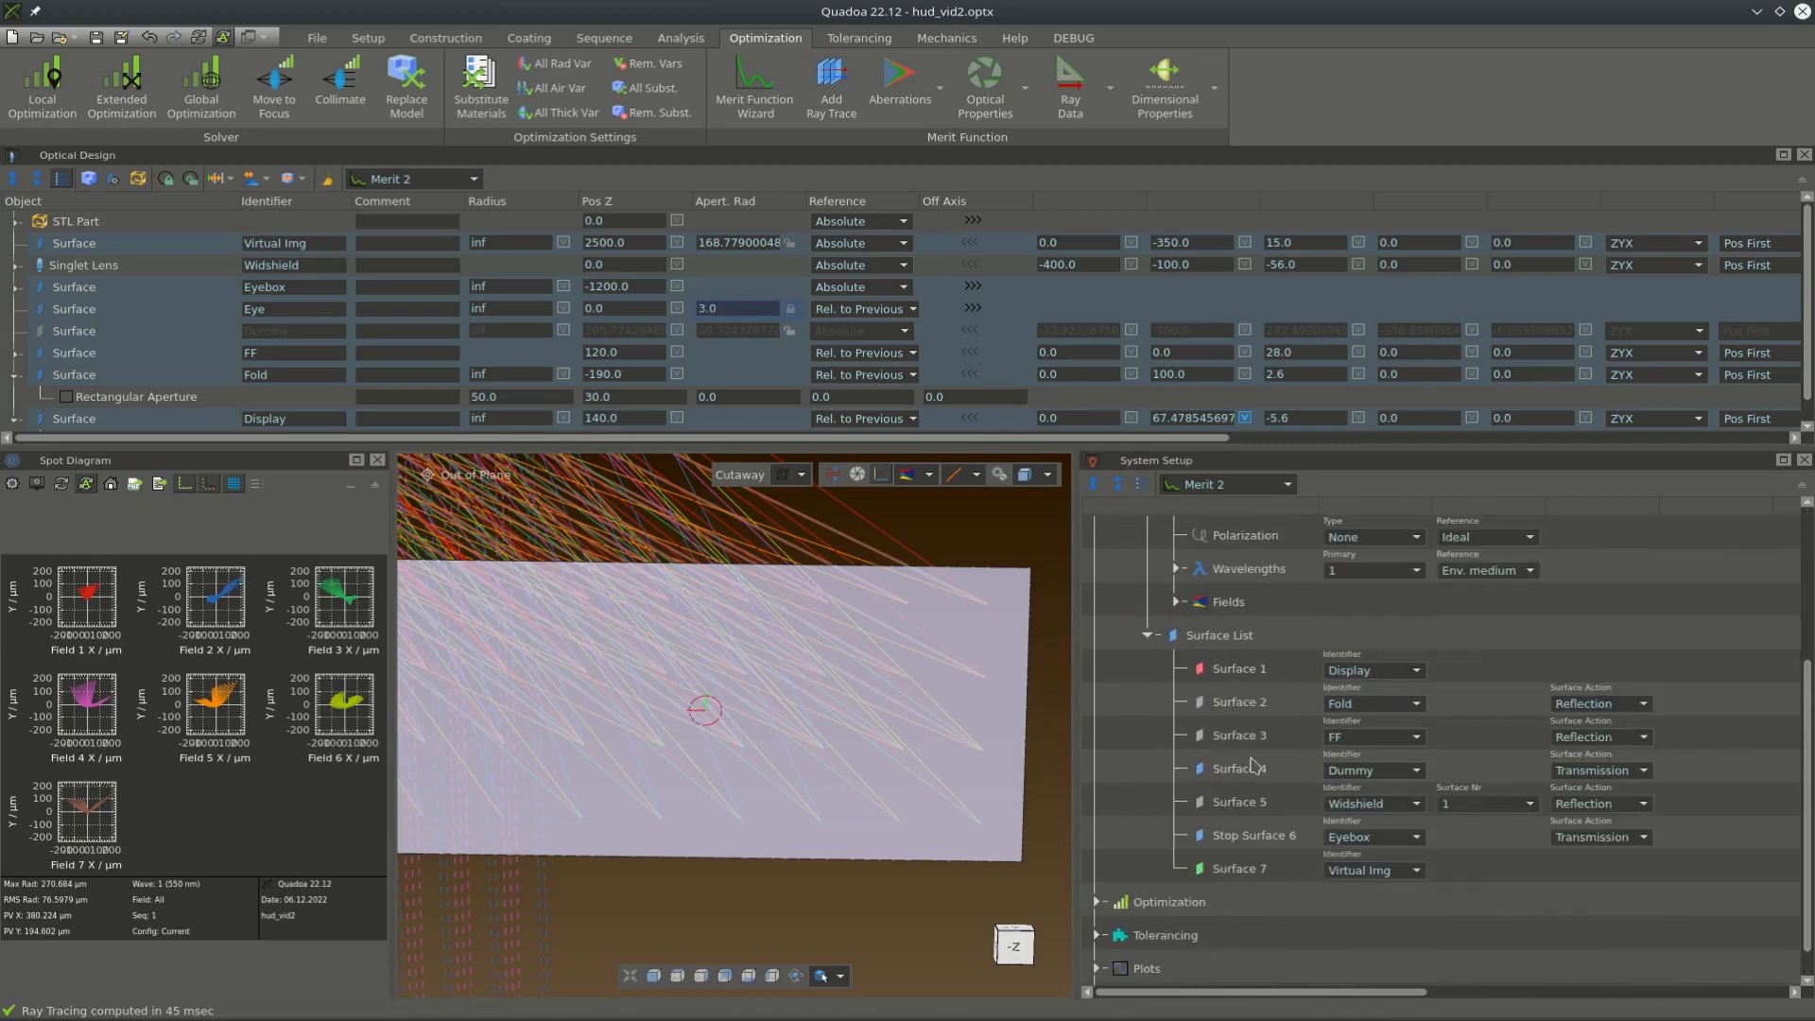
pyautogui.click(1397, 839)
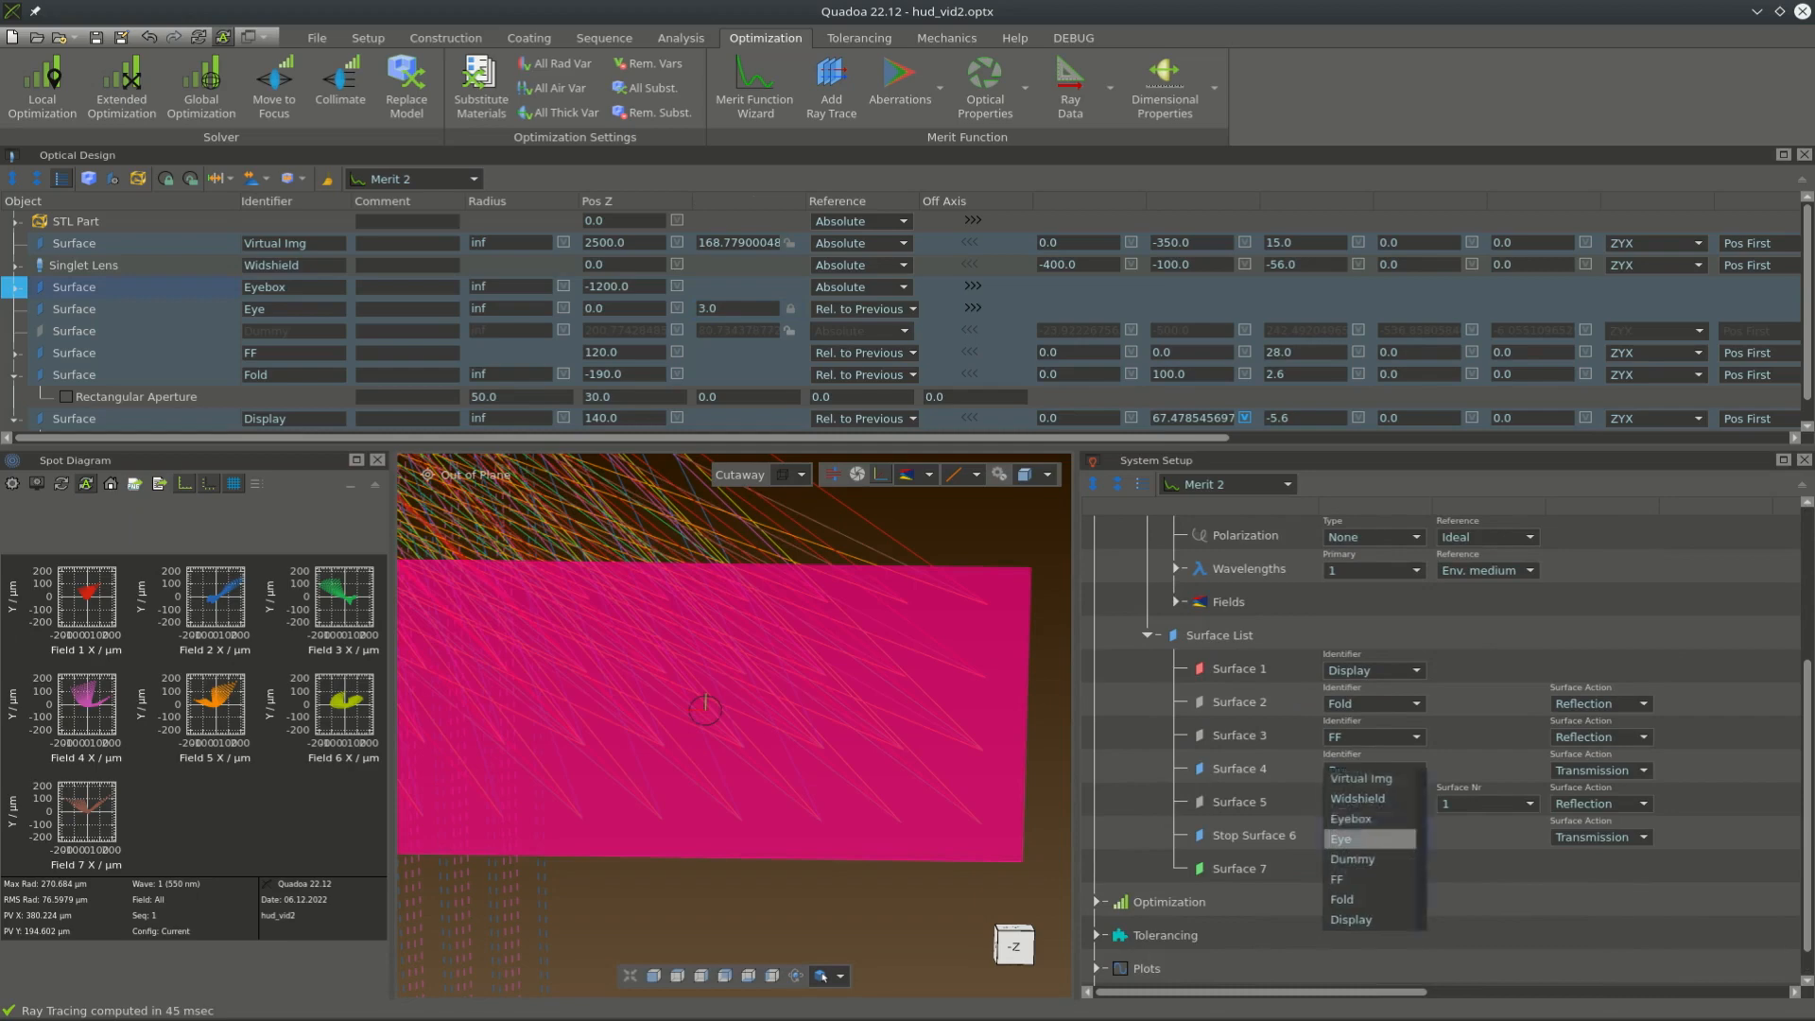
pyautogui.click(1387, 856)
# - Examine the ray paths between the display, the fold and freeform mirrors, the windshield and the Eye stop
pyautogui.scroll(-6, 991, 783)
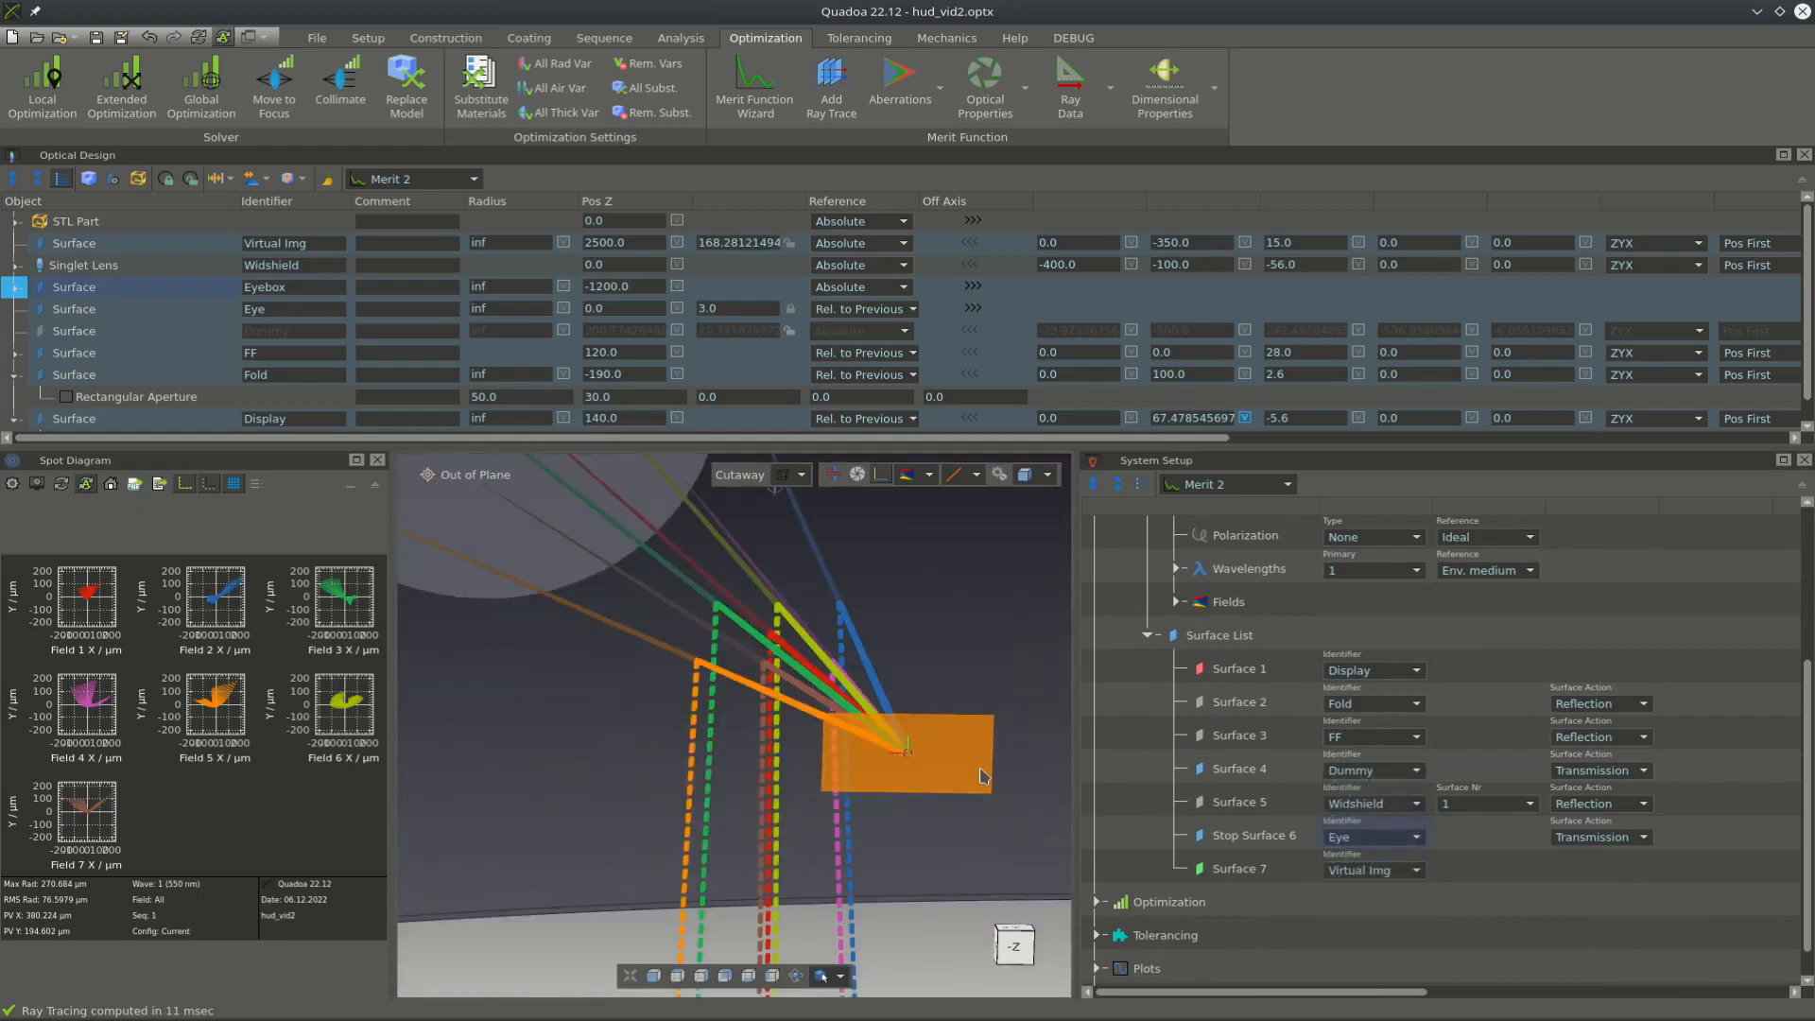
pyautogui.moveTo(994, 784); pyautogui.dragTo(580, 904)
pyautogui.scroll(-2, 771, 785)
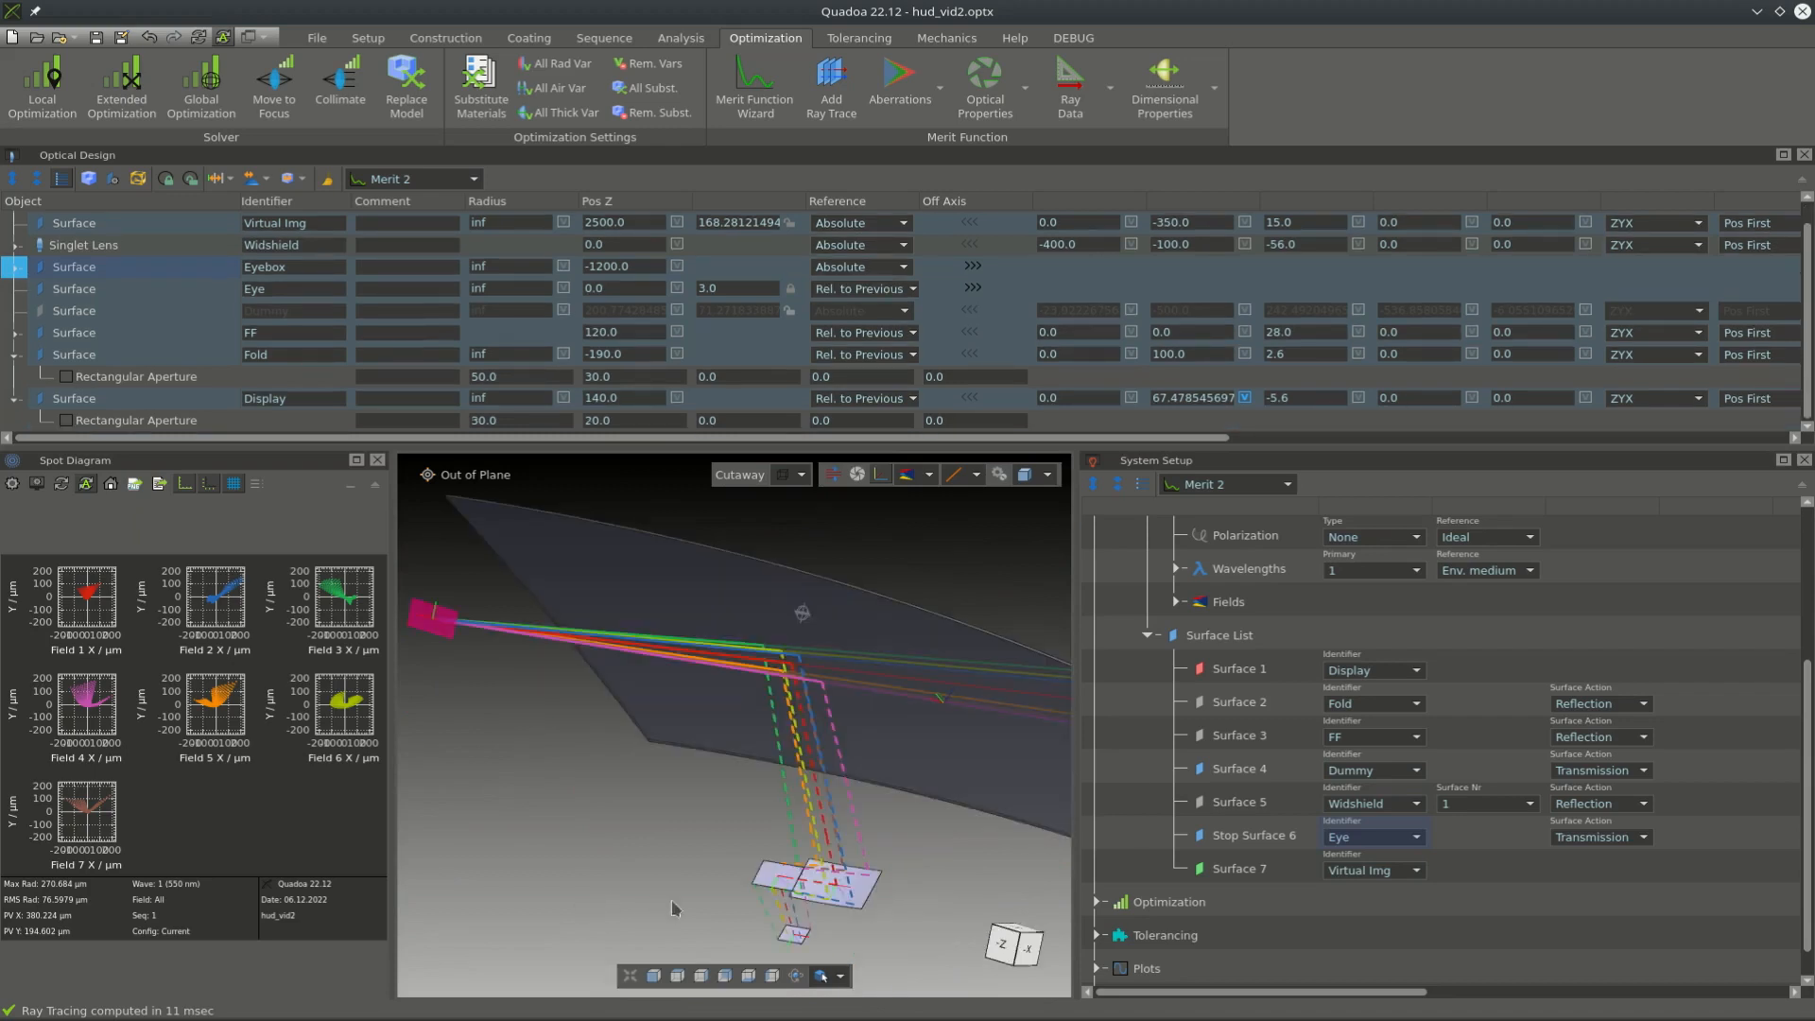
pyautogui.scroll(5, 797, 950)
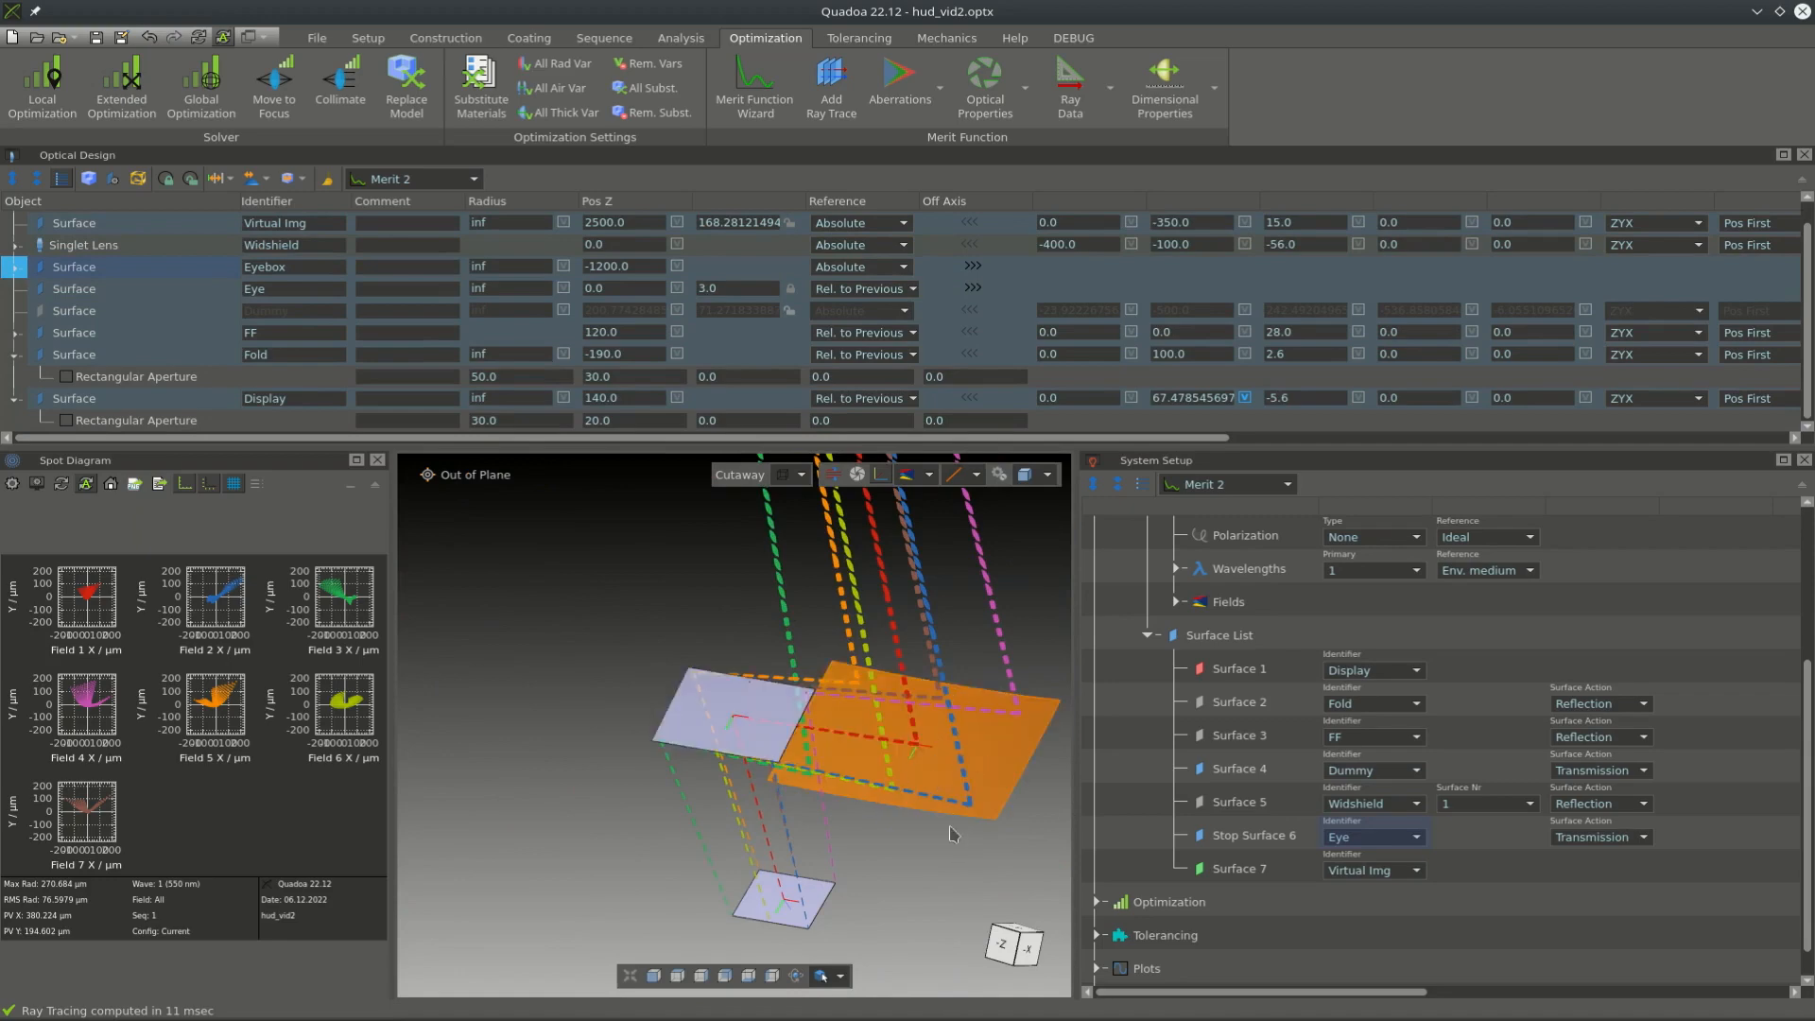
pyautogui.scroll(-5, 950, 834)
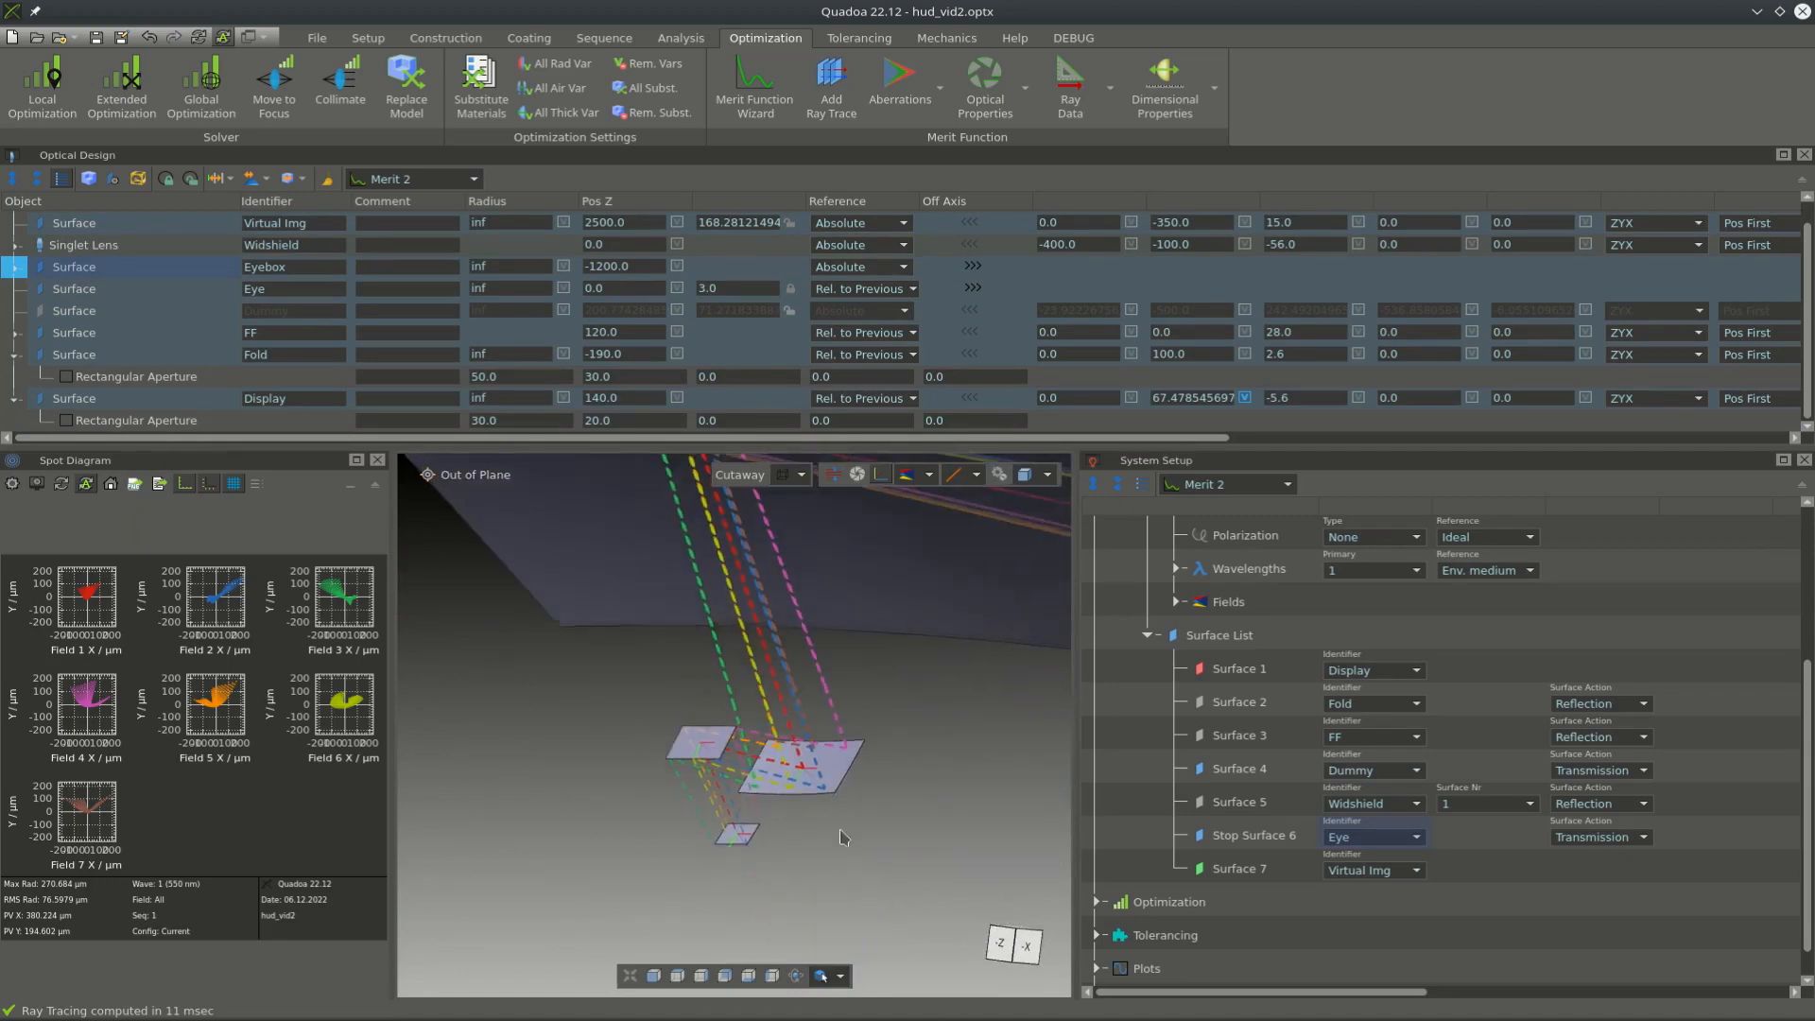
pyautogui.scroll(8, 718, 828)
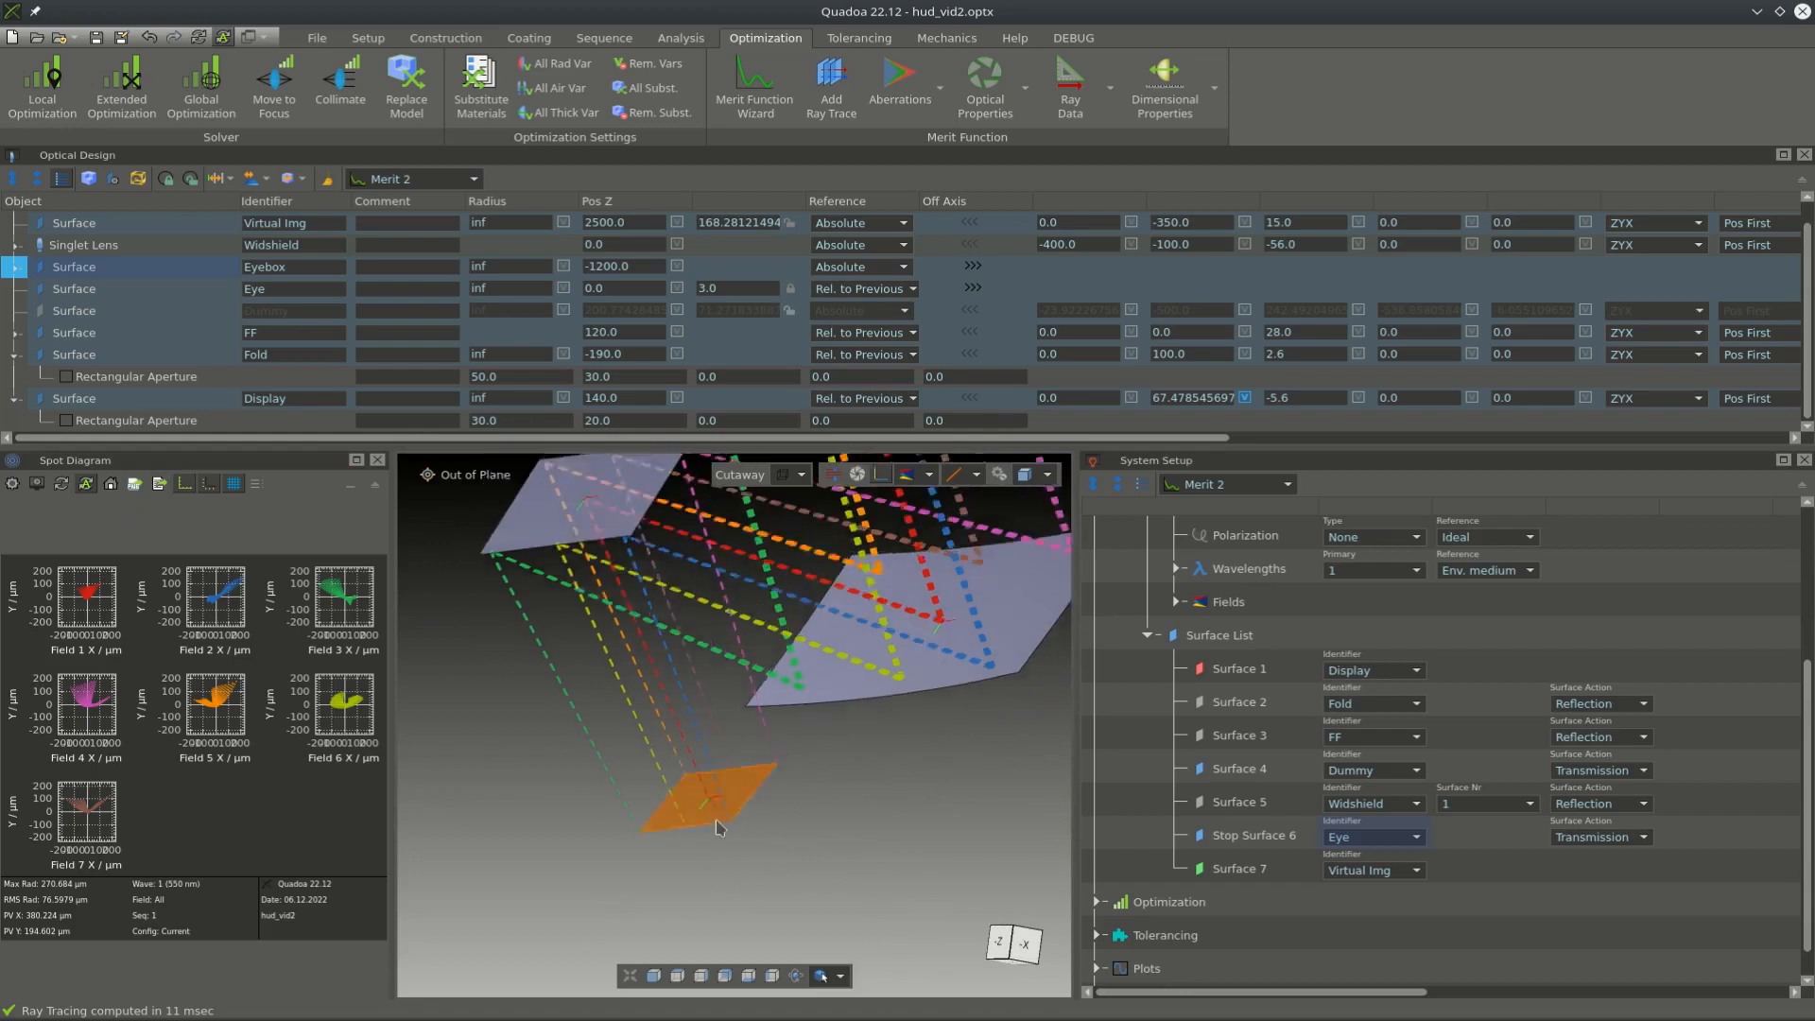
pyautogui.scroll(-5, 718, 828)
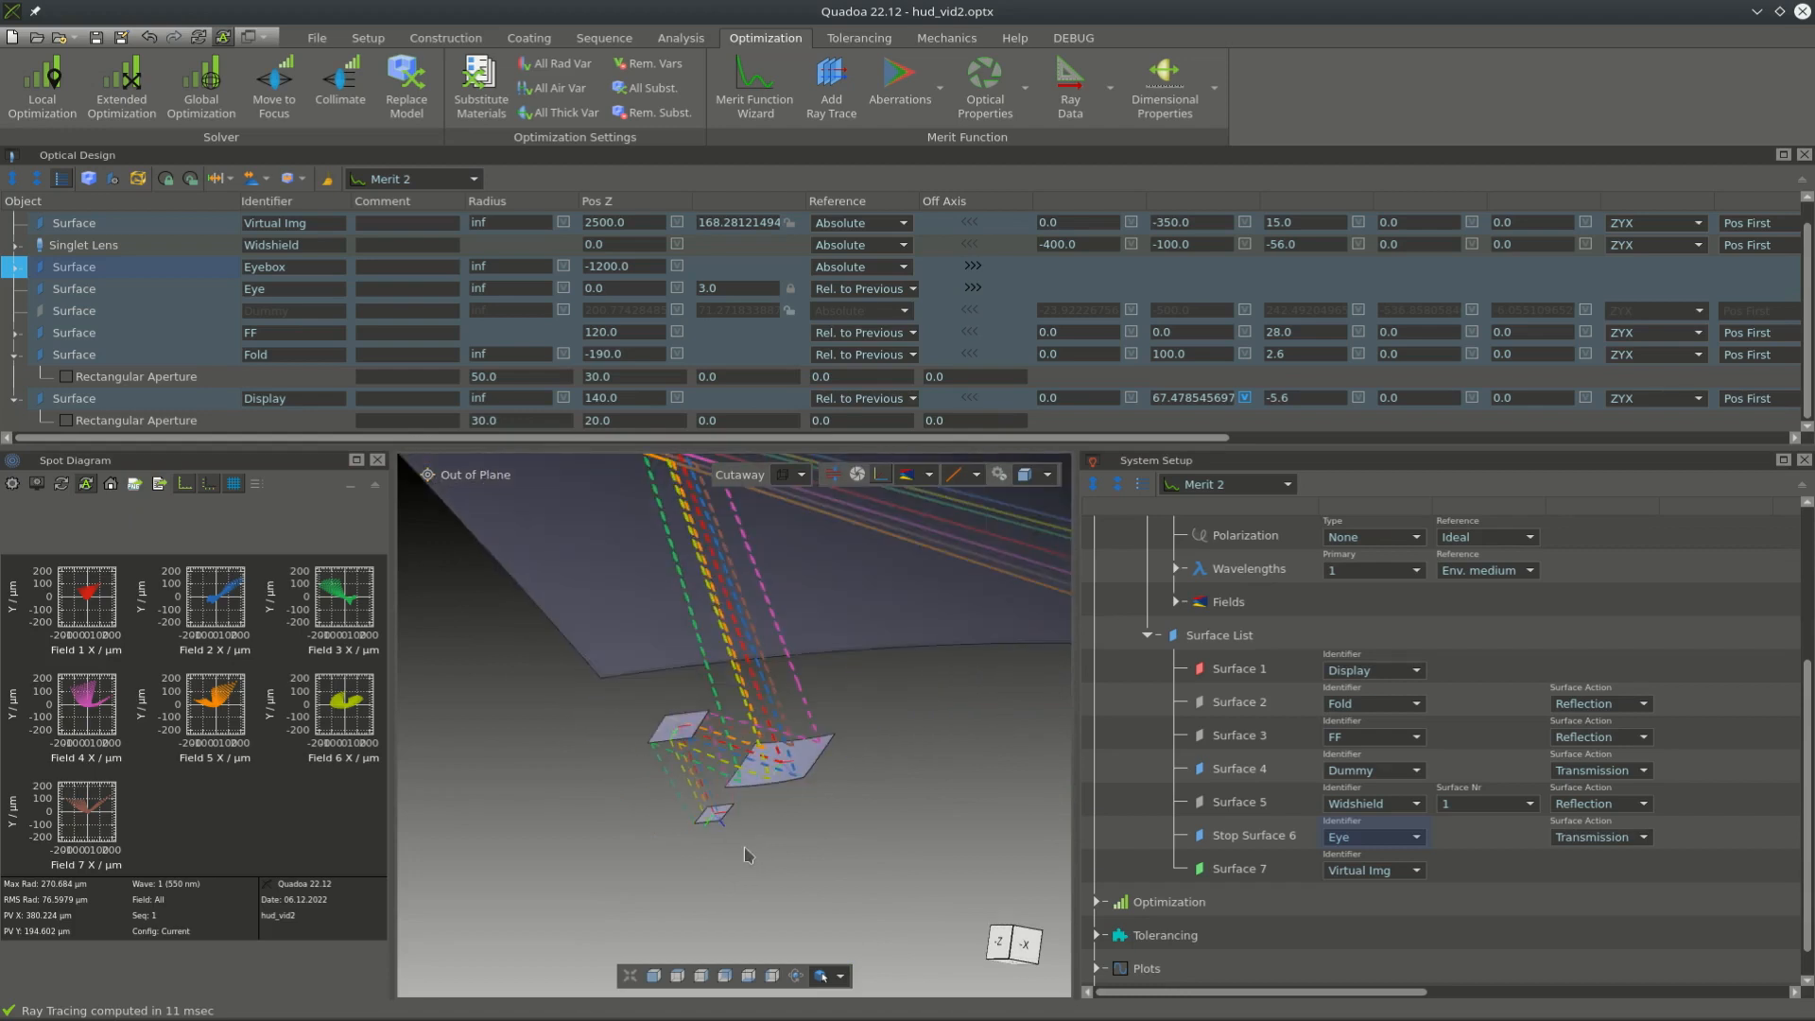
pyautogui.scroll(3, 746, 856)
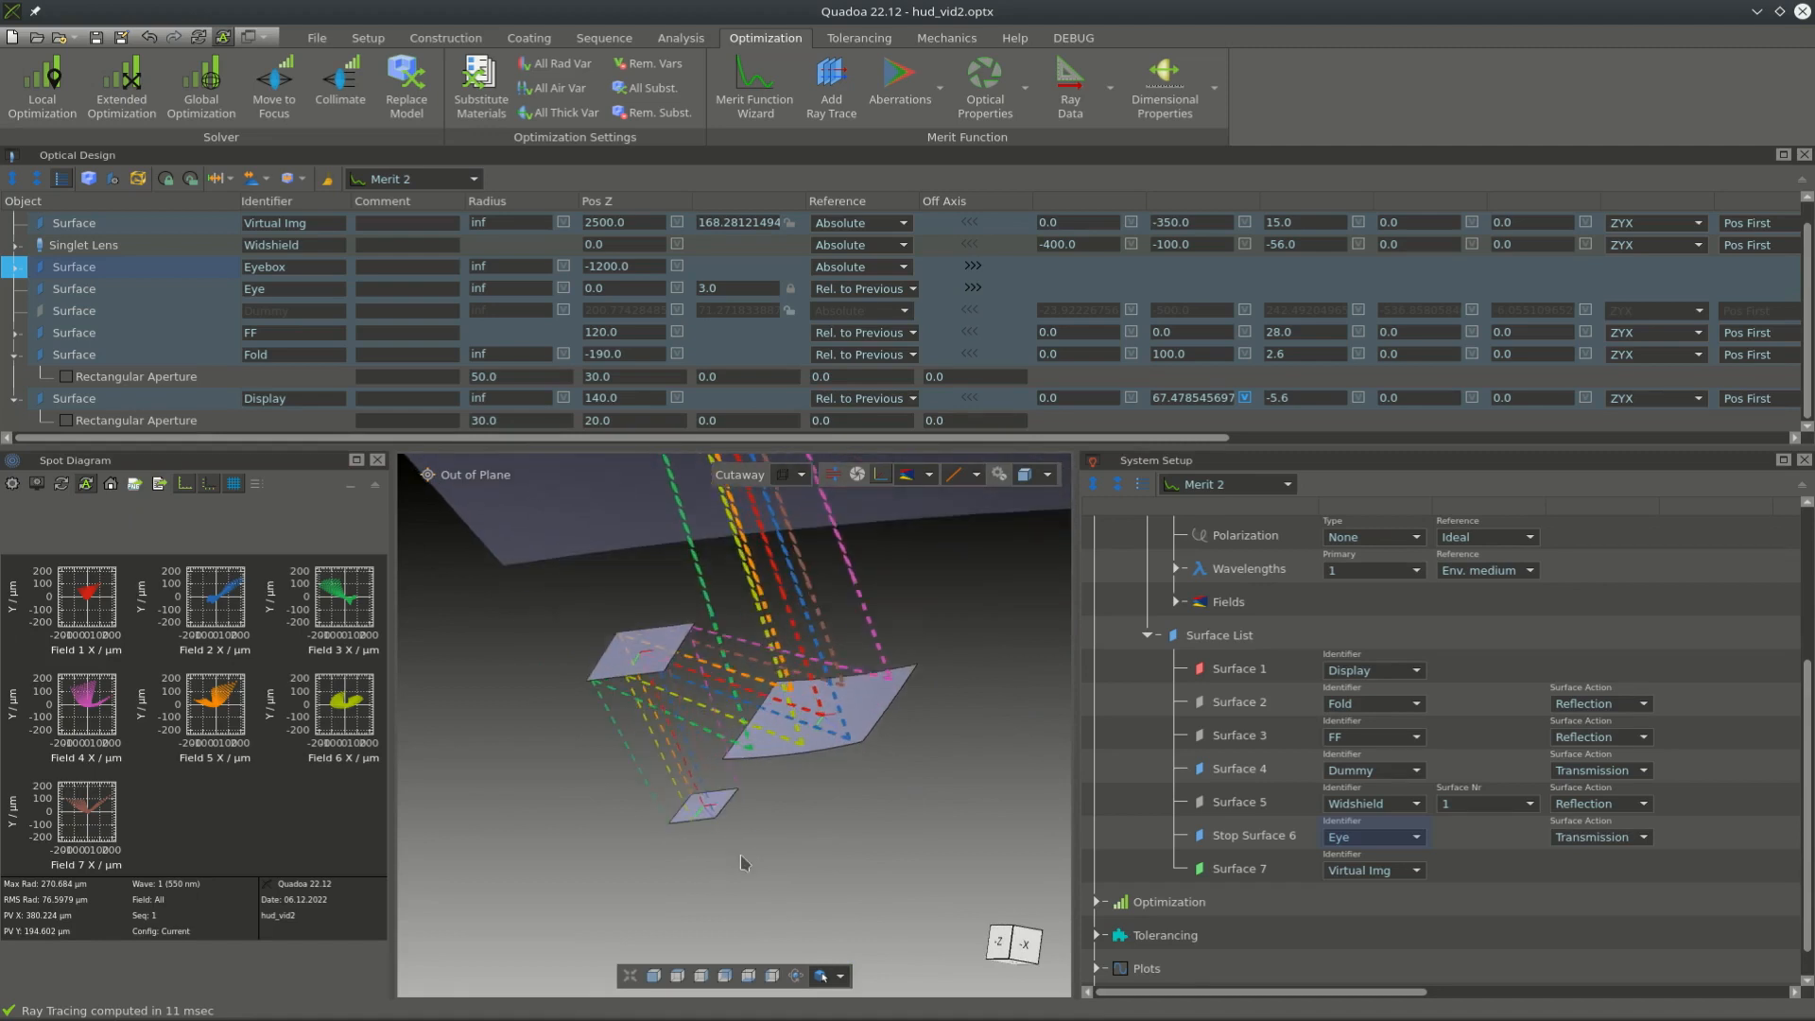
# - Set the Display surface's Rot Y to 180
pyautogui.click(98, 403)
pyautogui.click(1403, 401)
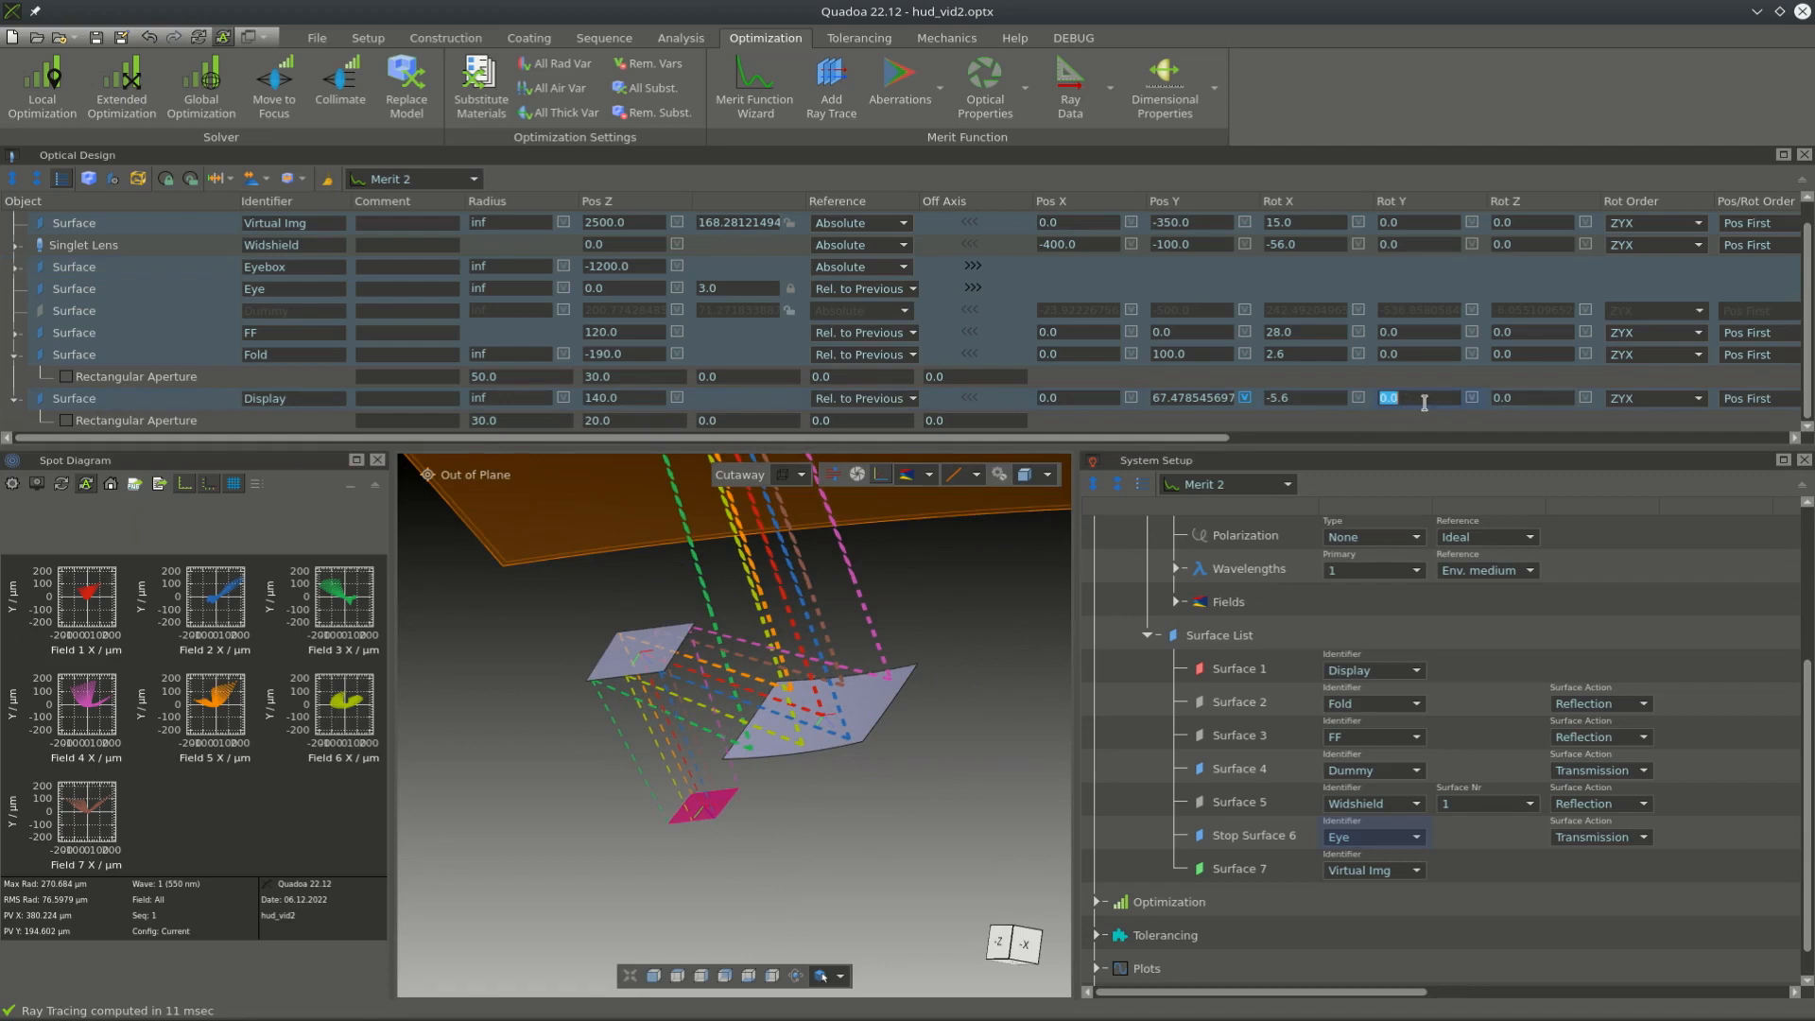
pyautogui.write('180')
pyautogui.press('Return')
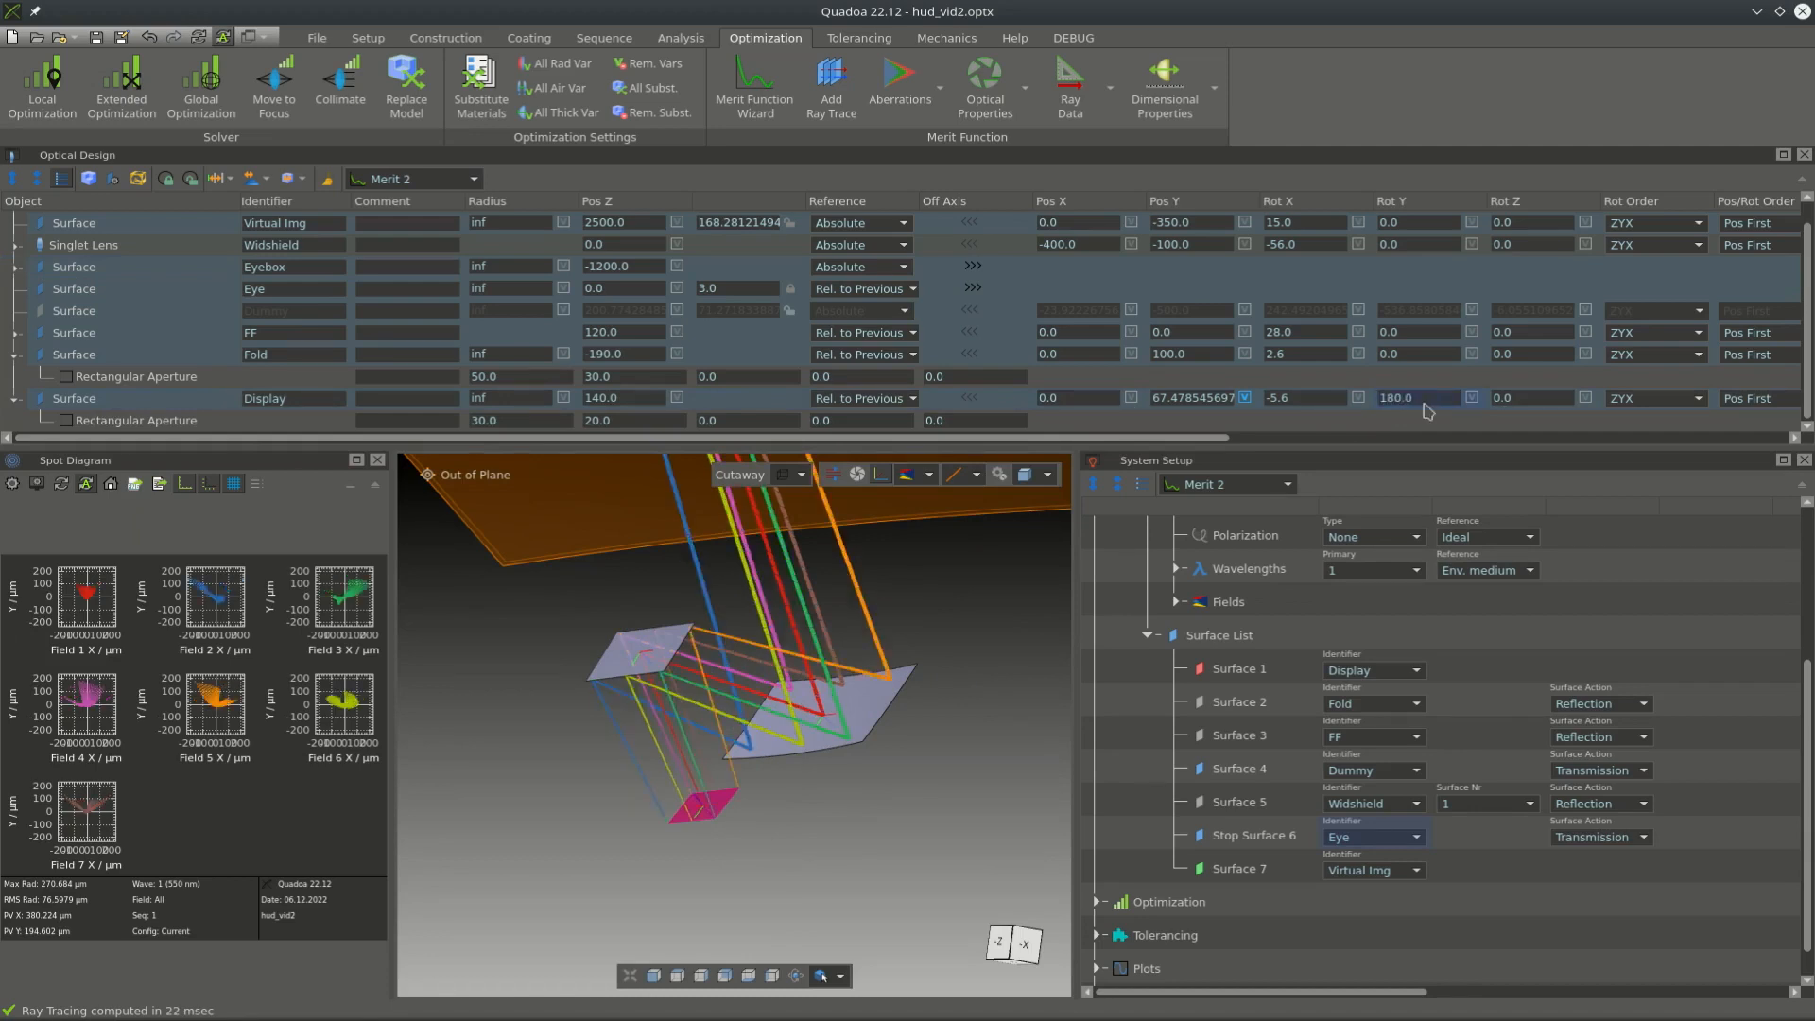
# - Examine the ray paths from the rotated display over the mirrors and windshield to the eye and the virtual image
pyautogui.scroll(-5, 823, 820)
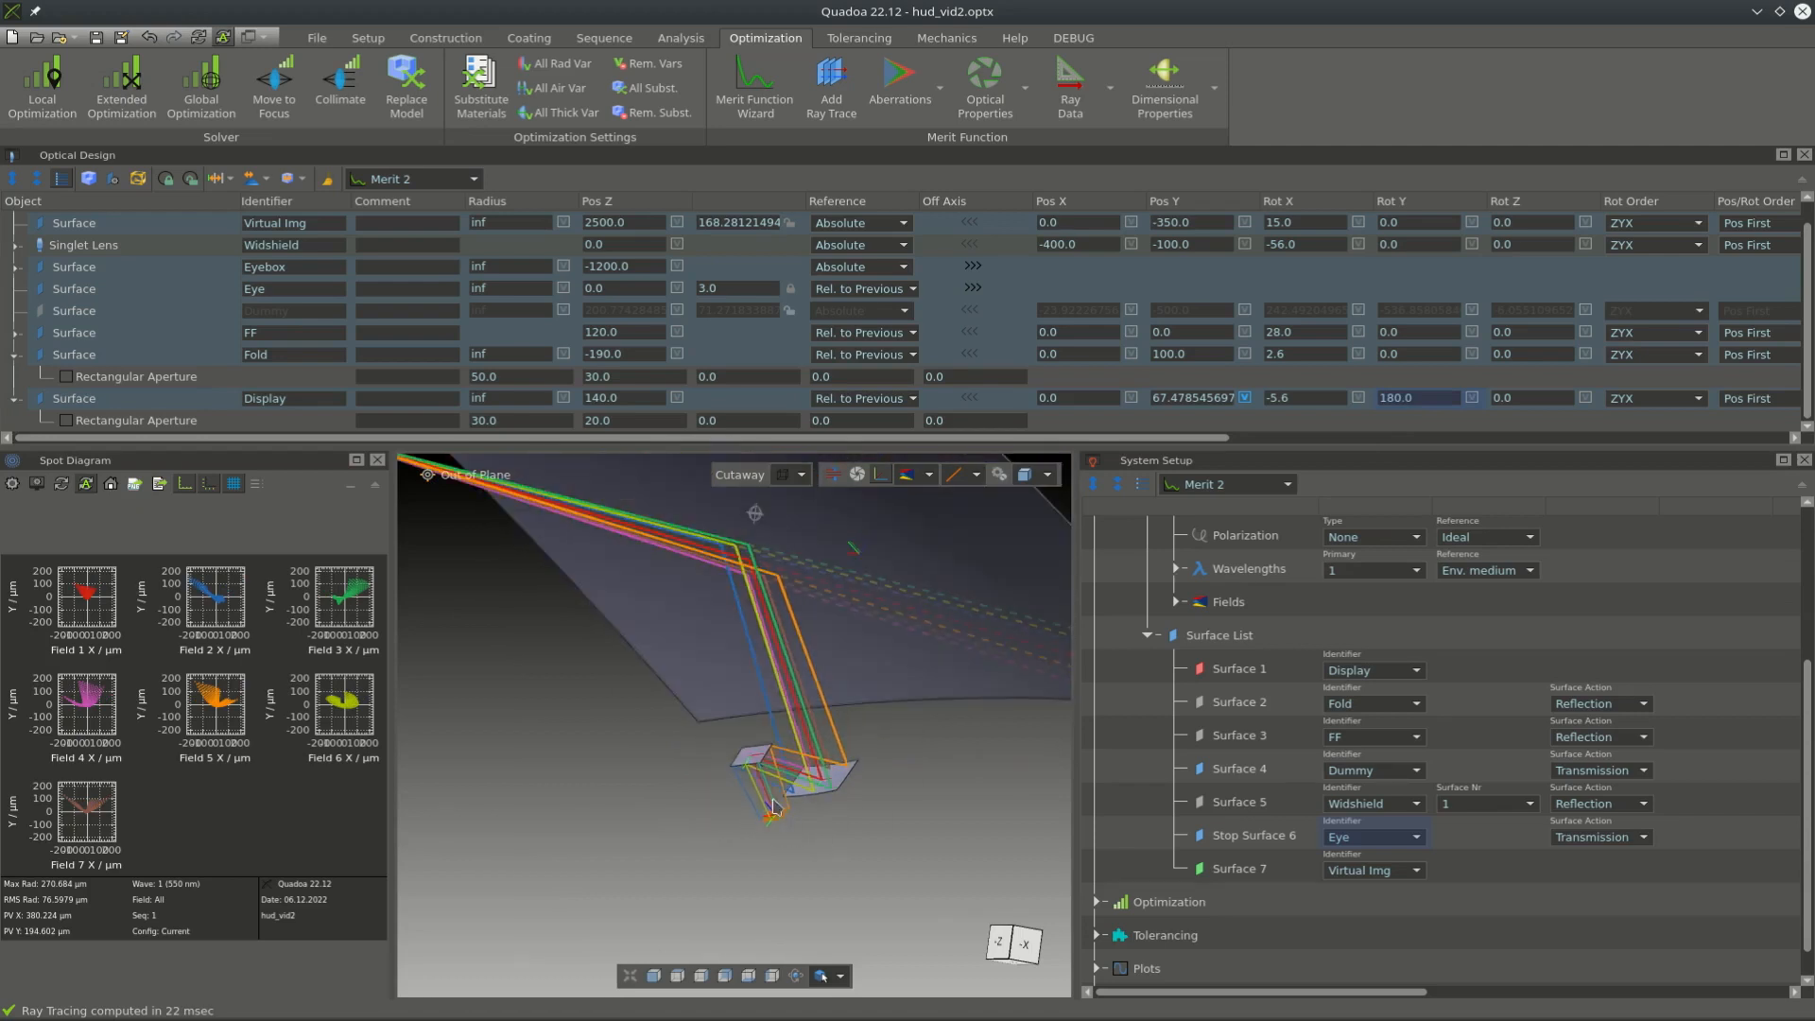
pyautogui.scroll(3, 789, 856)
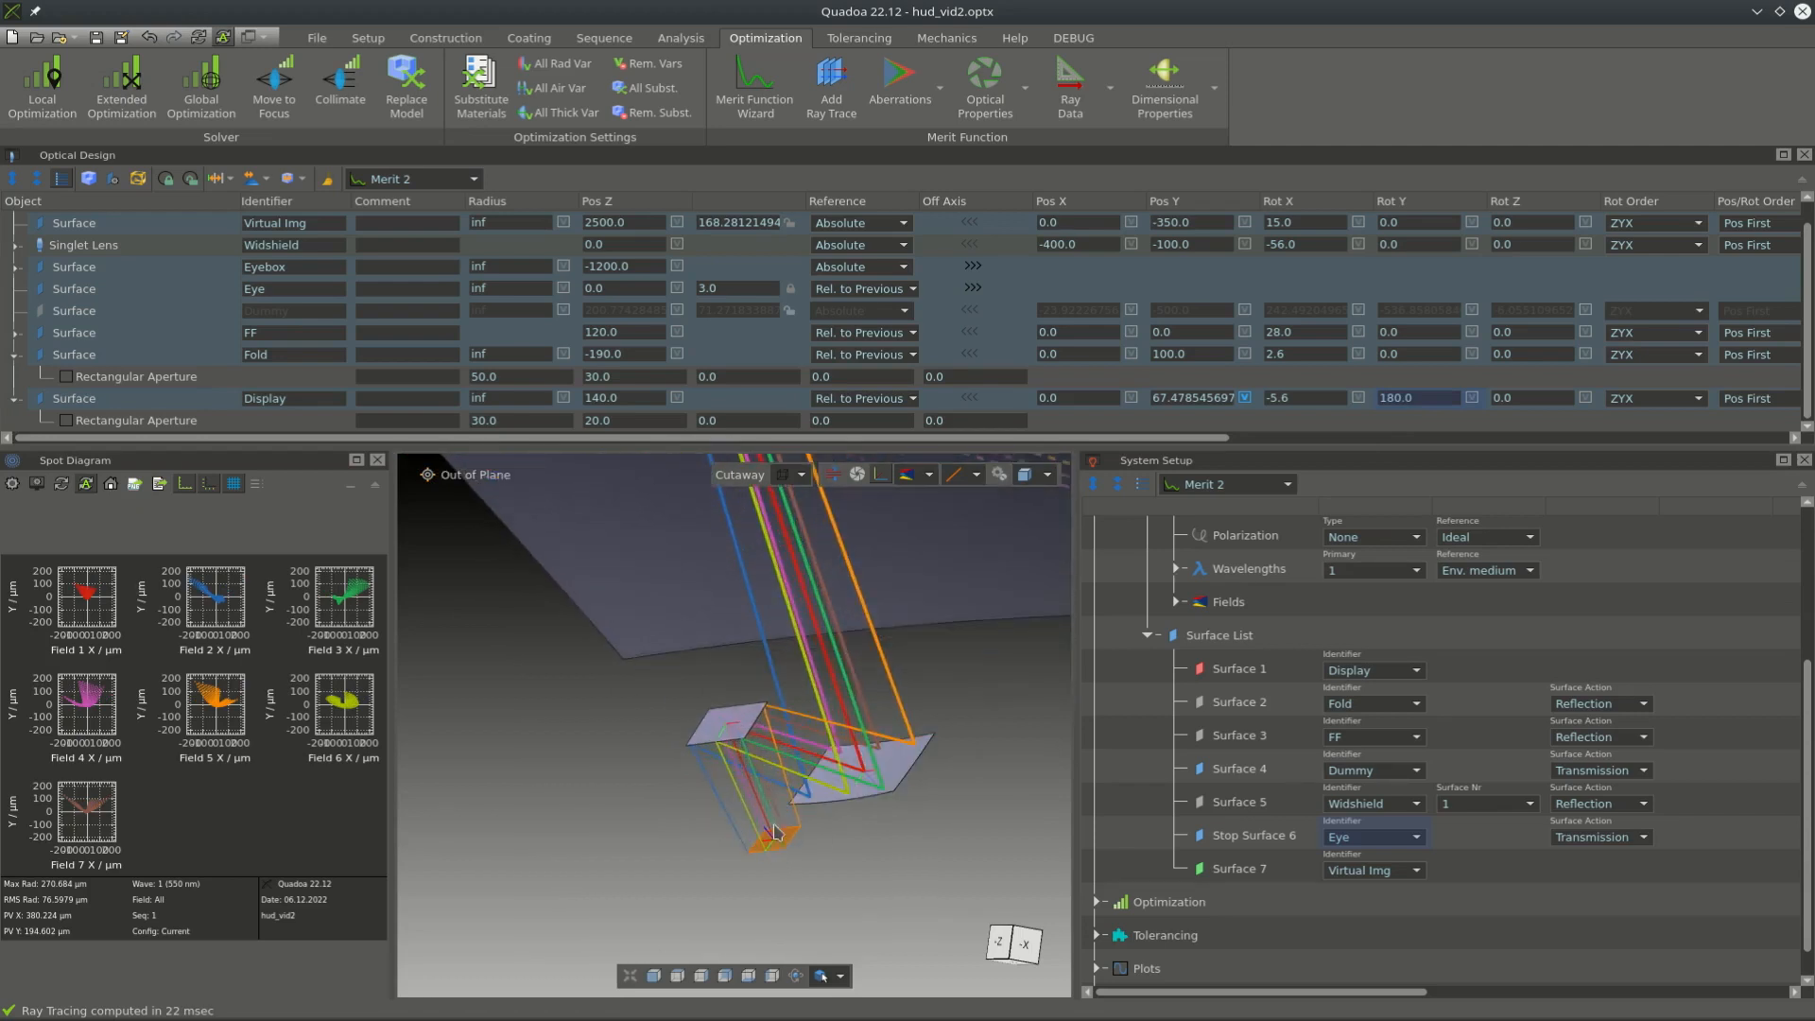
pyautogui.scroll(-5, 887, 814)
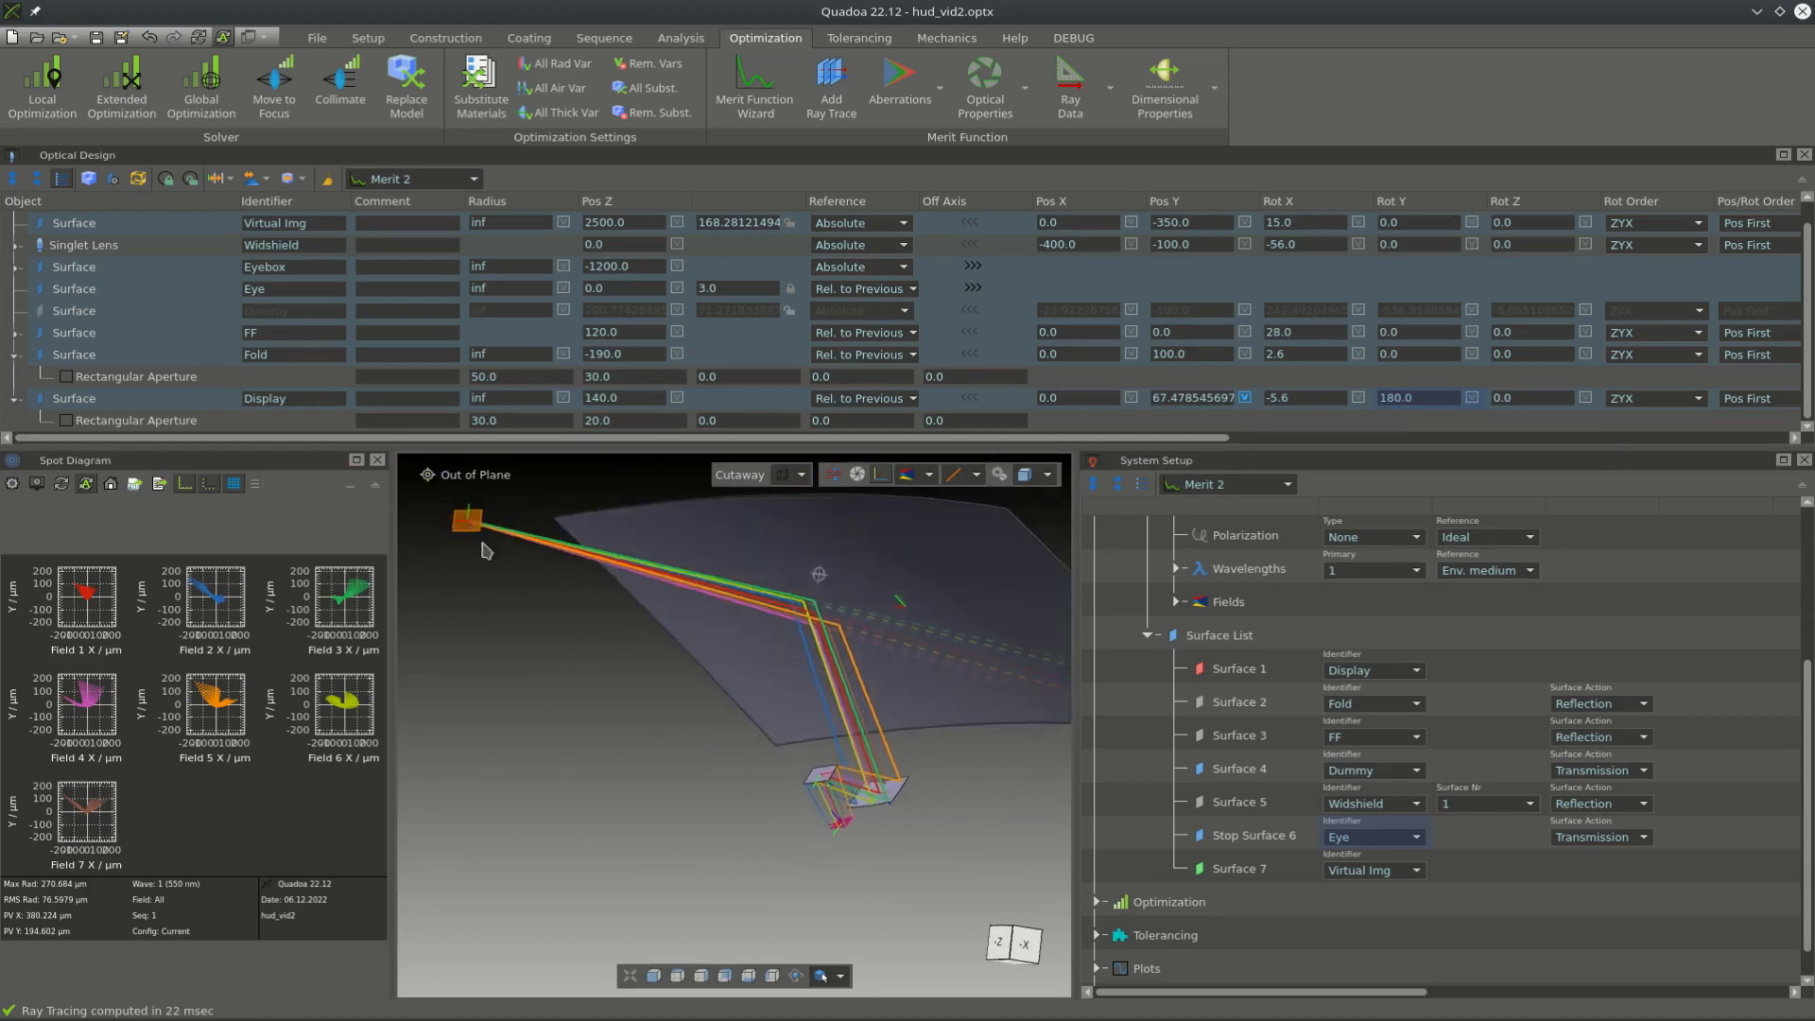
pyautogui.moveTo(482, 543); pyautogui.dragTo(737, 797)
pyautogui.scroll(-3, 633, 784)
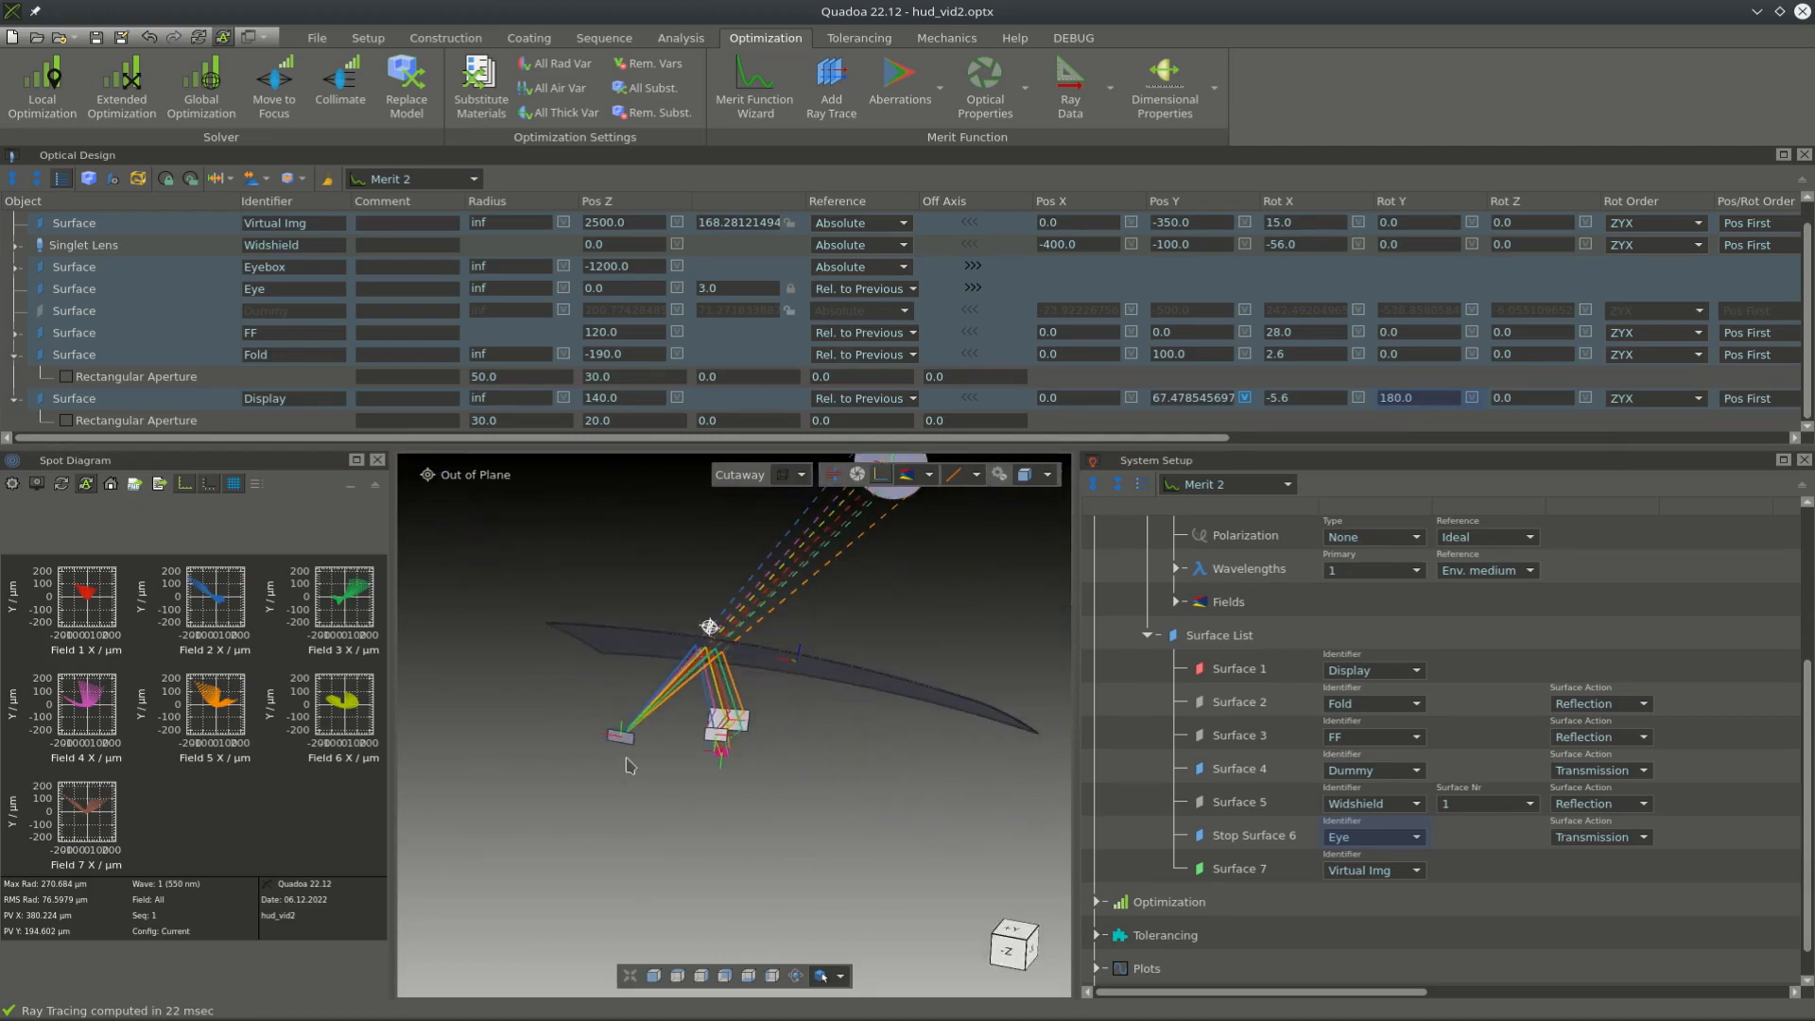
pyautogui.scroll(-1, 630, 765)
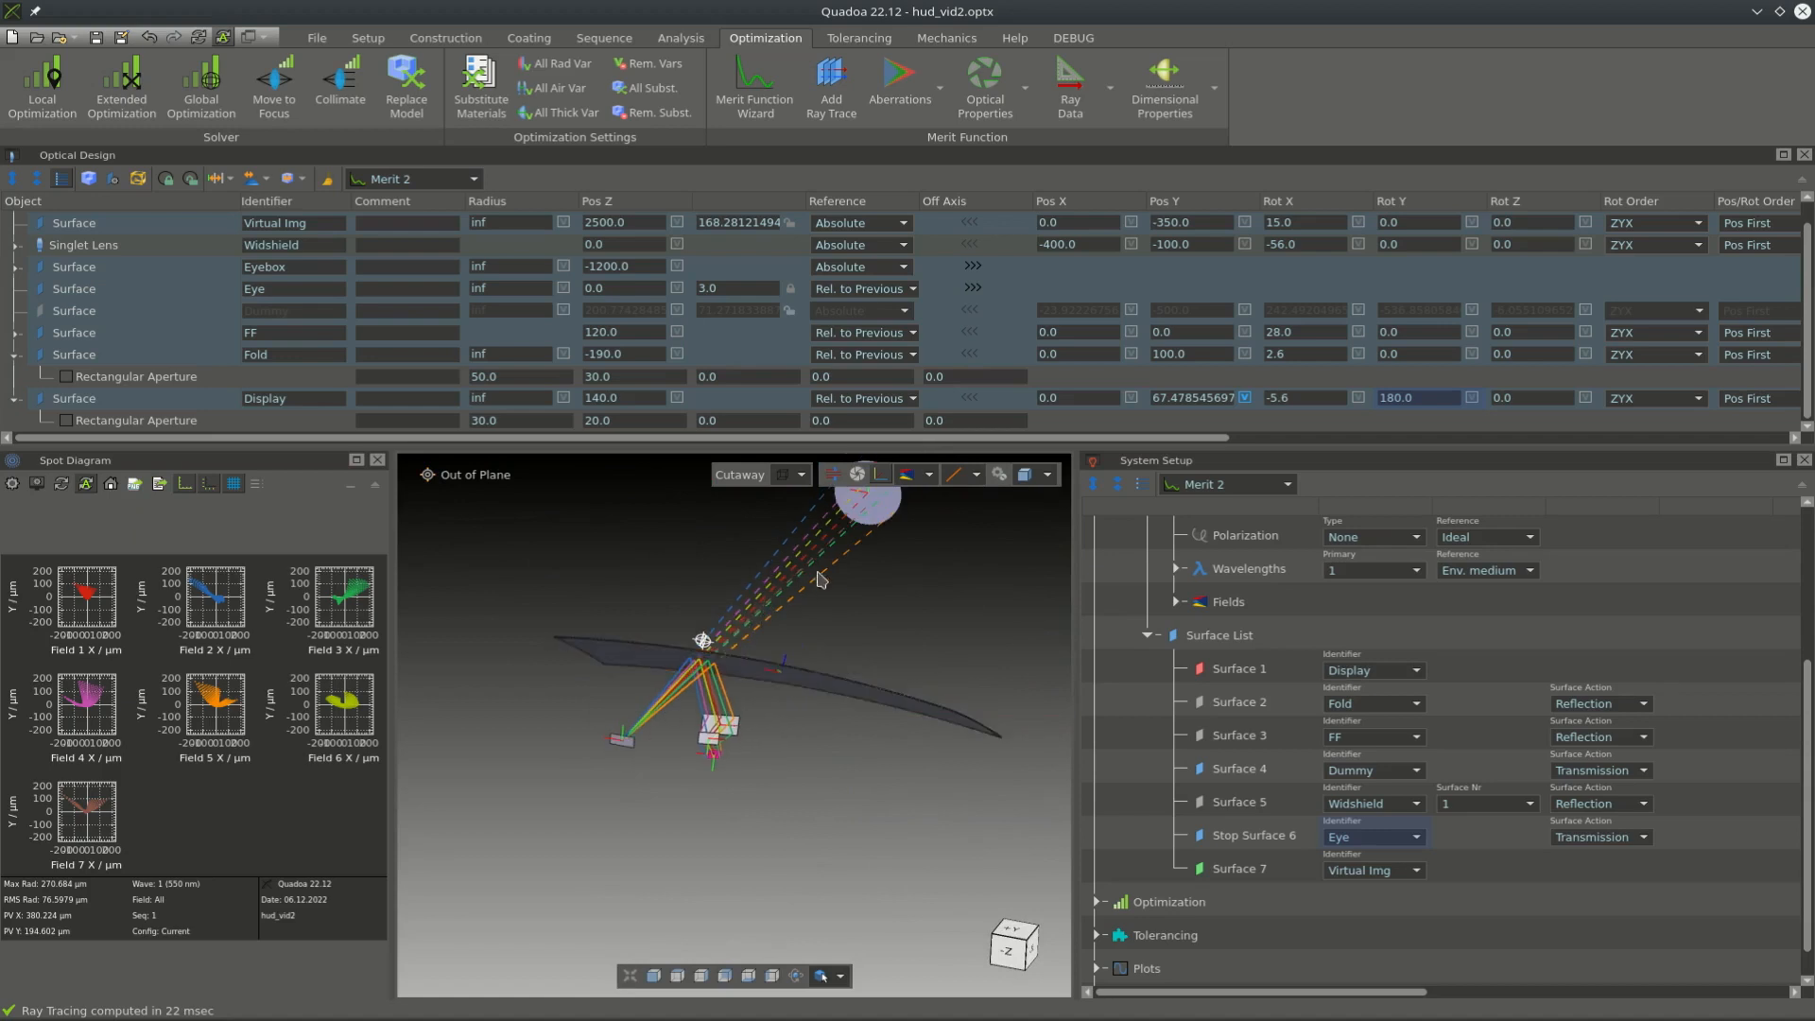
pyautogui.scroll(5, 819, 579)
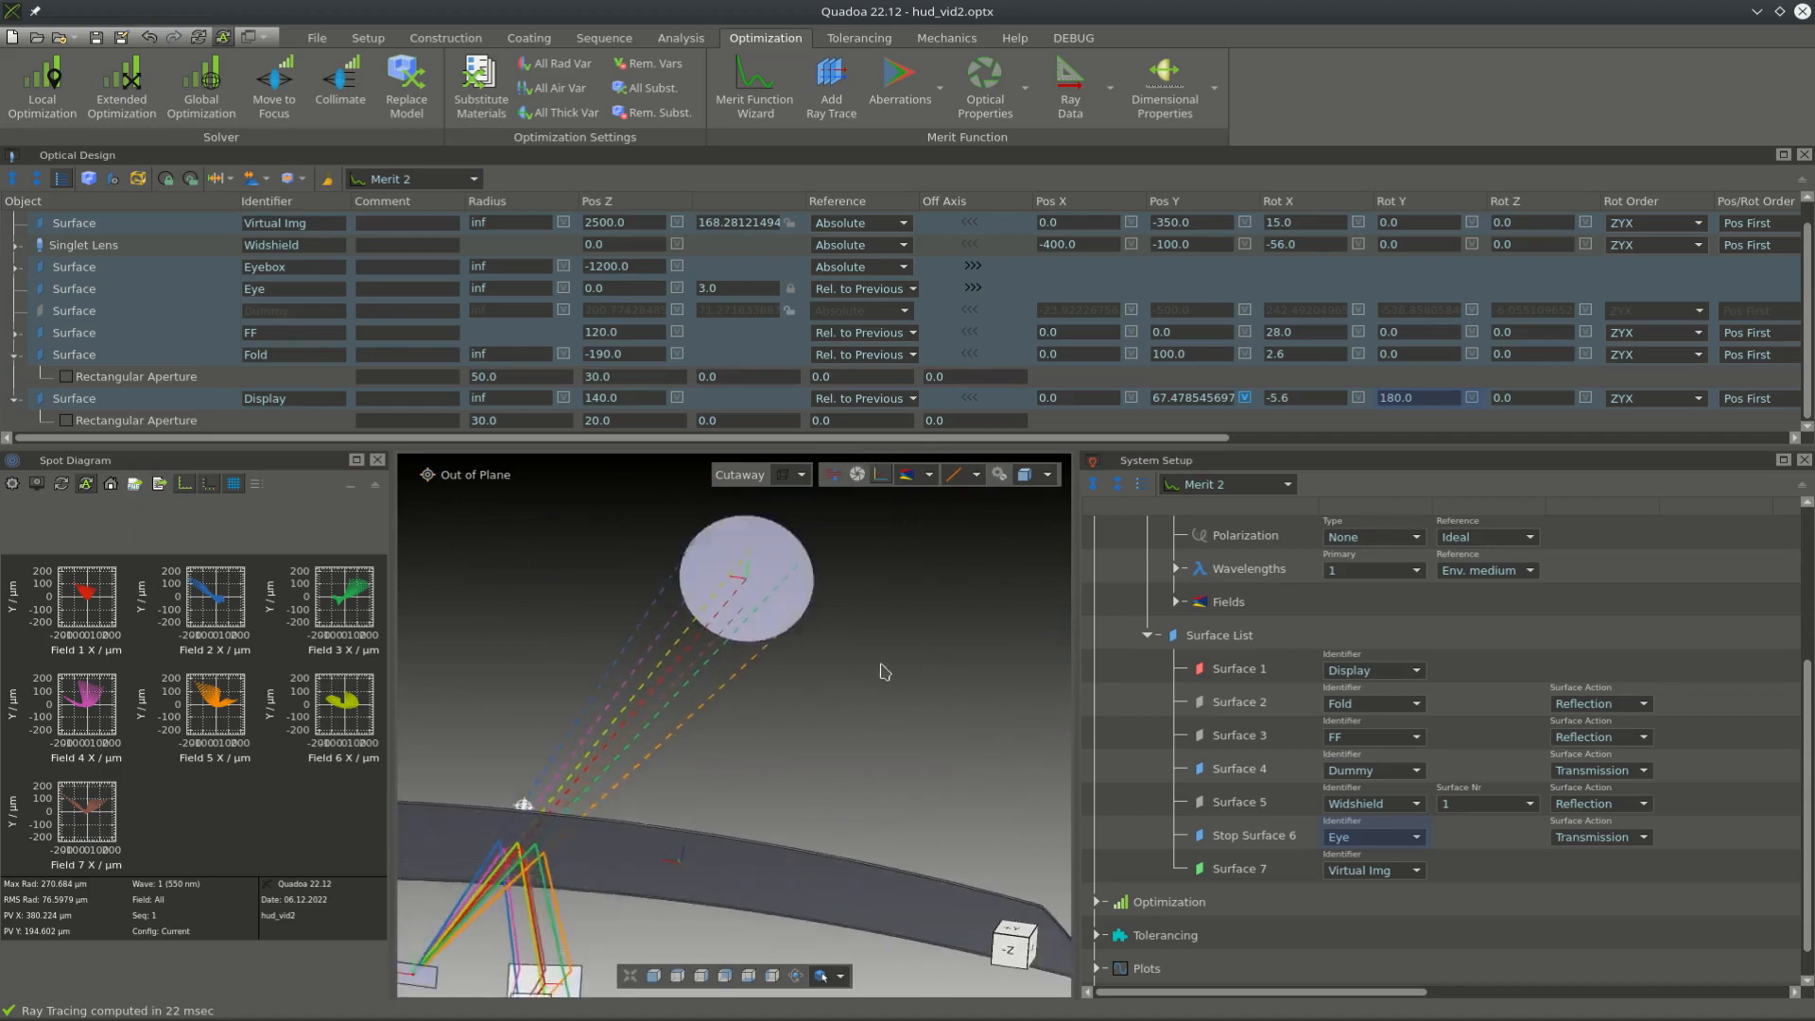
pyautogui.moveTo(884, 672); pyautogui.dragTo(845, 716)
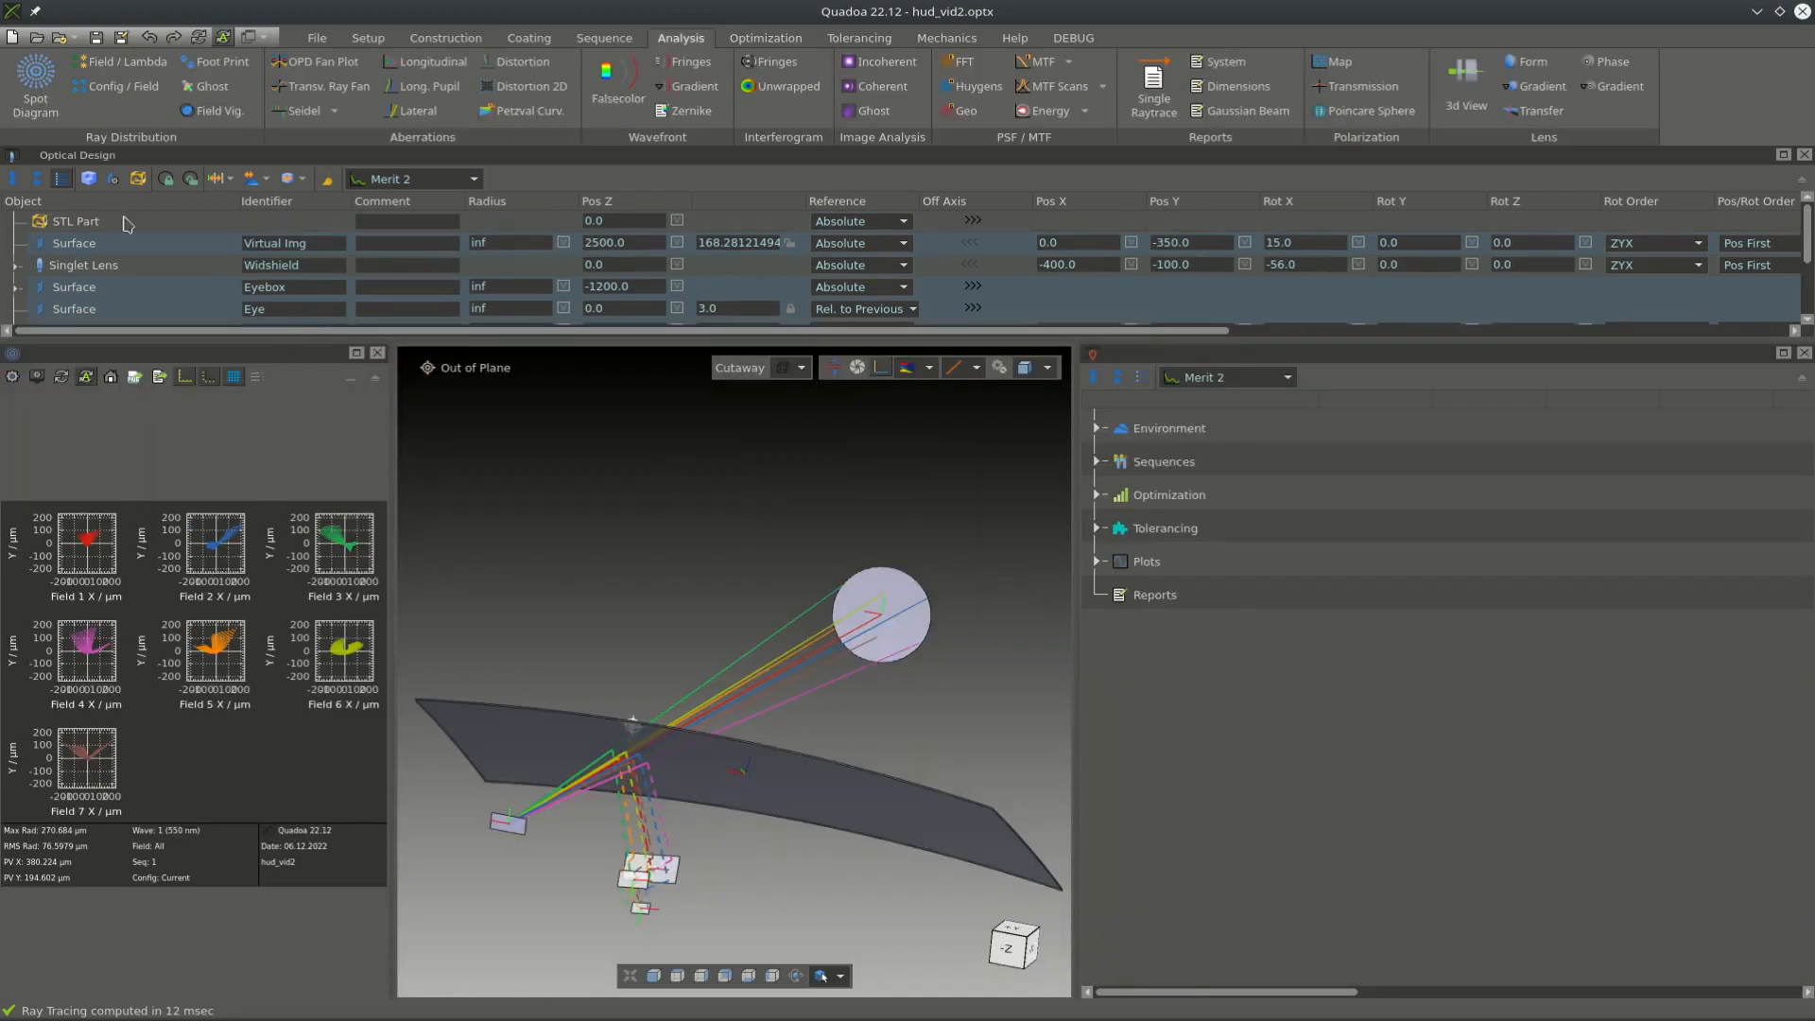
# - Create a second spot diagram evaluating User Sequence 2 and dock it together with the existing spot diagram
pyautogui.click(35, 95)
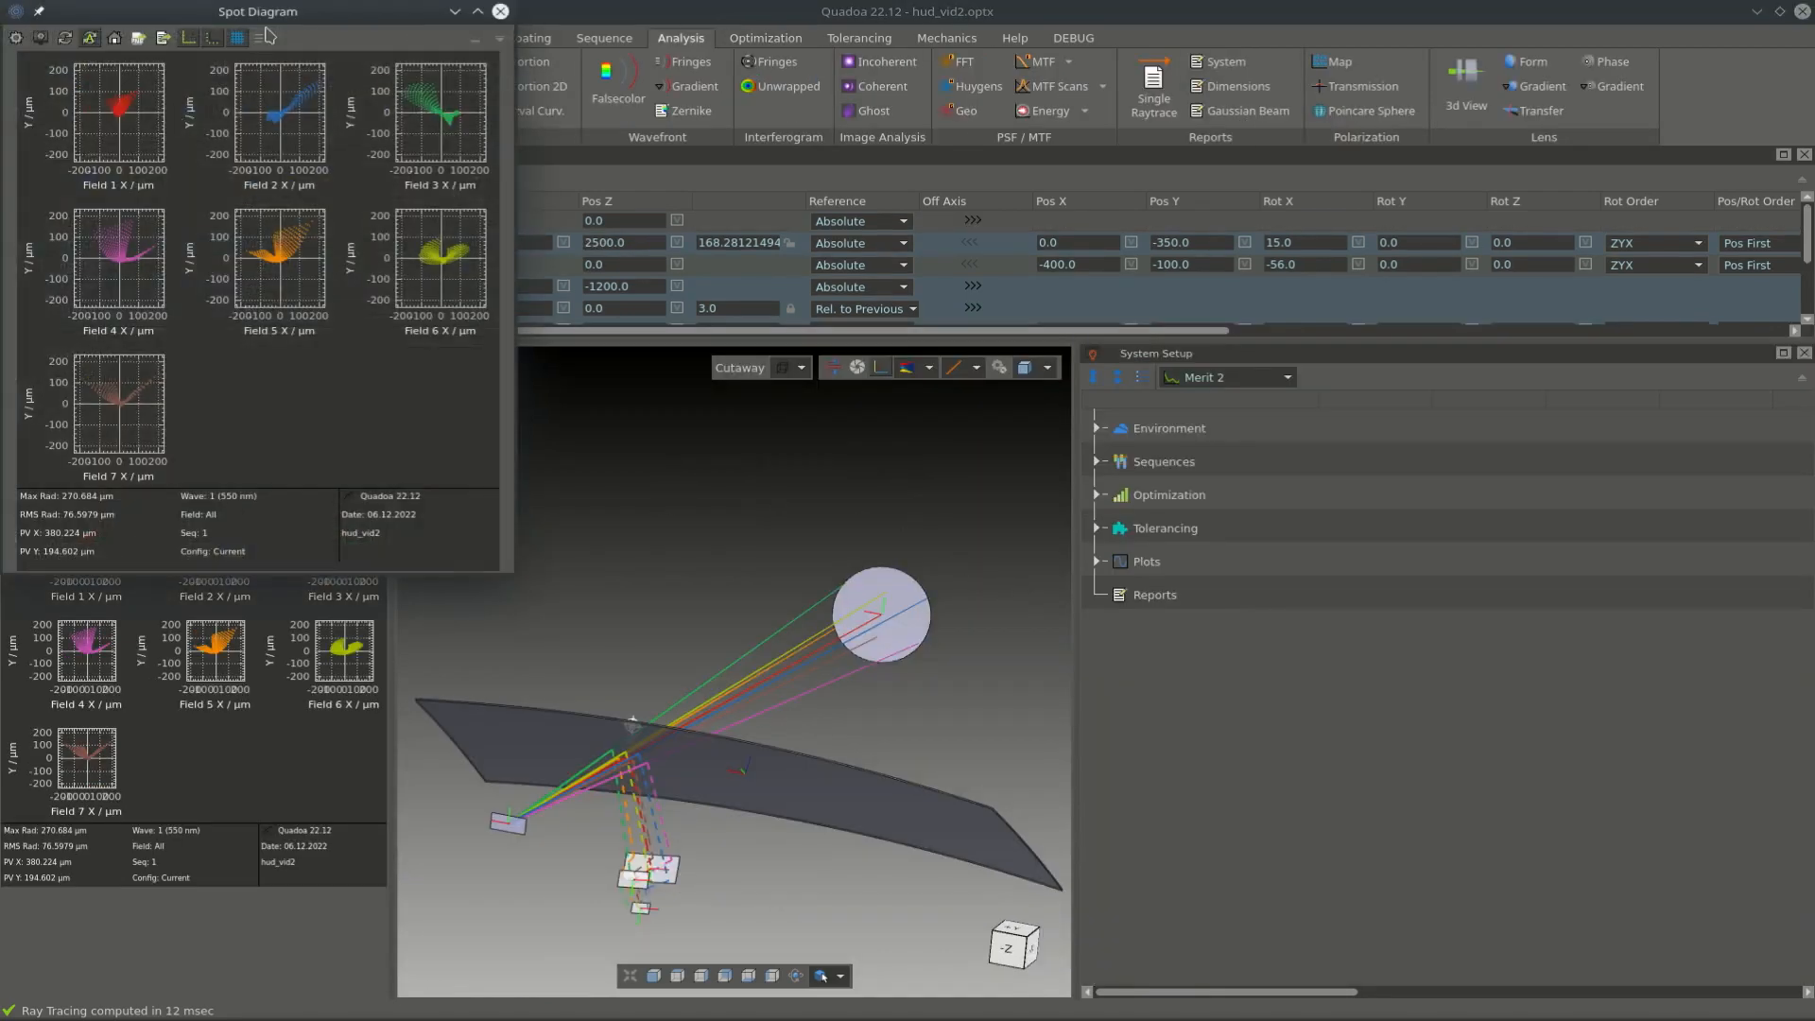
pyautogui.moveTo(288, 21); pyautogui.dragTo(976, 248)
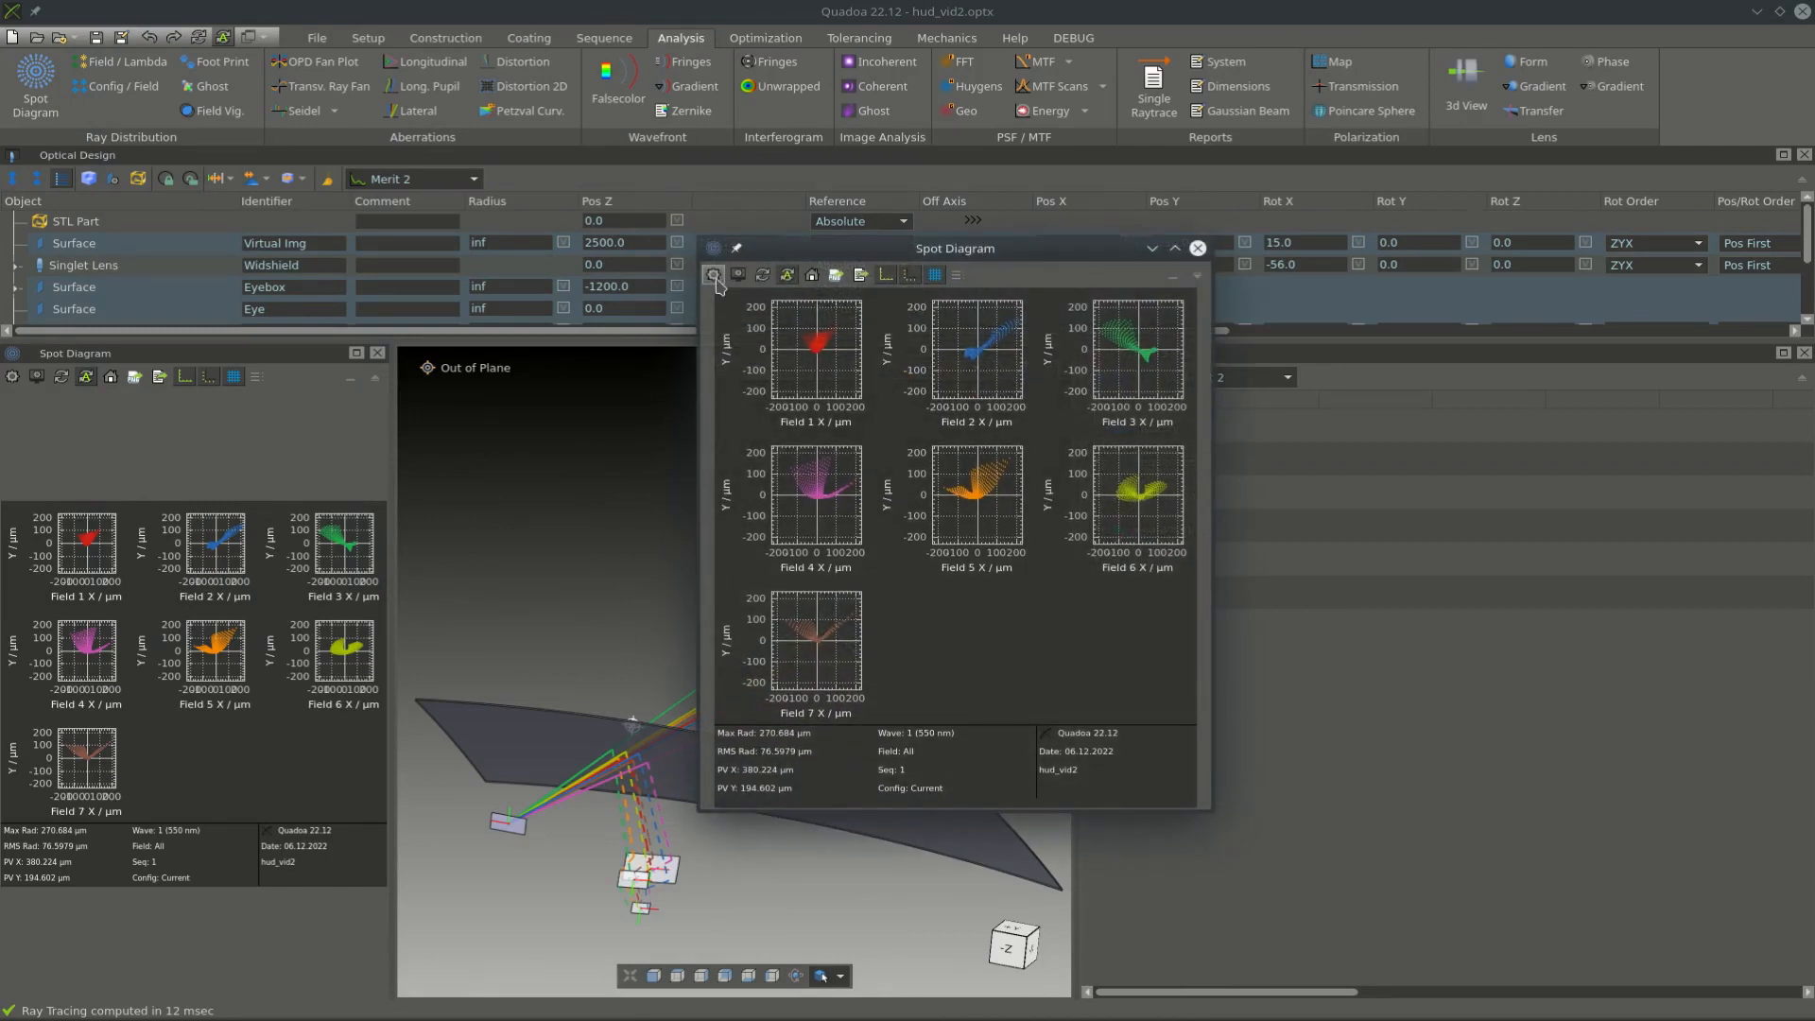
pyautogui.click(714, 275)
pyautogui.click(902, 341)
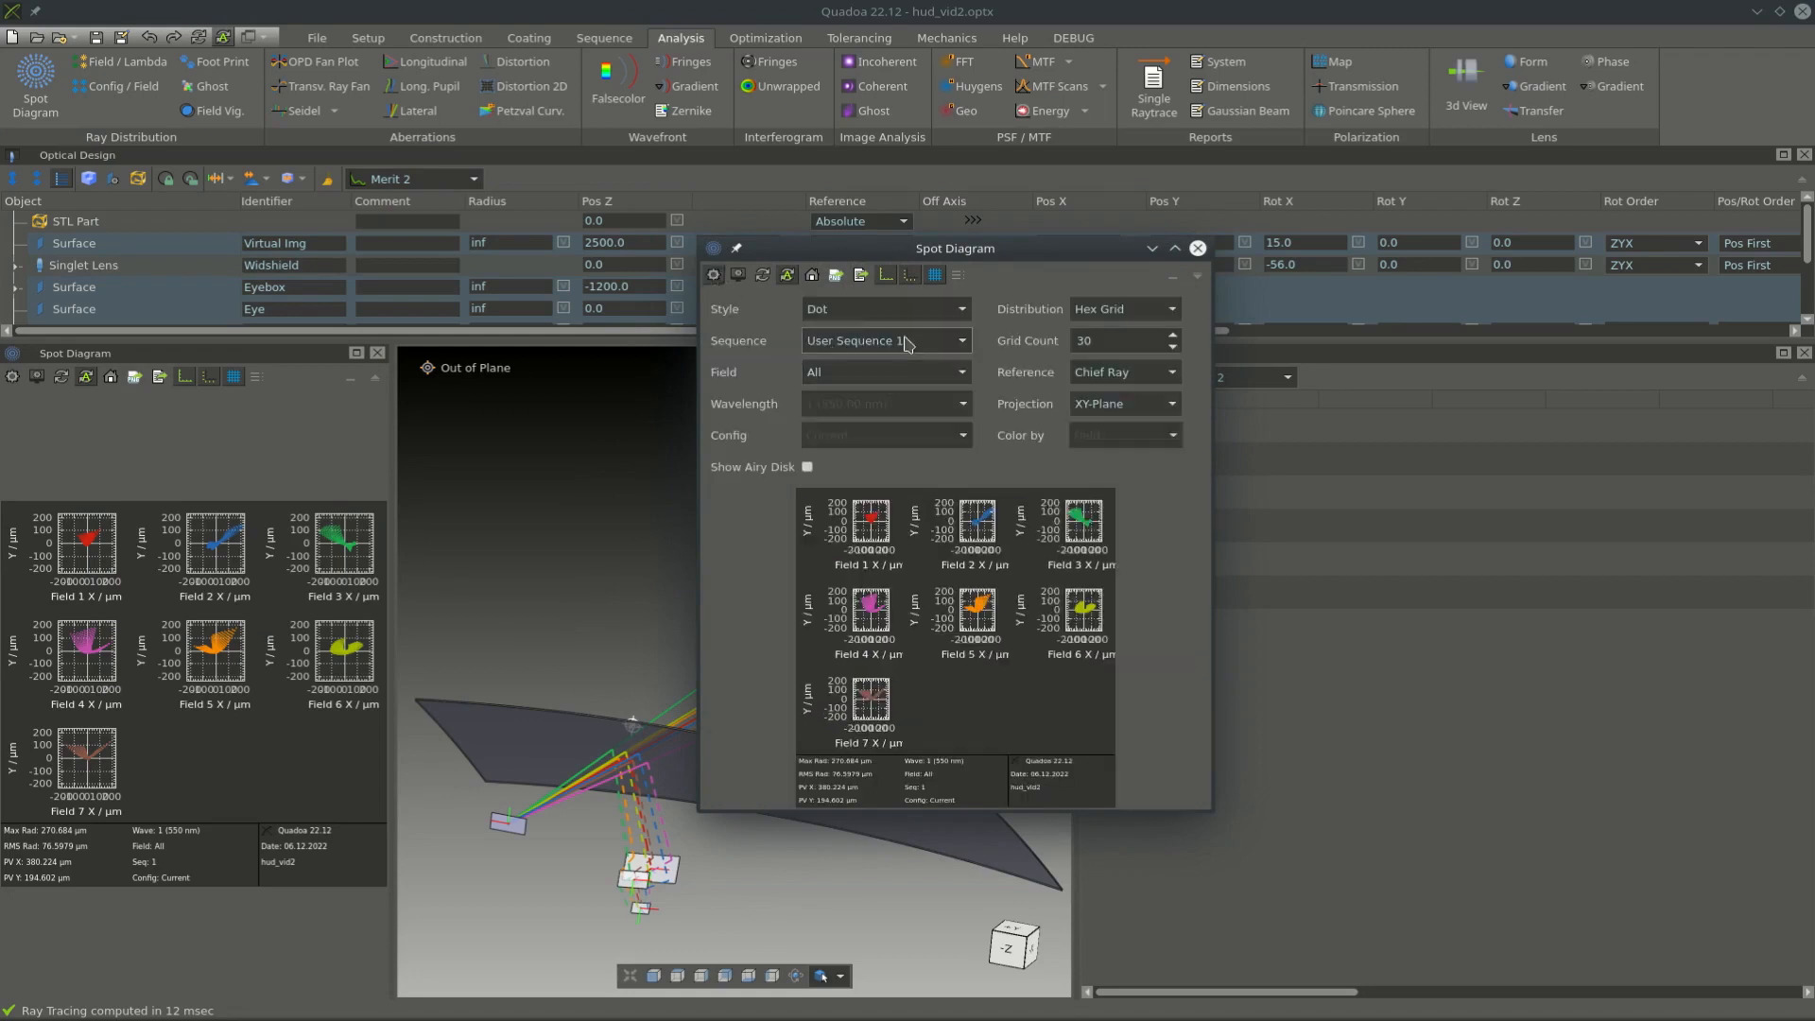
pyautogui.click(908, 358)
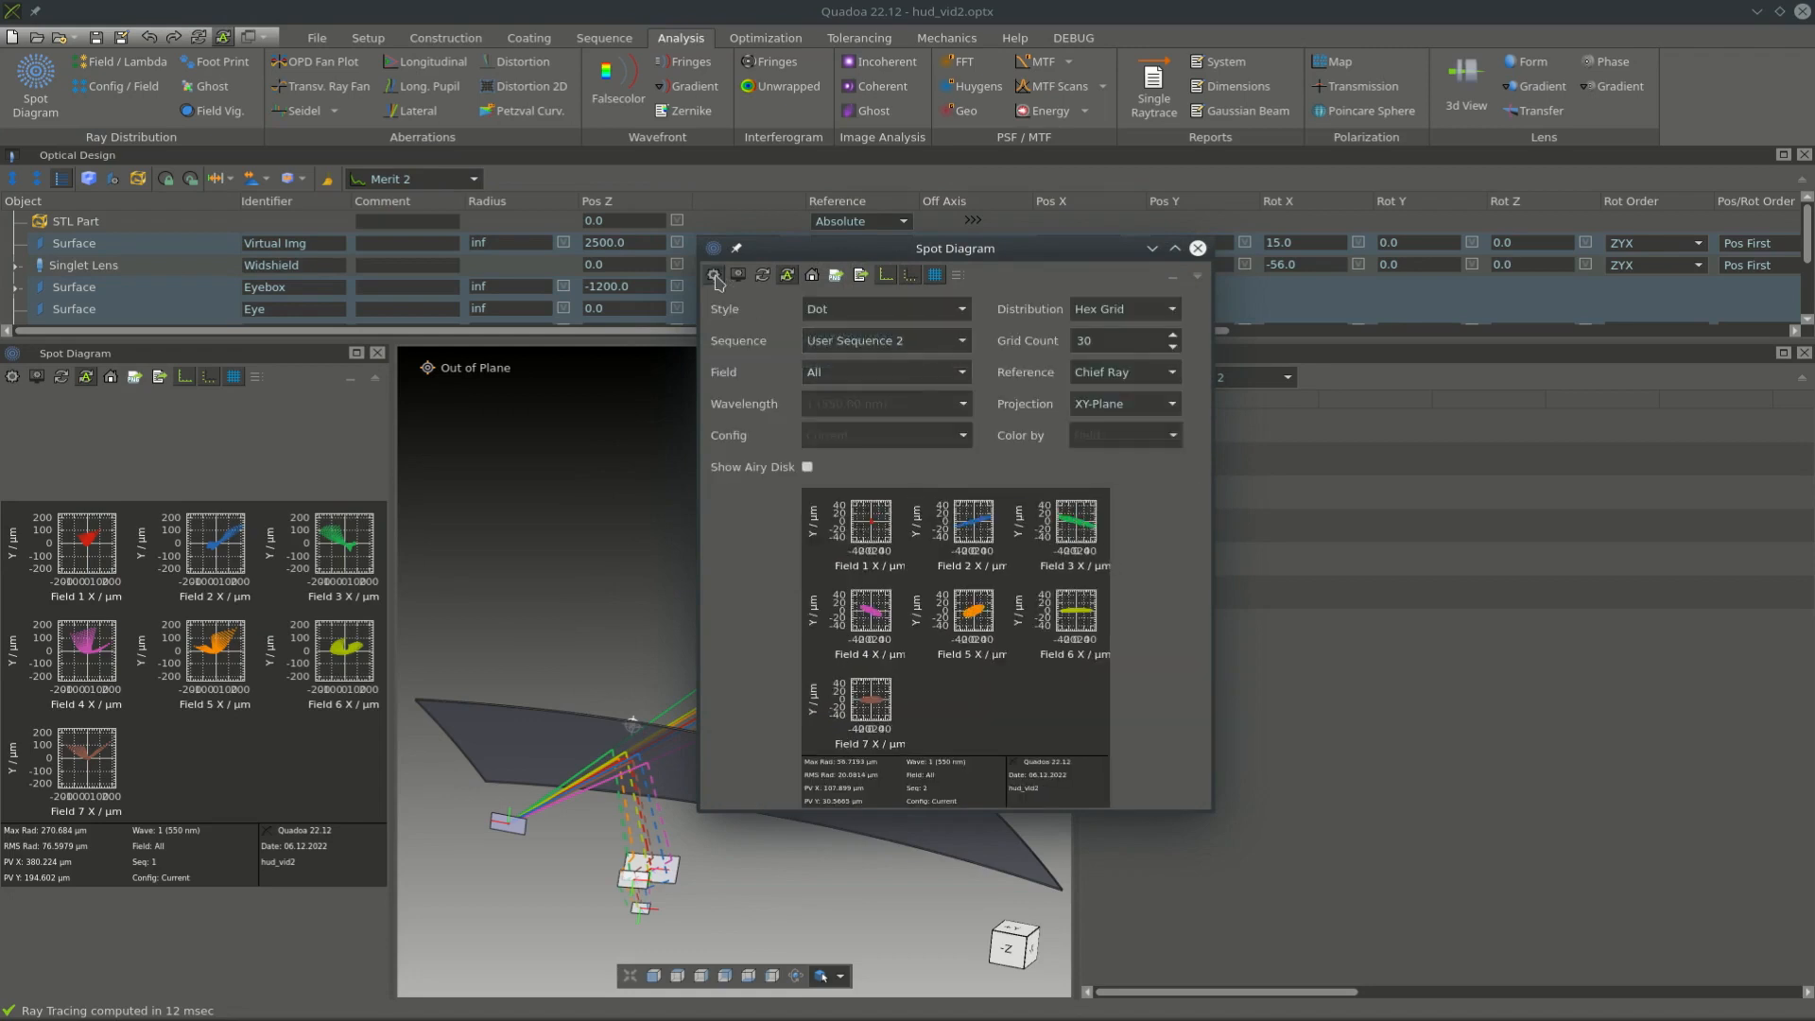
pyautogui.click(714, 275)
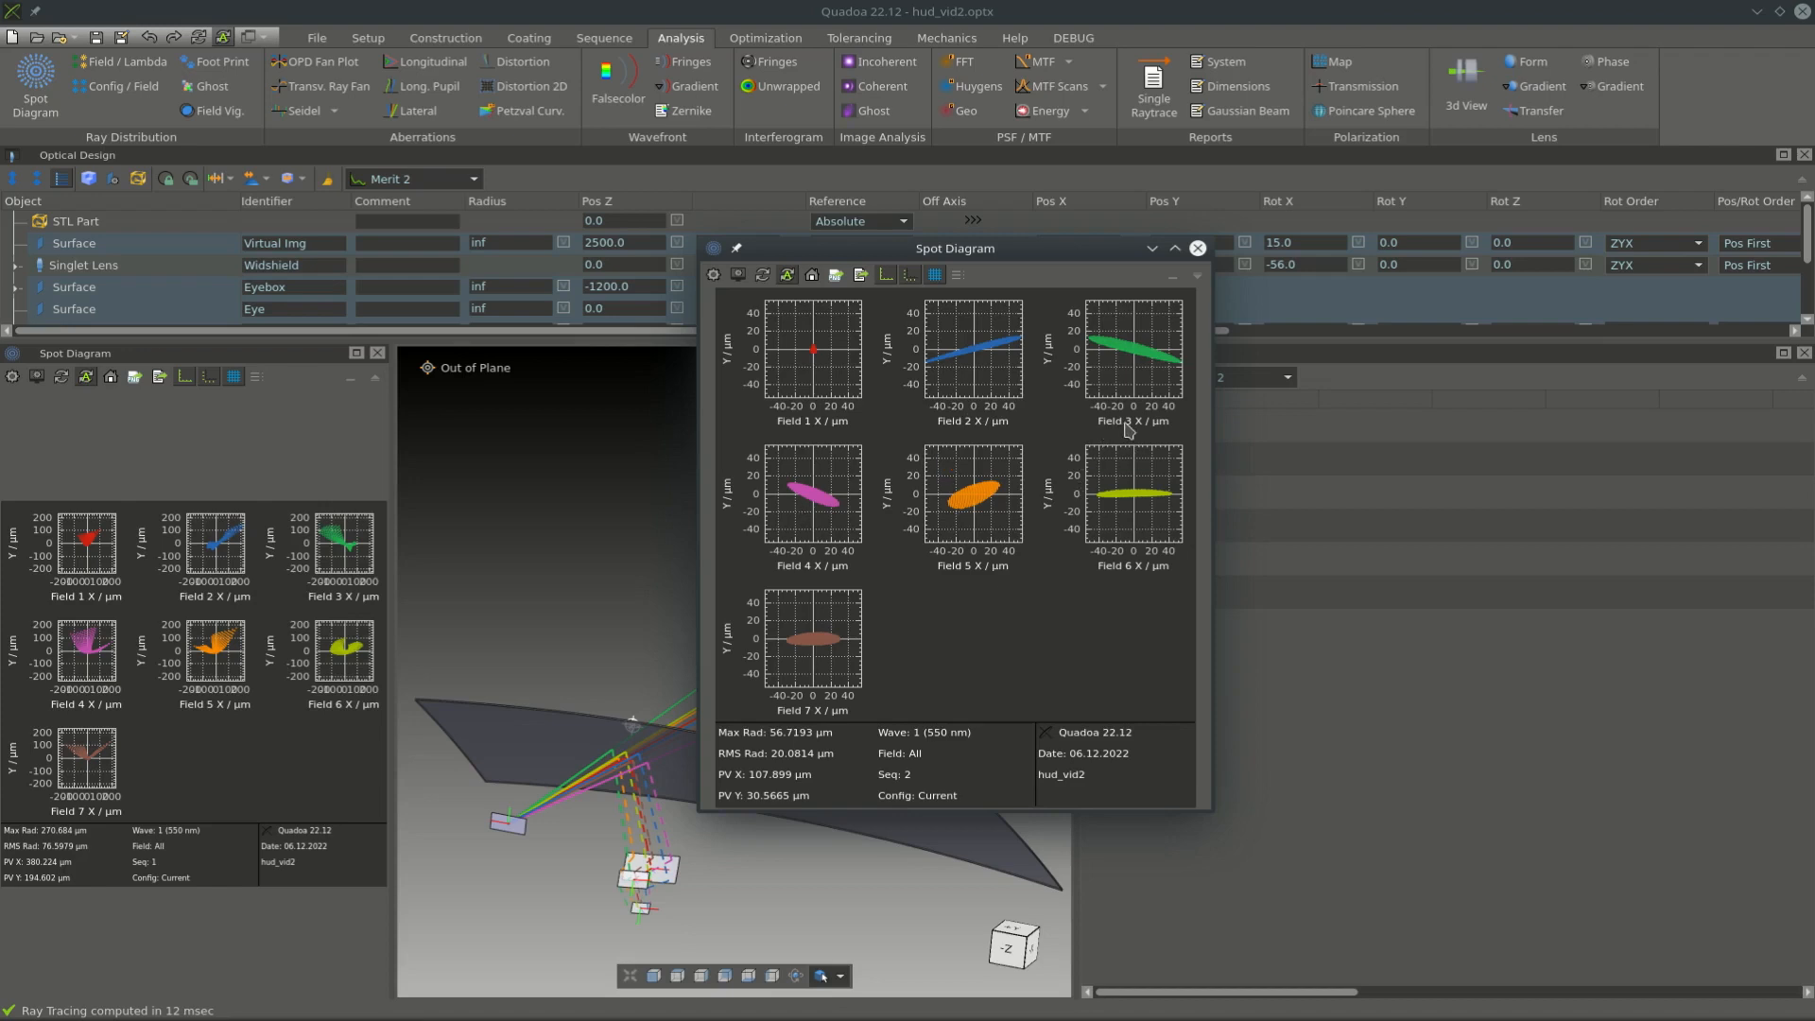
pyautogui.click(1197, 282)
pyautogui.moveTo(296, 649); pyautogui.dragTo(308, 594)
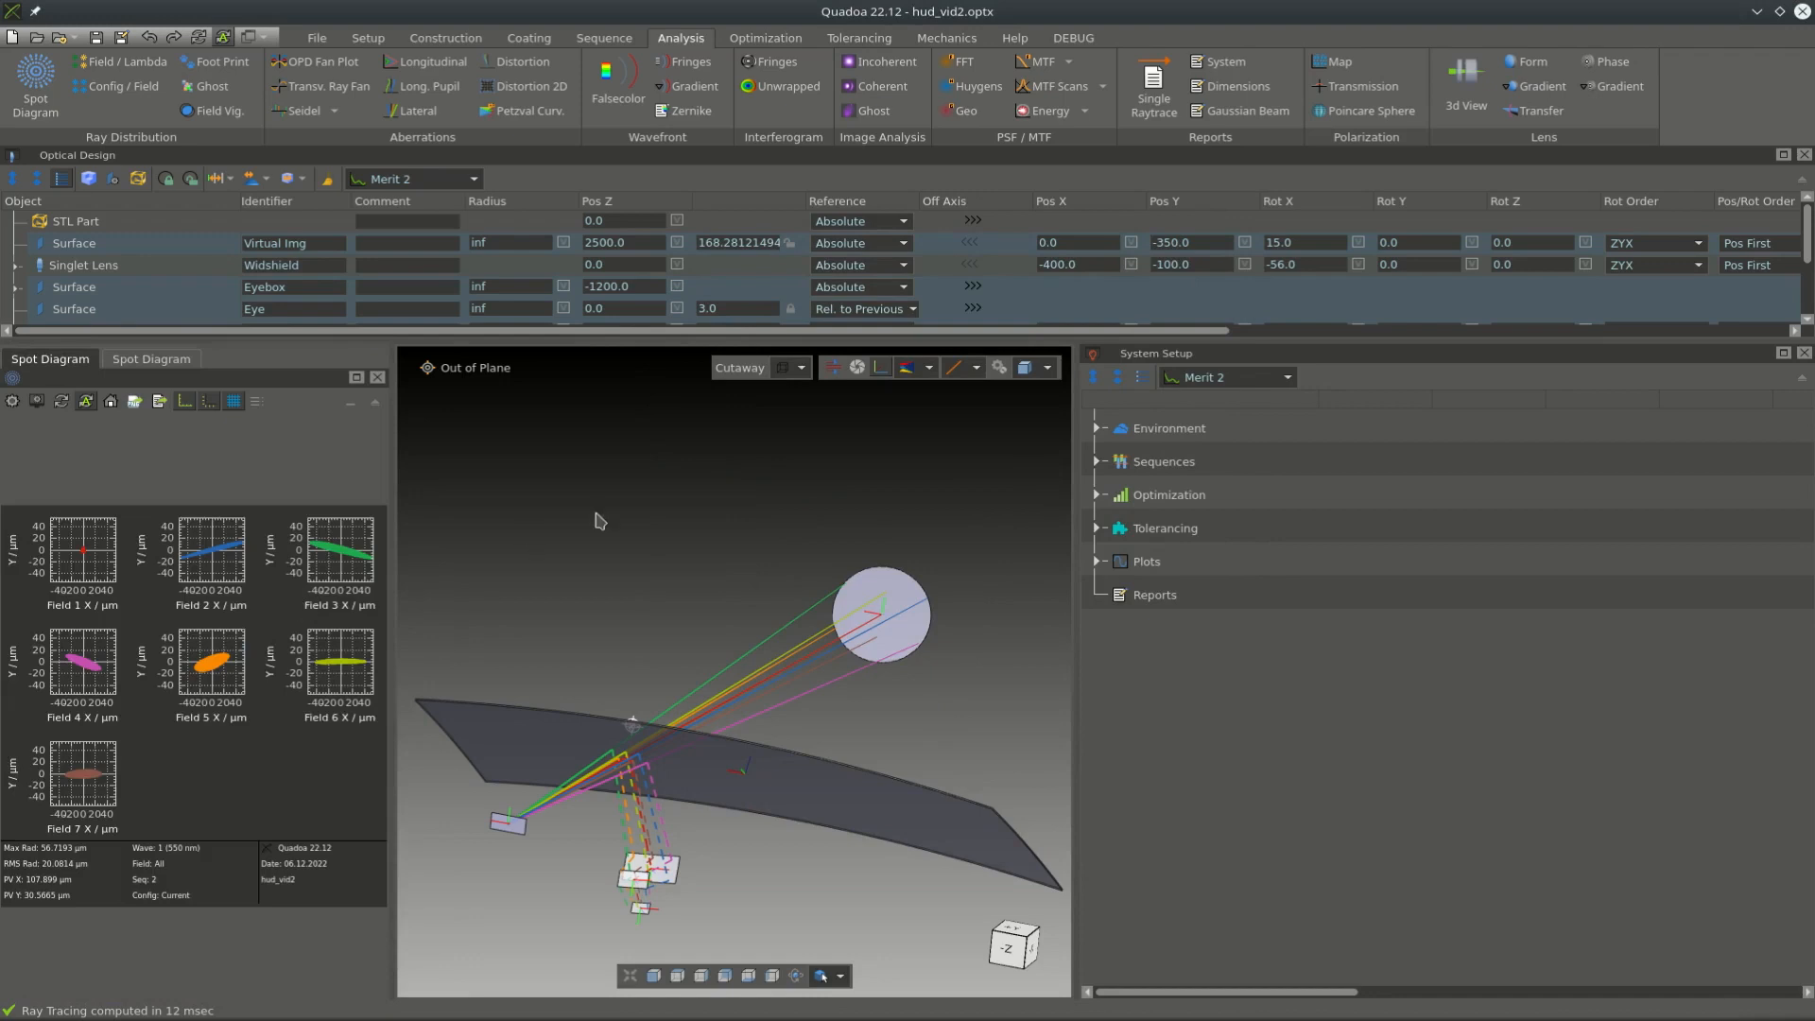
# - Create a footprint diagram evaluating Surface 5: FF and dock it together with the two spot diagrams
pyautogui.click(219, 61)
pyautogui.moveTo(288, 14); pyautogui.dragTo(1122, 192)
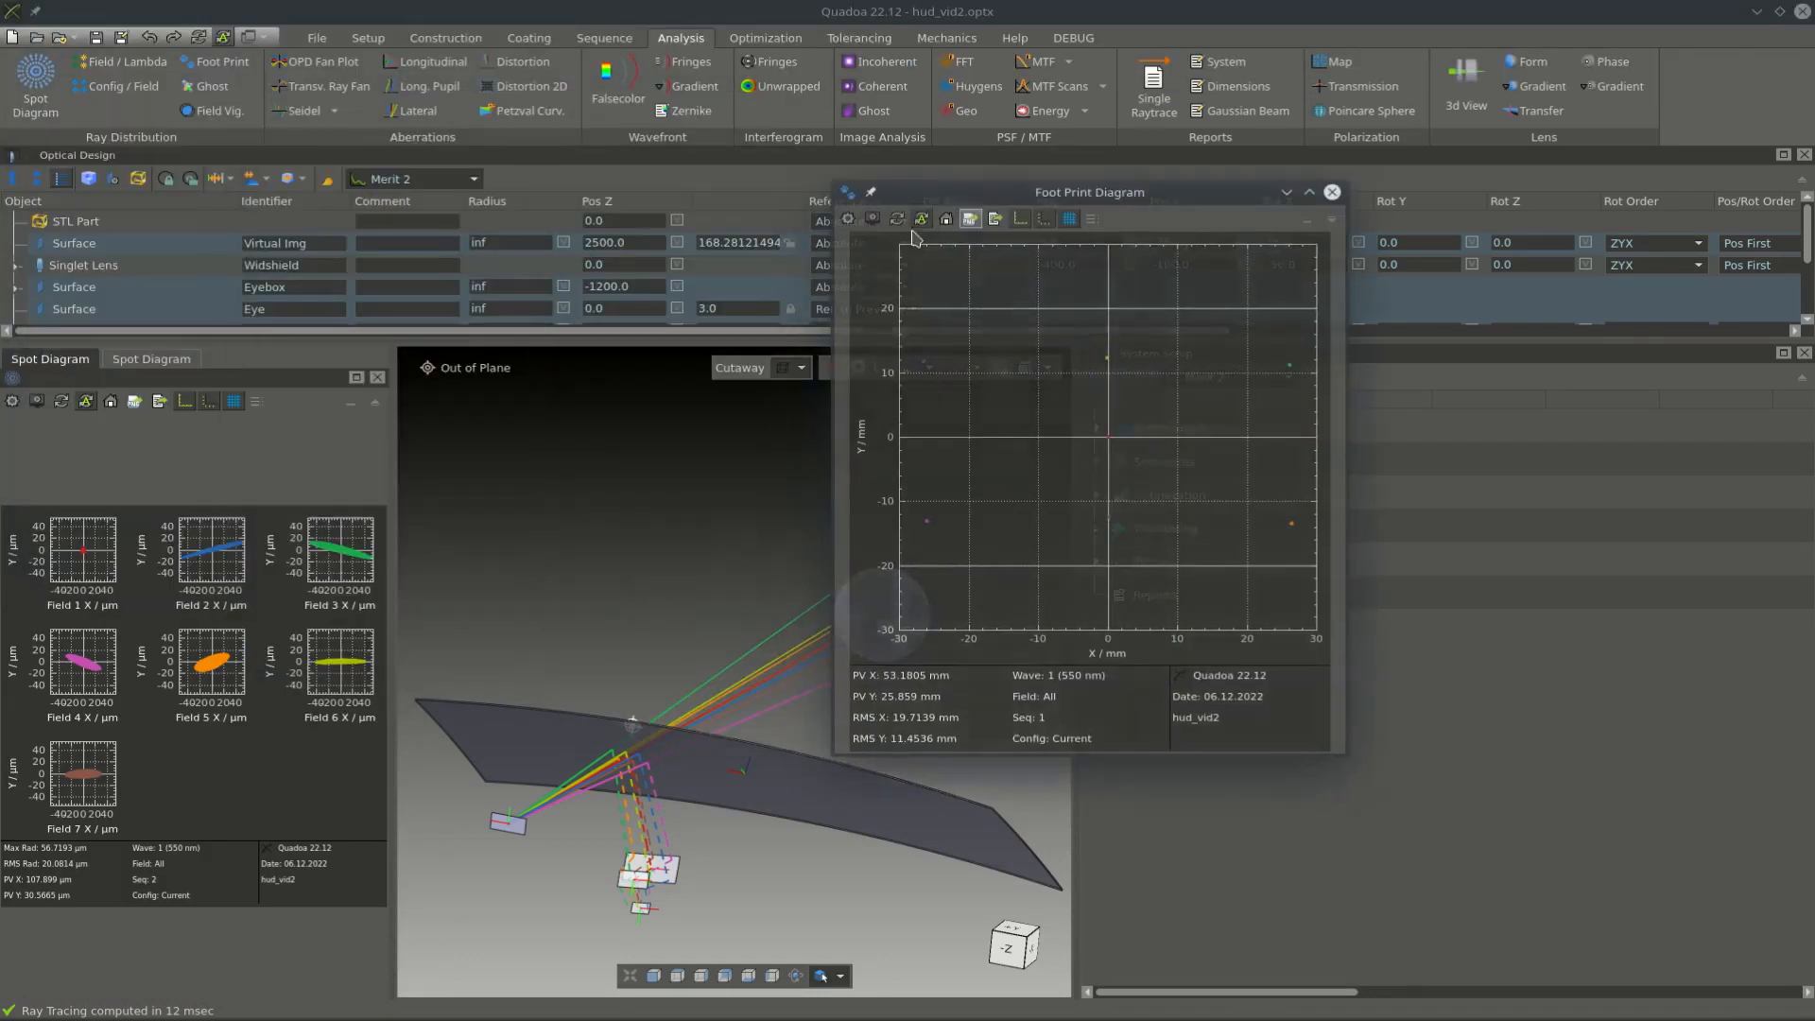
pyautogui.click(848, 218)
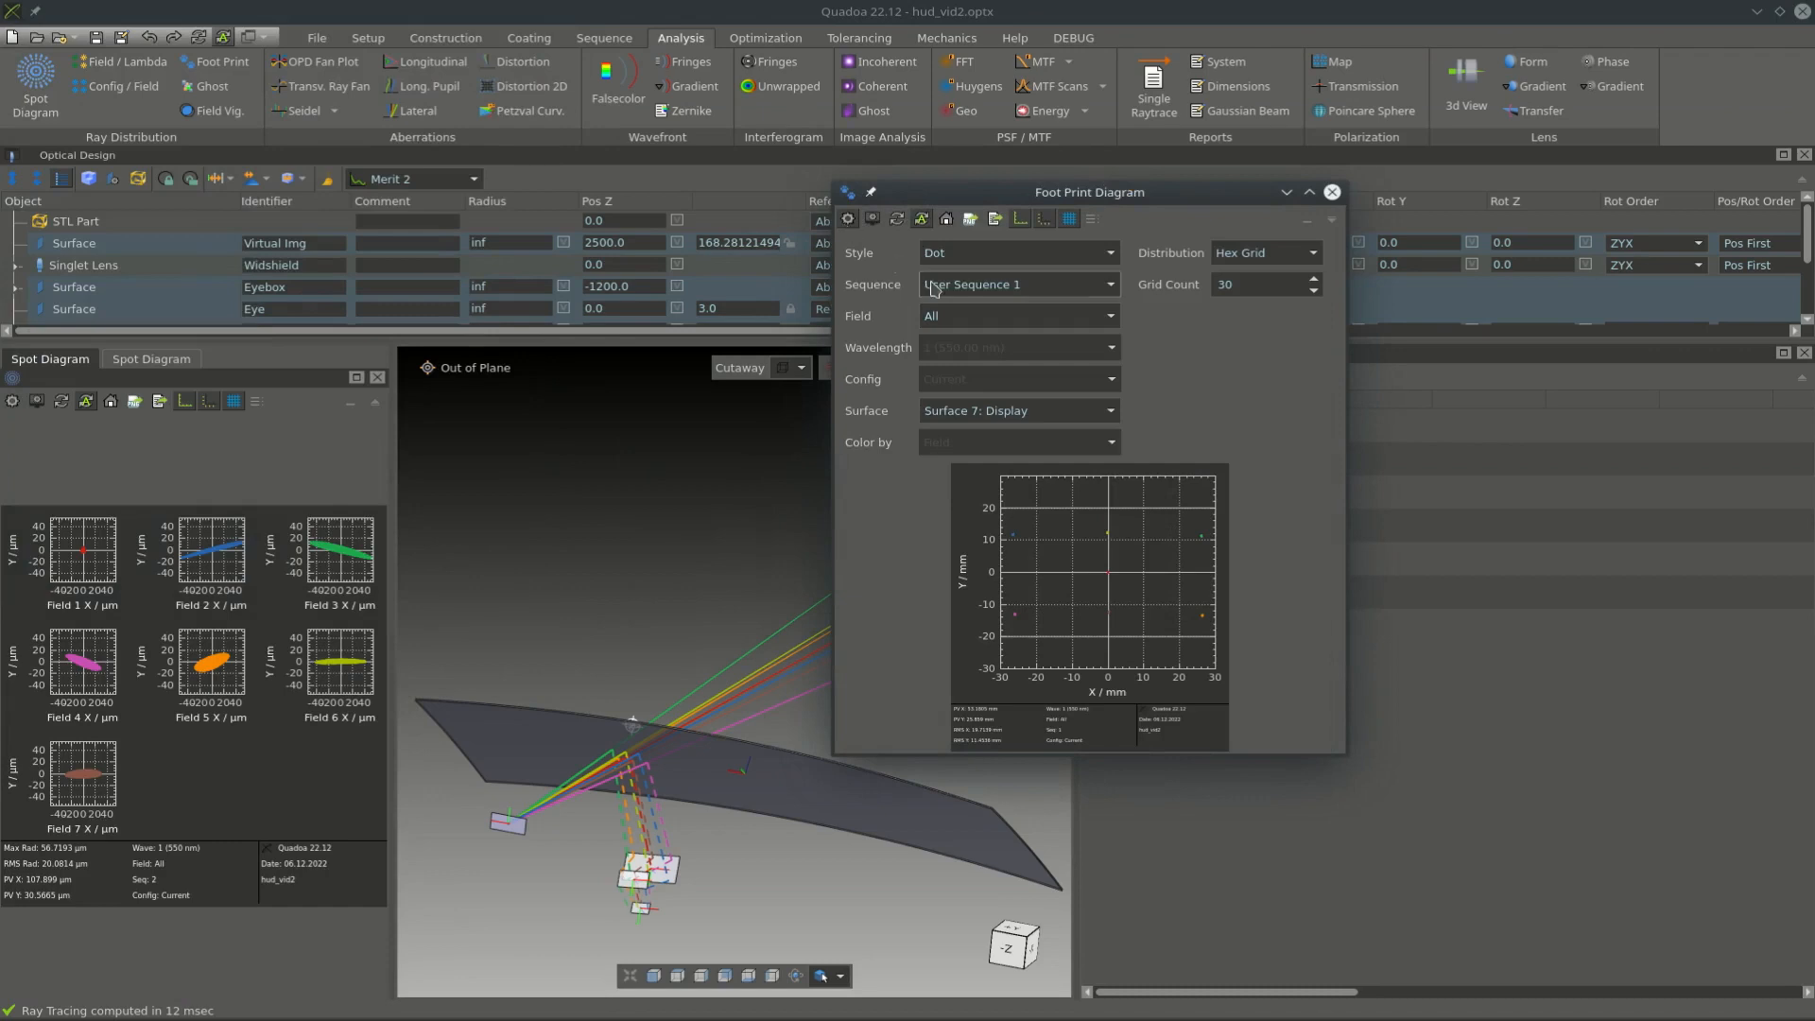
pyautogui.click(1012, 411)
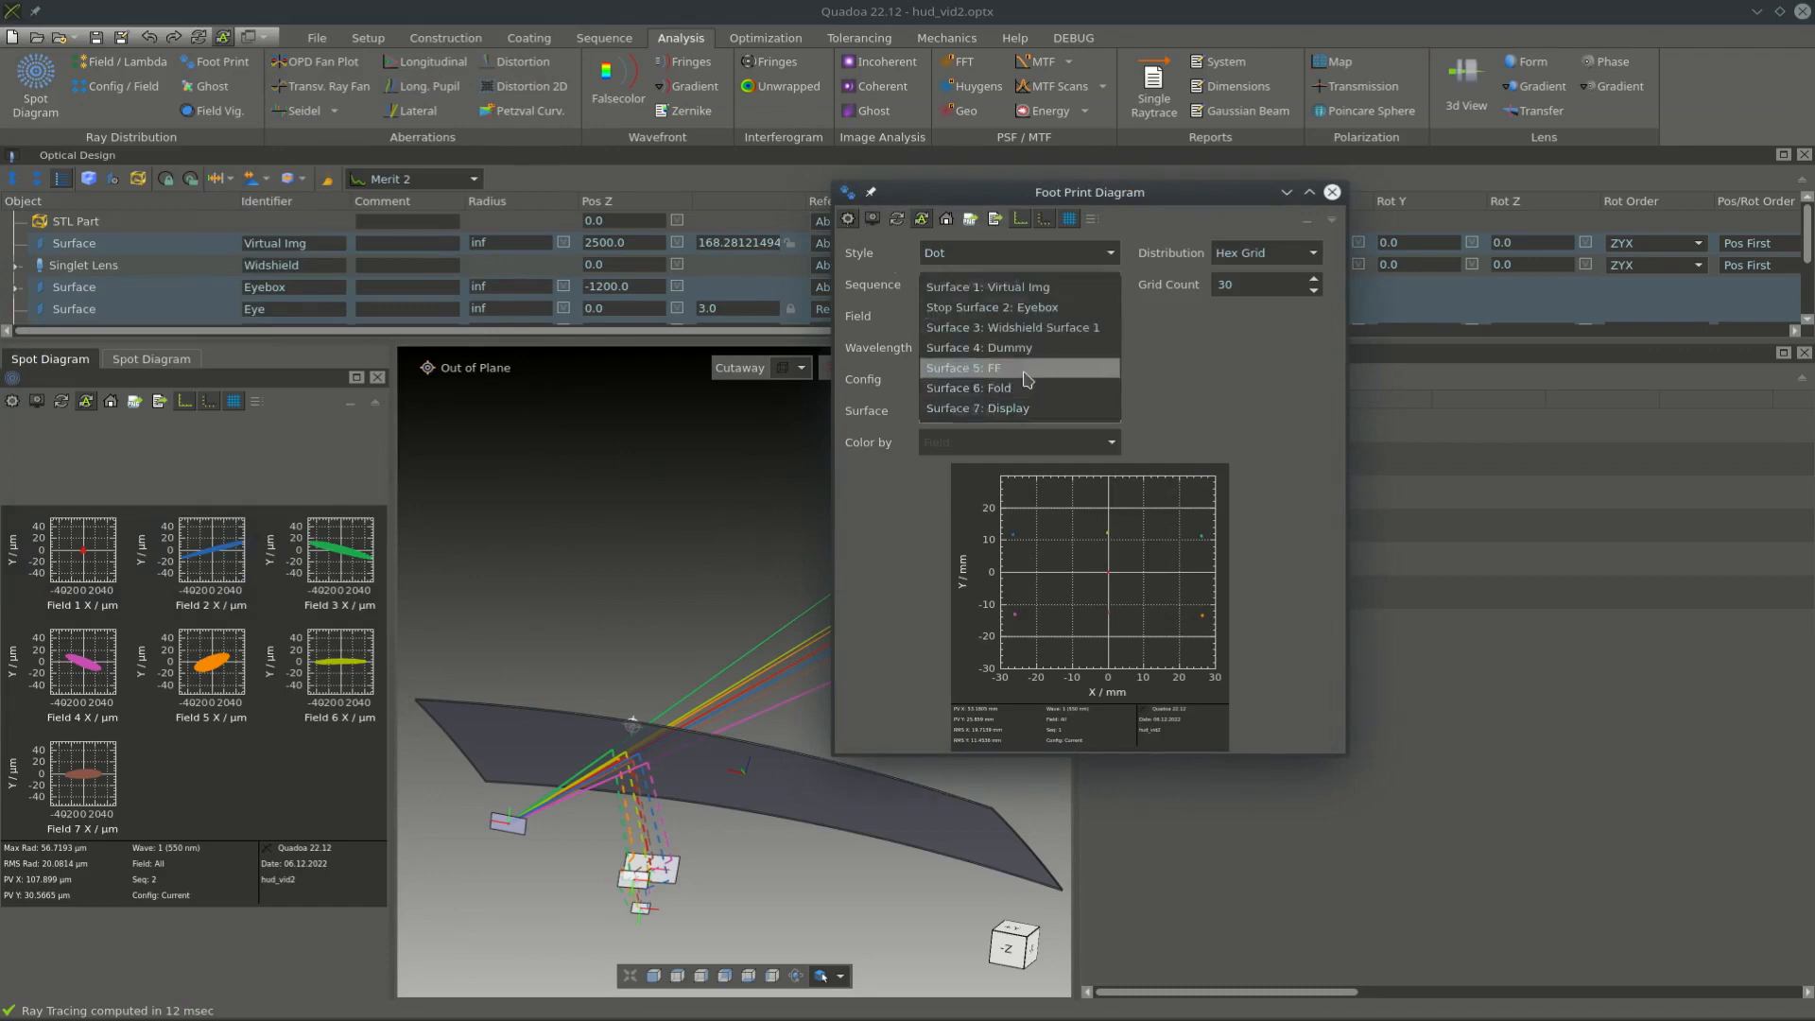
pyautogui.click(1015, 367)
pyautogui.click(848, 220)
pyautogui.click(1332, 192)
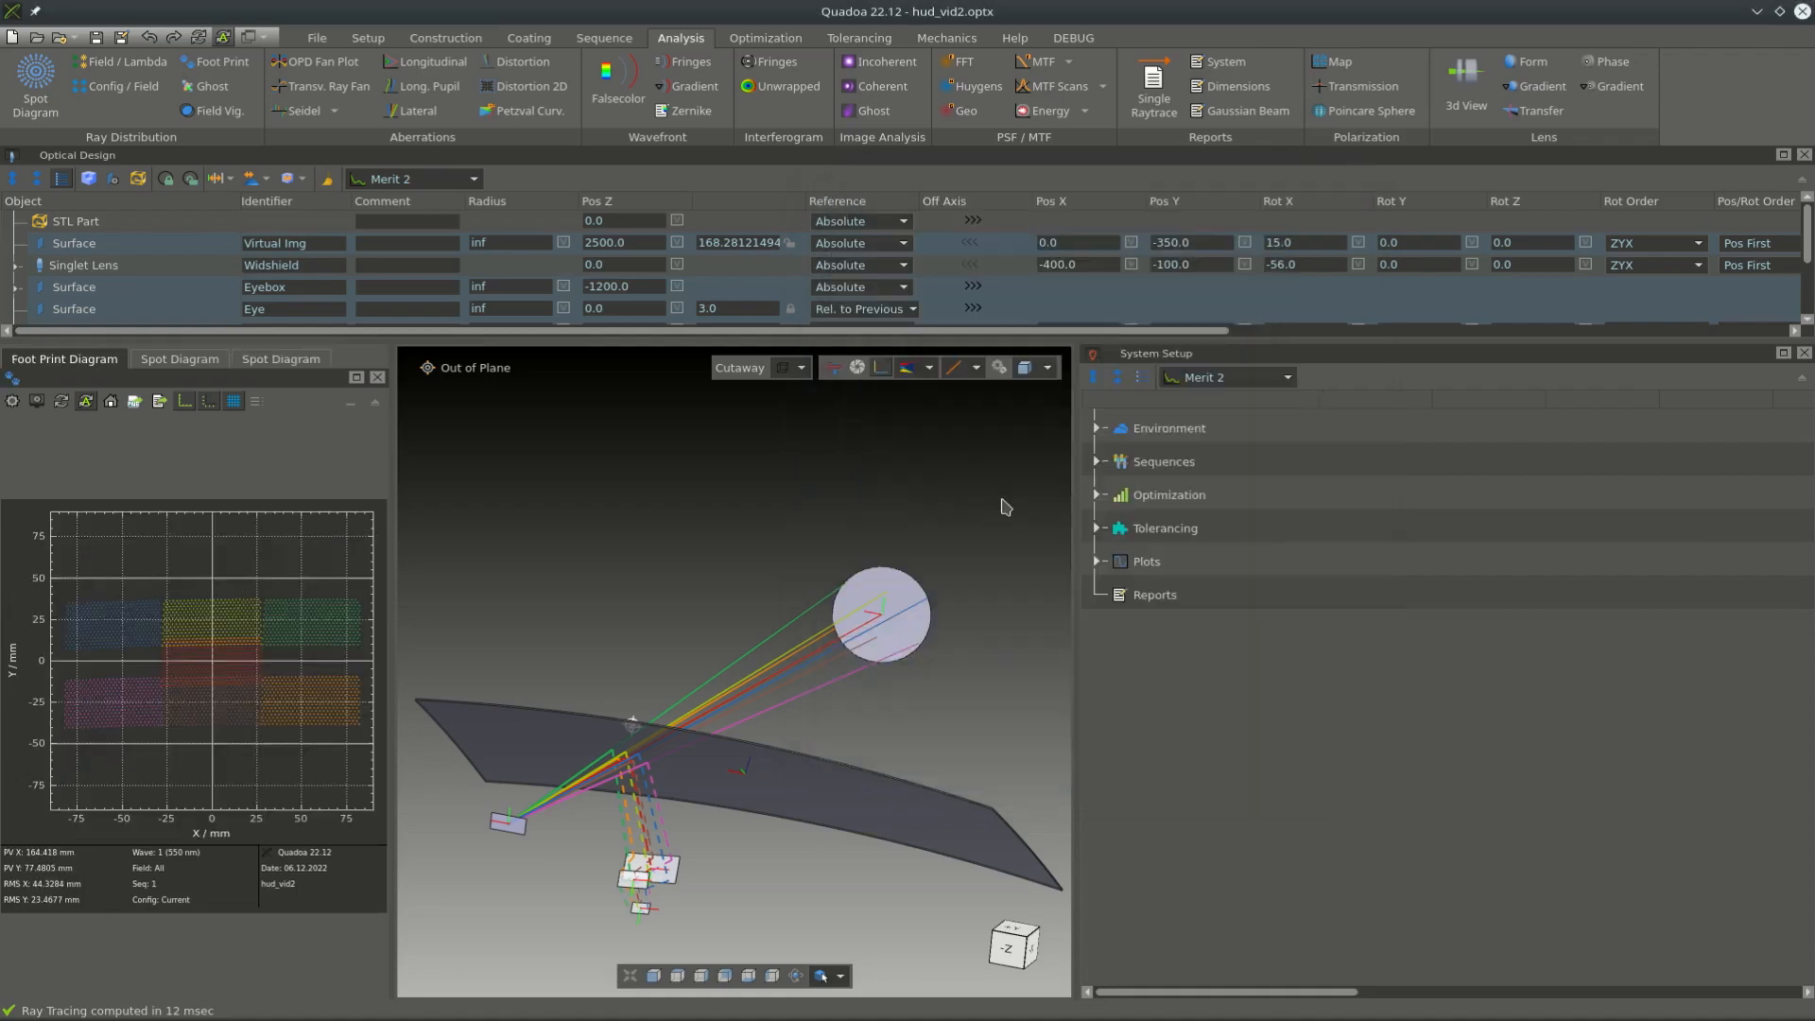
# - Create a 2D distortion plot evaluating User Sequence 2 and dock it as a tab beside the footprint diagram
pyautogui.click(551, 95)
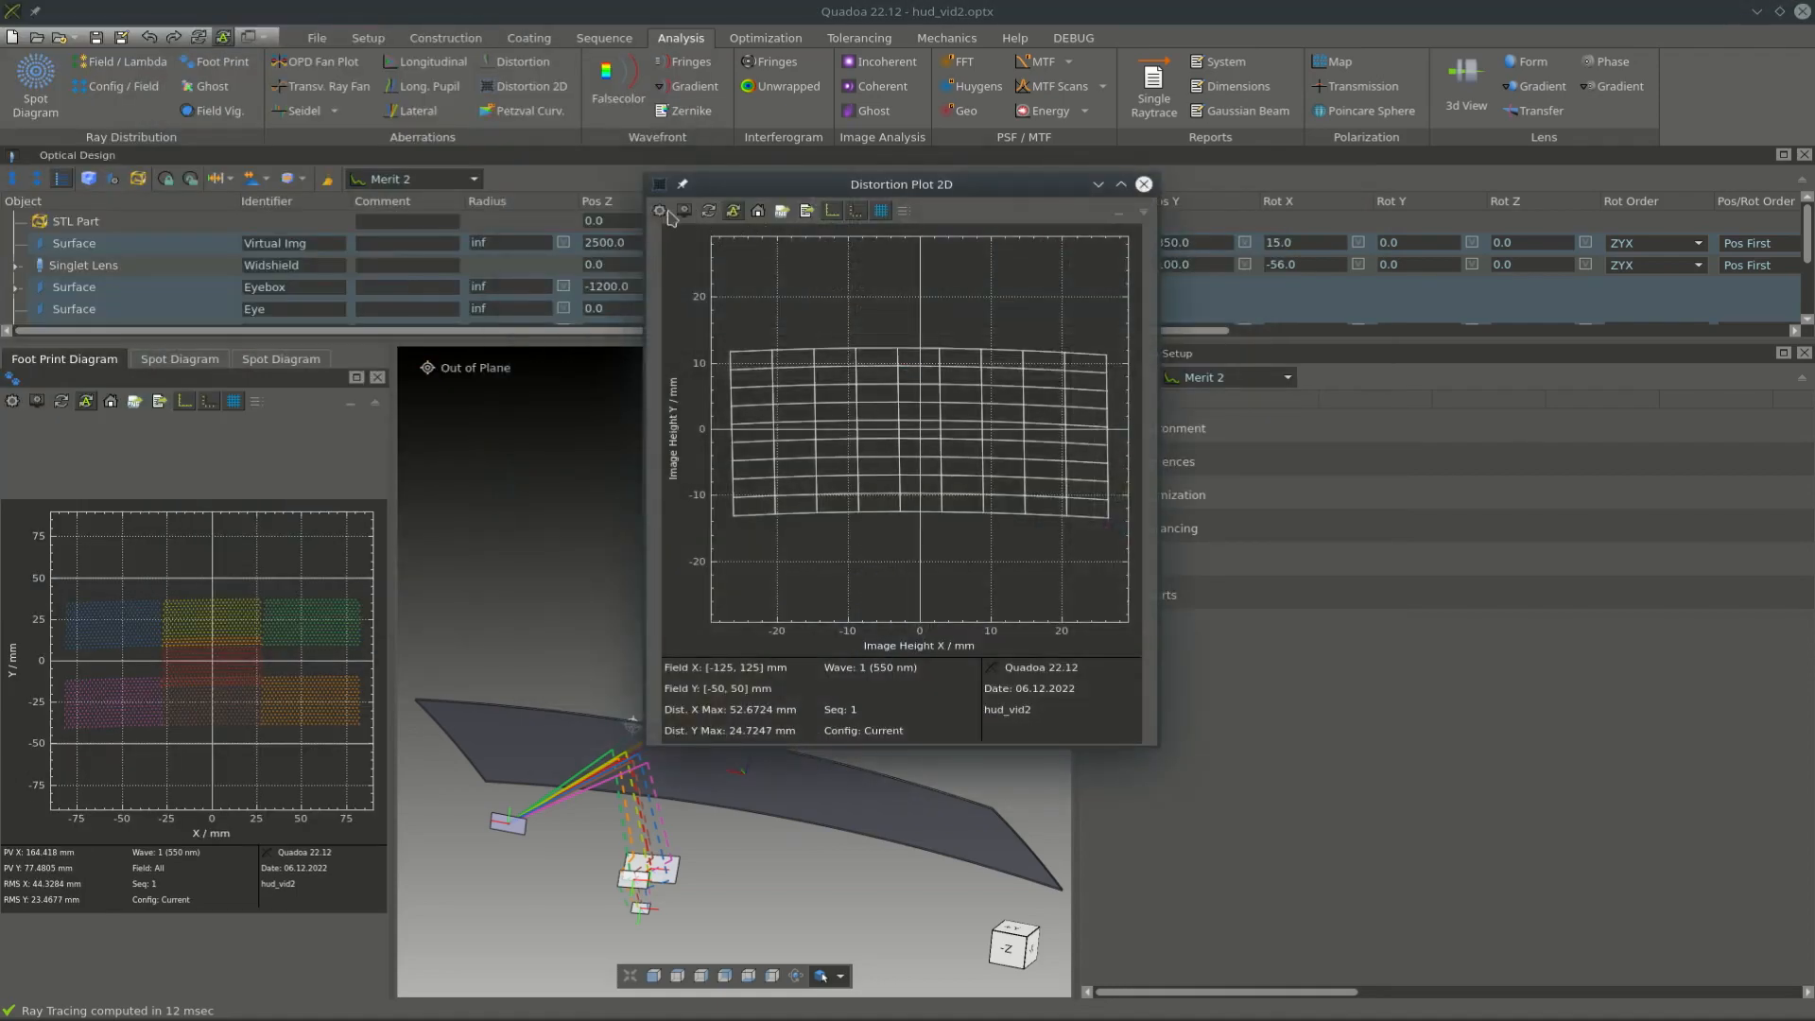
pyautogui.click(791, 250)
pyautogui.click(811, 276)
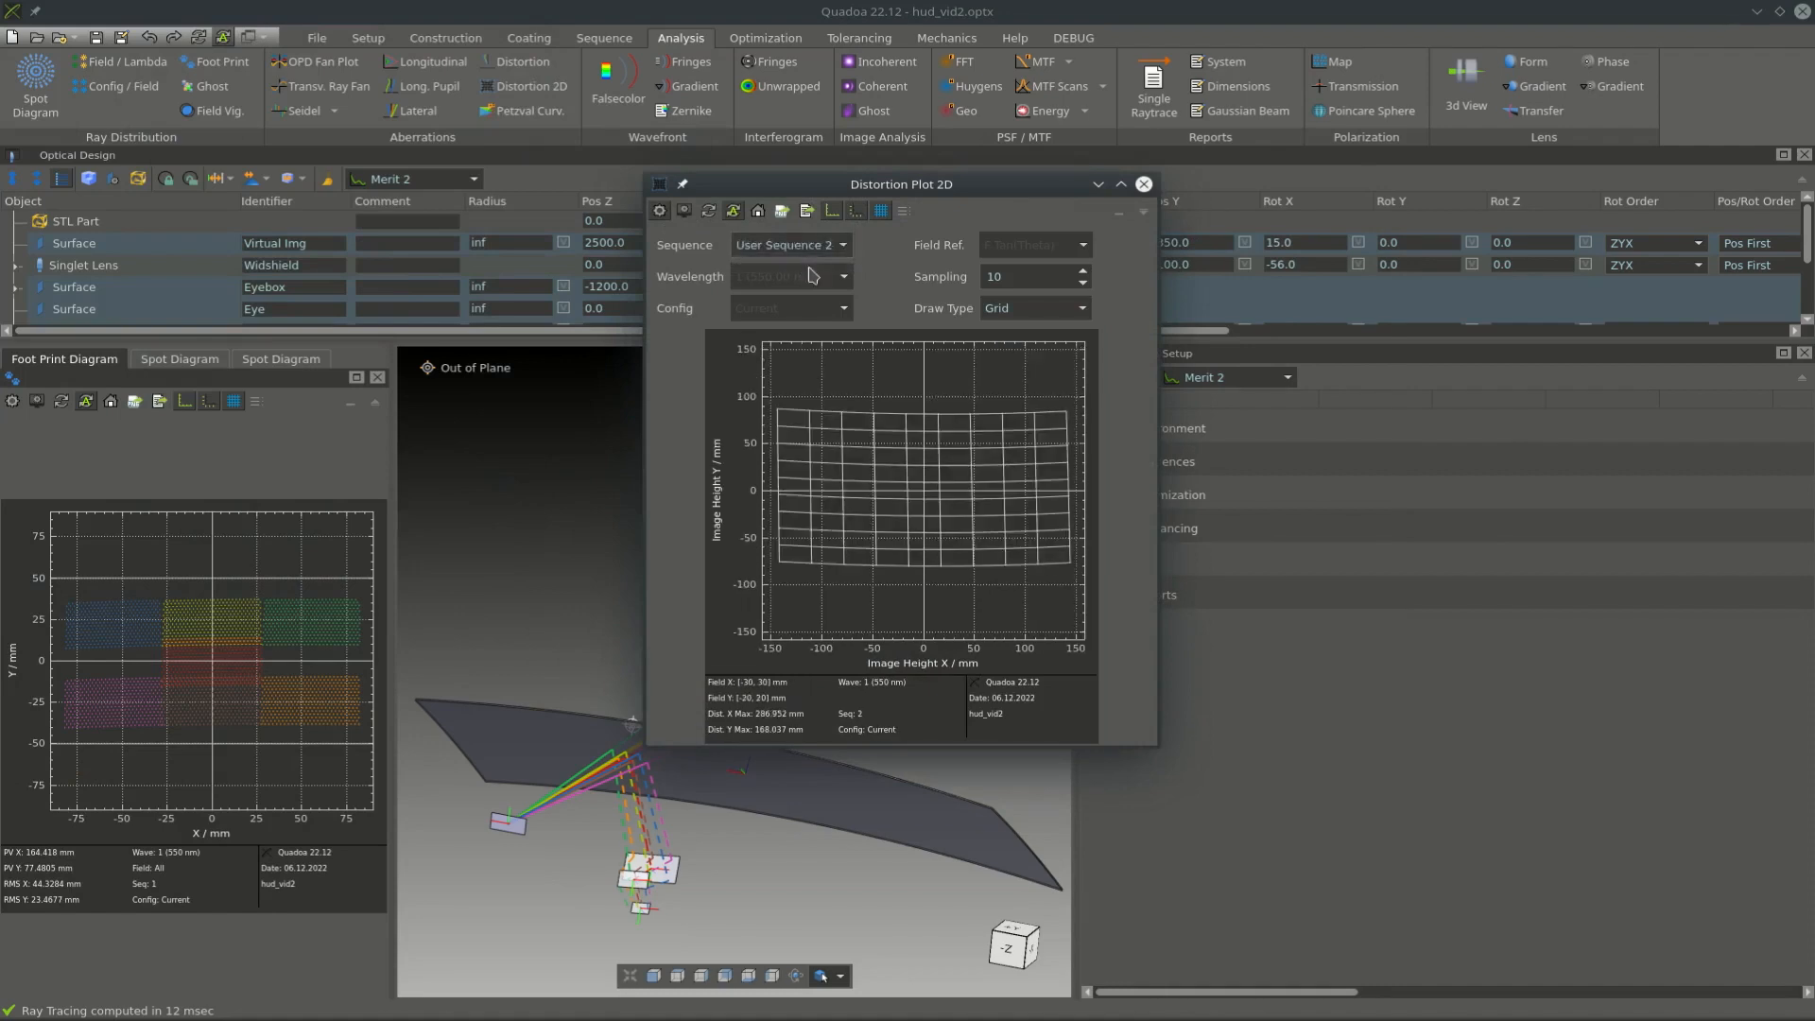
pyautogui.click(1118, 212)
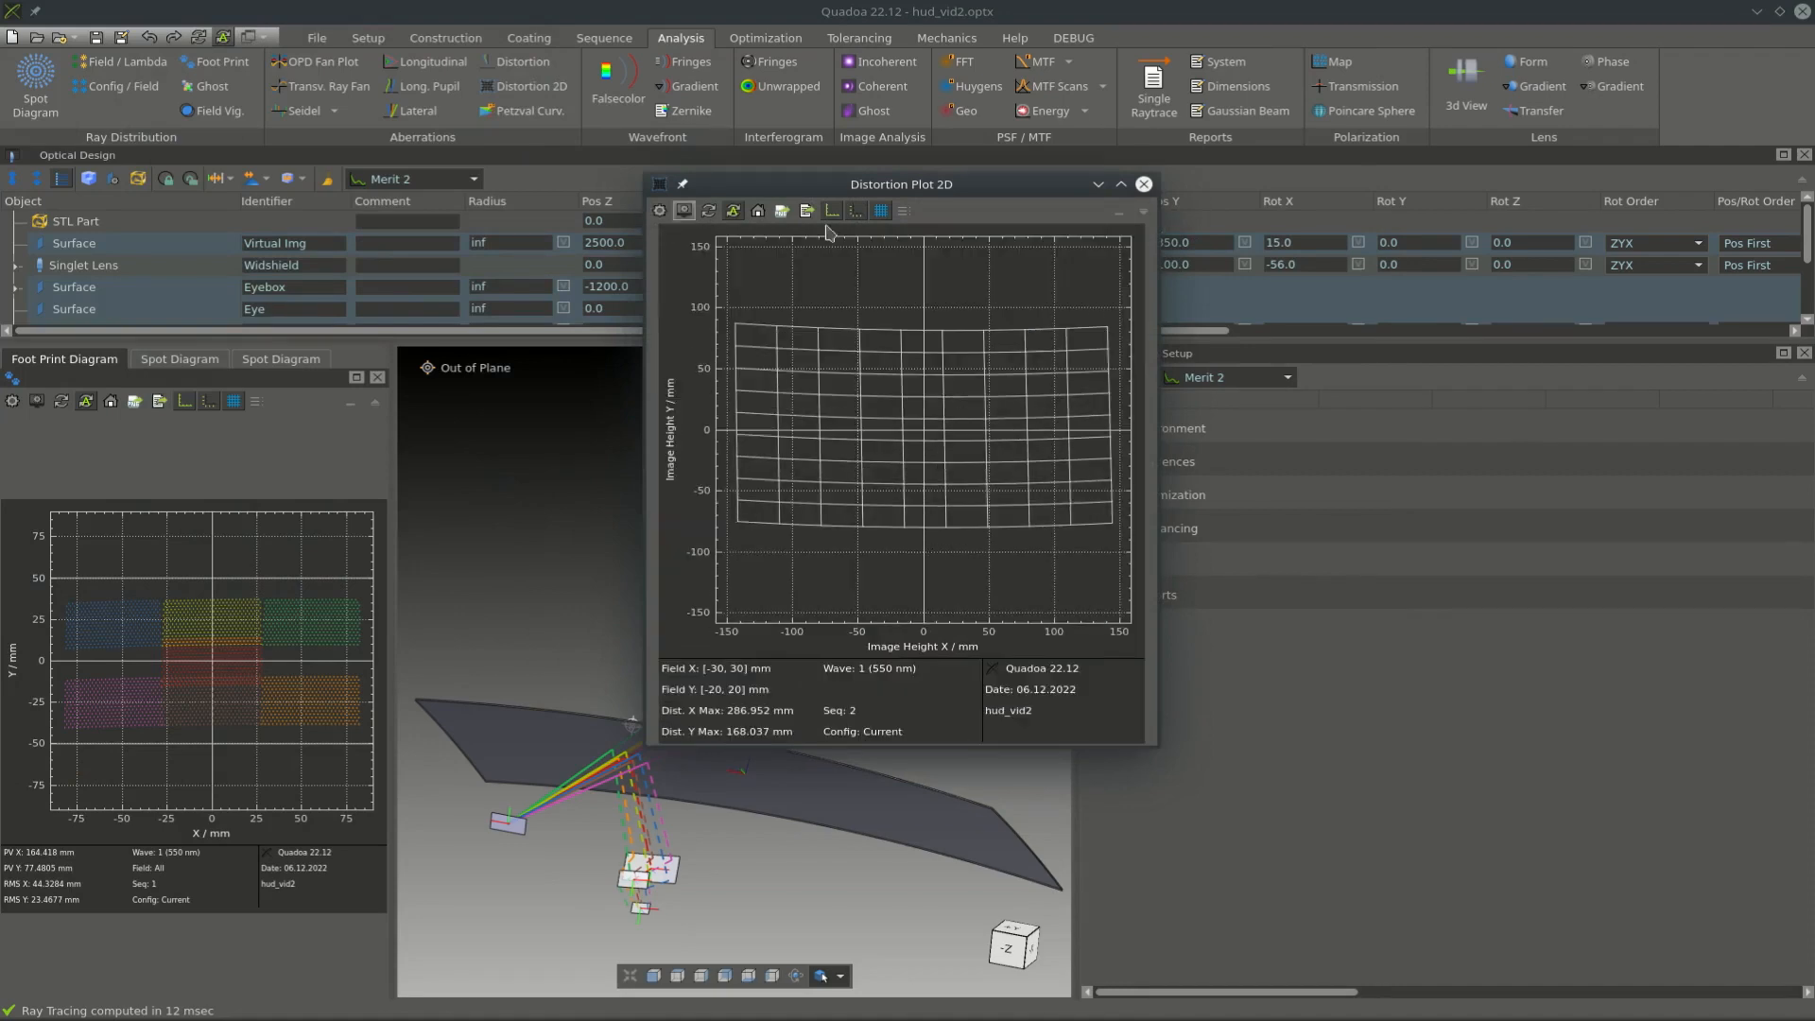
pyautogui.click(1139, 216)
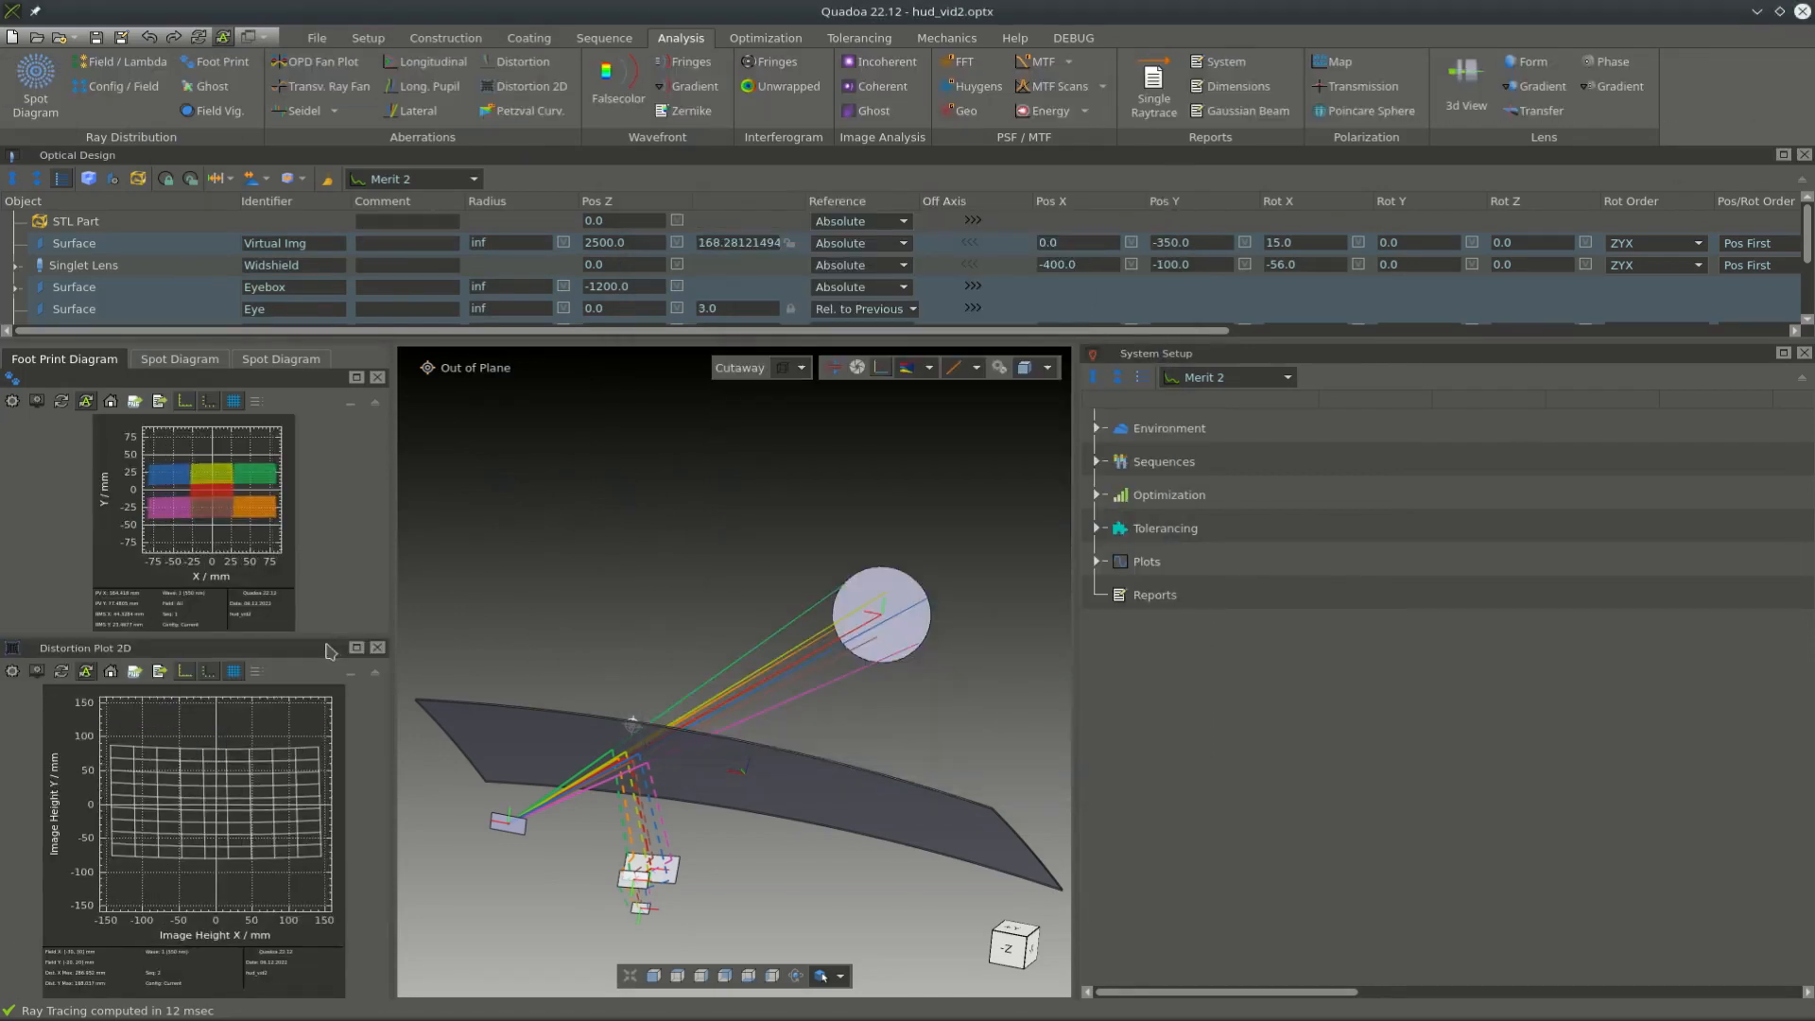
pyautogui.moveTo(309, 649); pyautogui.dragTo(305, 619)
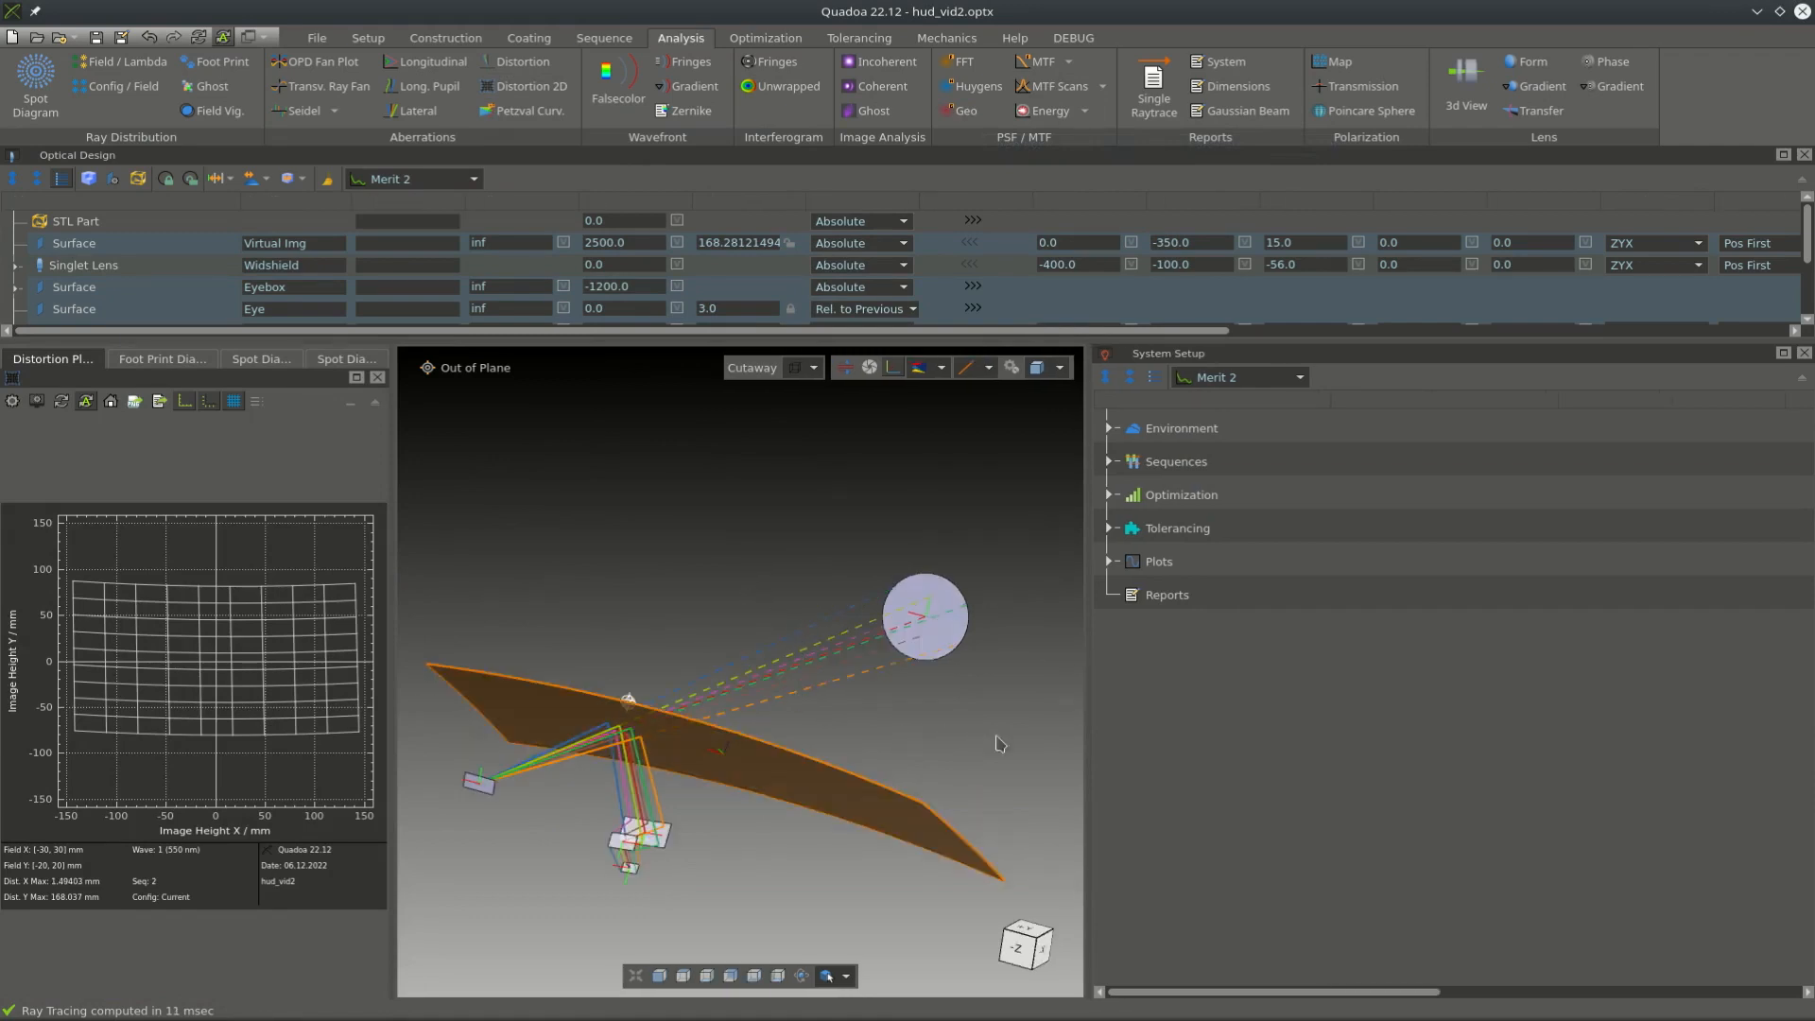
# - Add a new user sequence whose surface list runs from Eyebox to surface 1 of Widshield
pyautogui.moveTo(1004, 758); pyautogui.dragTo(701, 697)
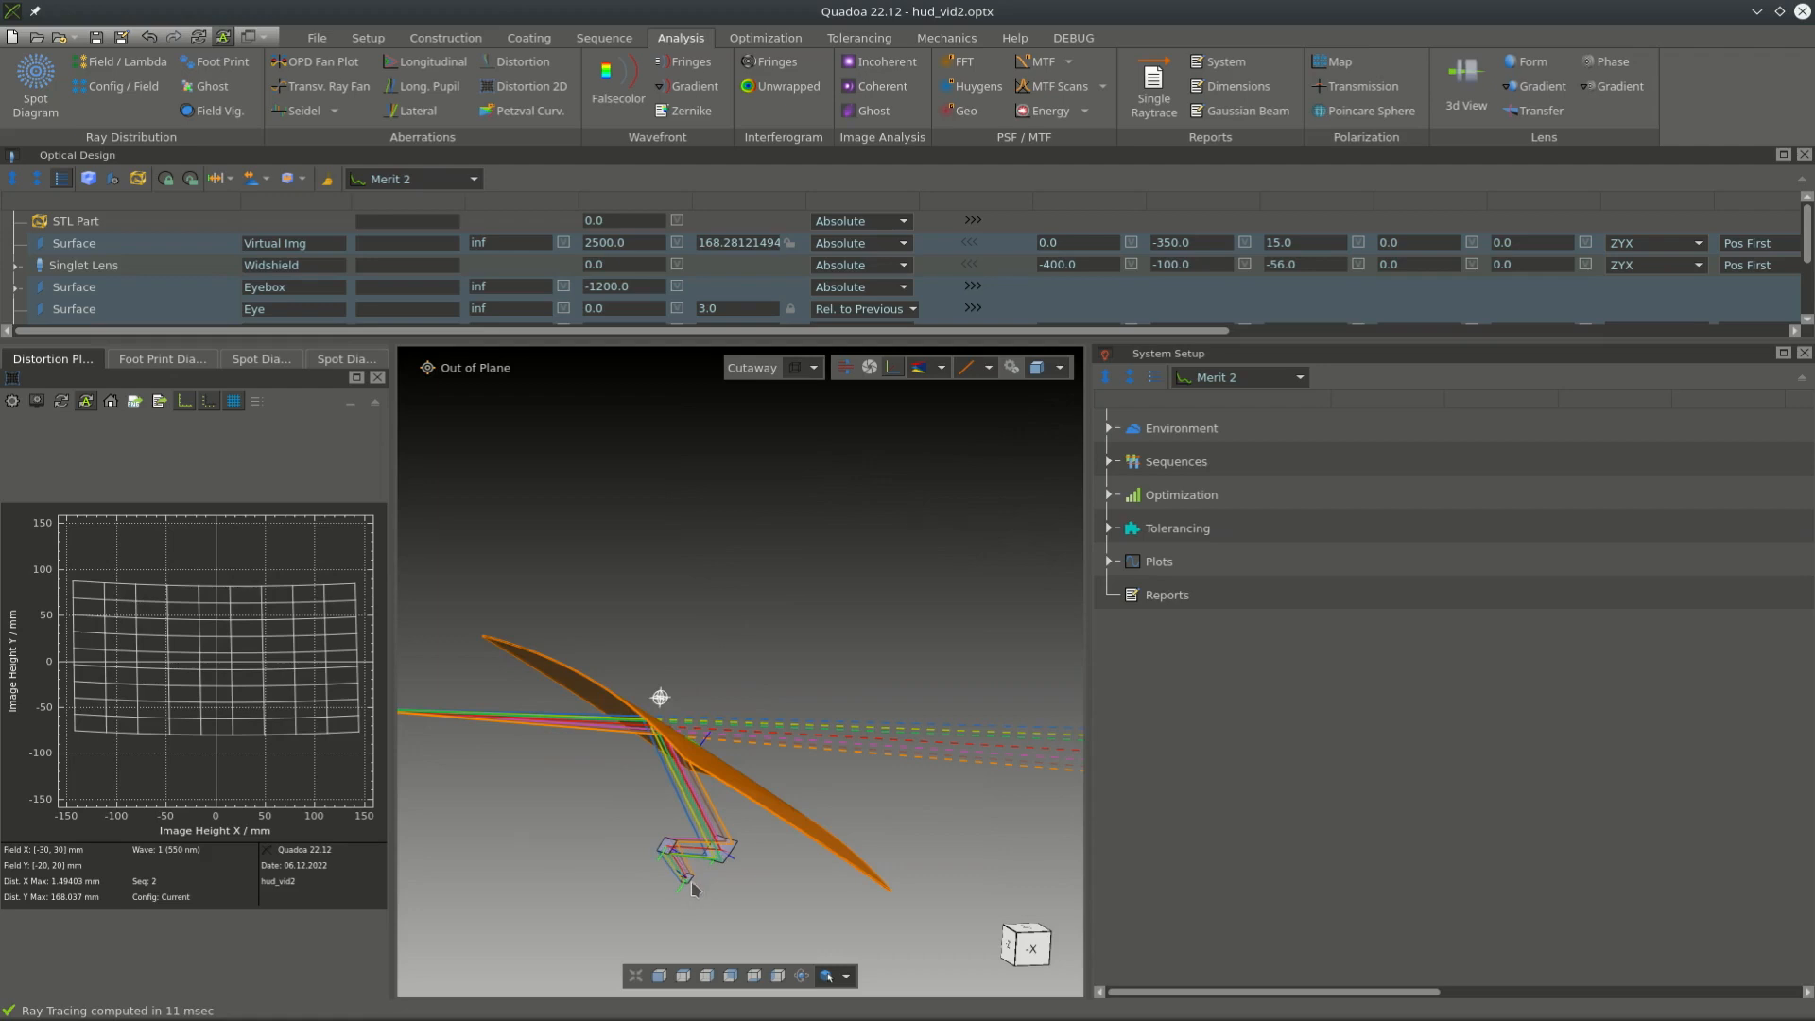
pyautogui.moveTo(701, 785); pyautogui.dragTo(987, 662)
pyautogui.click(1110, 463)
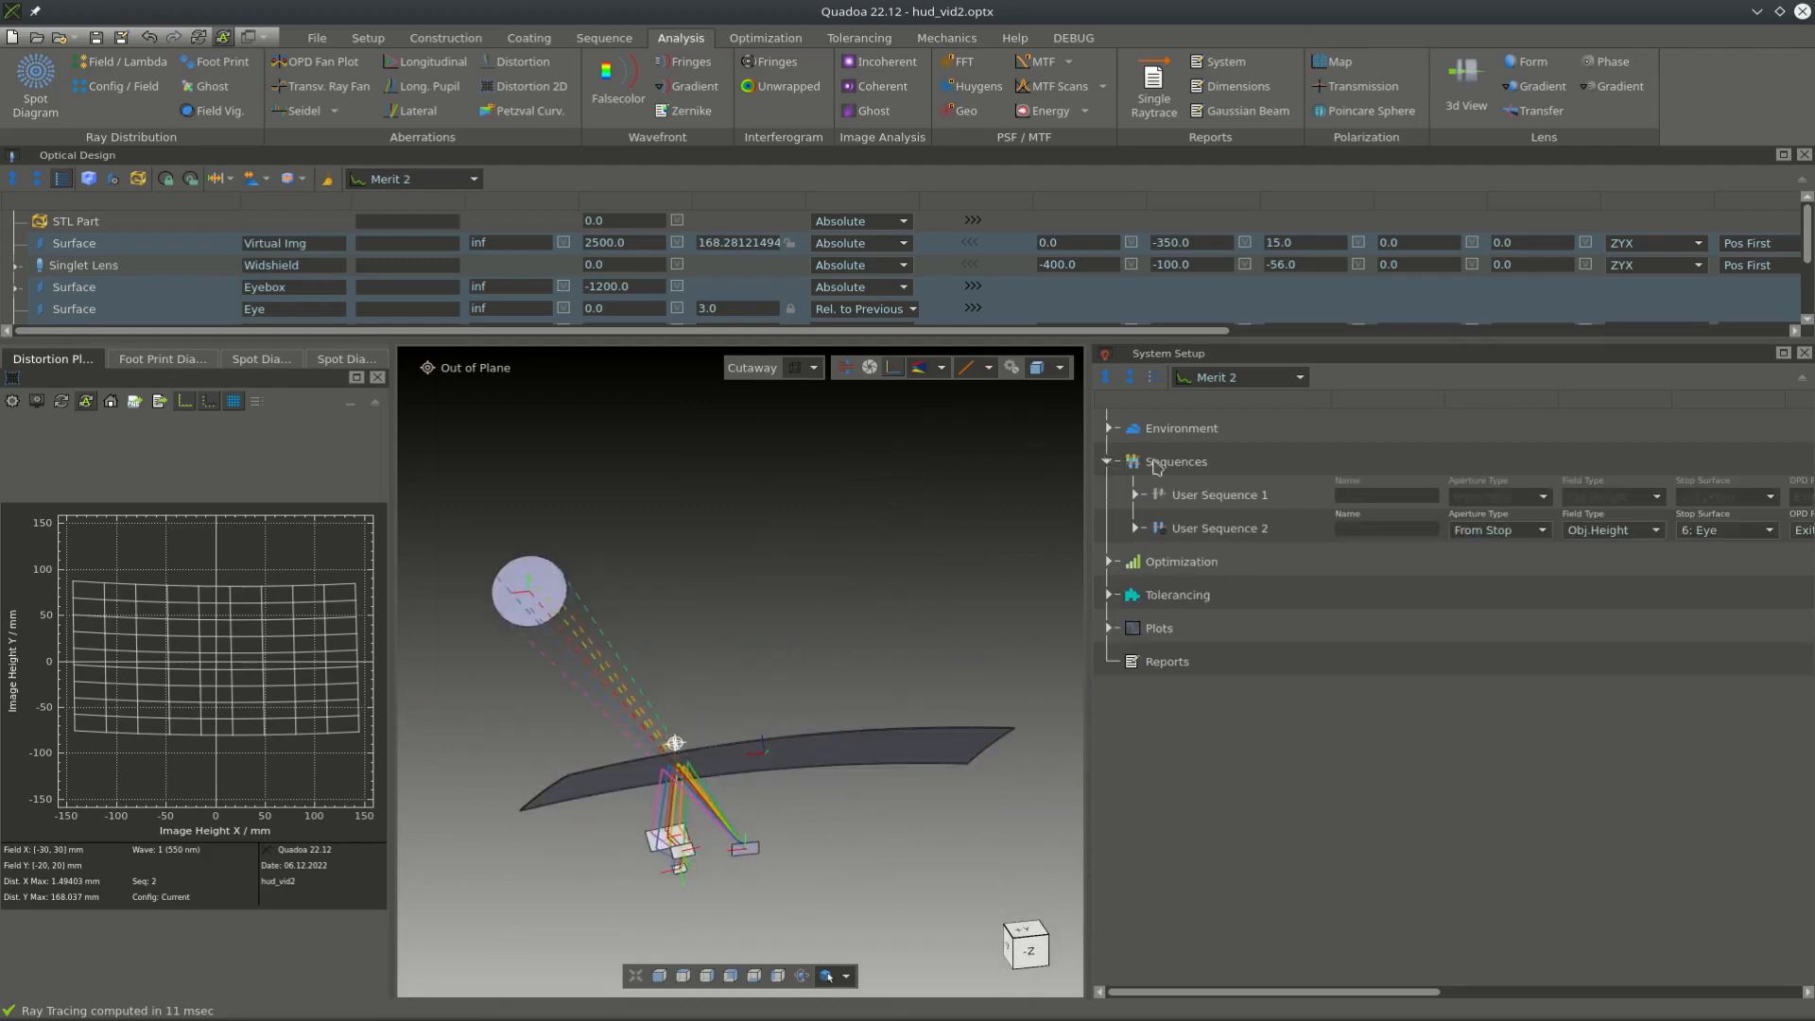
pyautogui.rightClick(1154, 461)
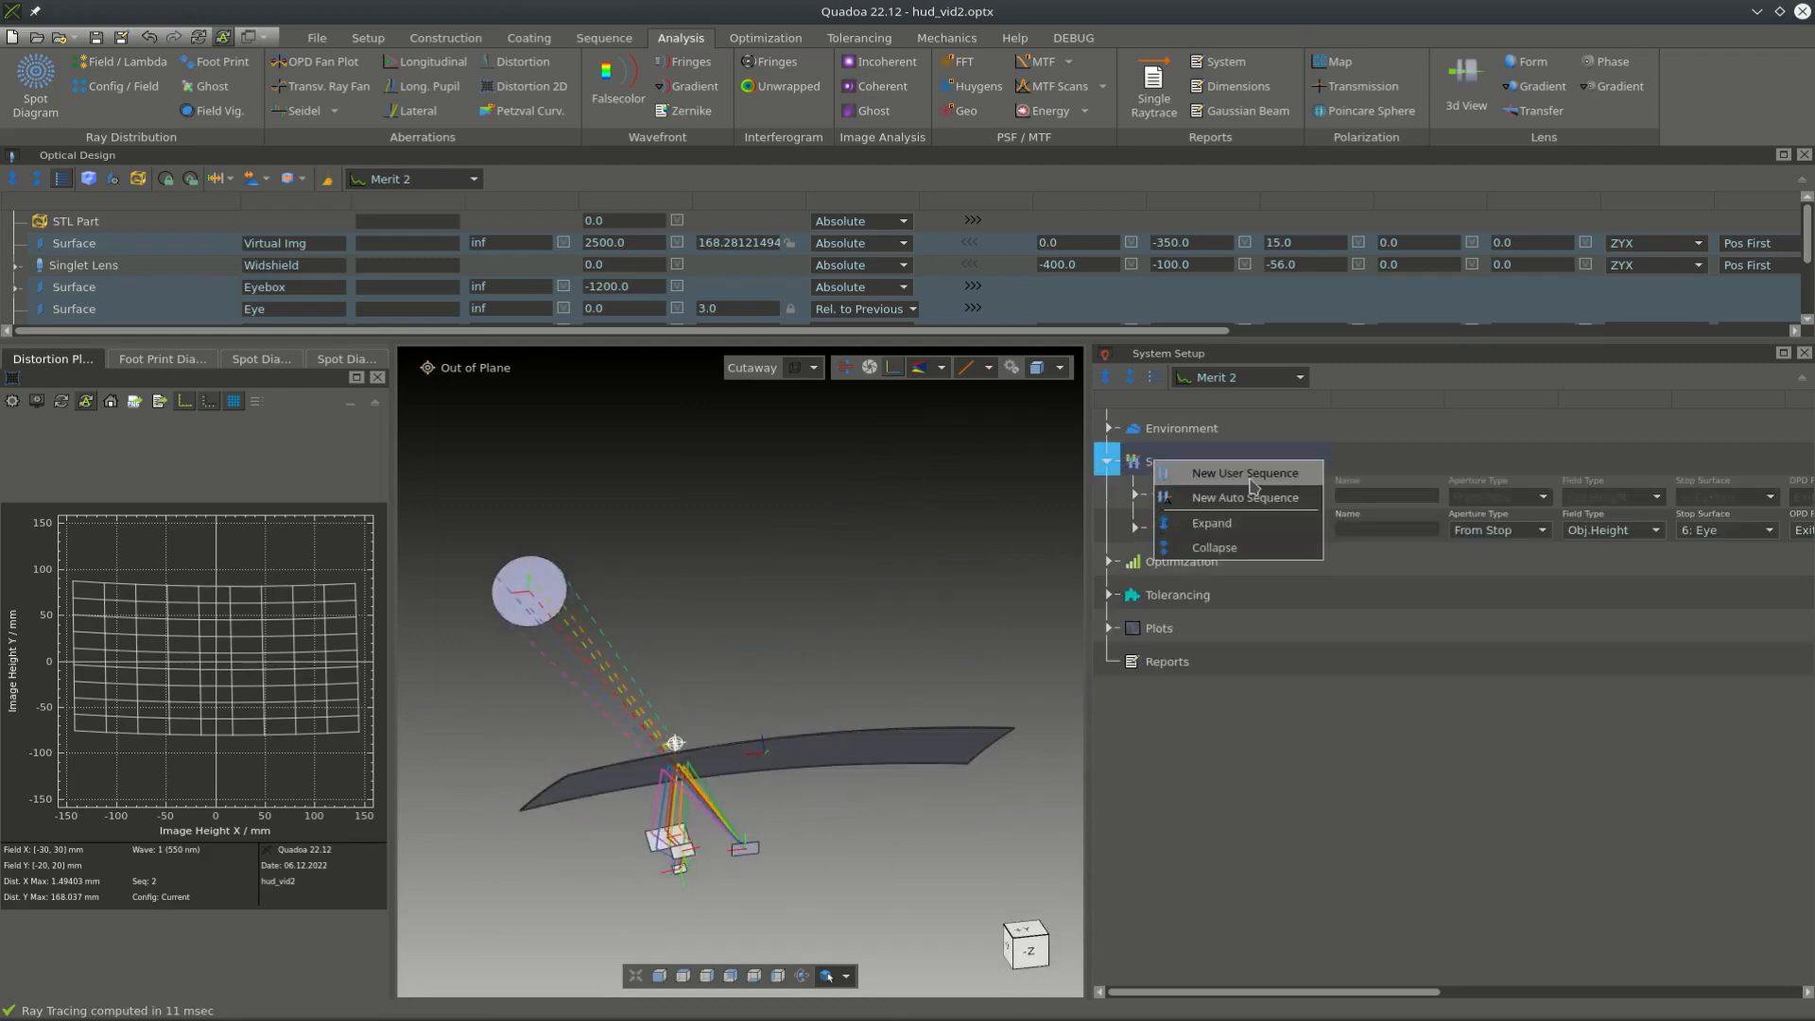
pyautogui.click(1254, 473)
pyautogui.click(1135, 566)
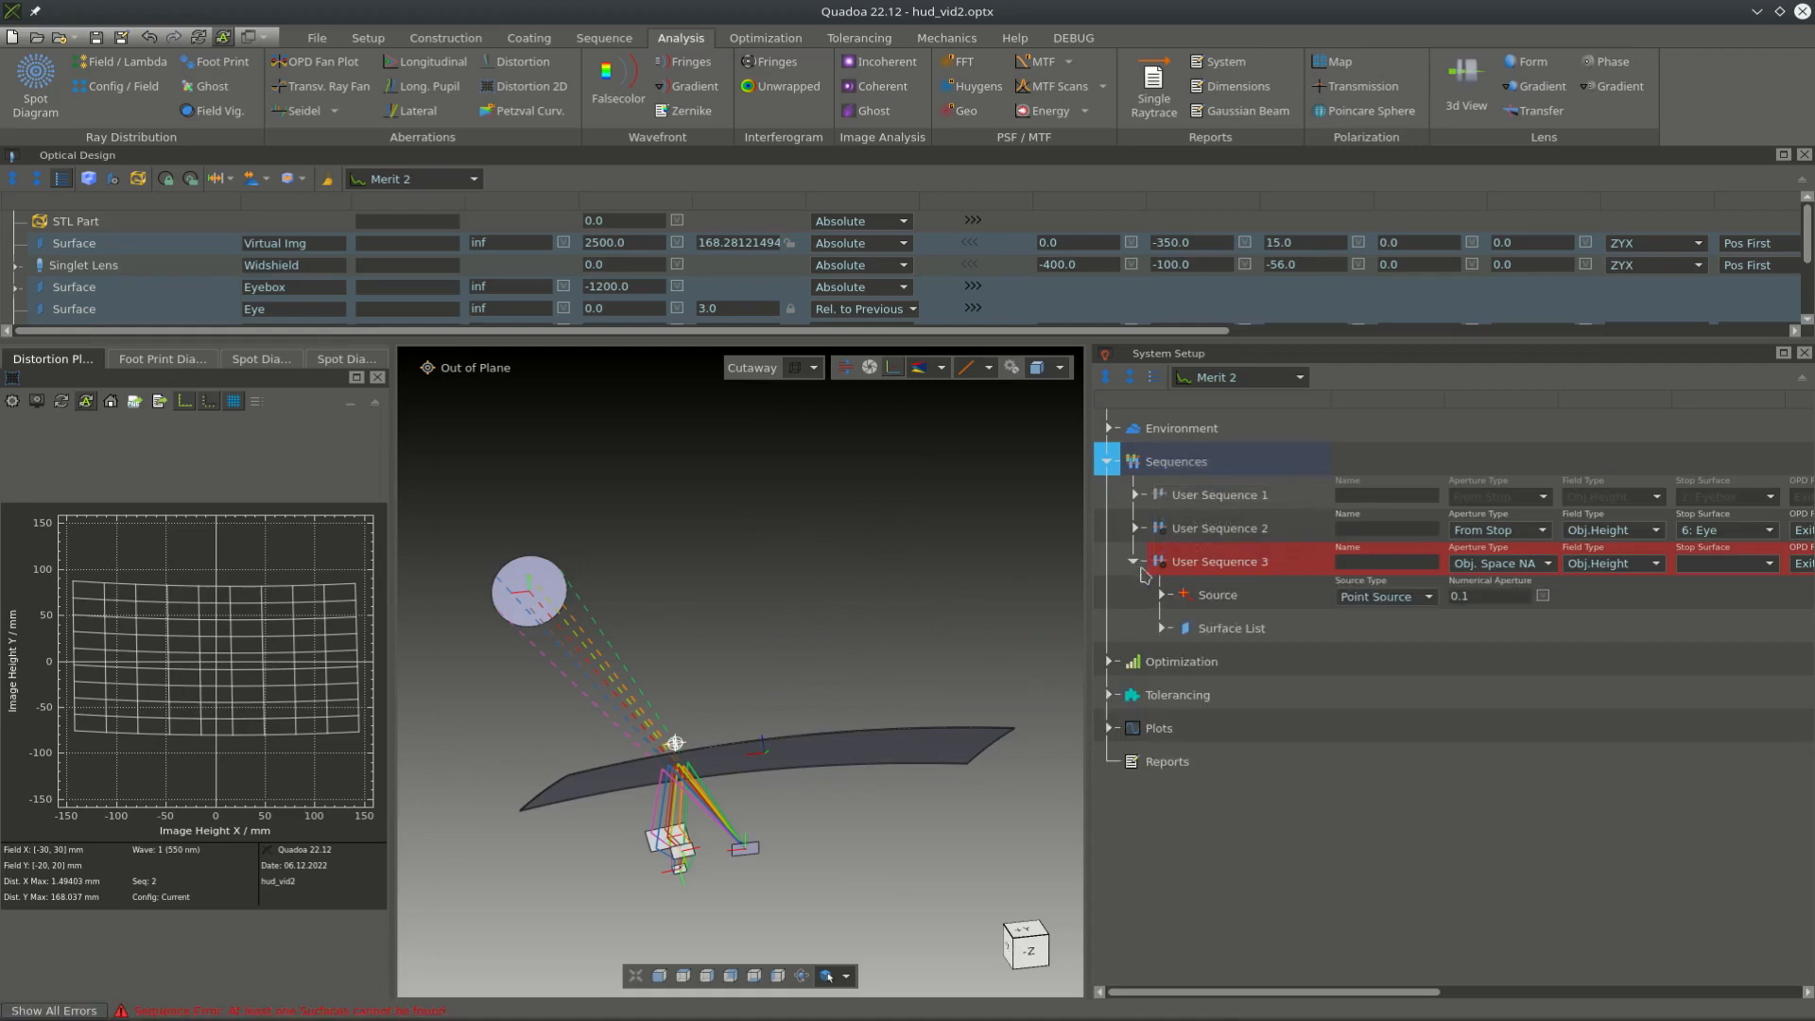
pyautogui.click(1160, 629)
pyautogui.click(1386, 663)
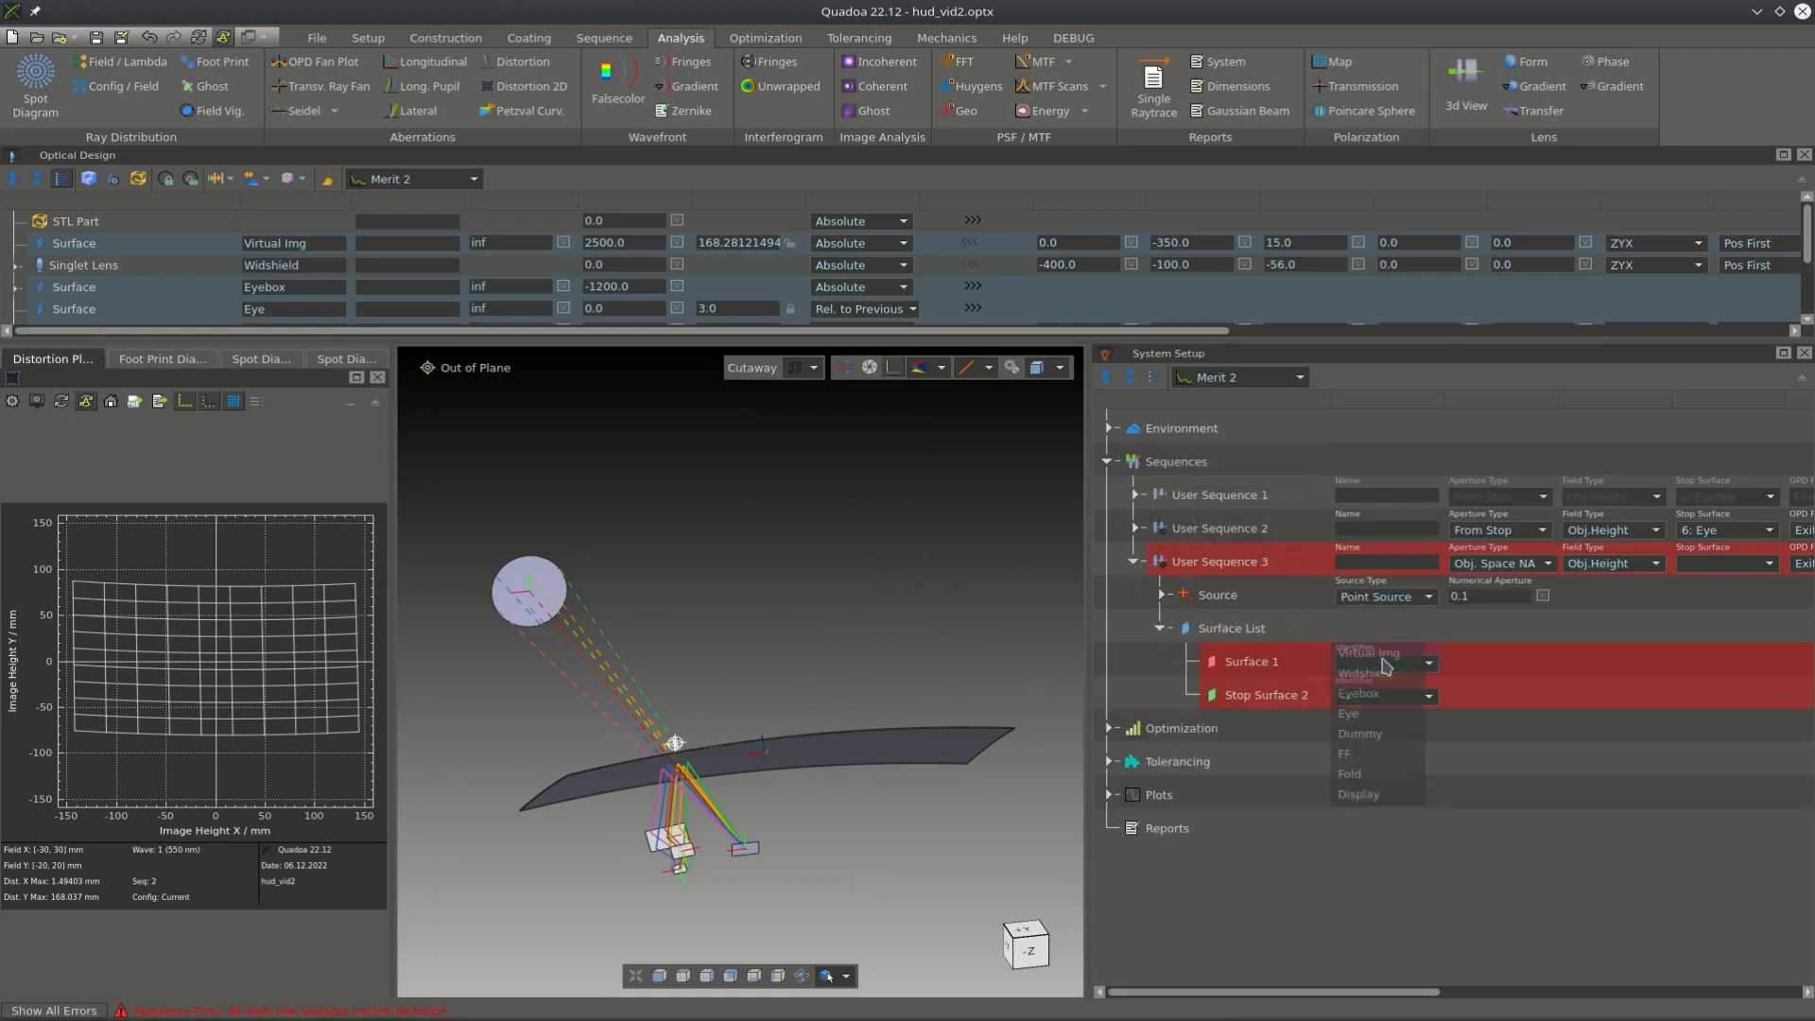
pyautogui.click(1386, 692)
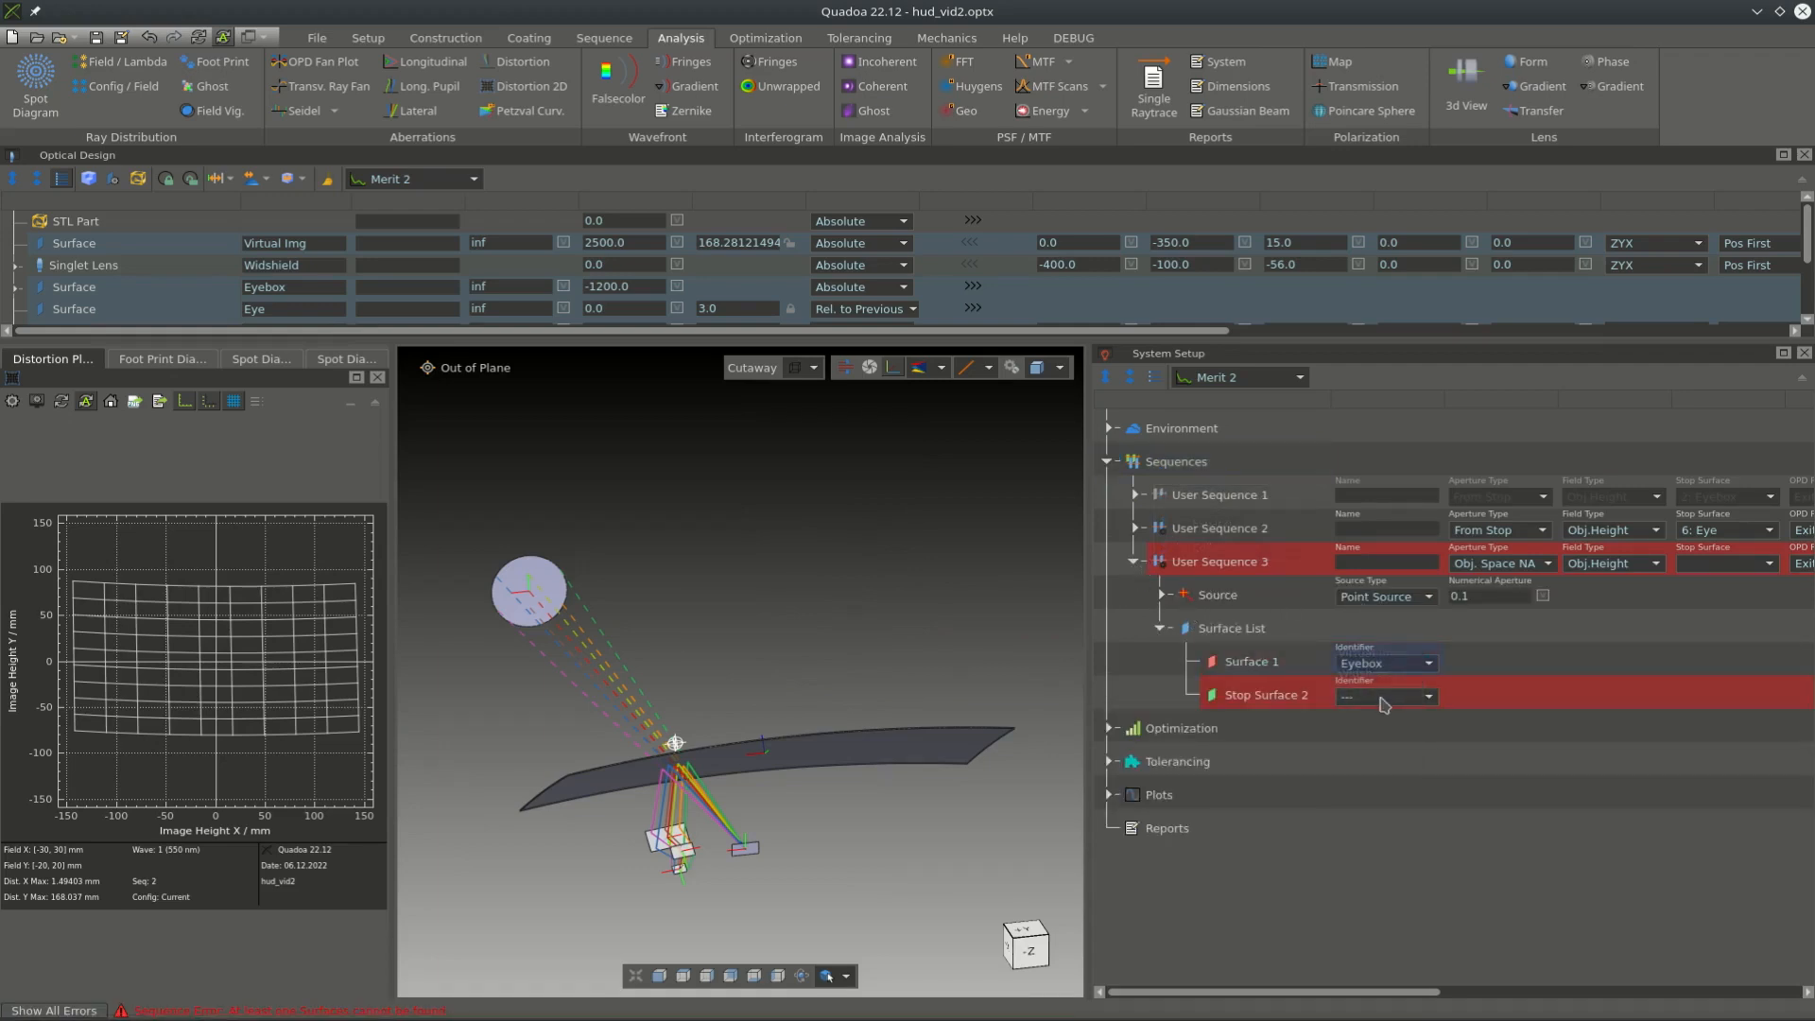
pyautogui.click(1384, 701)
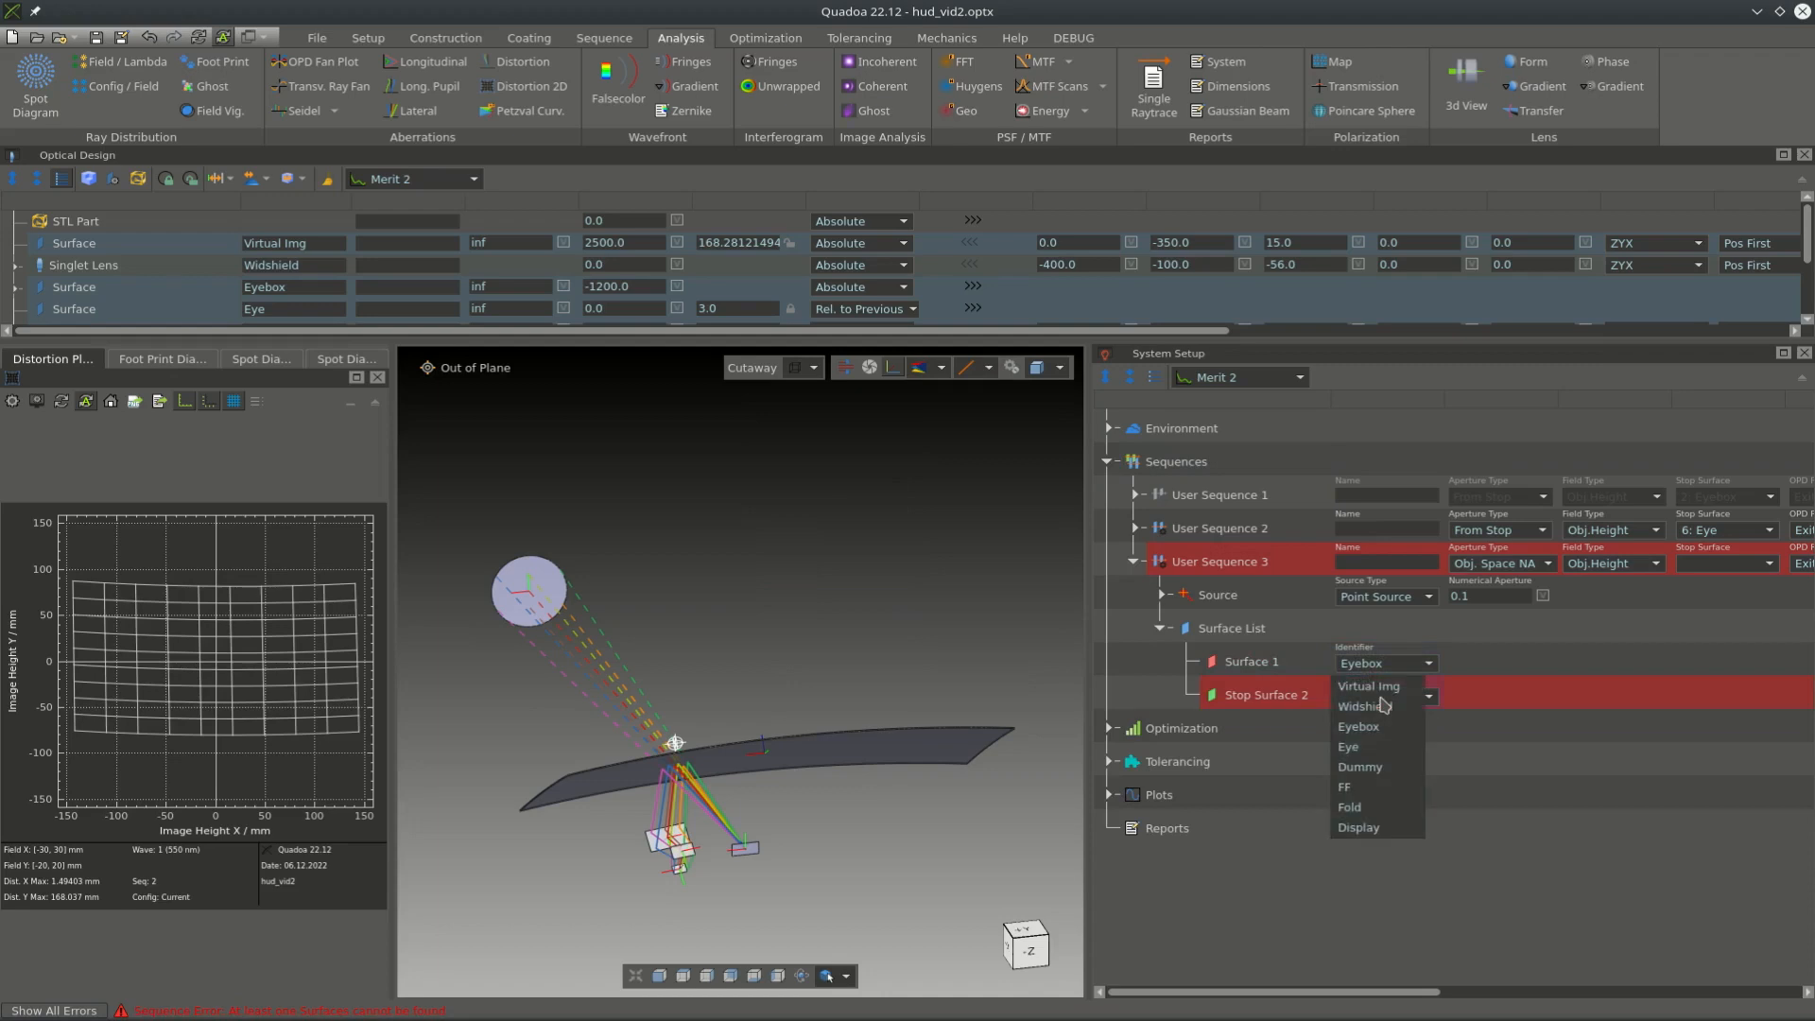
pyautogui.click(1384, 706)
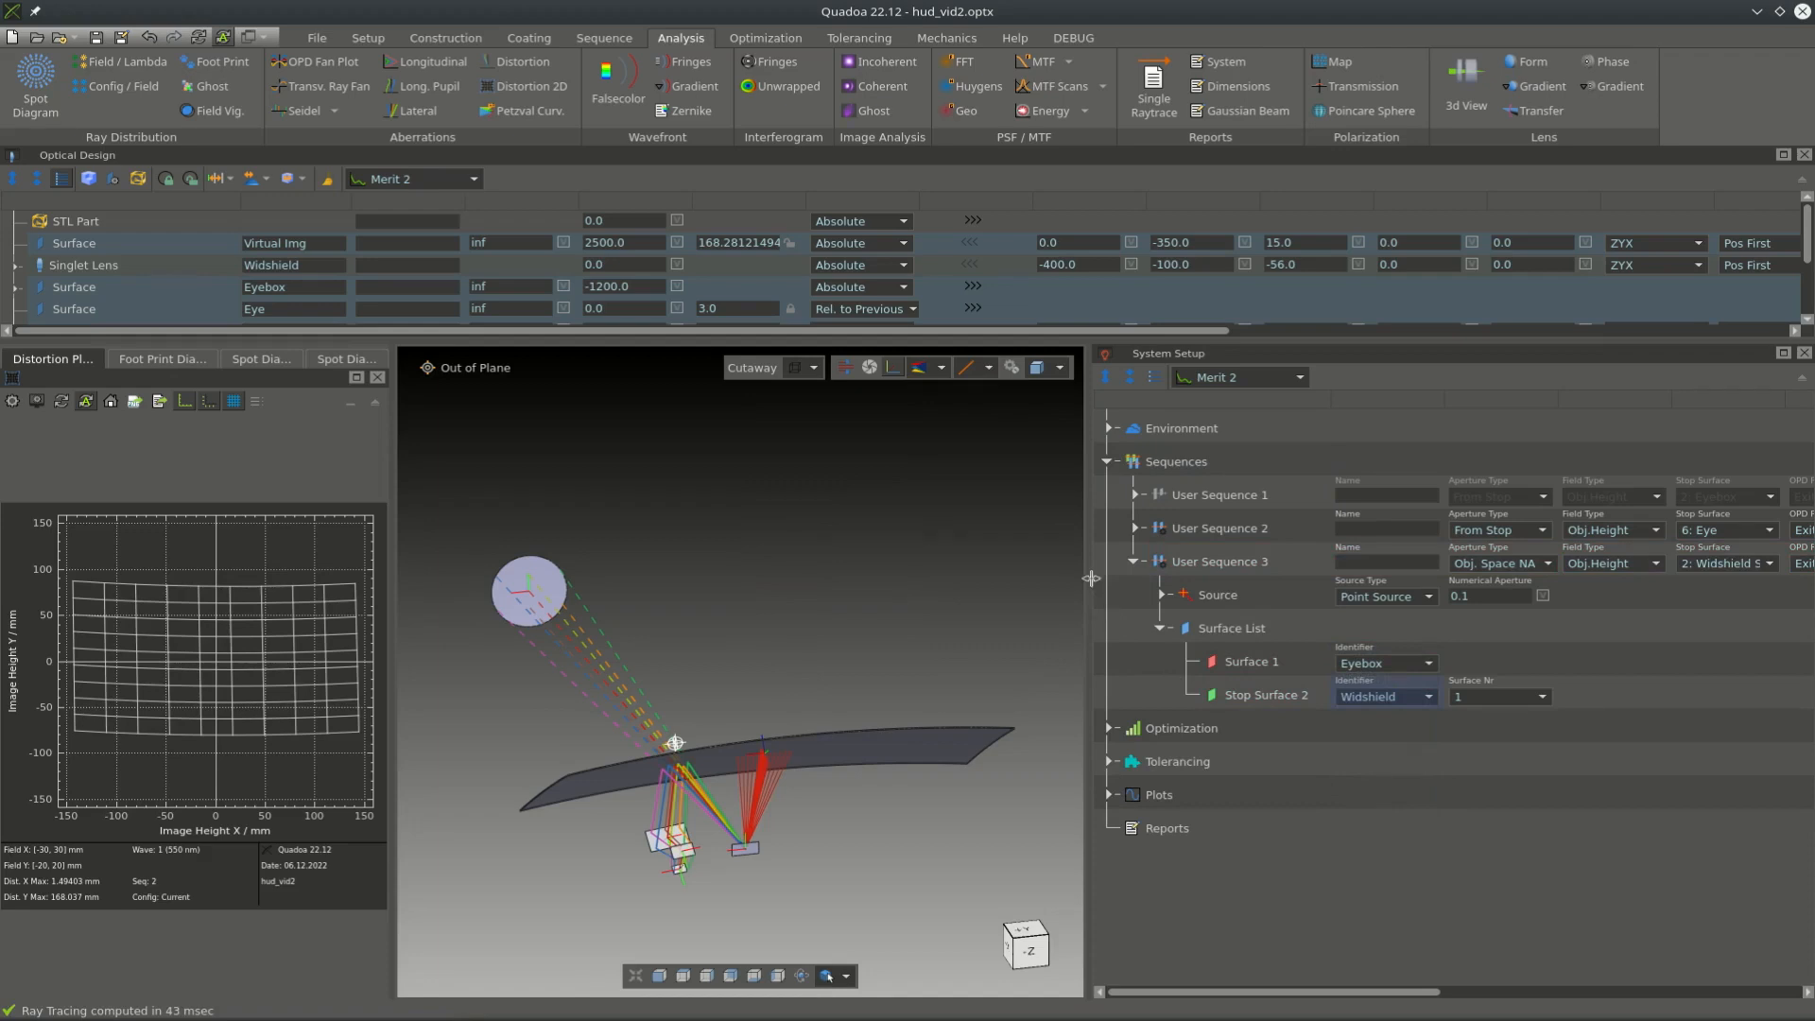
# - Set User Sequence 3's source type to Plane WF, its stop surface to Eyebox and its aperture type to From Stop
pyautogui.click(1162, 595)
pyautogui.click(1382, 596)
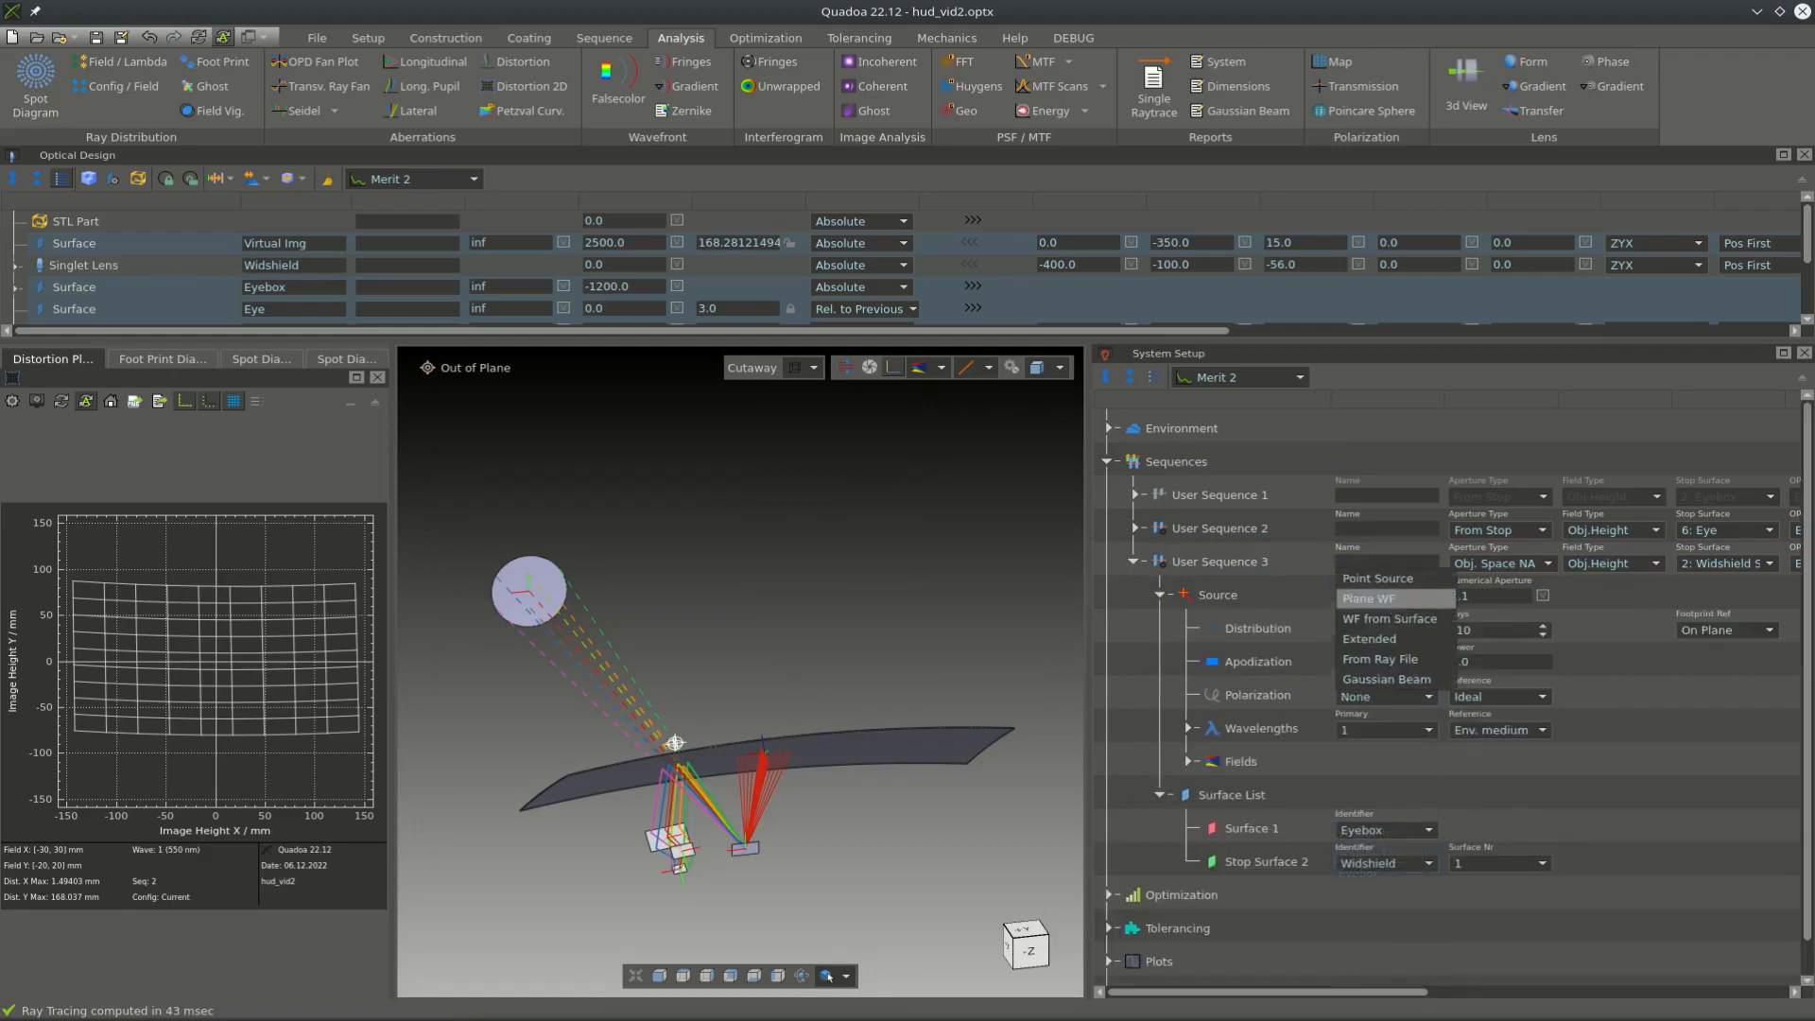
pyautogui.click(1386, 599)
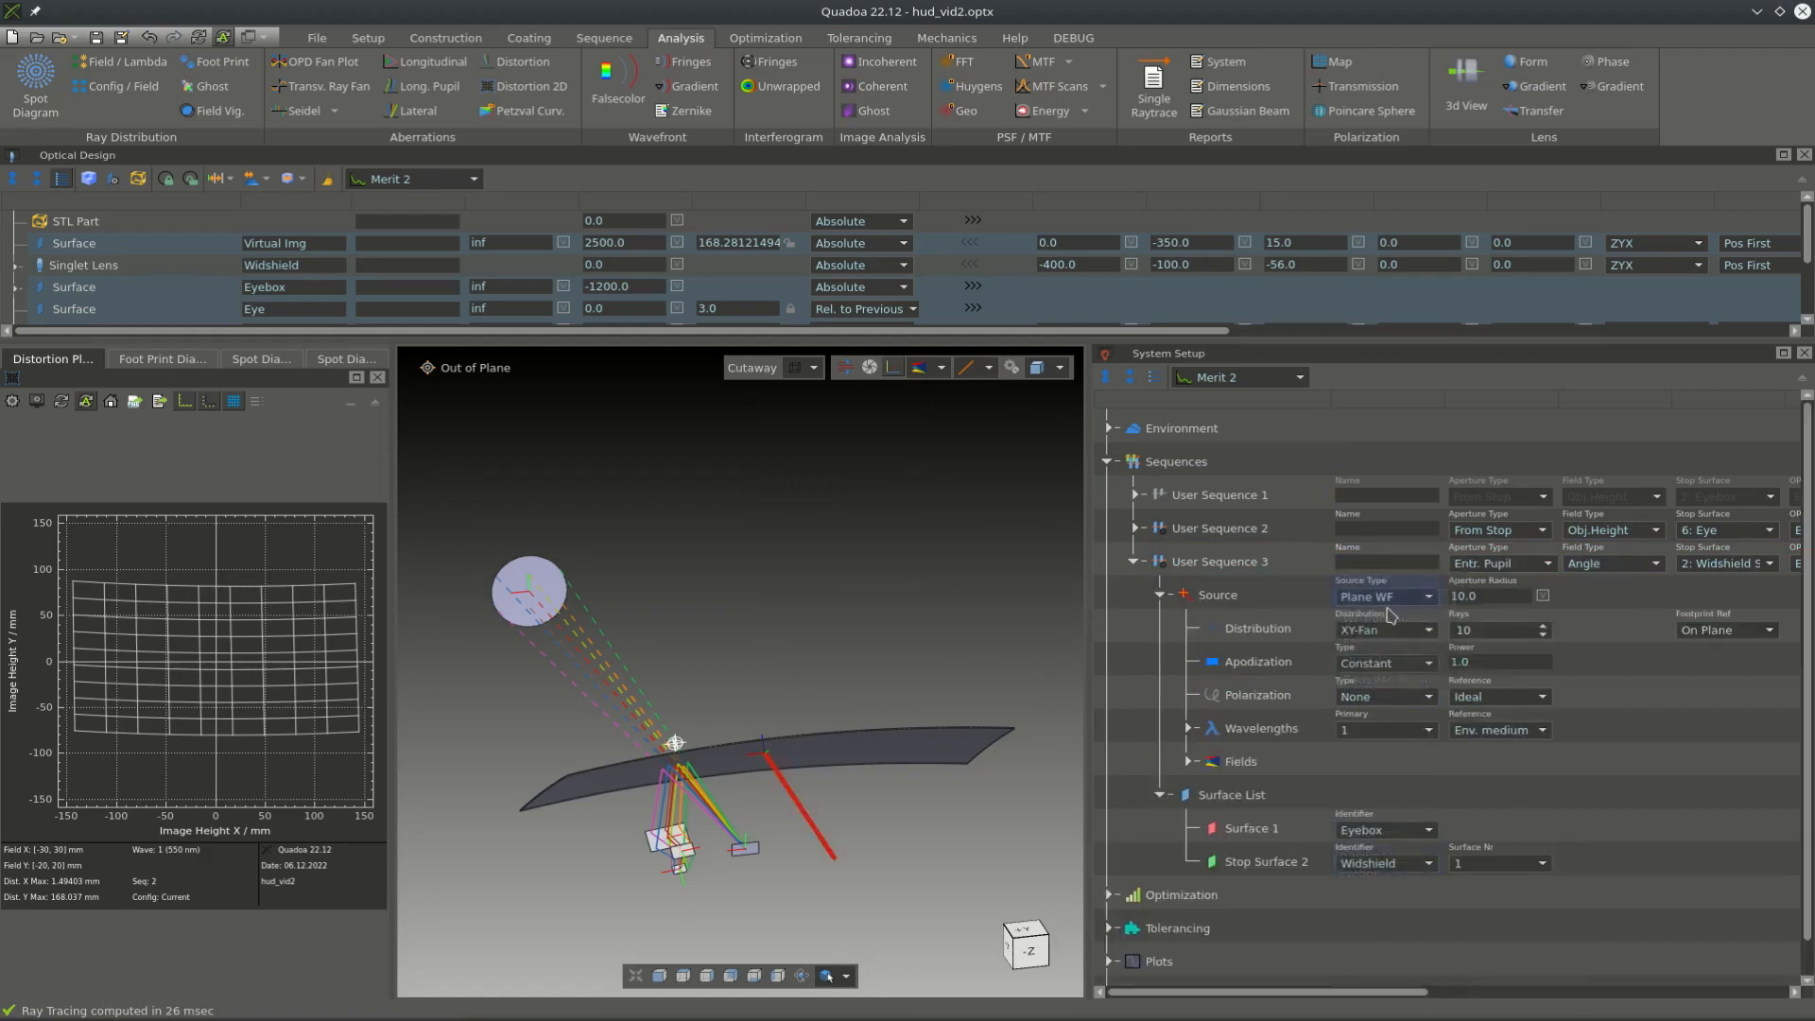
pyautogui.click(1709, 565)
pyautogui.click(1723, 543)
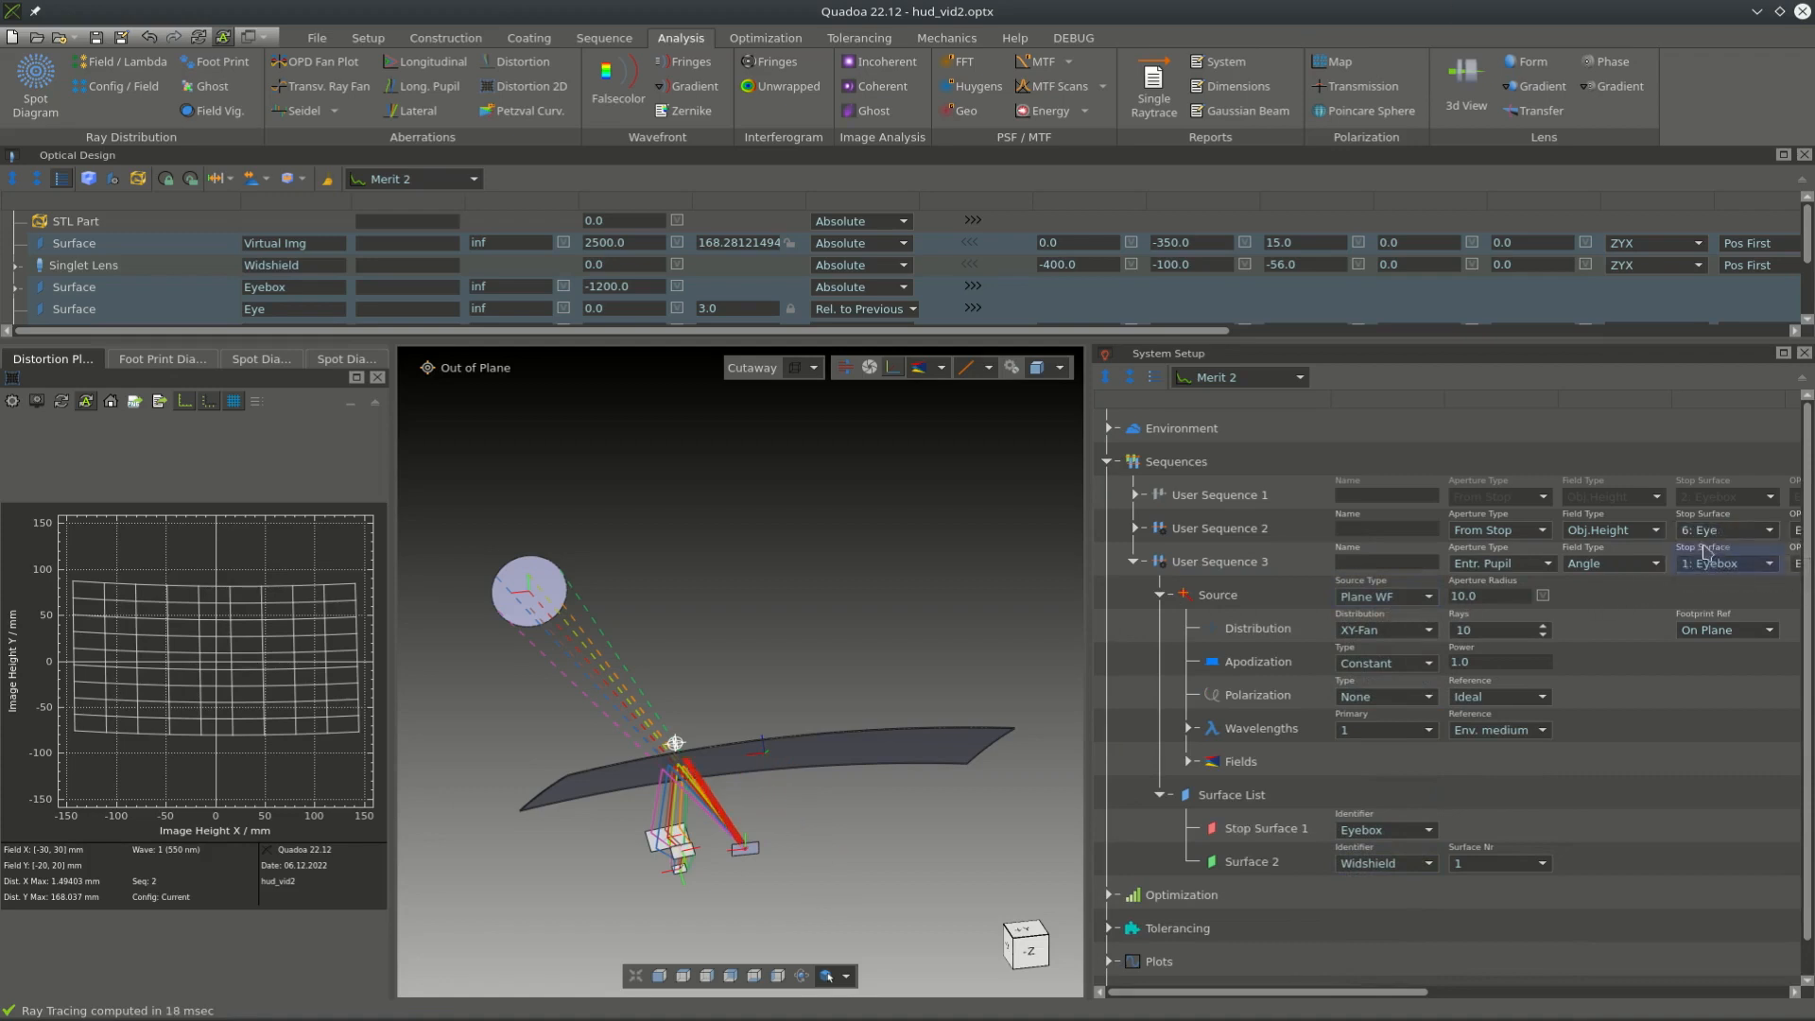
pyautogui.click(1543, 565)
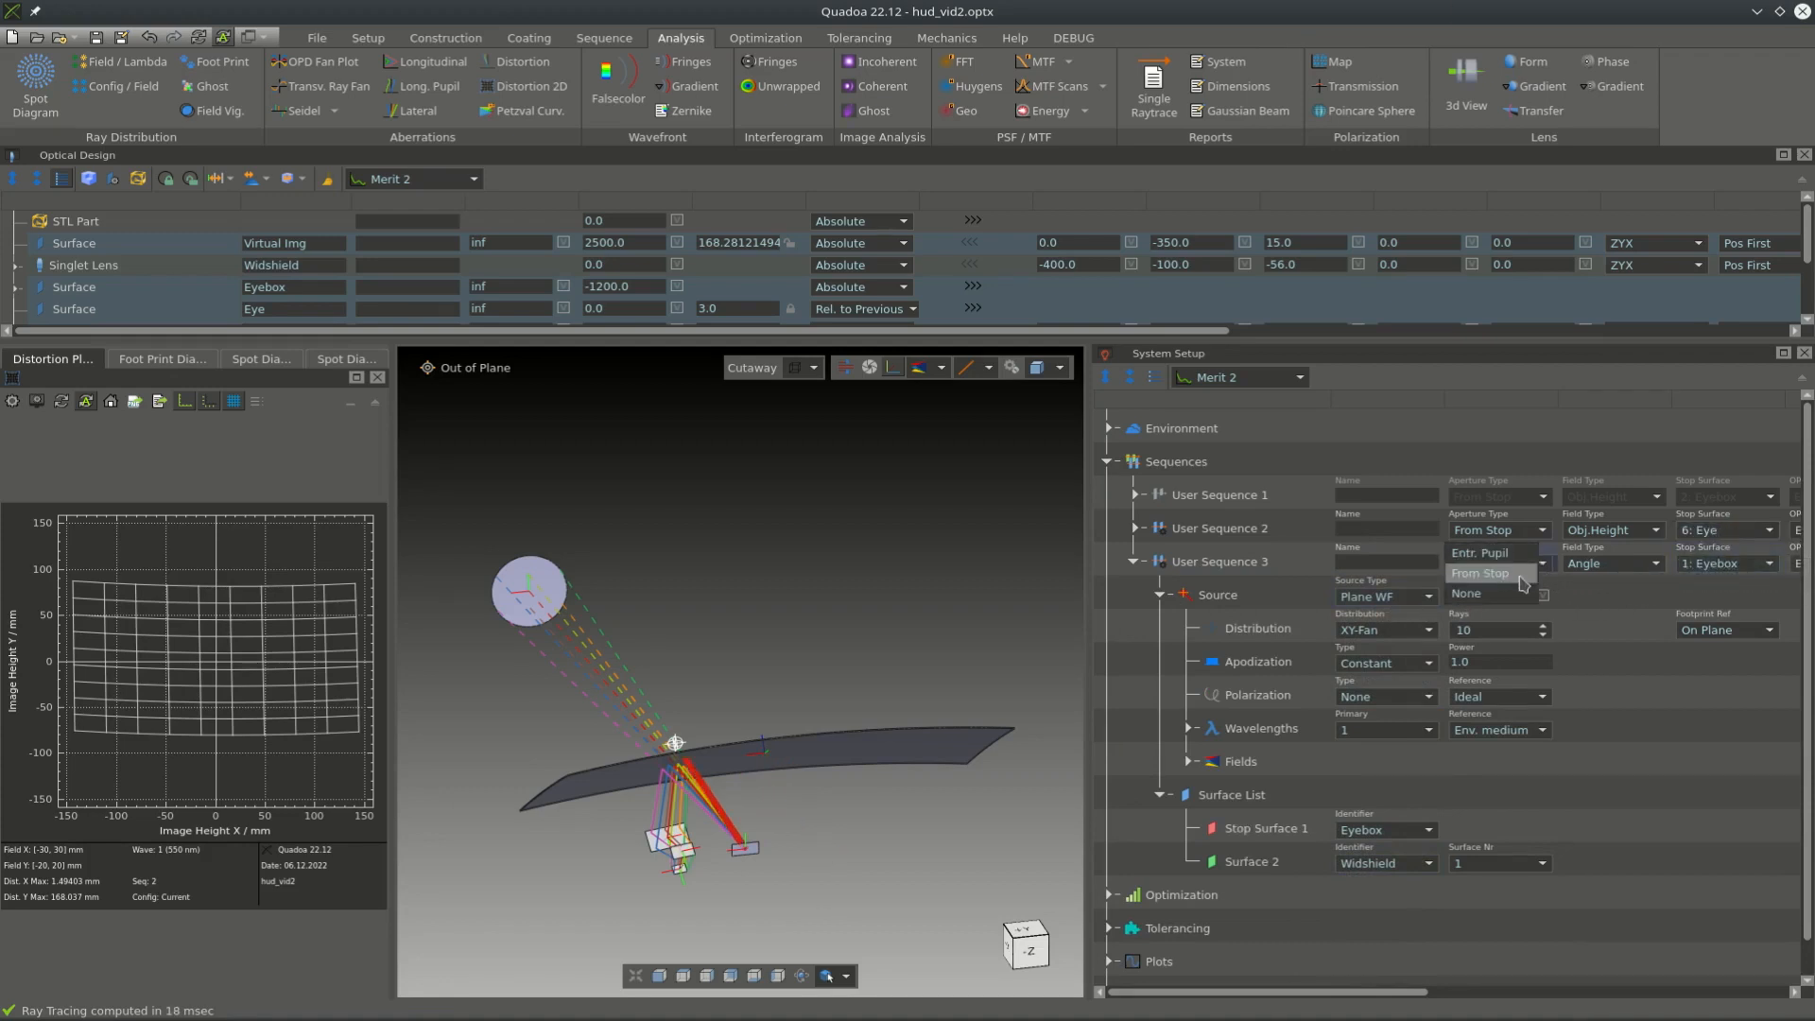
pyautogui.click(1521, 575)
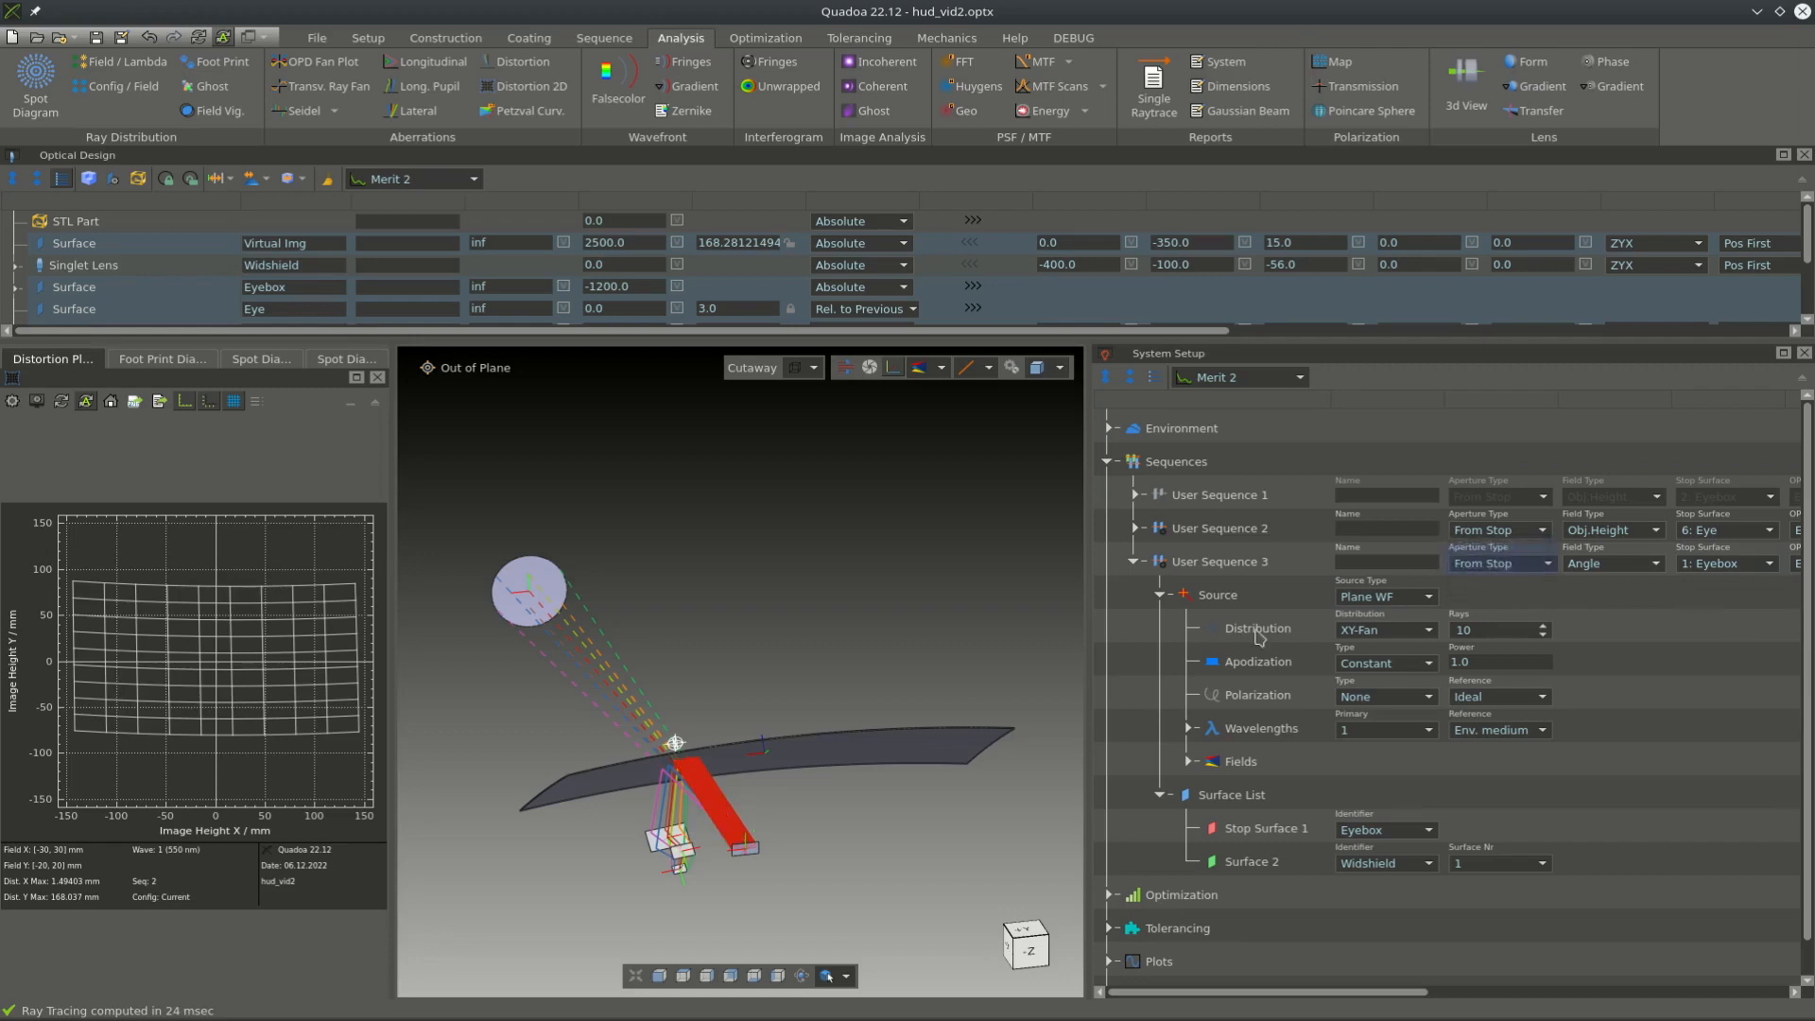
# - Set the ray distribution of User Sequence 3 to Equal Rings and inspect the beam between eyebox and windshield
pyautogui.click(1358, 633)
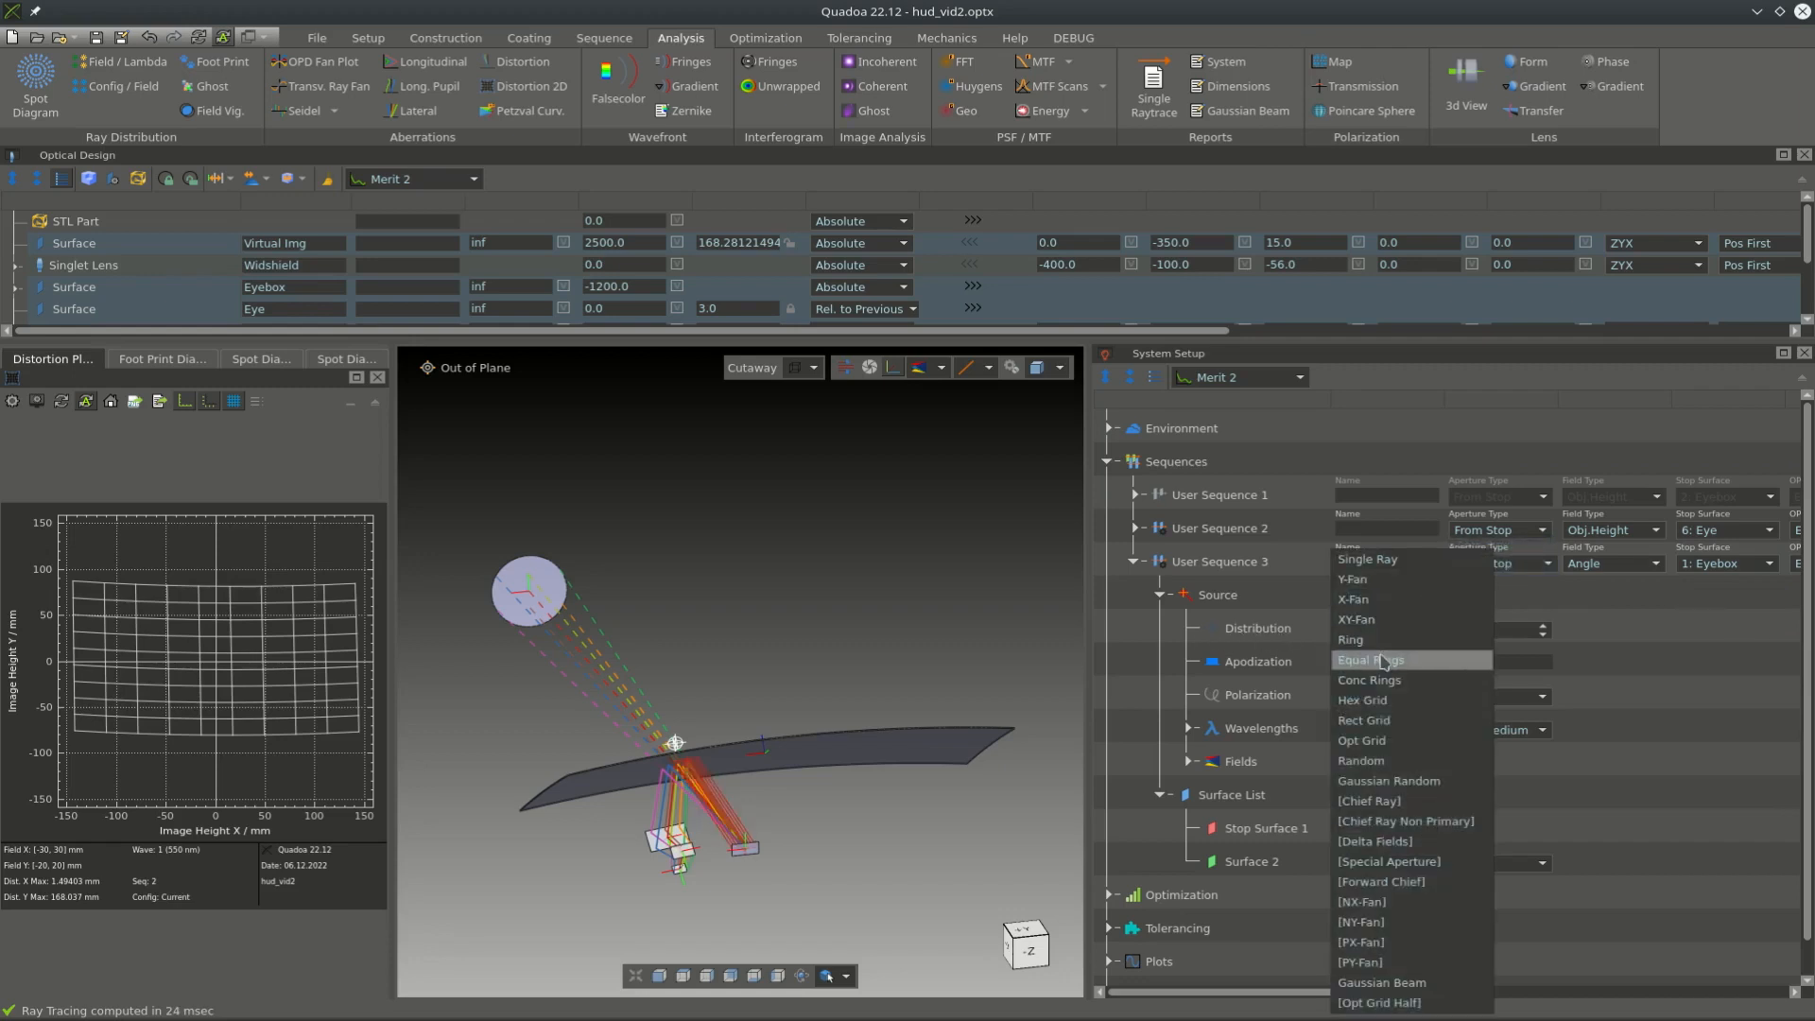
pyautogui.click(1381, 656)
pyautogui.moveTo(863, 827); pyautogui.dragTo(878, 706)
pyautogui.scroll(5, 782, 777)
pyautogui.moveTo(790, 767); pyautogui.dragTo(869, 772)
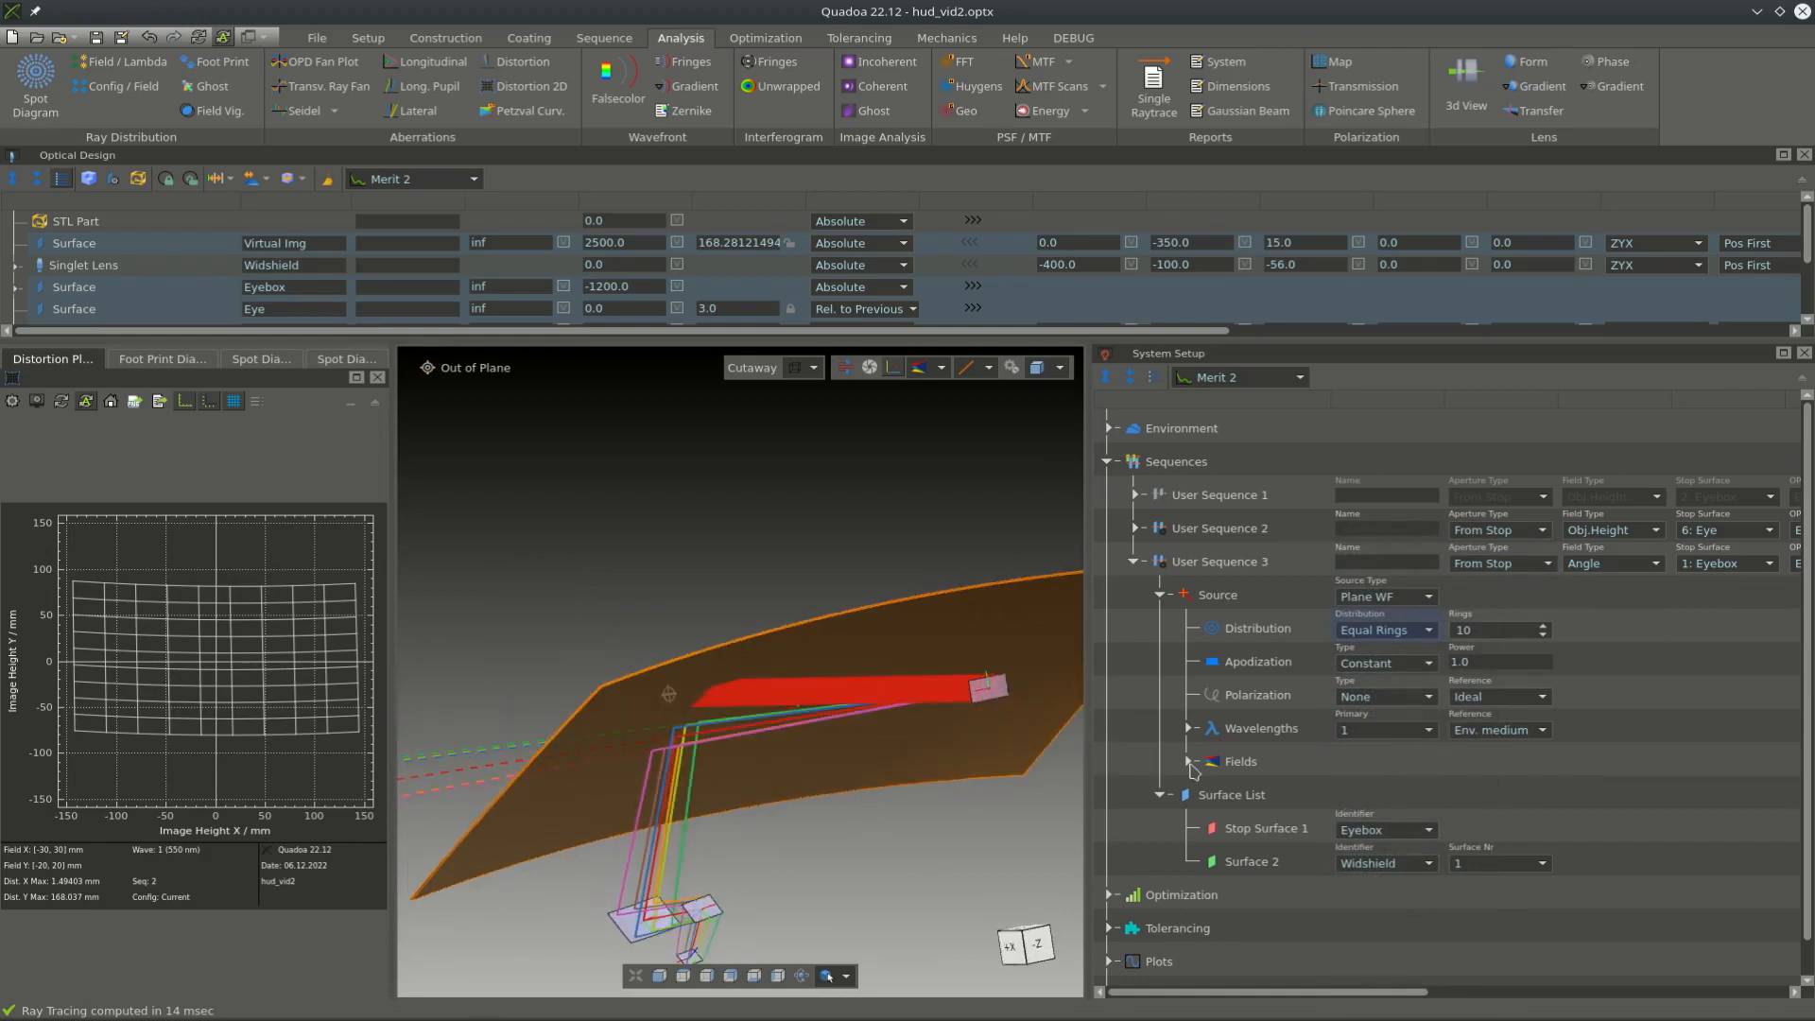
# - Try a Tilt Y of 10 for Field 1 of User Sequence 3 and settle on -5
pyautogui.click(1190, 764)
pyautogui.click(1481, 794)
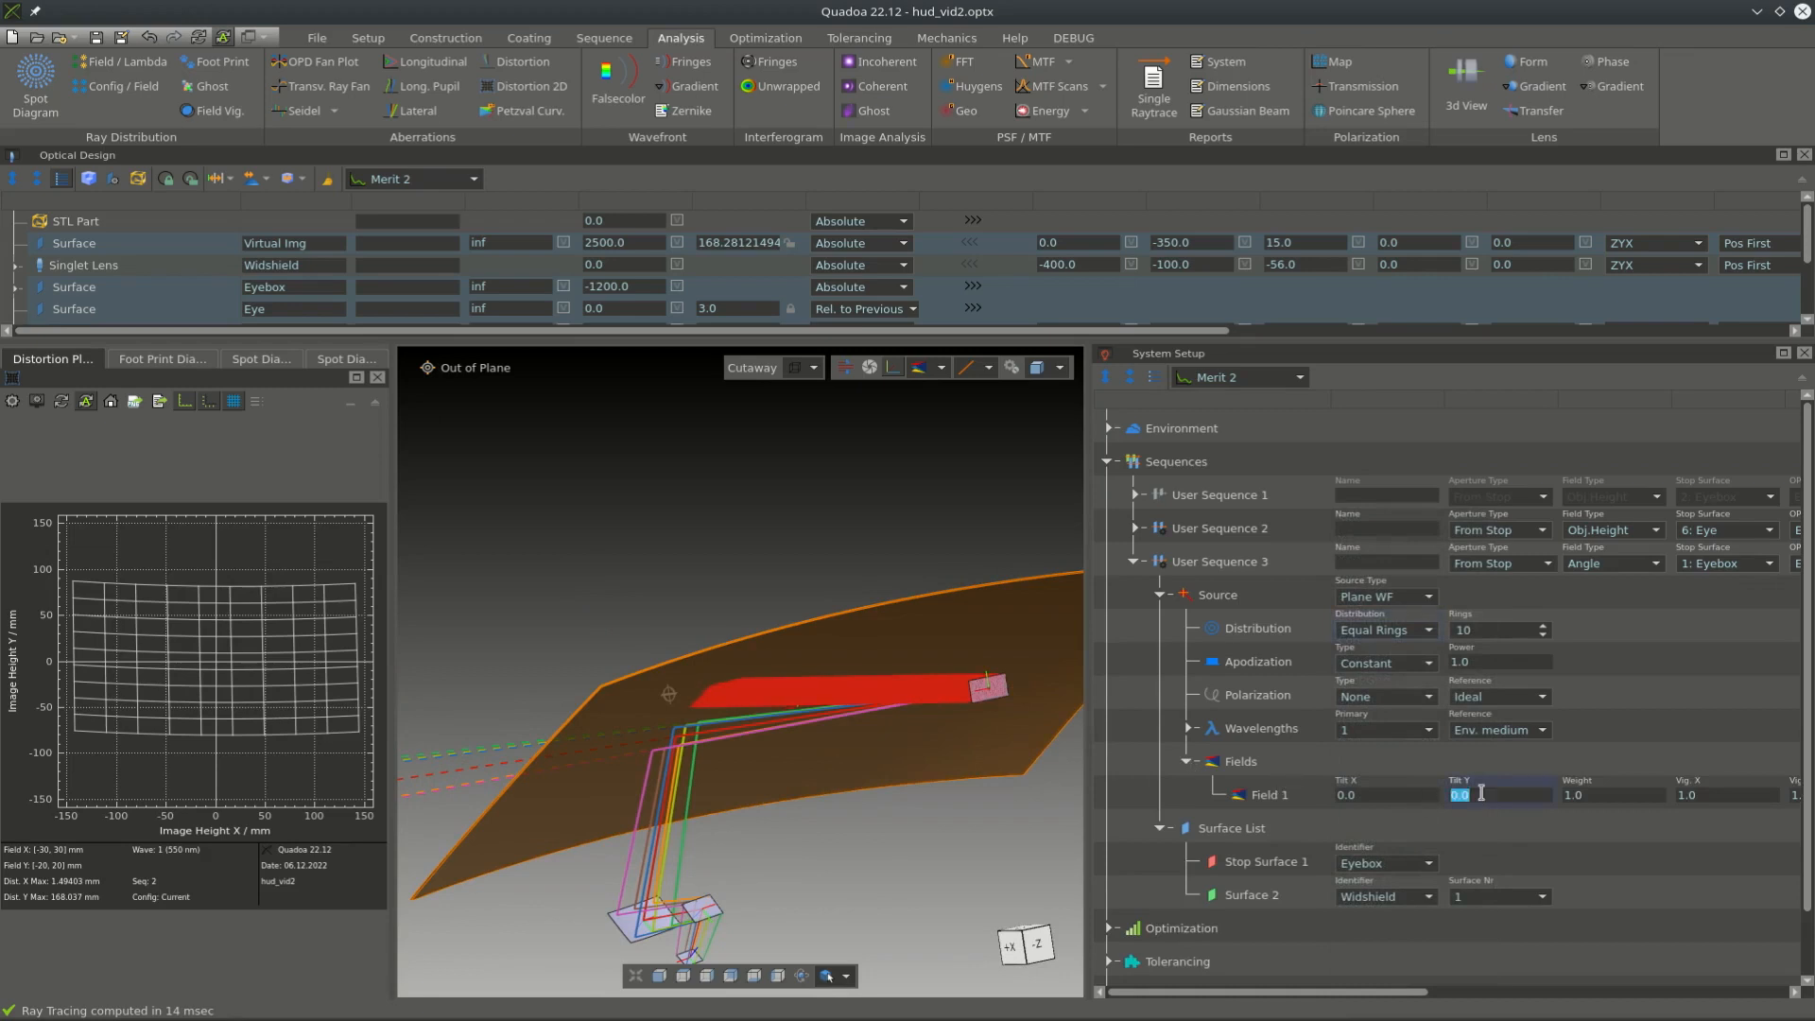
pyautogui.write('1')
pyautogui.press('Return')
pyautogui.click(1481, 794)
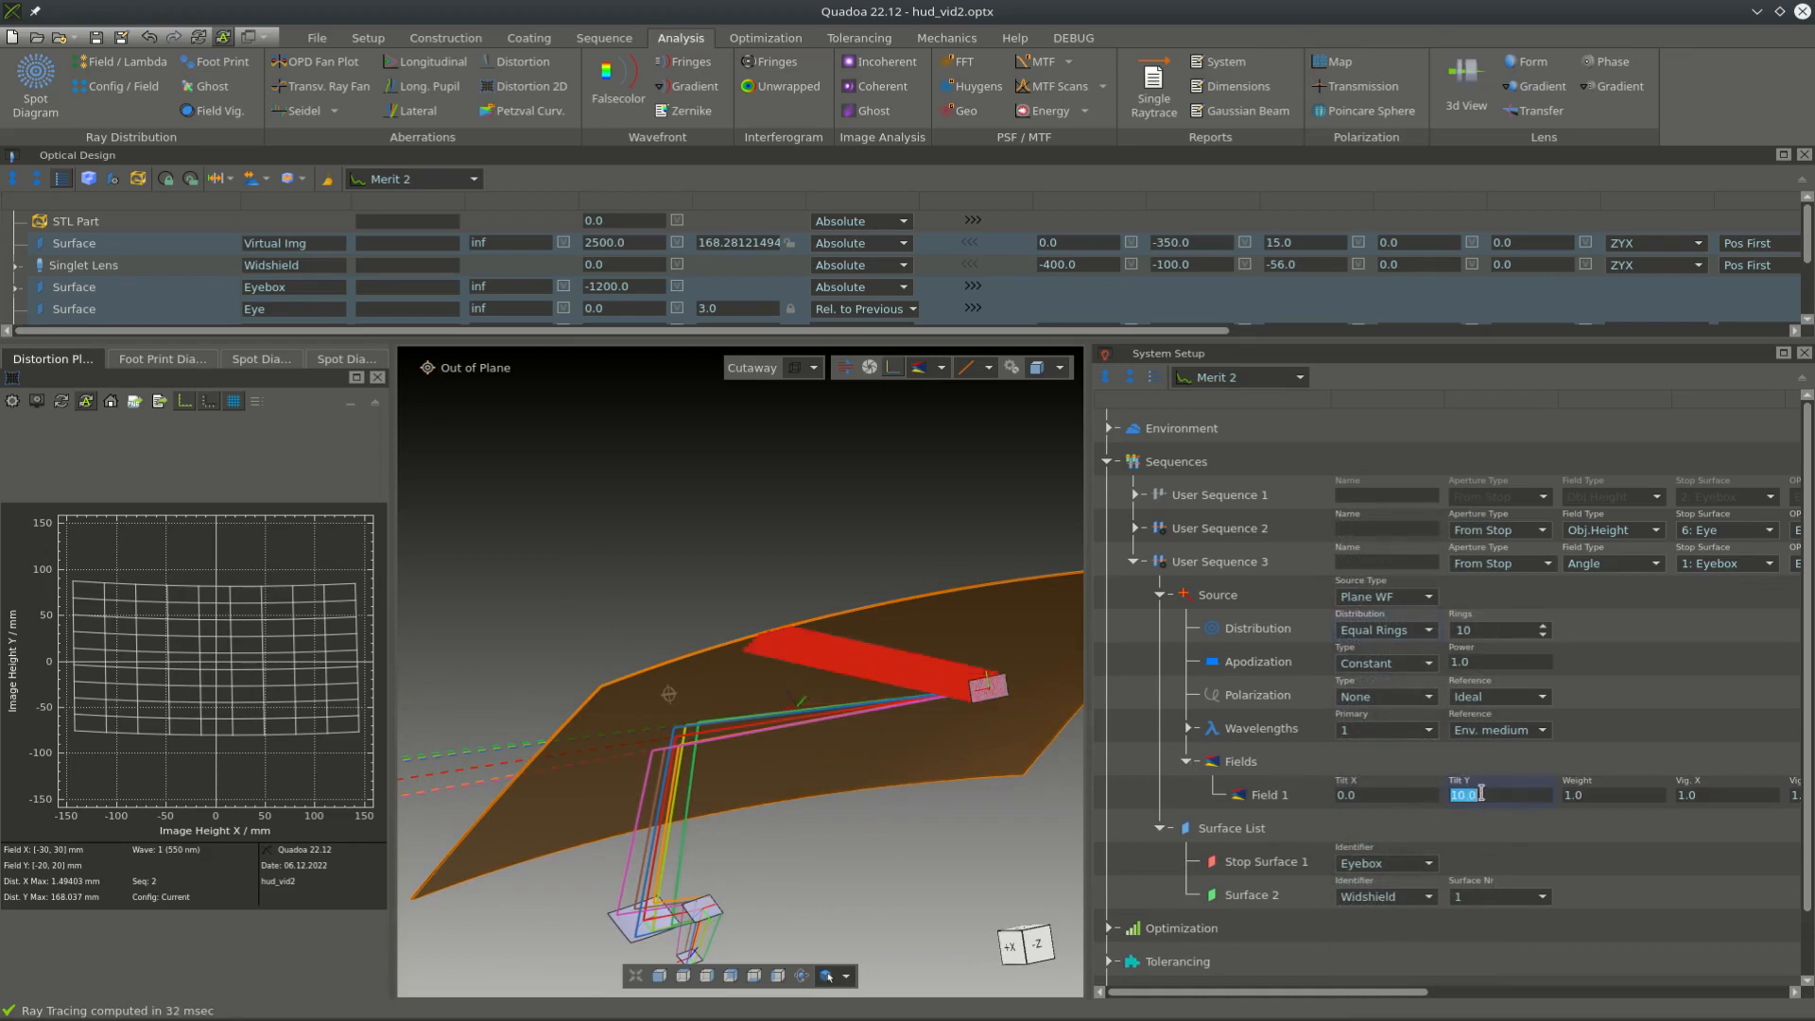
pyautogui.write('-5')
pyautogui.press('Return')
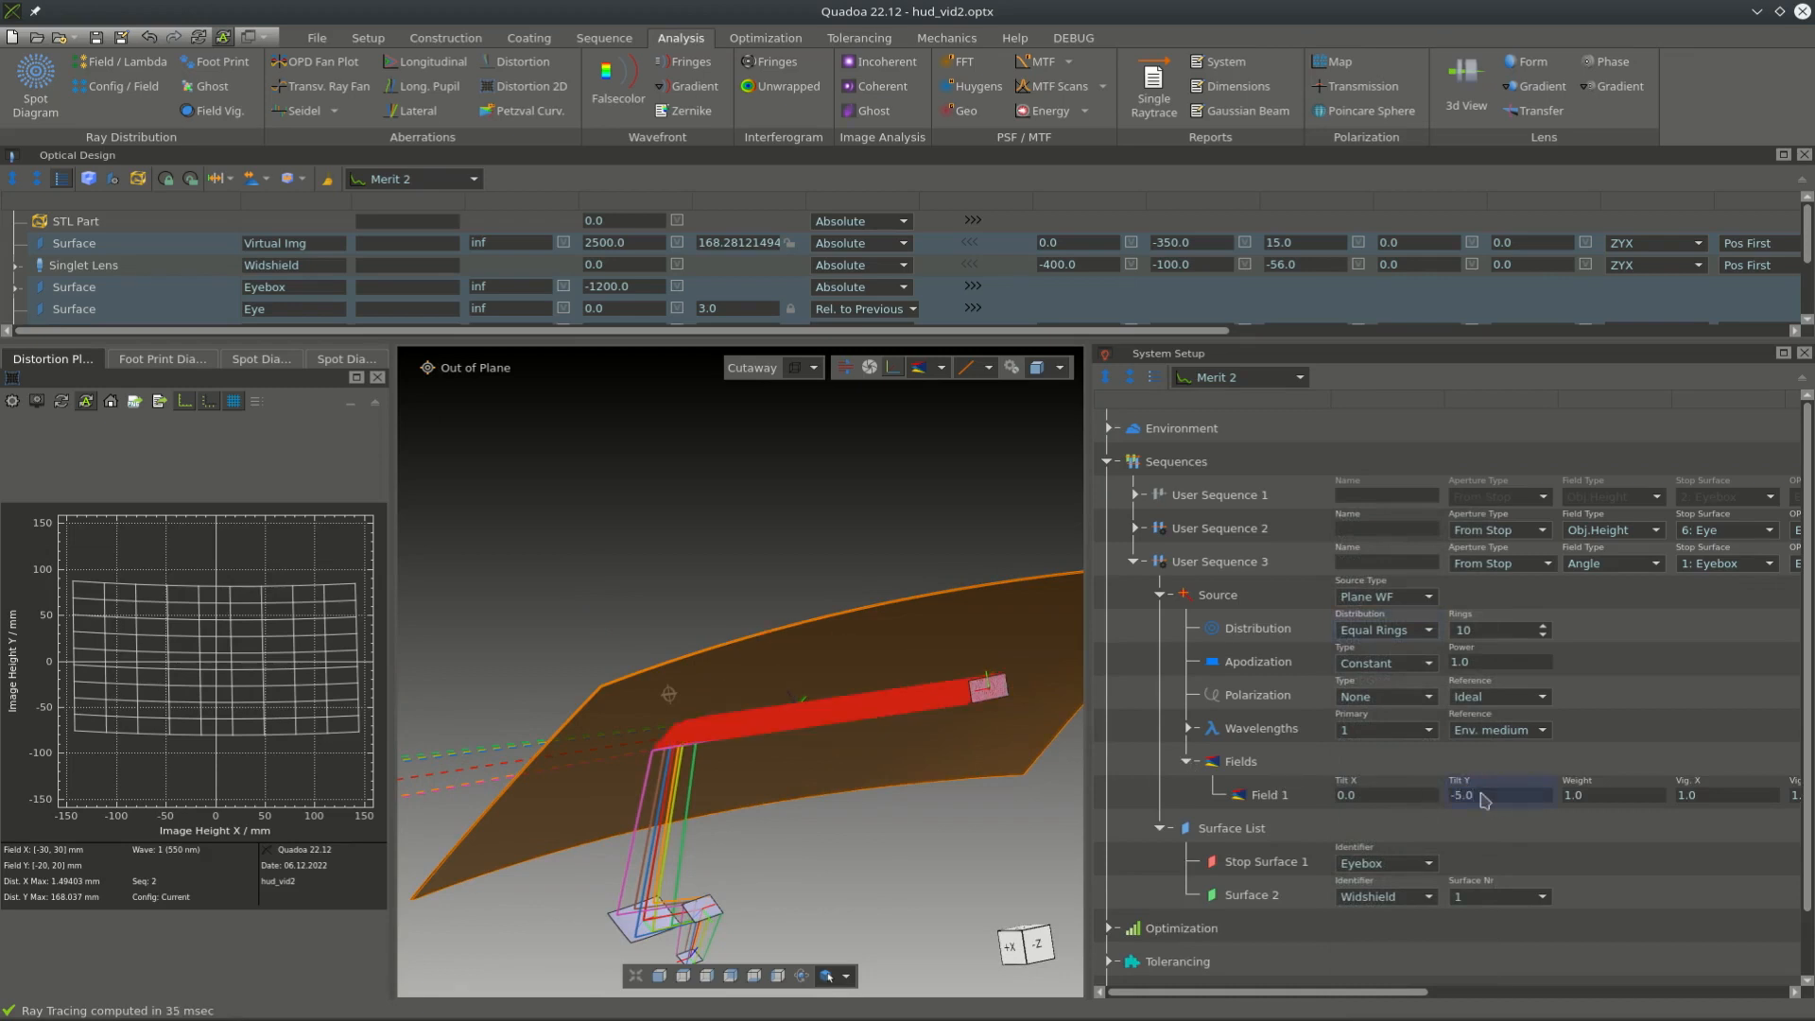
pyautogui.moveTo(779, 760); pyautogui.dragTo(681, 735)
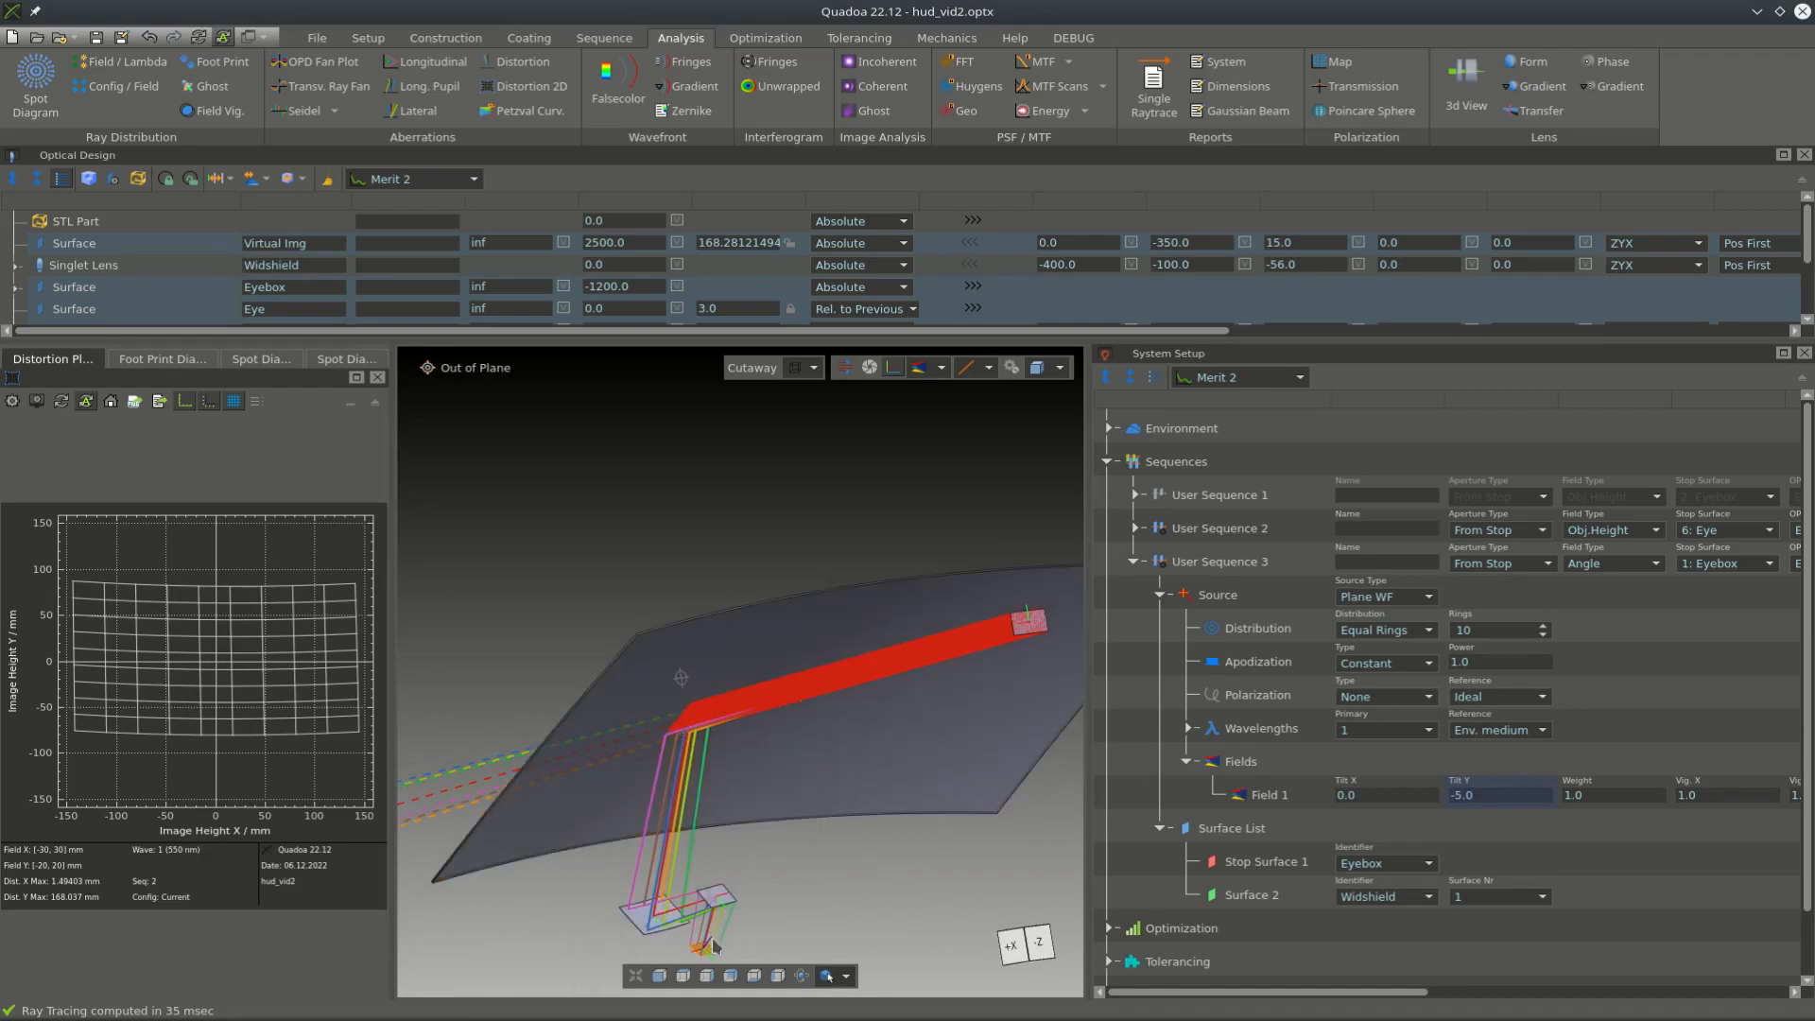
# - Insert three additional surfaces into the surface list of User Sequence 3 at the Widshield surface
pyautogui.click(1246, 895)
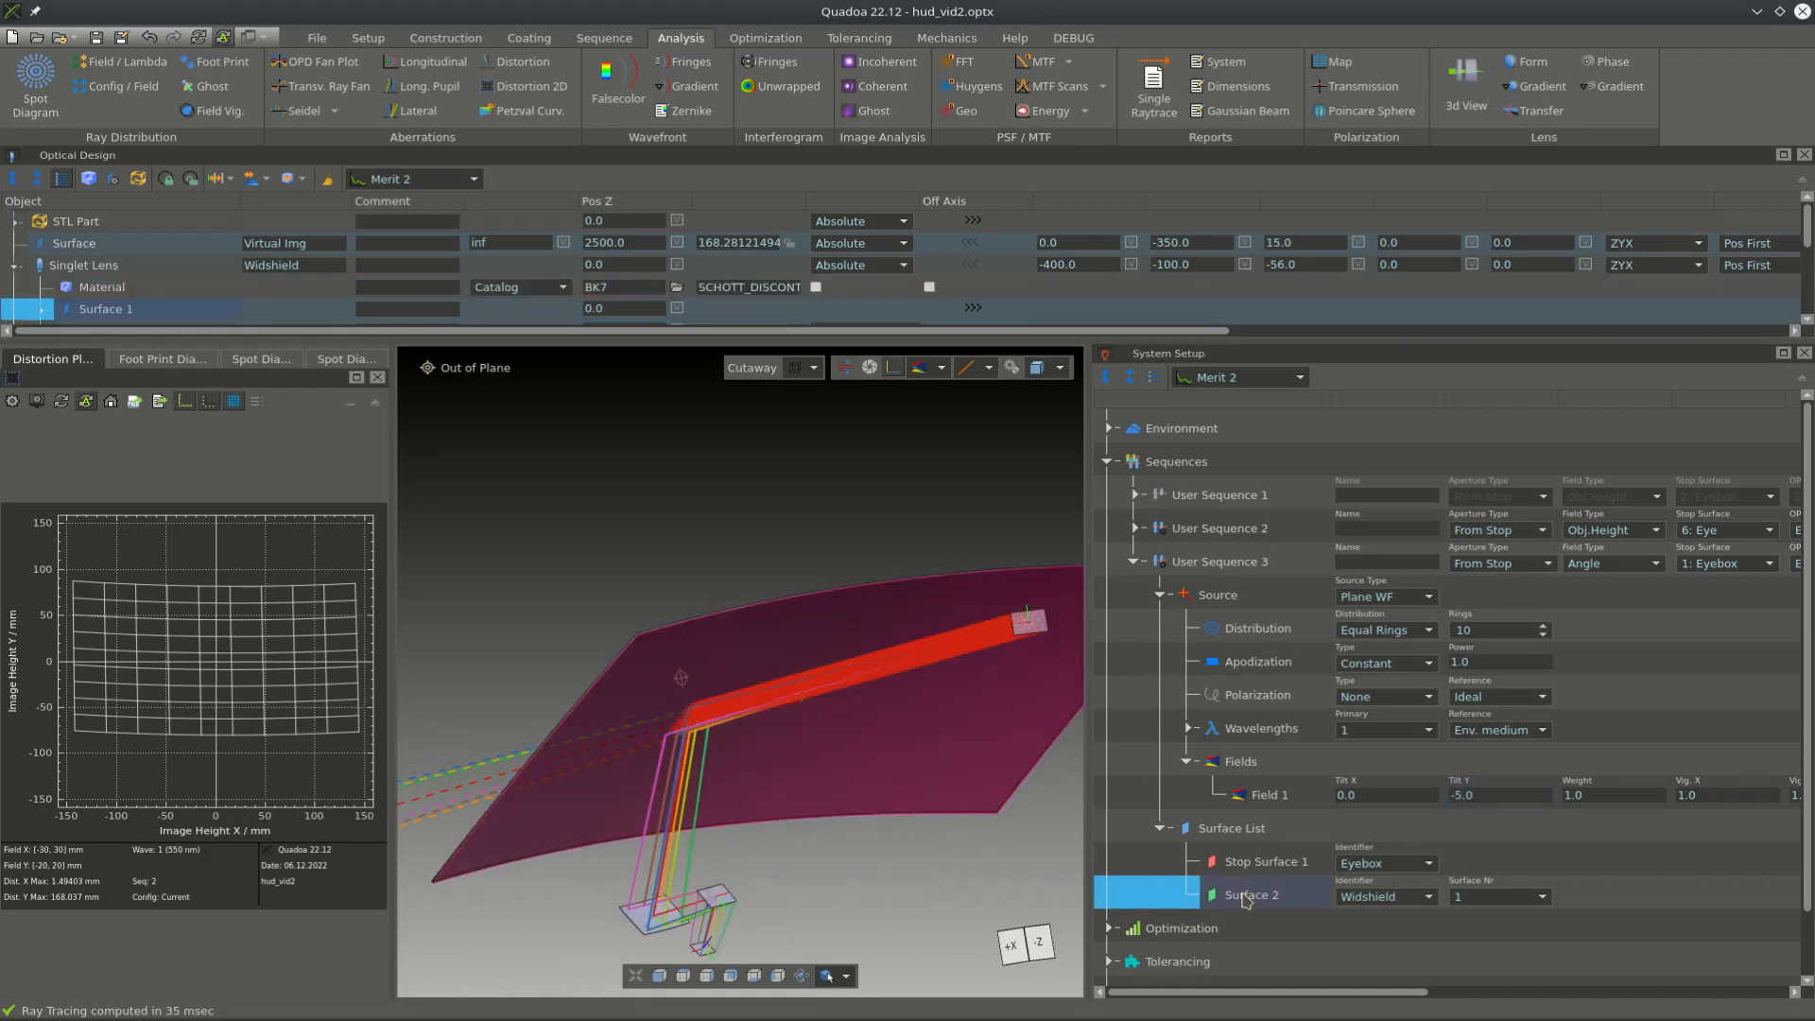
pyautogui.press('Insert')
pyautogui.press('Insert')
pyautogui.press('Insert')
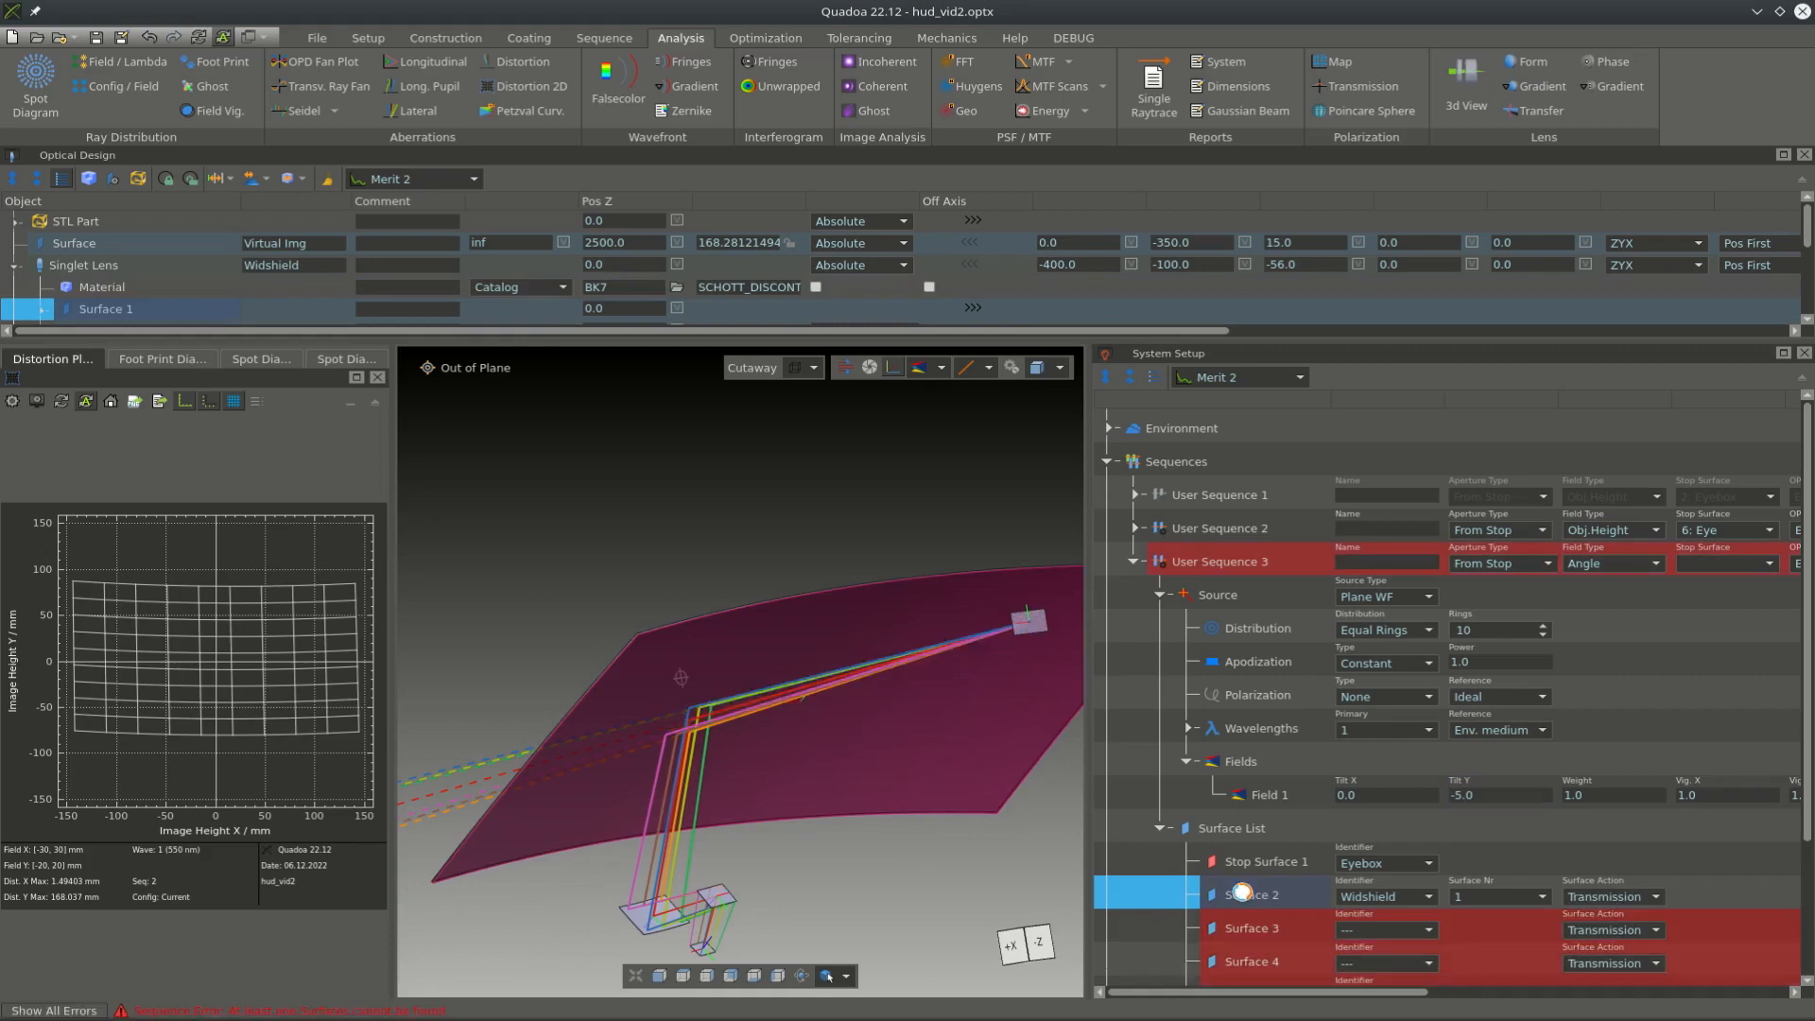
pyautogui.scroll(-3, 1172, 860)
# - Assign FF, Fold and Display to Surfaces 3, 4 and 5 of User Sequence 3
pyautogui.click(1362, 763)
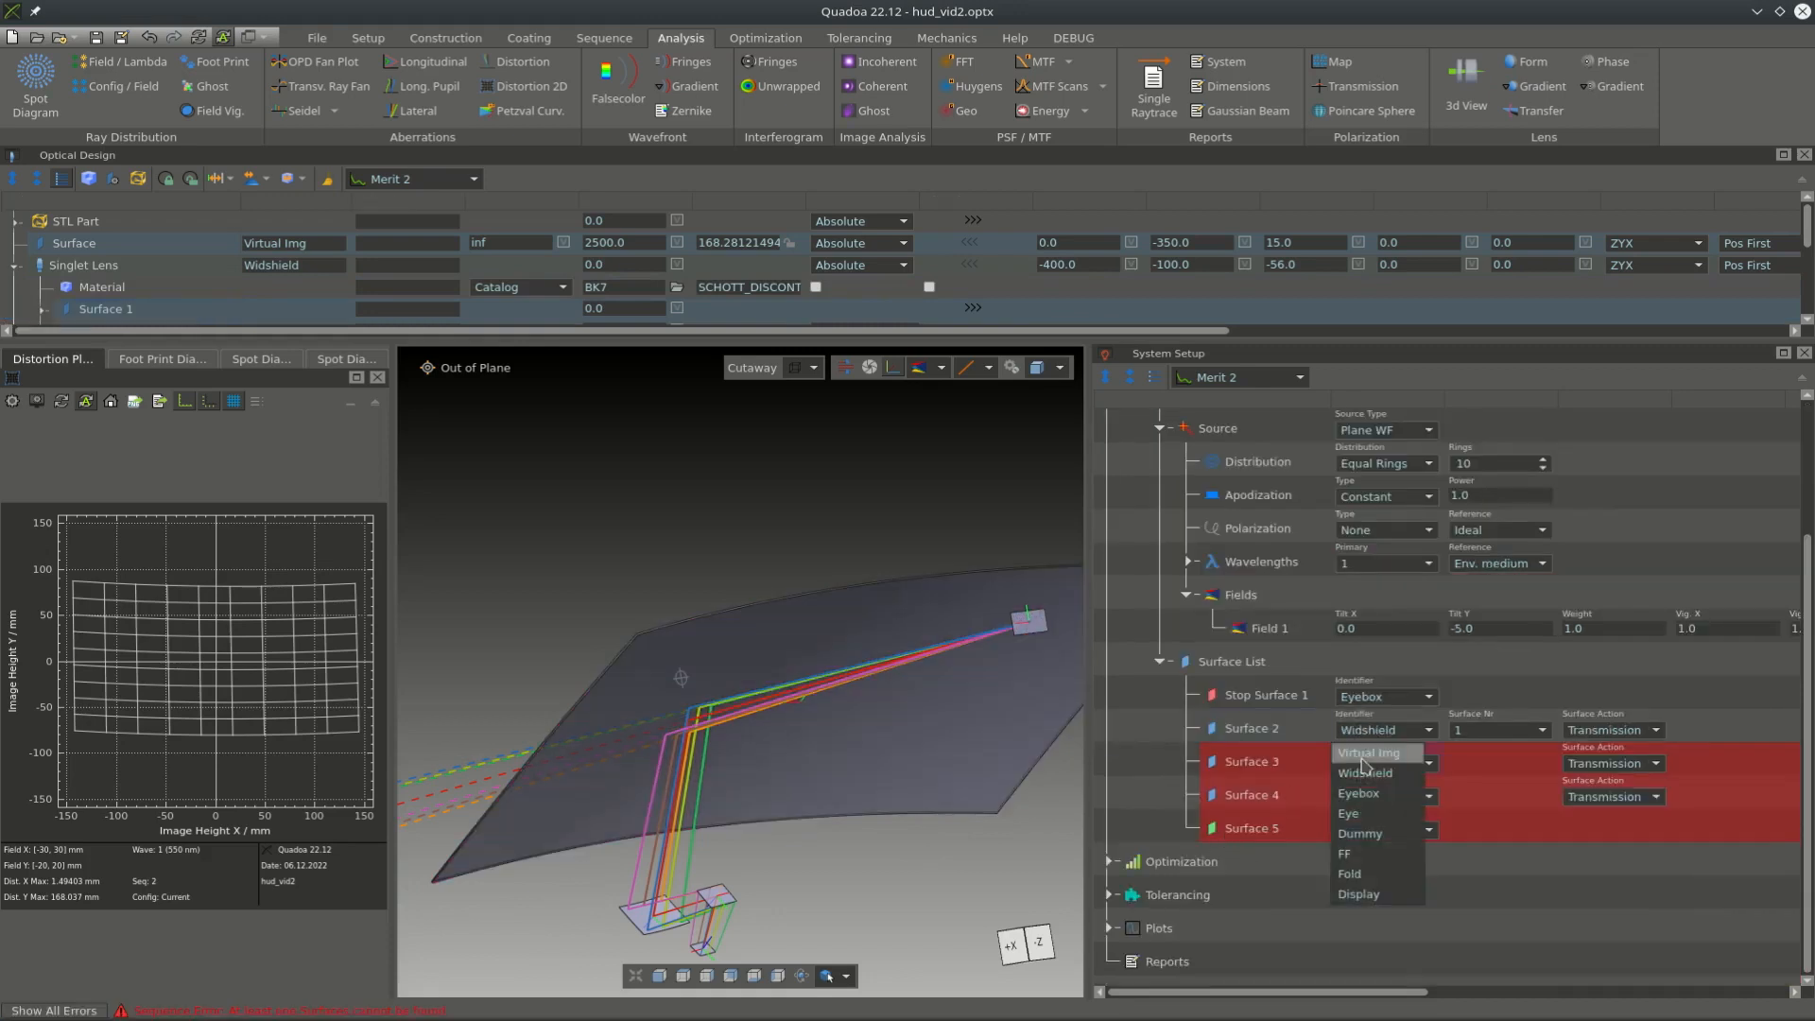
pyautogui.click(1378, 852)
pyautogui.click(1394, 796)
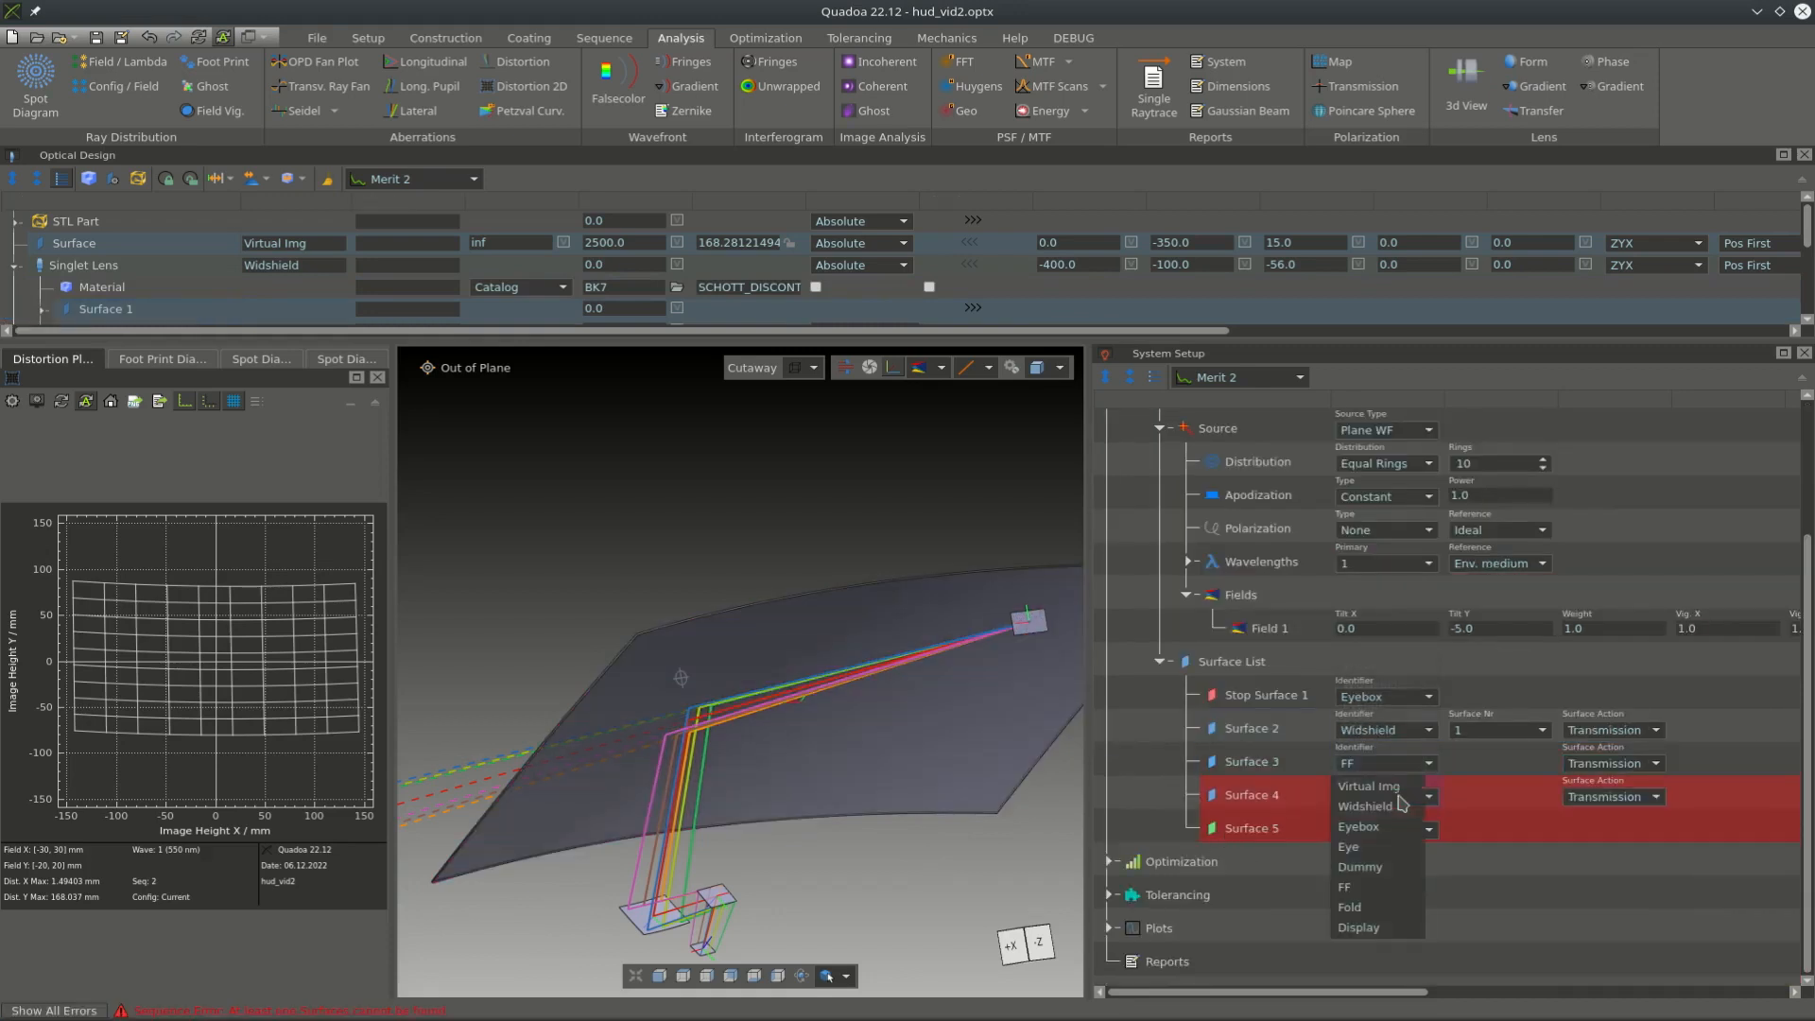
pyautogui.click(1380, 906)
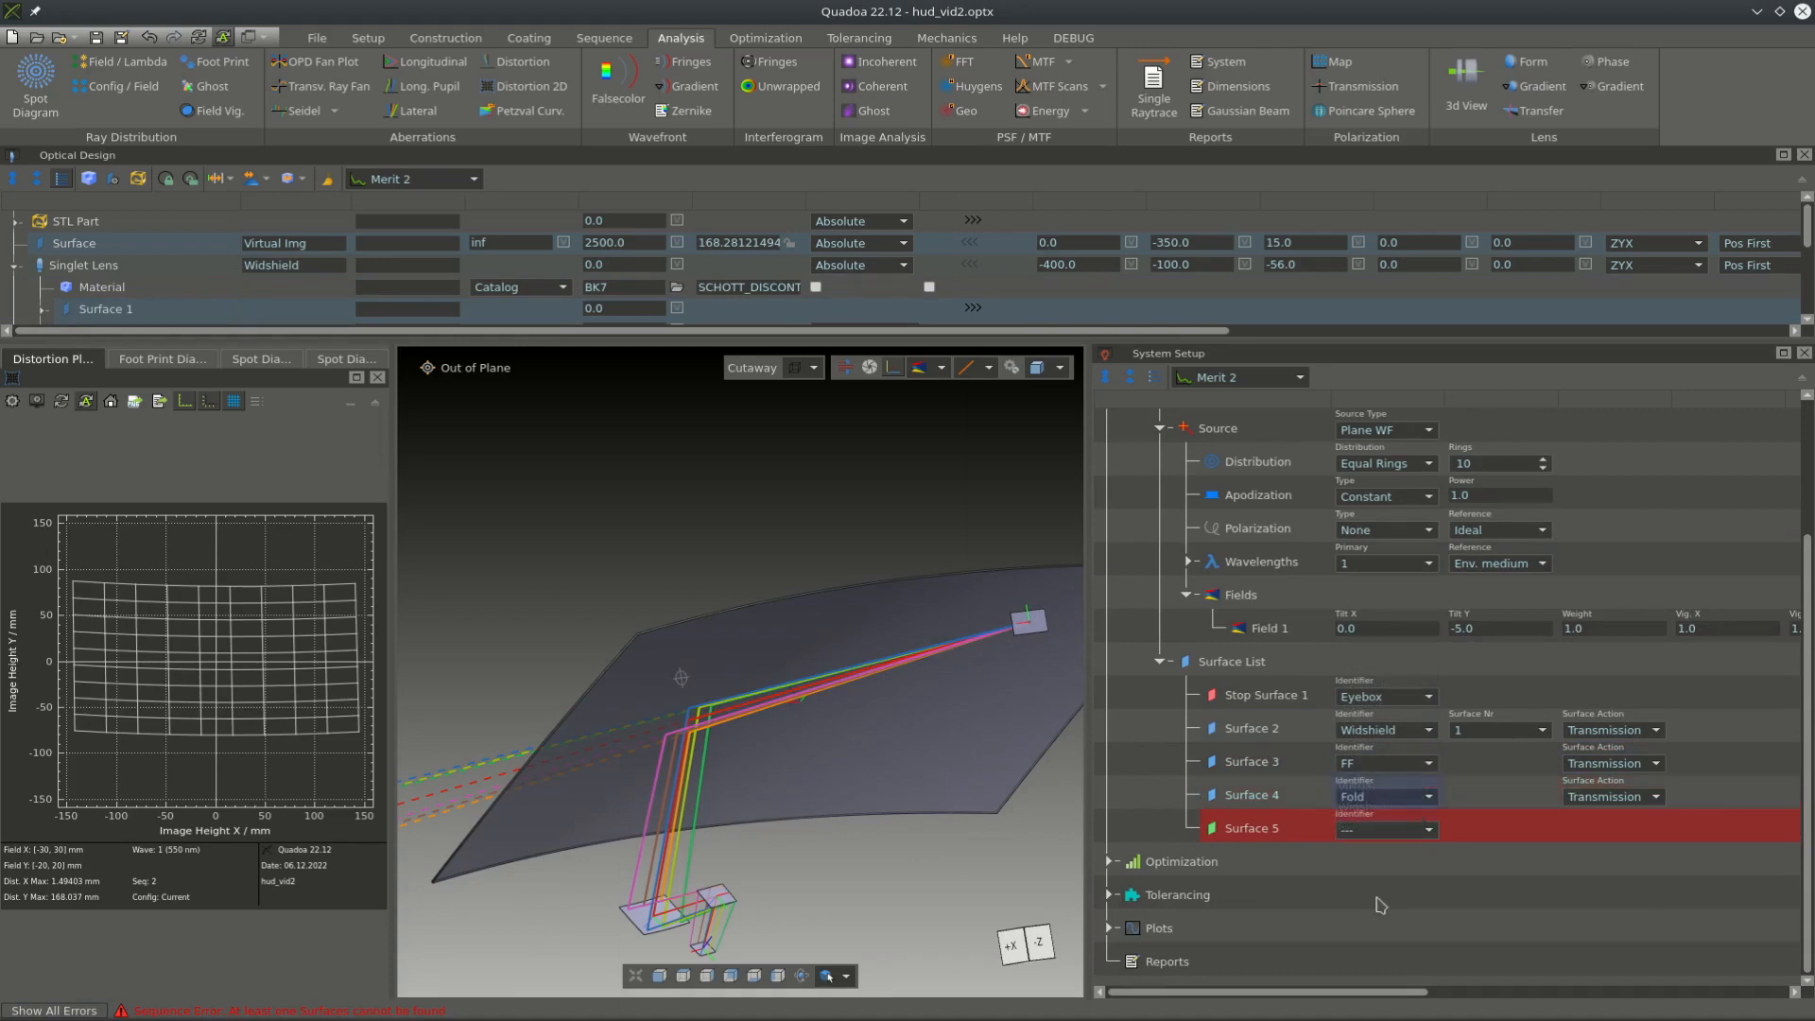
pyautogui.click(1395, 837)
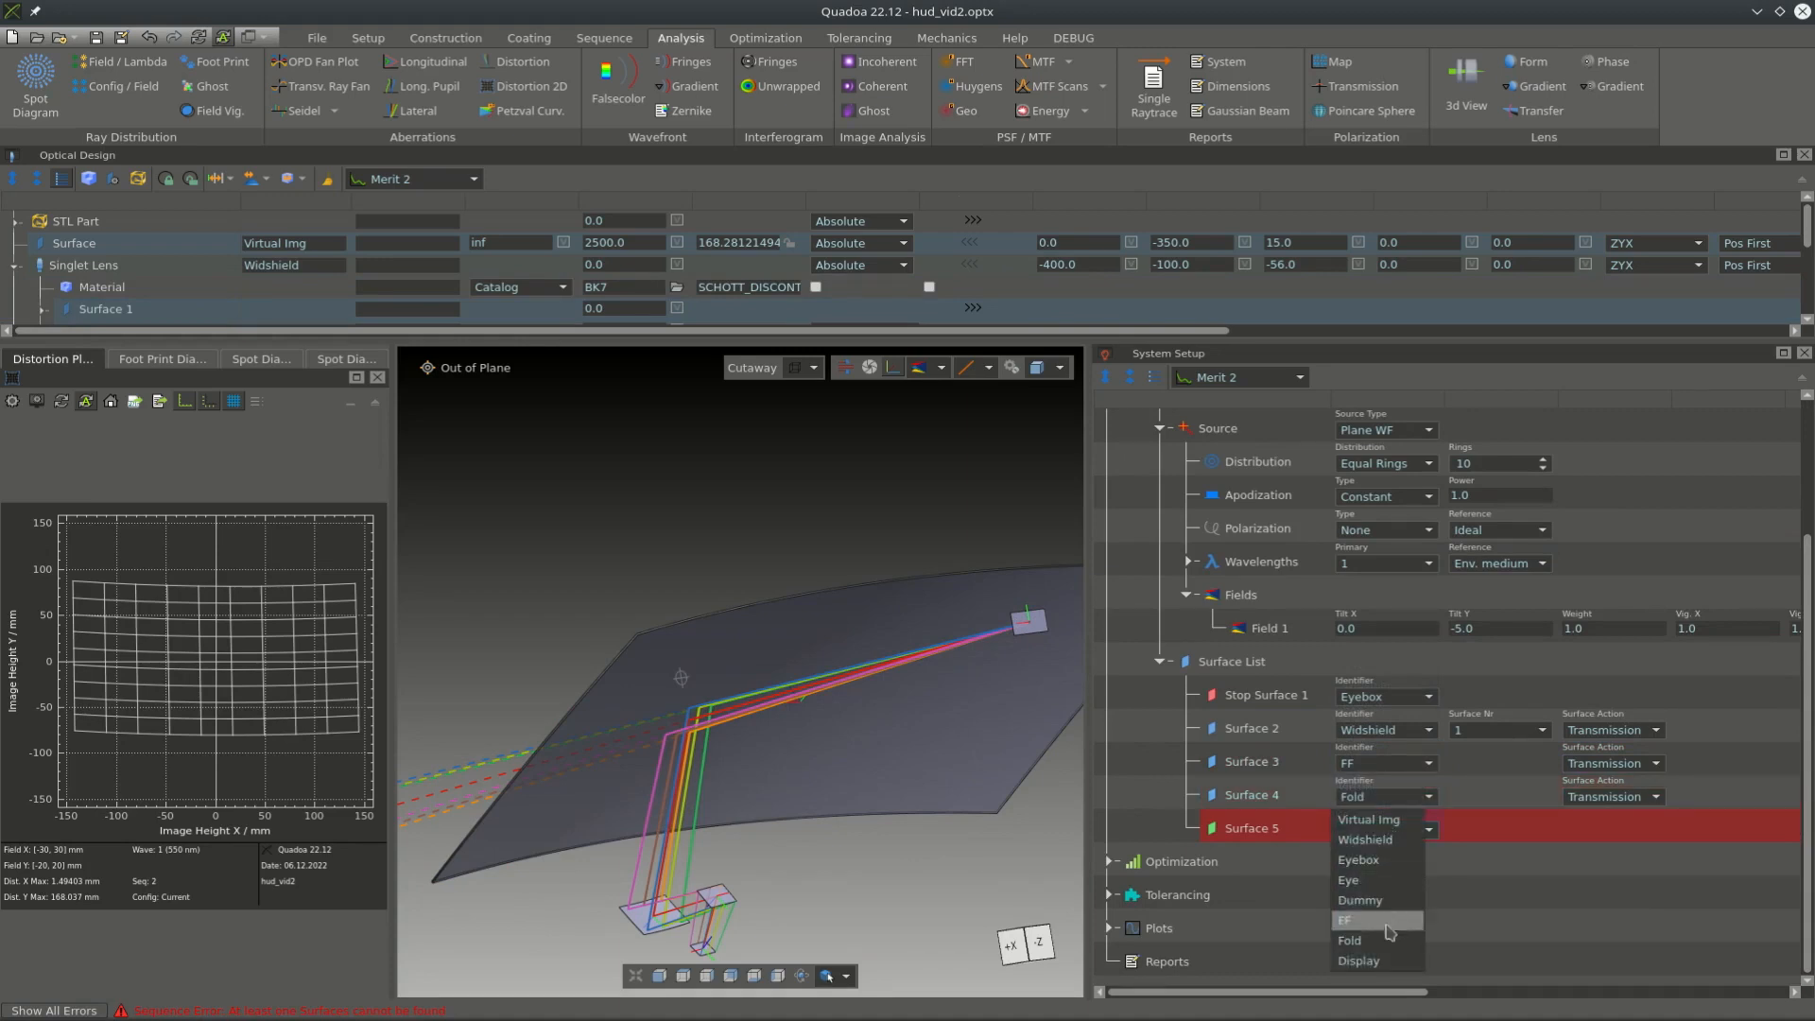
pyautogui.click(1386, 962)
# - Set the surface action of Surfaces 2, 3 and 4 in User Sequence 3 to Reflection
pyautogui.click(1610, 763)
pyautogui.click(1609, 787)
pyautogui.click(1610, 796)
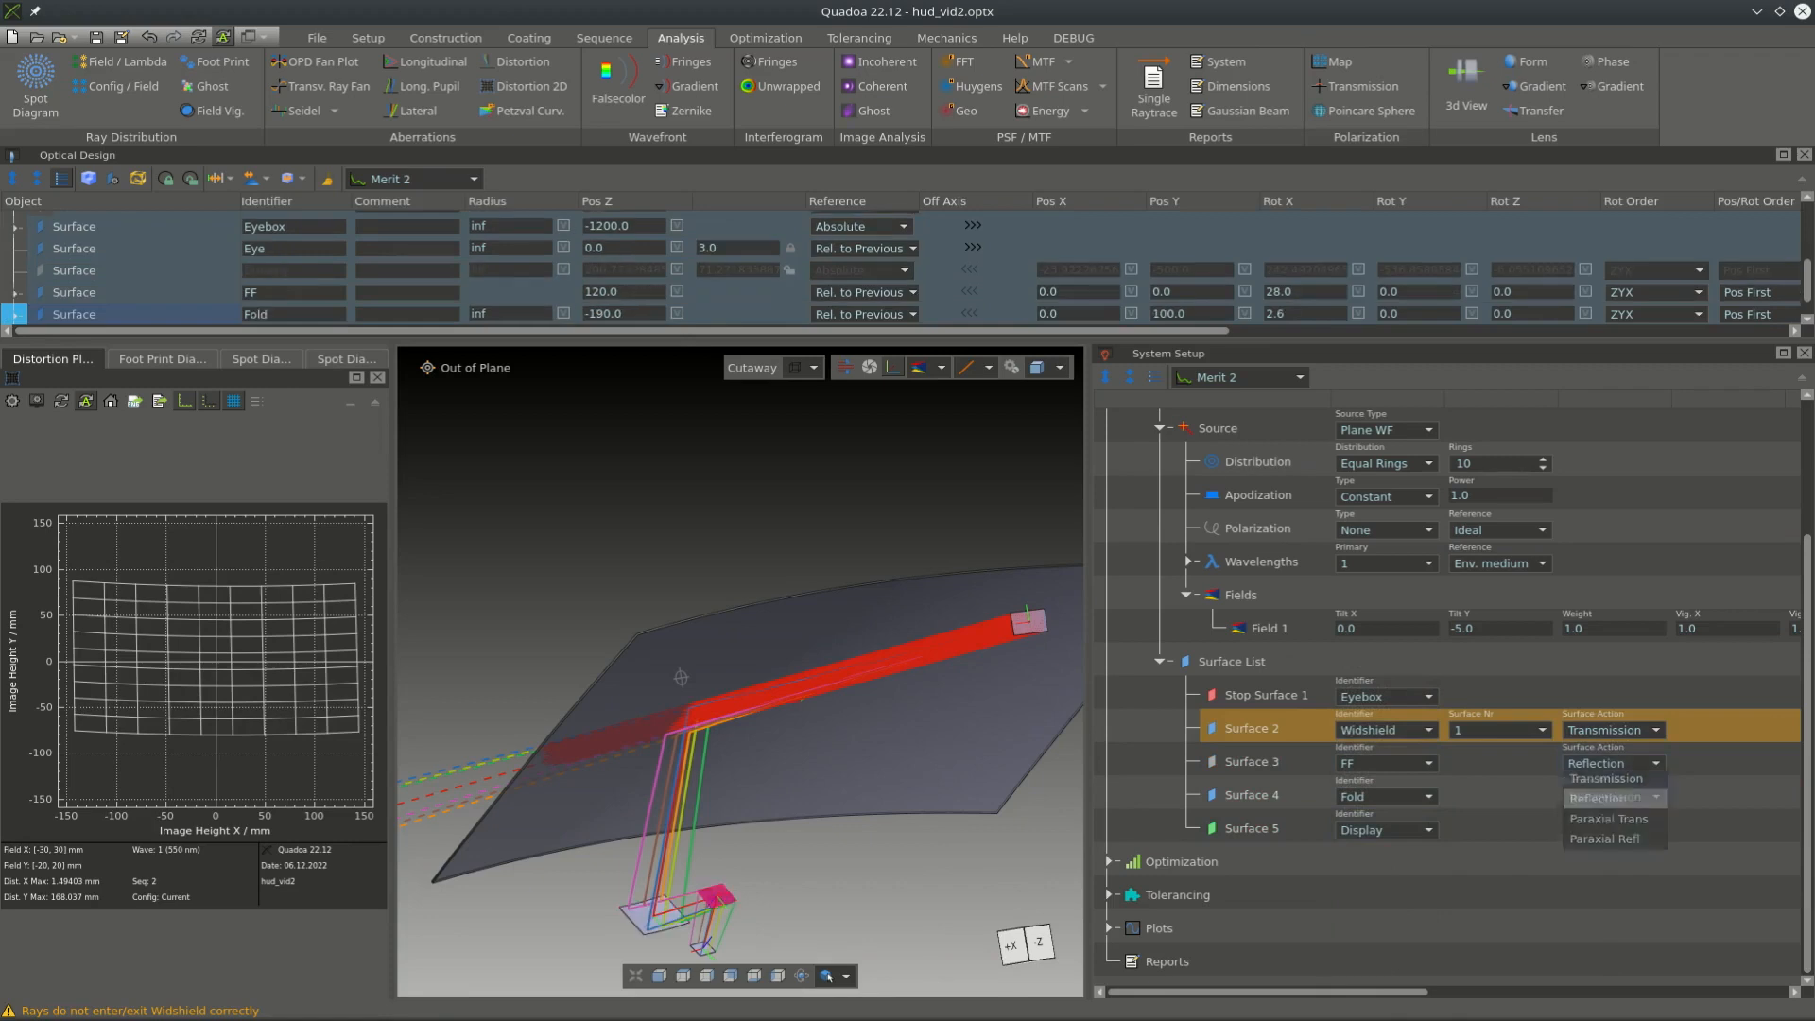
pyautogui.click(1612, 821)
pyautogui.click(1610, 729)
pyautogui.click(1602, 752)
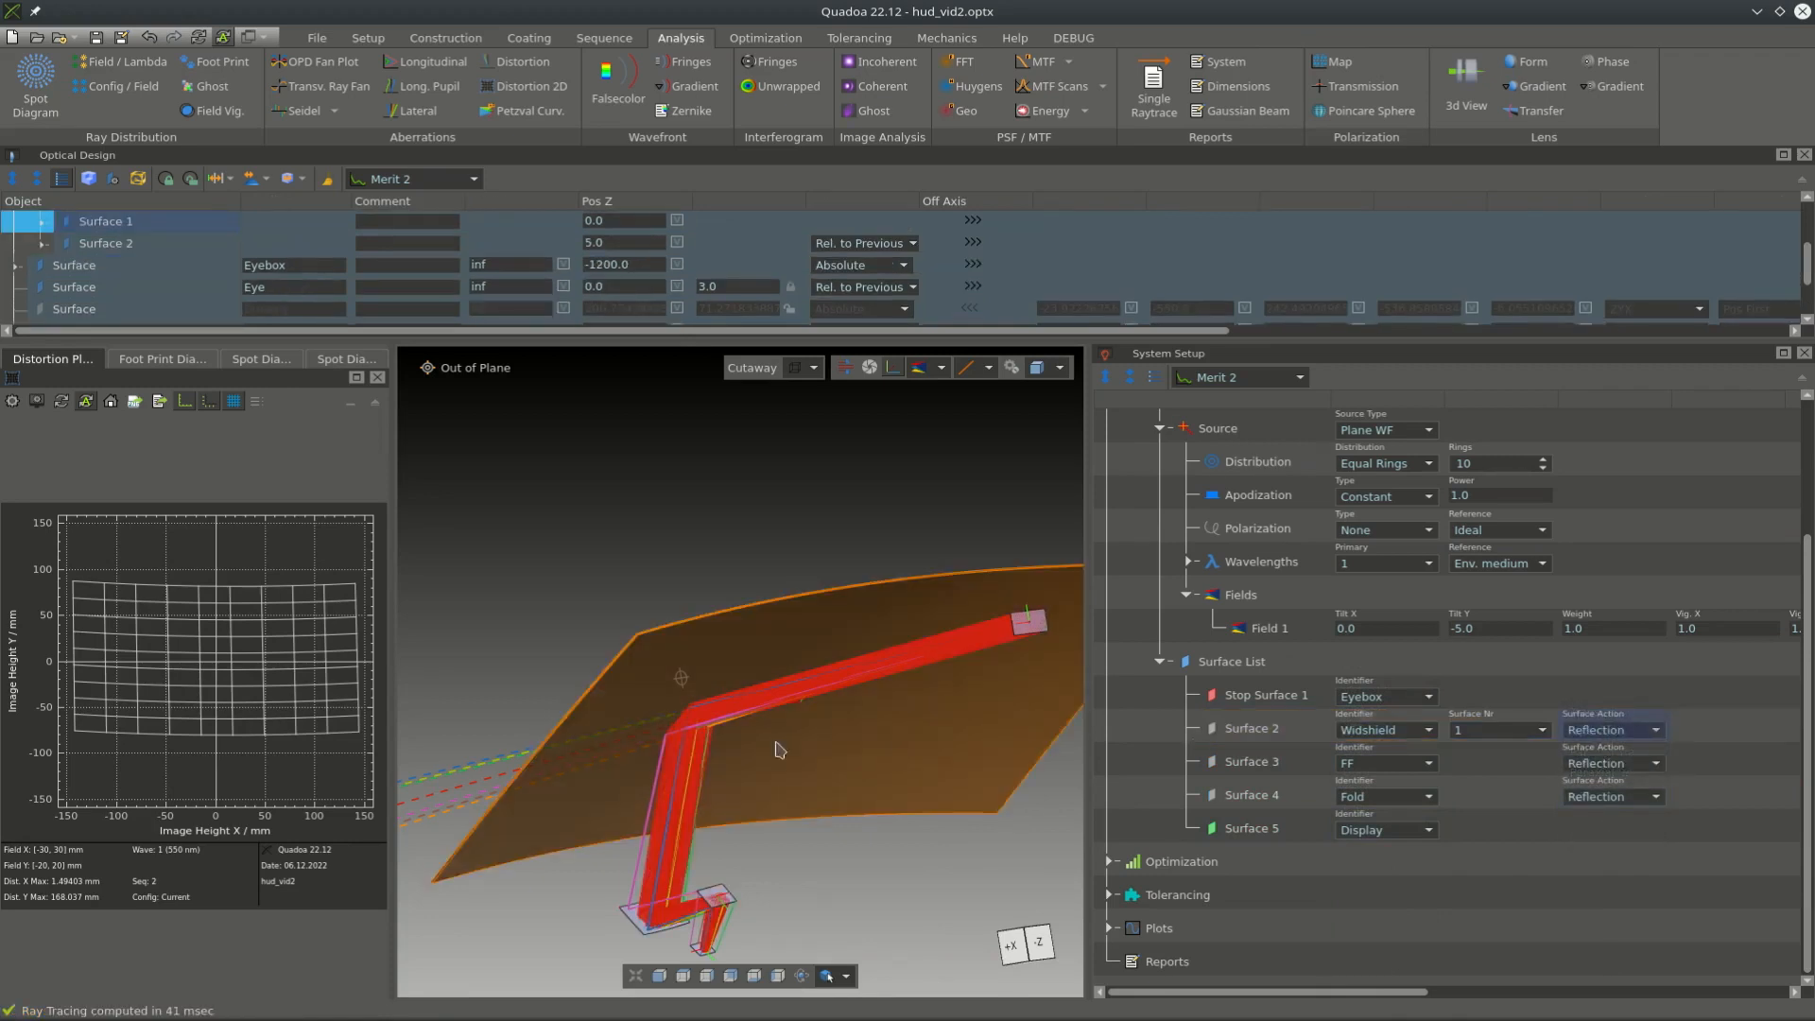
# - Inspect the folded beam path from the windshield over both mirrors to the display in the 3D view
pyautogui.moveTo(834, 743); pyautogui.dragTo(905, 712)
pyautogui.scroll(-3, 784, 760)
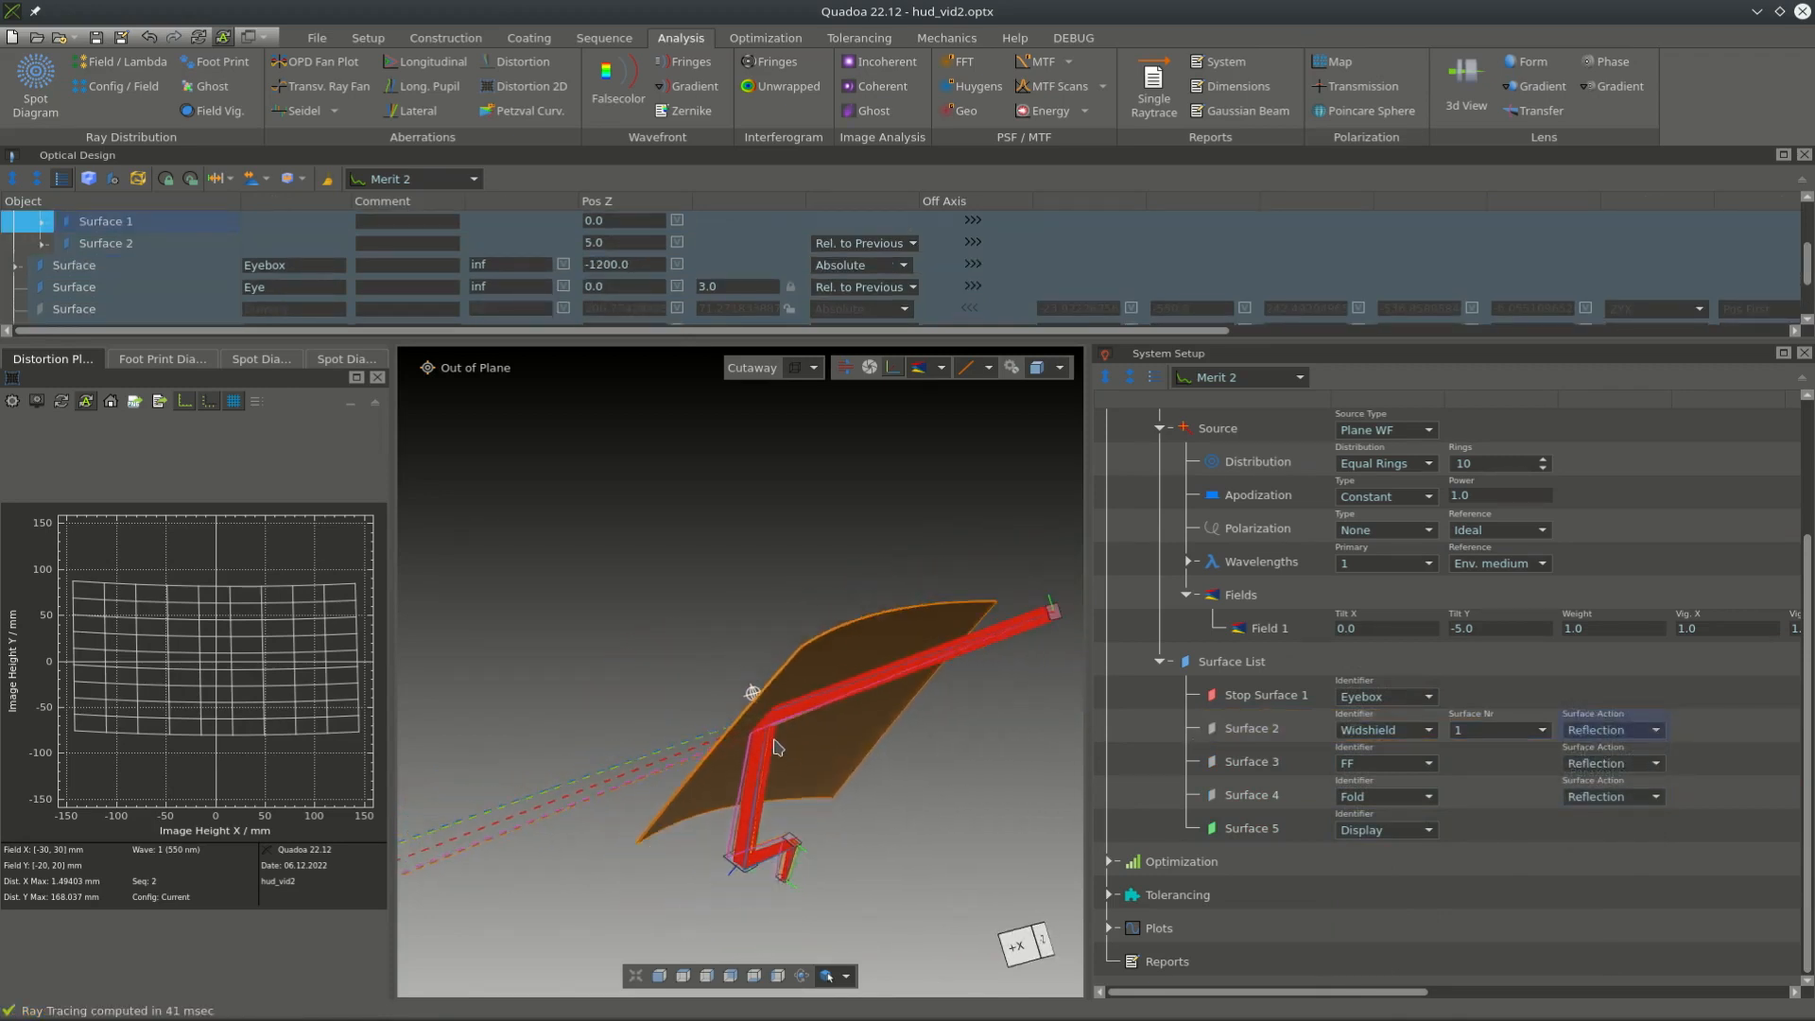
pyautogui.scroll(7, 783, 901)
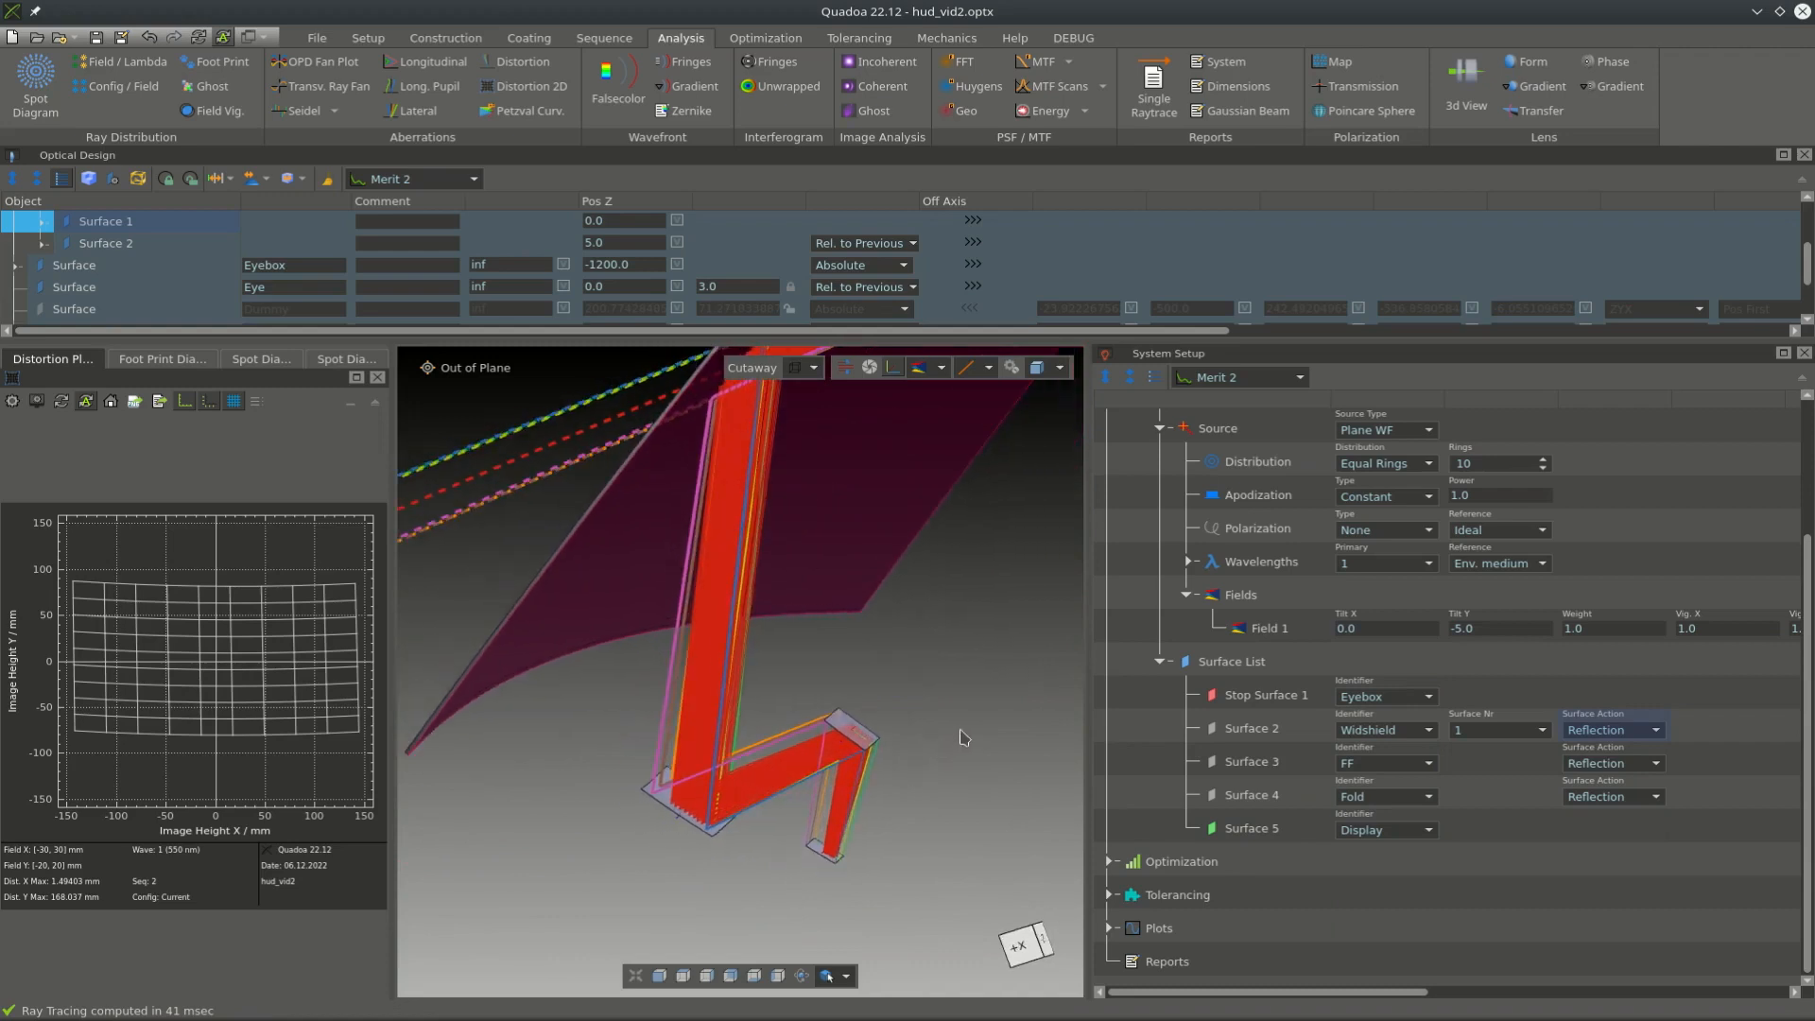
pyautogui.scroll(3, 825, 862)
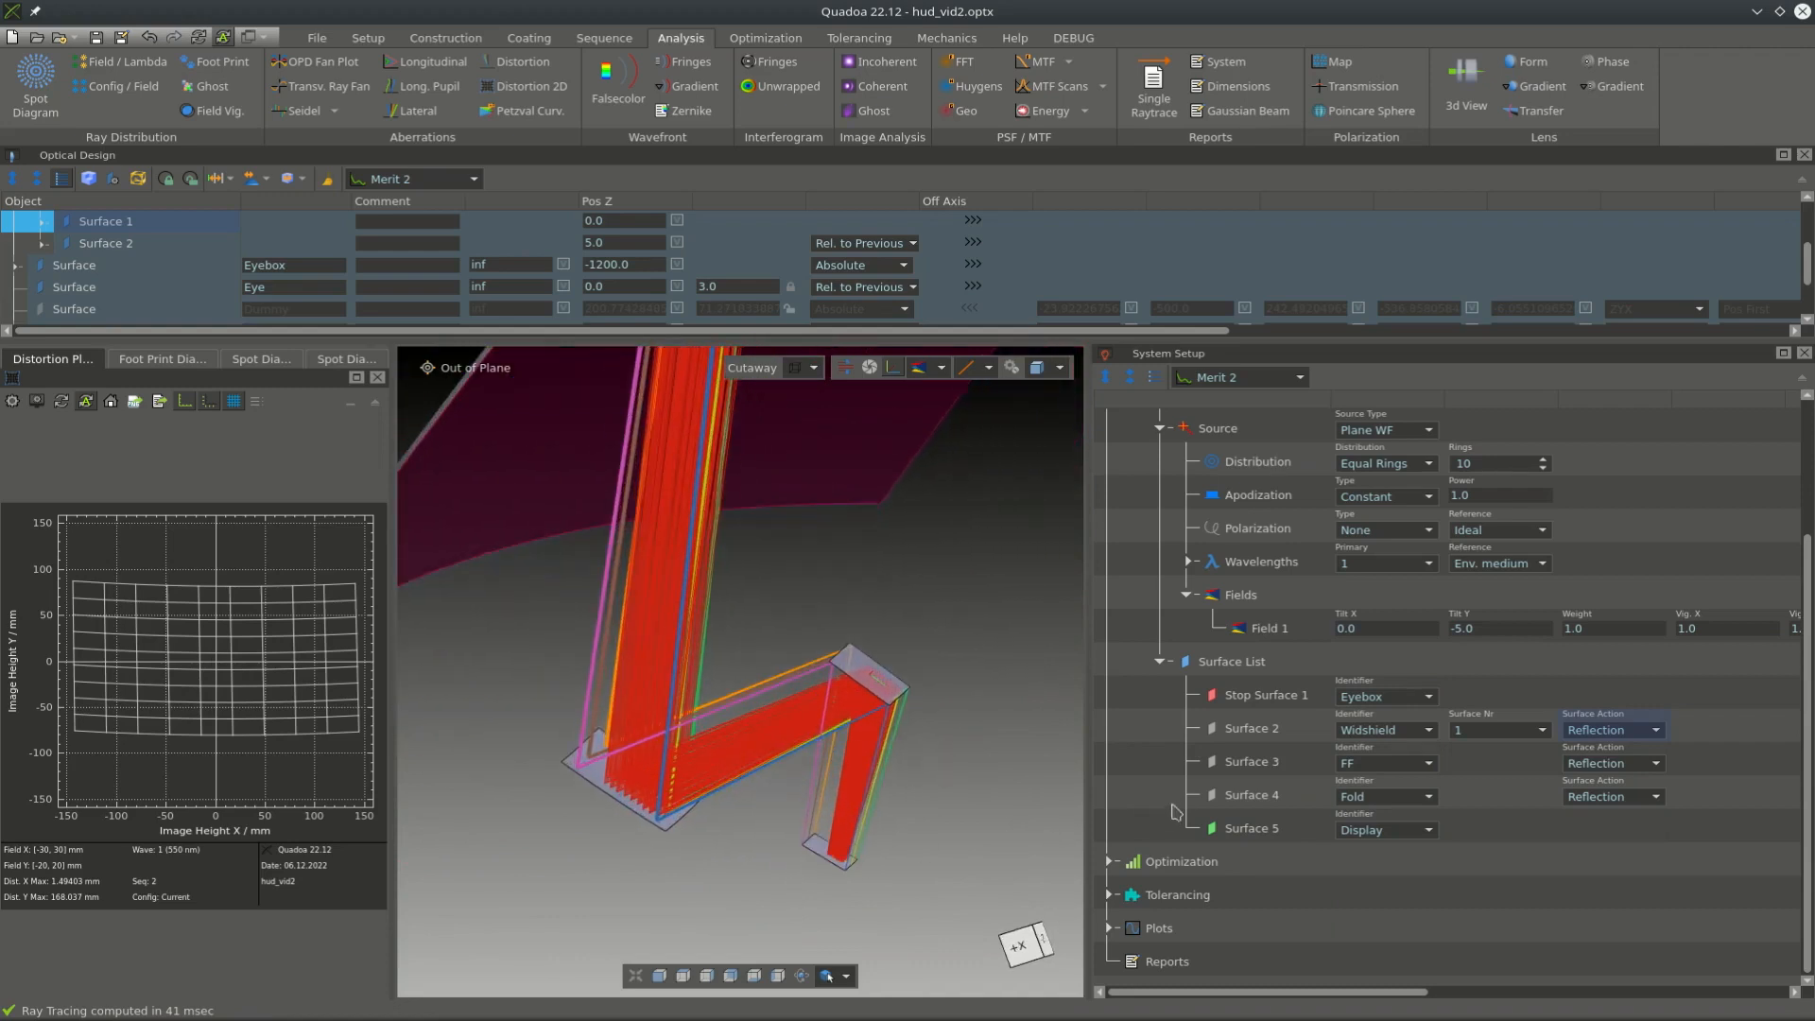
pyautogui.rightClick(1288, 835)
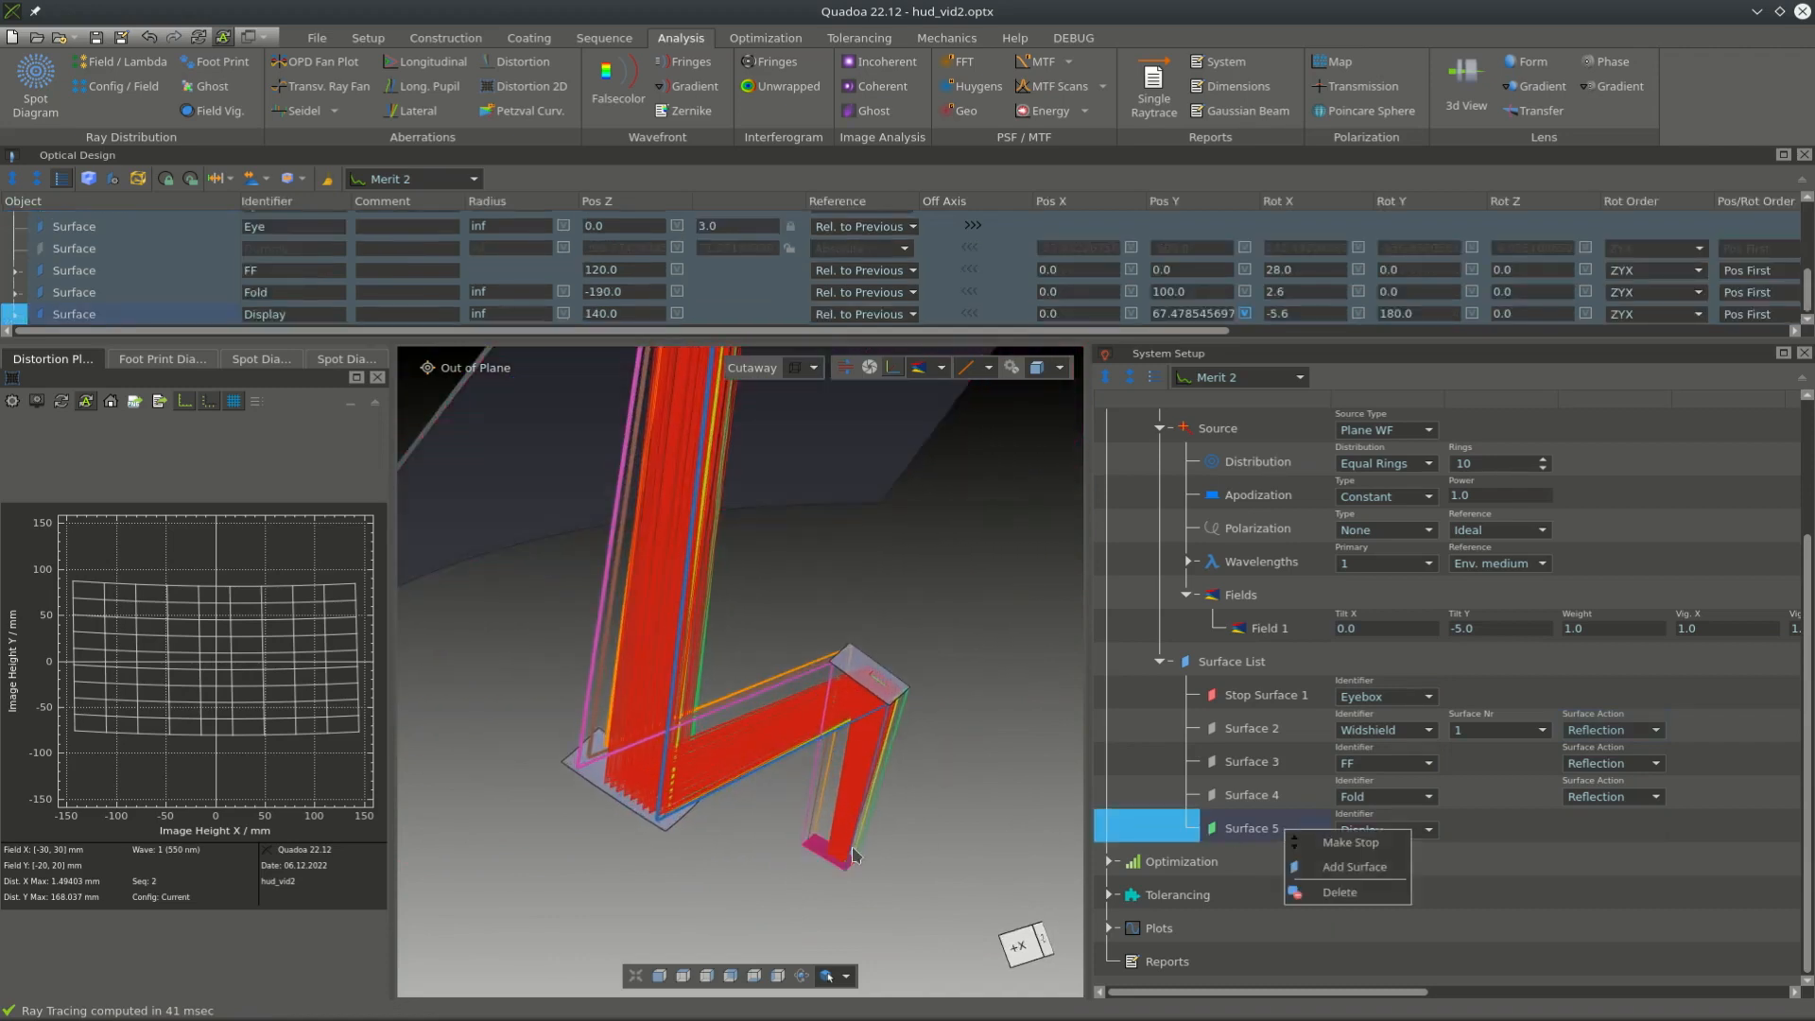
pyautogui.click(939, 837)
pyautogui.scroll(-5, 932, 844)
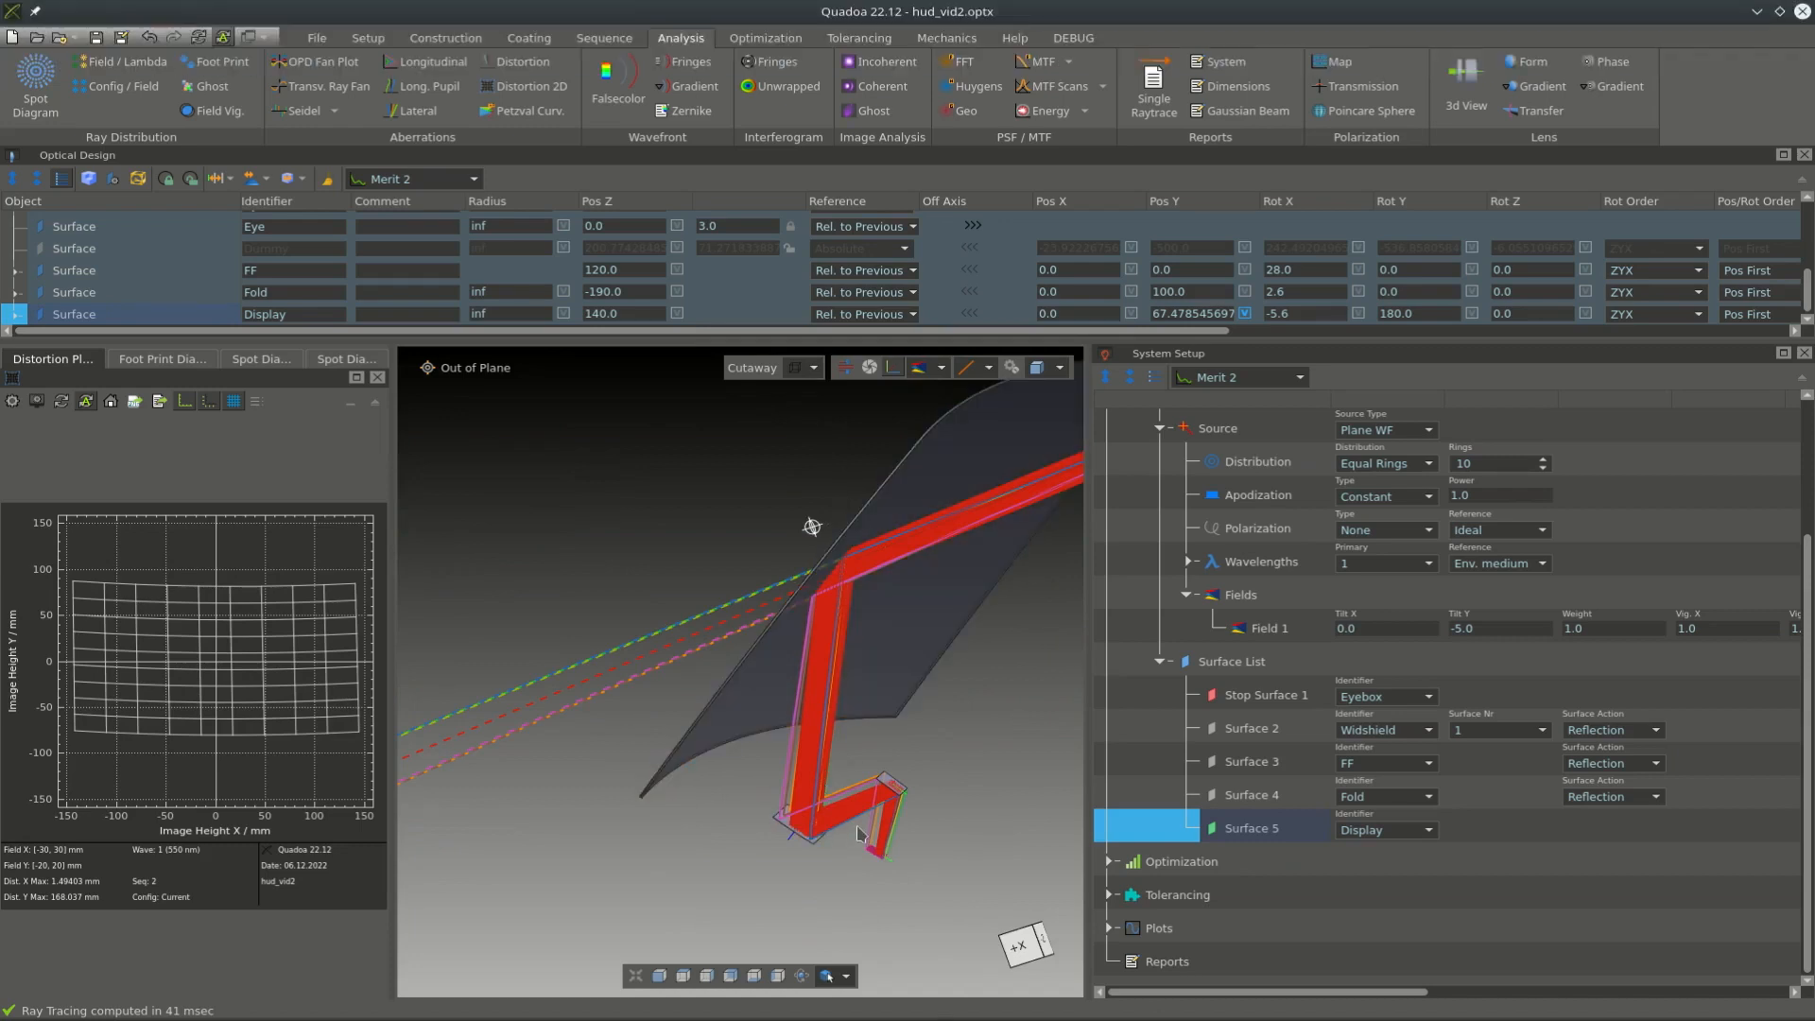
# - Add two surfaces after Surface 5 of User Sequence 3 and assign Fold to Surface 6 and FF to Surface 7
pyautogui.rightClick(1245, 838)
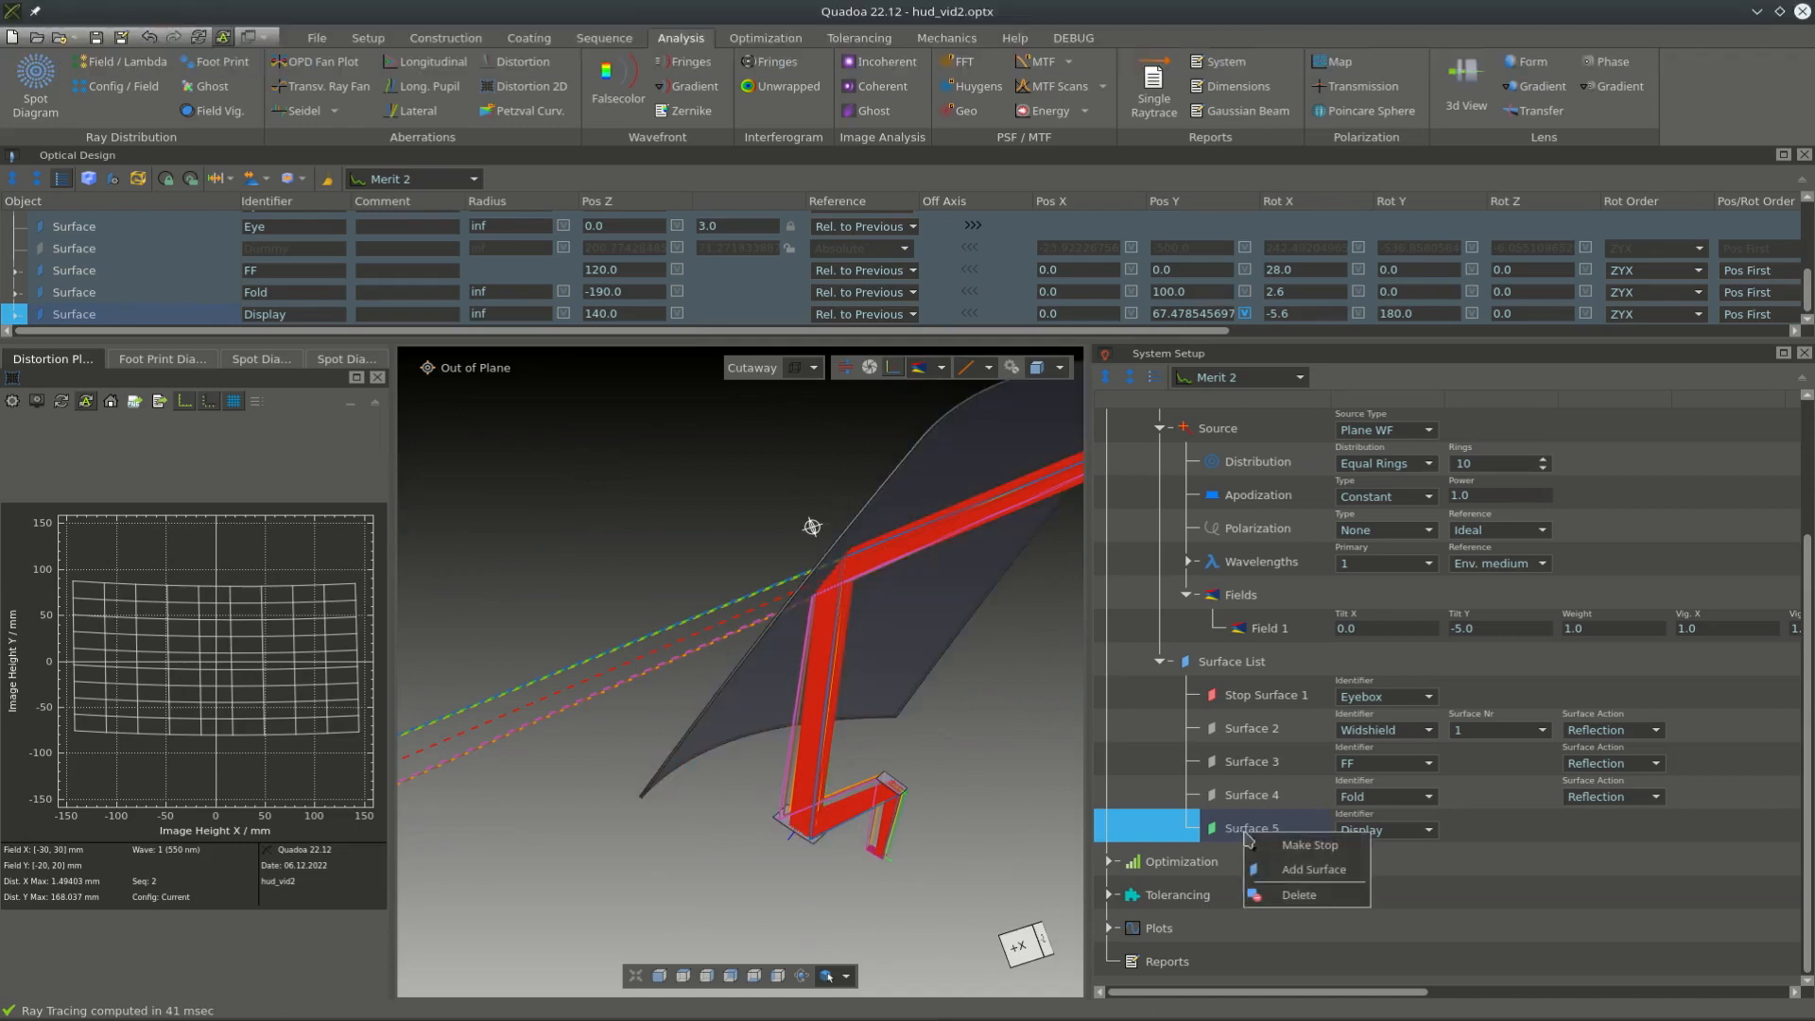
pyautogui.click(1271, 865)
pyautogui.rightClick(1271, 866)
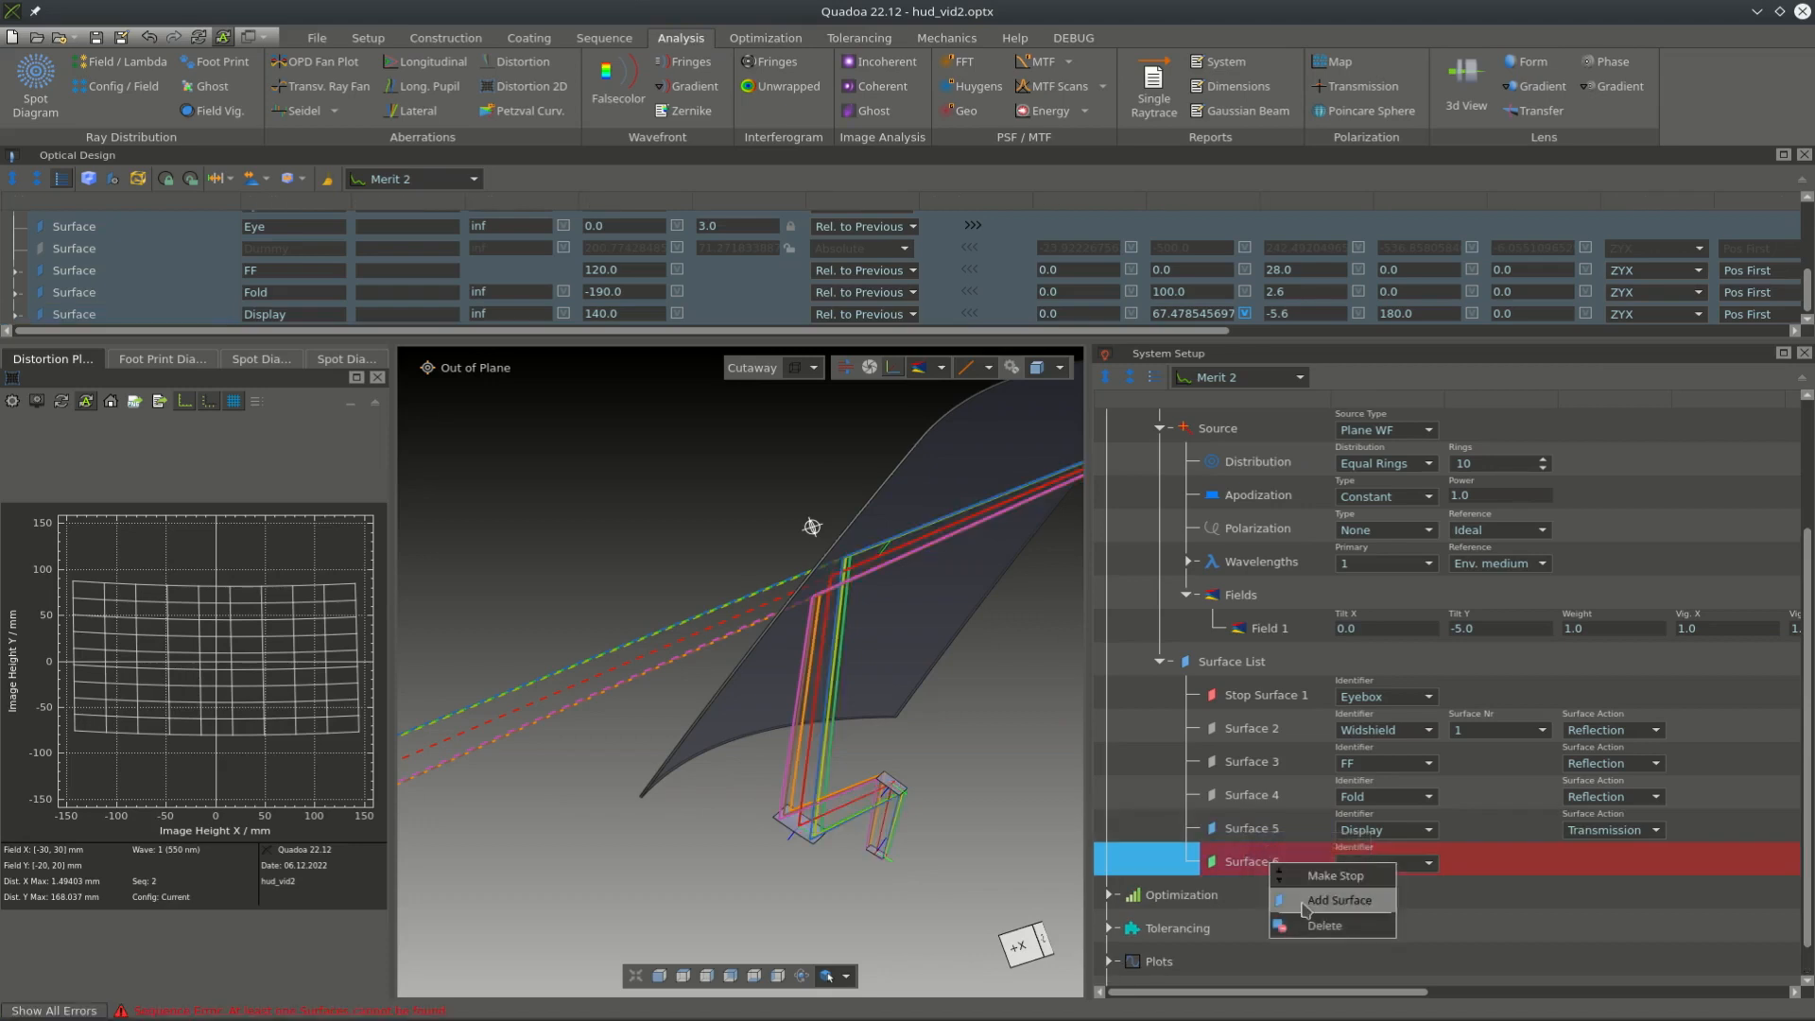
pyautogui.click(1304, 898)
pyautogui.click(1403, 864)
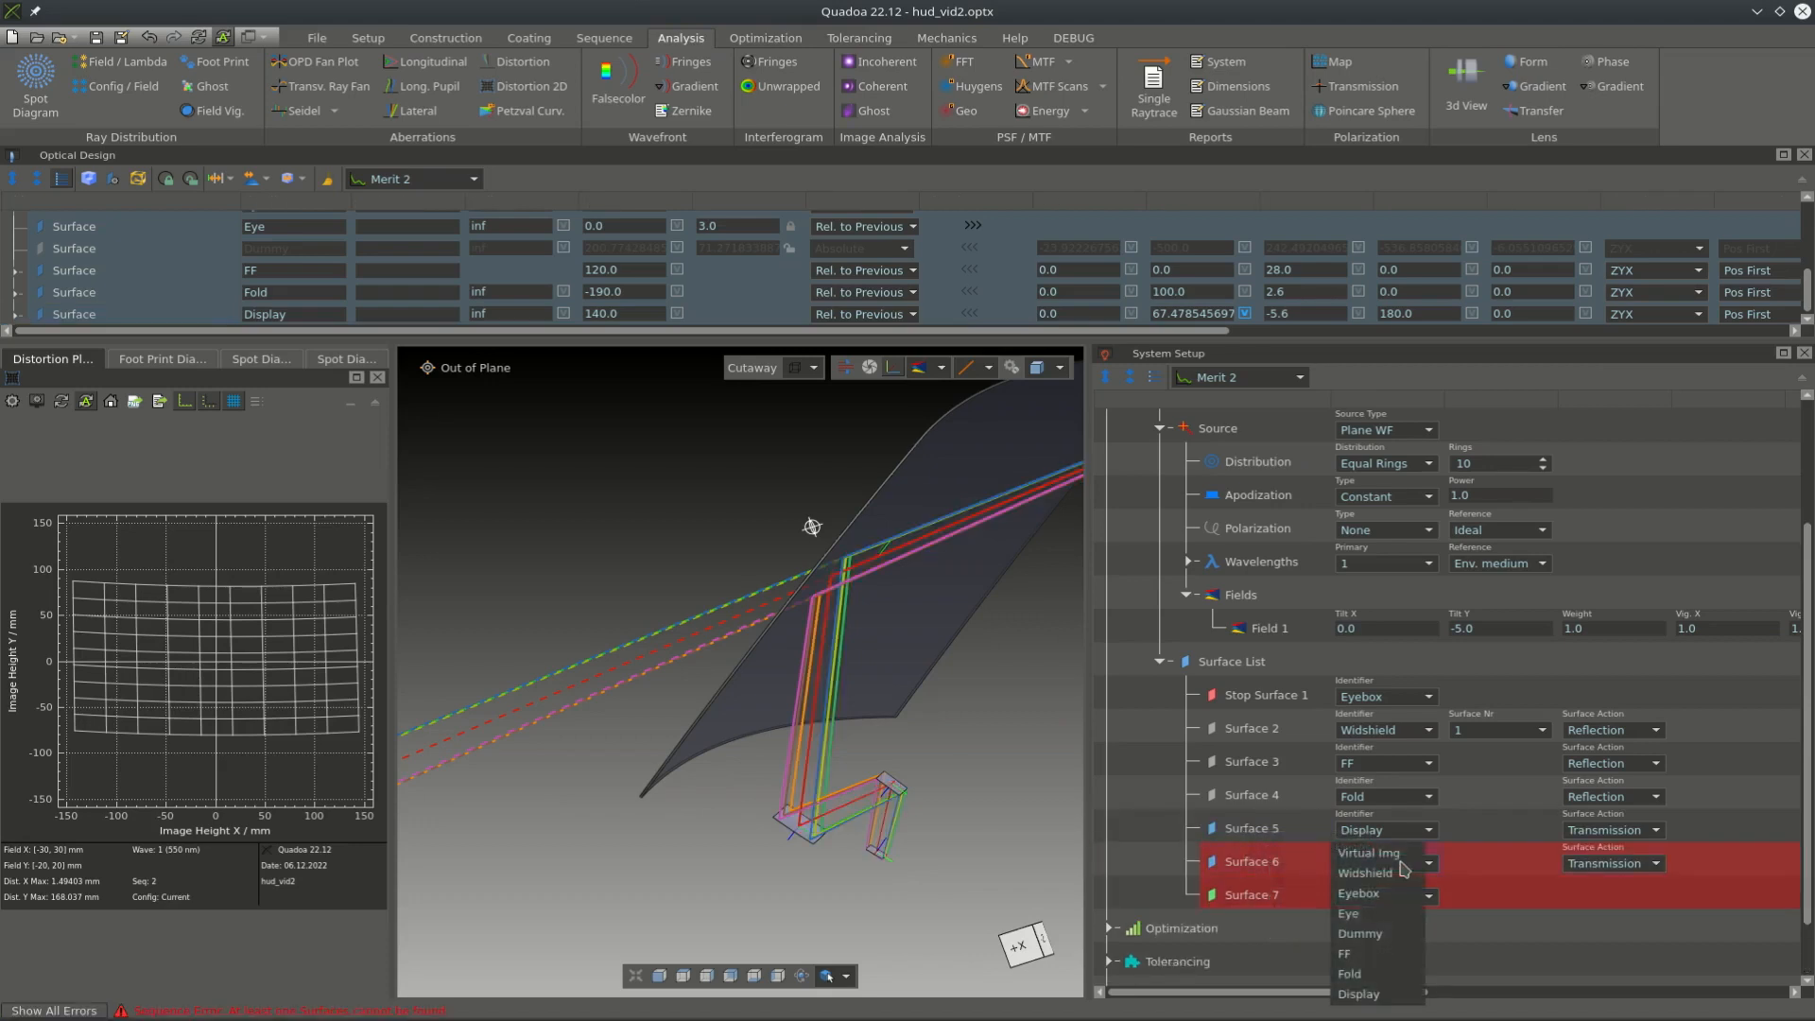
pyautogui.click(1372, 973)
pyautogui.click(1385, 900)
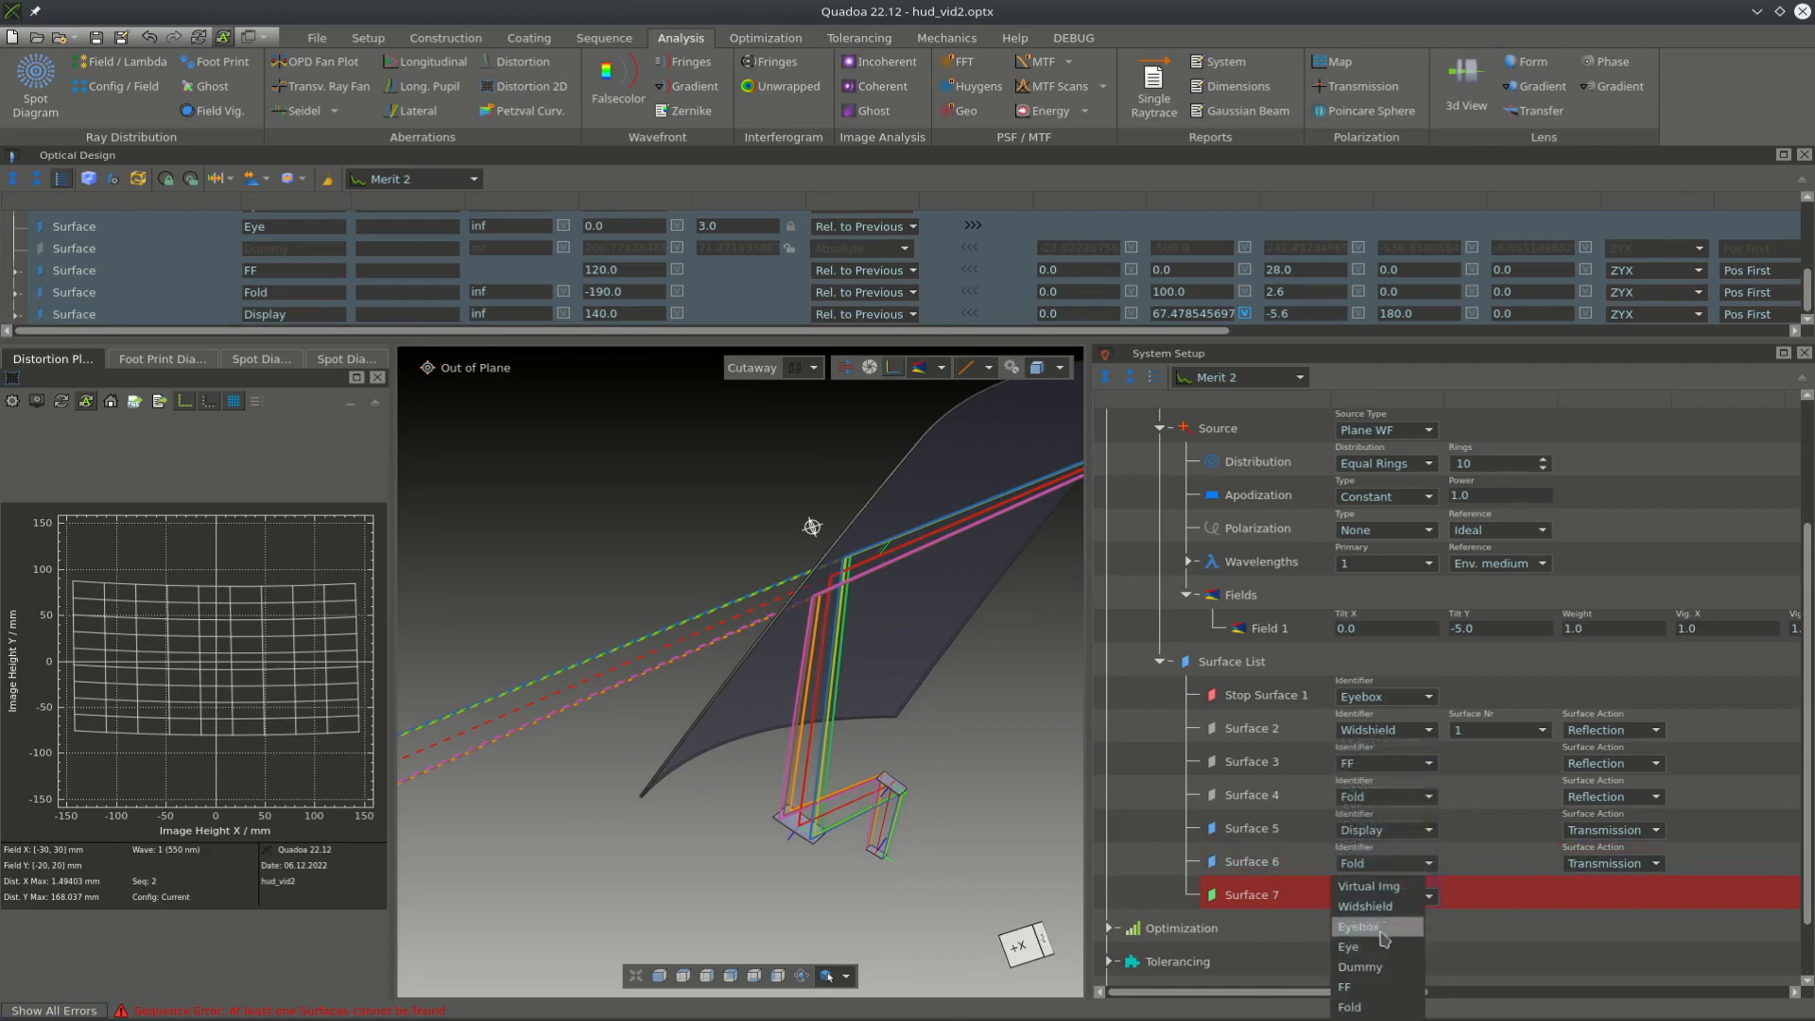
pyautogui.click(1375, 992)
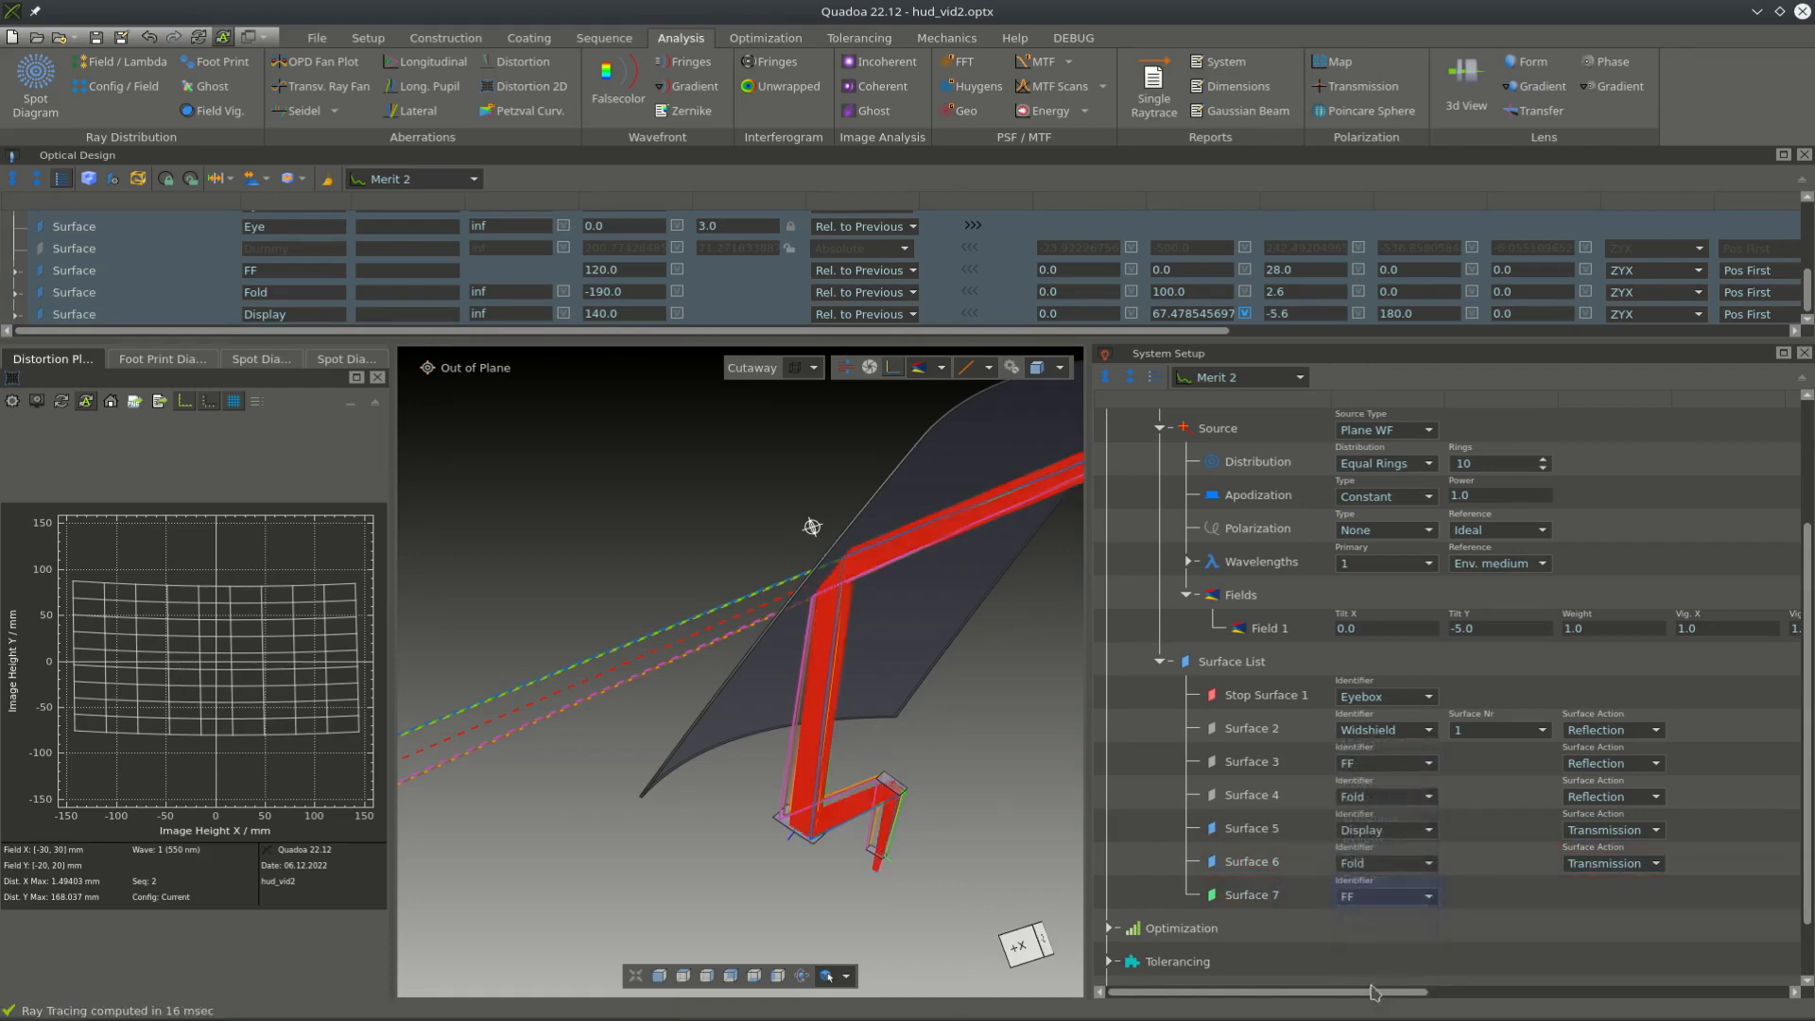
# - Add another surface at the end of User Sequence 3 and assign Widshield to it
pyautogui.rightClick(1265, 669)
pyautogui.click(1331, 678)
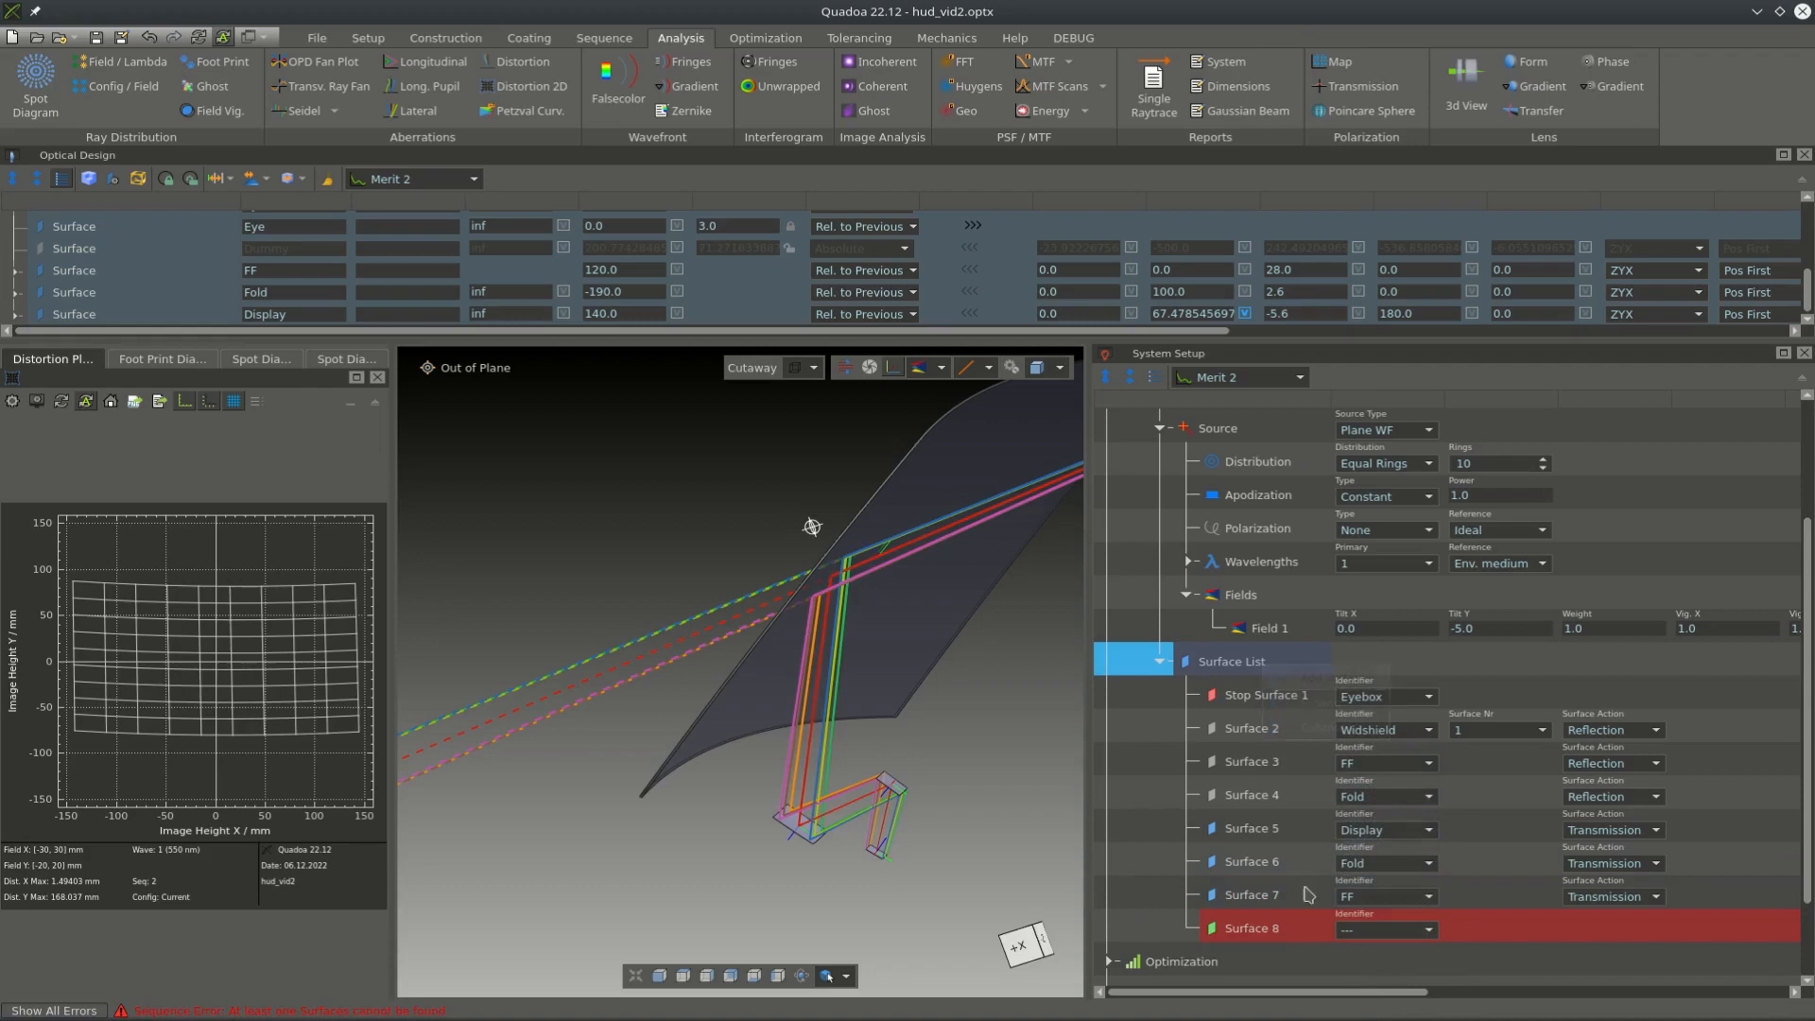
pyautogui.click(1382, 929)
pyautogui.click(1386, 926)
# - Set the surface action of Surfaces 5, 6 and 7 in User Sequence 3 to Reflection
pyautogui.click(1641, 864)
pyautogui.click(1624, 873)
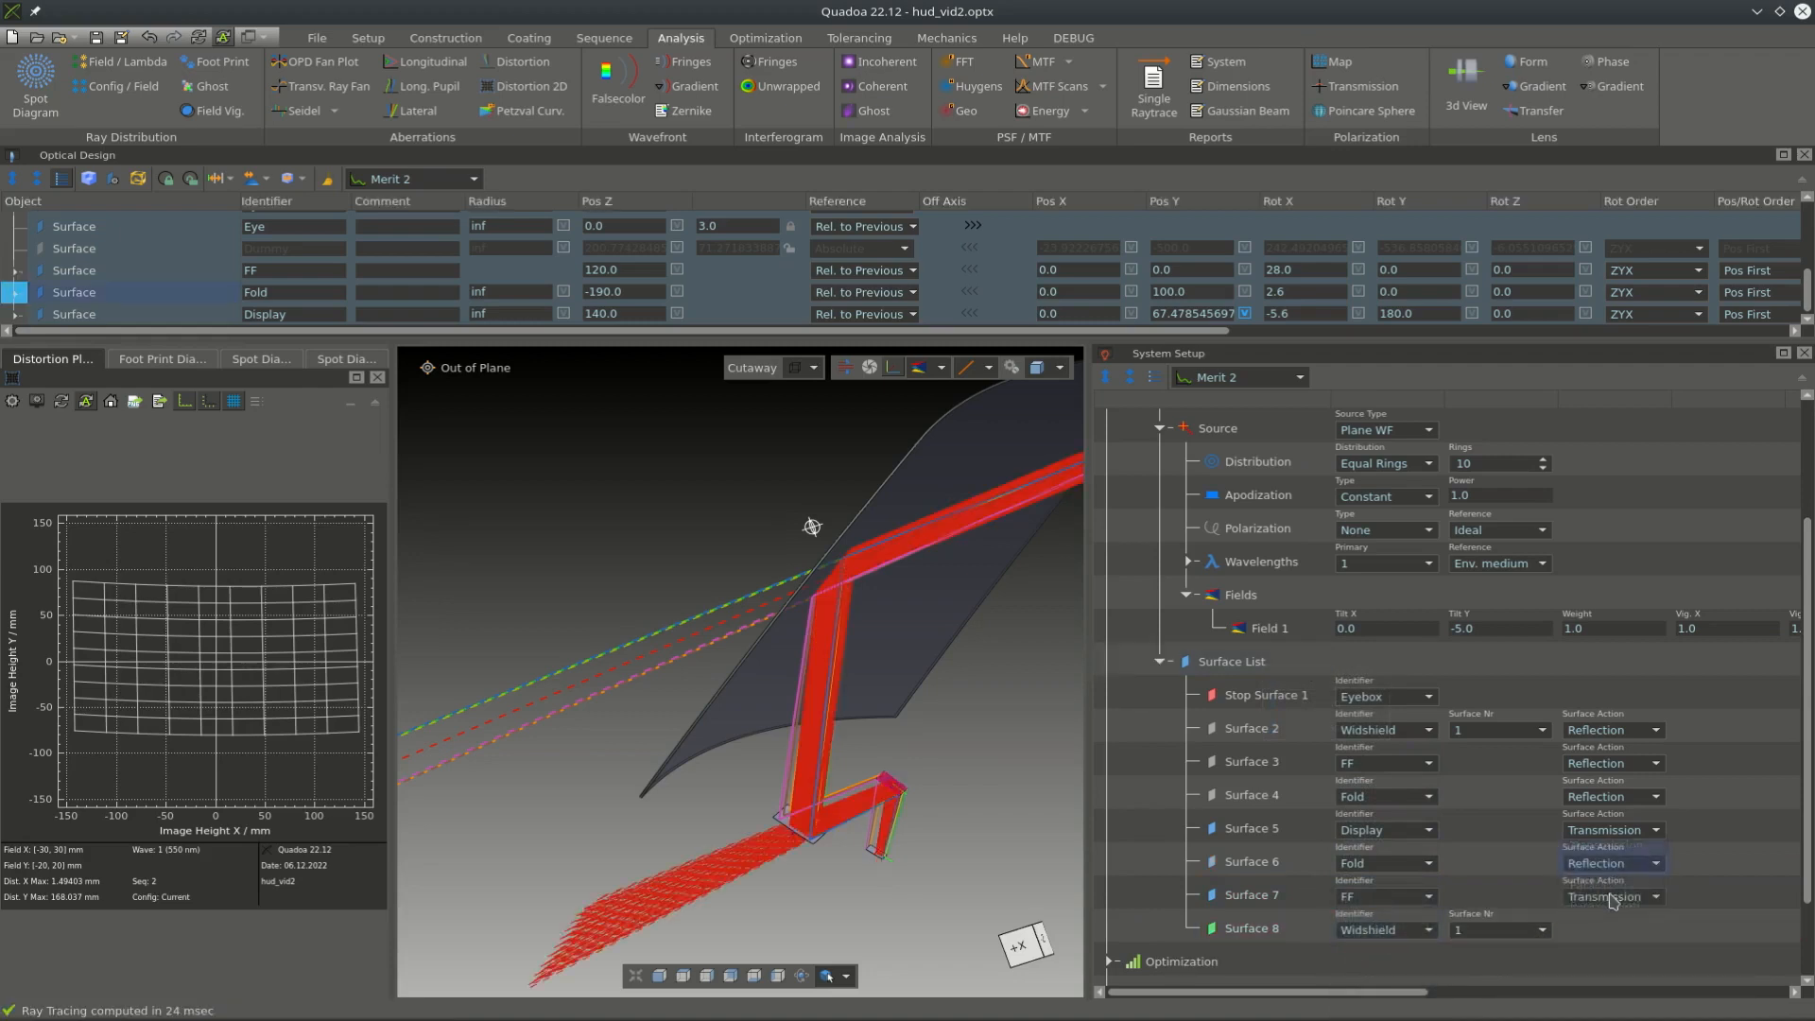
pyautogui.click(1613, 898)
pyautogui.click(1611, 908)
pyautogui.click(1610, 832)
pyautogui.click(1611, 841)
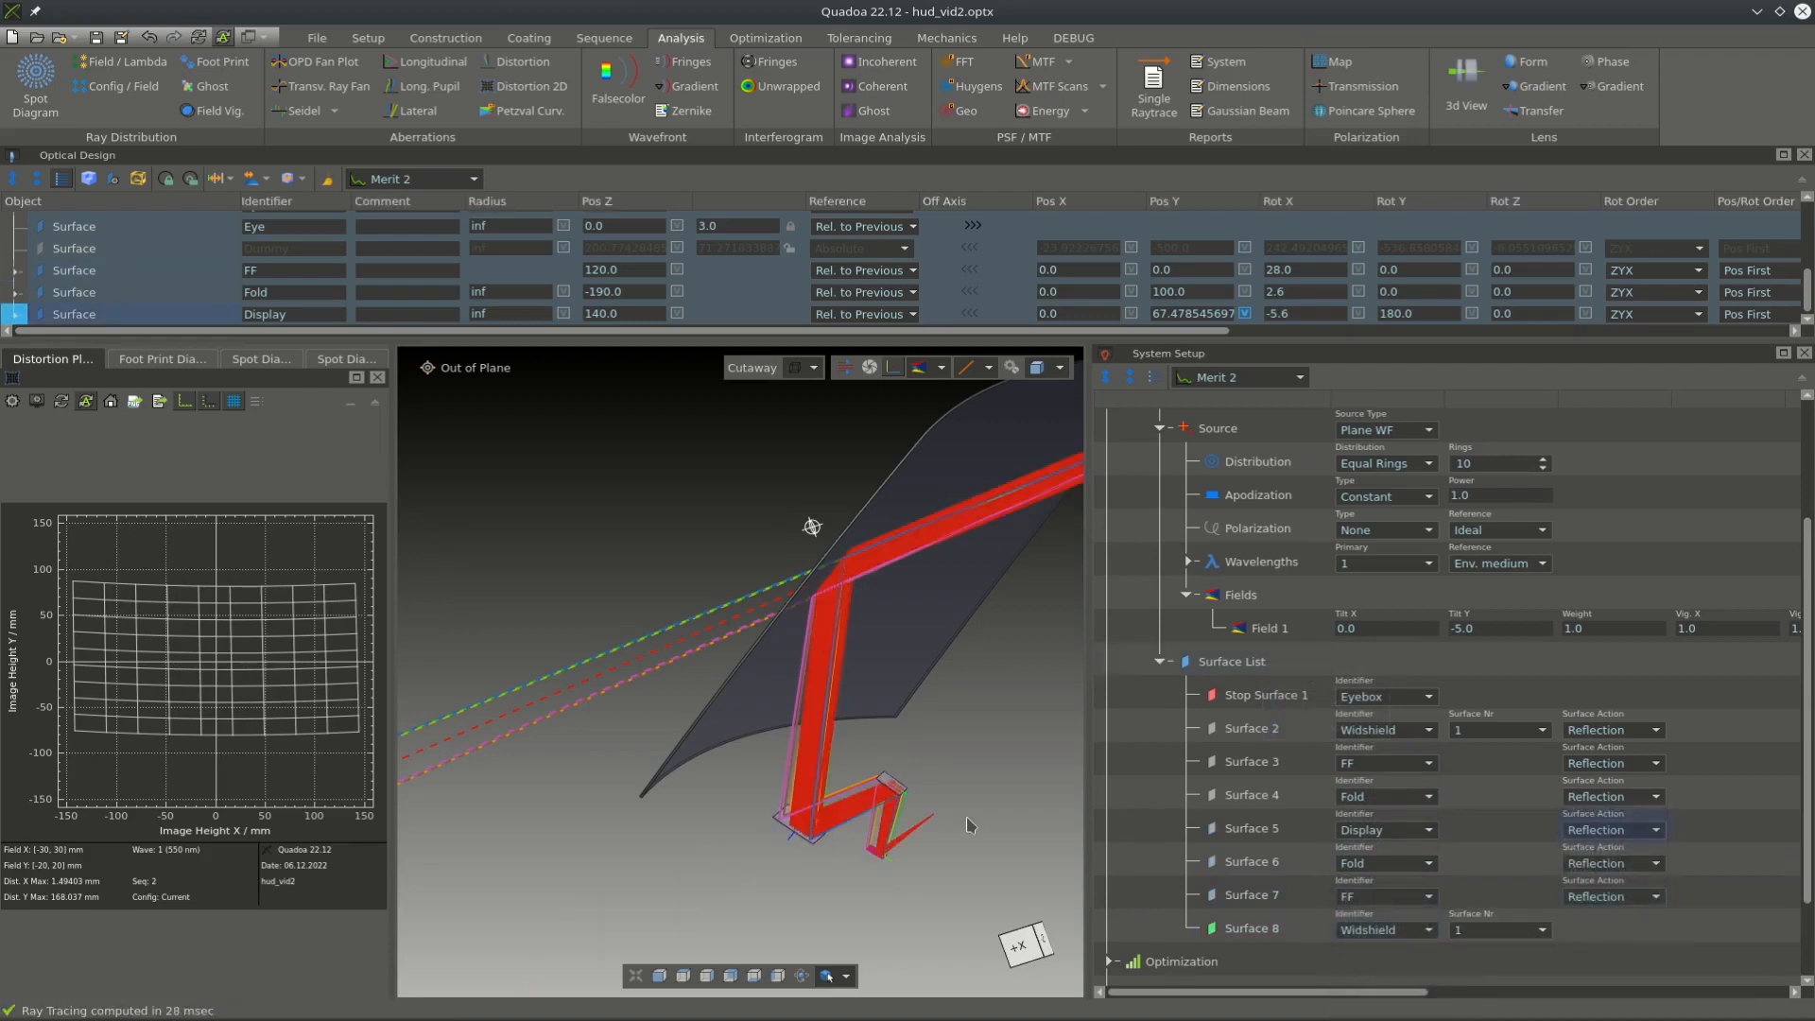
# - Try rotating the Display about X to -16.0 and, with the slider's lower limit at -25, to -22.9
pyautogui.moveTo(969, 825); pyautogui.dragTo(810, 770)
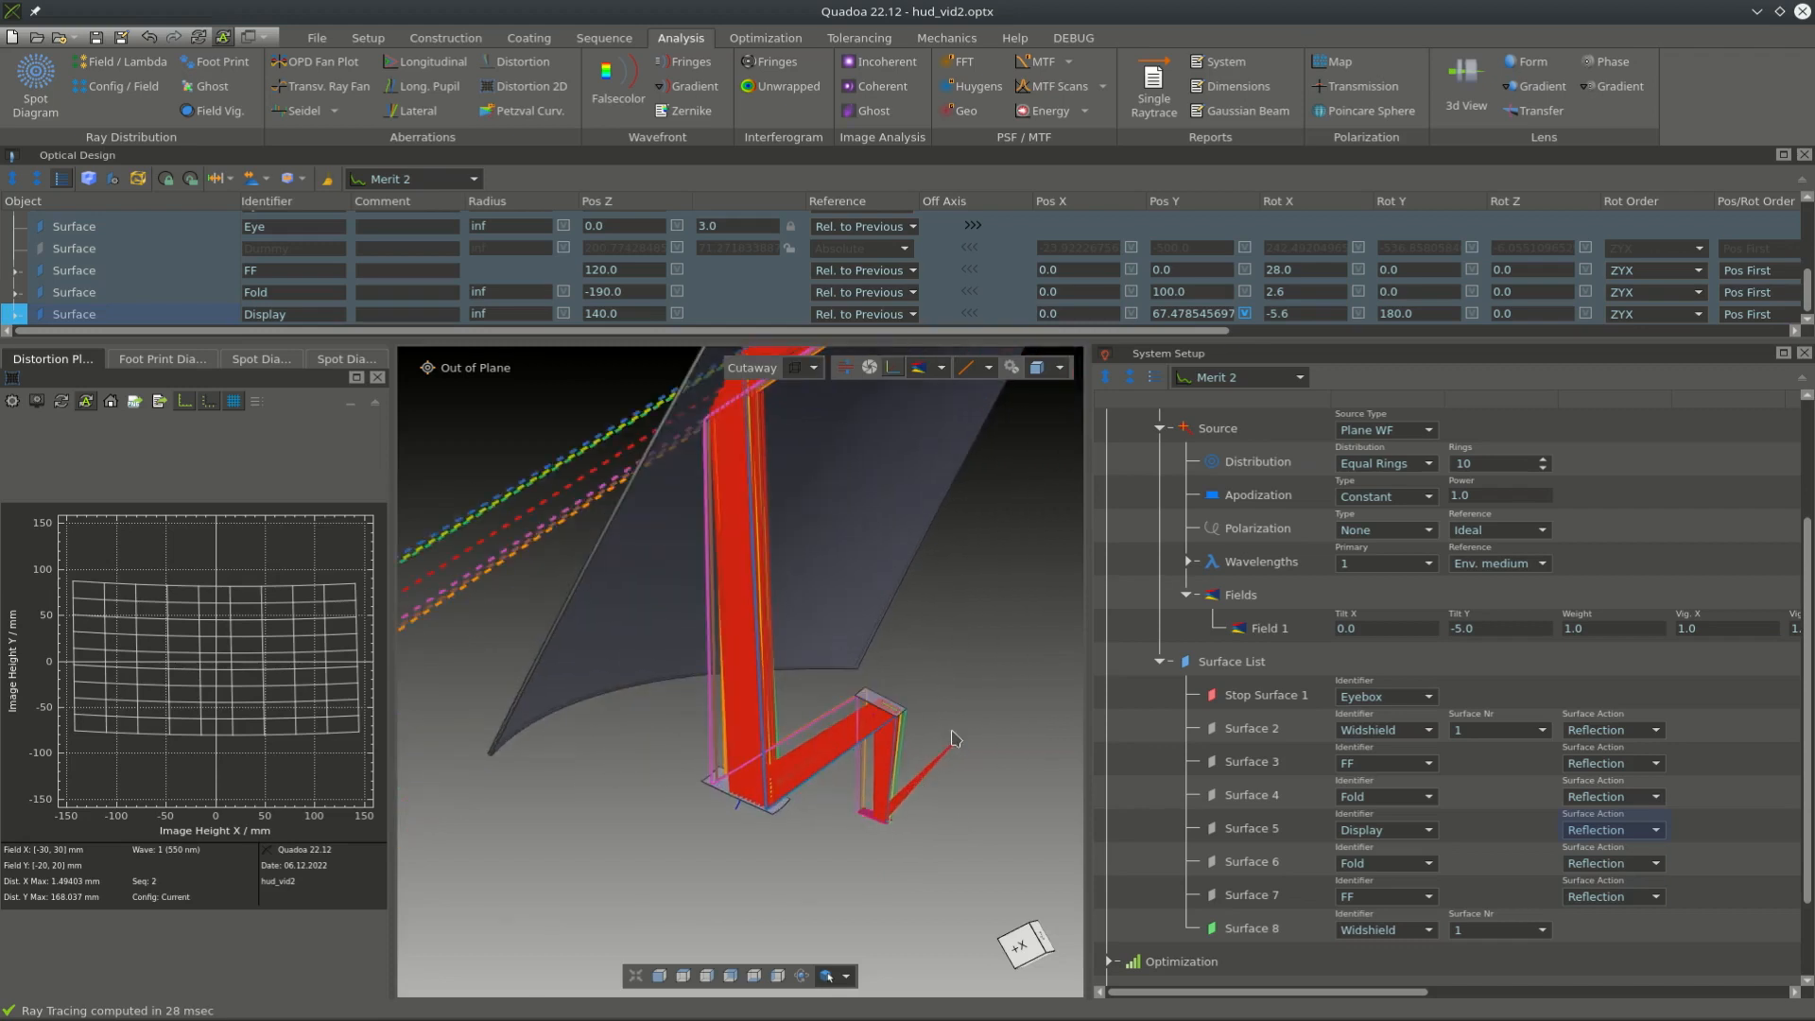
pyautogui.moveTo(955, 738); pyautogui.dragTo(984, 777)
pyautogui.scroll(8, 893, 856)
pyautogui.scroll(-2, 976, 881)
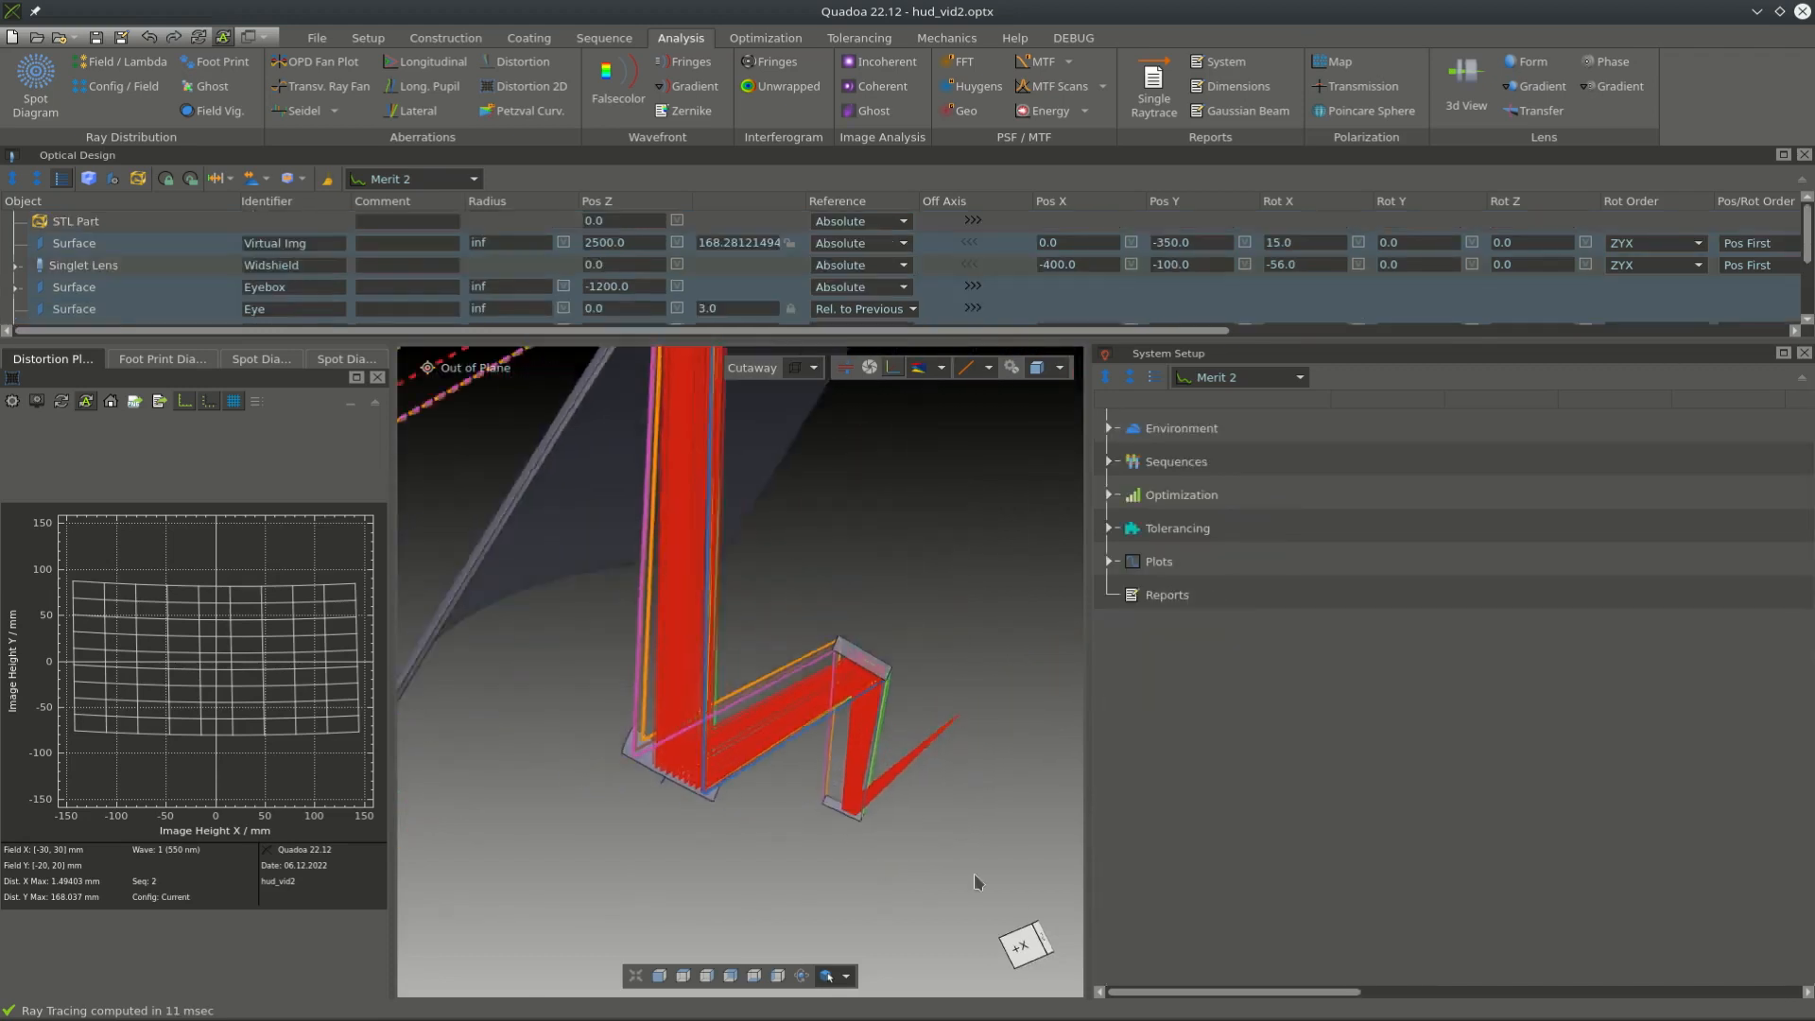
pyautogui.scroll(-2, 977, 881)
pyautogui.scroll(3, 850, 856)
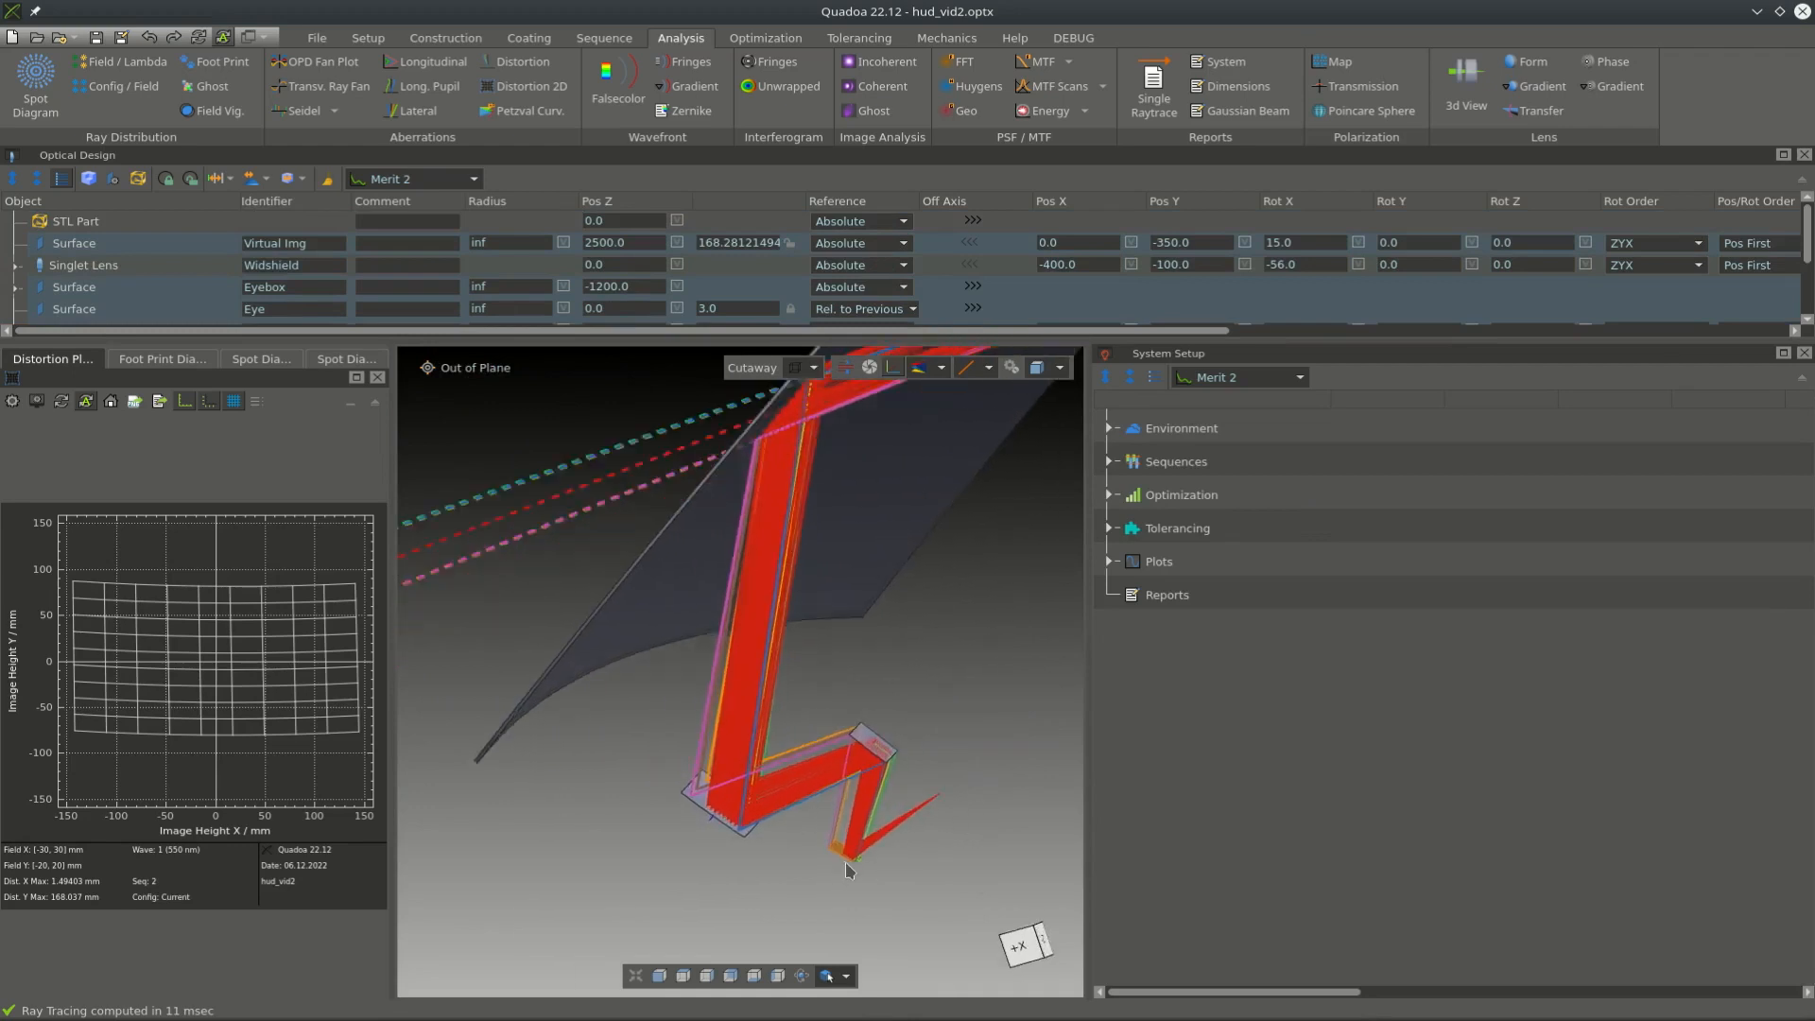
pyautogui.click(836, 857)
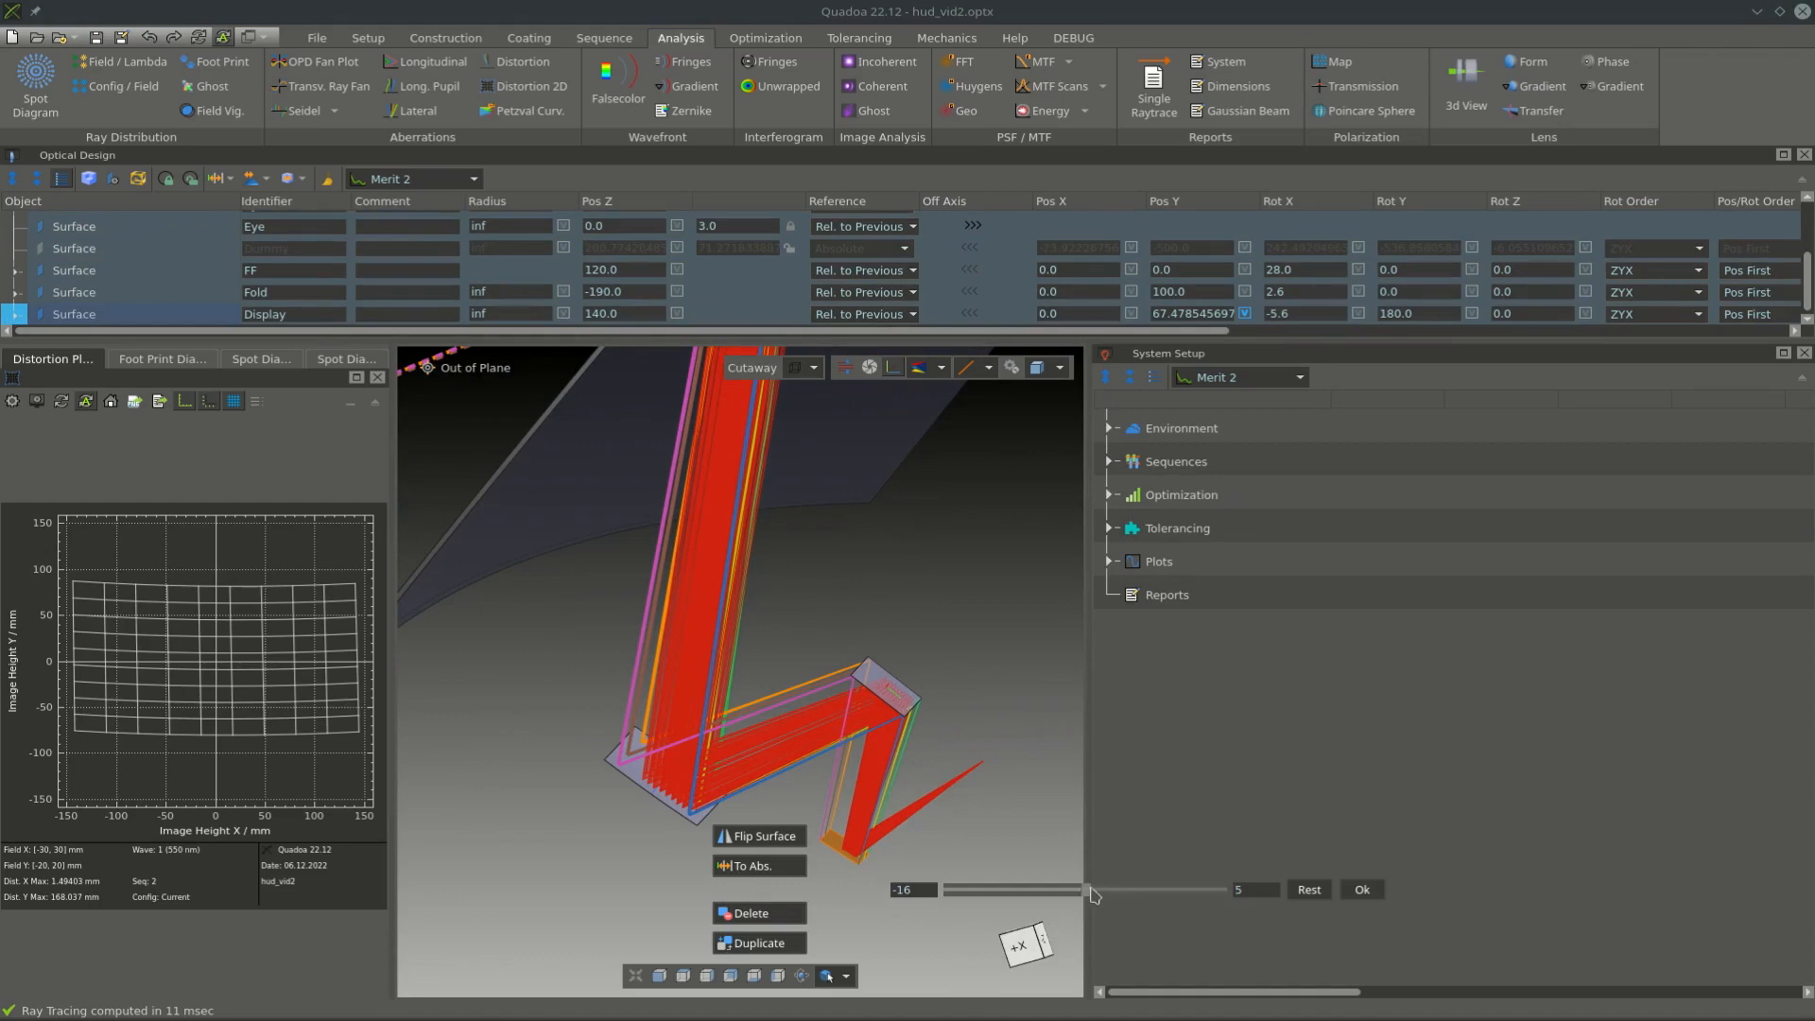
pyautogui.moveTo(1071, 889); pyautogui.dragTo(941, 903)
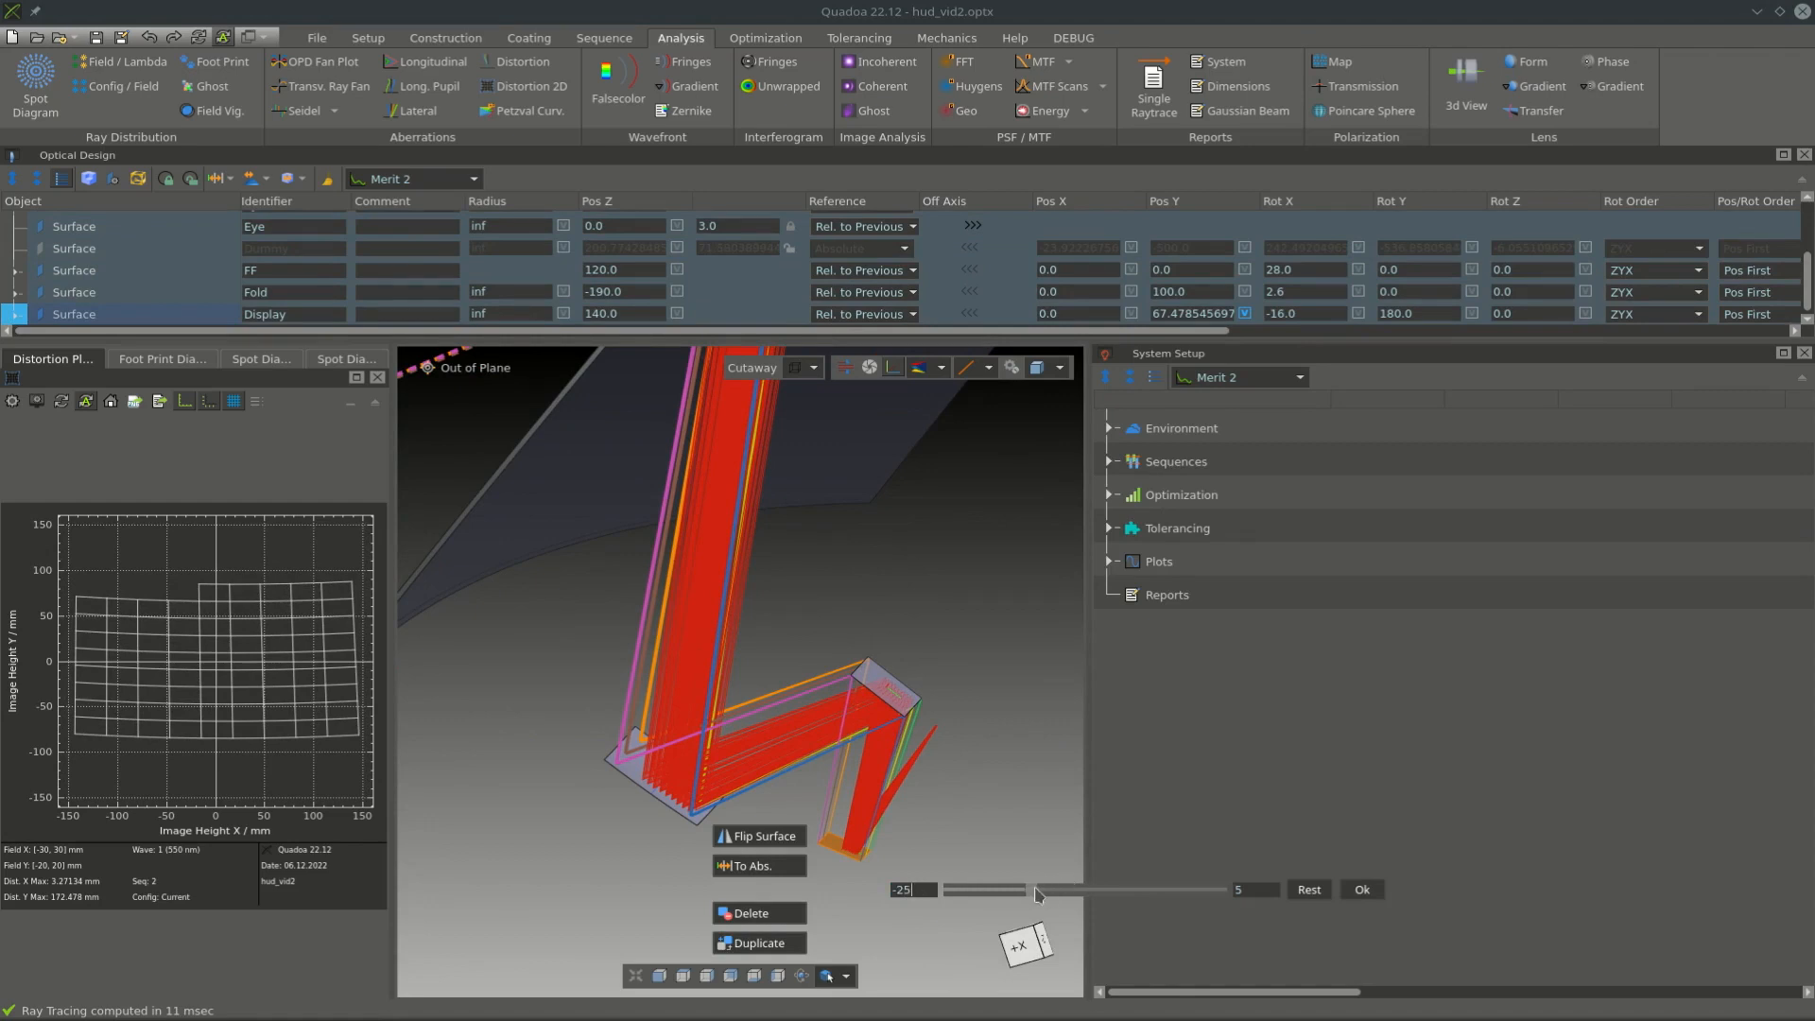
pyautogui.moveTo(1014, 894); pyautogui.dragTo(970, 890)
# - Check the reflected beam path with the tilted display and undo the display's rotation change
pyautogui.scroll(-4, 993, 831)
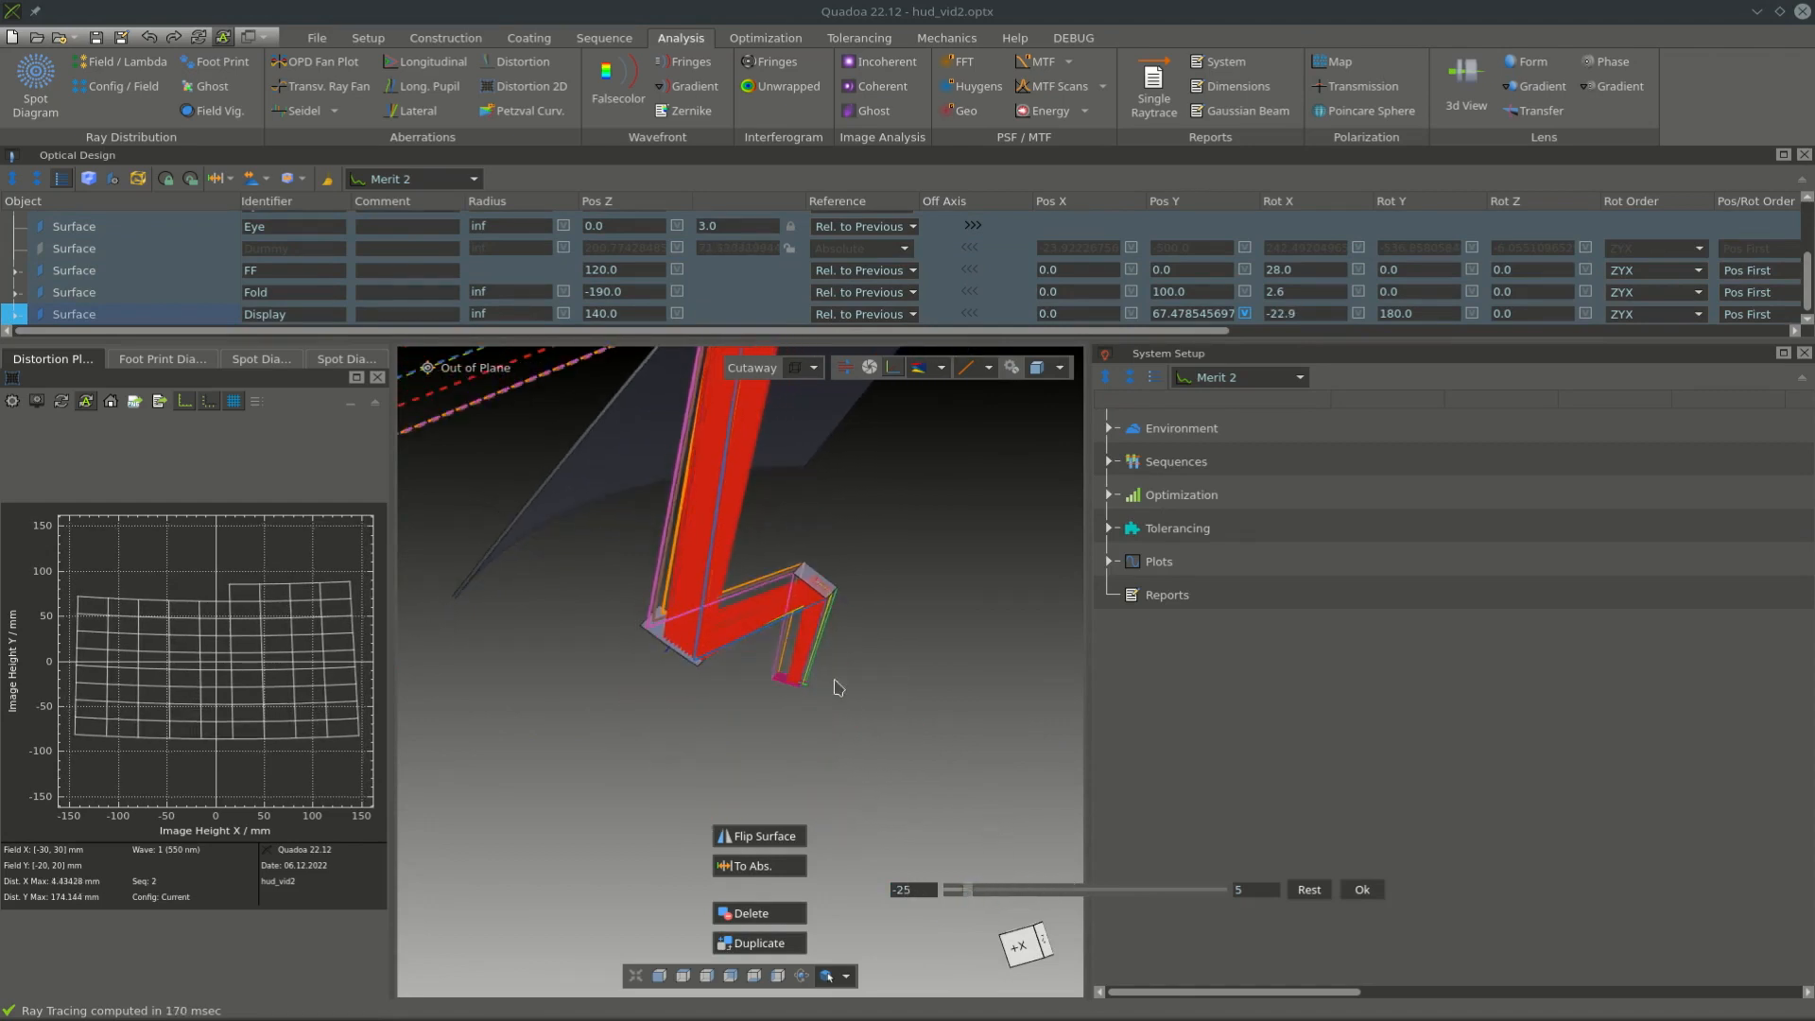
pyautogui.scroll(3, 733, 550)
pyautogui.scroll(-5, 838, 737)
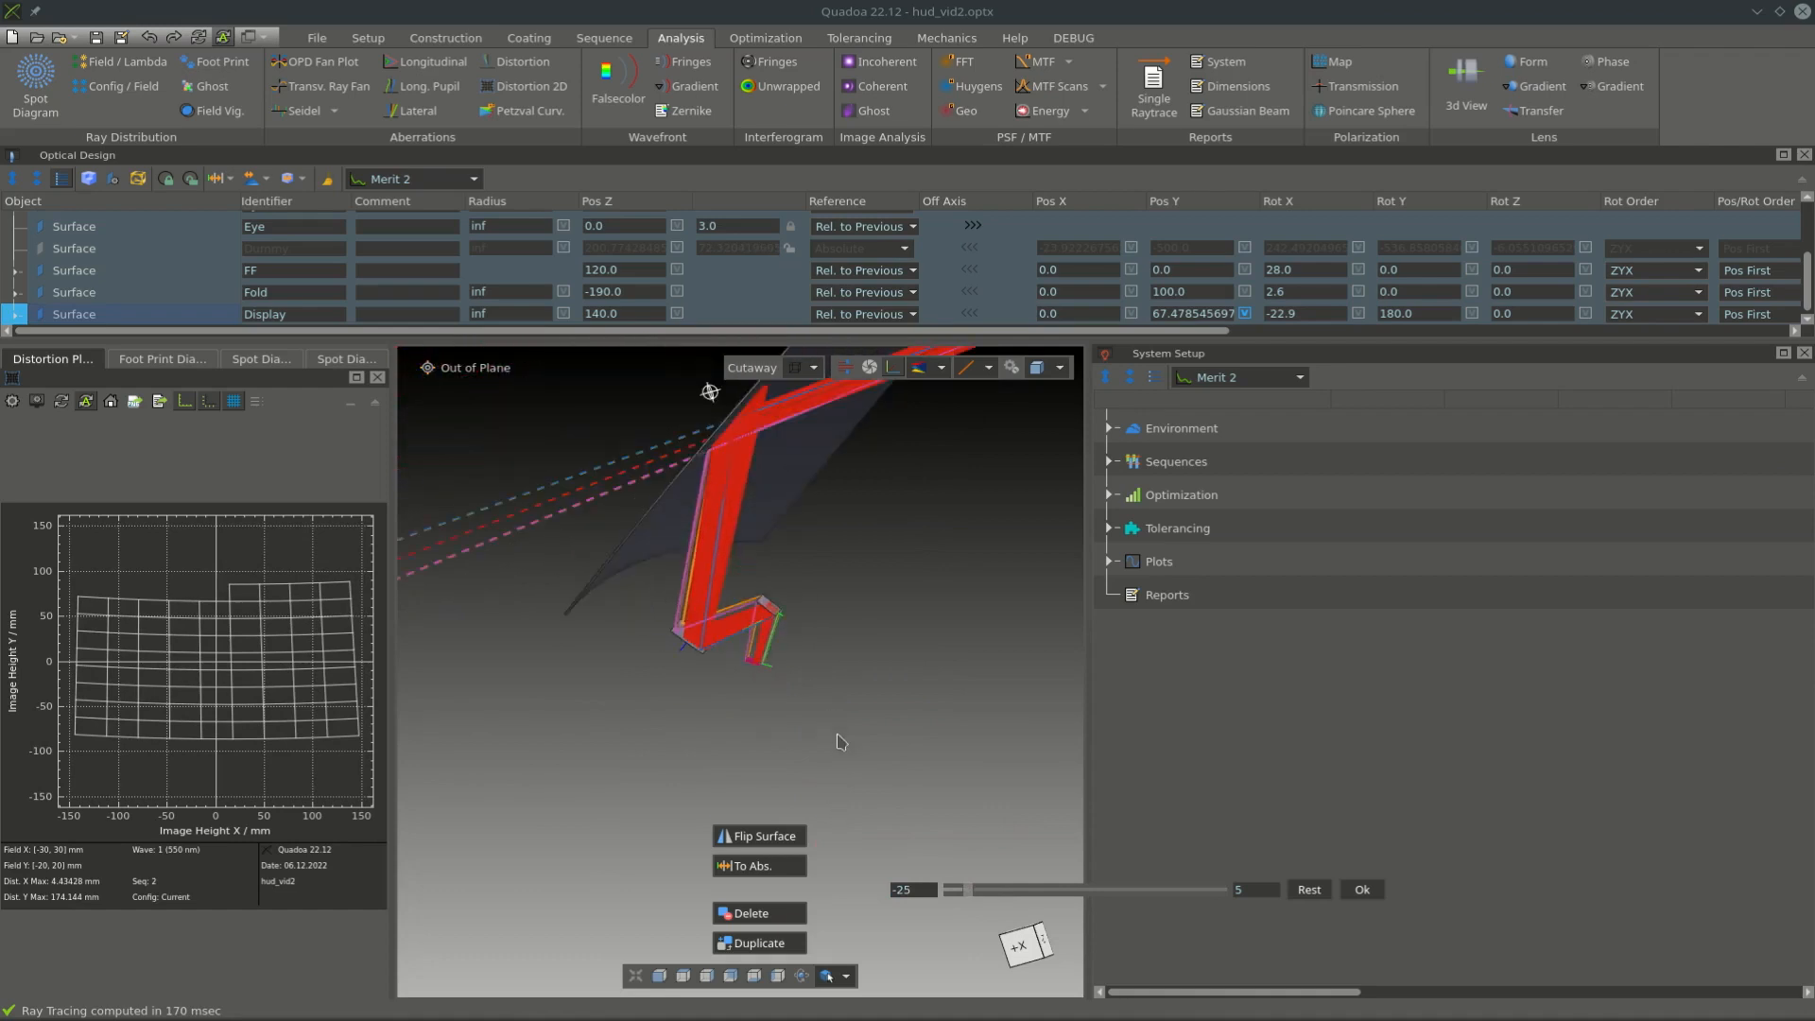
pyautogui.scroll(2, 767, 520)
pyautogui.moveTo(829, 542); pyautogui.dragTo(922, 606)
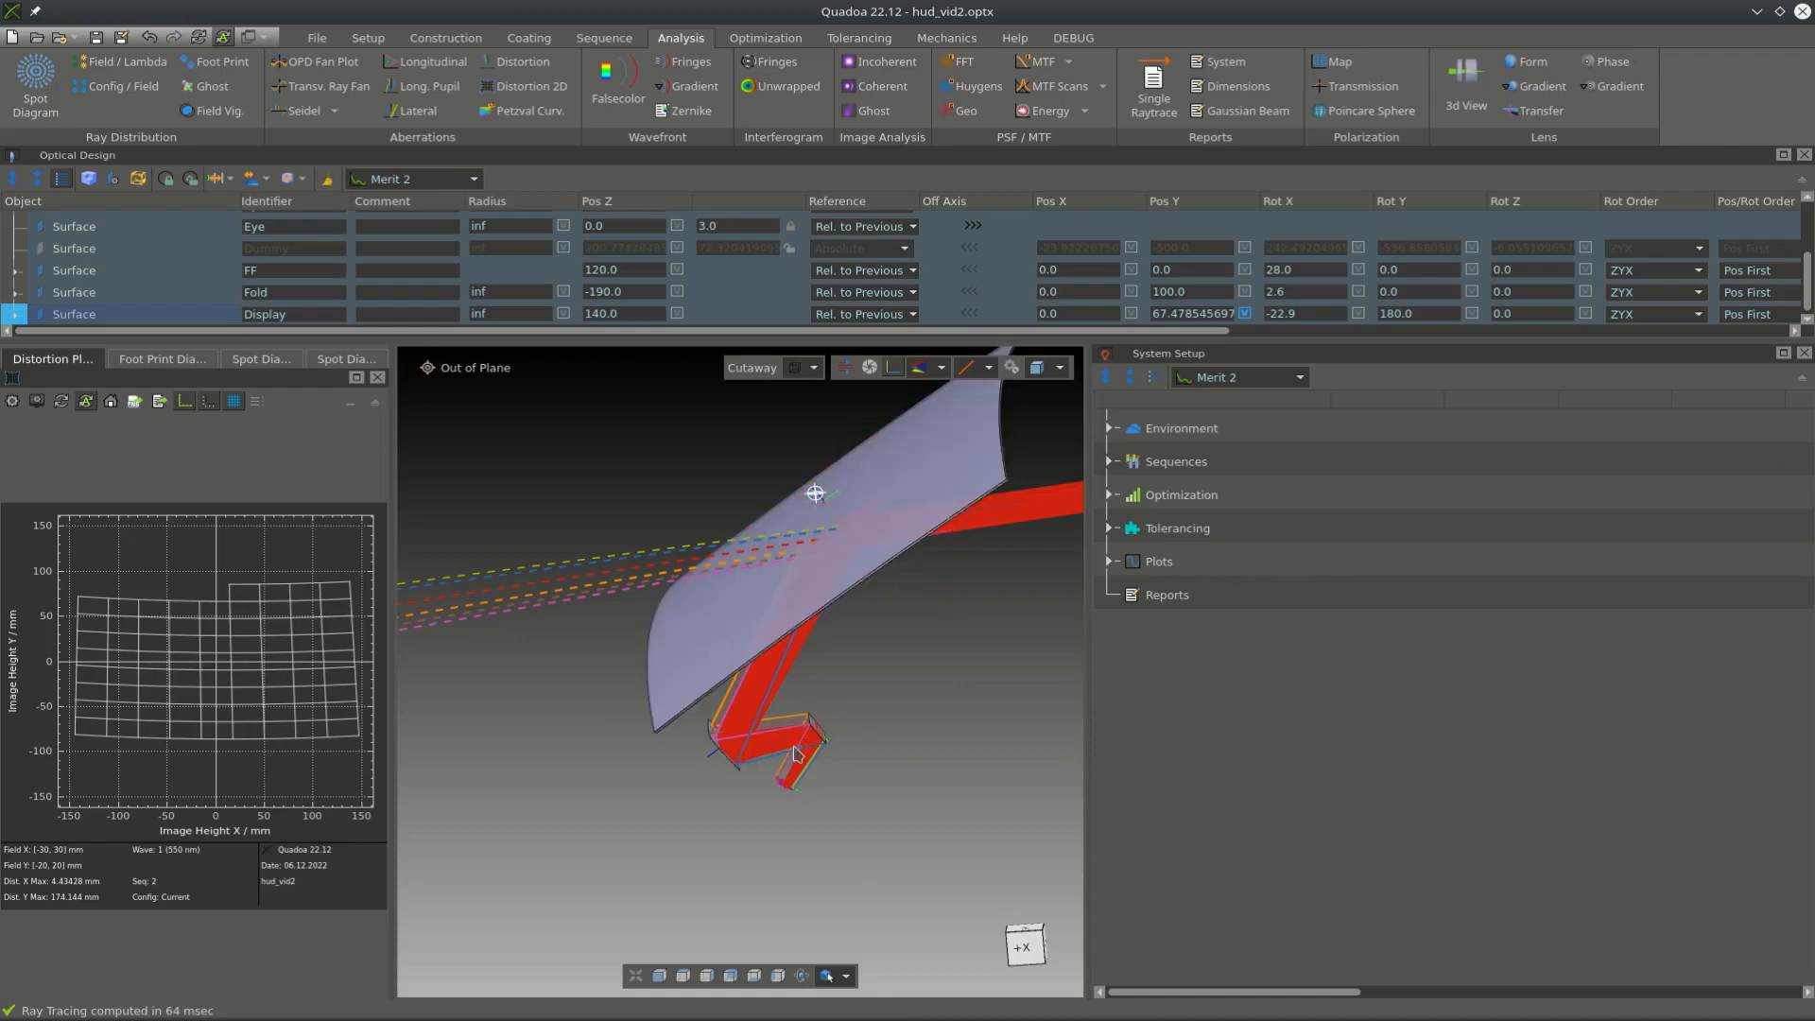
pyautogui.moveTo(806, 790); pyautogui.dragTo(844, 550)
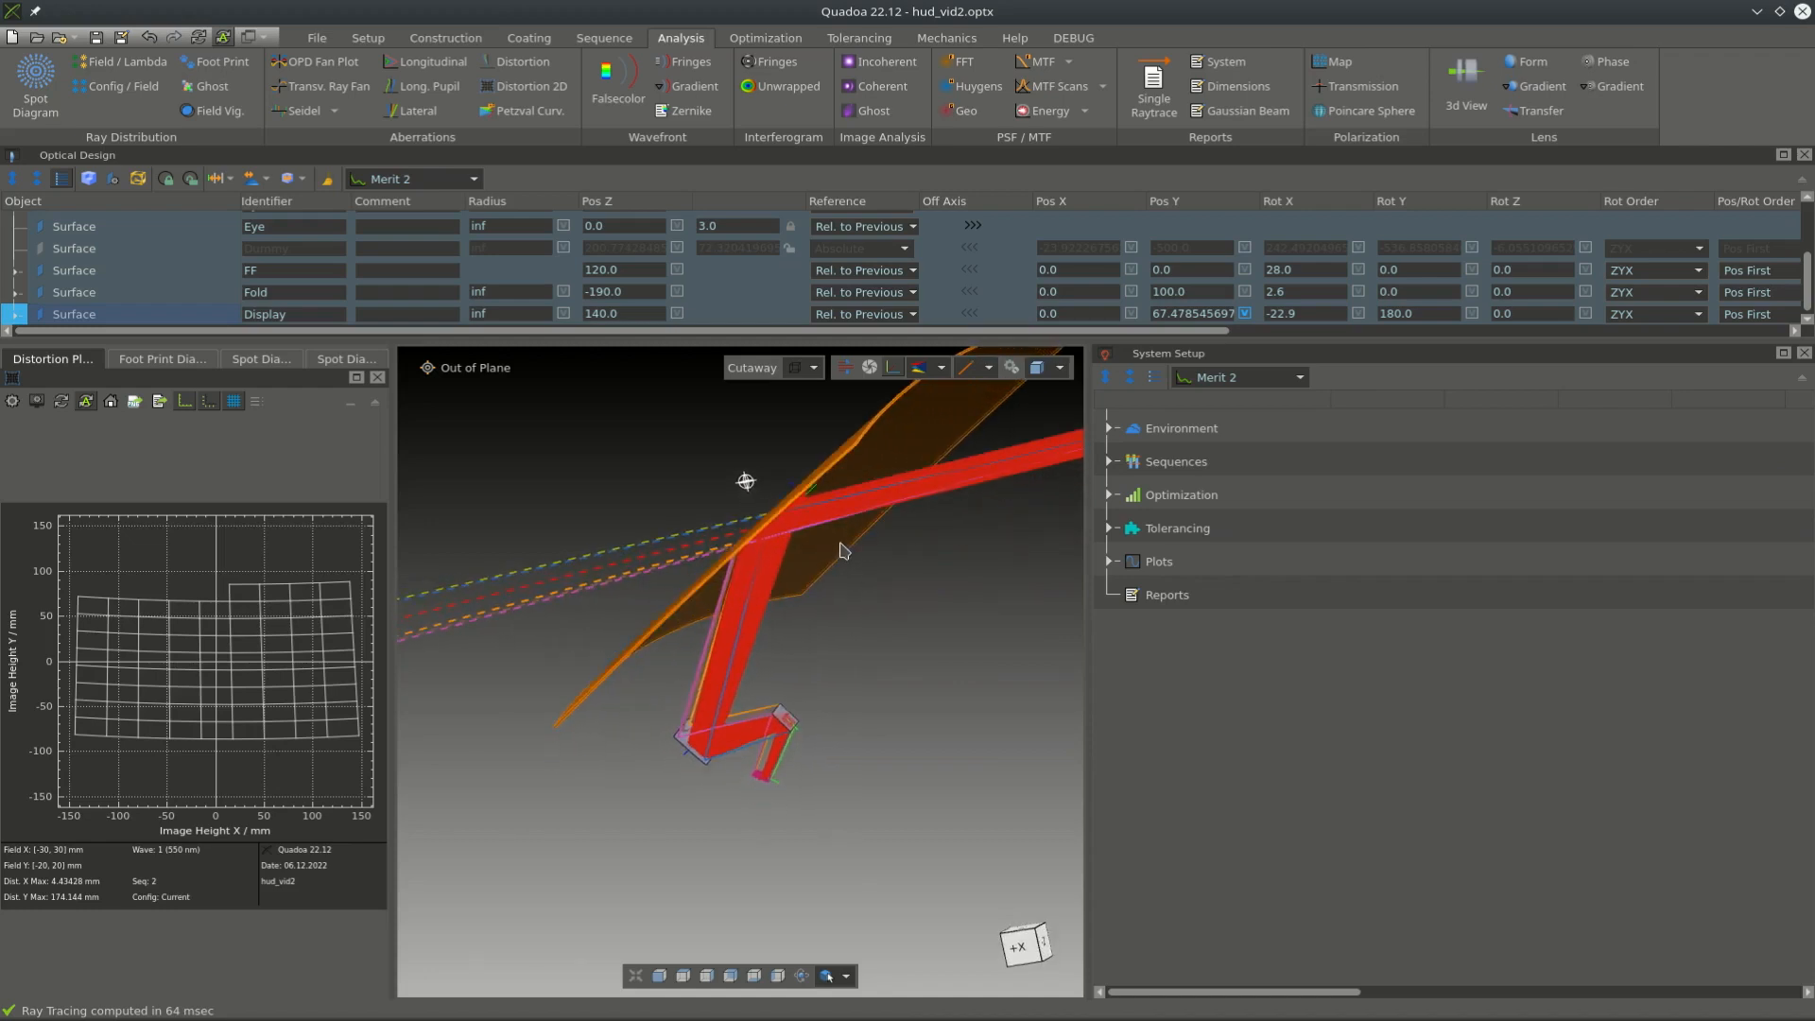
pyautogui.click(148, 37)
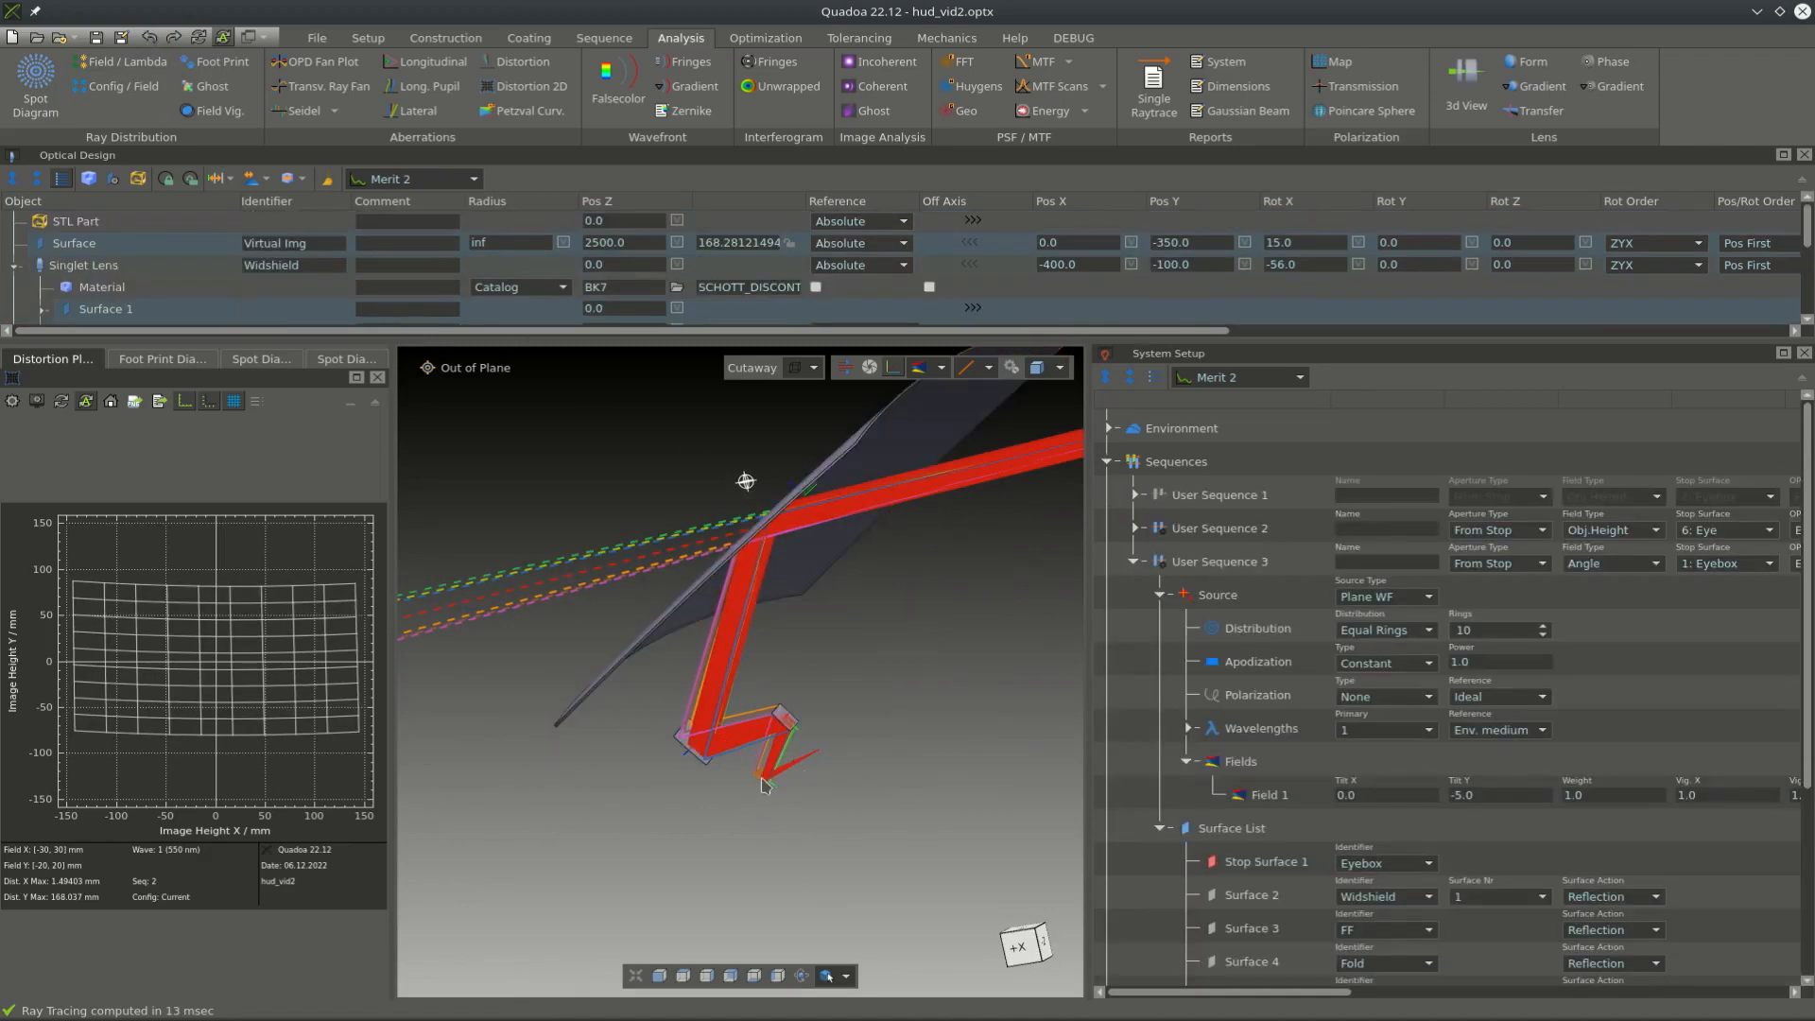
# - Show the STL housing part around the mirrors and display in the 3D view
pyautogui.scroll(3, 825, 745)
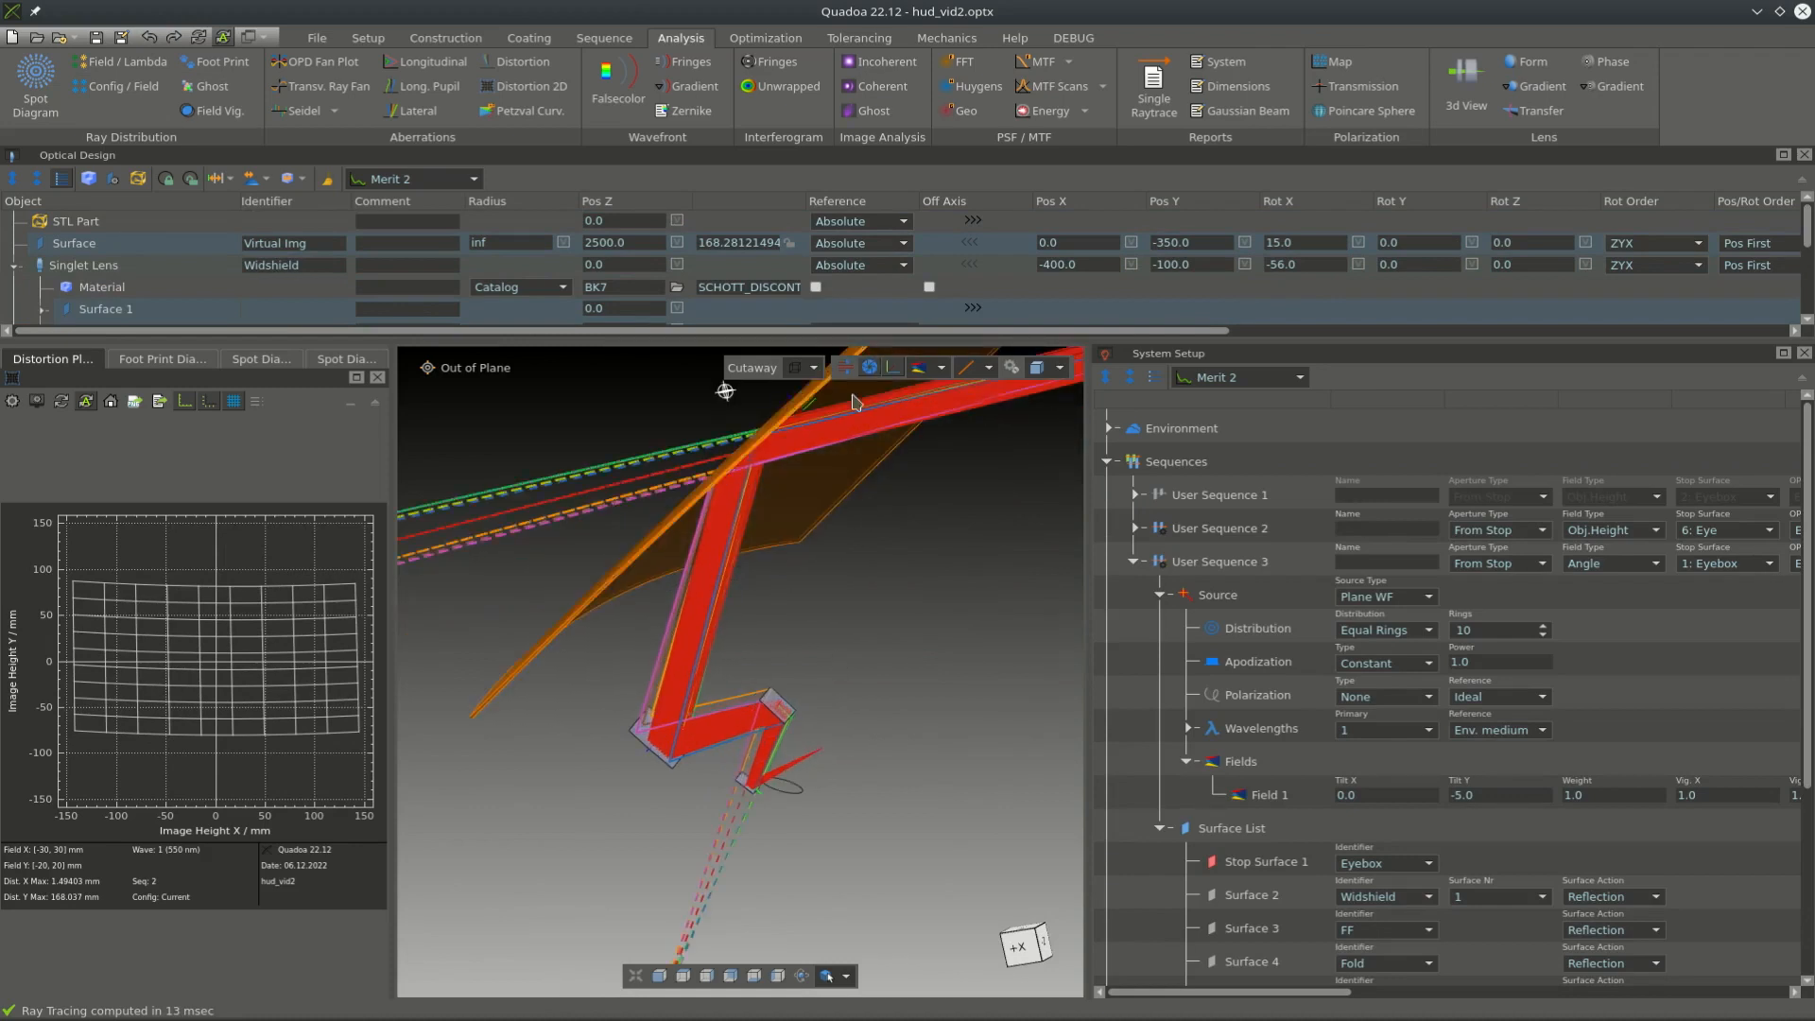
pyautogui.click(1012, 367)
pyautogui.moveTo(758, 721); pyautogui.dragTo(871, 759)
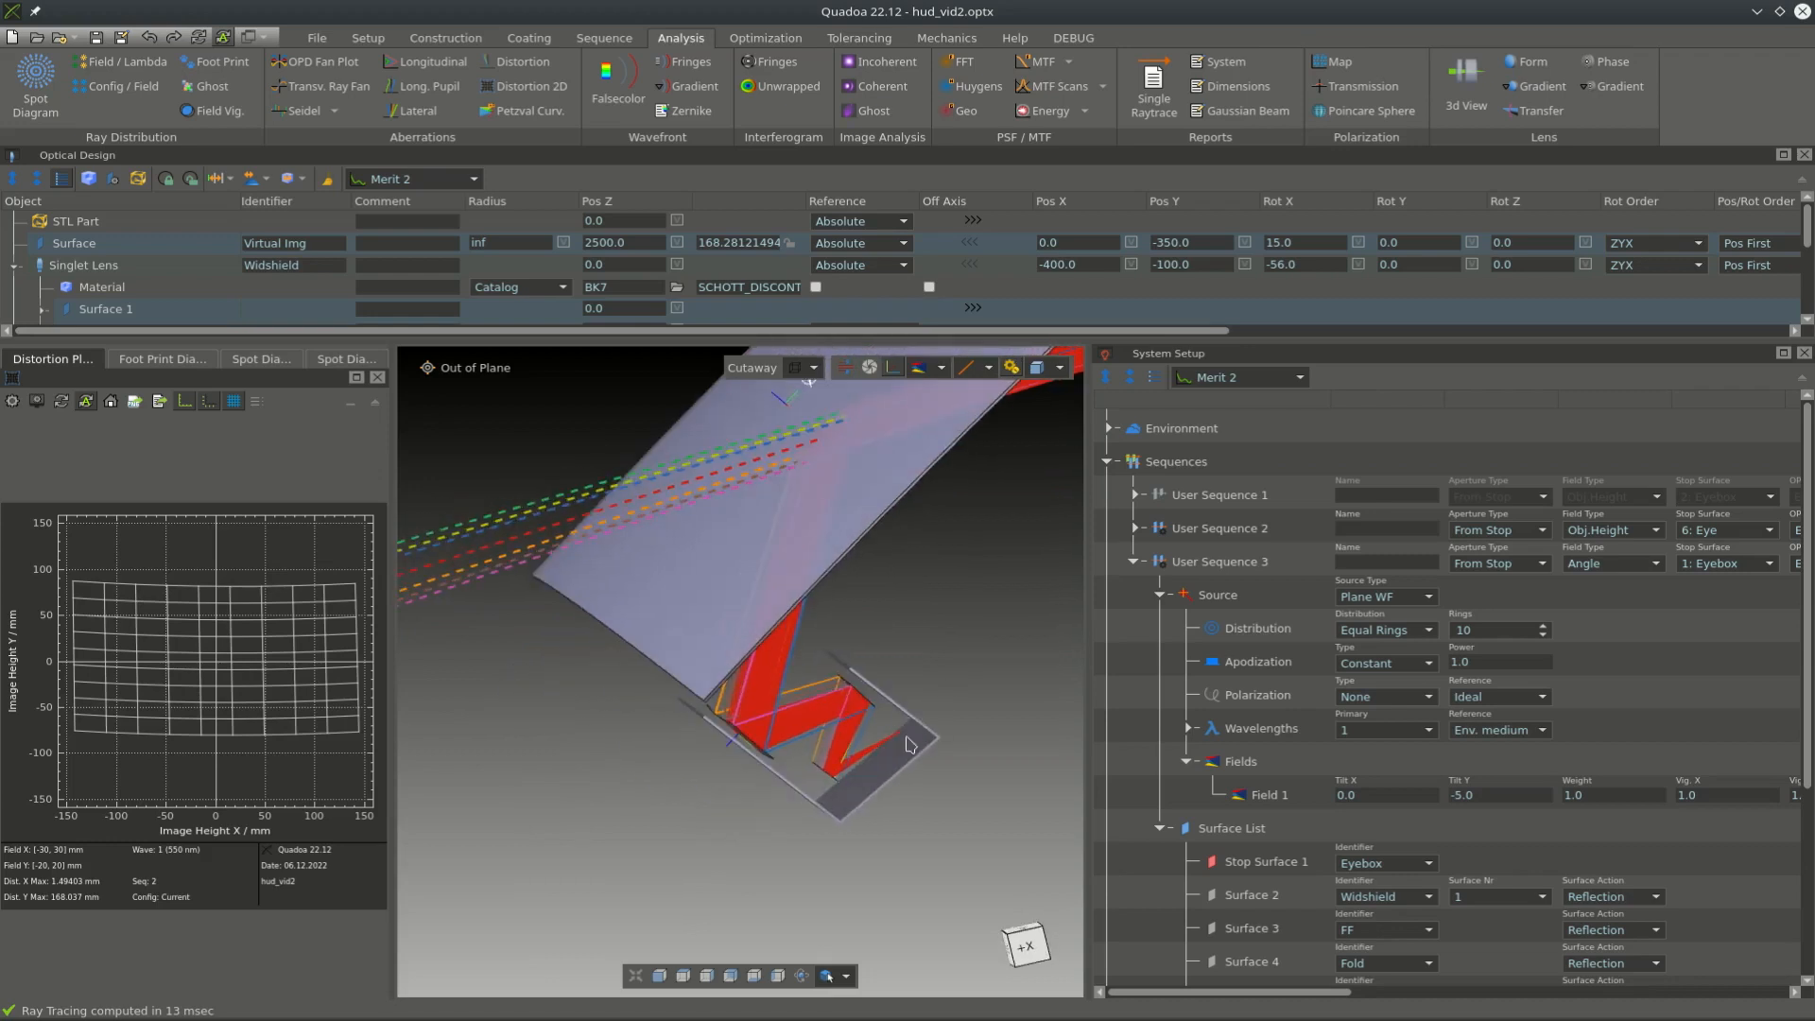
pyautogui.moveTo(987, 733); pyautogui.dragTo(929, 748)
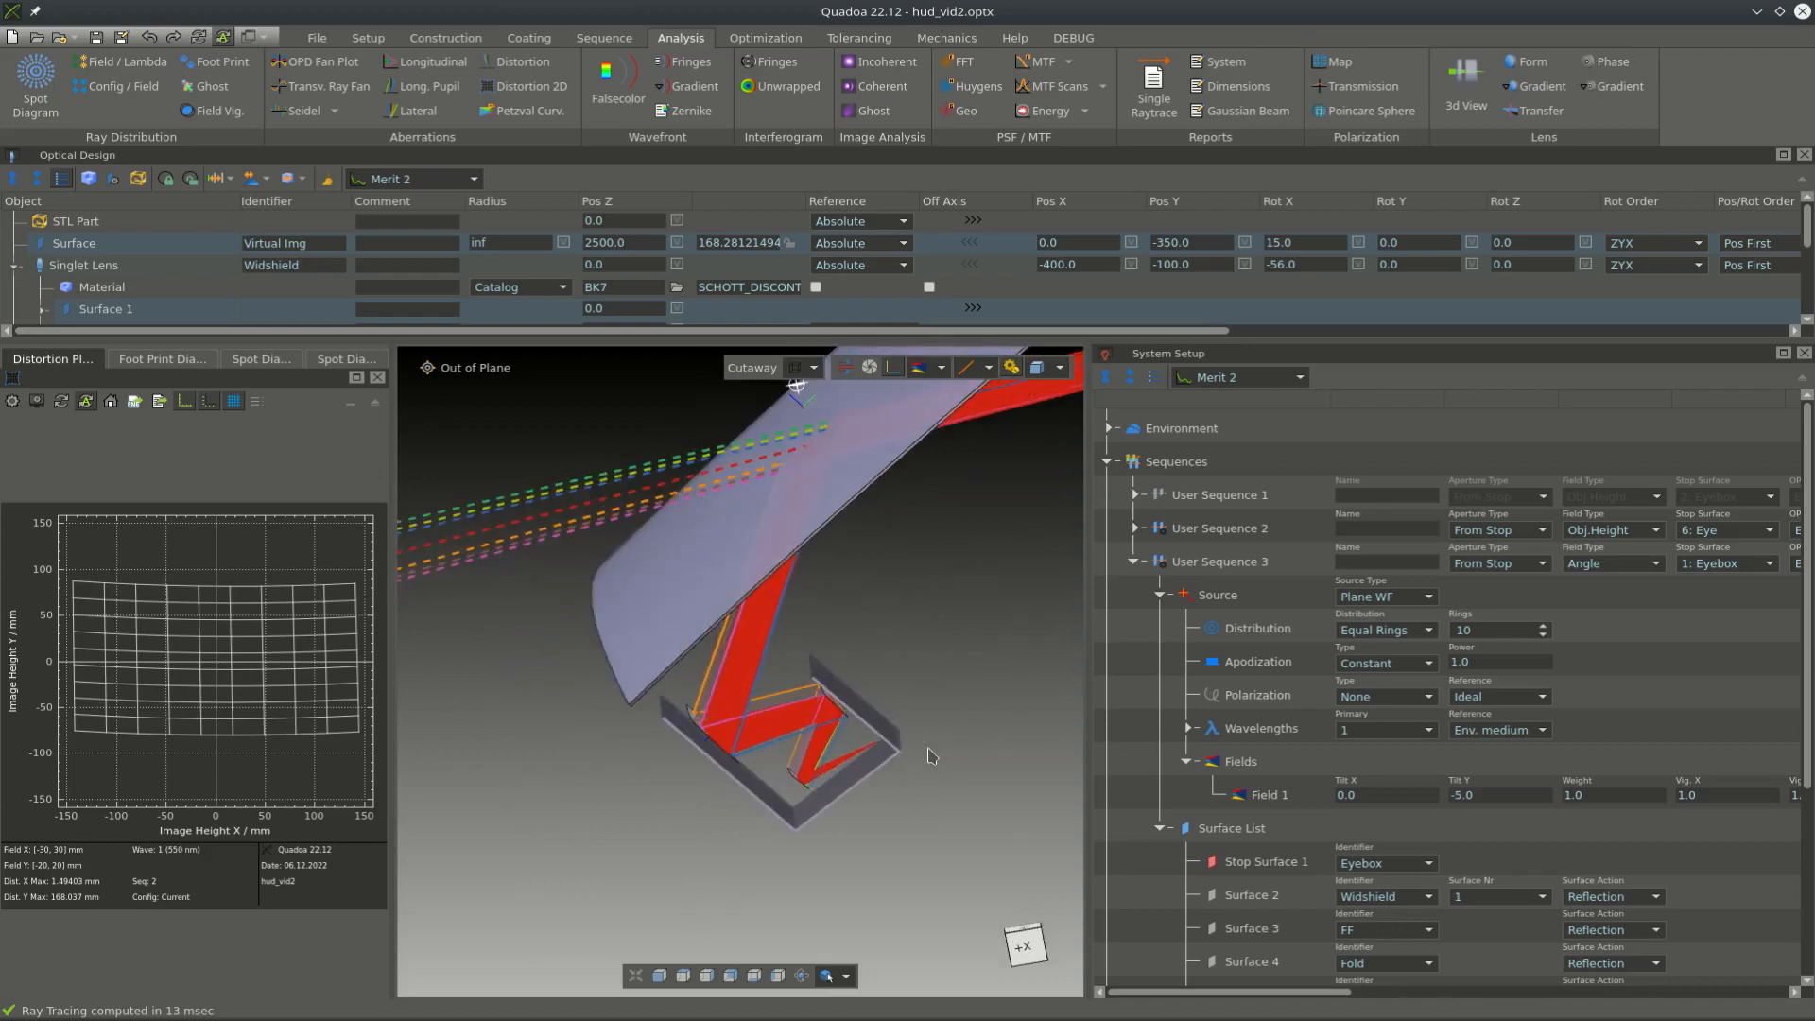
# - Examine the complete head-up display with housing, windshield, eyebox and virtual image from several sides
pyautogui.scroll(-5, 893, 814)
pyautogui.moveTo(564, 810); pyautogui.dragTo(1049, 778)
pyautogui.moveTo(794, 652); pyautogui.dragTo(1172, 650)
pyautogui.moveTo(702, 822); pyautogui.dragTo(1134, 709)
pyautogui.moveTo(788, 759); pyautogui.dragTo(918, 615)
pyautogui.scroll(-3, 882, 712)
pyautogui.scroll(-1, 882, 716)
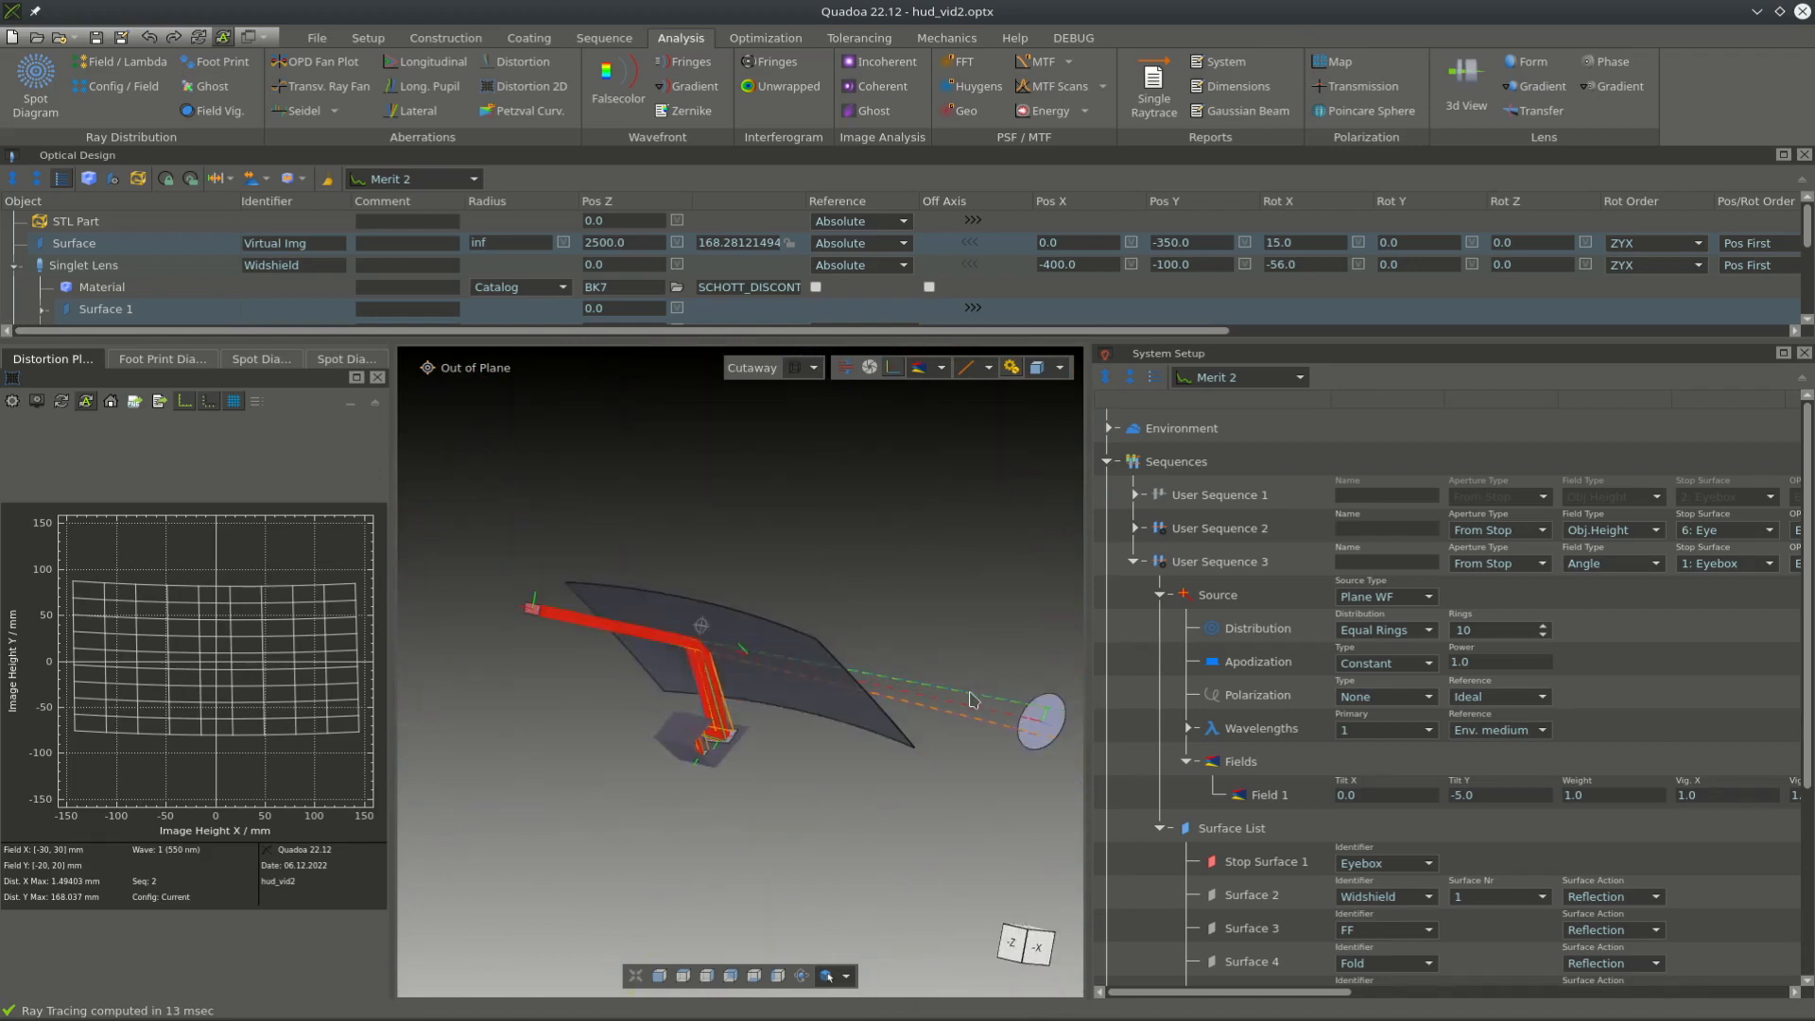
pyautogui.moveTo(972, 699); pyautogui.dragTo(619, 633)
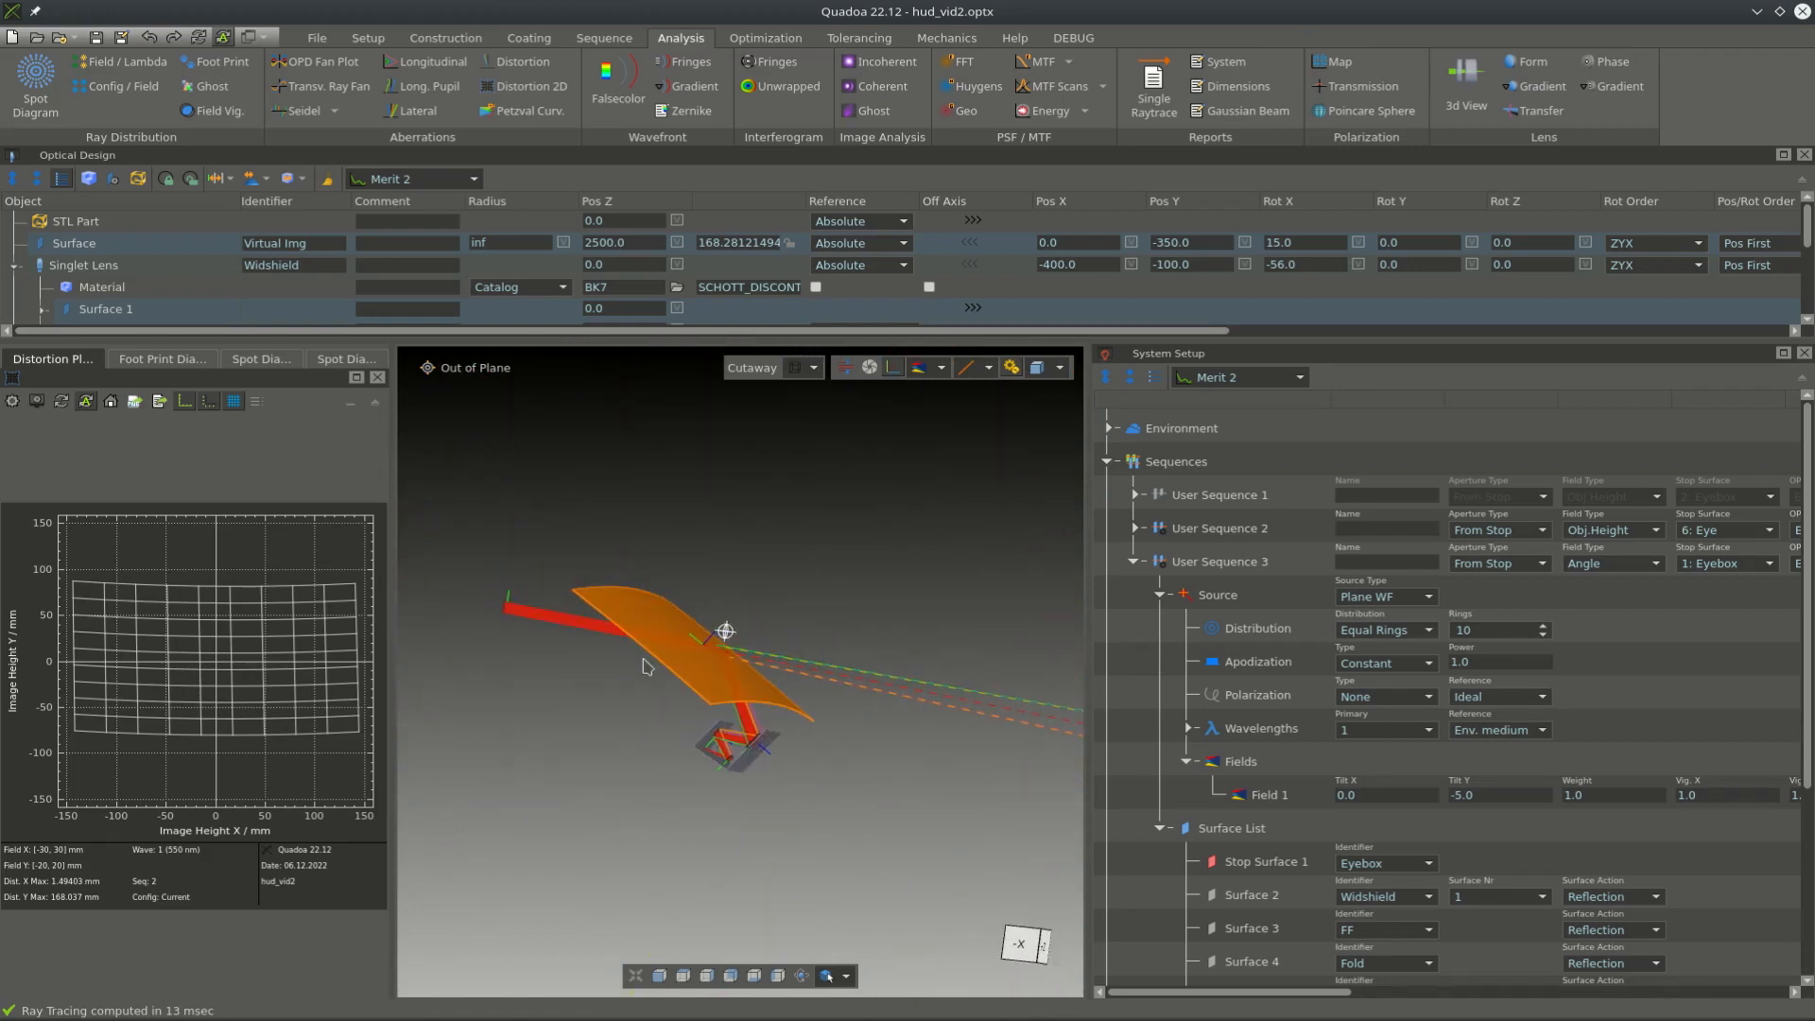